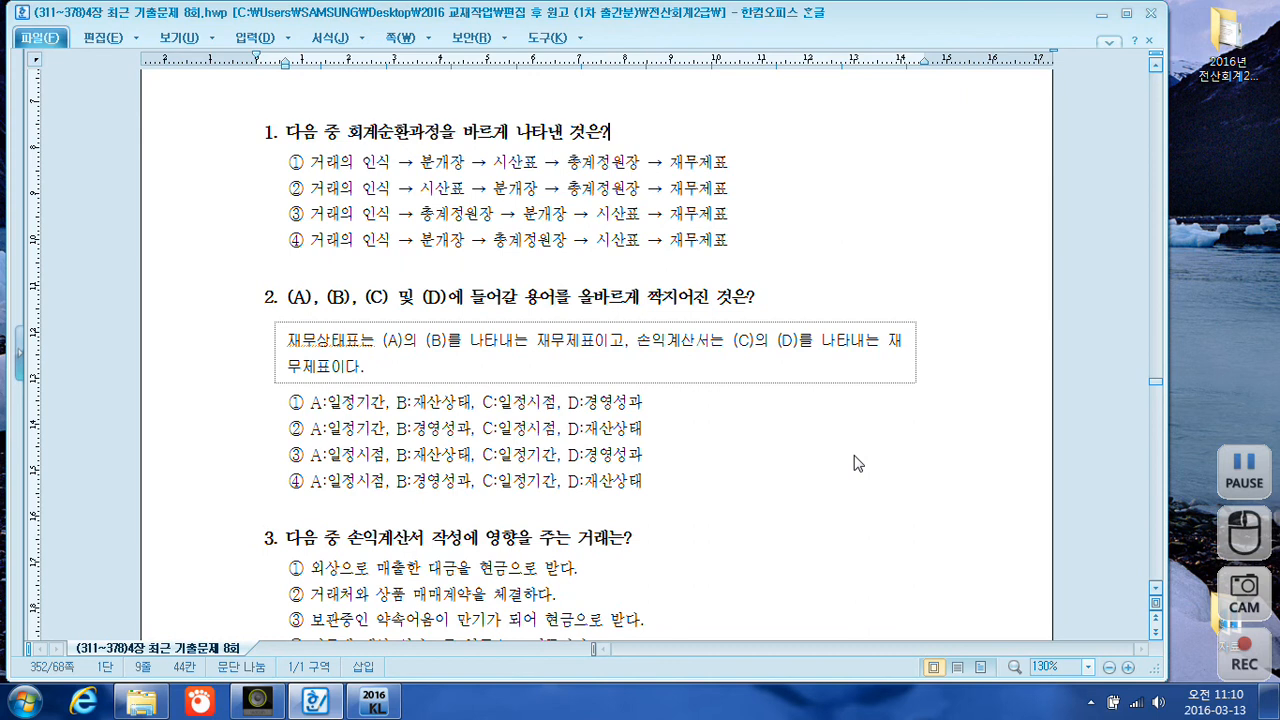
- Using the red screen pen, circle 인식 and 분개장 in question 1's option ①, circle the stages in option ④, and tick ④
{"action": "key", "text": "F12"}
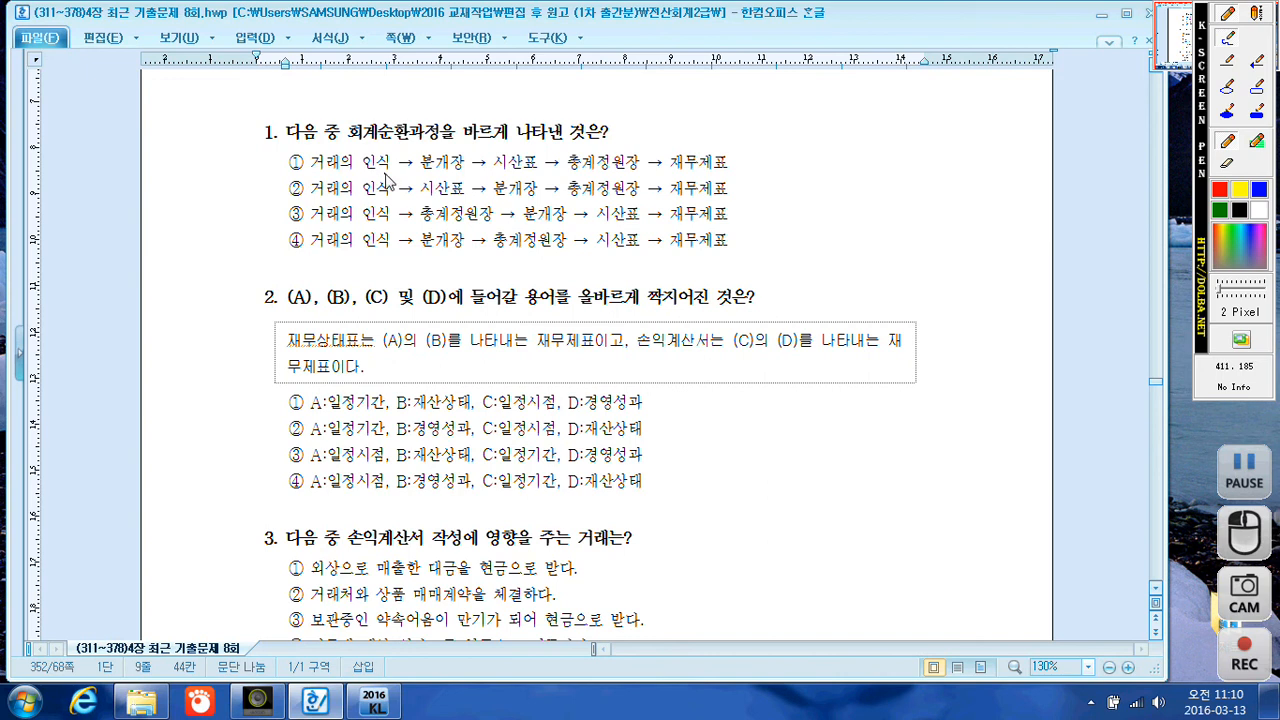
{"action": "mouse_move", "coordinate": [381, 186]}
{"action": "left_mouse_down"}
{"action": "mouse_move", "coordinate": [358, 166]}
{"action": "mouse_move", "coordinate": [378, 148]}
{"action": "mouse_move", "coordinate": [394, 180]}
{"action": "mouse_move", "coordinate": [432, 190]}
{"action": "mouse_move", "coordinate": [420, 162]}
{"action": "mouse_move", "coordinate": [466, 168]}
{"action": "mouse_move", "coordinate": [462, 178]}
{"action": "left_mouse_up"}
{"action": "mouse_move", "coordinate": [386, 256]}
{"action": "left_mouse_down"}
{"action": "mouse_move", "coordinate": [360, 236]}
{"action": "mouse_move", "coordinate": [396, 252]}
{"action": "mouse_move", "coordinate": [458, 234]}
{"action": "mouse_move", "coordinate": [462, 252]}
{"action": "left_mouse_up"}
{"action": "mouse_move", "coordinate": [564, 266]}
{"action": "left_mouse_down"}
{"action": "mouse_move", "coordinate": [545, 238]}
{"action": "mouse_move", "coordinate": [560, 258]}
{"action": "mouse_move", "coordinate": [640, 228]}
{"action": "mouse_move", "coordinate": [621, 262]}
{"action": "left_mouse_up"}
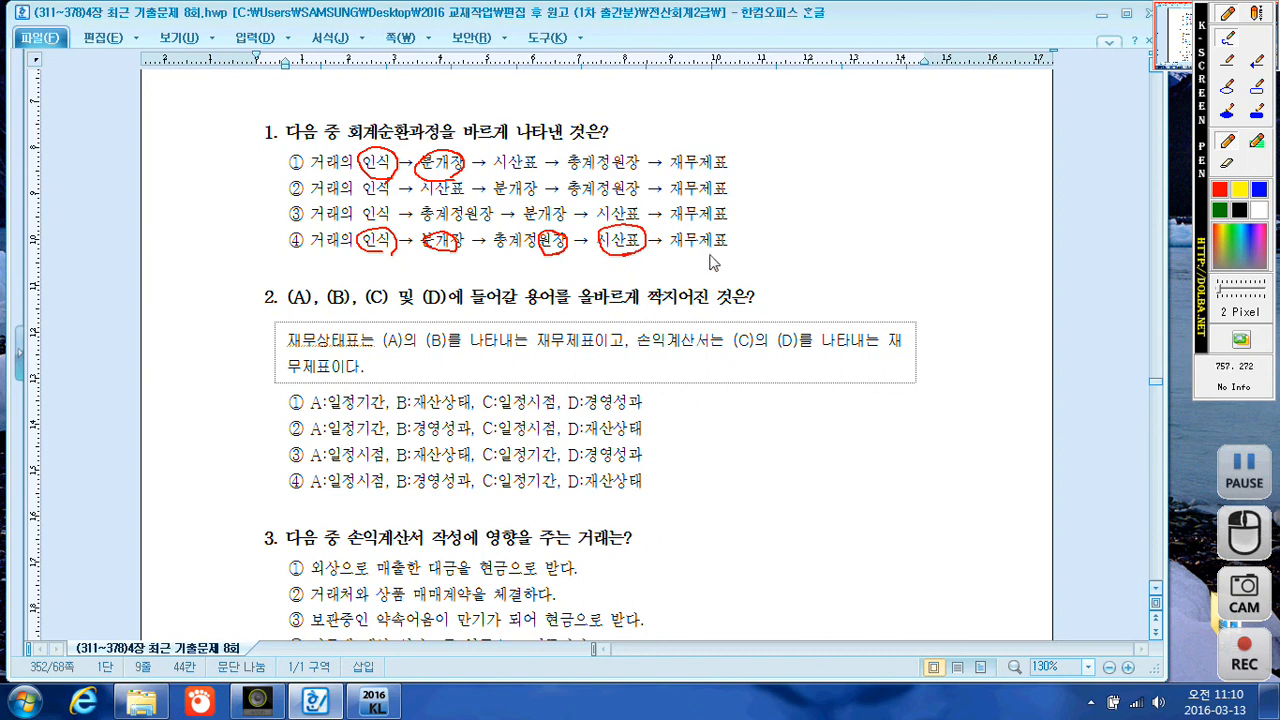
{"action": "mouse_move", "coordinate": [727, 254]}
{"action": "left_mouse_down"}
{"action": "mouse_move", "coordinate": [686, 266]}
{"action": "mouse_move", "coordinate": [674, 234]}
{"action": "mouse_move", "coordinate": [734, 250]}
{"action": "left_mouse_up"}
{"action": "left_click_drag", "start_coordinate": [283, 234], "coordinate": [303, 232]}
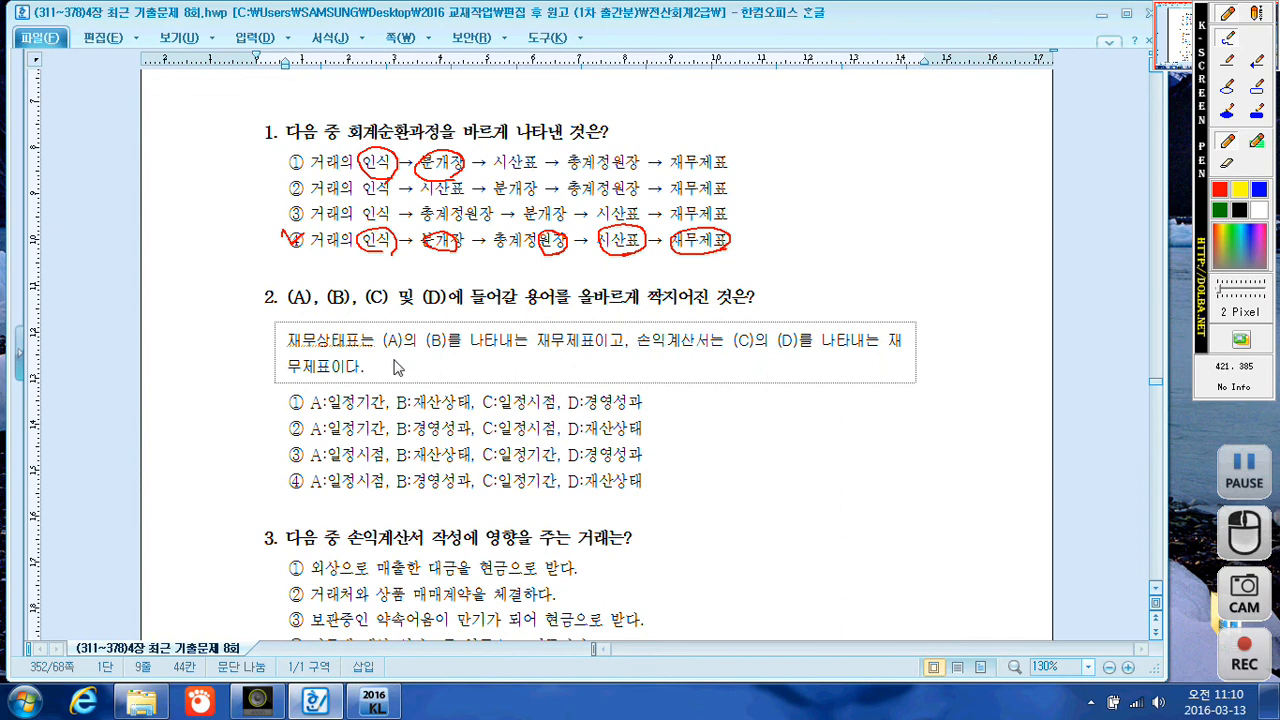
- In question 2, underline 재무상태표, circle option ③'s 시점, 재산, 일정기간 and 경영성과, tick ③, and close the pen overlay
{"action": "left_click_drag", "start_coordinate": [288, 352], "coordinate": [346, 352]}
{"action": "mouse_move", "coordinate": [388, 478]}
{"action": "left_mouse_down"}
{"action": "mouse_move", "coordinate": [350, 452]}
{"action": "mouse_move", "coordinate": [388, 470]}
{"action": "mouse_move", "coordinate": [447, 458]}
{"action": "left_mouse_up"}
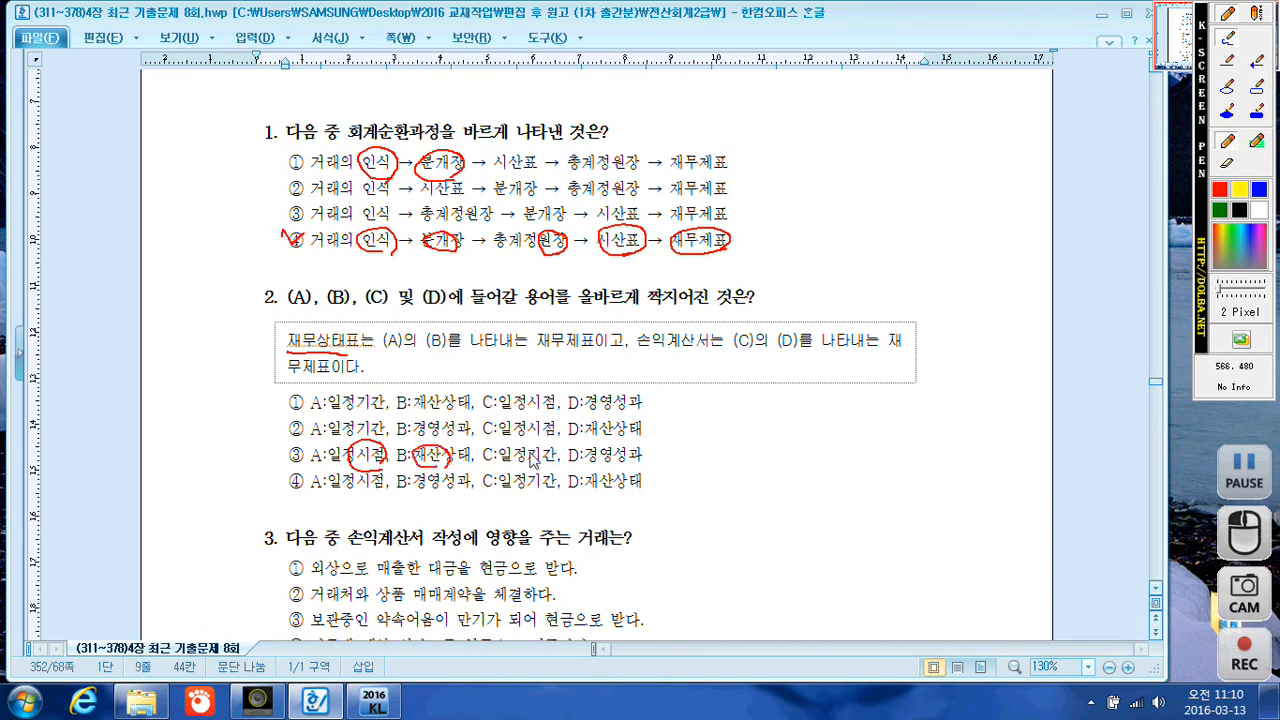
{"action": "mouse_move", "coordinate": [547, 470]}
{"action": "left_mouse_down"}
{"action": "mouse_move", "coordinate": [518, 476]}
{"action": "mouse_move", "coordinate": [500, 446]}
{"action": "mouse_move", "coordinate": [566, 452]}
{"action": "mouse_move", "coordinate": [556, 466]}
{"action": "mouse_move", "coordinate": [634, 476]}
{"action": "mouse_move", "coordinate": [588, 452]}
{"action": "mouse_move", "coordinate": [642, 470]}
{"action": "mouse_move", "coordinate": [628, 476]}
{"action": "left_mouse_up"}
{"action": "left_click_drag", "start_coordinate": [282, 450], "coordinate": [308, 447]}
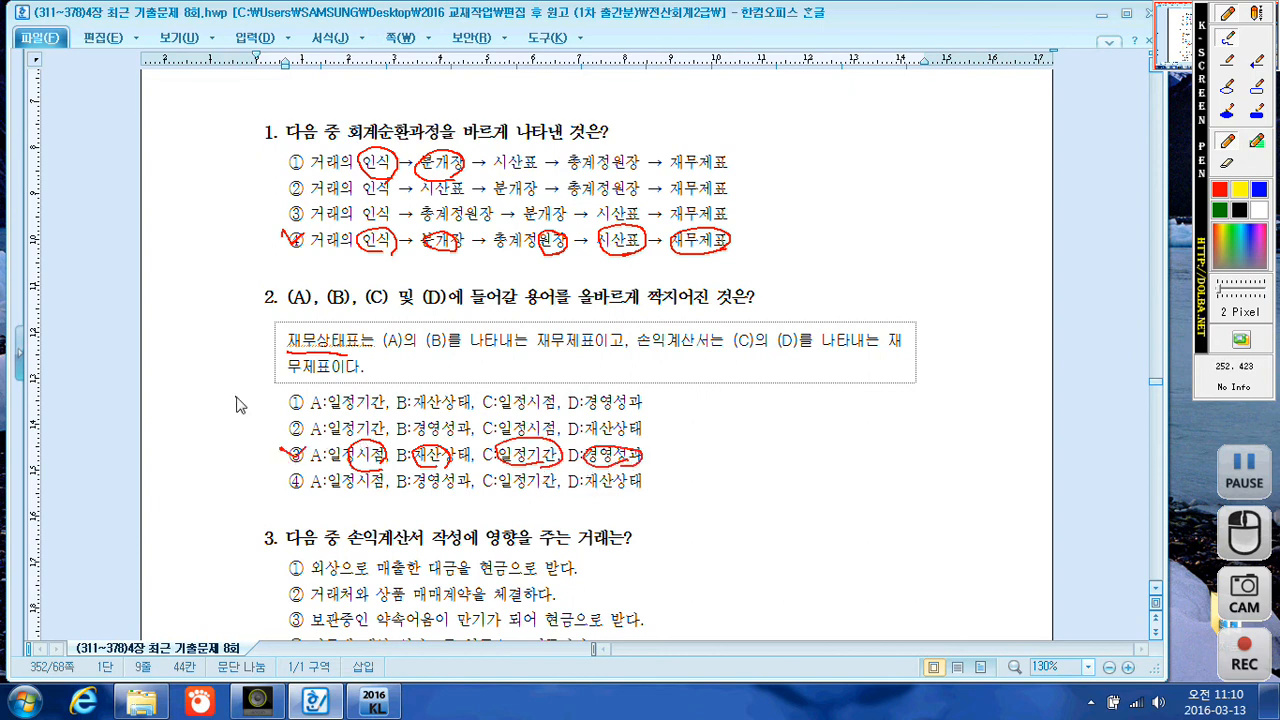
{"action": "key", "text": "Escape"}
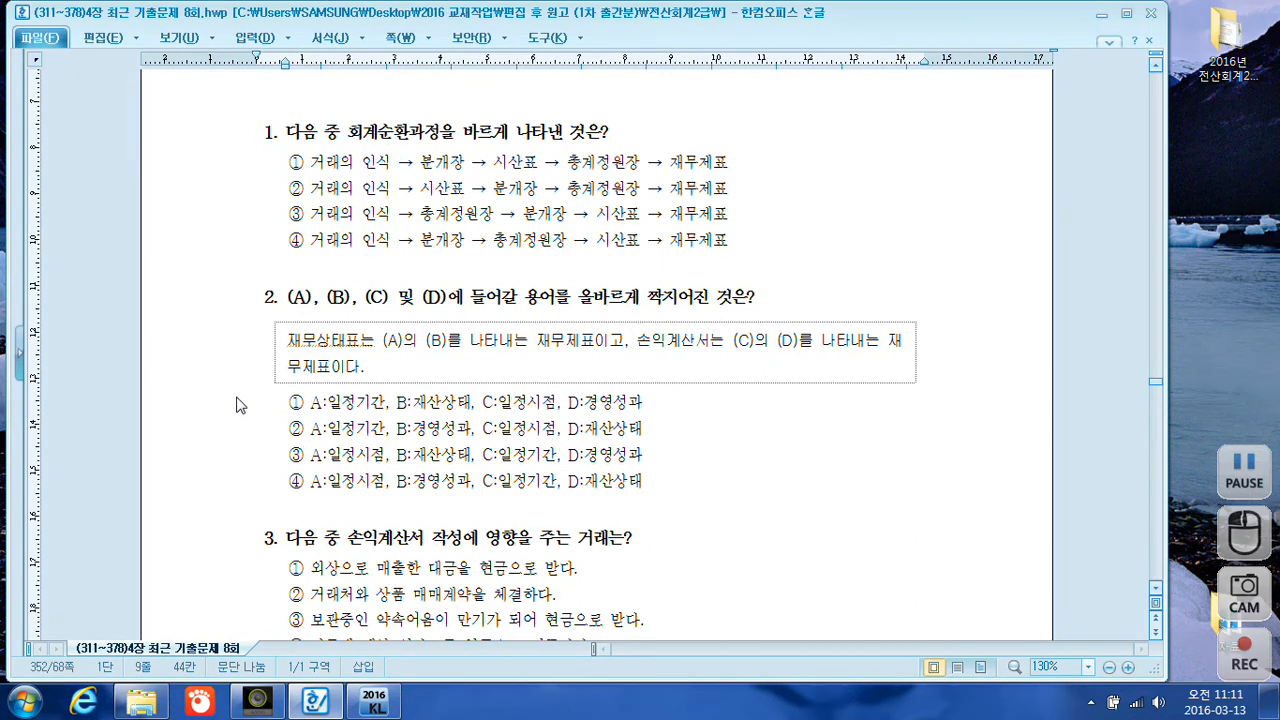
- In question 3, underline 손익계산서 with the note 수익.비용, and circle 현금 and underline 외상 and 매출 in option ①
{"action": "scroll", "coordinate": [375, 380], "scroll_direction": "down", "scroll_amount": 3}
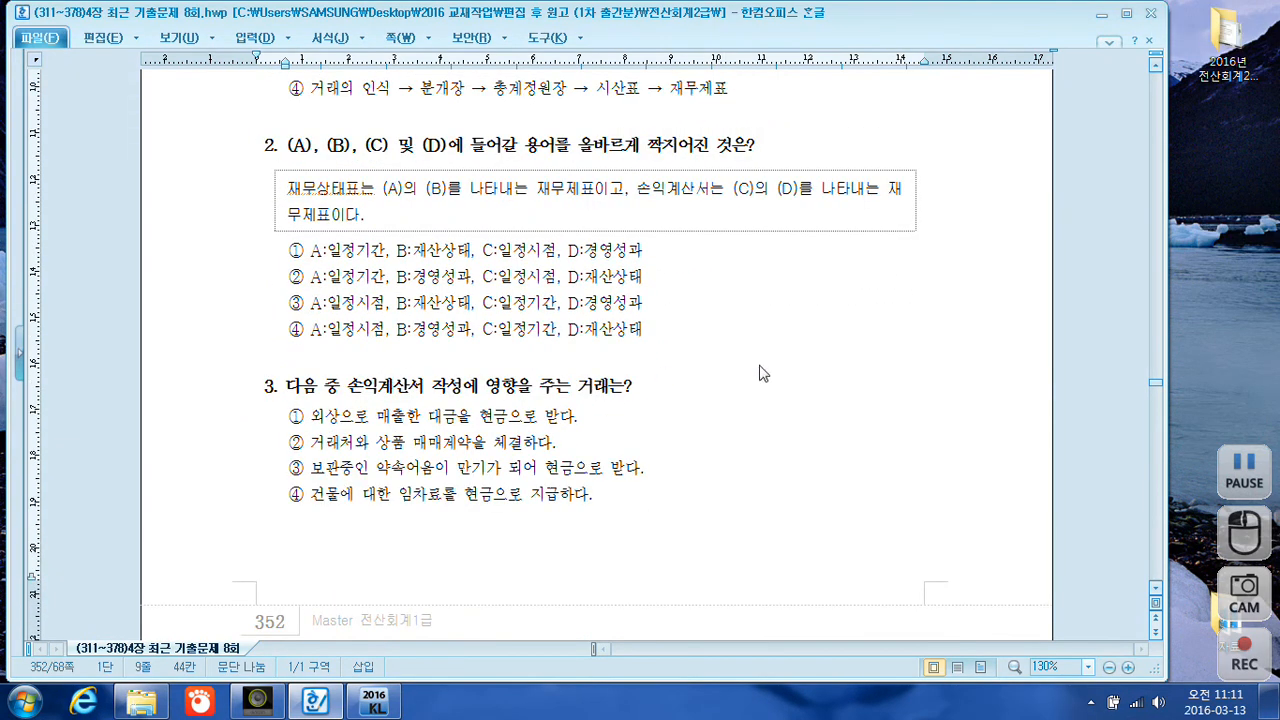
{"action": "key", "text": "F12"}
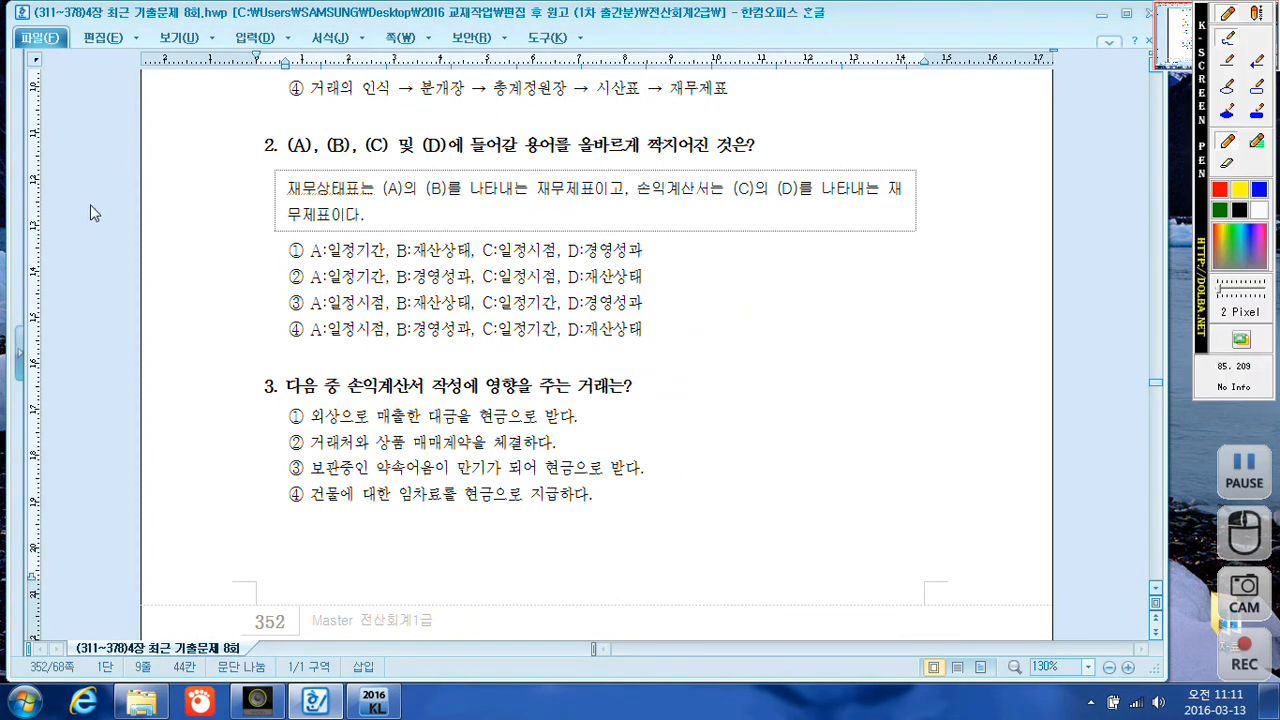
{"action": "mouse_move", "coordinate": [347, 398]}
{"action": "left_mouse_down"}
{"action": "mouse_move", "coordinate": [424, 393]}
{"action": "mouse_move", "coordinate": [433, 361]}
{"action": "mouse_move", "coordinate": [462, 372]}
{"action": "mouse_move", "coordinate": [467, 352]}
{"action": "mouse_move", "coordinate": [496, 372]}
{"action": "mouse_move", "coordinate": [553, 359]}
{"action": "left_mouse_up"}
{"action": "left_click_drag", "start_coordinate": [547, 362], "coordinate": [548, 363]}
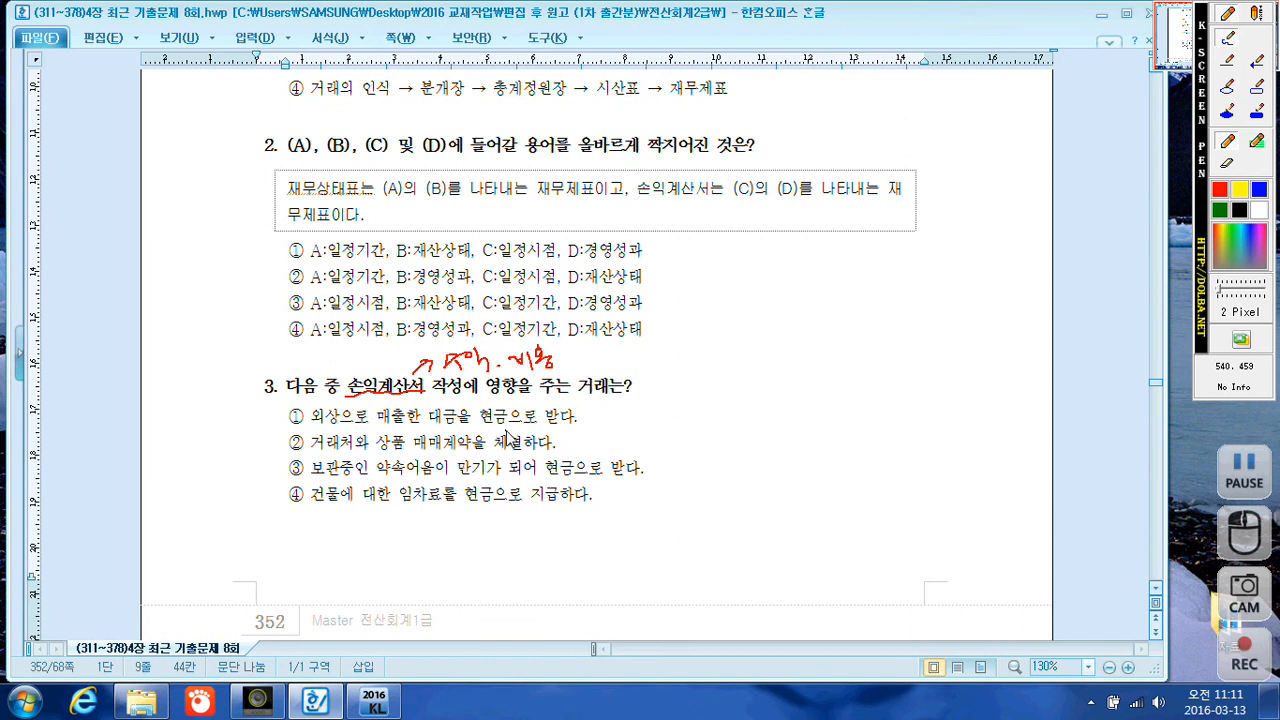
{"action": "mouse_move", "coordinate": [485, 430]}
{"action": "left_mouse_down"}
{"action": "mouse_move", "coordinate": [512, 412]}
{"action": "mouse_move", "coordinate": [482, 410]}
{"action": "mouse_move", "coordinate": [484, 428]}
{"action": "left_mouse_up"}
{"action": "left_click_drag", "start_coordinate": [314, 428], "coordinate": [420, 428]}
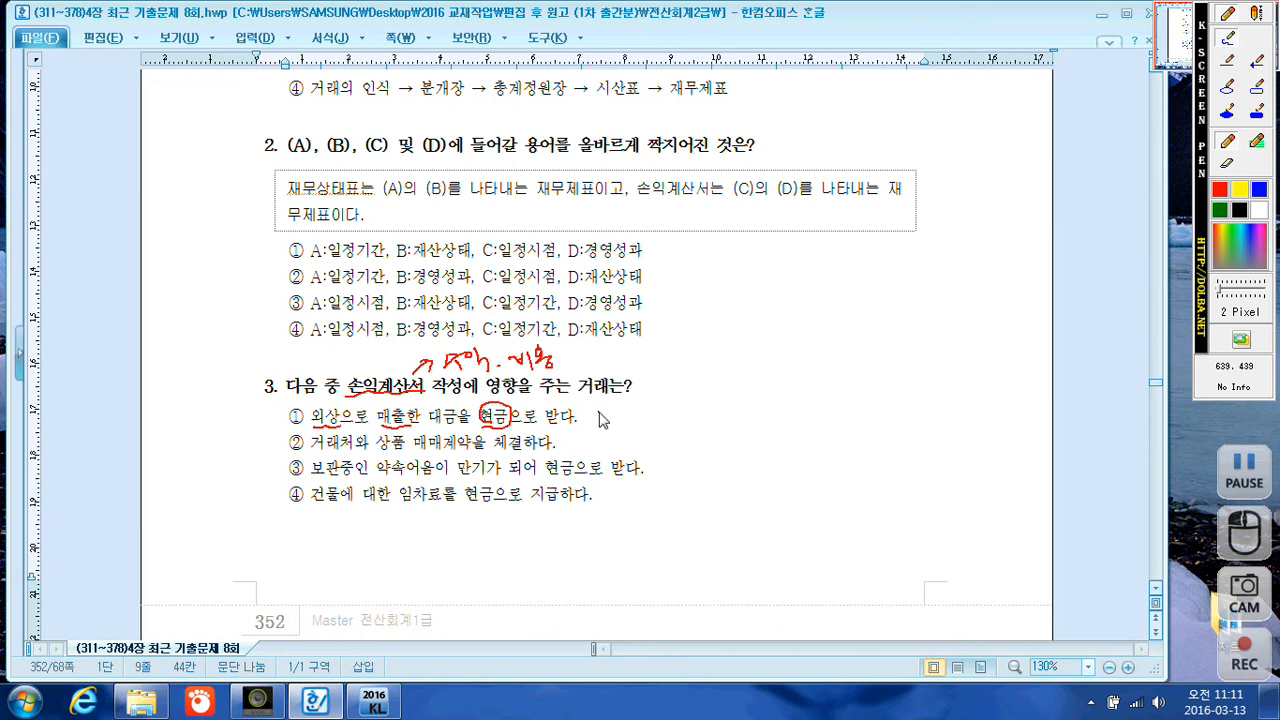
- Cross out options ①–③ of question 3, mark 임차료 as 비용, tick option ④, and clear the annotations
{"action": "left_click_drag", "start_coordinate": [597, 411], "coordinate": [607, 422]}
{"action": "left_click_drag", "start_coordinate": [578, 437], "coordinate": [582, 451]}
{"action": "mouse_move", "coordinate": [566, 478]}
{"action": "left_mouse_down"}
{"action": "mouse_move", "coordinate": [548, 462]}
{"action": "mouse_move", "coordinate": [588, 468]}
{"action": "mouse_move", "coordinate": [580, 480]}
{"action": "left_mouse_up"}
{"action": "left_click_drag", "start_coordinate": [658, 466], "coordinate": [663, 474]}
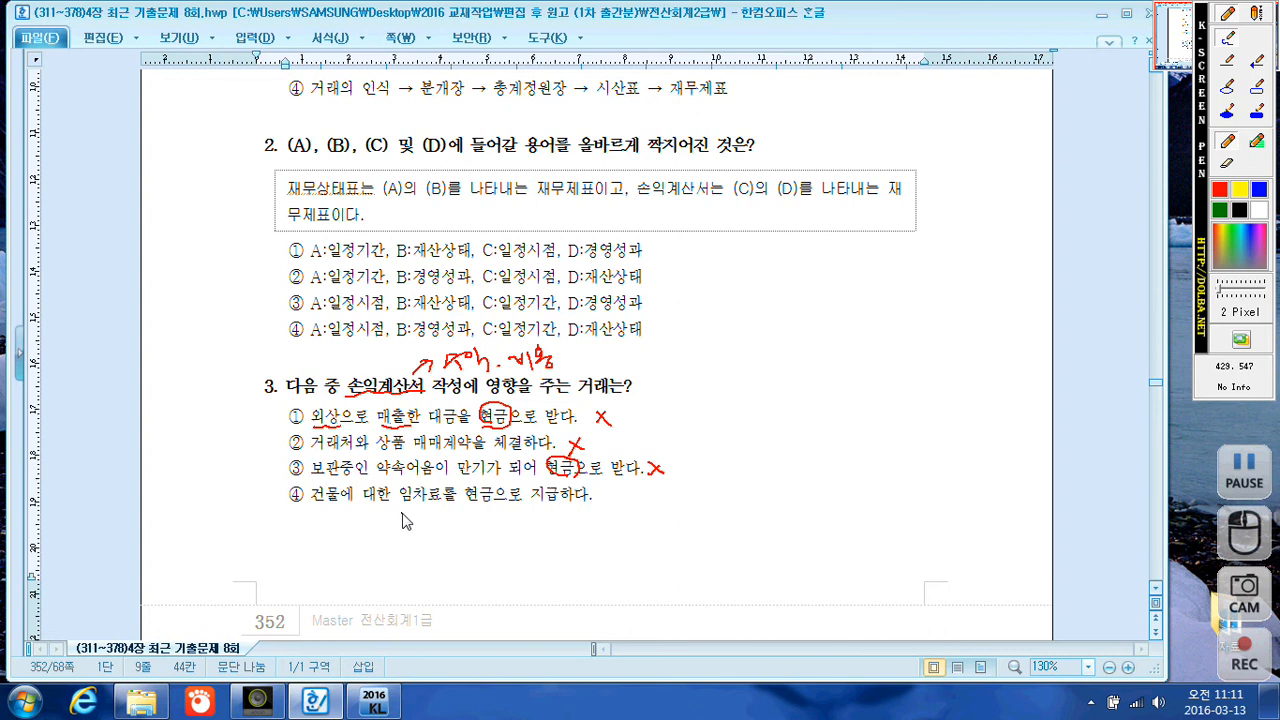
{"action": "mouse_move", "coordinate": [403, 508]}
{"action": "left_mouse_down"}
{"action": "mouse_move", "coordinate": [452, 507]}
{"action": "mouse_move", "coordinate": [433, 528]}
{"action": "mouse_move", "coordinate": [462, 530]}
{"action": "left_mouse_up"}
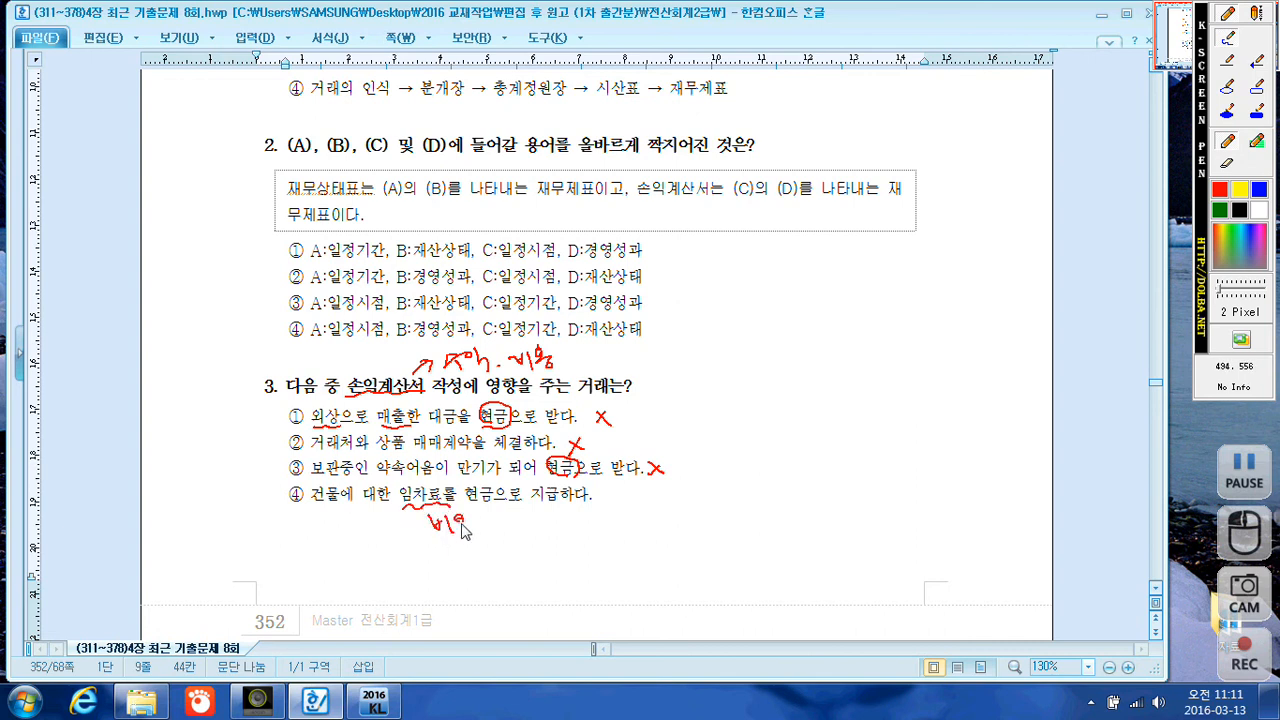
{"action": "left_click_drag", "start_coordinate": [287, 488], "coordinate": [302, 486]}
{"action": "key", "text": "Escape"}
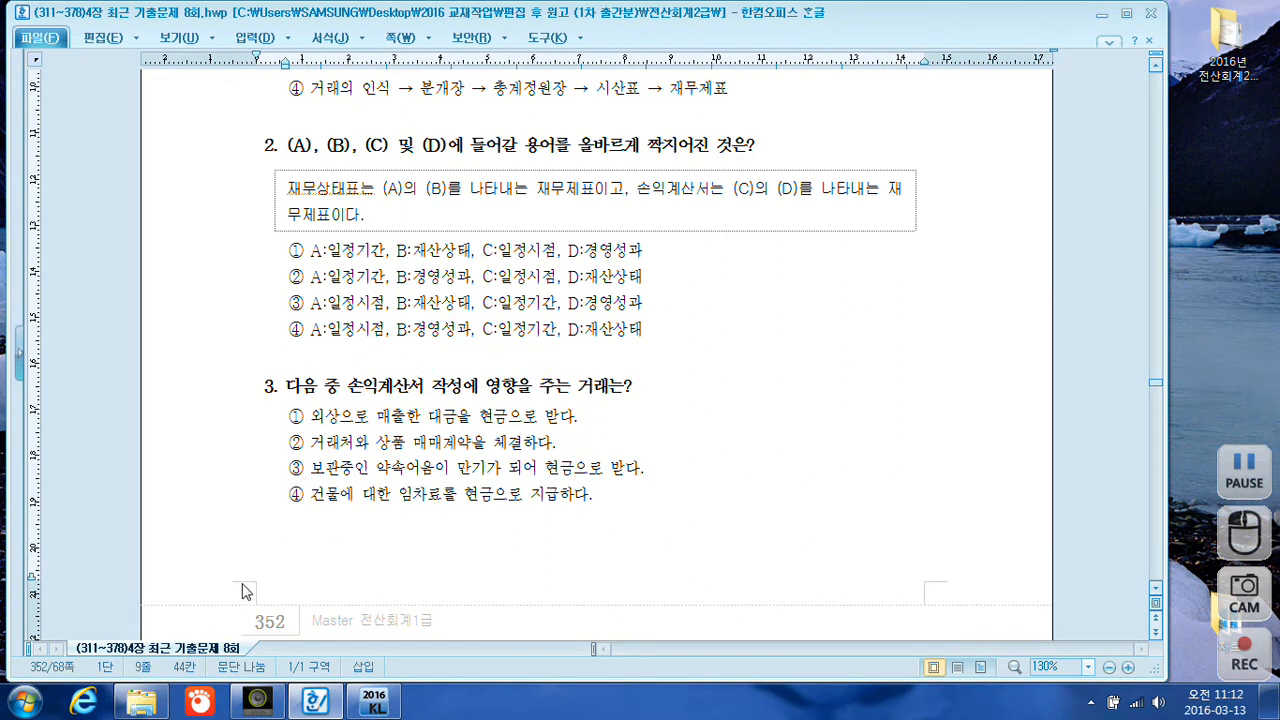
- Bring up question 4 and tick option ① 일시적 가 계정 with the screen pen
{"action": "scroll", "coordinate": [328, 562], "scroll_direction": "down", "scroll_amount": 3}
{"action": "scroll", "coordinate": [352, 537], "scroll_direction": "down", "scroll_amount": 5}
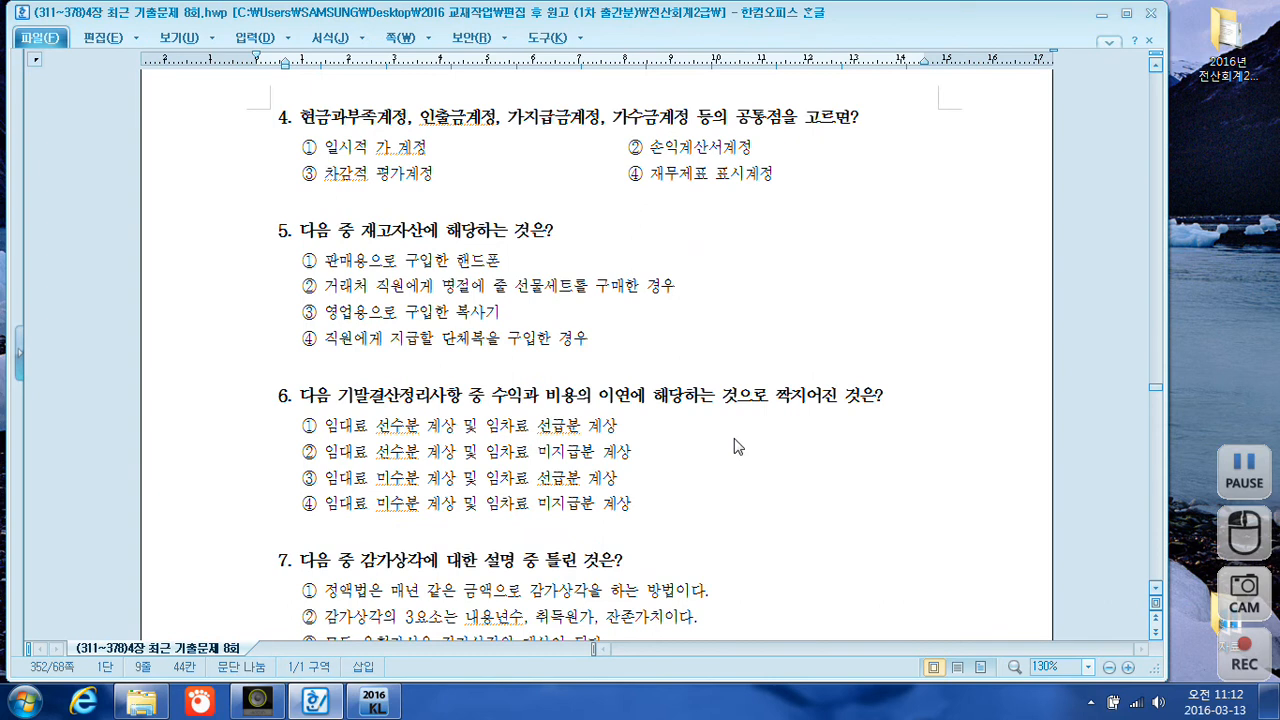
{"action": "key", "text": "F12"}
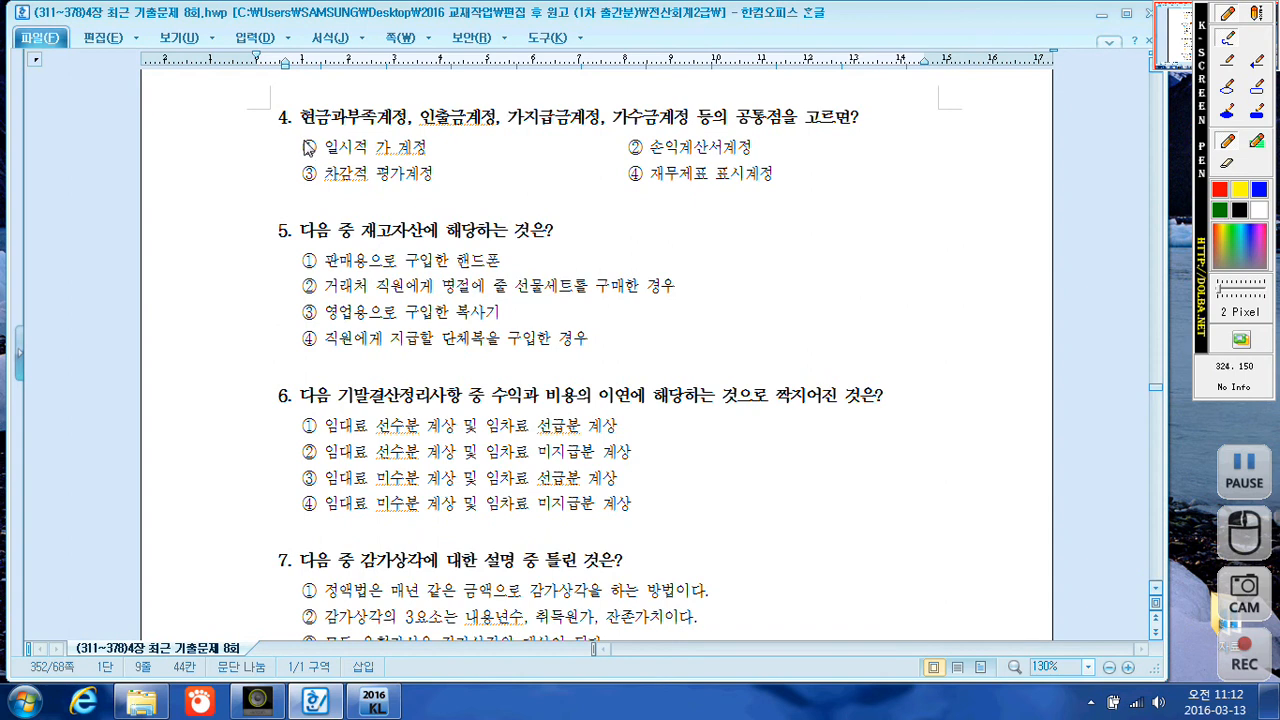
{"action": "left_click_drag", "start_coordinate": [314, 142], "coordinate": [330, 146]}
- In question 5, underline 재고자산, tick option ①, and label options ①–④ as 상품, 접대비, 비품 and 복리후생비
{"action": "left_click_drag", "start_coordinate": [362, 249], "coordinate": [422, 245]}
{"action": "mouse_move", "coordinate": [517, 268]}
{"action": "left_mouse_down"}
{"action": "mouse_move", "coordinate": [560, 250]}
{"action": "mouse_move", "coordinate": [606, 272]}
{"action": "left_mouse_up"}
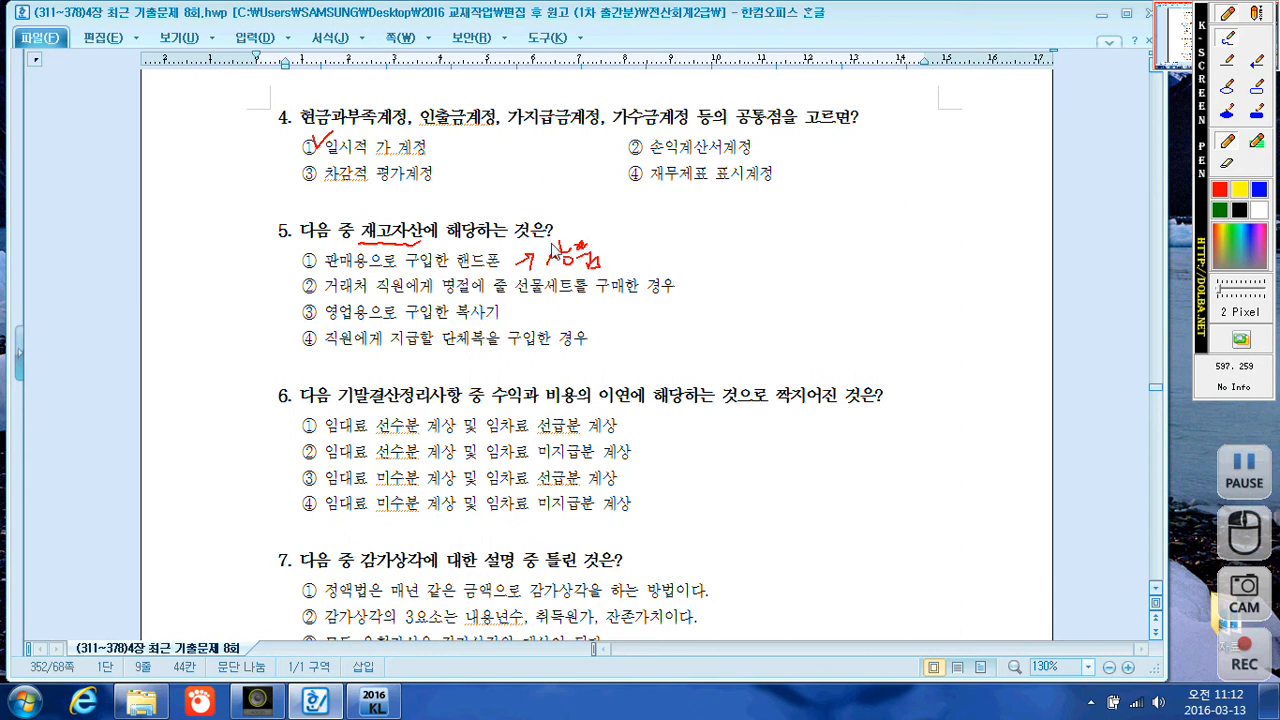
{"action": "left_click_drag", "start_coordinate": [296, 257], "coordinate": [315, 248]}
{"action": "mouse_move", "coordinate": [685, 291]}
{"action": "left_mouse_down"}
{"action": "mouse_move", "coordinate": [744, 290]}
{"action": "mouse_move", "coordinate": [742, 310]}
{"action": "mouse_move", "coordinate": [800, 280]}
{"action": "mouse_move", "coordinate": [798, 302]}
{"action": "left_mouse_up"}
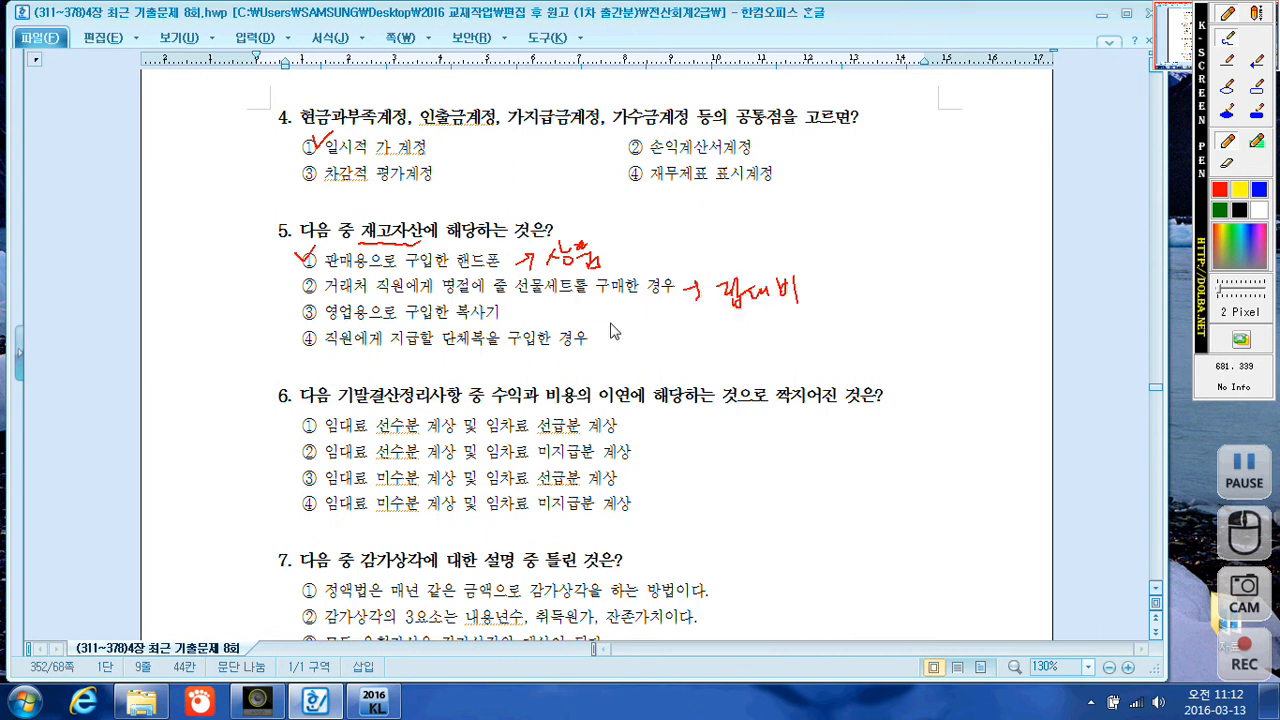
{"action": "mouse_move", "coordinate": [511, 317]}
{"action": "left_mouse_down"}
{"action": "mouse_move", "coordinate": [582, 310]}
{"action": "mouse_move", "coordinate": [589, 322]}
{"action": "left_mouse_up"}
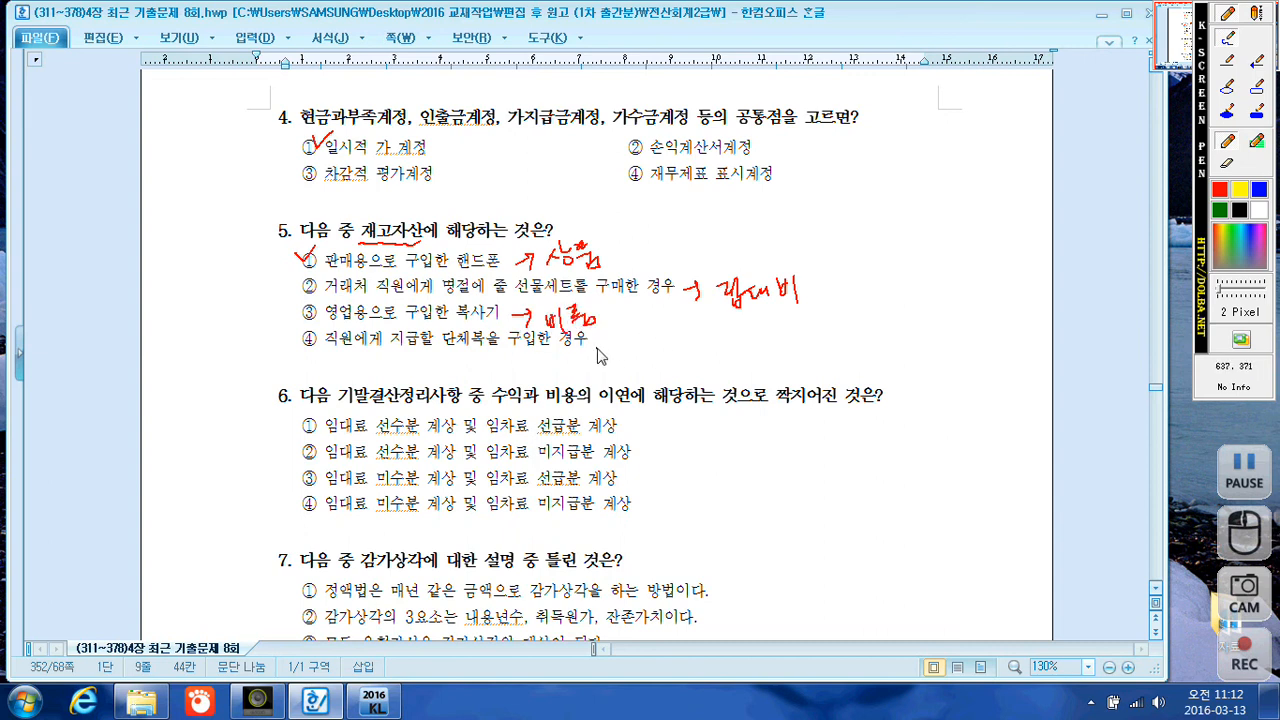
{"action": "mouse_move", "coordinate": [600, 348]}
{"action": "left_mouse_down"}
{"action": "mouse_move", "coordinate": [622, 372]}
{"action": "mouse_move", "coordinate": [636, 337]}
{"action": "mouse_move", "coordinate": [706, 348]}
{"action": "mouse_move", "coordinate": [708, 362]}
{"action": "left_mouse_up"}
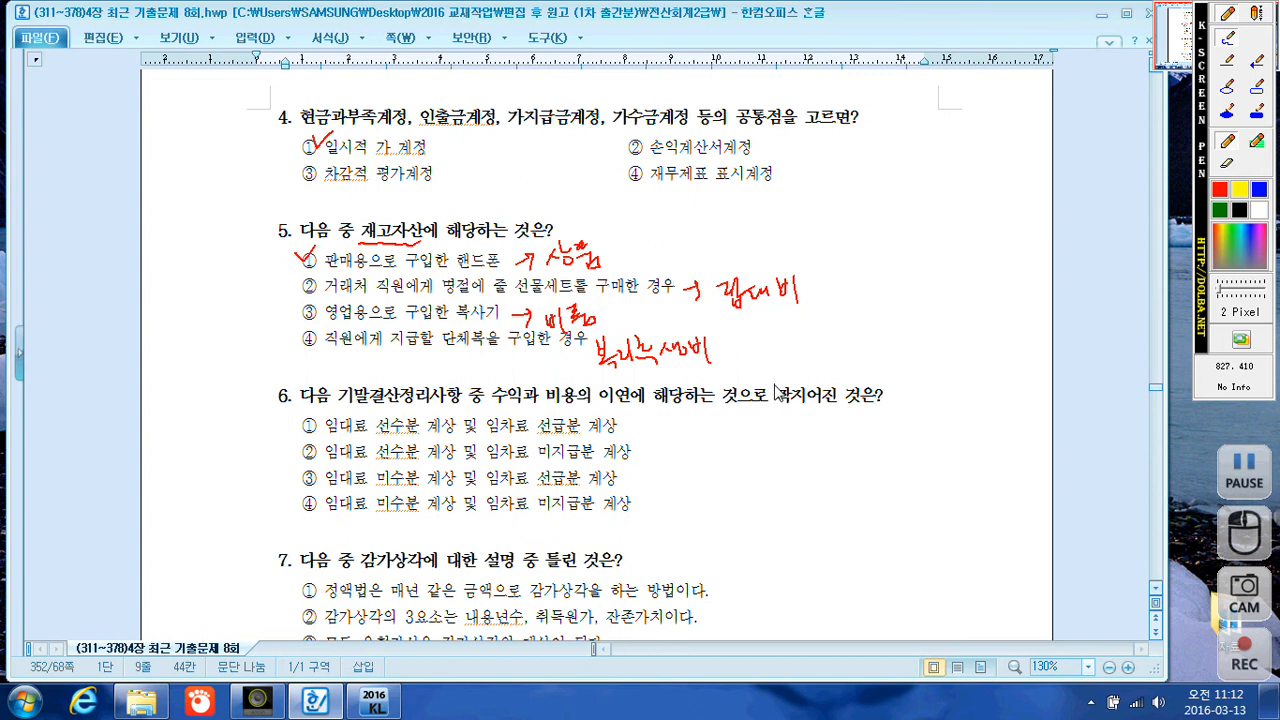
- In question 6, circle 이연, note 선급.선수 and 예상 with 미수.미지급비용, tick option ①, underline the wrong terms in ②–④, and clear the annotations
{"action": "mouse_move", "coordinate": [624, 398]}
{"action": "left_mouse_down"}
{"action": "mouse_move", "coordinate": [632, 424]}
{"action": "mouse_move", "coordinate": [608, 424]}
{"action": "mouse_move", "coordinate": [636, 384]}
{"action": "mouse_move", "coordinate": [630, 422]}
{"action": "mouse_move", "coordinate": [662, 412]}
{"action": "mouse_move", "coordinate": [696, 440]}
{"action": "mouse_move", "coordinate": [824, 424]}
{"action": "mouse_move", "coordinate": [820, 448]}
{"action": "left_mouse_up"}
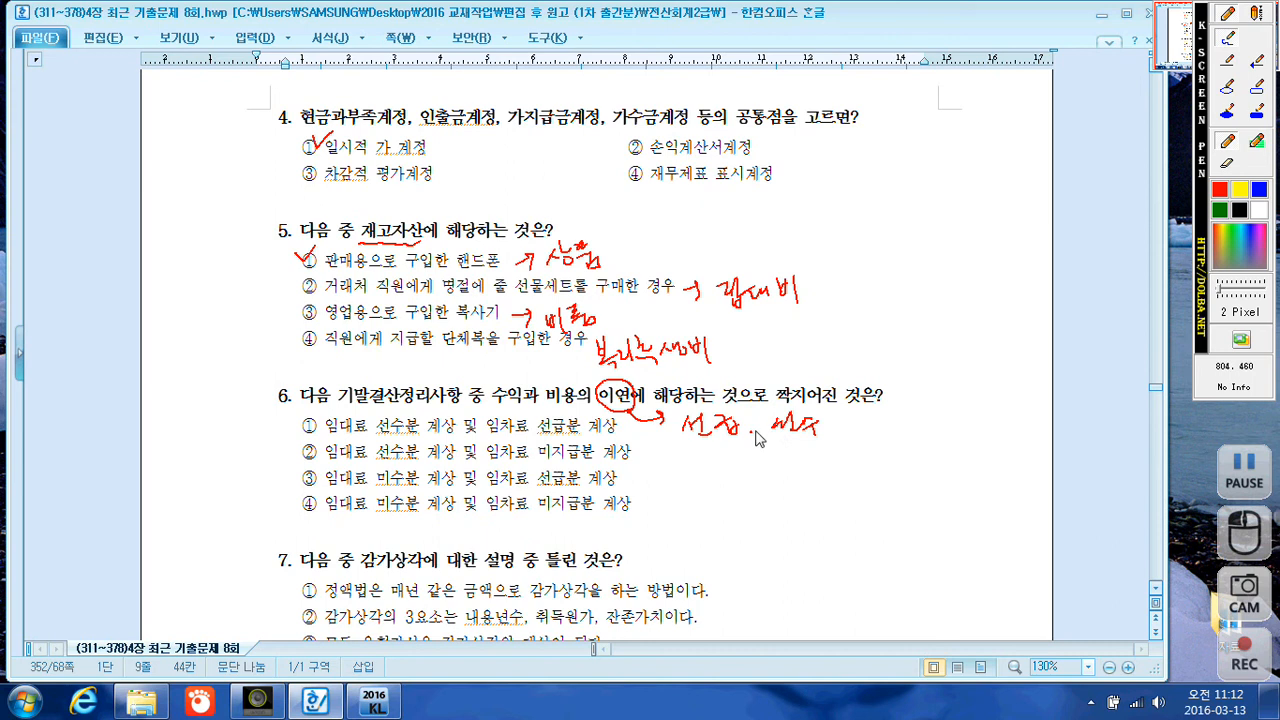
{"action": "mouse_move", "coordinate": [846, 358]}
{"action": "left_mouse_down"}
{"action": "mouse_move", "coordinate": [842, 378]}
{"action": "mouse_move", "coordinate": [848, 362]}
{"action": "mouse_move", "coordinate": [860, 380]}
{"action": "mouse_move", "coordinate": [944, 344]}
{"action": "mouse_move", "coordinate": [948, 370]}
{"action": "mouse_move", "coordinate": [1004, 342]}
{"action": "mouse_move", "coordinate": [1018, 360]}
{"action": "mouse_move", "coordinate": [1028, 340]}
{"action": "mouse_move", "coordinate": [1042, 356]}
{"action": "left_mouse_up"}
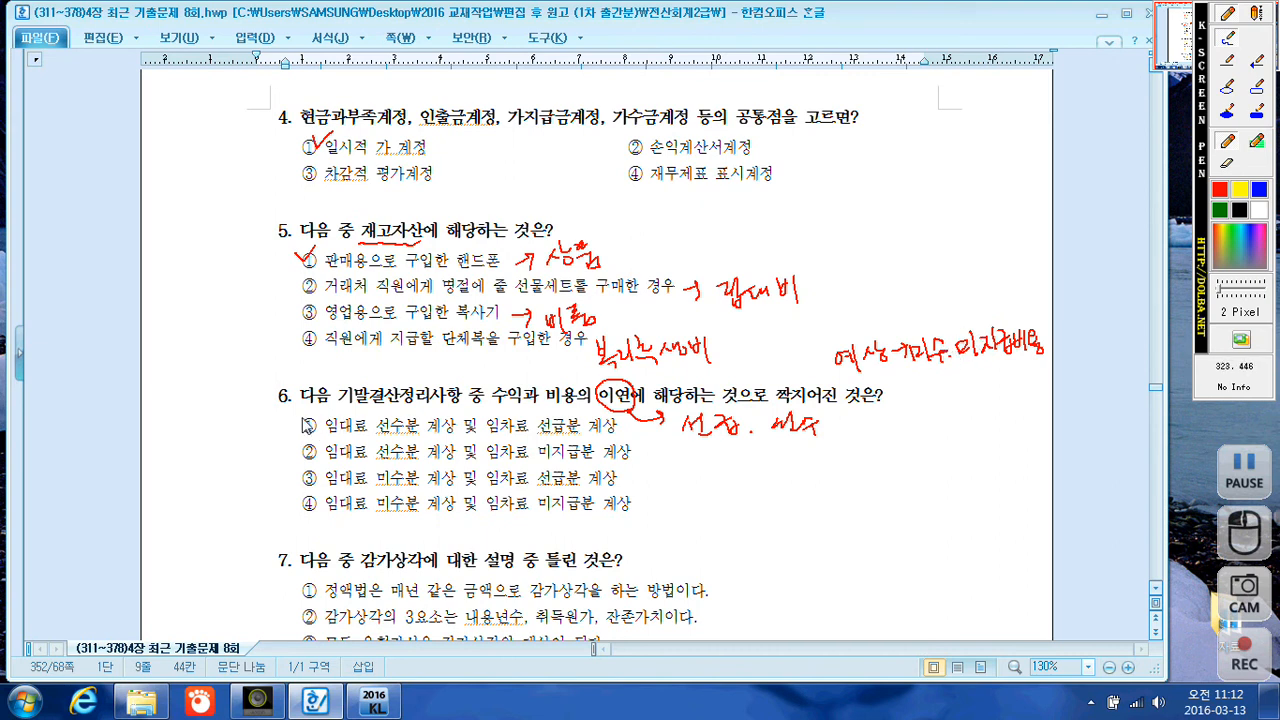
{"action": "left_click_drag", "start_coordinate": [299, 416], "coordinate": [319, 409]}
{"action": "left_click_drag", "start_coordinate": [540, 460], "coordinate": [599, 459]}
{"action": "mouse_move", "coordinate": [376, 483]}
{"action": "left_mouse_down"}
{"action": "mouse_move", "coordinate": [424, 487]}
{"action": "mouse_move", "coordinate": [410, 512]}
{"action": "mouse_move", "coordinate": [421, 511]}
{"action": "left_mouse_up"}
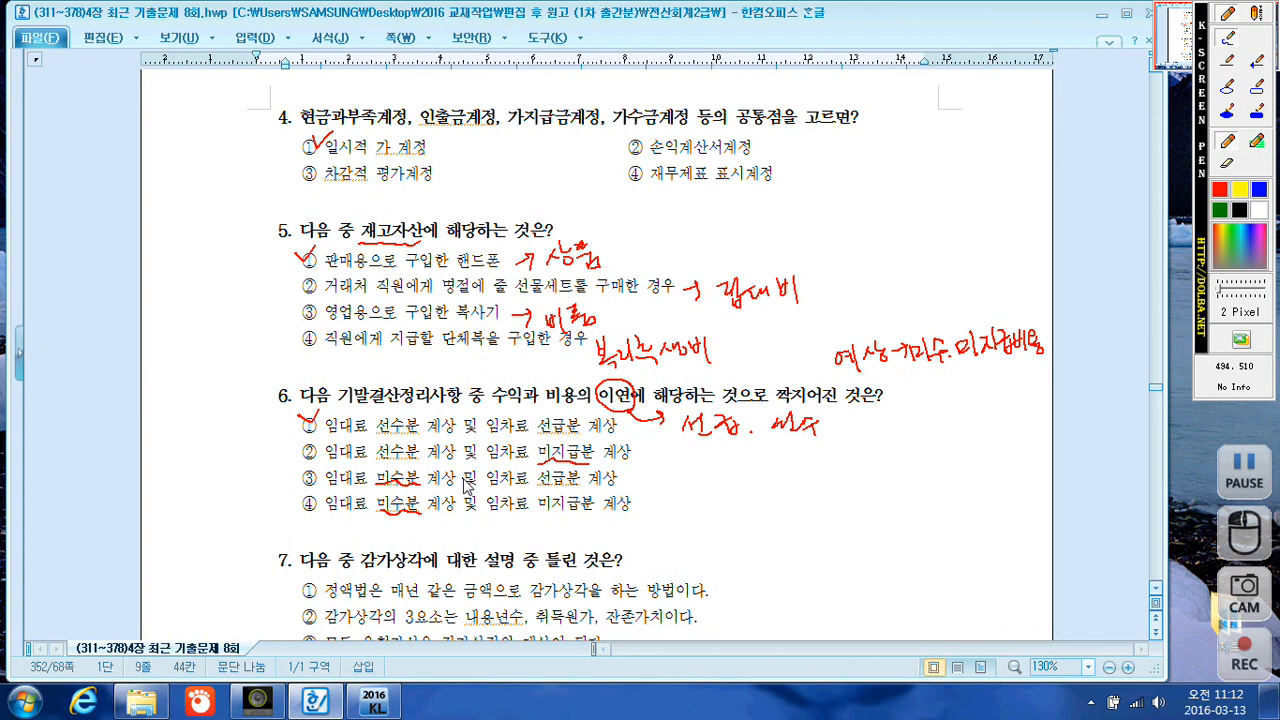
{"action": "key", "text": "Escape"}
- In question 7, mark option ① with a small circle, and underline and check 내용년수, 취득원가 and 잔존가치 in option ②
{"action": "scroll", "coordinate": [632, 486], "scroll_direction": "down", "scroll_amount": 5}
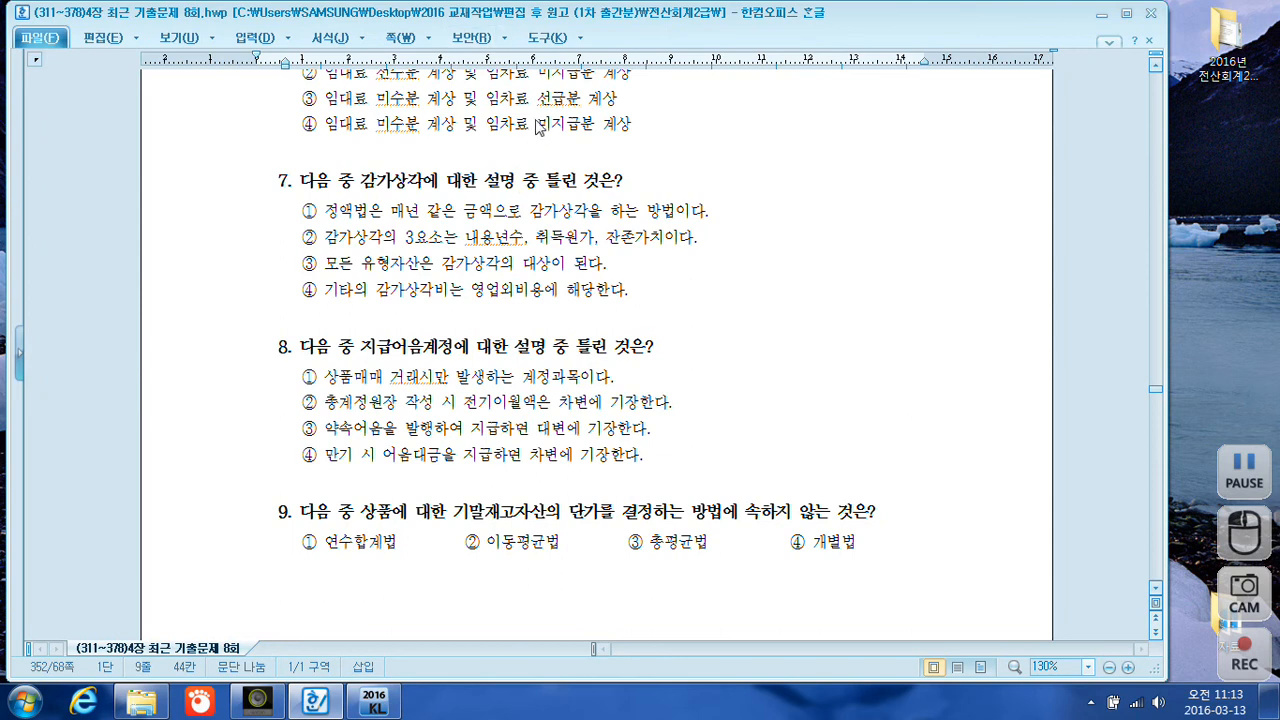
{"action": "key", "text": "F12"}
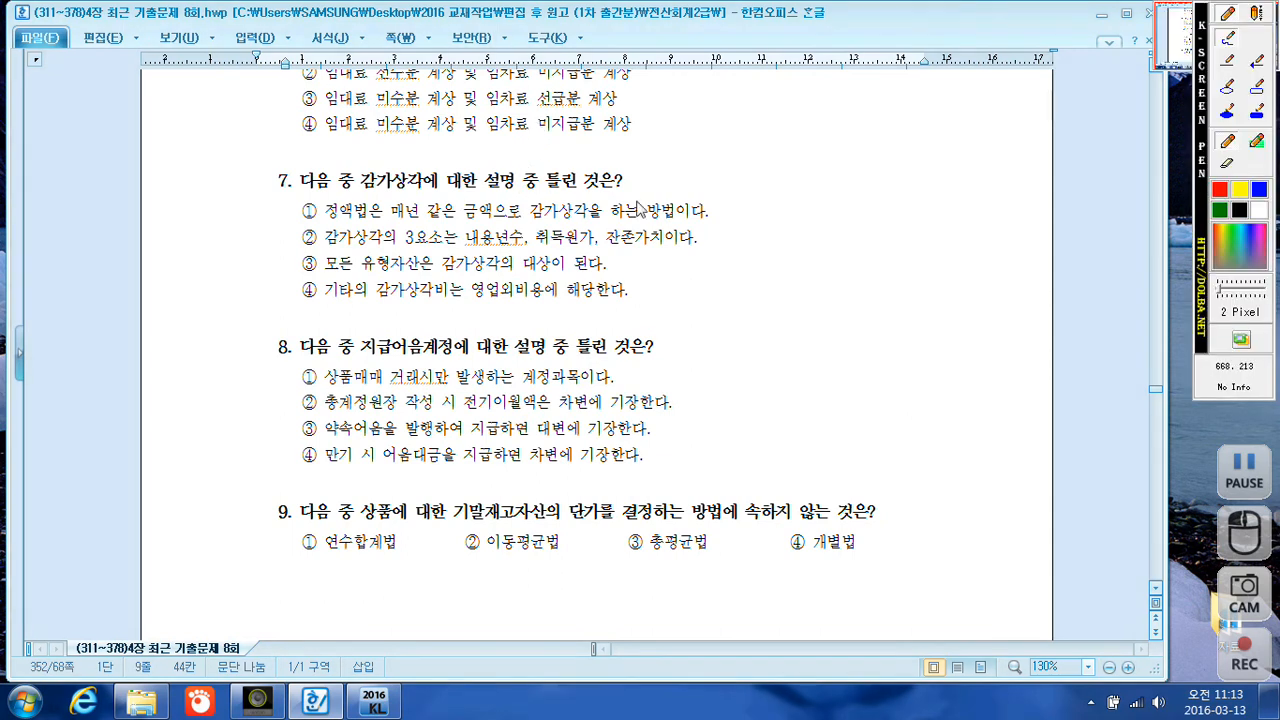
{"action": "left_click_drag", "start_coordinate": [736, 199], "coordinate": [739, 206]}
{"action": "mouse_move", "coordinate": [466, 246]}
{"action": "left_mouse_down"}
{"action": "mouse_move", "coordinate": [524, 246]}
{"action": "mouse_move", "coordinate": [537, 228]}
{"action": "mouse_move", "coordinate": [590, 246]}
{"action": "left_mouse_up"}
{"action": "left_click_drag", "start_coordinate": [590, 230], "coordinate": [664, 247]}
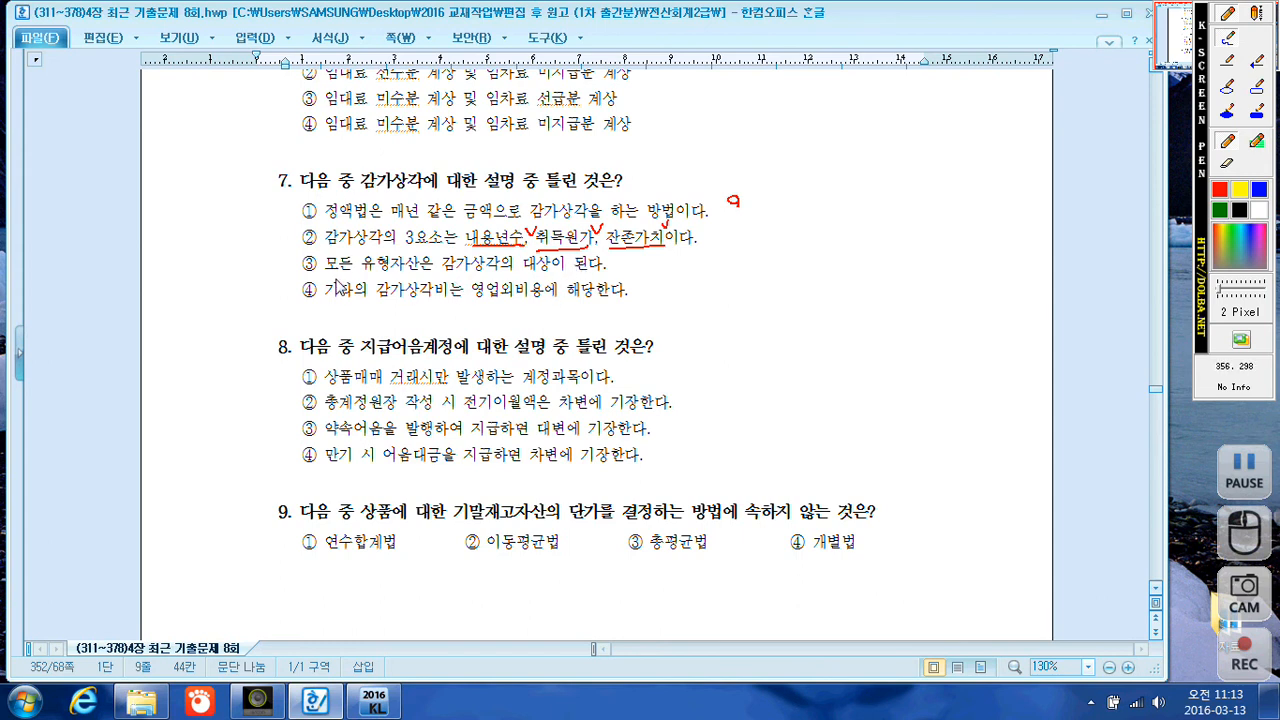
- In question 7, underline 모든 with the note 토지, strike through 영업외비용 in option ④, and tick option ①
{"action": "left_click_drag", "start_coordinate": [324, 272], "coordinate": [353, 272]}
{"action": "mouse_move", "coordinate": [616, 267]}
{"action": "left_mouse_down"}
{"action": "mouse_move", "coordinate": [664, 258]}
{"action": "mouse_move", "coordinate": [686, 270]}
{"action": "left_mouse_up"}
{"action": "left_click_drag", "start_coordinate": [690, 254], "coordinate": [691, 277]}
{"action": "left_click", "coordinate": [701, 270]}
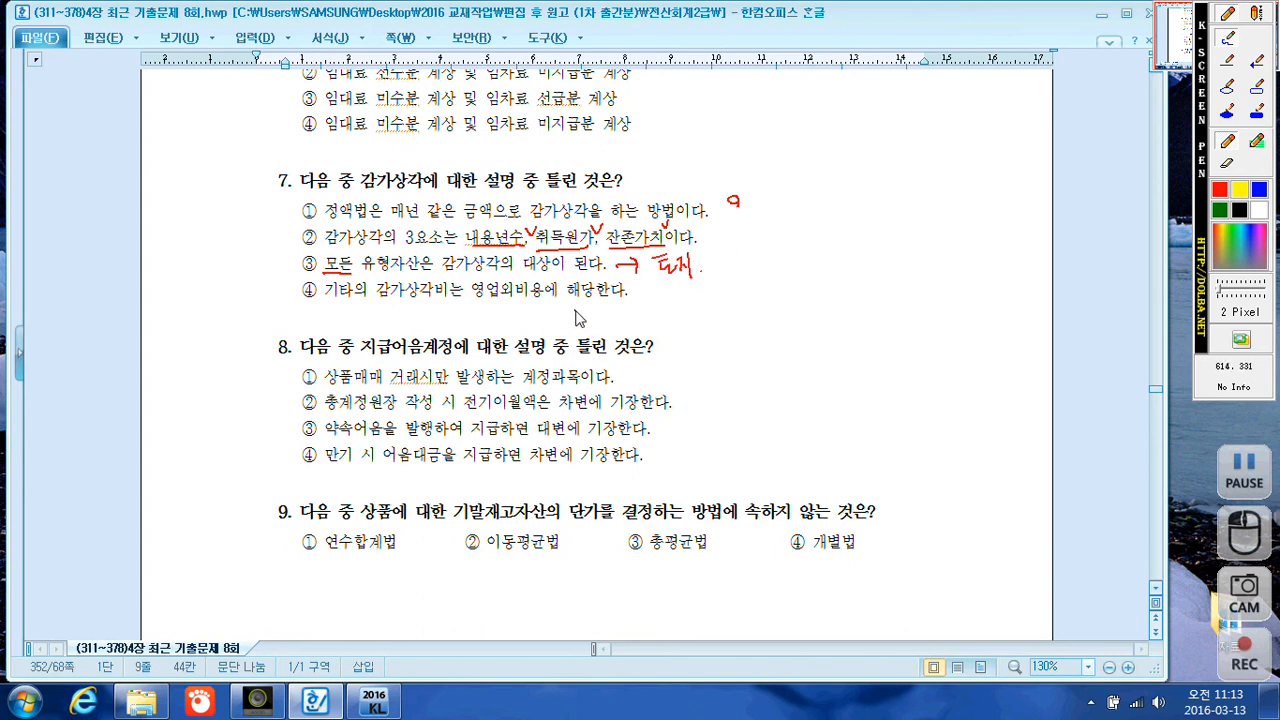
{"action": "left_click_drag", "start_coordinate": [476, 296], "coordinate": [556, 284]}
{"action": "mouse_move", "coordinate": [298, 204]}
{"action": "left_mouse_down"}
{"action": "mouse_move", "coordinate": [310, 216]}
{"action": "mouse_move", "coordinate": [318, 198]}
{"action": "left_mouse_up"}
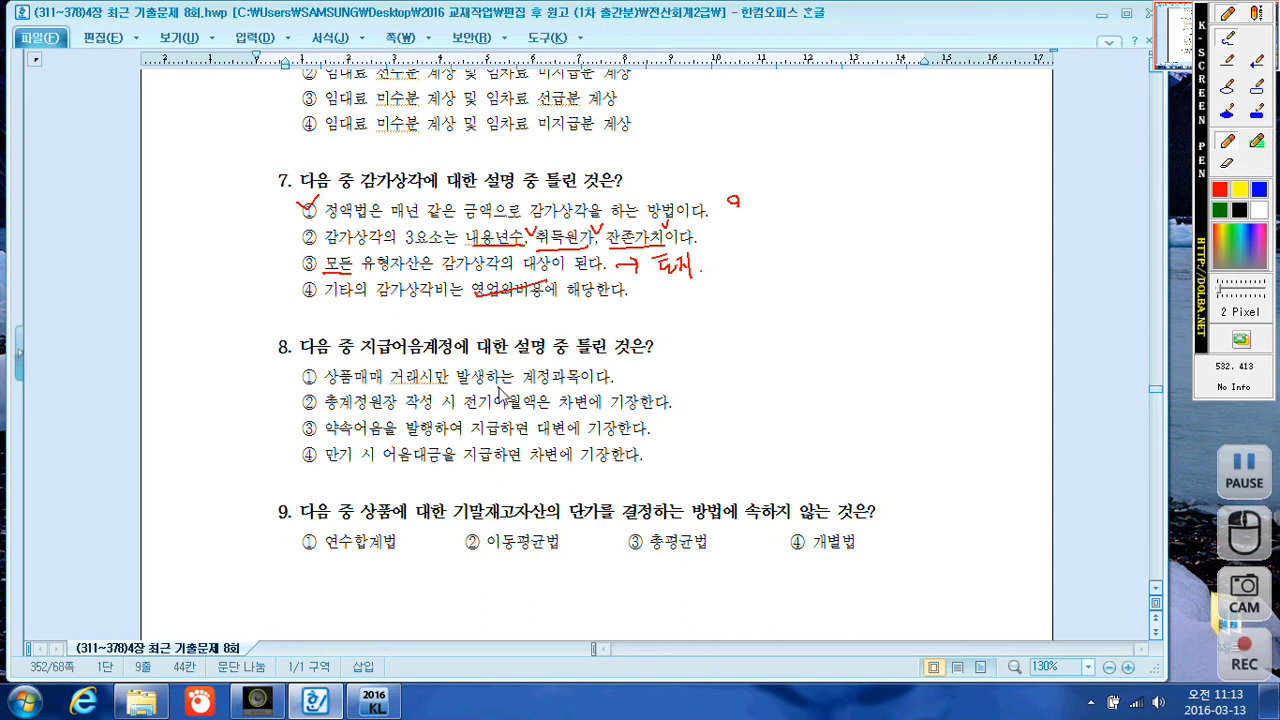
- In question 8, underline 지급어음, circle-mark options ①, ③ and ④, strike 차변 in option ②, and tick ②
{"action": "left_click_drag", "start_coordinate": [360, 358], "coordinate": [430, 358]}
{"action": "left_click_drag", "start_coordinate": [631, 370], "coordinate": [629, 373]}
{"action": "left_click_drag", "start_coordinate": [575, 395], "coordinate": [562, 408]}
{"action": "left_click_drag", "start_coordinate": [300, 396], "coordinate": [313, 394]}
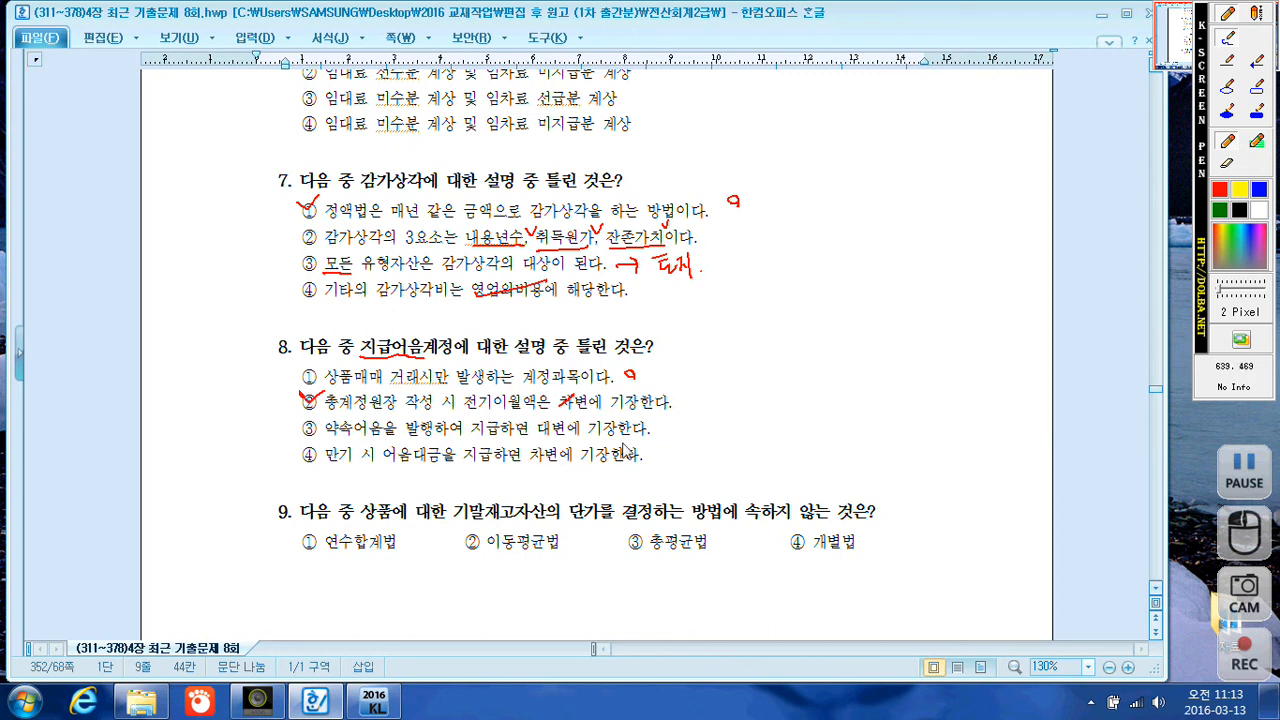
{"action": "left_click_drag", "start_coordinate": [662, 422], "coordinate": [660, 425]}
{"action": "left_click_drag", "start_coordinate": [660, 464], "coordinate": [653, 467]}
- In question 9, circle 단가를 결정, circle-mark options ②, ③ and ④, and tick option ① 연수합계법
{"action": "mouse_move", "coordinate": [572, 524]}
{"action": "left_mouse_down"}
{"action": "mouse_move", "coordinate": [558, 508]}
{"action": "mouse_move", "coordinate": [615, 494]}
{"action": "mouse_move", "coordinate": [664, 512]}
{"action": "mouse_move", "coordinate": [595, 528]}
{"action": "left_mouse_up"}
{"action": "left_click_drag", "start_coordinate": [797, 563], "coordinate": [795, 561]}
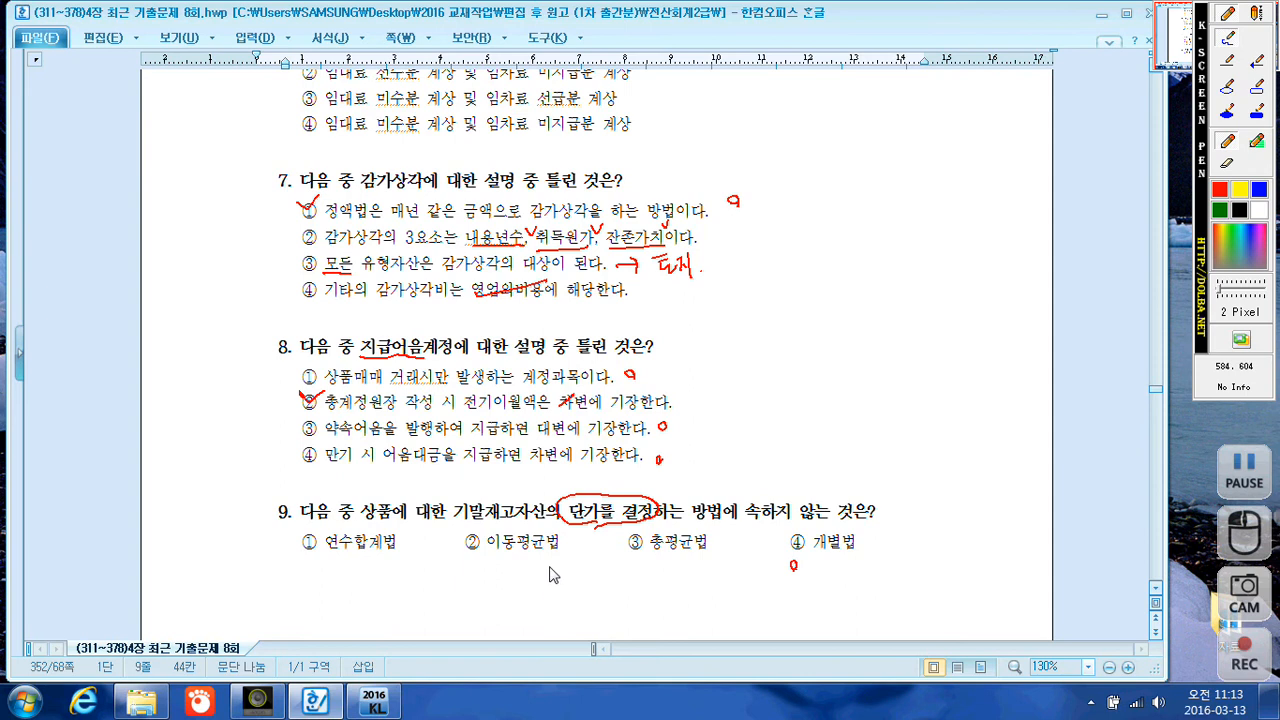
{"action": "left_click_drag", "start_coordinate": [554, 562], "coordinate": [555, 563]}
{"action": "left_click_drag", "start_coordinate": [703, 556], "coordinate": [699, 564]}
{"action": "left_click_drag", "start_coordinate": [302, 537], "coordinate": [321, 529]}
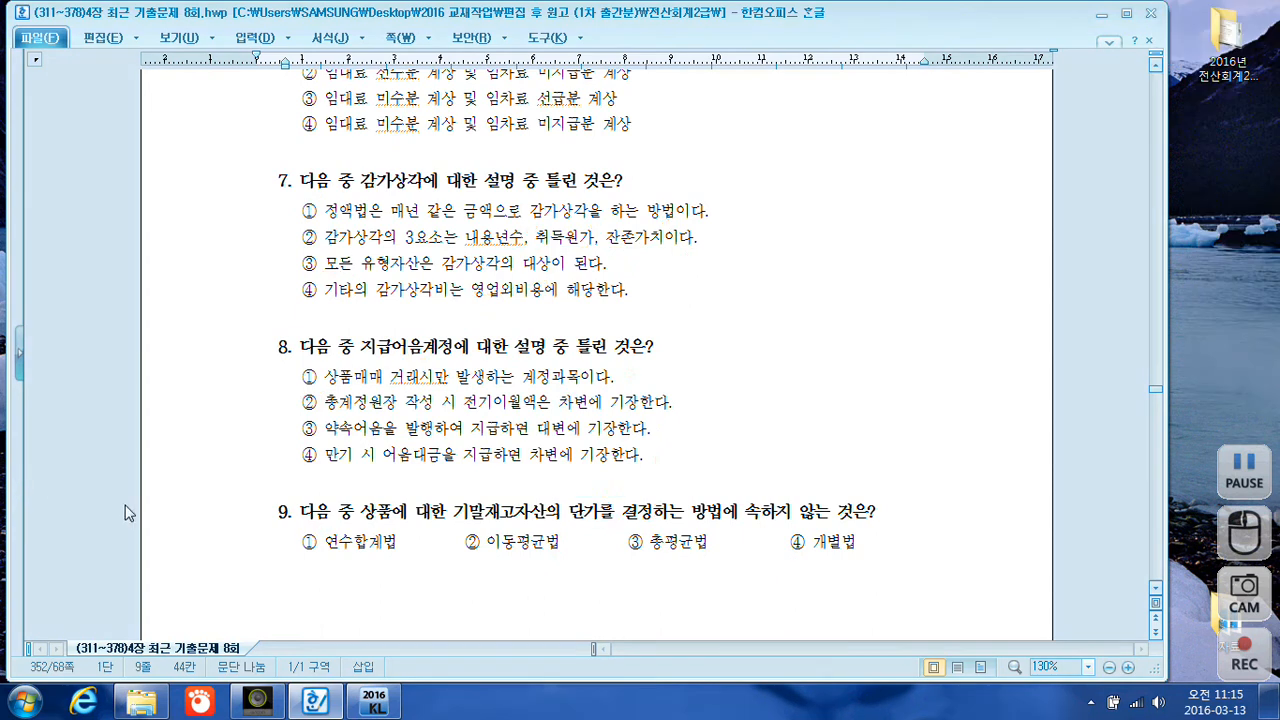
- In question 10, underline 단기차입금 and label 현금, 외상매출금 and 미수금 with A
{"action": "scroll", "coordinate": [131, 511], "scroll_direction": "down", "scroll_amount": 5}
{"action": "scroll", "coordinate": [140, 503], "scroll_direction": "down", "scroll_amount": 2}
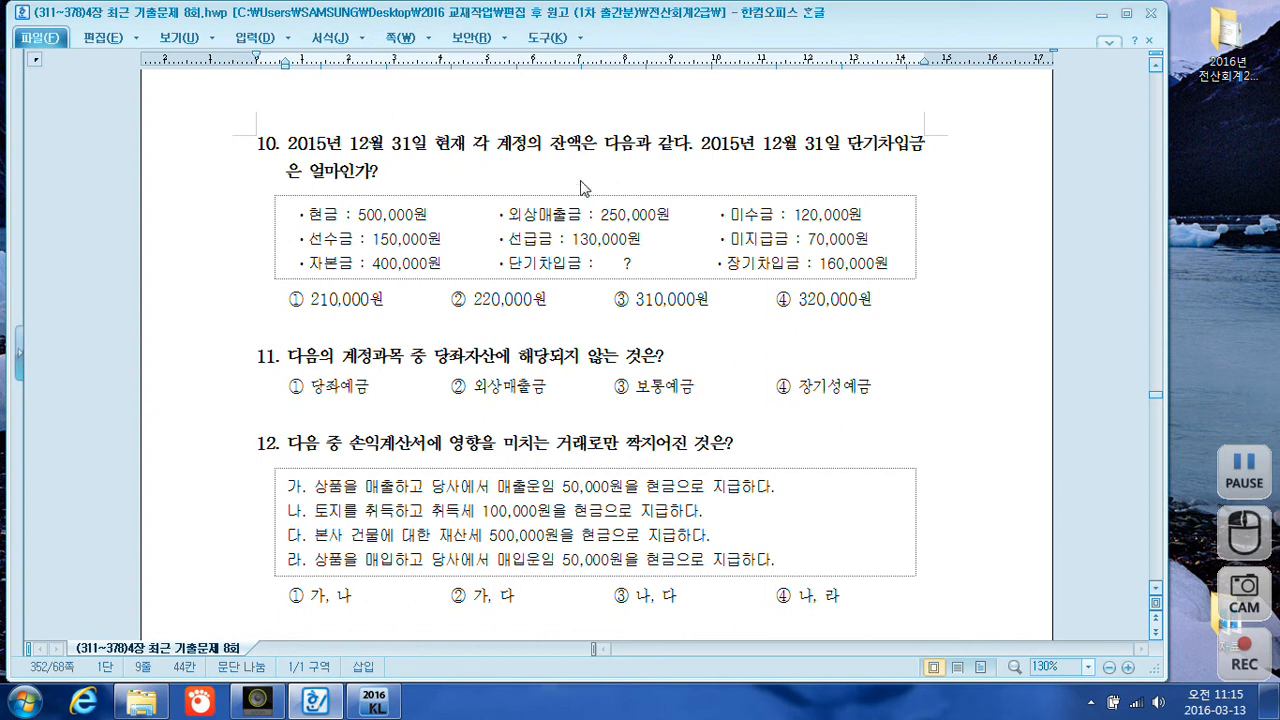
{"action": "key", "text": "F12"}
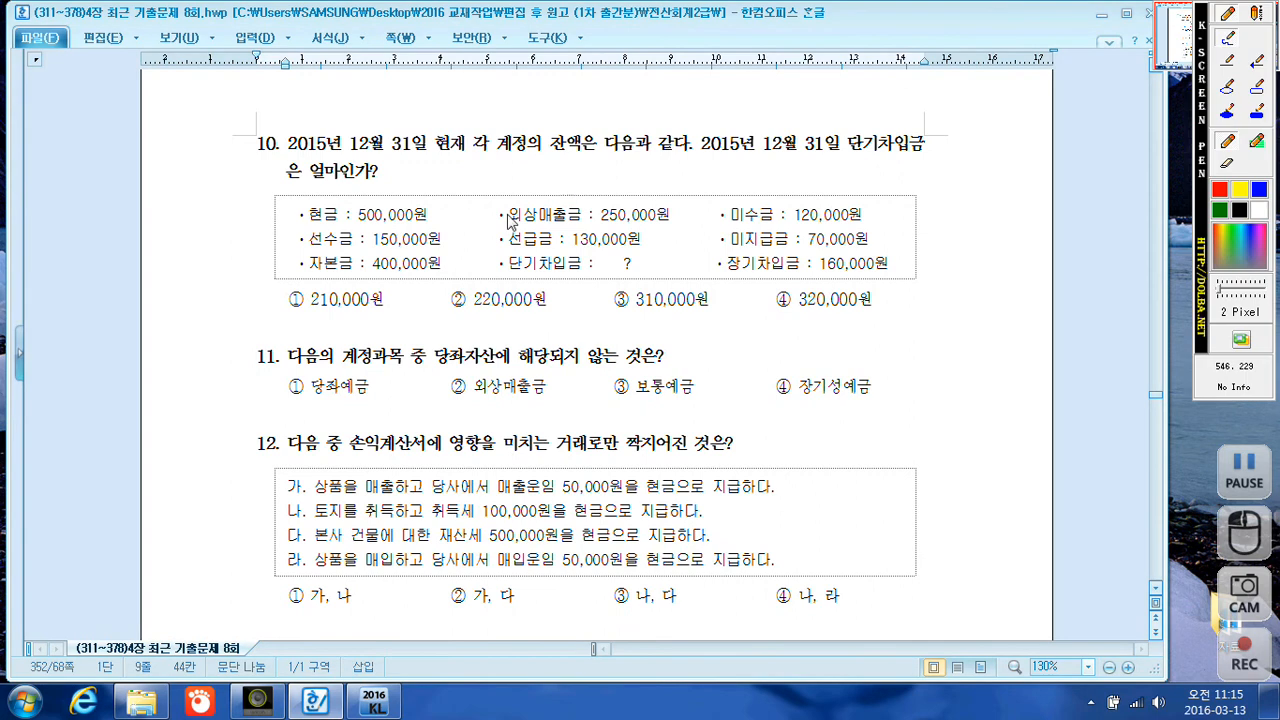
{"action": "left_click_drag", "start_coordinate": [854, 155], "coordinate": [928, 157]}
{"action": "left_click_drag", "start_coordinate": [437, 202], "coordinate": [455, 216]}
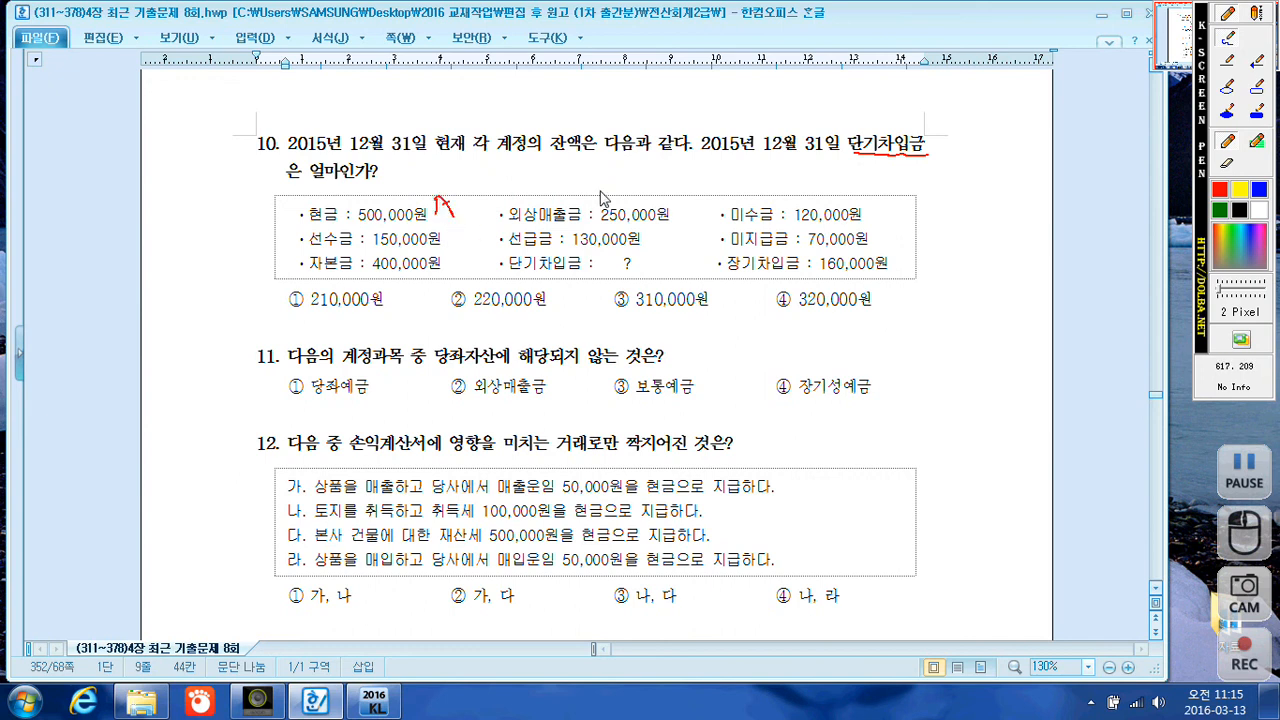
{"action": "mouse_move", "coordinate": [676, 215]}
{"action": "left_mouse_down"}
{"action": "mouse_move", "coordinate": [679, 193]}
{"action": "mouse_move", "coordinate": [686, 214]}
{"action": "left_mouse_up"}
{"action": "left_click_drag", "start_coordinate": [877, 200], "coordinate": [880, 214]}
- In question 10, label 선수금, 미지급금 and 장기차입금 with P, 선급금 with A, and 자본금 with K
{"action": "mouse_move", "coordinate": [453, 234]}
{"action": "left_mouse_down"}
{"action": "mouse_move", "coordinate": [457, 260]}
{"action": "mouse_move", "coordinate": [461, 245]}
{"action": "left_mouse_up"}
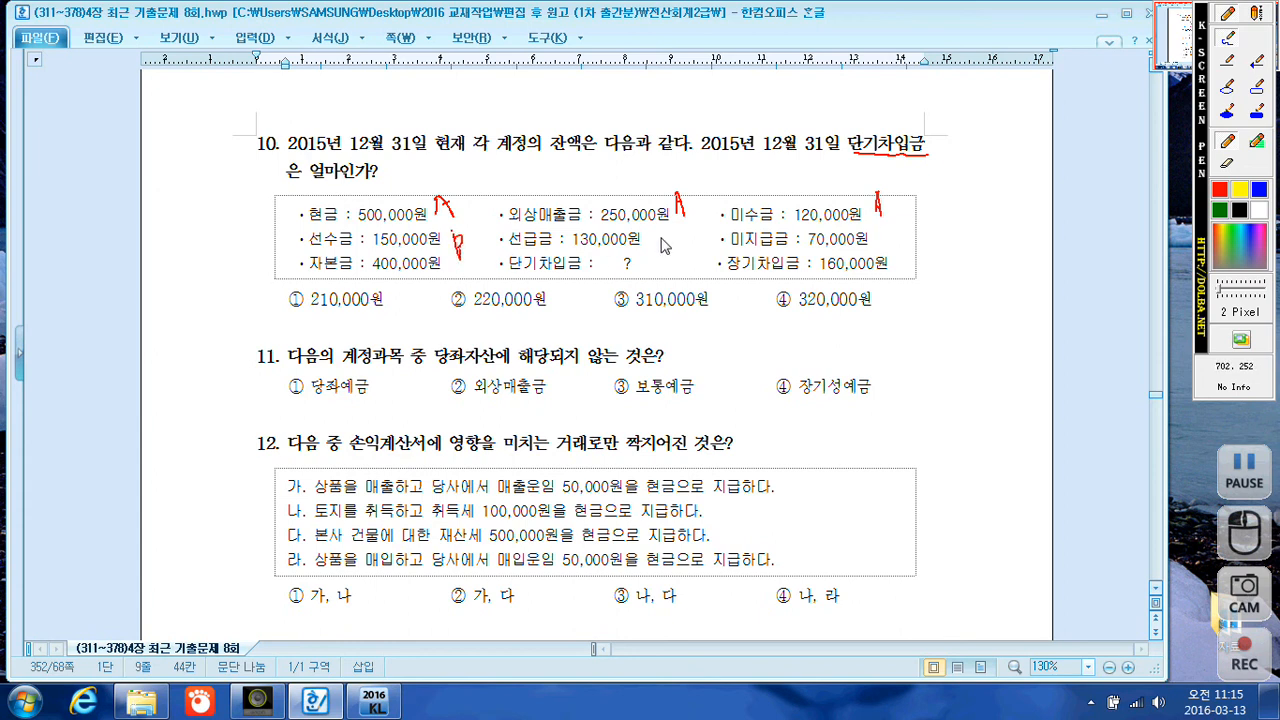
{"action": "left_click_drag", "start_coordinate": [659, 249], "coordinate": [668, 241]}
{"action": "mouse_move", "coordinate": [880, 234]}
{"action": "left_mouse_down"}
{"action": "mouse_move", "coordinate": [880, 258]}
{"action": "mouse_move", "coordinate": [881, 246]}
{"action": "left_mouse_up"}
{"action": "left_click_drag", "start_coordinate": [455, 269], "coordinate": [463, 288]}
{"action": "left_click_drag", "start_coordinate": [891, 269], "coordinate": [890, 283]}
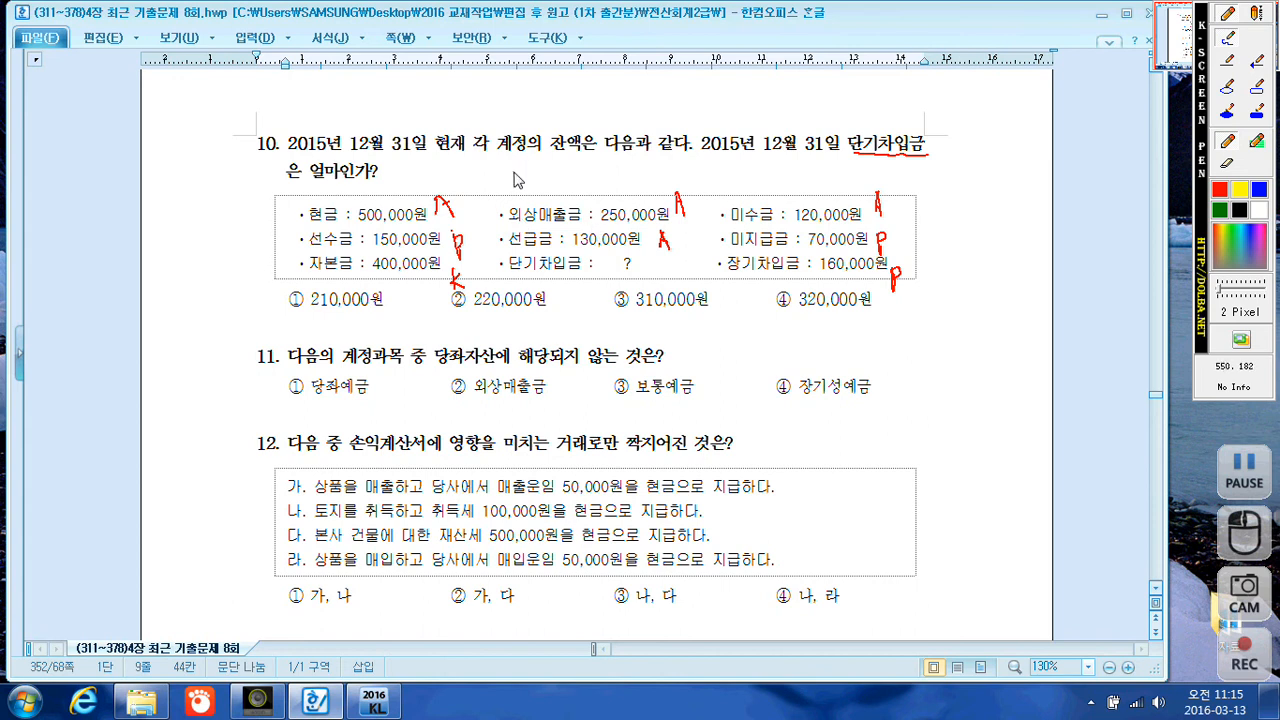
- In question 10, write 1,000,000 and 780,000 beside the table, tick option ②, and underline the missing 단기차입금 amount
{"action": "mouse_move", "coordinate": [942, 182]}
{"action": "left_mouse_down"}
{"action": "mouse_move", "coordinate": [948, 211]}
{"action": "mouse_move", "coordinate": [1030, 196]}
{"action": "left_mouse_up"}
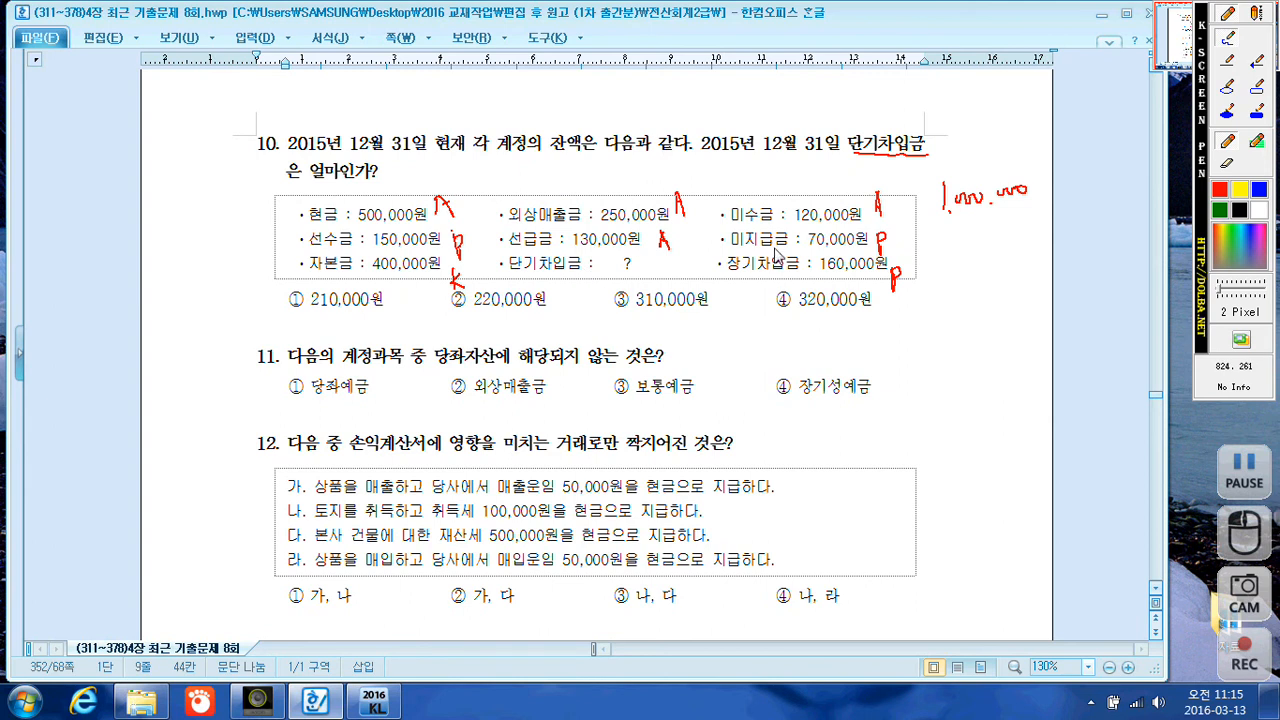
{"action": "mouse_move", "coordinate": [957, 236]}
{"action": "left_mouse_down"}
{"action": "mouse_move", "coordinate": [964, 250]}
{"action": "mouse_move", "coordinate": [1045, 224]}
{"action": "left_mouse_up"}
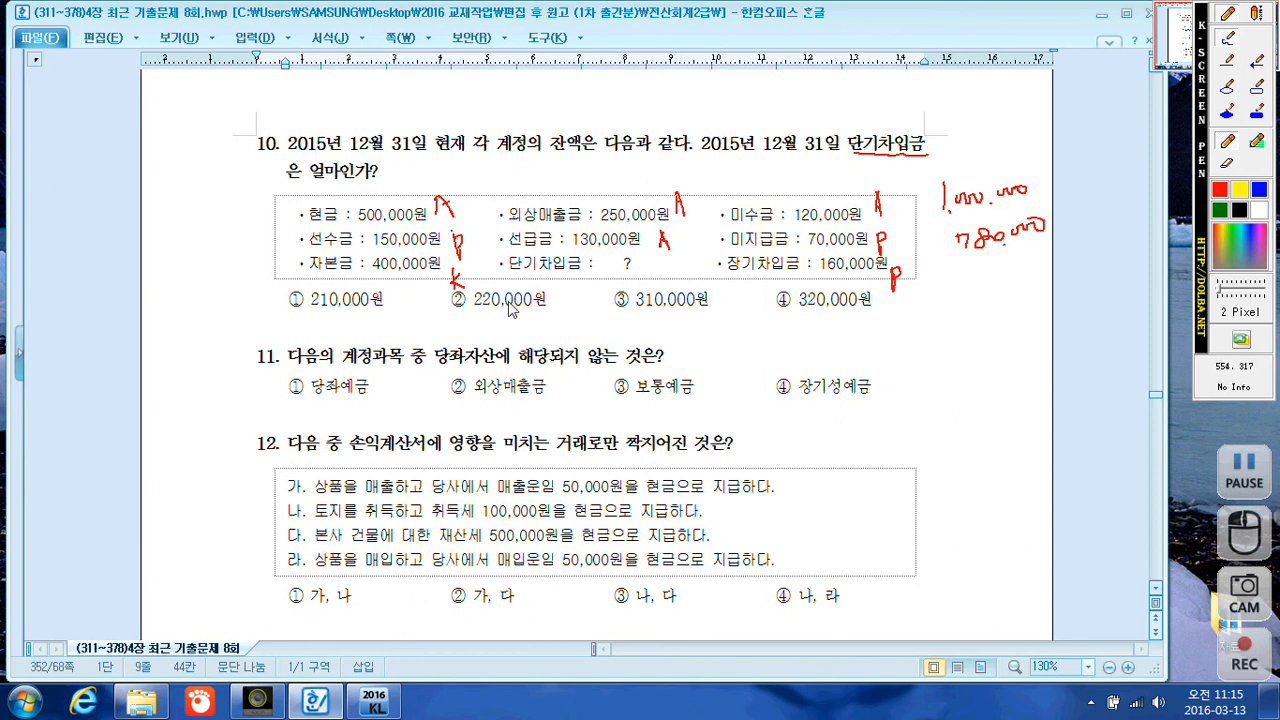
{"action": "left_click_drag", "start_coordinate": [459, 284], "coordinate": [482, 276]}
{"action": "left_click_drag", "start_coordinate": [598, 280], "coordinate": [670, 272]}
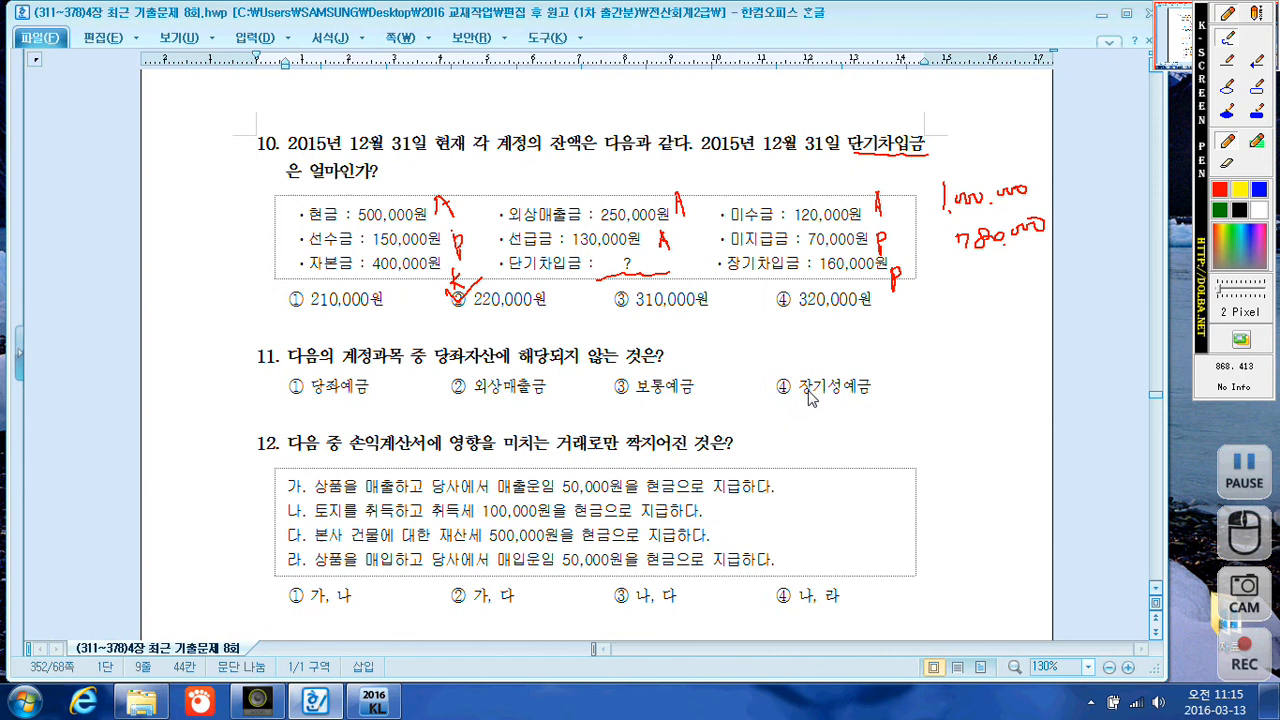
- In question 11, tick option ④ 장기성예금 and note 투자자산 beside it with an arrow
{"action": "mouse_move", "coordinate": [779, 368]}
{"action": "left_mouse_down"}
{"action": "mouse_move", "coordinate": [787, 391]}
{"action": "mouse_move", "coordinate": [802, 366]}
{"action": "left_mouse_up"}
{"action": "mouse_move", "coordinate": [878, 386]}
{"action": "left_mouse_down"}
{"action": "mouse_move", "coordinate": [926, 362]}
{"action": "mouse_move", "coordinate": [916, 400]}
{"action": "mouse_move", "coordinate": [956, 370]}
{"action": "mouse_move", "coordinate": [1012, 374]}
{"action": "left_mouse_up"}
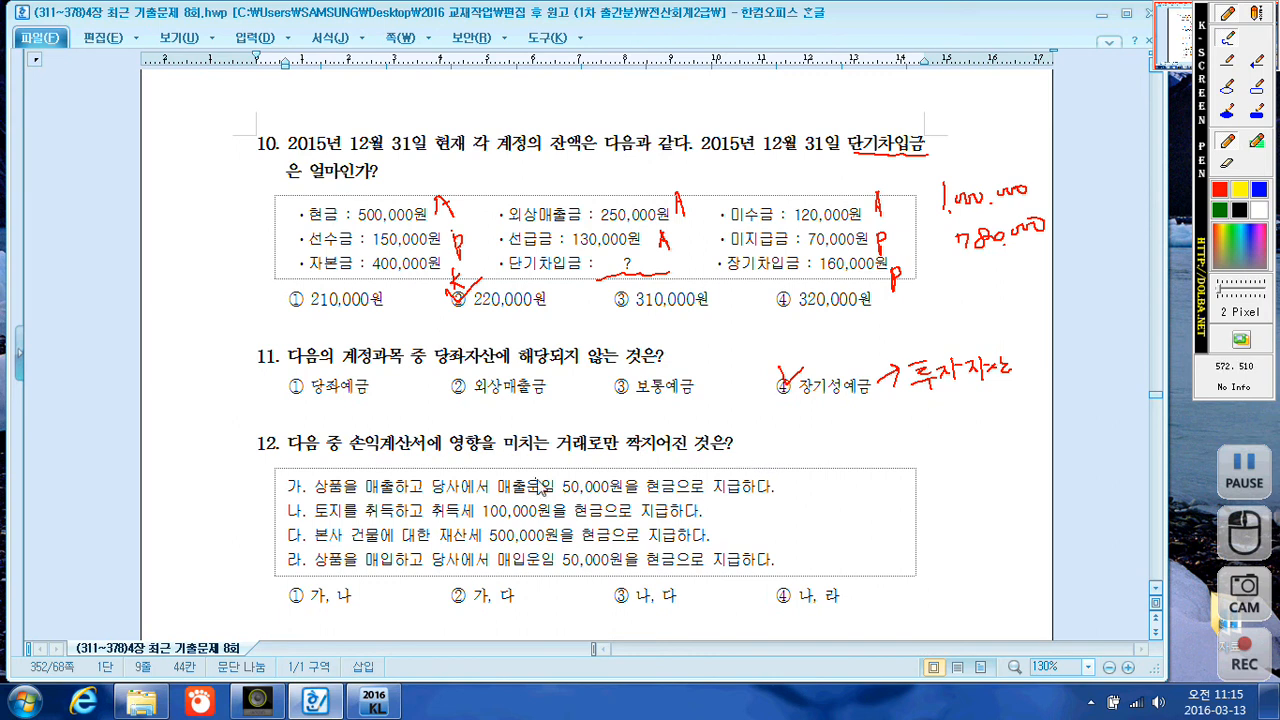
- In question 12, underline 매출운임 and annotate items 가 to 라 with 운반비, 토지, 세금과공과금 and 상품 respectively
{"action": "left_click_drag", "start_coordinate": [499, 491], "coordinate": [594, 492]}
{"action": "mouse_move", "coordinate": [806, 486]}
{"action": "left_mouse_down"}
{"action": "mouse_move", "coordinate": [906, 462]}
{"action": "mouse_move", "coordinate": [918, 481]}
{"action": "left_mouse_up"}
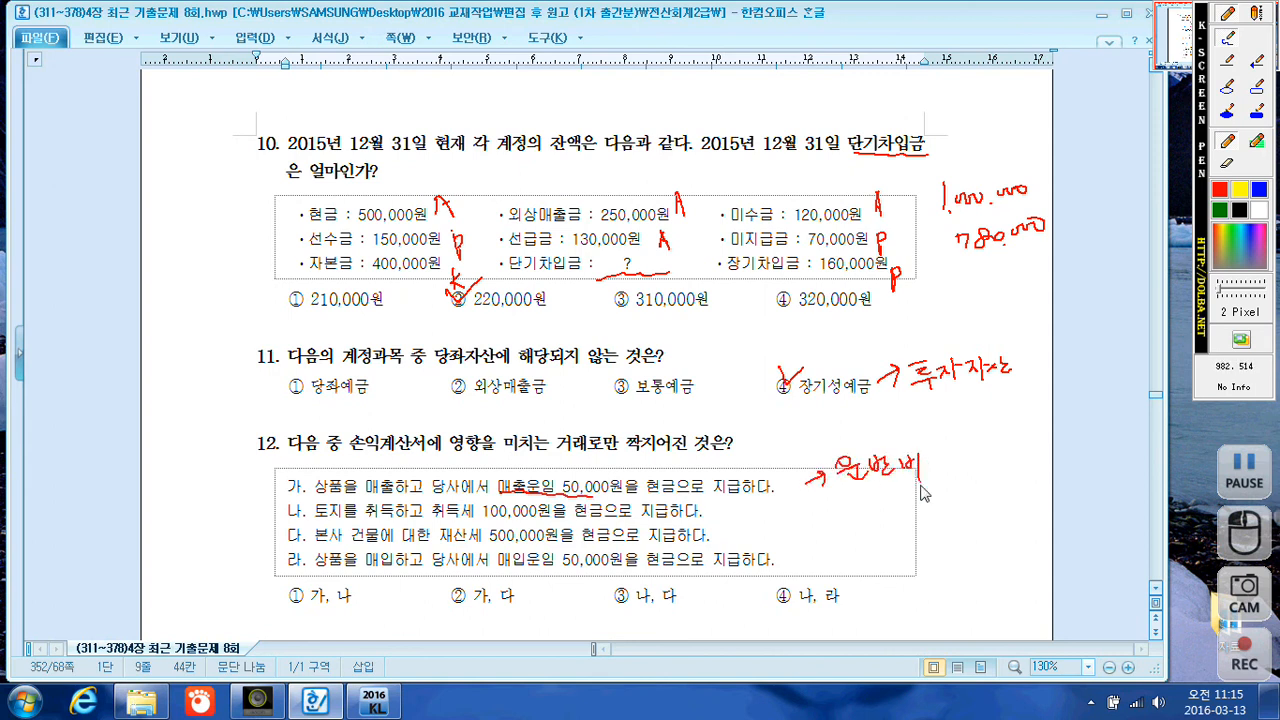
{"action": "mouse_move", "coordinate": [738, 513]}
{"action": "left_mouse_down"}
{"action": "mouse_move", "coordinate": [765, 506]}
{"action": "mouse_move", "coordinate": [780, 525]}
{"action": "mouse_move", "coordinate": [803, 510]}
{"action": "mouse_move", "coordinate": [800, 526]}
{"action": "left_mouse_up"}
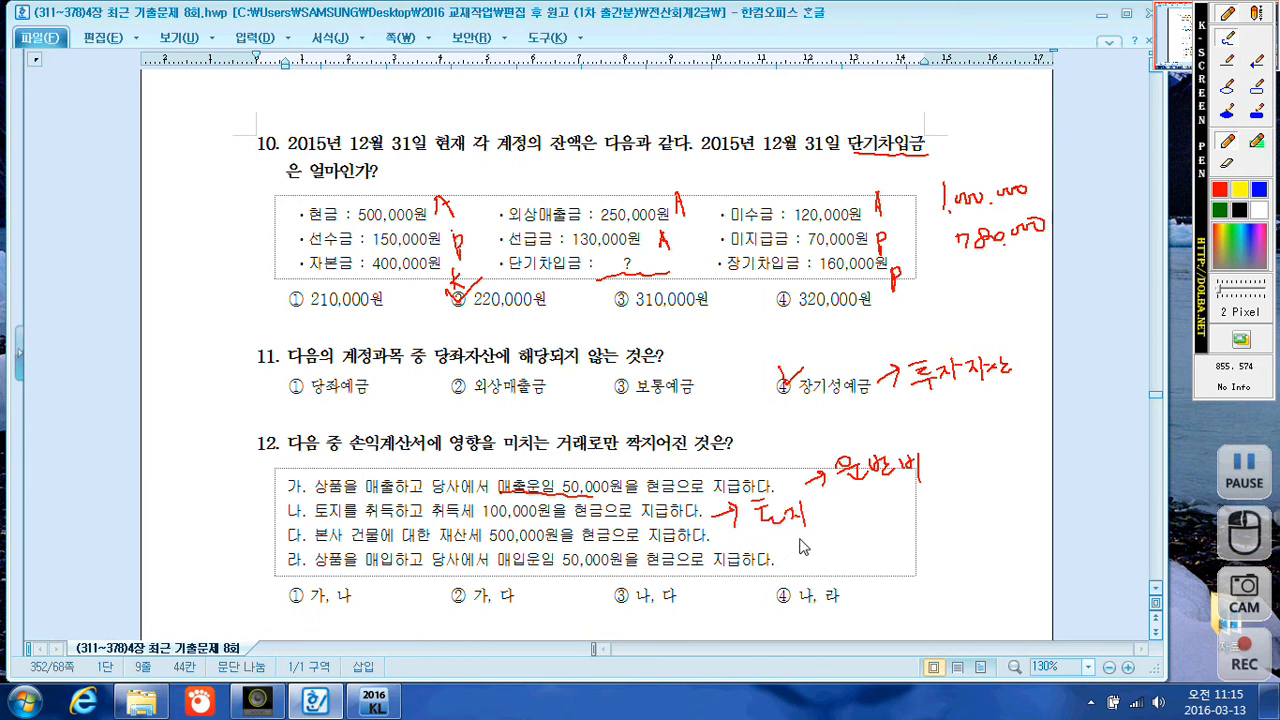
{"action": "mouse_move", "coordinate": [776, 536]}
{"action": "left_mouse_down"}
{"action": "mouse_move", "coordinate": [792, 548]}
{"action": "mouse_move", "coordinate": [822, 532]}
{"action": "mouse_move", "coordinate": [826, 548]}
{"action": "mouse_move", "coordinate": [882, 530]}
{"action": "mouse_move", "coordinate": [902, 540]}
{"action": "mouse_move", "coordinate": [914, 518]}
{"action": "mouse_move", "coordinate": [920, 536]}
{"action": "left_mouse_up"}
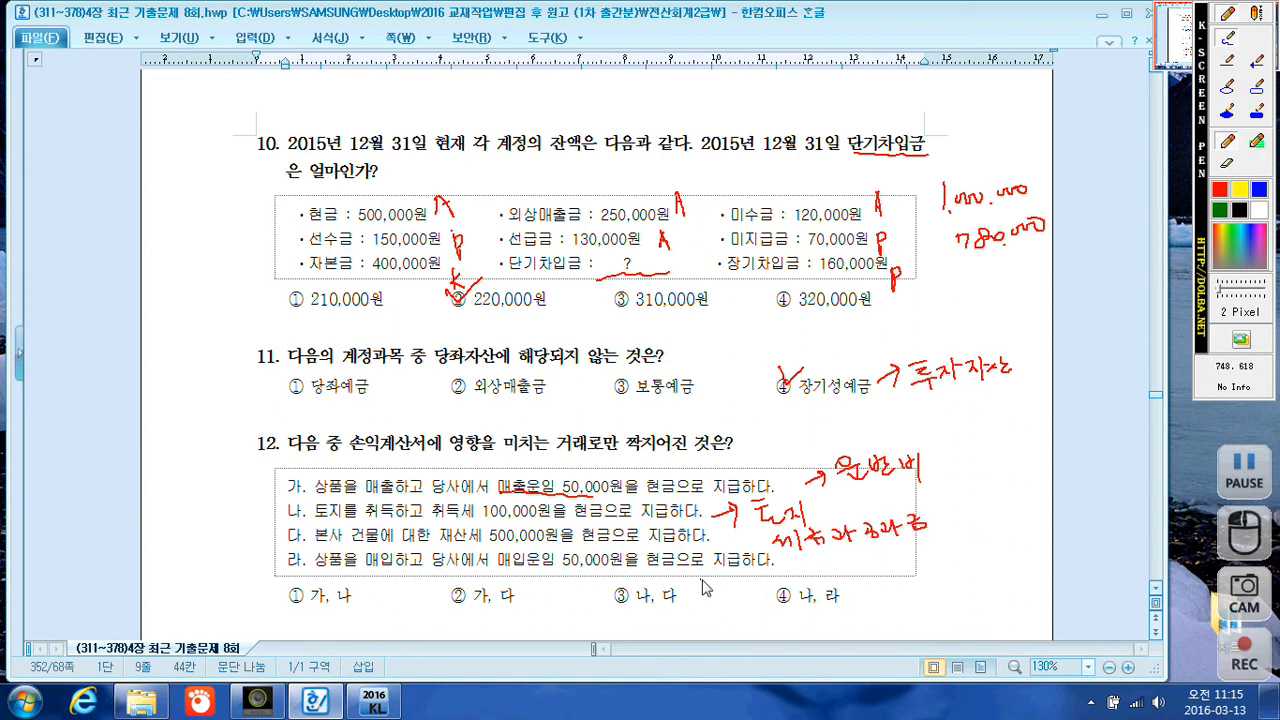
{"action": "mouse_move", "coordinate": [782, 569]}
{"action": "left_mouse_down"}
{"action": "mouse_move", "coordinate": [814, 580]}
{"action": "mouse_move", "coordinate": [870, 567]}
{"action": "mouse_move", "coordinate": [906, 596]}
{"action": "left_mouse_up"}
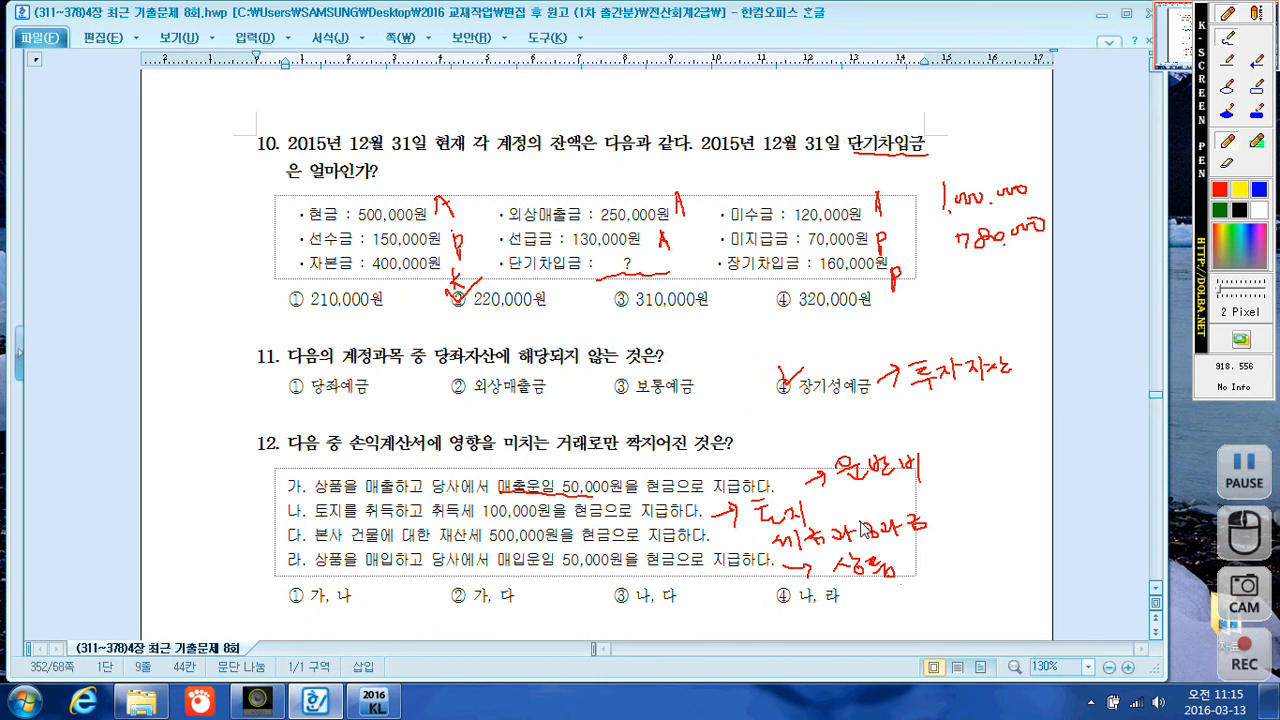
- In question 12, tick items 나 and 라, underline the handwritten 상품, and mark option ④
{"action": "left_click_drag", "start_coordinate": [276, 496], "coordinate": [287, 507]}
{"action": "left_click_drag", "start_coordinate": [845, 580], "coordinate": [900, 584]}
{"action": "left_click_drag", "start_coordinate": [280, 560], "coordinate": [304, 556]}
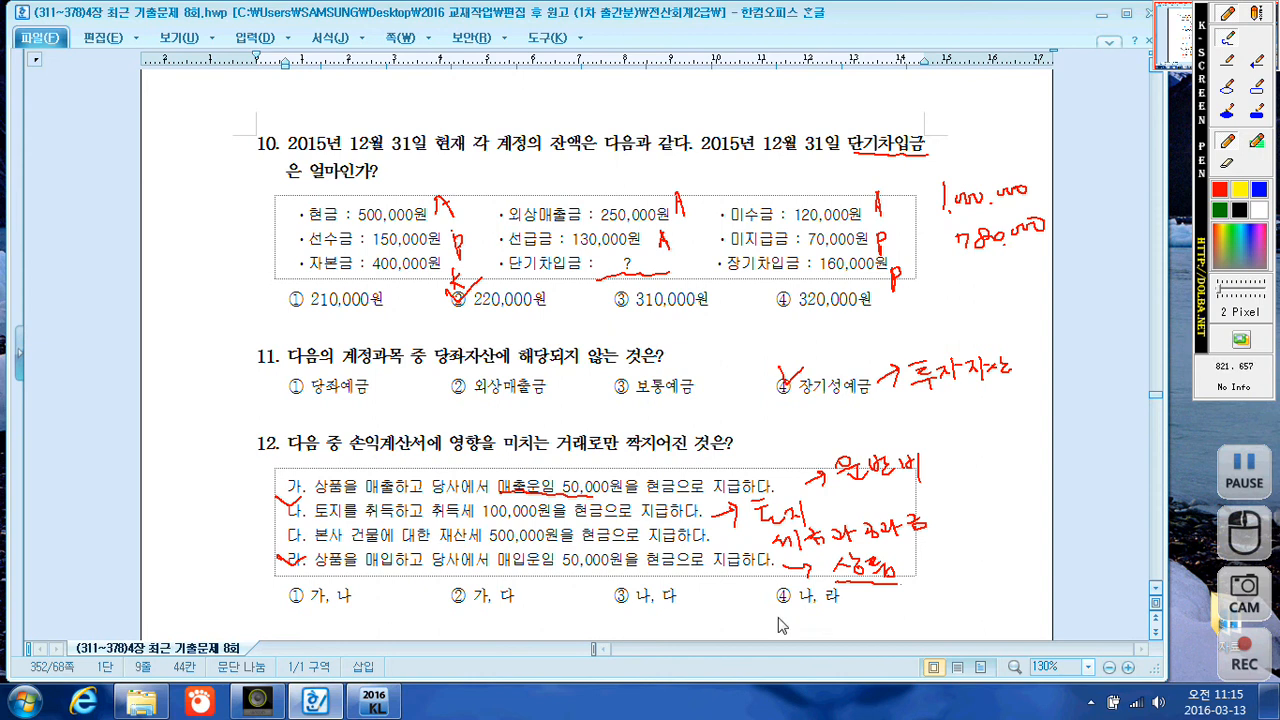
{"action": "left_click_drag", "start_coordinate": [779, 598], "coordinate": [785, 600]}
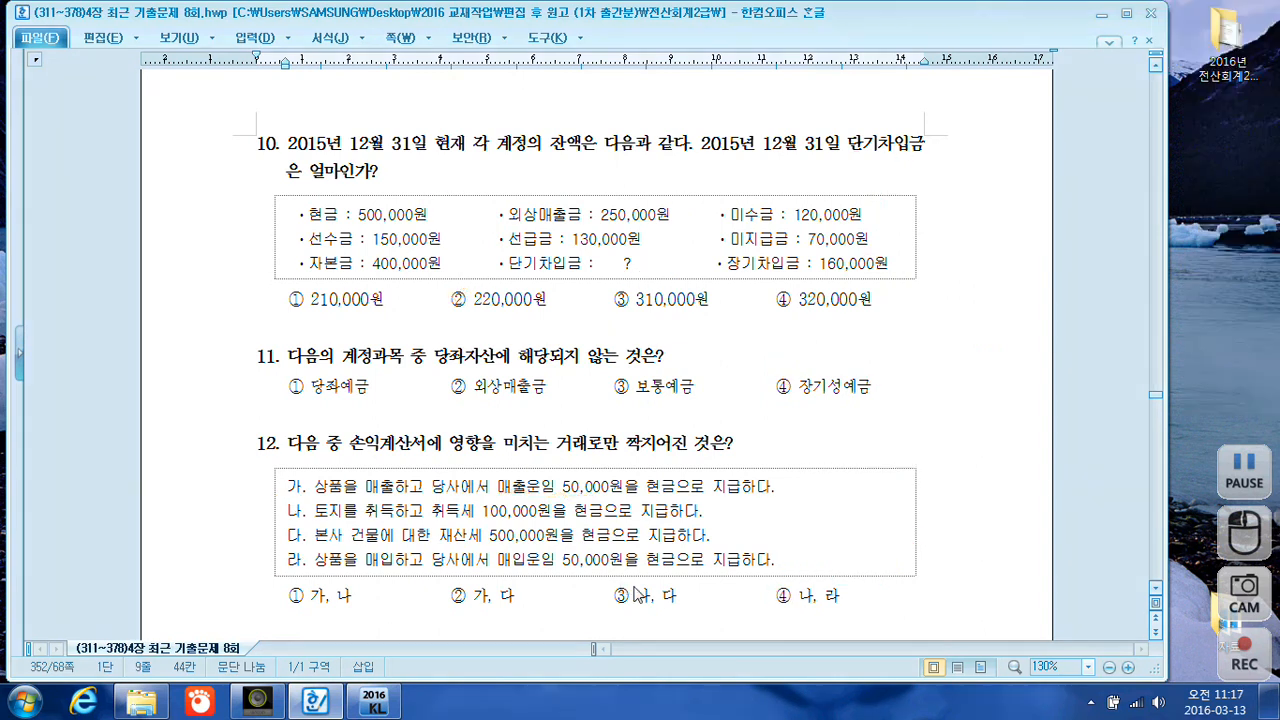
- In question 13, underline 통신비 and 인출금 in option ③ with the screen pen, and tick option ③
{"action": "scroll", "coordinate": [645, 585], "scroll_direction": "down", "scroll_amount": 5}
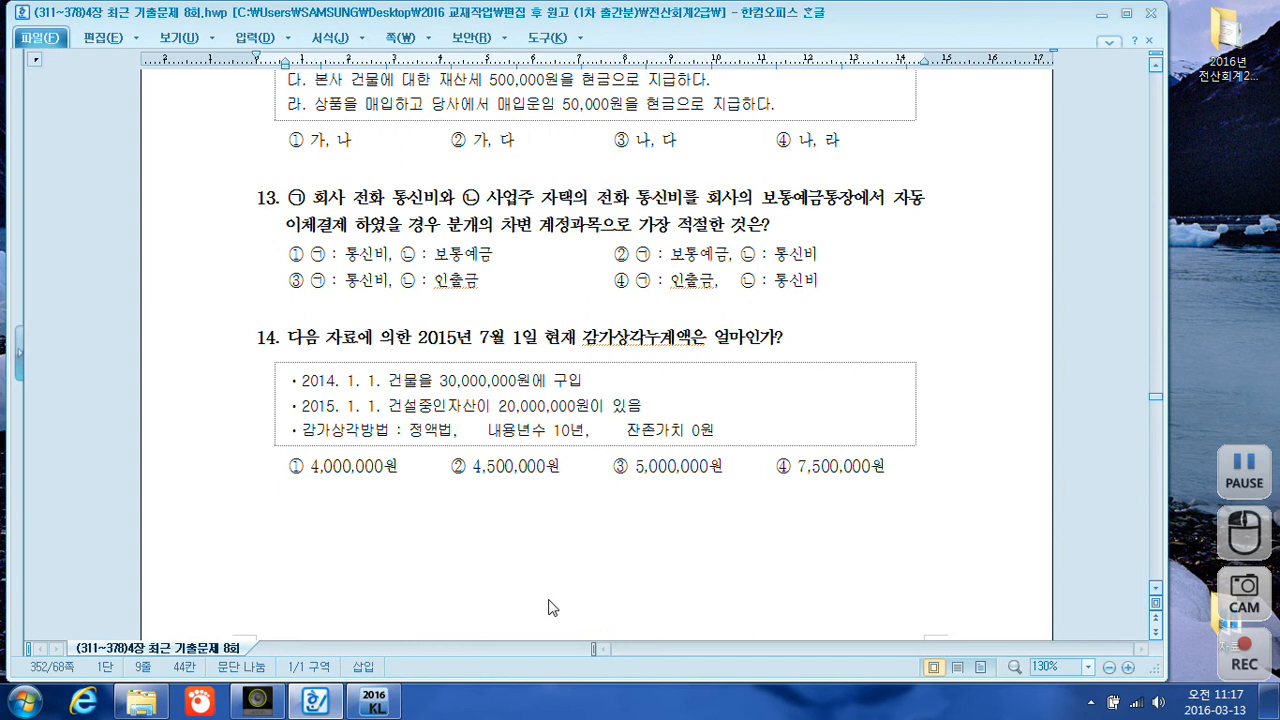
{"action": "key", "text": "F12"}
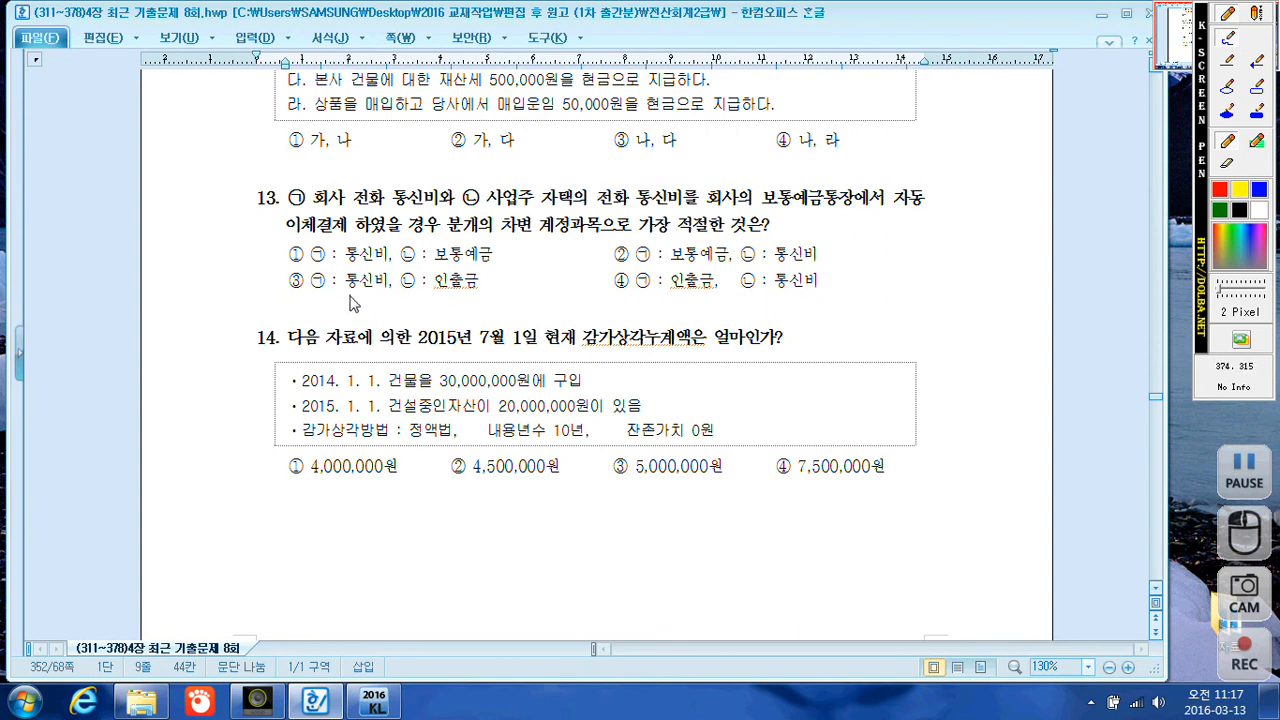
{"action": "left_click_drag", "start_coordinate": [346, 292], "coordinate": [486, 287]}
{"action": "left_click_drag", "start_coordinate": [284, 274], "coordinate": [305, 268]}
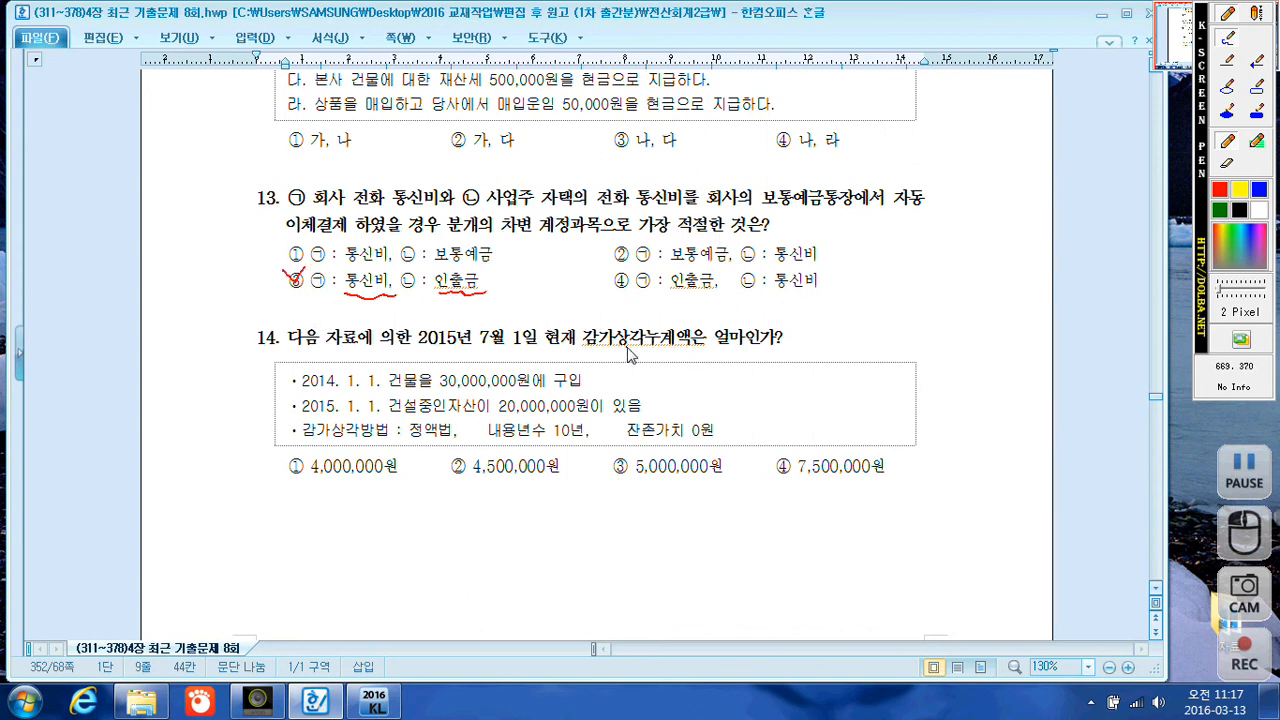
- In question 14, underline 2015년 7월 1일, 30,000,000 and 20,000,000, mark 건설중인자산 with → X, circle 10년, and write ÷10 = 3,000,000
{"action": "left_click_drag", "start_coordinate": [408, 352], "coordinate": [538, 343]}
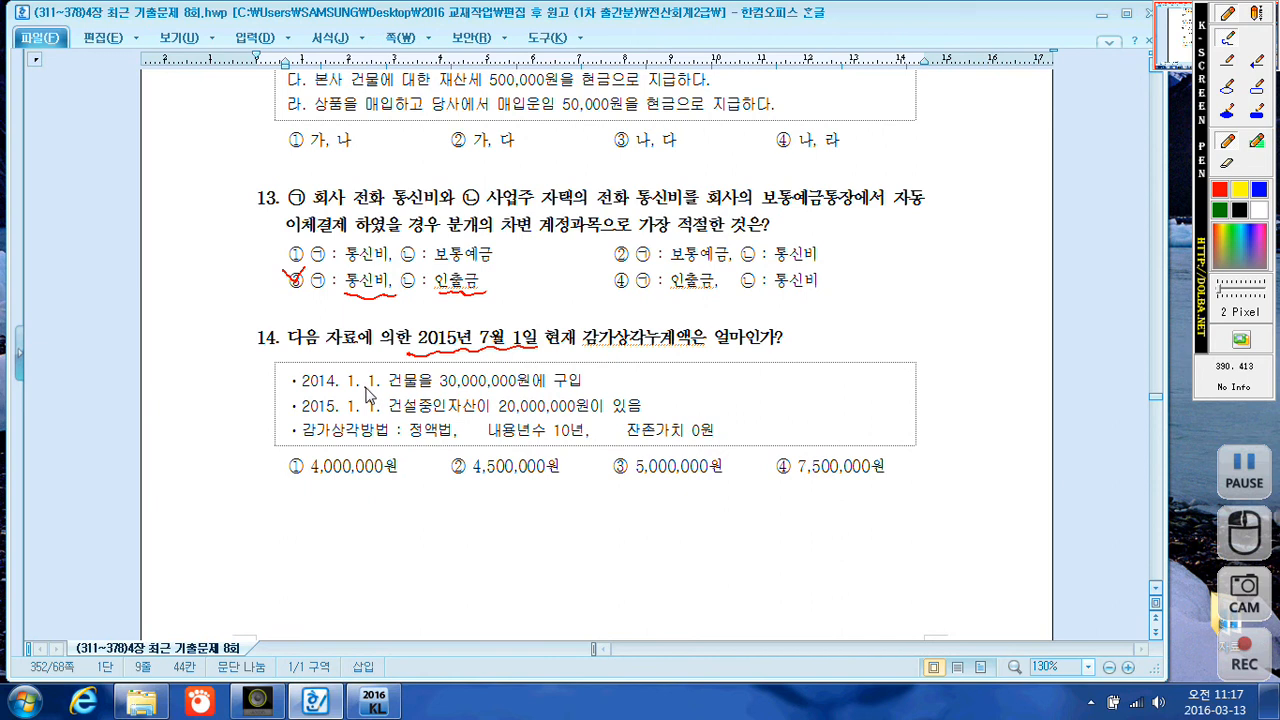
{"action": "left_click_drag", "start_coordinate": [455, 389], "coordinate": [528, 388]}
{"action": "mouse_move", "coordinate": [500, 413]}
{"action": "left_mouse_down"}
{"action": "mouse_move", "coordinate": [668, 399]}
{"action": "mouse_move", "coordinate": [699, 409]}
{"action": "left_mouse_up"}
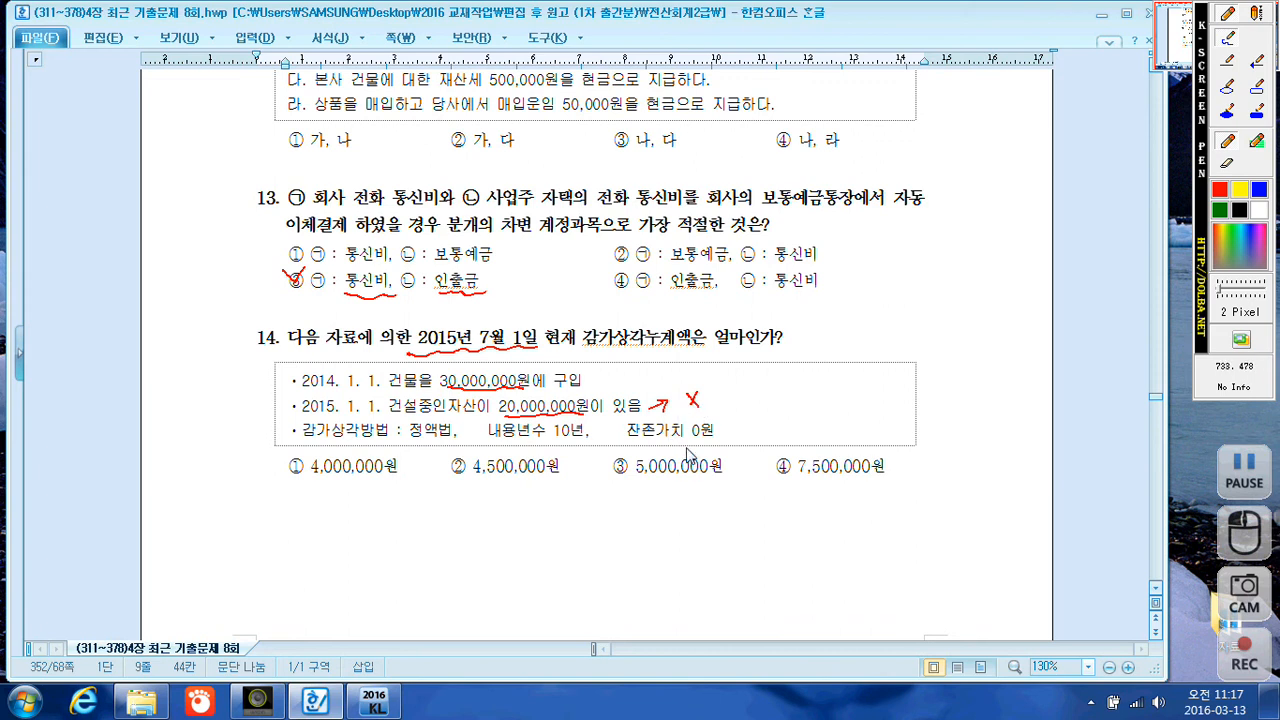
{"action": "mouse_move", "coordinate": [588, 453]}
{"action": "left_mouse_down"}
{"action": "mouse_move", "coordinate": [553, 435]}
{"action": "mouse_move", "coordinate": [588, 418]}
{"action": "mouse_move", "coordinate": [584, 462]}
{"action": "mouse_move", "coordinate": [596, 432]}
{"action": "left_mouse_up"}
{"action": "mouse_move", "coordinate": [600, 372]}
{"action": "left_mouse_down"}
{"action": "mouse_move", "coordinate": [712, 378]}
{"action": "mouse_move", "coordinate": [815, 346]}
{"action": "left_mouse_up"}
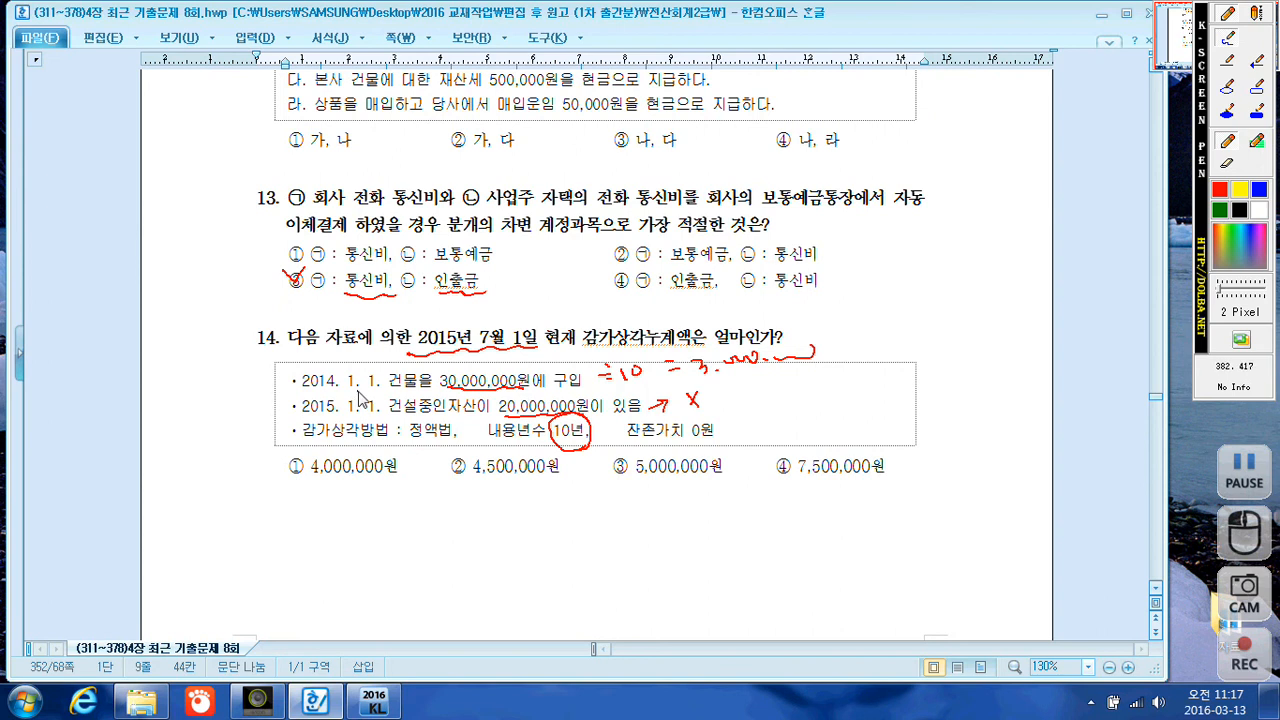
- In question 14, circle 2014. 1. 1., box 2015년 7월 1일, tick option ② 4,500,000원, and clear the pen marks
{"action": "mouse_move", "coordinate": [300, 395]}
{"action": "left_mouse_down"}
{"action": "mouse_move", "coordinate": [340, 362]}
{"action": "mouse_move", "coordinate": [385, 385]}
{"action": "mouse_move", "coordinate": [340, 398]}
{"action": "left_mouse_up"}
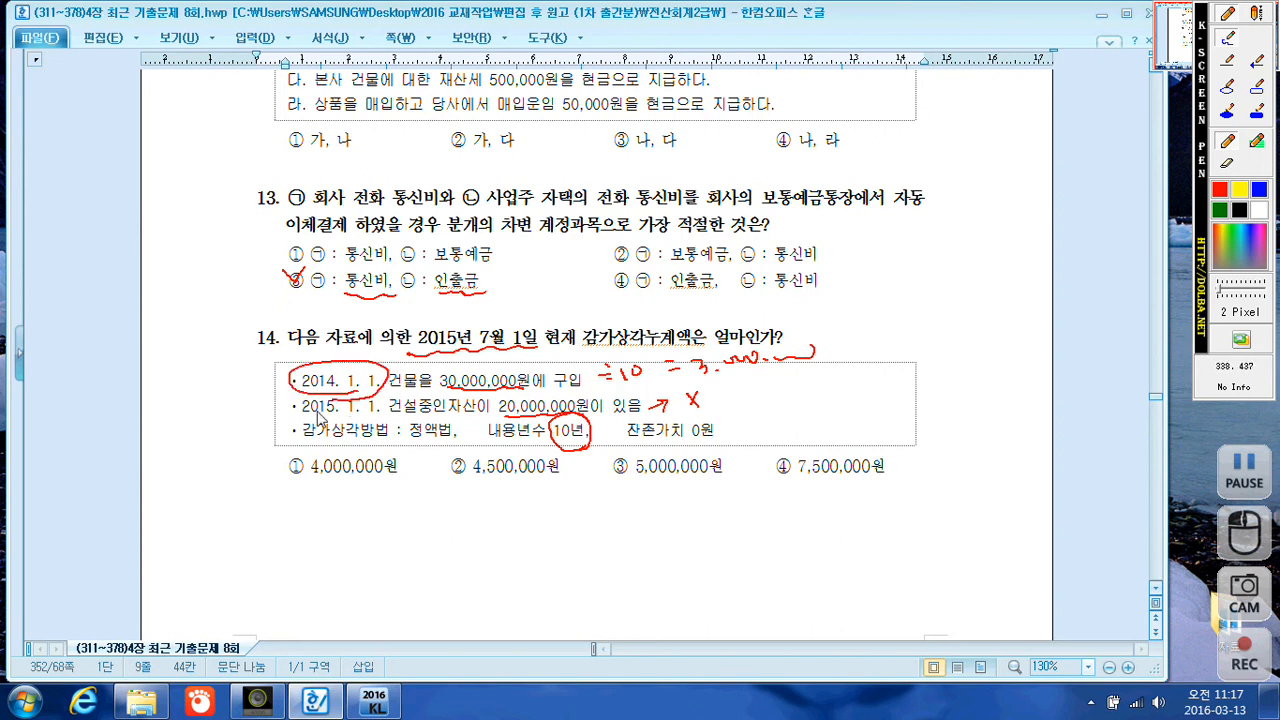
{"action": "mouse_move", "coordinate": [416, 354]}
{"action": "left_mouse_down"}
{"action": "mouse_move", "coordinate": [447, 327]}
{"action": "mouse_move", "coordinate": [534, 318]}
{"action": "mouse_move", "coordinate": [534, 342]}
{"action": "left_mouse_up"}
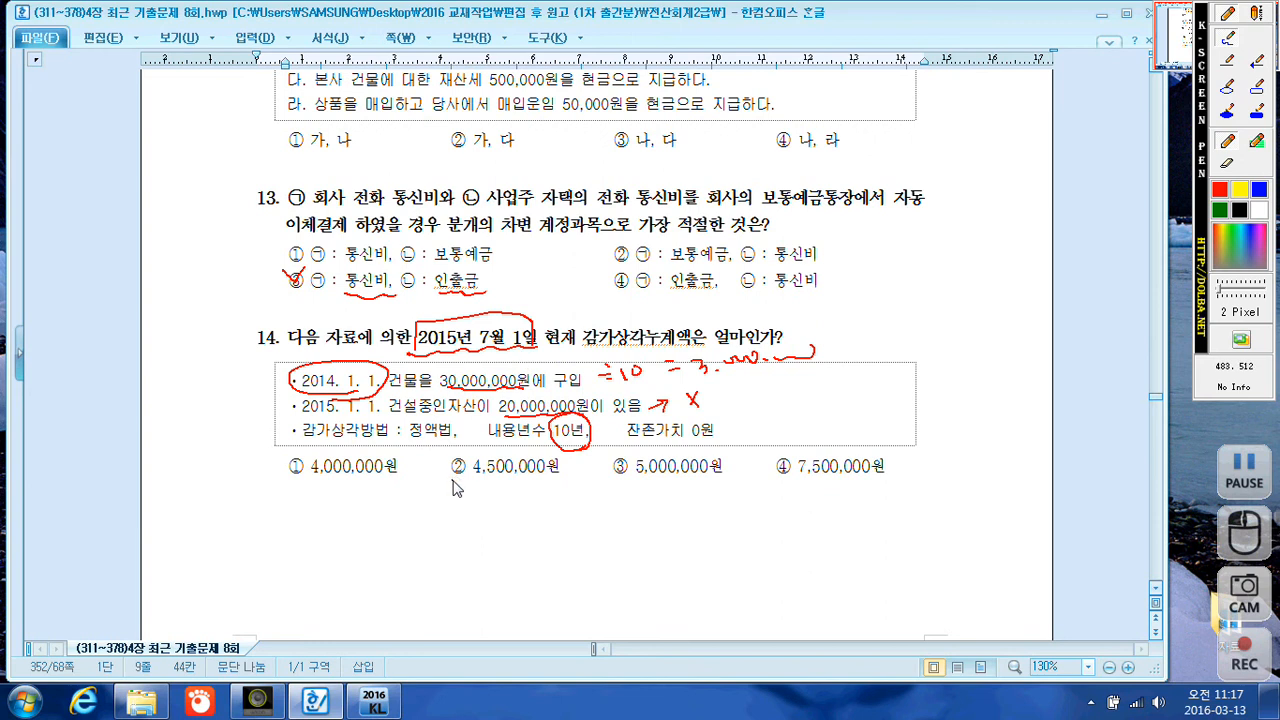
{"action": "left_click_drag", "start_coordinate": [451, 459], "coordinate": [472, 437]}
{"action": "key", "text": "Escape"}
- In question 15's trial balance, tick the debit balances of 현금 and 외상매출금 and underline 외상매입금 with the screen pen
{"action": "scroll", "coordinate": [511, 400], "scroll_direction": "down", "scroll_amount": 5}
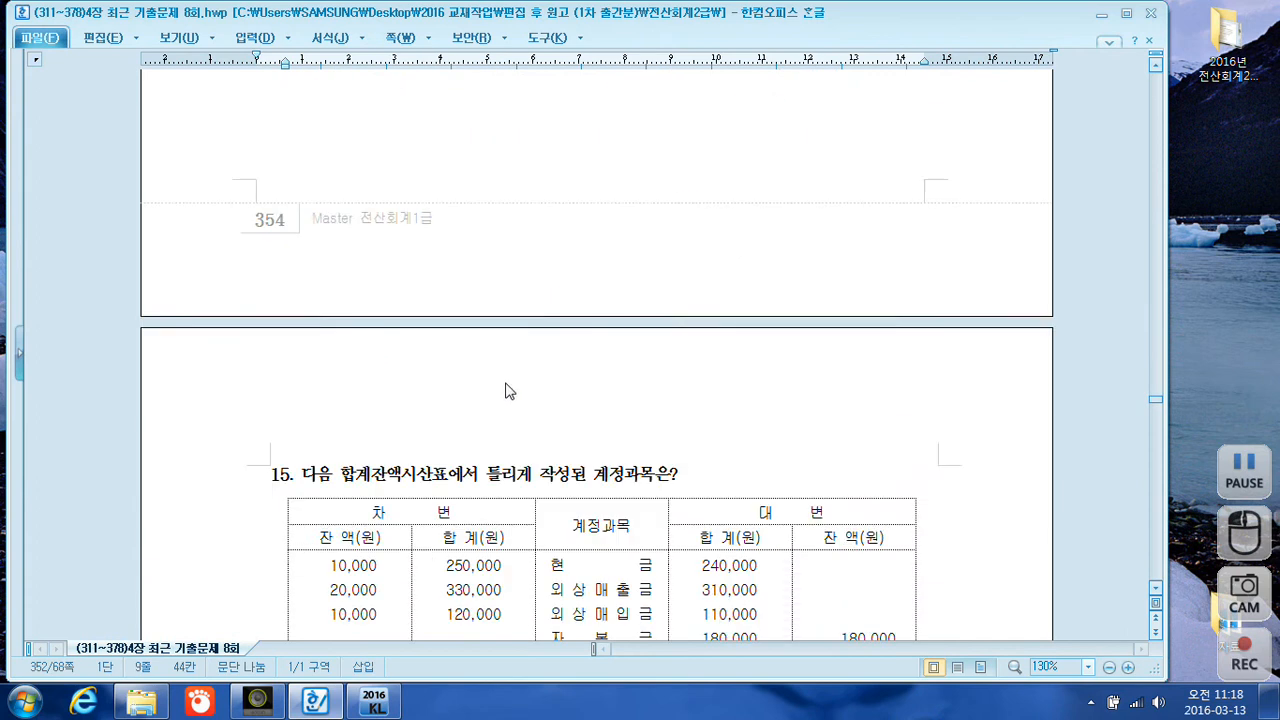
{"action": "scroll", "coordinate": [508, 391], "scroll_direction": "down", "scroll_amount": 5}
{"action": "scroll", "coordinate": [518, 385], "scroll_direction": "up", "scroll_amount": 1}
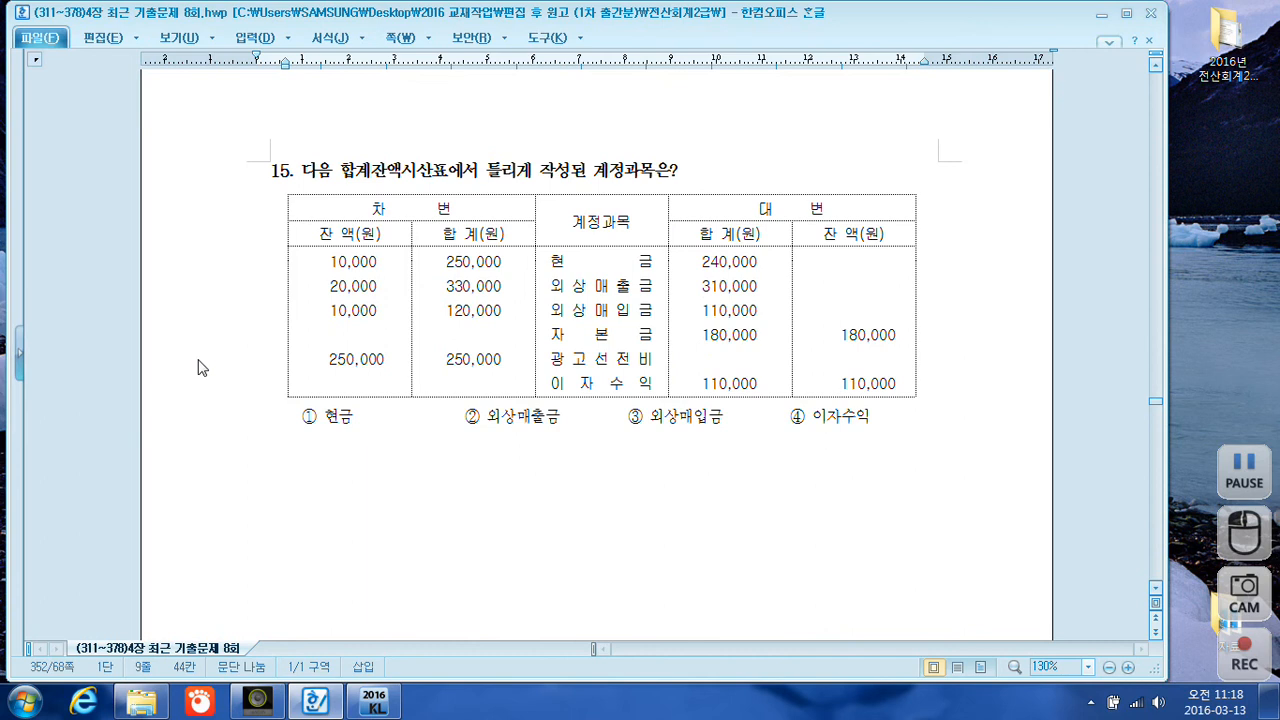
{"action": "key", "text": "F12"}
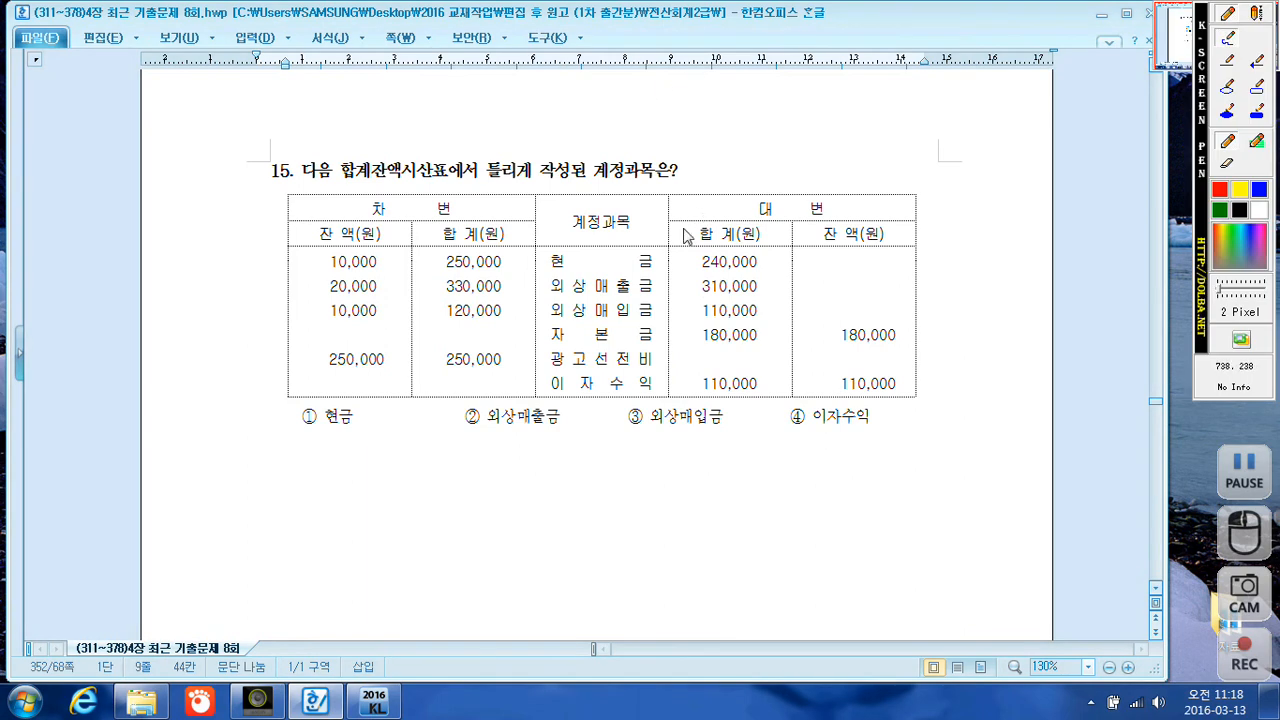
{"action": "left_click_drag", "start_coordinate": [312, 247], "coordinate": [322, 245]}
{"action": "left_click_drag", "start_coordinate": [320, 290], "coordinate": [326, 275]}
{"action": "left_click_drag", "start_coordinate": [547, 323], "coordinate": [663, 318]}
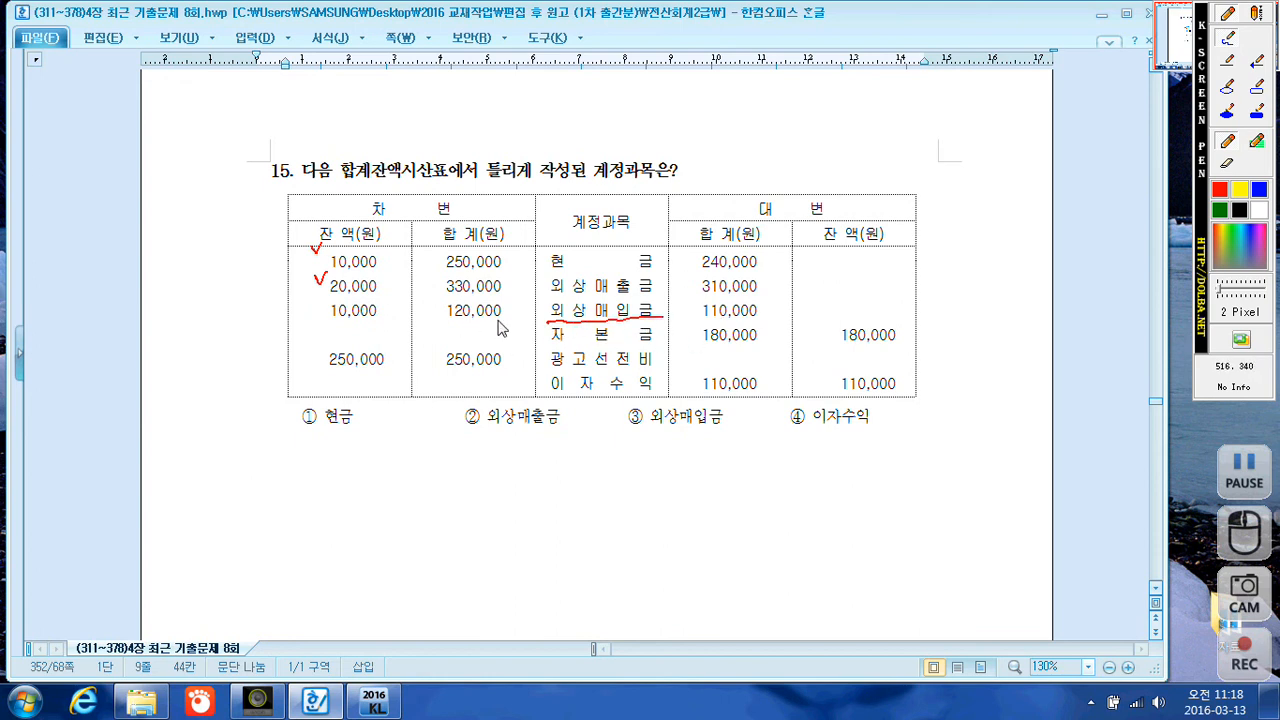
- In question 15, tick the debit and credit totals of 외상매입금 and tick option ③
{"action": "left_click_drag", "start_coordinate": [506, 306], "coordinate": [522, 302]}
{"action": "left_click_drag", "start_coordinate": [768, 302], "coordinate": [778, 294]}
{"action": "left_click_drag", "start_coordinate": [632, 406], "coordinate": [657, 393]}
- In question 15, circle-mark the balances of 자본금, 광고선전비 and 이자수익, and clear the pen marks
{"action": "left_click_drag", "start_coordinate": [912, 330], "coordinate": [909, 322]}
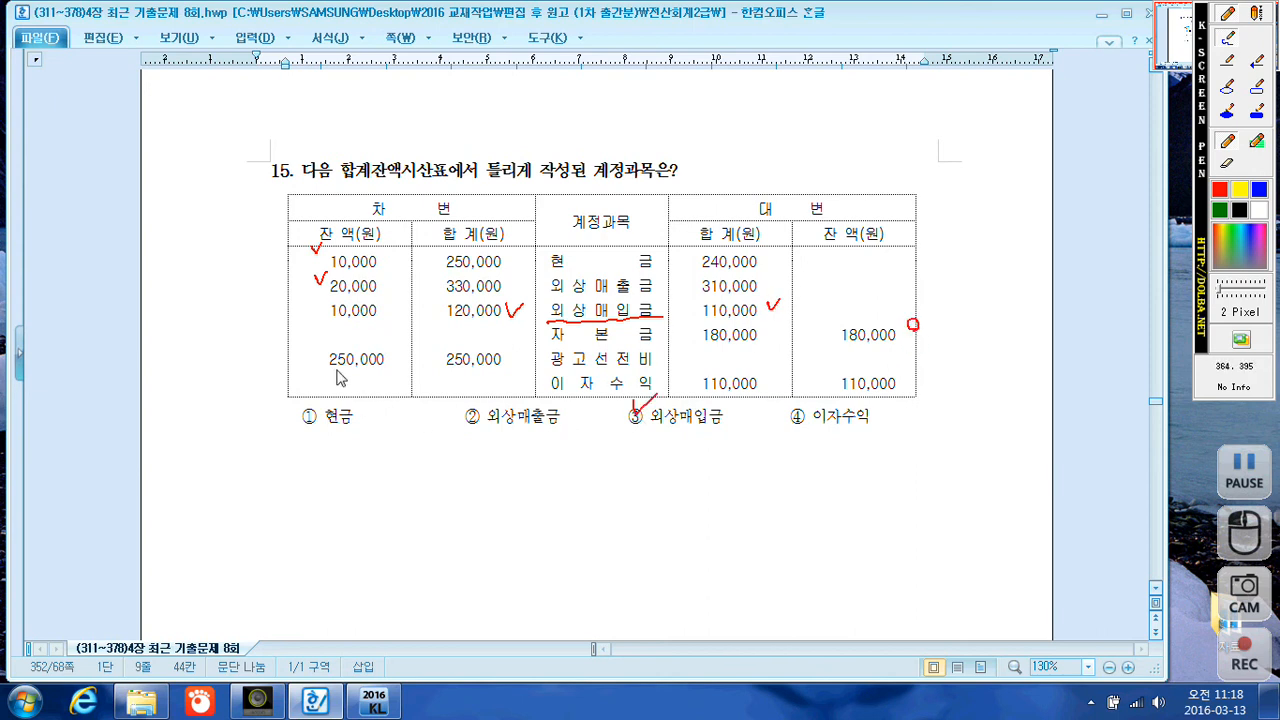
{"action": "left_click_drag", "start_coordinate": [307, 362], "coordinate": [308, 366]}
{"action": "left_click_drag", "start_coordinate": [922, 382], "coordinate": [920, 391]}
{"action": "key", "text": "Escape"}
- On the 문제1 business registration certificate, tick 성명, 개업년월일, 생년월일, 사업장소재지, 업태 and 종목, circle 송파, and clear the marks
{"action": "scroll", "coordinate": [788, 388], "scroll_direction": "down", "scroll_amount": 12}
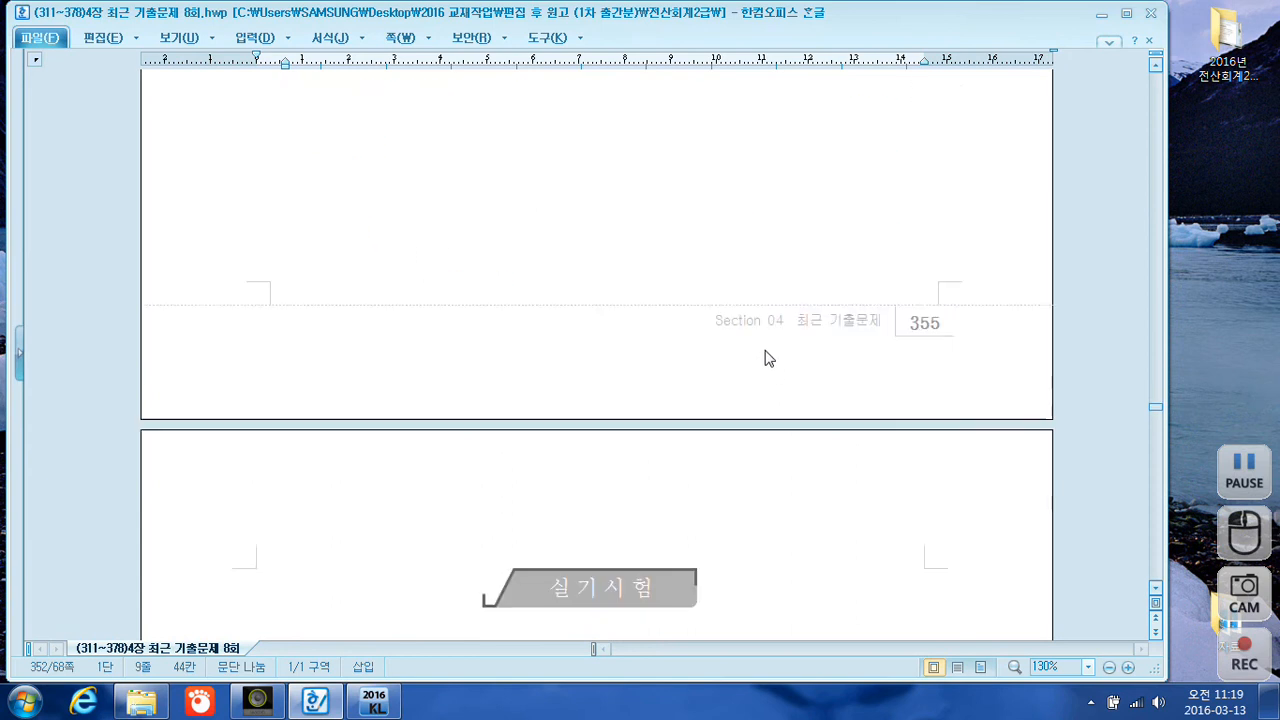
{"action": "scroll", "coordinate": [767, 345], "scroll_direction": "down", "scroll_amount": 10}
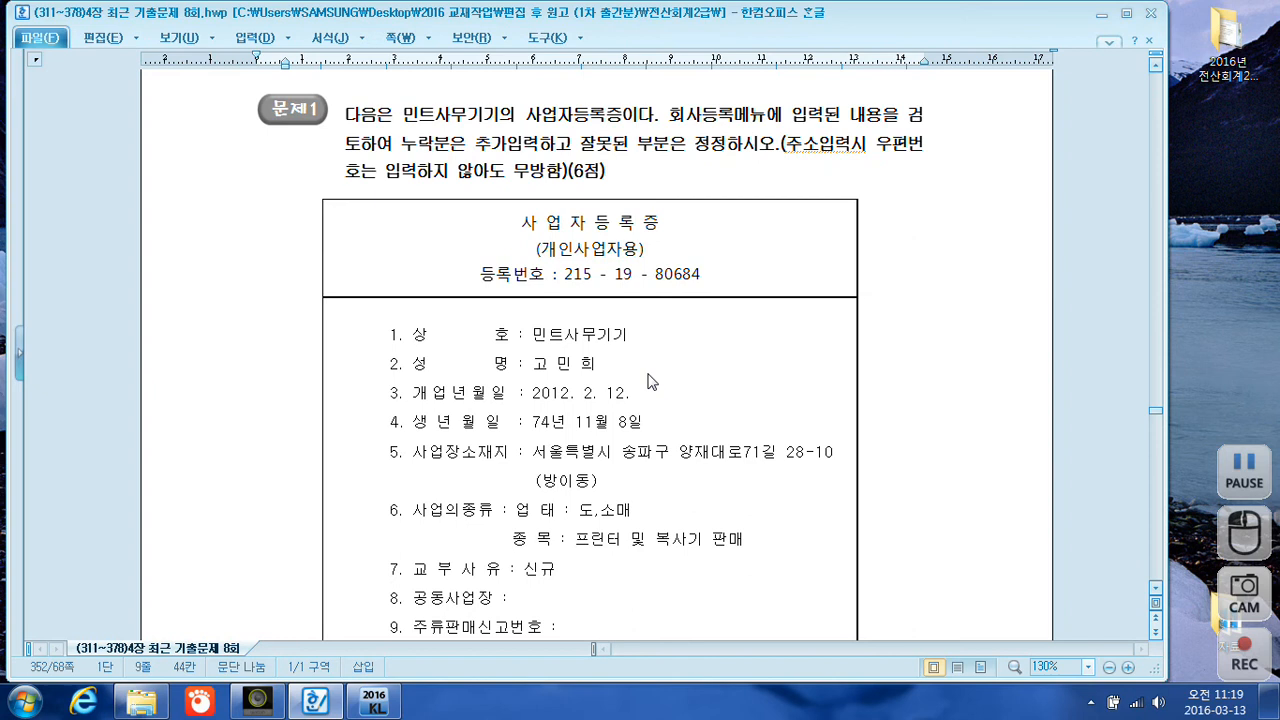
{"action": "scroll", "coordinate": [648, 381], "scroll_direction": "down", "scroll_amount": 1}
{"action": "scroll", "coordinate": [648, 381], "scroll_direction": "down", "scroll_amount": 1}
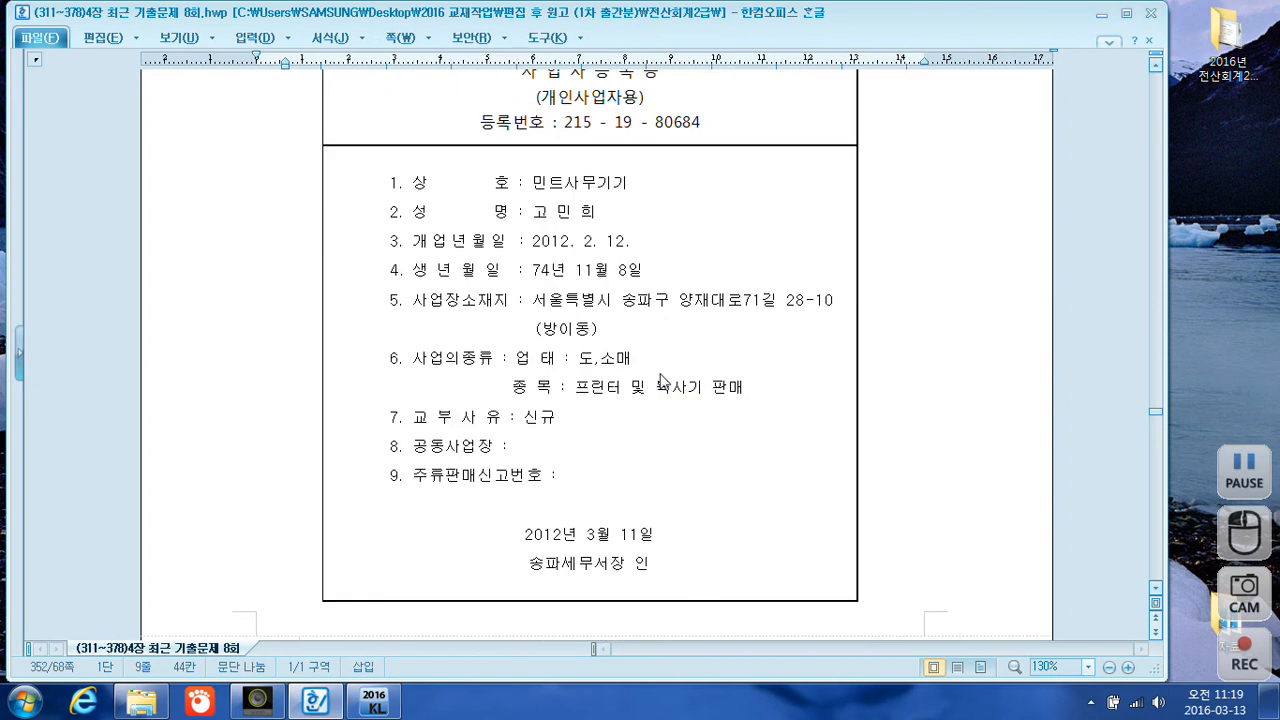
{"action": "key", "text": "F9"}
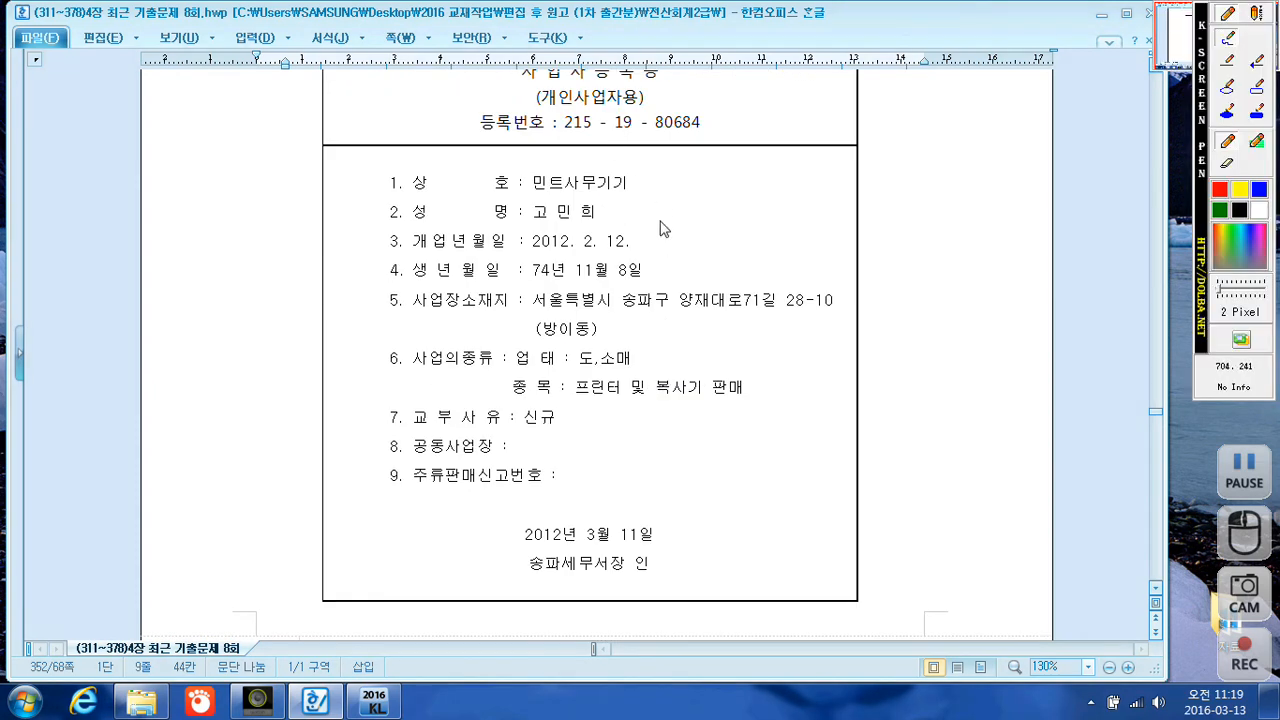
{"action": "mouse_move", "coordinate": [616, 218]}
{"action": "left_mouse_down"}
{"action": "mouse_move", "coordinate": [631, 210]}
{"action": "mouse_move", "coordinate": [656, 237]}
{"action": "left_mouse_up"}
{"action": "left_click_drag", "start_coordinate": [723, 287], "coordinate": [740, 281]}
{"action": "left_click_drag", "start_coordinate": [641, 359], "coordinate": [660, 355]}
{"action": "left_click_drag", "start_coordinate": [767, 381], "coordinate": [783, 377]}
{"action": "mouse_move", "coordinate": [566, 585]}
{"action": "left_mouse_down"}
{"action": "mouse_move", "coordinate": [530, 562]}
{"action": "mouse_move", "coordinate": [564, 550]}
{"action": "mouse_move", "coordinate": [566, 585]}
{"action": "left_mouse_up"}
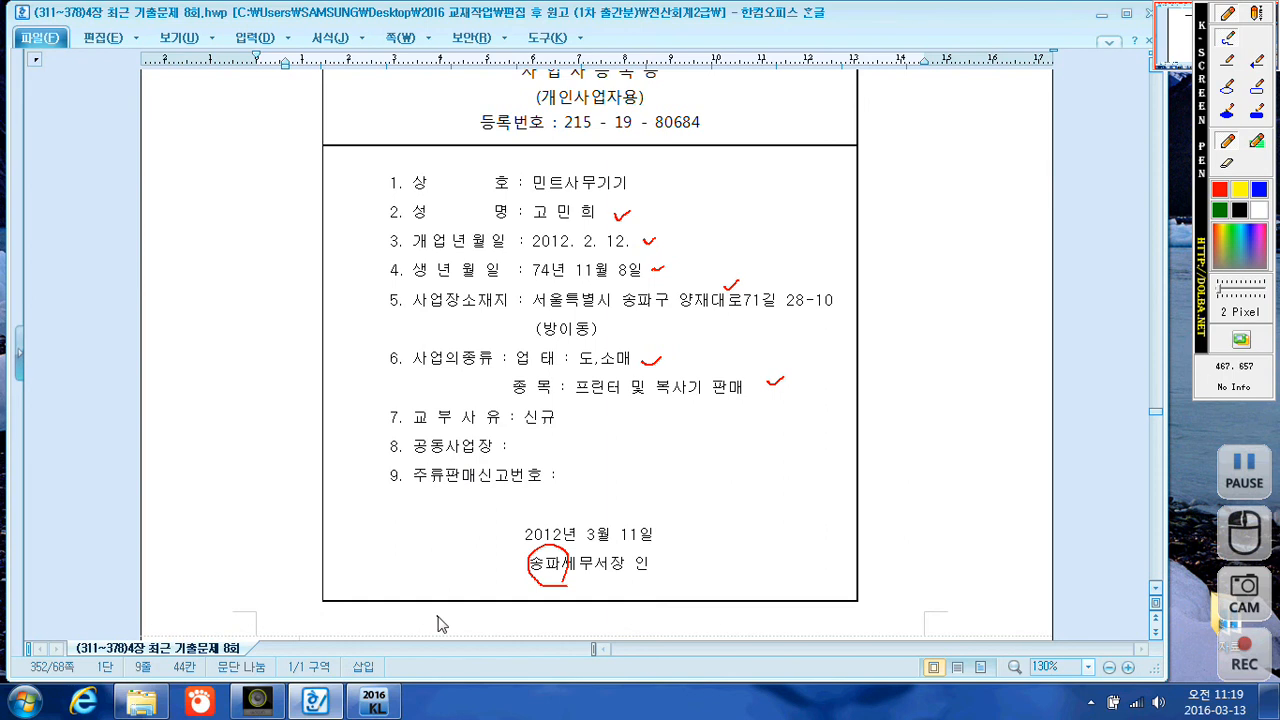
{"action": "key", "text": "Escape"}
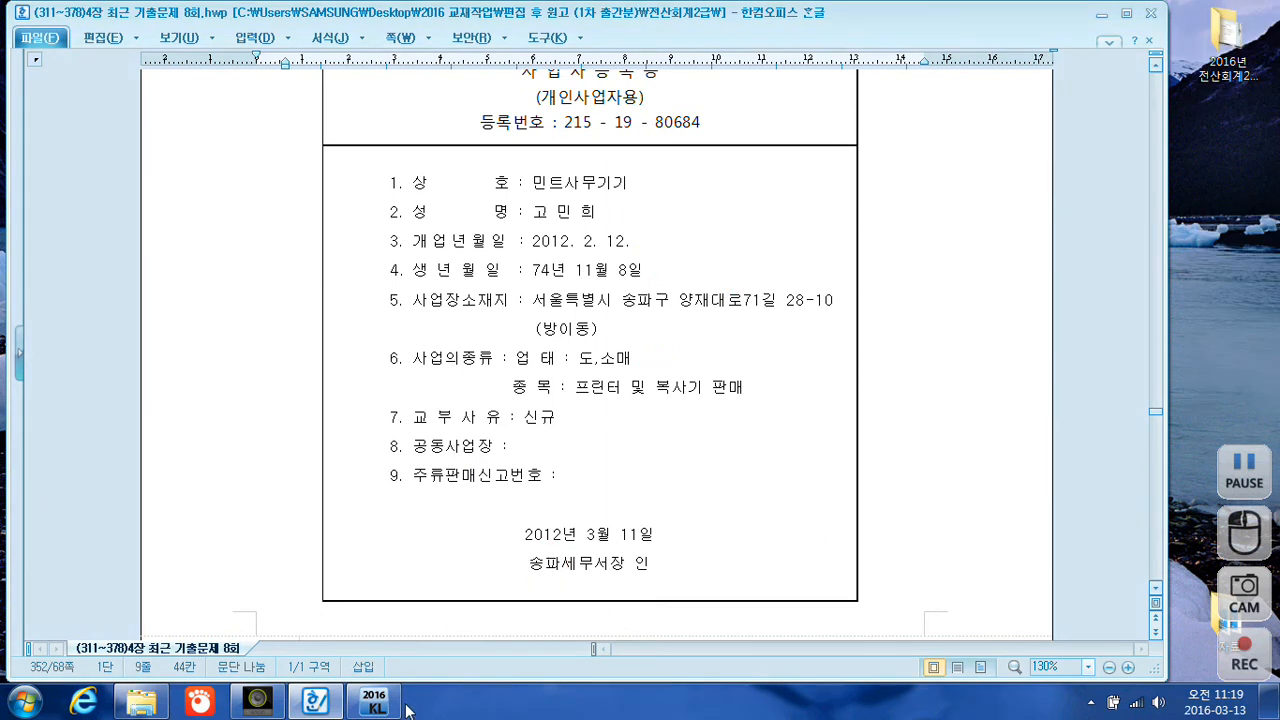
- Switch to the KcLep login window, select grade 전산회계2급, enter company code 0463, and log in
{"action": "left_click", "coordinate": [373, 700]}
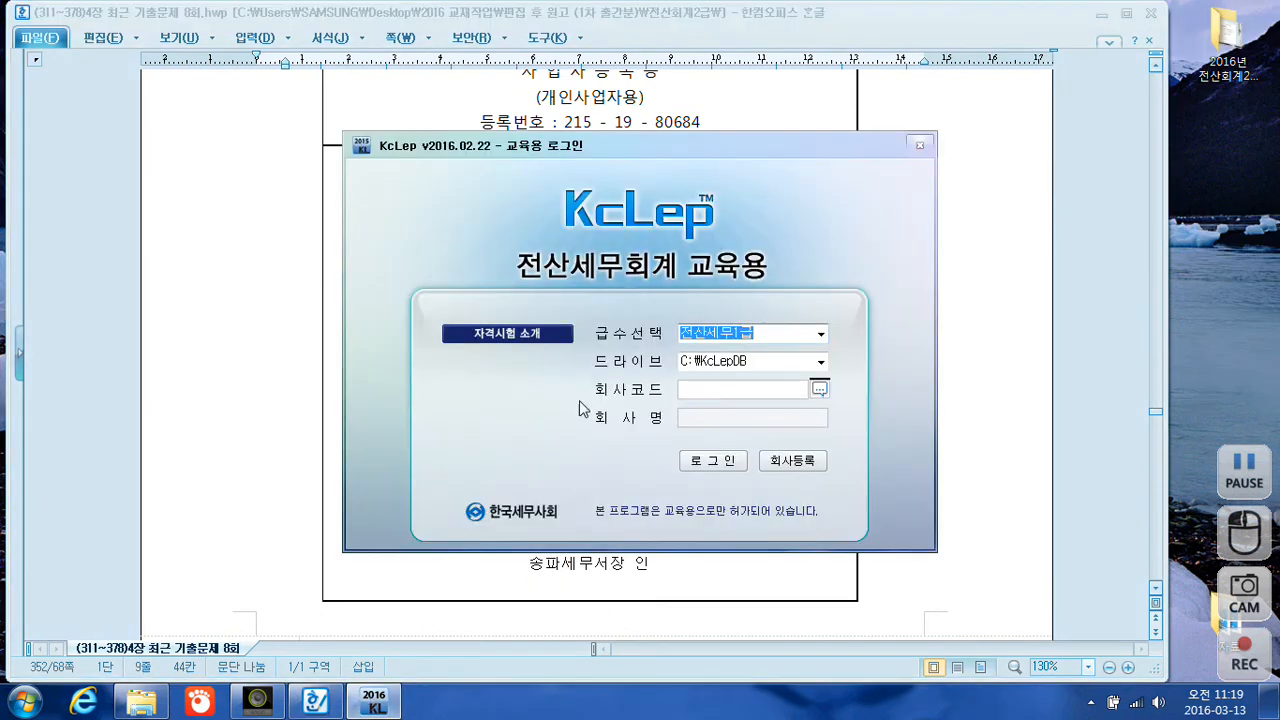
{"action": "left_click", "coordinate": [821, 334]}
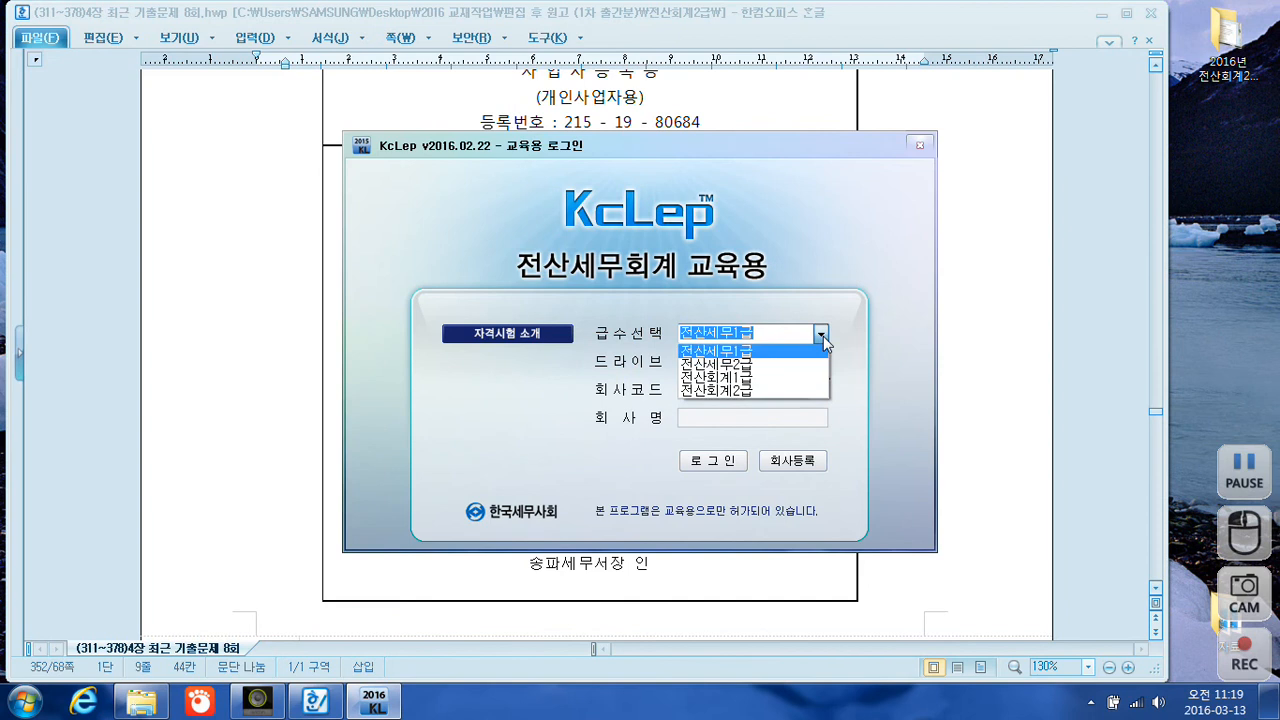
{"action": "left_click", "coordinate": [777, 396]}
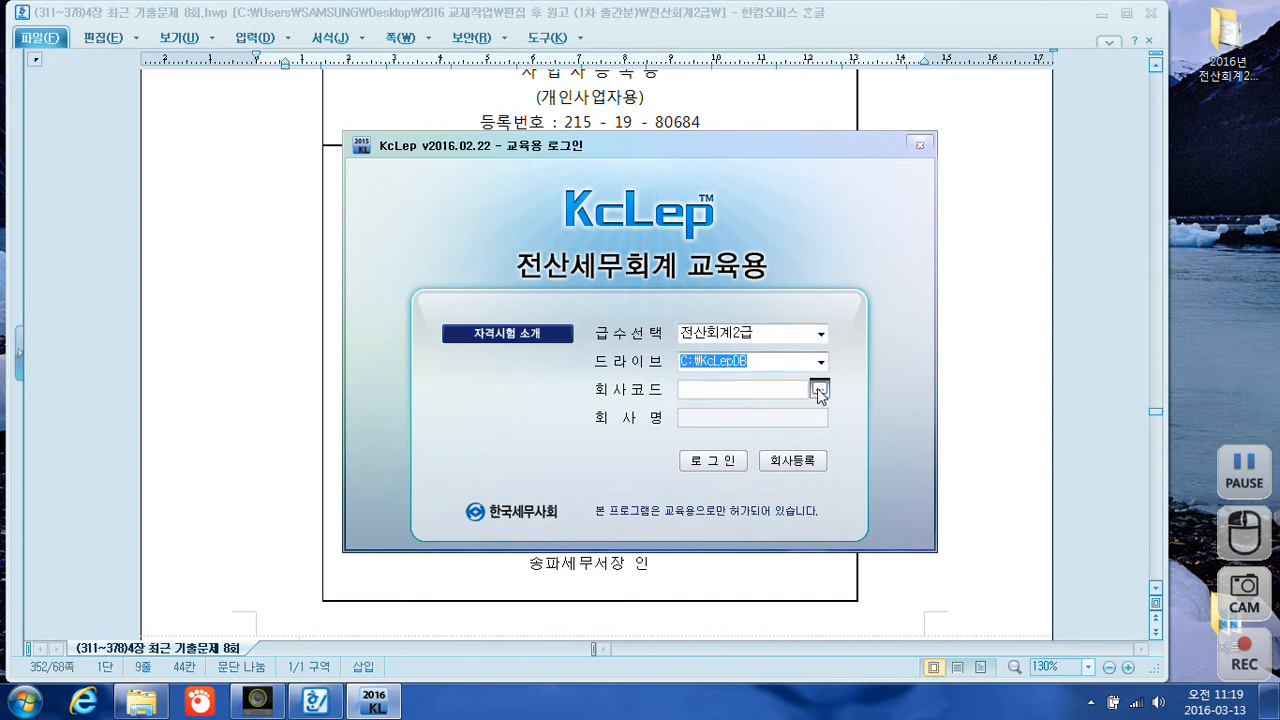
{"action": "left_click", "coordinate": [782, 397]}
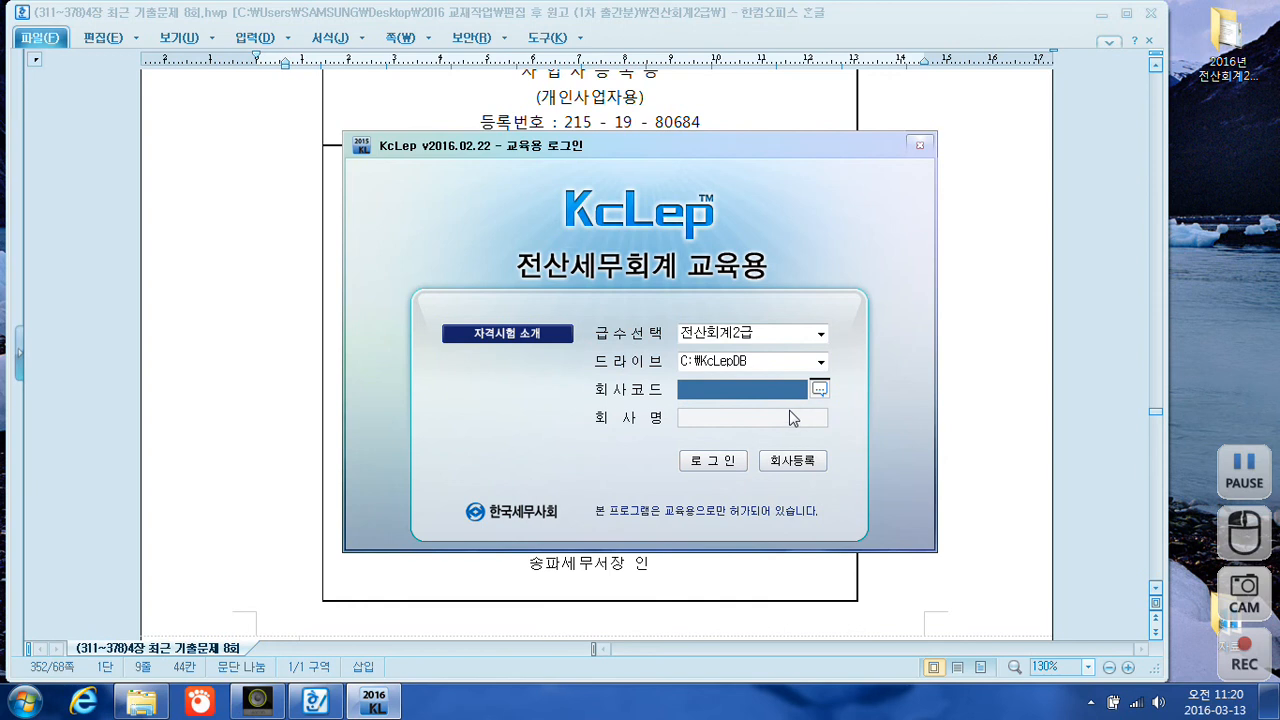
{"action": "type", "text": "04"}
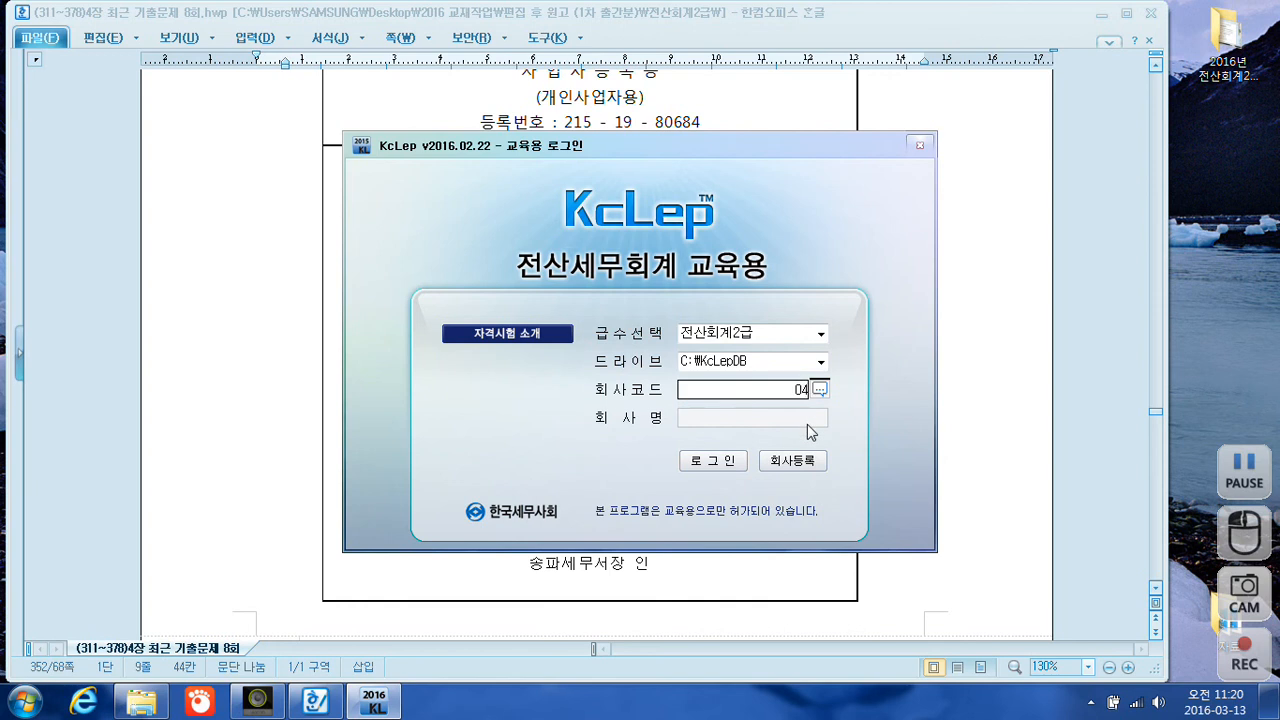
{"action": "key", "text": "Return"}
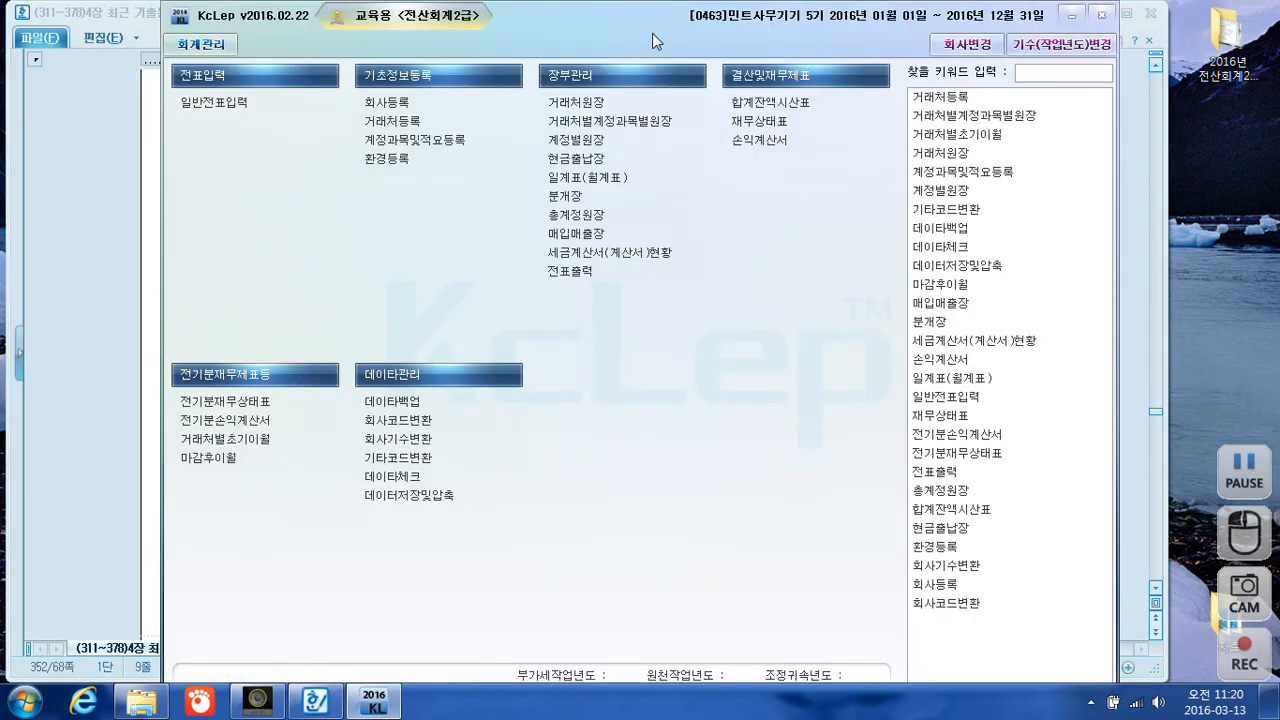
- Open 회사등록 and correct the 사업자등록번호 of 민트사무기기 to match the certificate, with 과세유형 일반과세
{"action": "left_click_drag", "start_coordinate": [652, 33], "coordinate": [520, 38]}
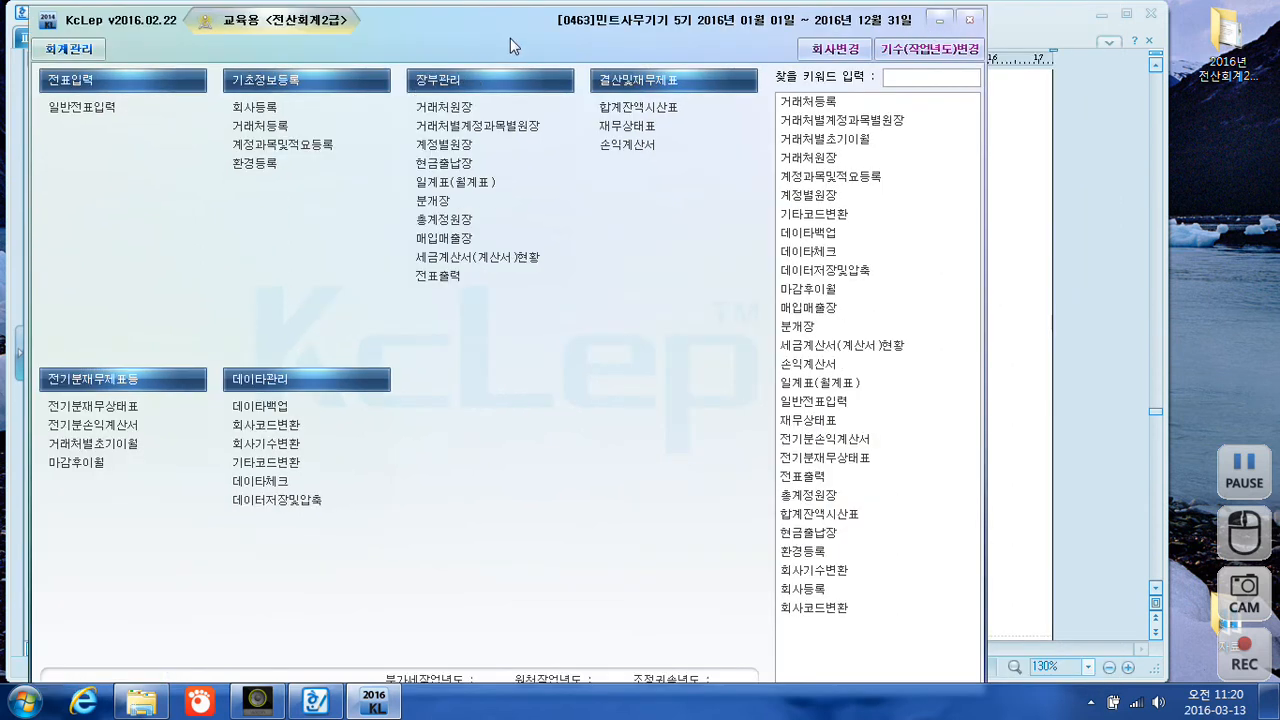
{"action": "left_click_drag", "start_coordinate": [510, 26], "coordinate": [568, 21]}
{"action": "left_click", "coordinate": [333, 103]}
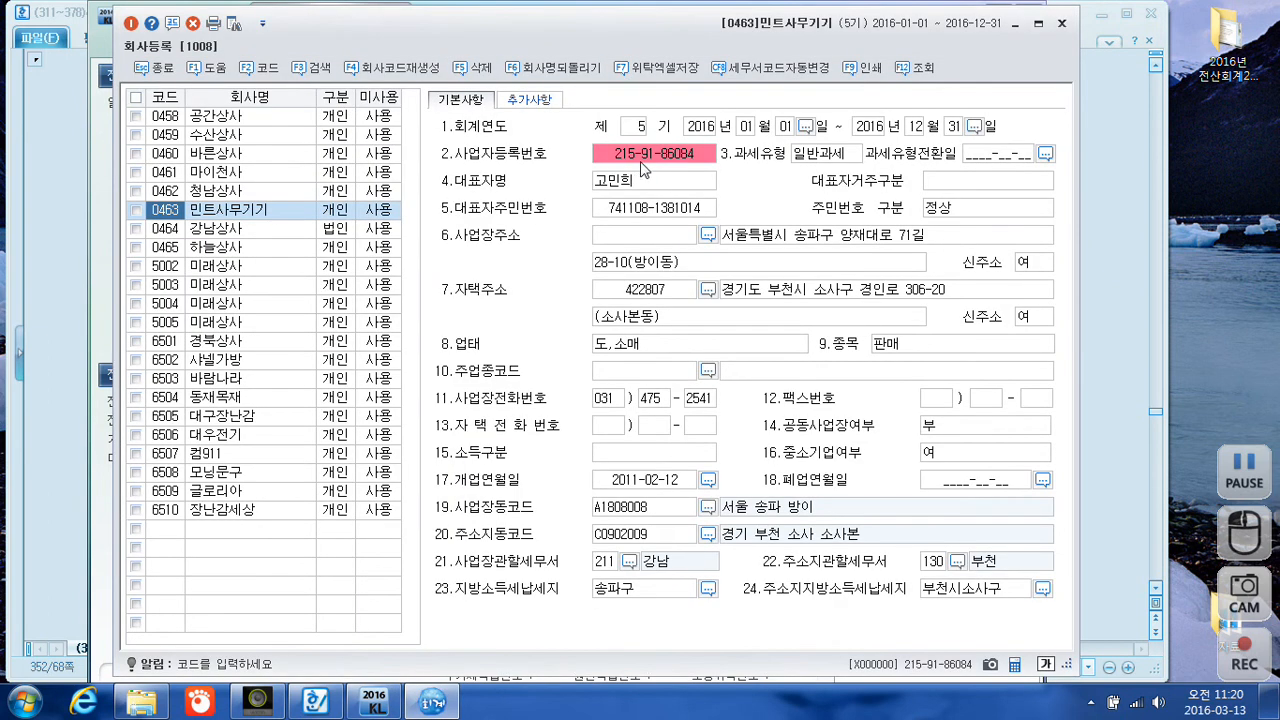
{"action": "left_click", "coordinate": [647, 165]}
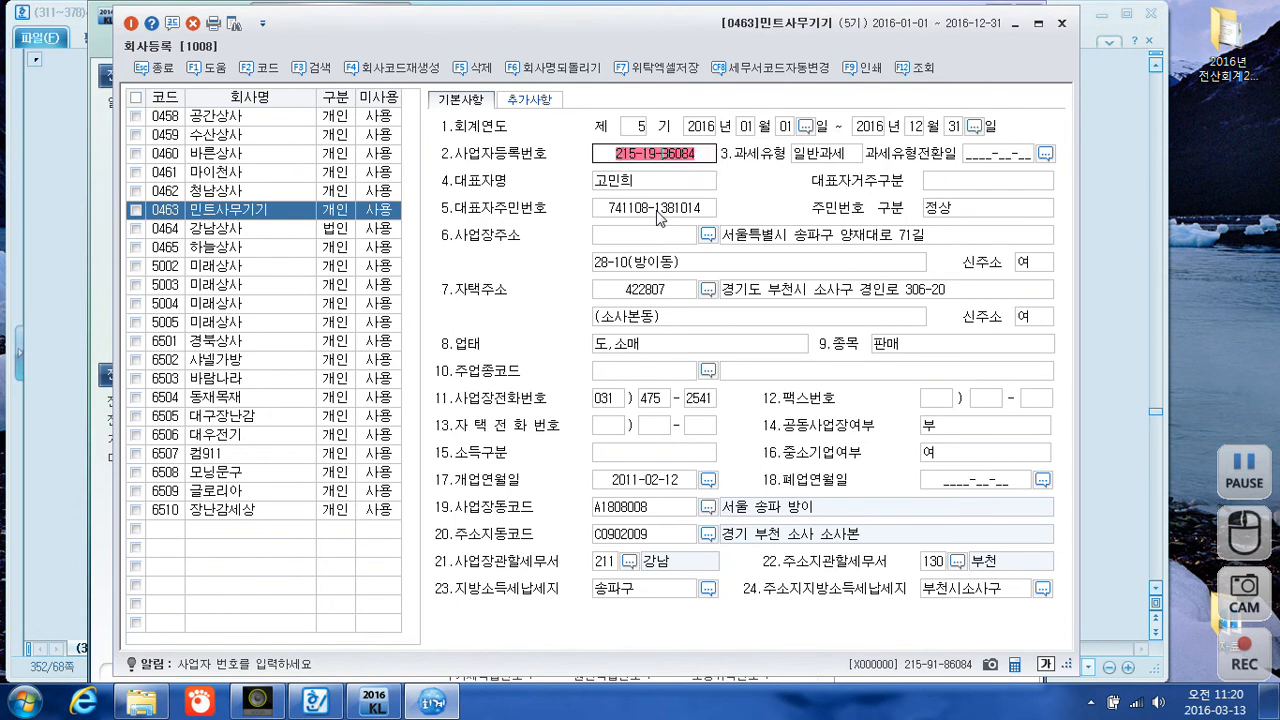
{"action": "key", "text": "Return"}
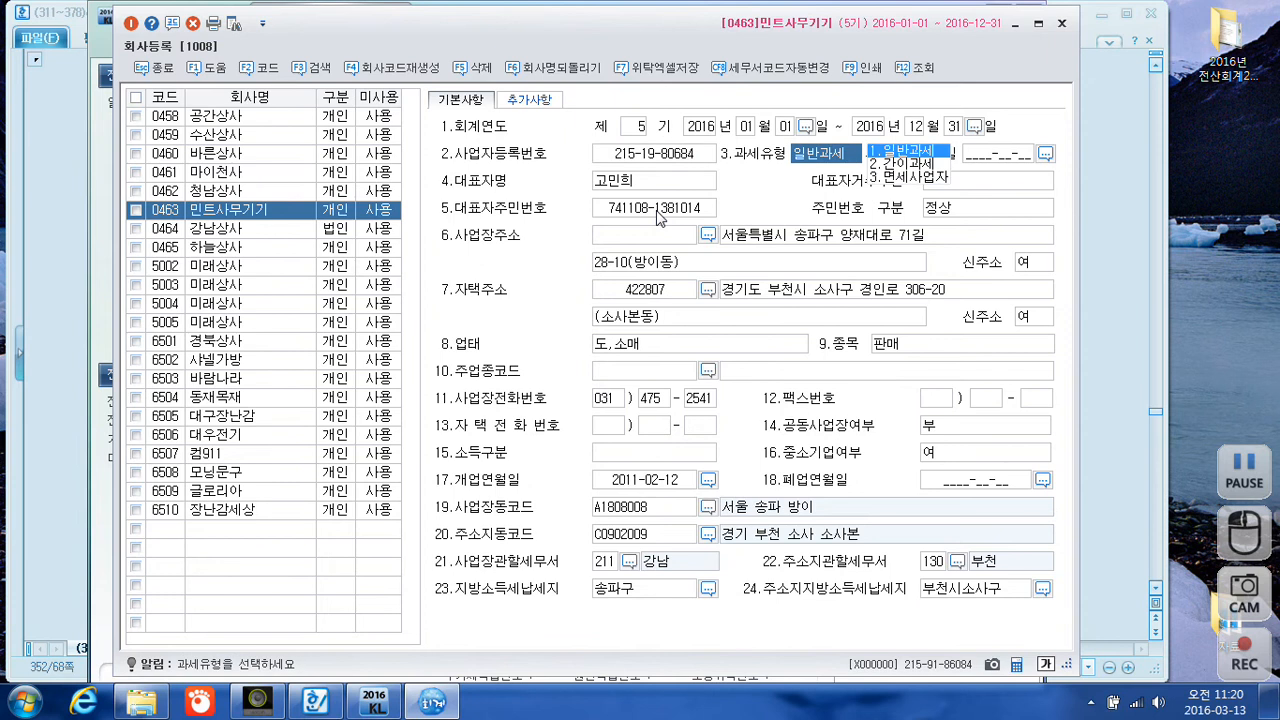
{"action": "key", "text": "Return"}
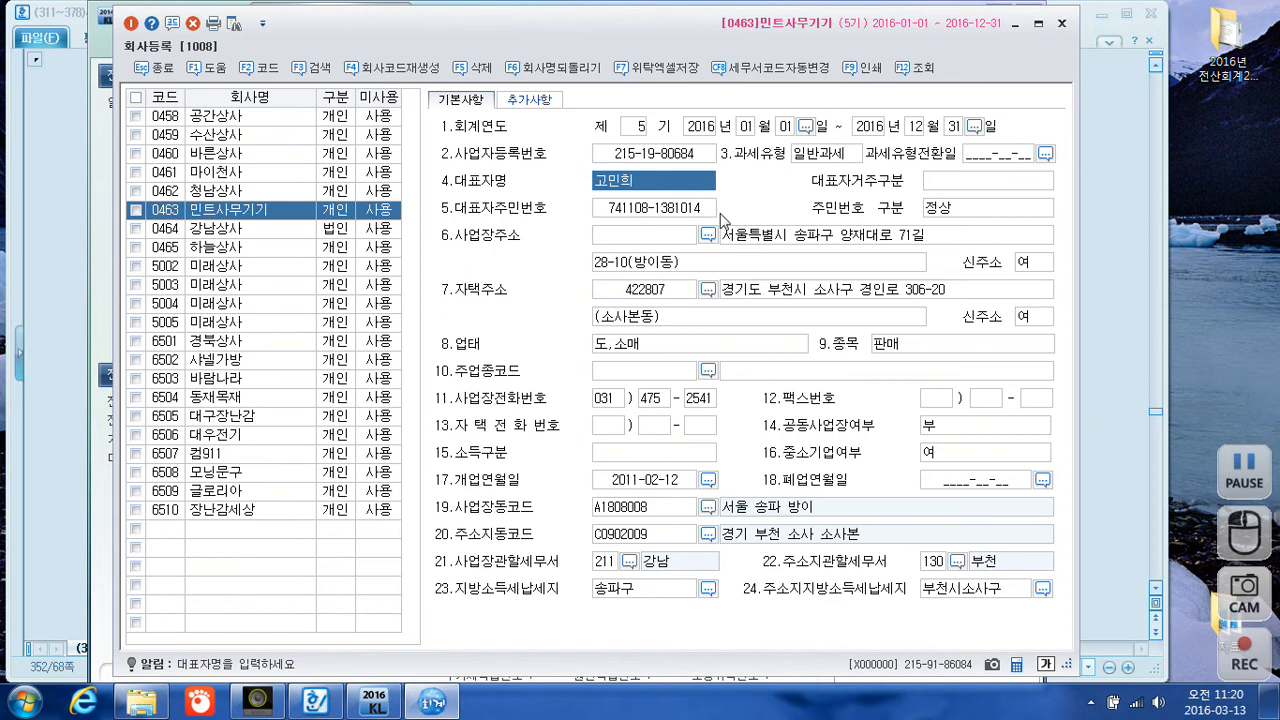
- Check the 사업장주소 and 업태 fields, and set 종목 to 프린트 및 복사기 판매
{"action": "left_click", "coordinate": [840, 245]}
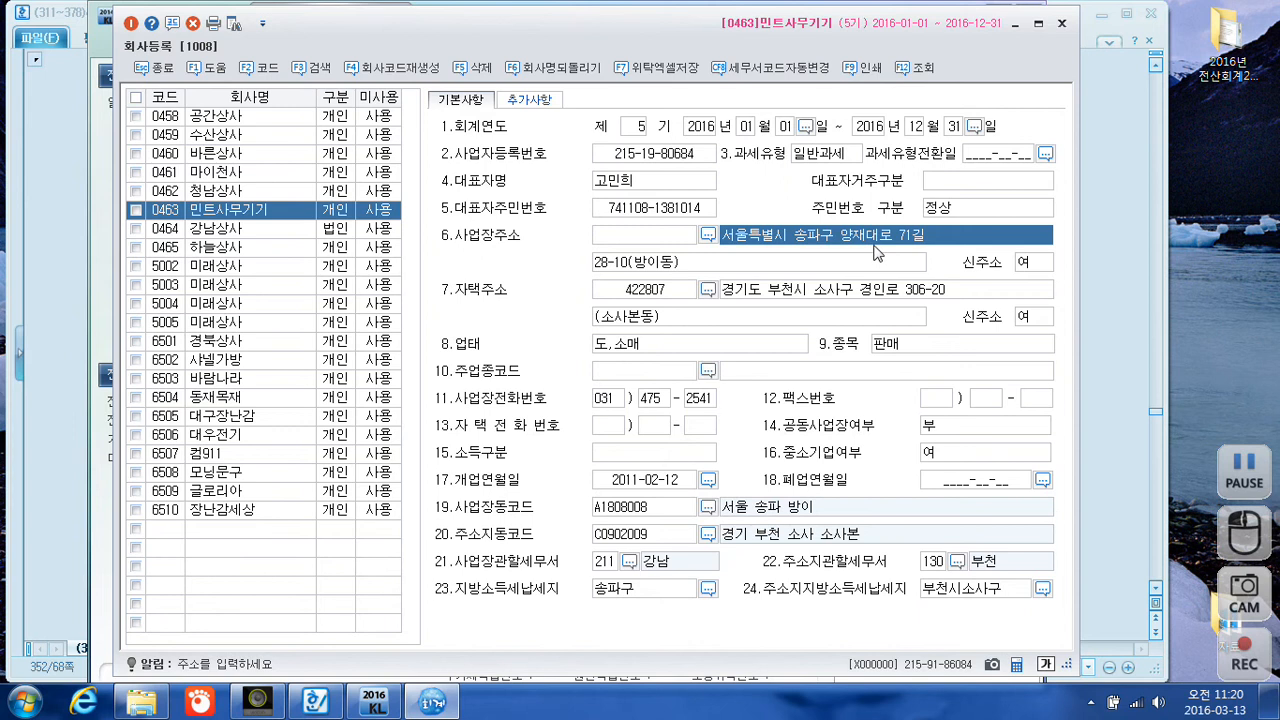
{"action": "left_click", "coordinate": [700, 264]}
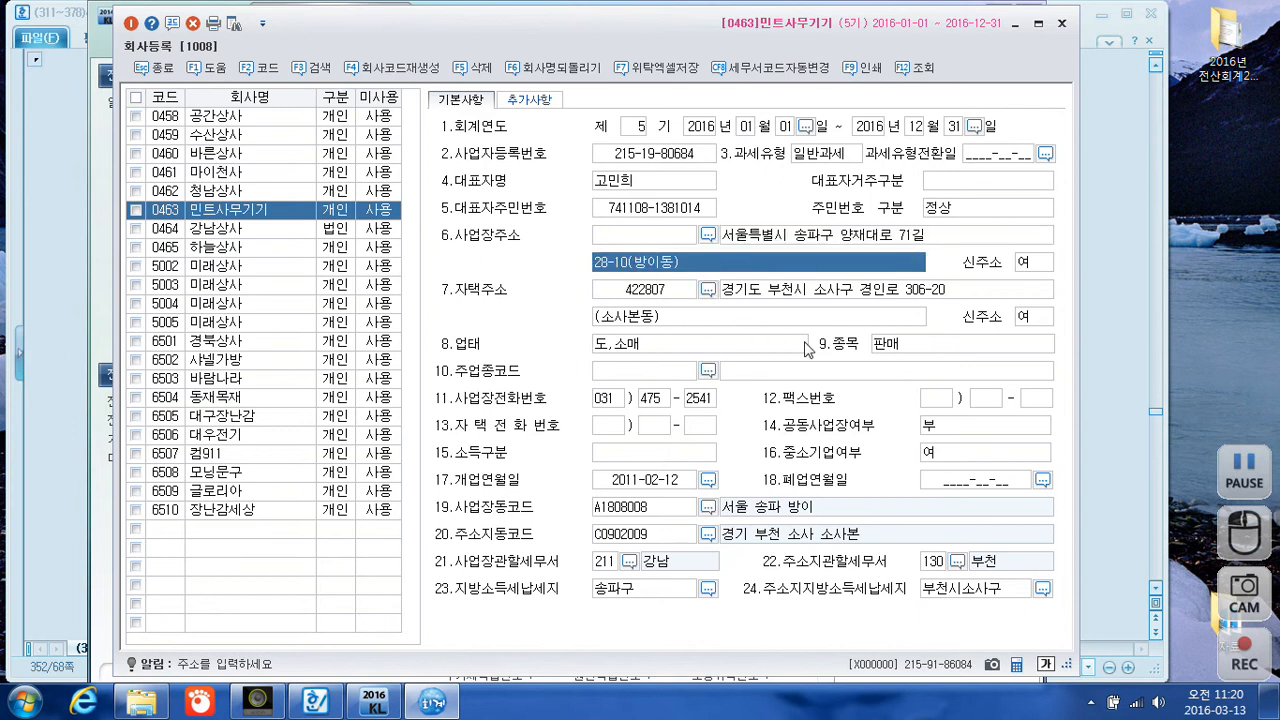
{"action": "left_click", "coordinate": [702, 347]}
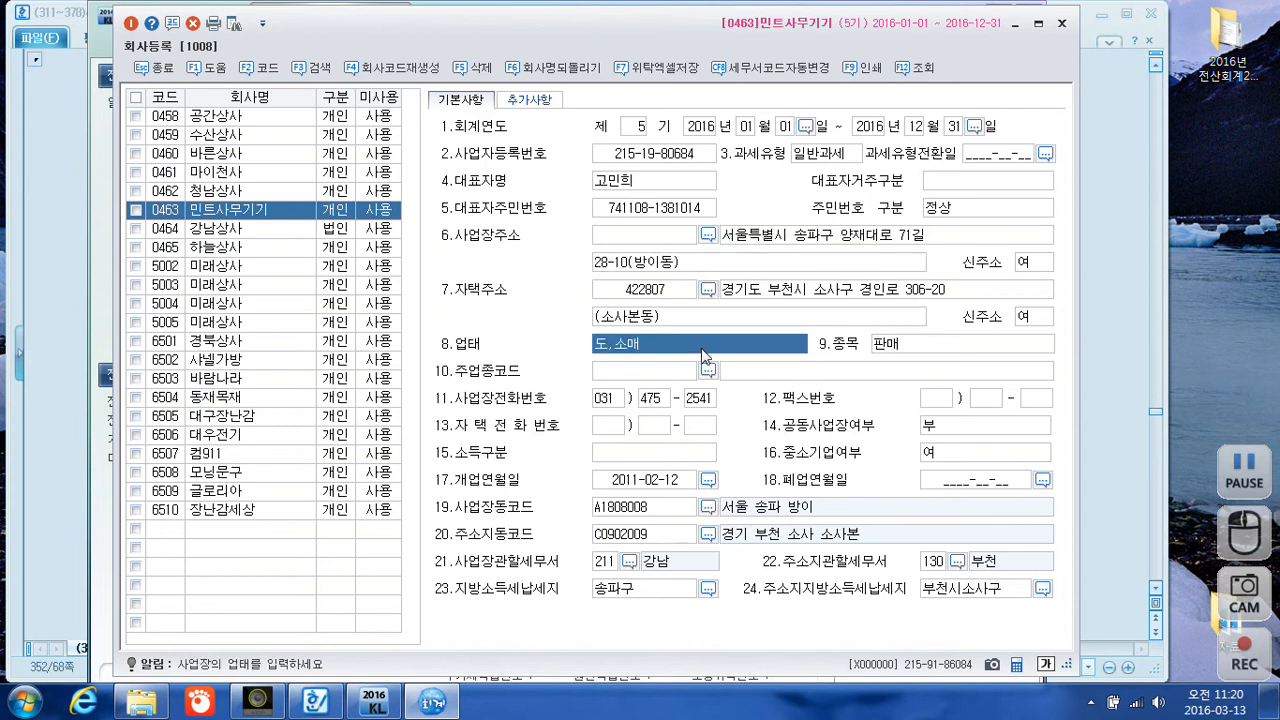
{"action": "left_click", "coordinate": [930, 348]}
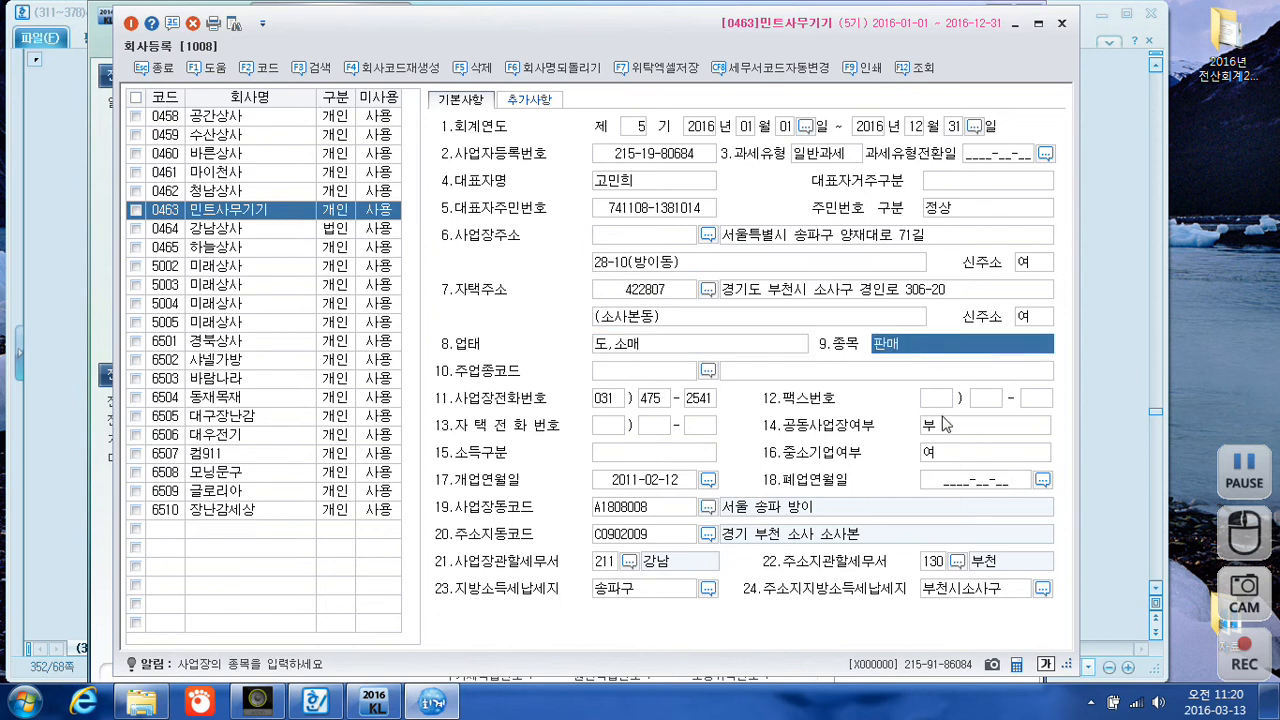
{"action": "type", "text": "프린"}
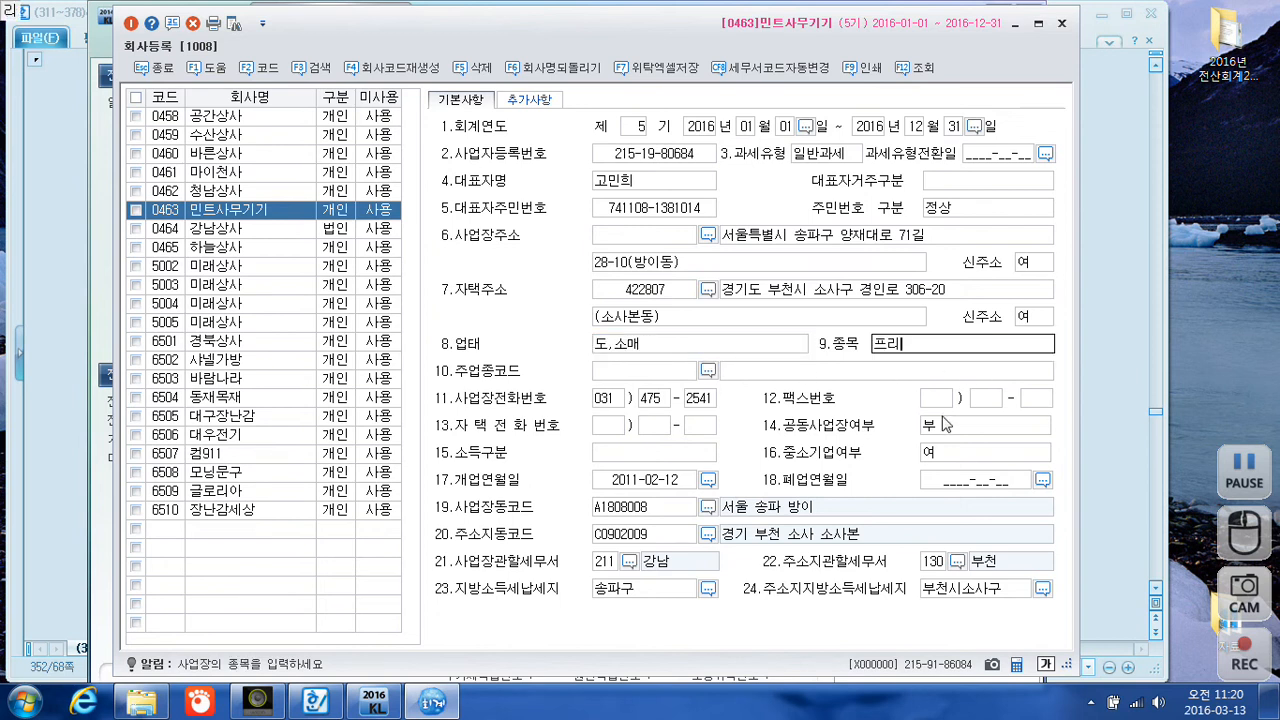
{"action": "type", "text": "트 미"}
{"action": "type", "text": " 복사"}
{"action": "type", "text": "기 파"}
{"action": "type", "text": "매"}
{"action": "key", "text": "Return"}
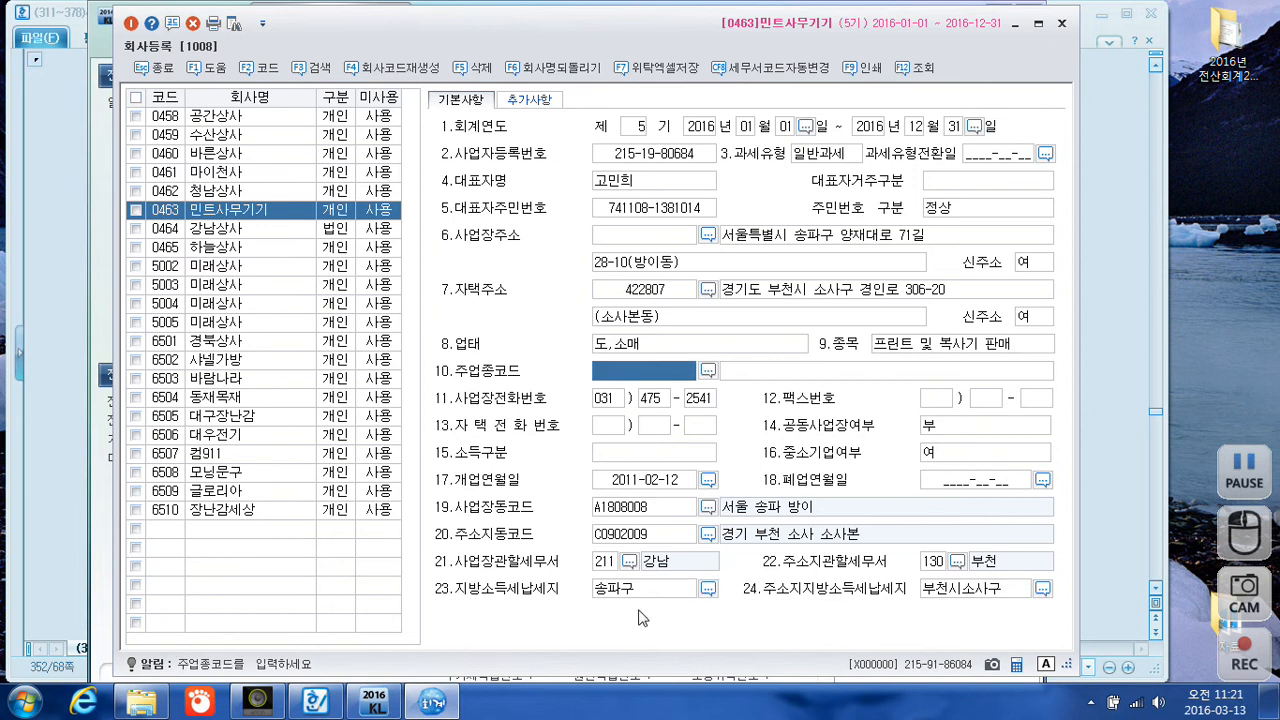
- Set 사업장관할세무서 to 215 송파, check 지방소득세납세지, and close 회사등록
{"action": "left_click", "coordinate": [628, 561]}
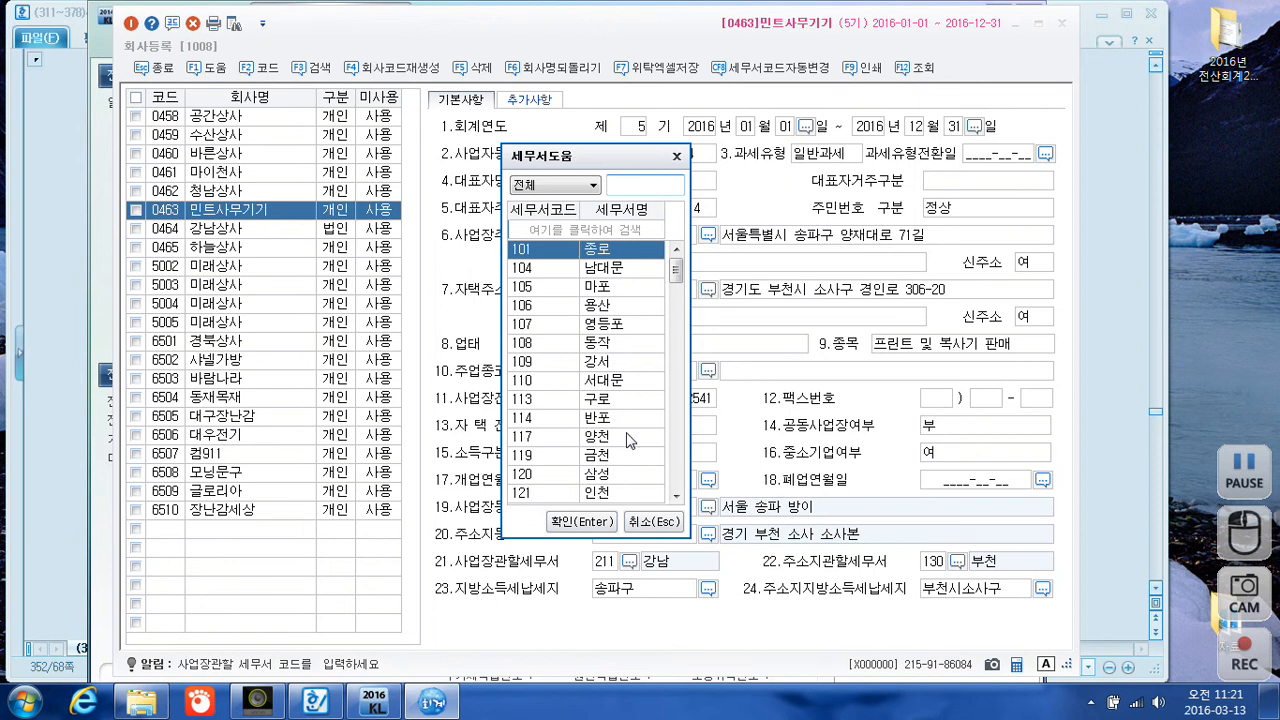
{"action": "type", "text": "송ㅍ"}
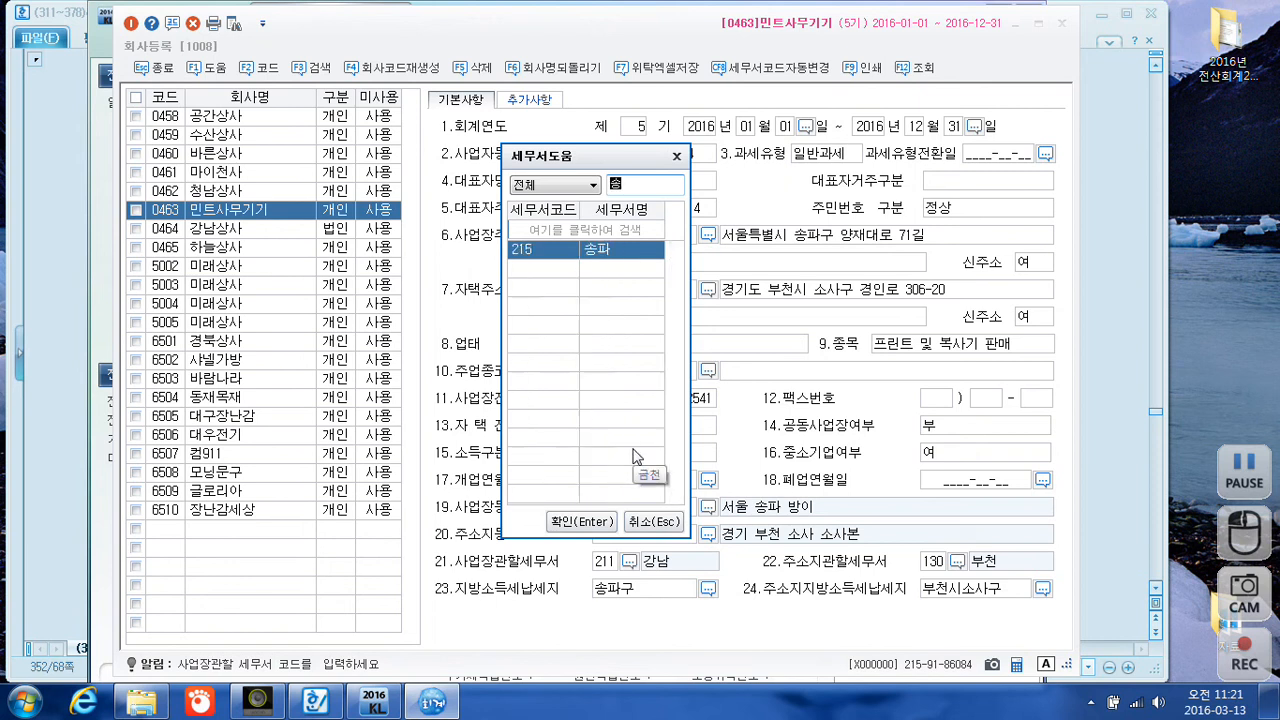
{"action": "left_click", "coordinate": [575, 524]}
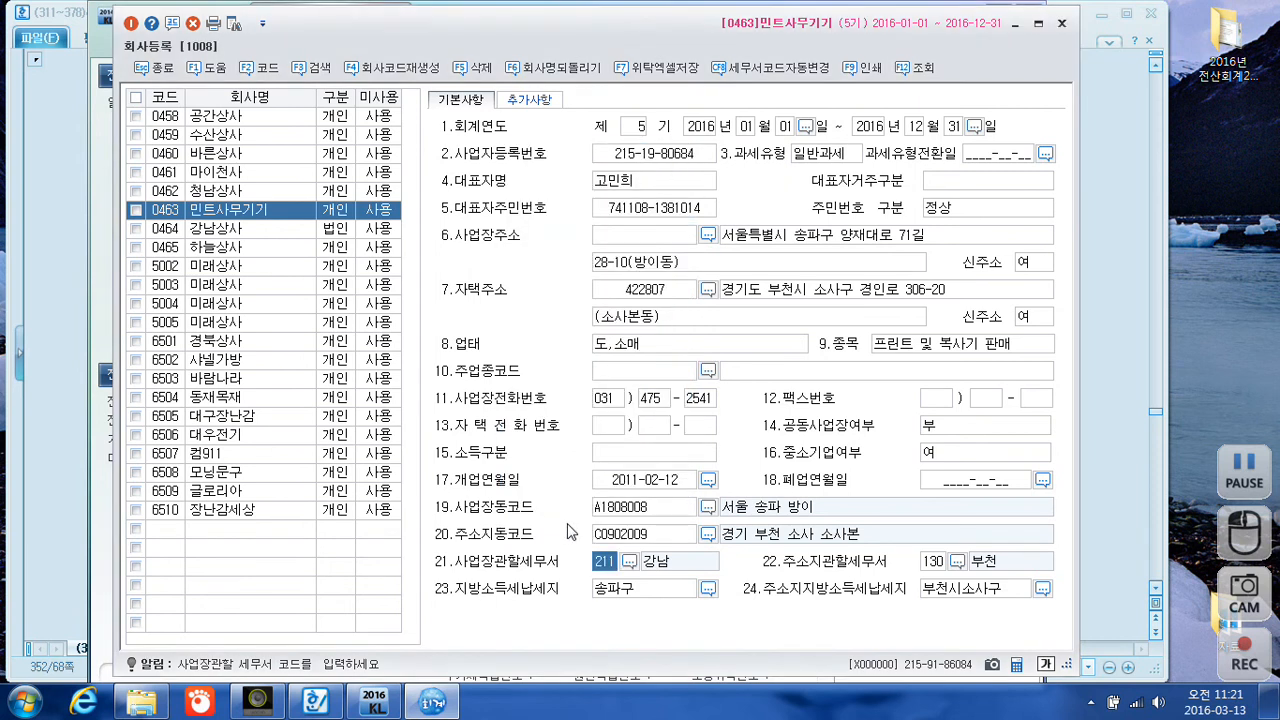
{"action": "left_click", "coordinate": [660, 596]}
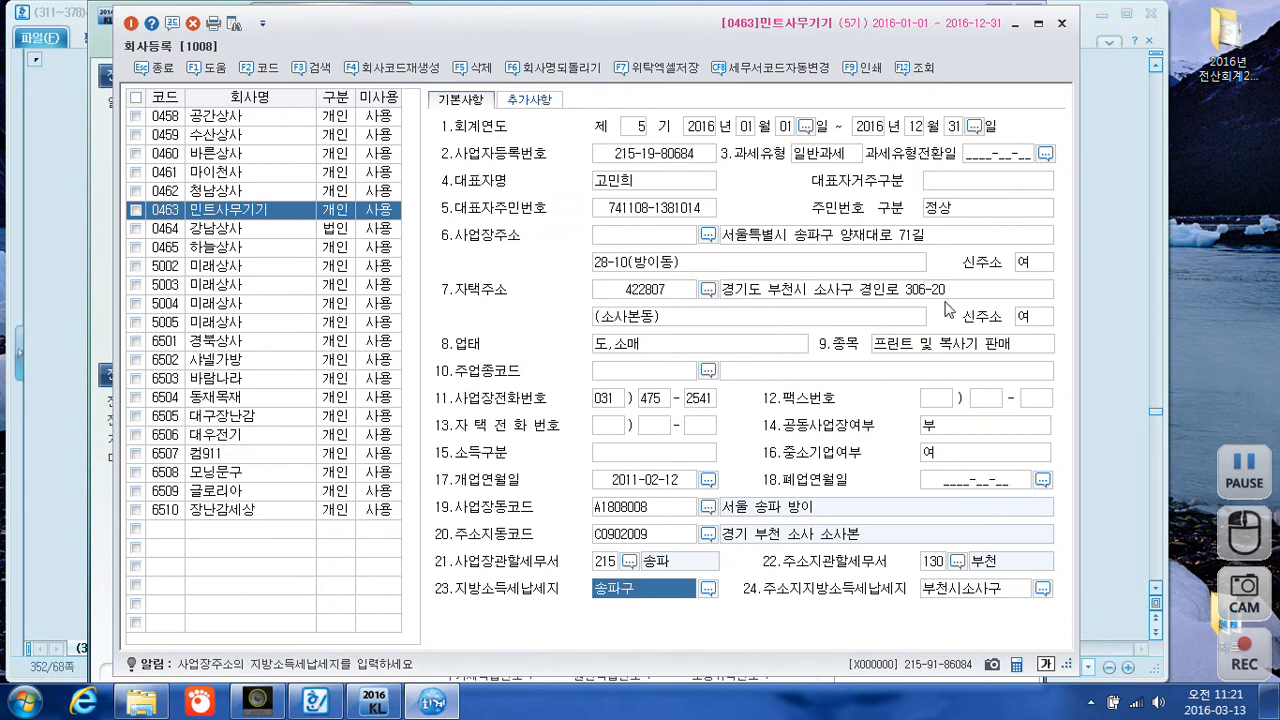
{"action": "left_click", "coordinate": [1062, 25]}
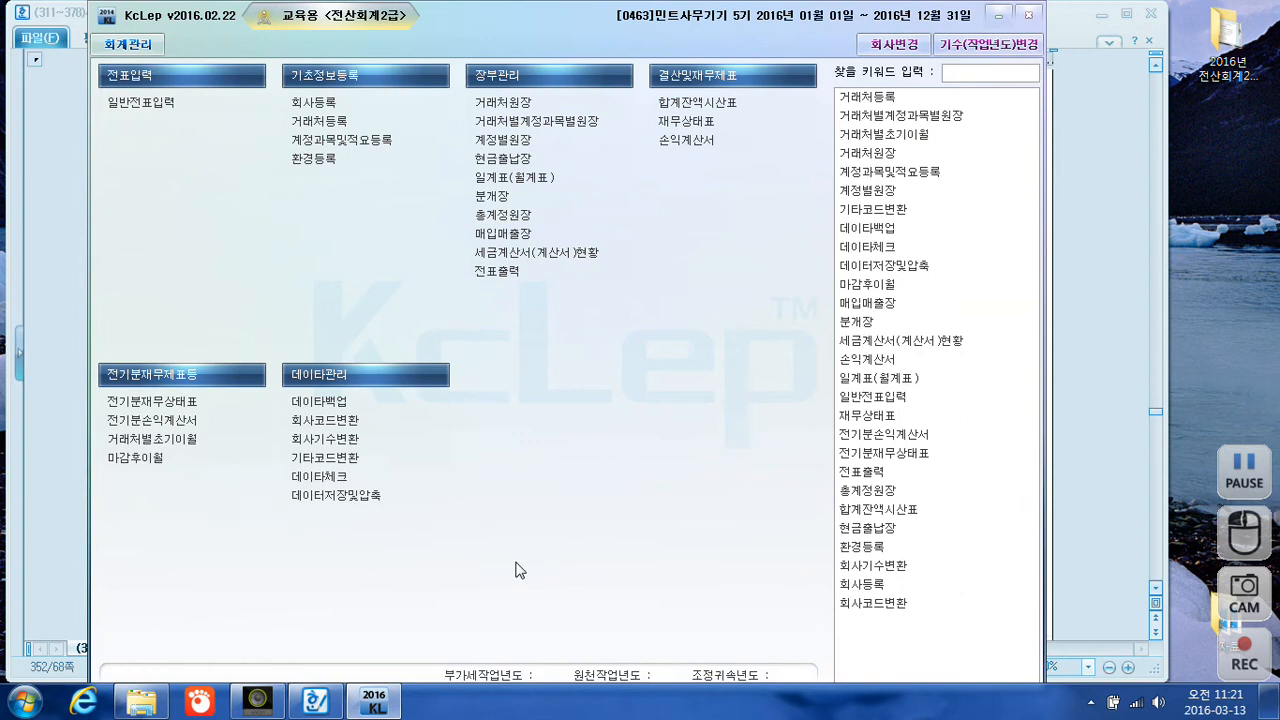
- Switch to the Hangul document, go to the 문제2 손익계산서, circle the 당기순이익 amount with the screen pen, and clear the mark
{"action": "left_click", "coordinate": [318, 702]}
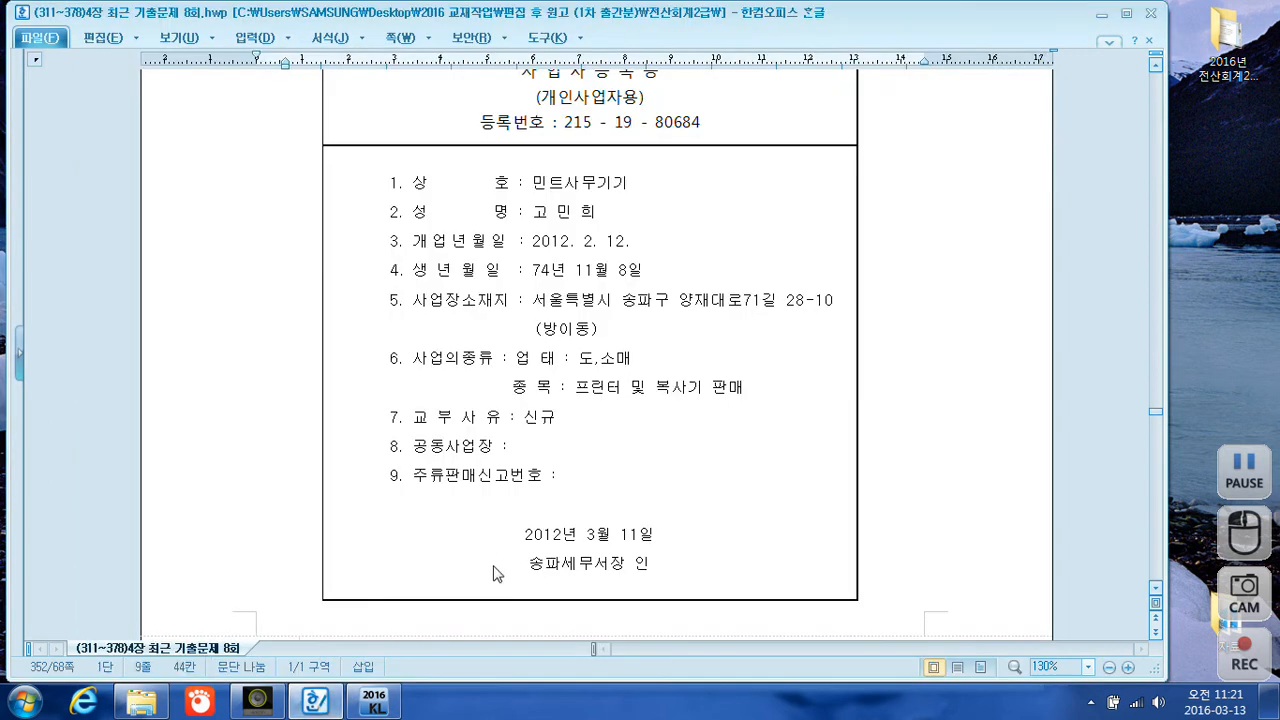
{"action": "scroll", "coordinate": [505, 524], "scroll_direction": "down", "scroll_amount": 10}
{"action": "scroll", "coordinate": [505, 524], "scroll_direction": "down", "scroll_amount": 2}
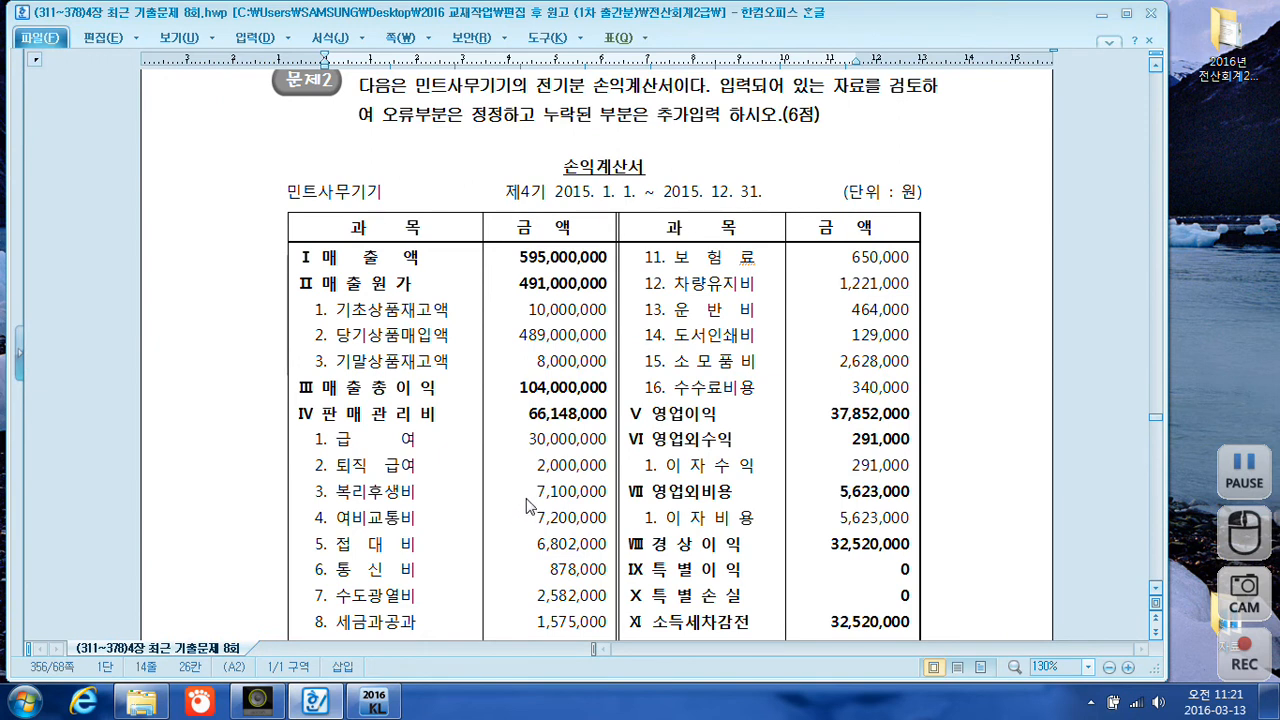
{"action": "scroll", "coordinate": [530, 506], "scroll_direction": "down", "scroll_amount": 2}
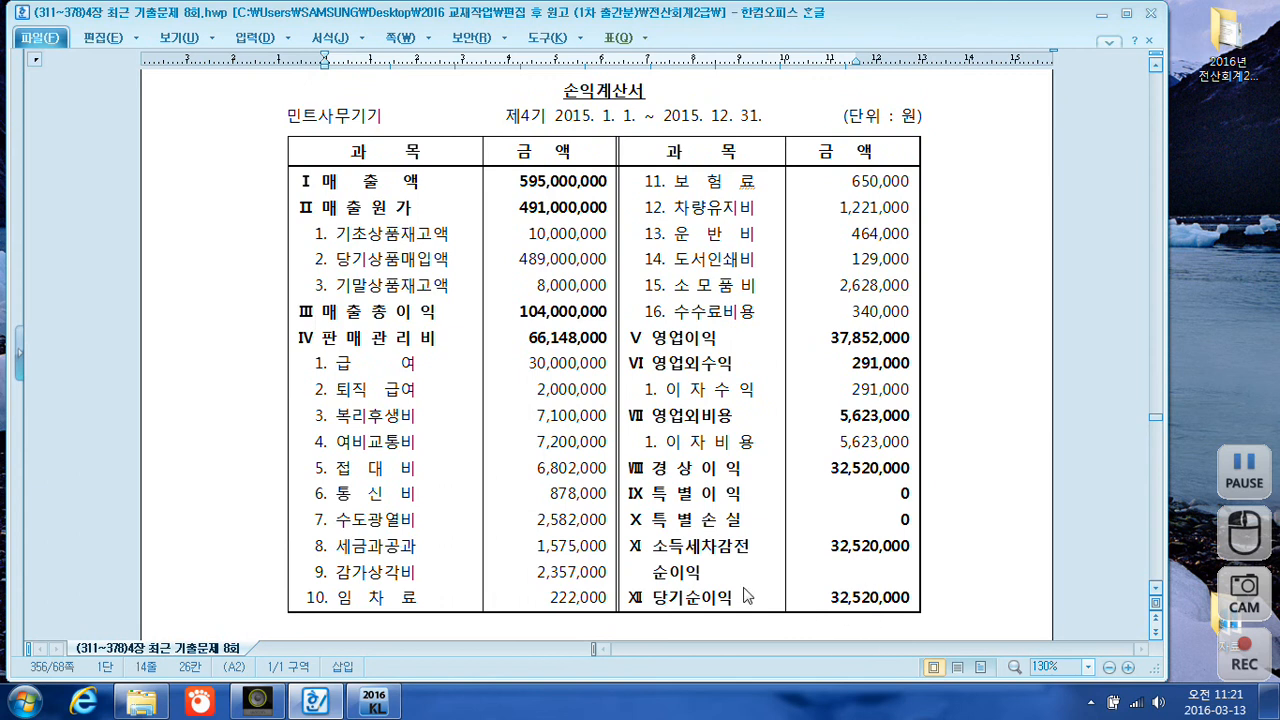
{"action": "key", "text": "F12"}
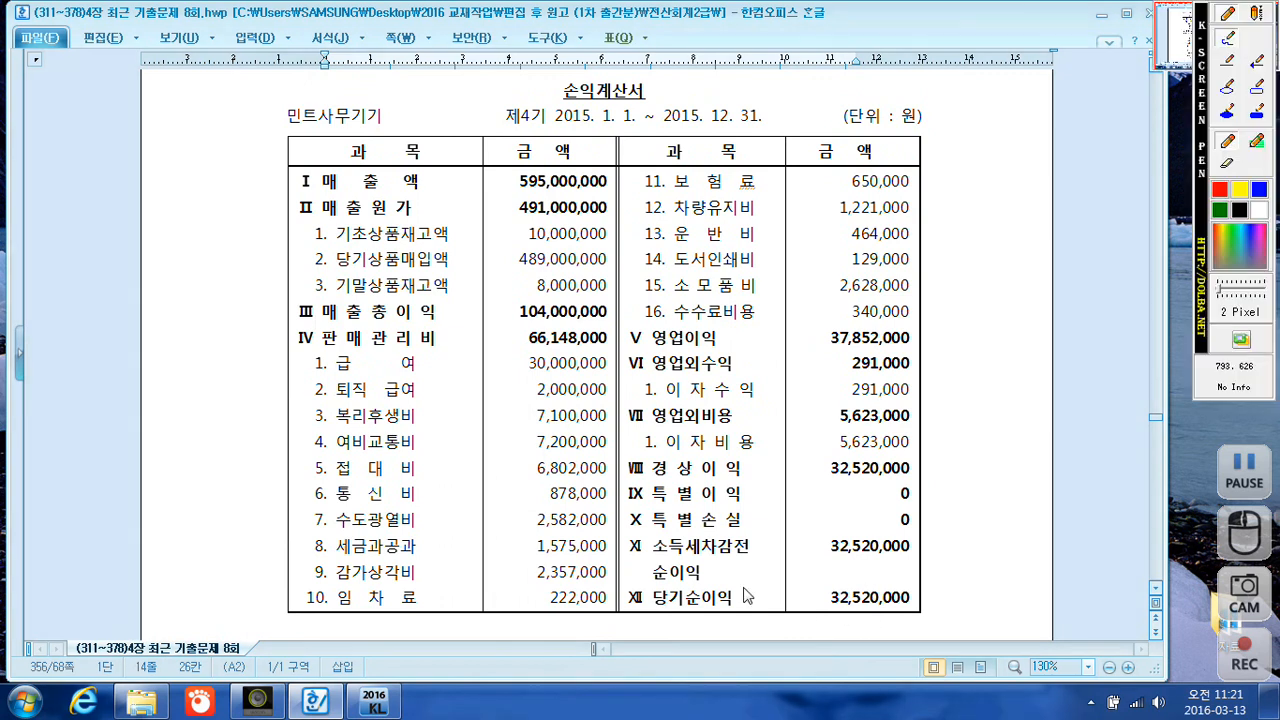
{"action": "mouse_move", "coordinate": [900, 633]}
{"action": "left_mouse_down"}
{"action": "mouse_move", "coordinate": [805, 600]}
{"action": "mouse_move", "coordinate": [925, 597]}
{"action": "mouse_move", "coordinate": [885, 633]}
{"action": "left_mouse_up"}
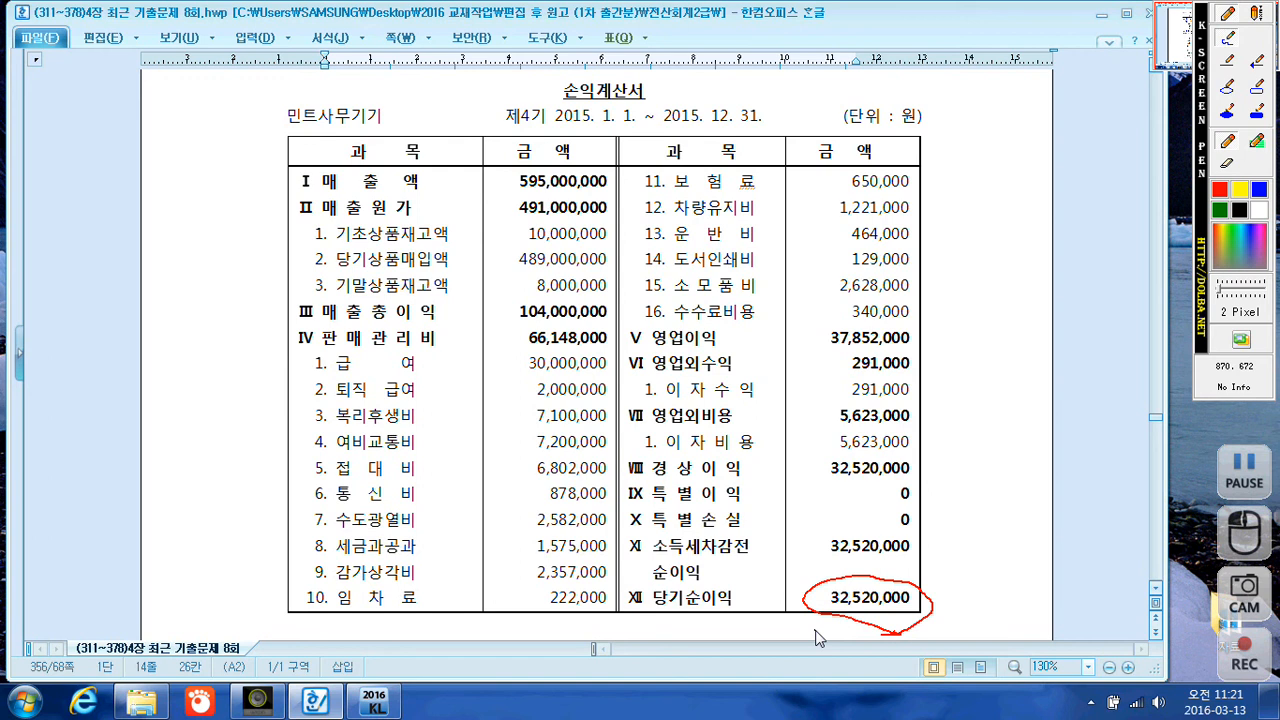
{"action": "key", "text": "F12"}
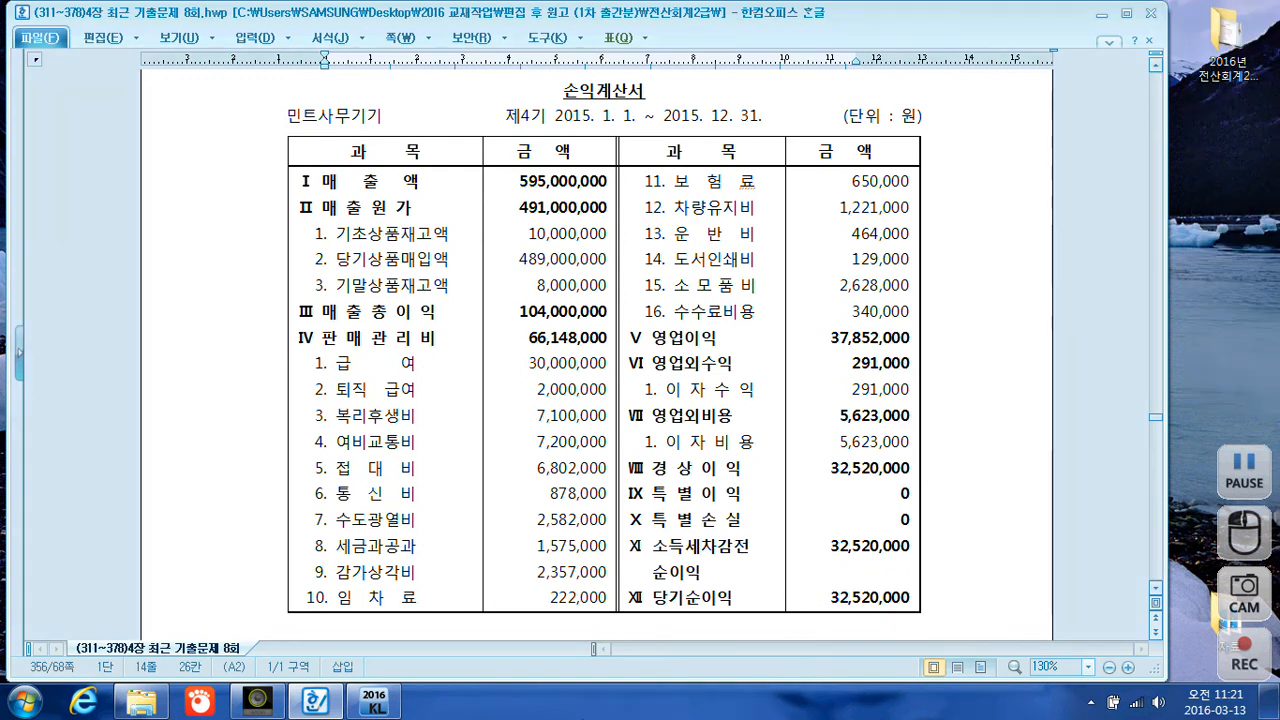
- Switch to KcLep, open 전기분손익계산서, and open the 매출원가 breakdown of 상품매출원가
{"action": "left_click", "coordinate": [375, 701]}
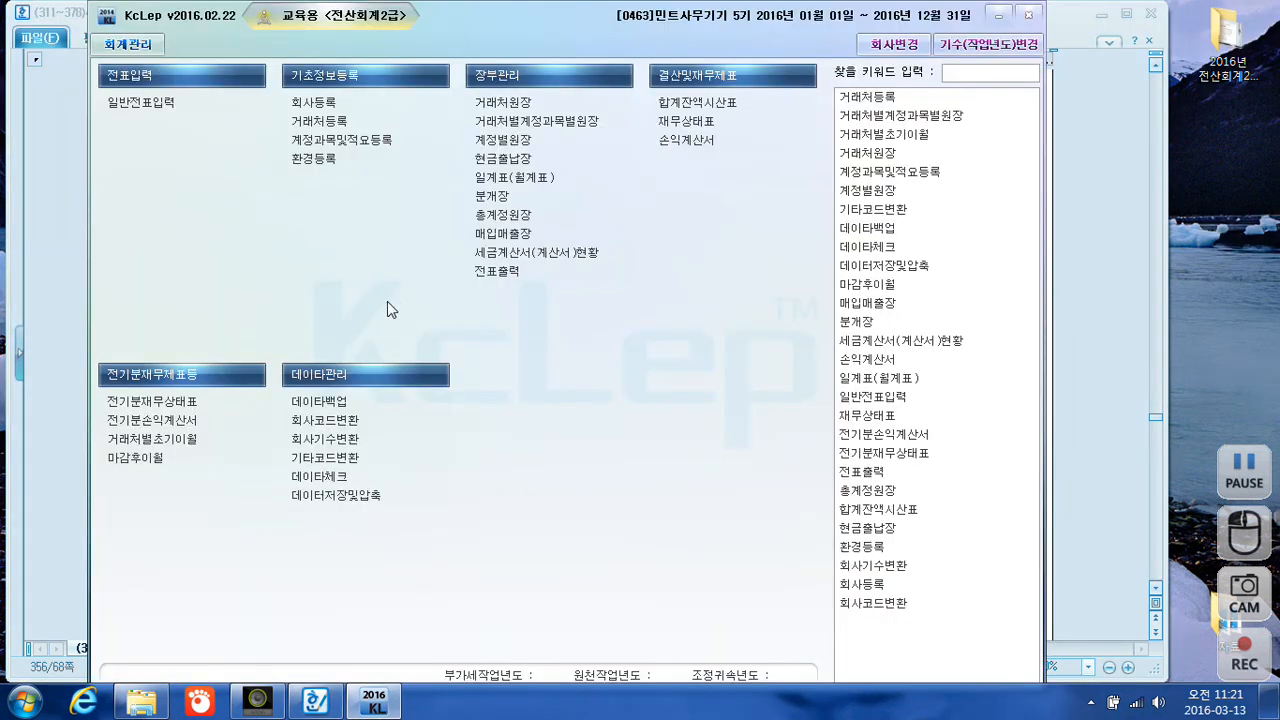
{"action": "left_click", "coordinate": [186, 414]}
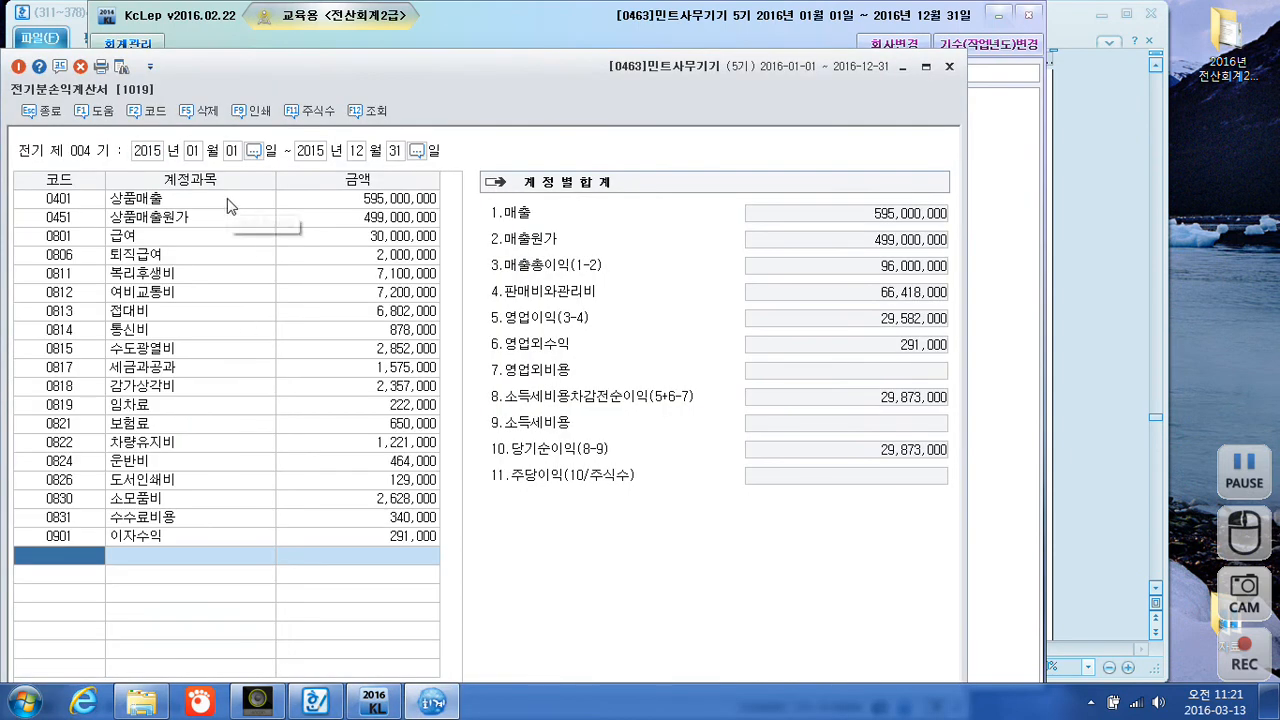
{"action": "left_click", "coordinate": [315, 203]}
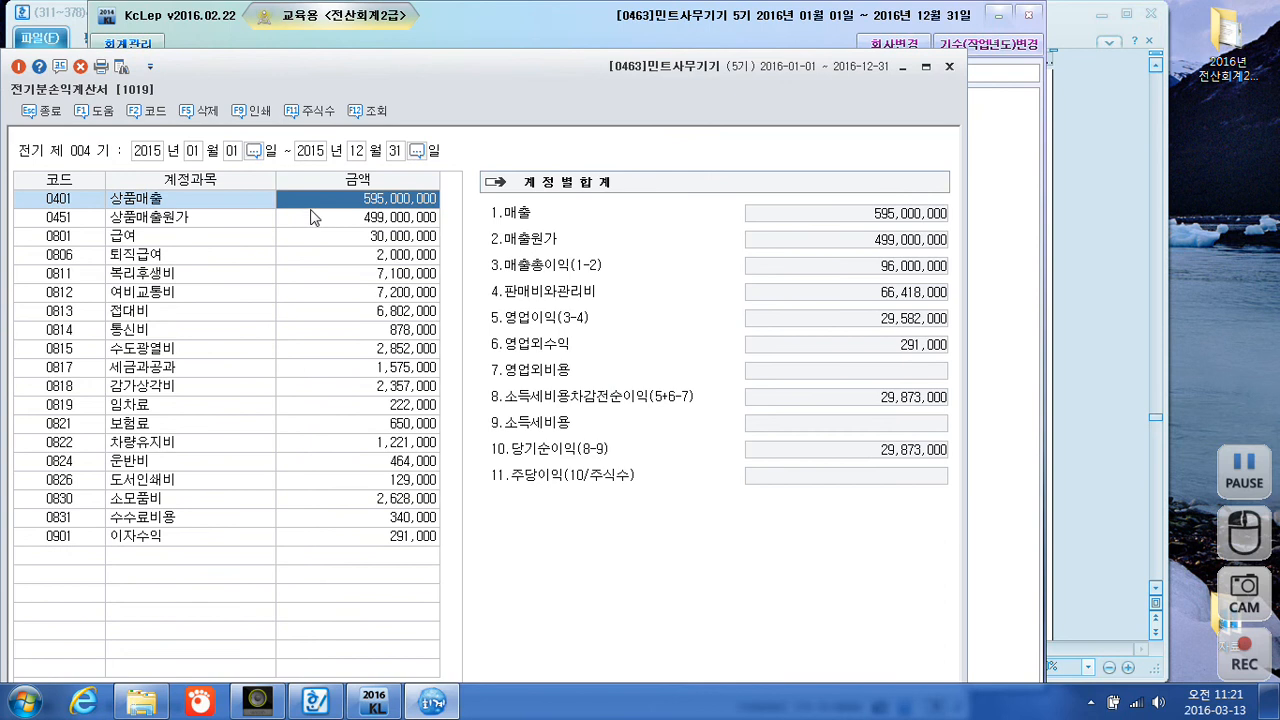
{"action": "double_click", "coordinate": [313, 222]}
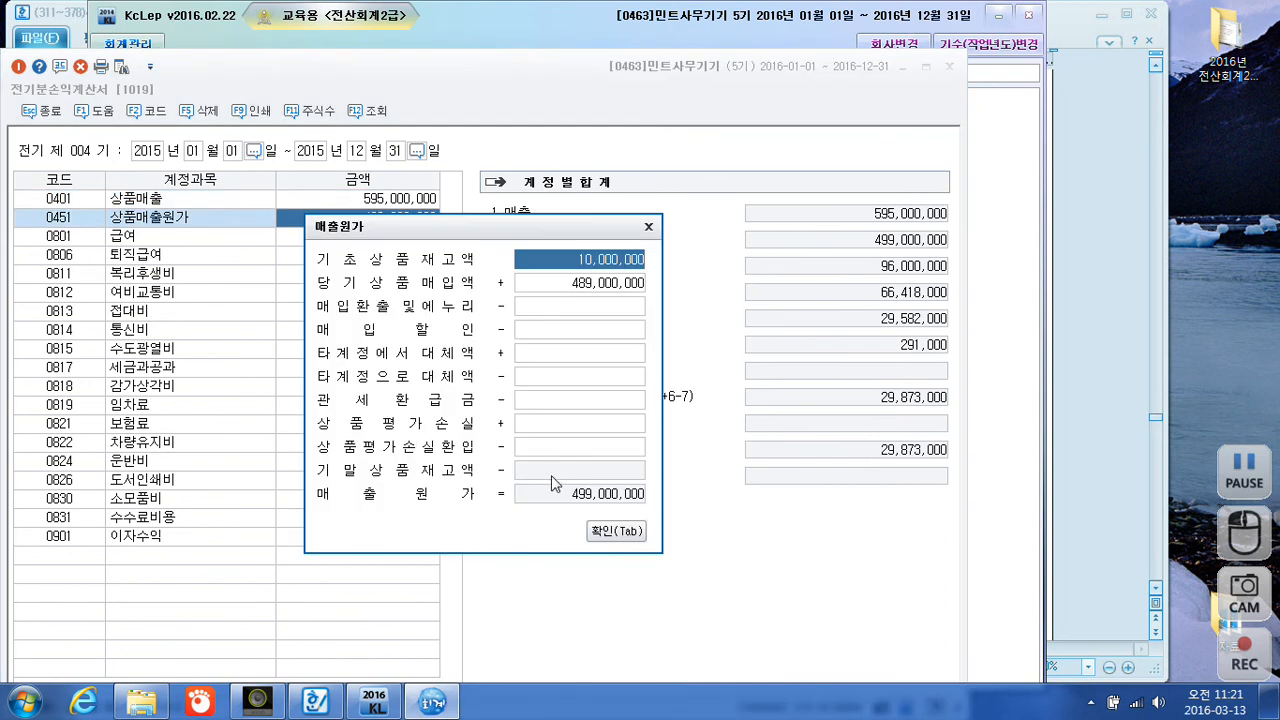
- Circle the 기말상품재고액 field in the 매출원가 breakdown with the screen pen, clear the mark, and close 전기분손익계산서
{"action": "key", "text": "ctrl+1"}
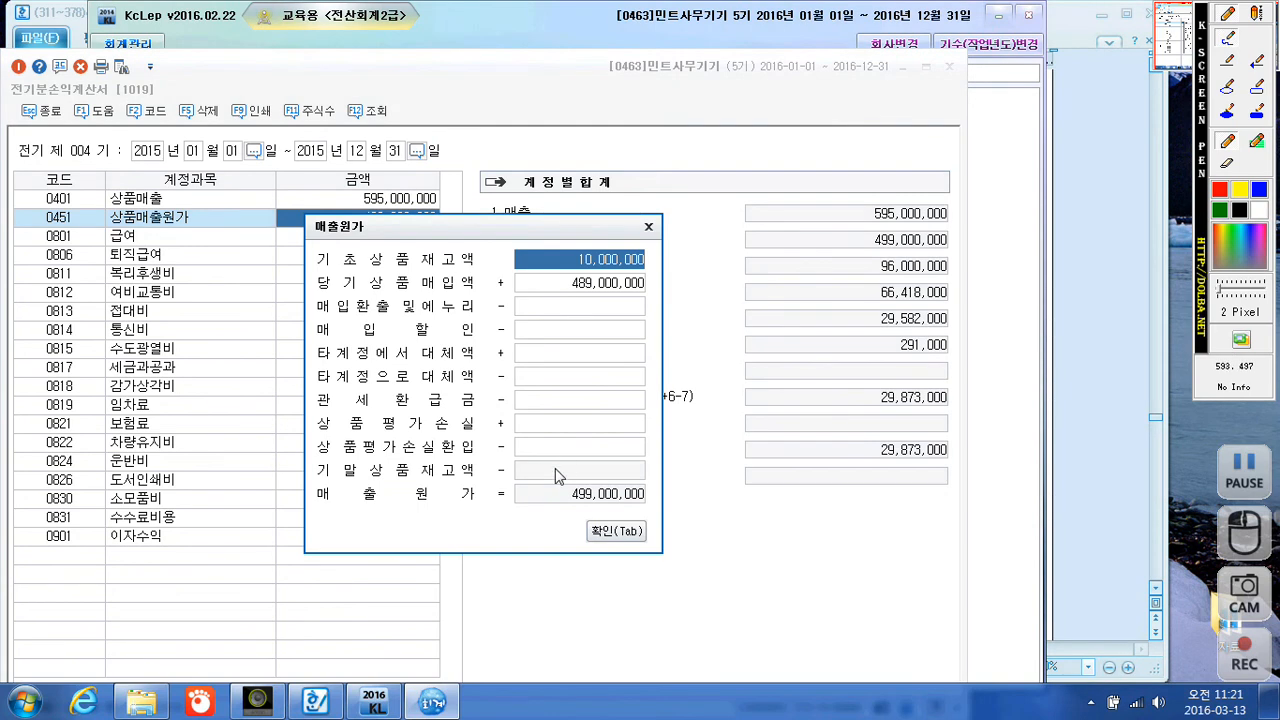
{"action": "mouse_move", "coordinate": [565, 488]}
{"action": "left_mouse_down"}
{"action": "mouse_move", "coordinate": [556, 449]}
{"action": "mouse_move", "coordinate": [606, 482]}
{"action": "mouse_move", "coordinate": [556, 487]}
{"action": "left_mouse_up"}
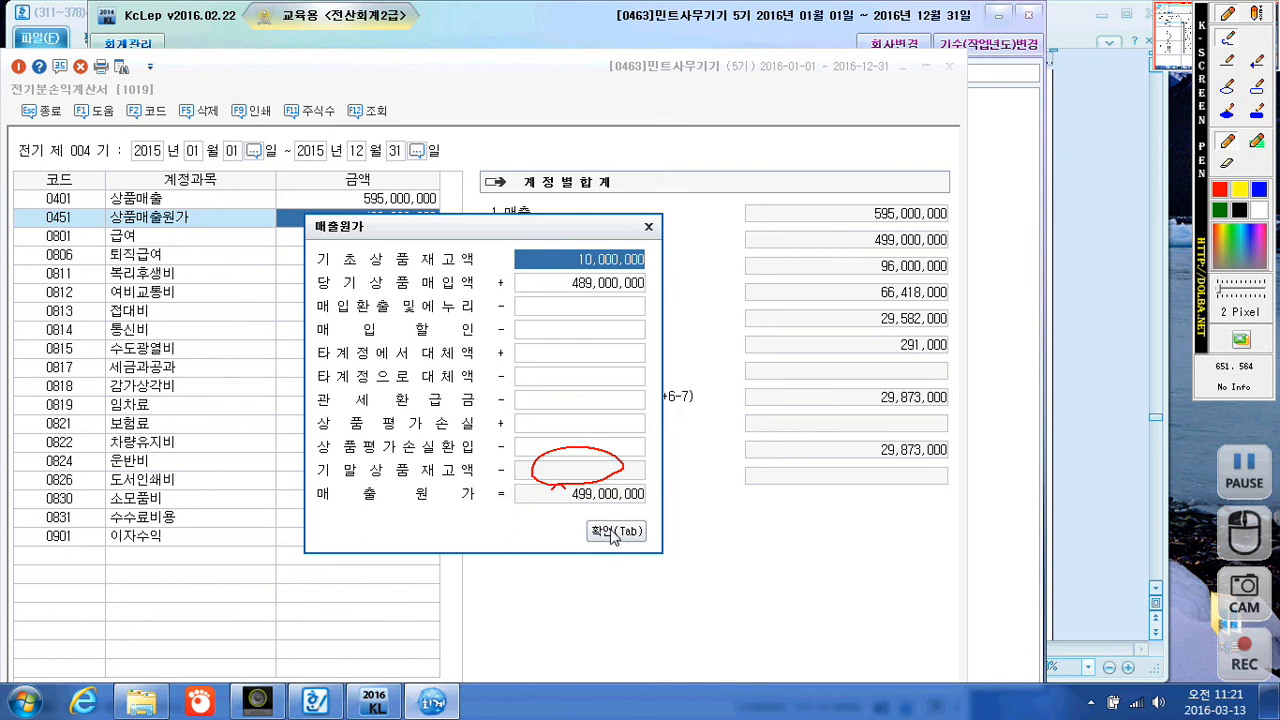
{"action": "key", "text": "Escape"}
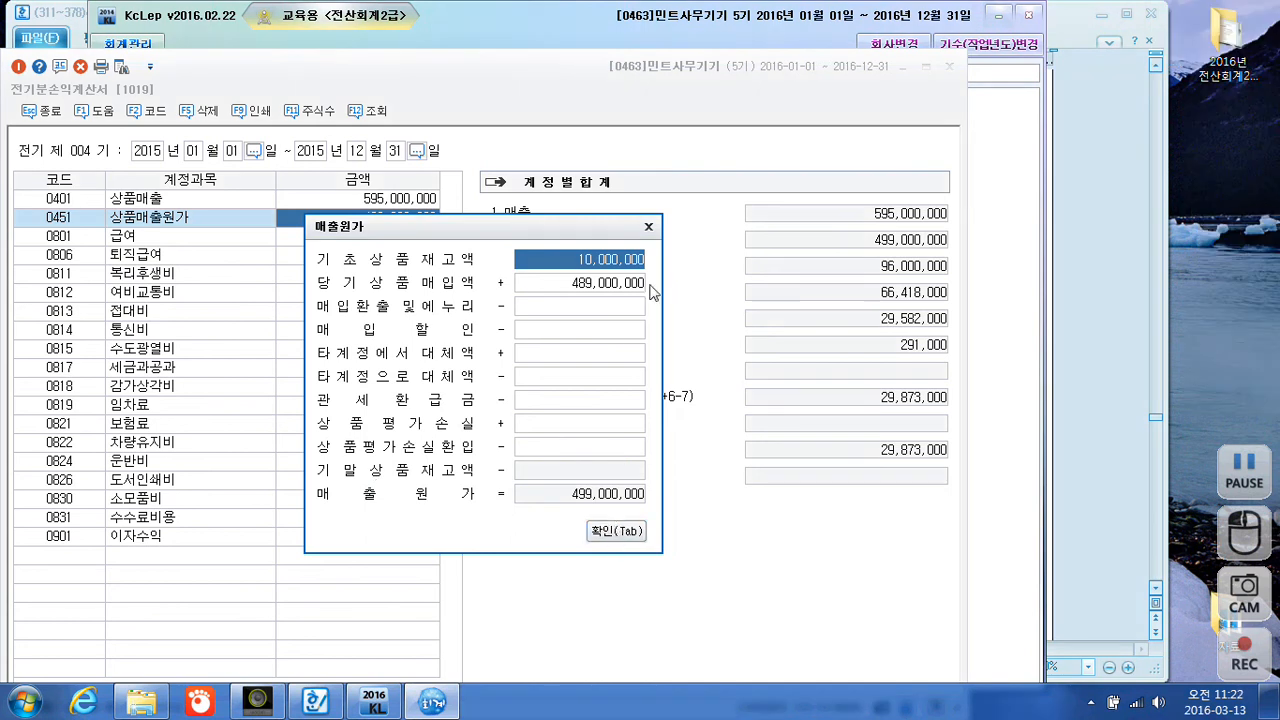
{"action": "left_click", "coordinate": [648, 226]}
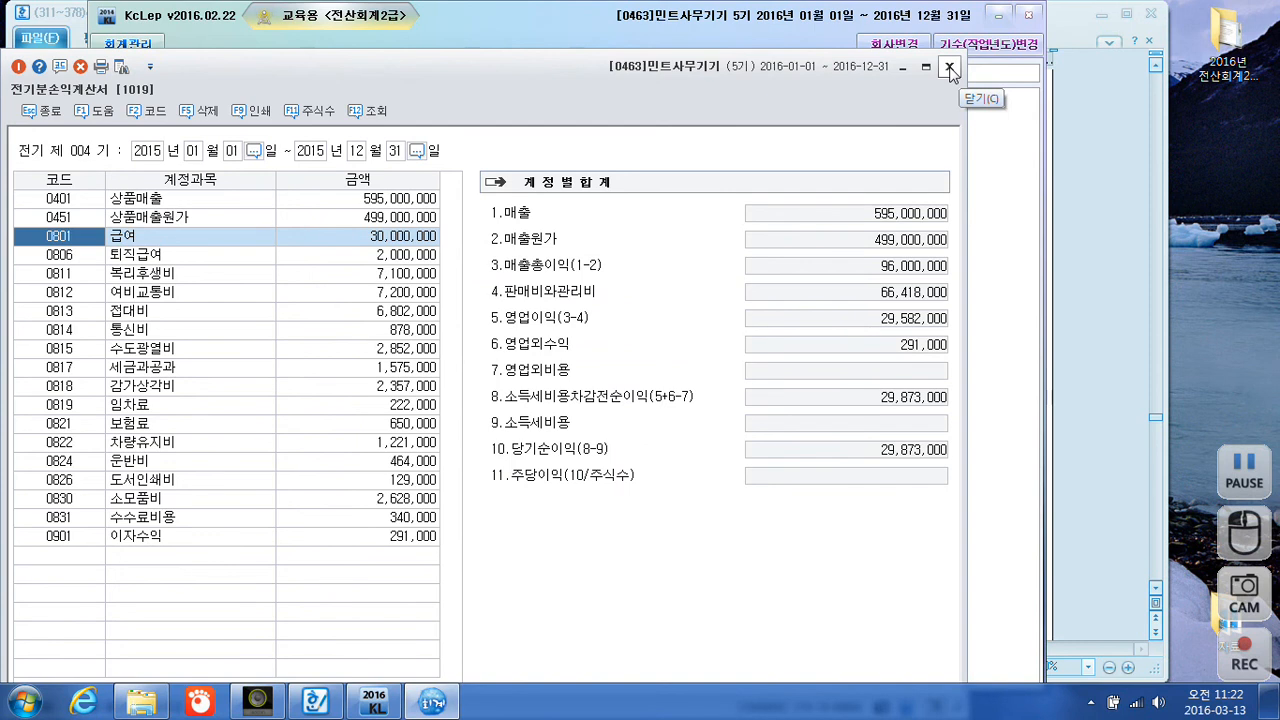
{"action": "left_click", "coordinate": [949, 68]}
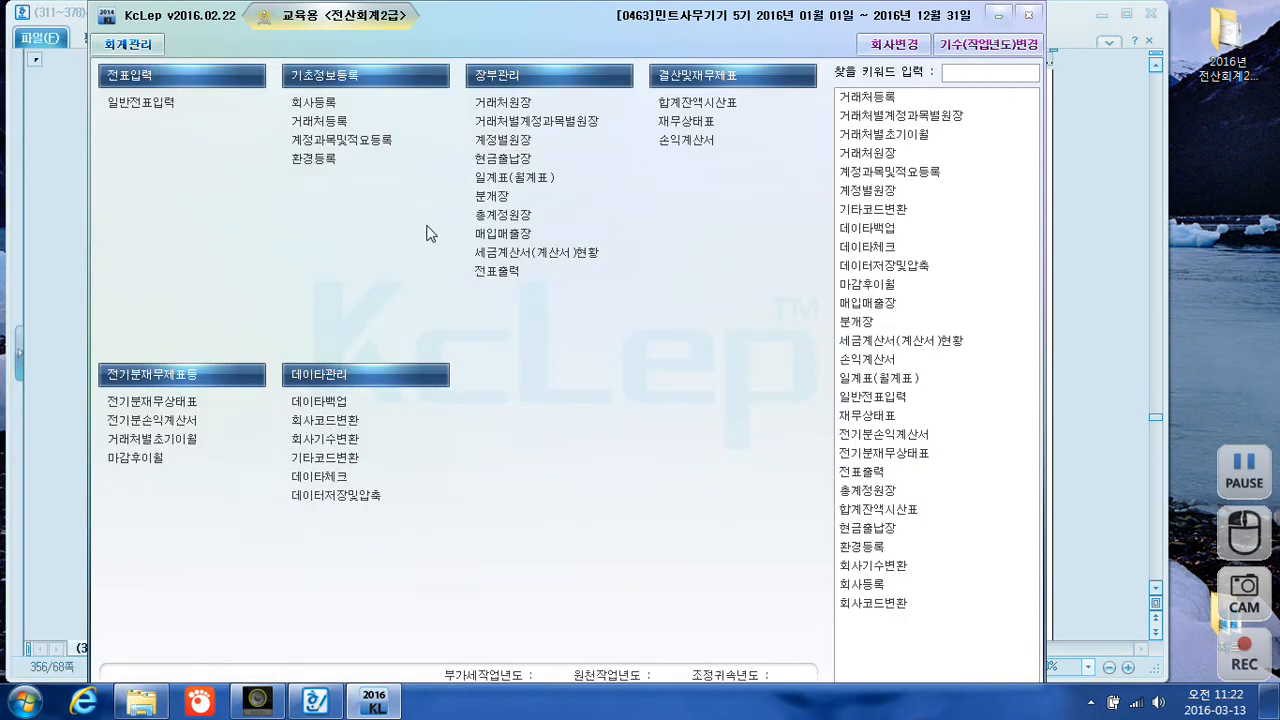
- In 전기분재무상태표, add the asset account 0146 상품 with an amount of 8,000,000, and close the statement
{"action": "left_click", "coordinate": [163, 405]}
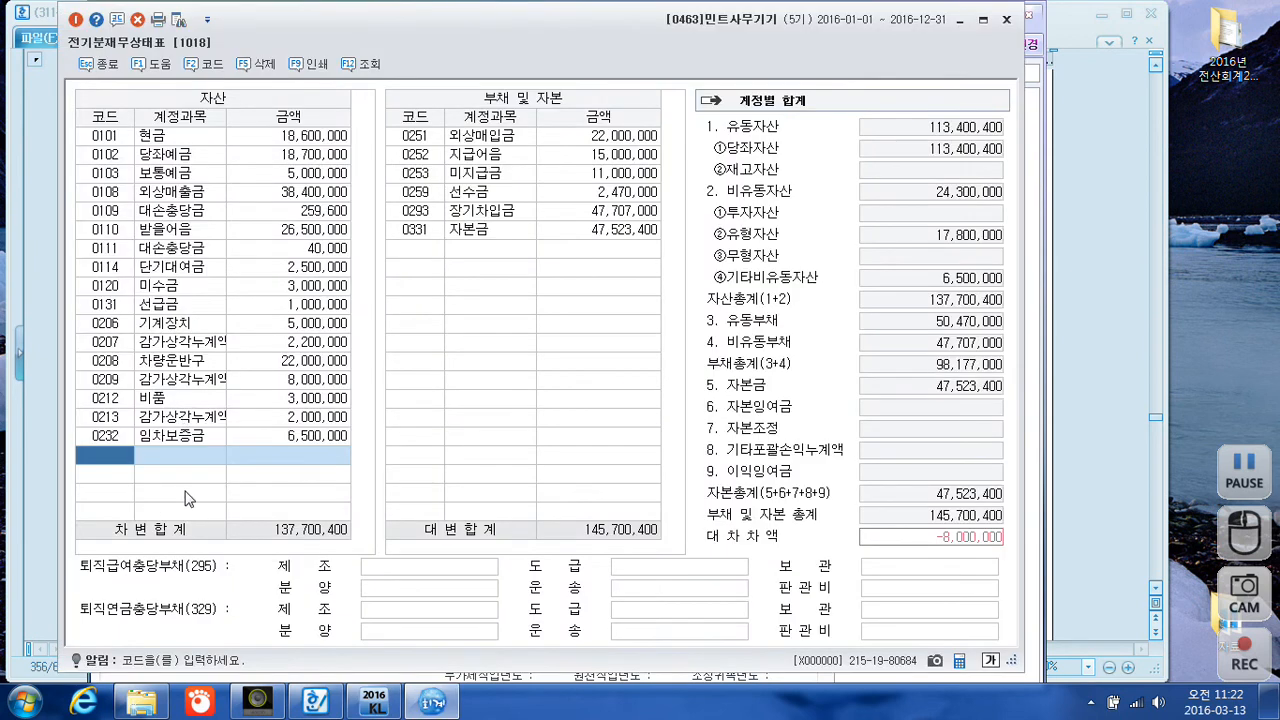
{"action": "type", "text": "사"}
{"action": "type", "text": "품"}
{"action": "key", "text": "Return"}
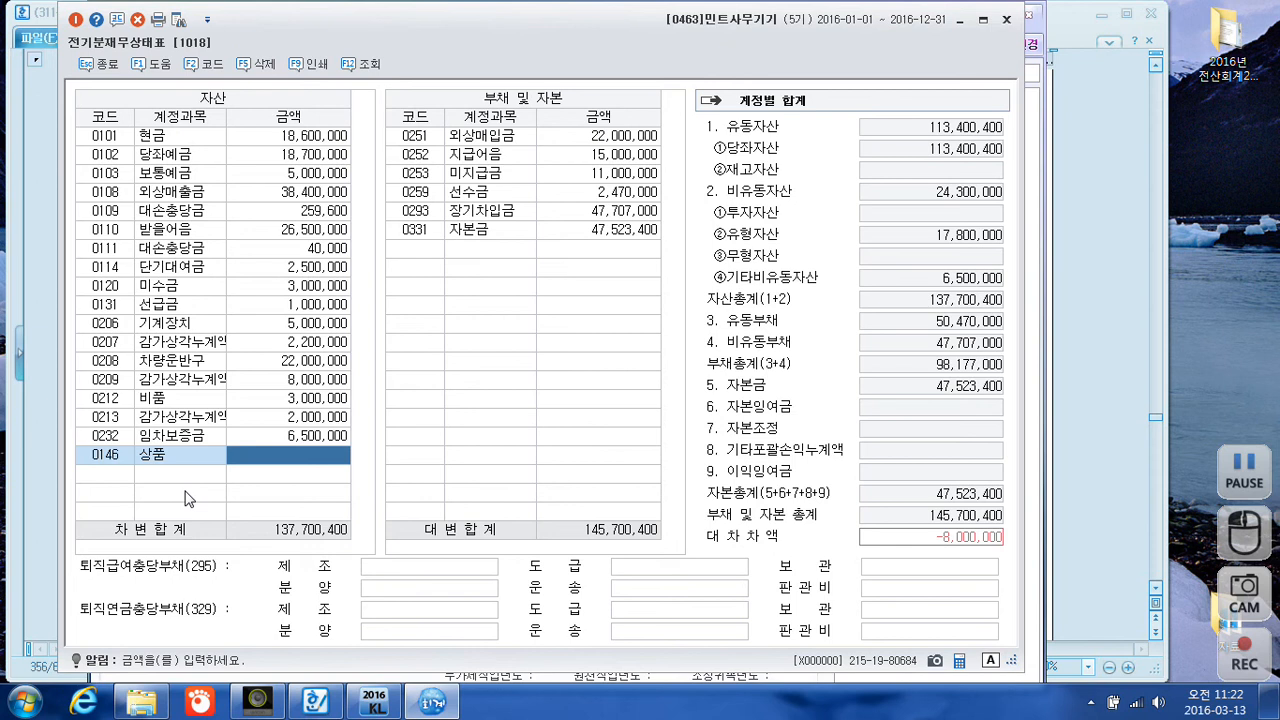
{"action": "type", "text": "8000000"}
{"action": "key", "text": "Return"}
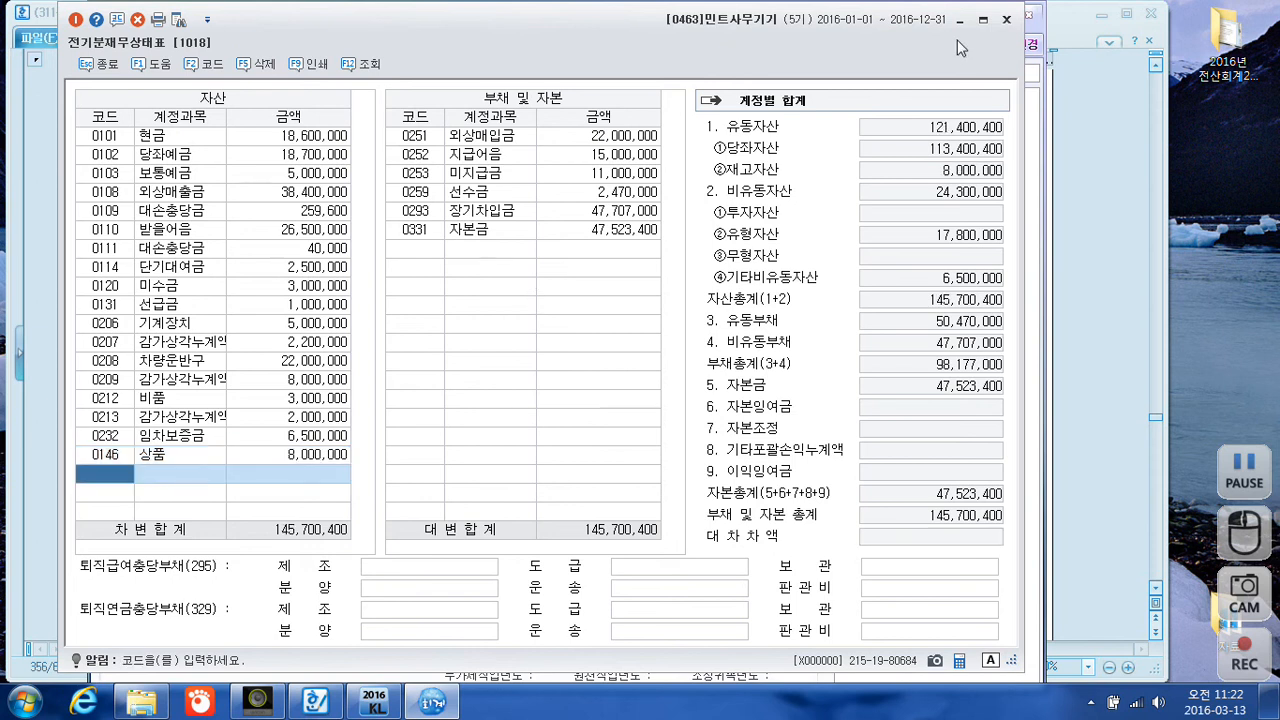
{"action": "left_click", "coordinate": [1007, 22]}
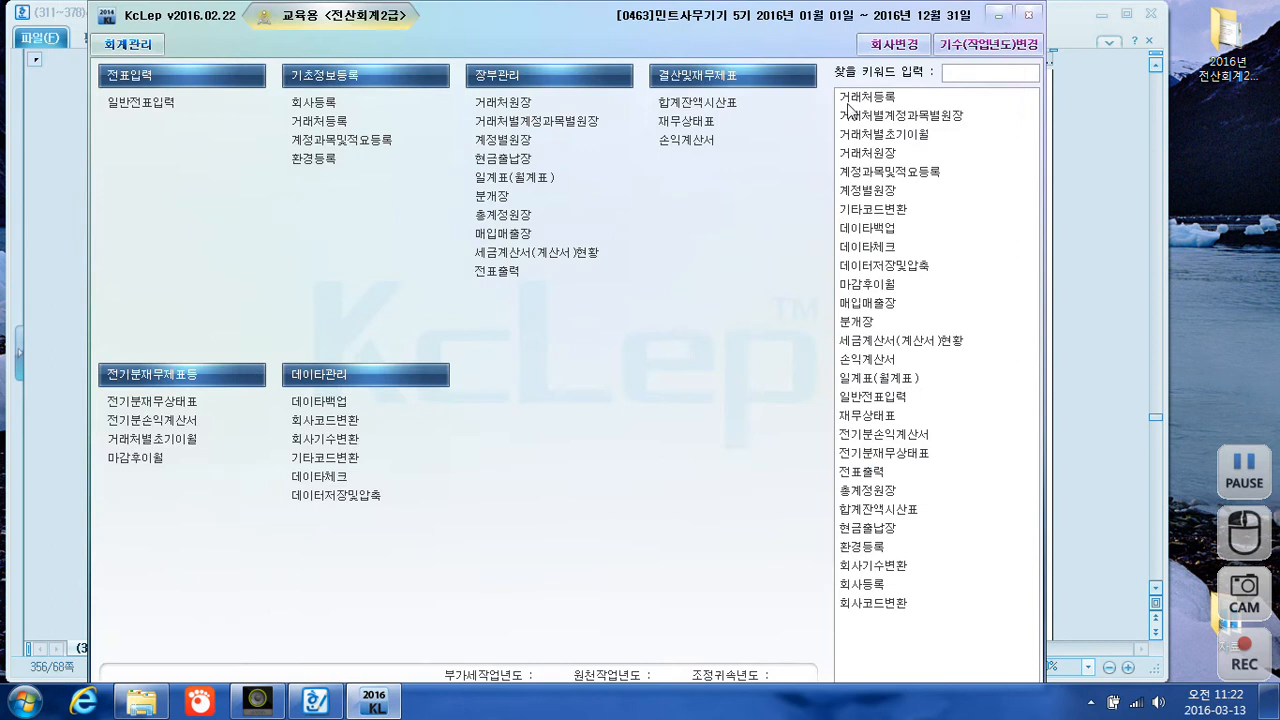
- Open 전기분손익계산서, acknowledge the notice, and open and confirm the 매출원가 breakdown of 상품매출원가
{"action": "left_click", "coordinate": [148, 423]}
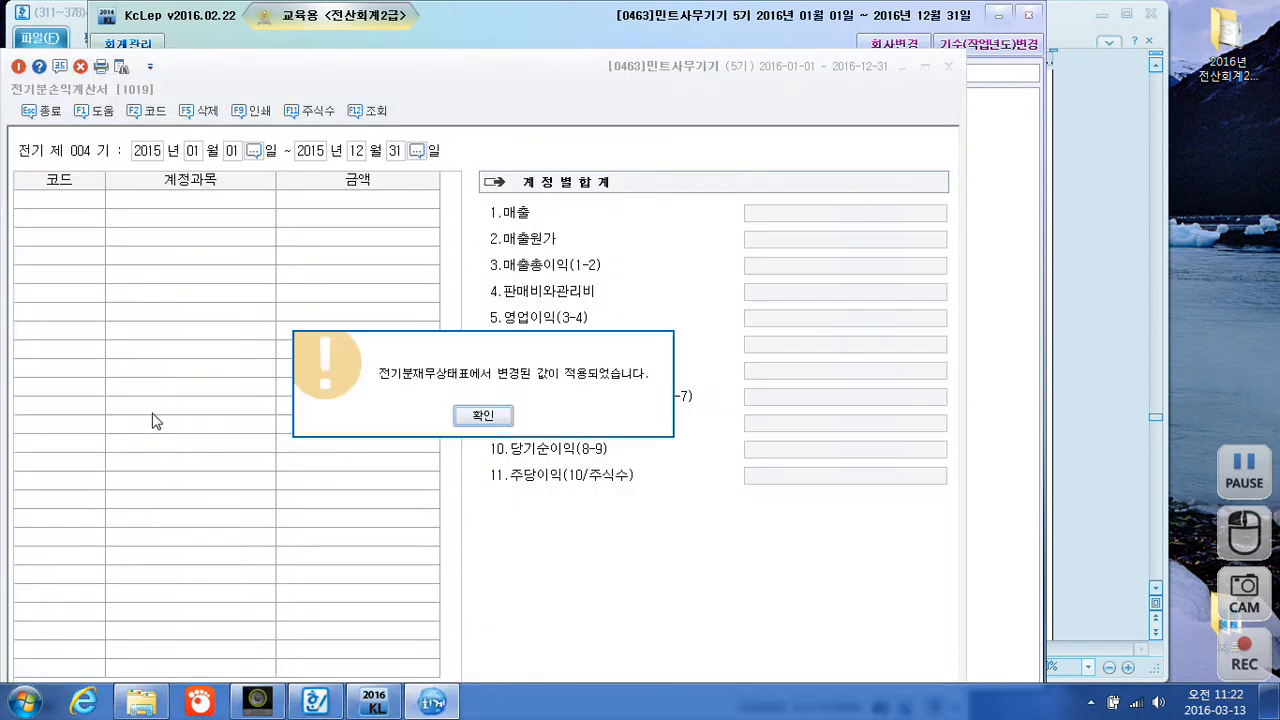
{"action": "left_click", "coordinate": [479, 418]}
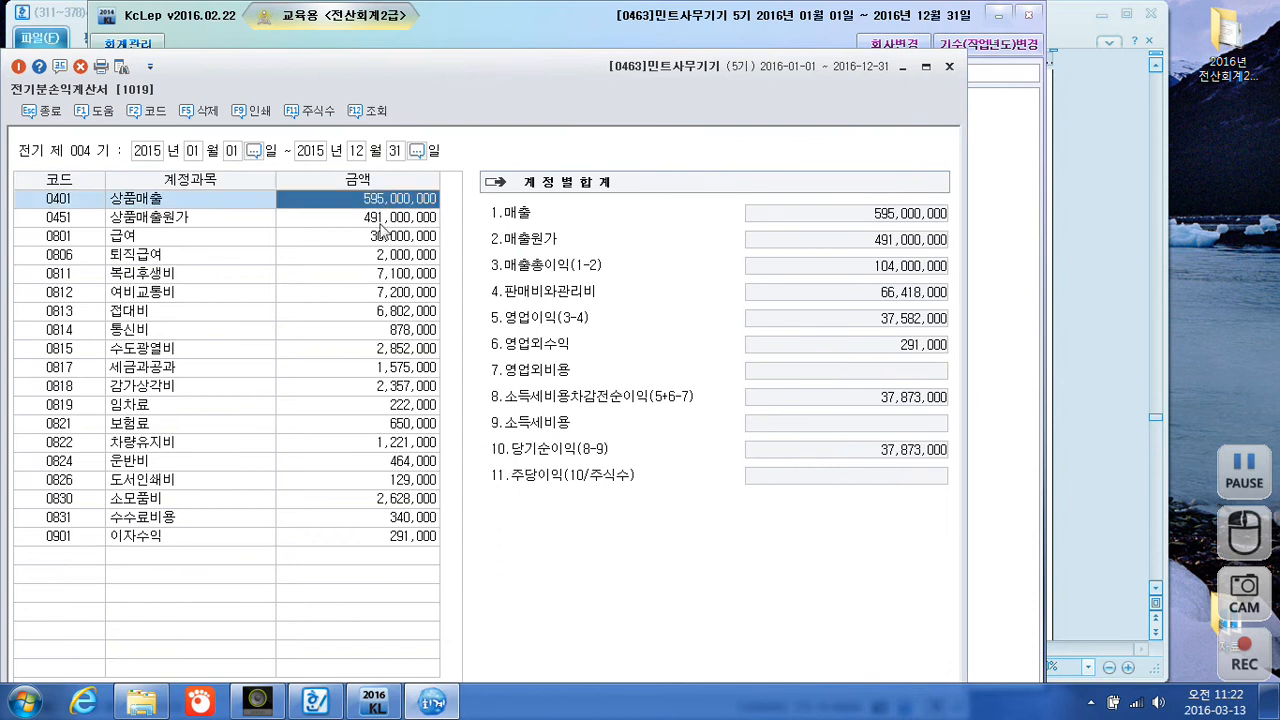
{"action": "left_click", "coordinate": [381, 220]}
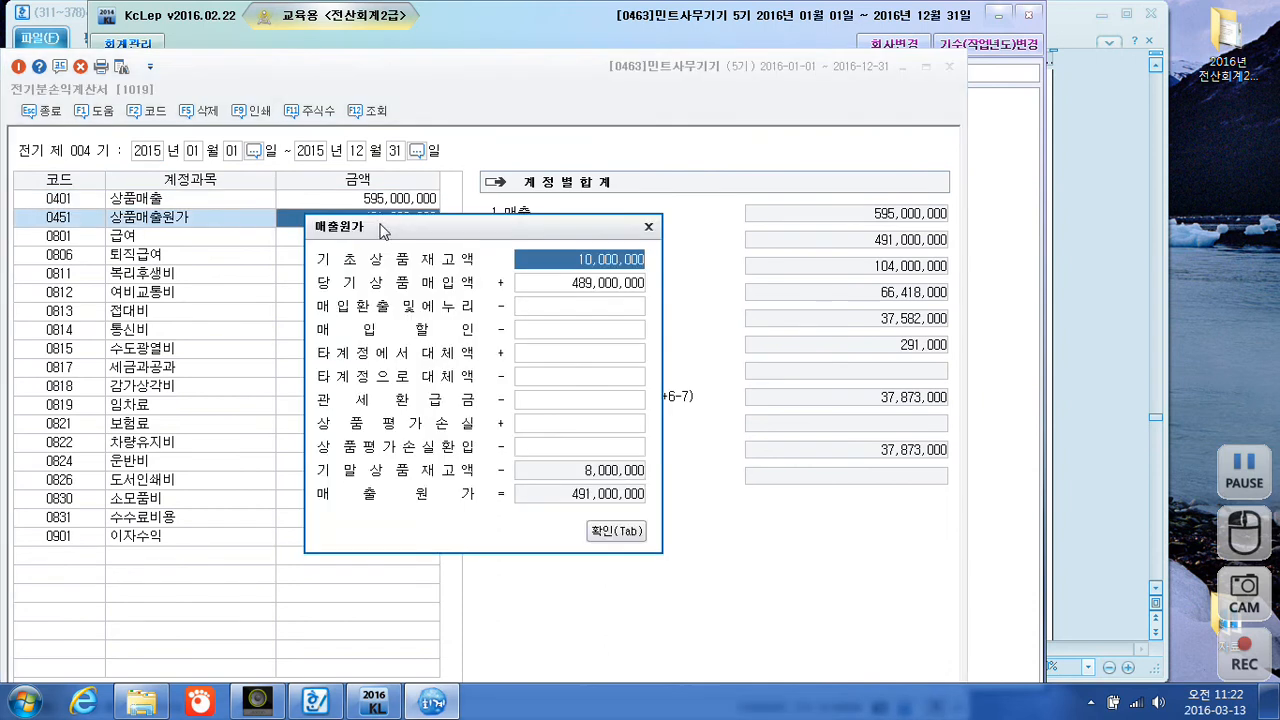
{"action": "left_click", "coordinate": [600, 528]}
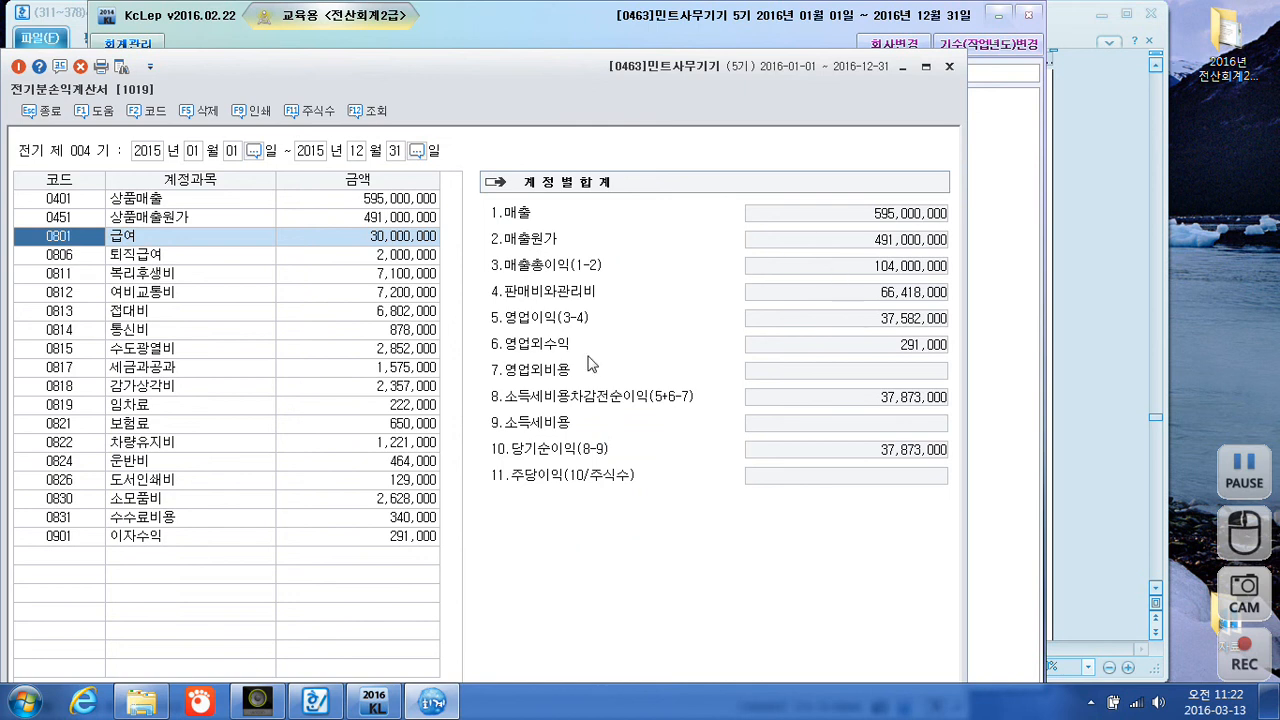
- Draw a short screen pen mark beside the 판매비와관리비 total, and clear the mark
{"action": "key", "text": "F8"}
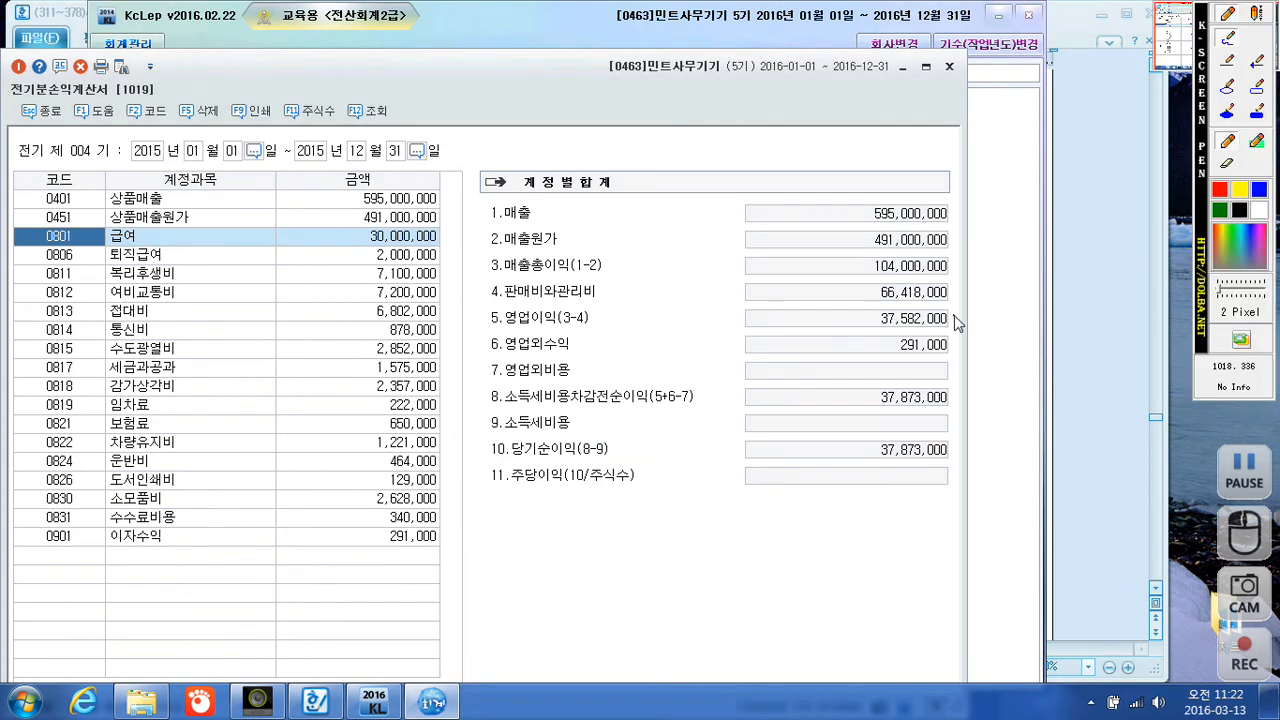
{"action": "mouse_move", "coordinate": [966, 286]}
{"action": "left_mouse_down"}
{"action": "mouse_move", "coordinate": [954, 291]}
{"action": "mouse_move", "coordinate": [966, 296]}
{"action": "left_mouse_up"}
{"action": "key", "text": "Escape"}
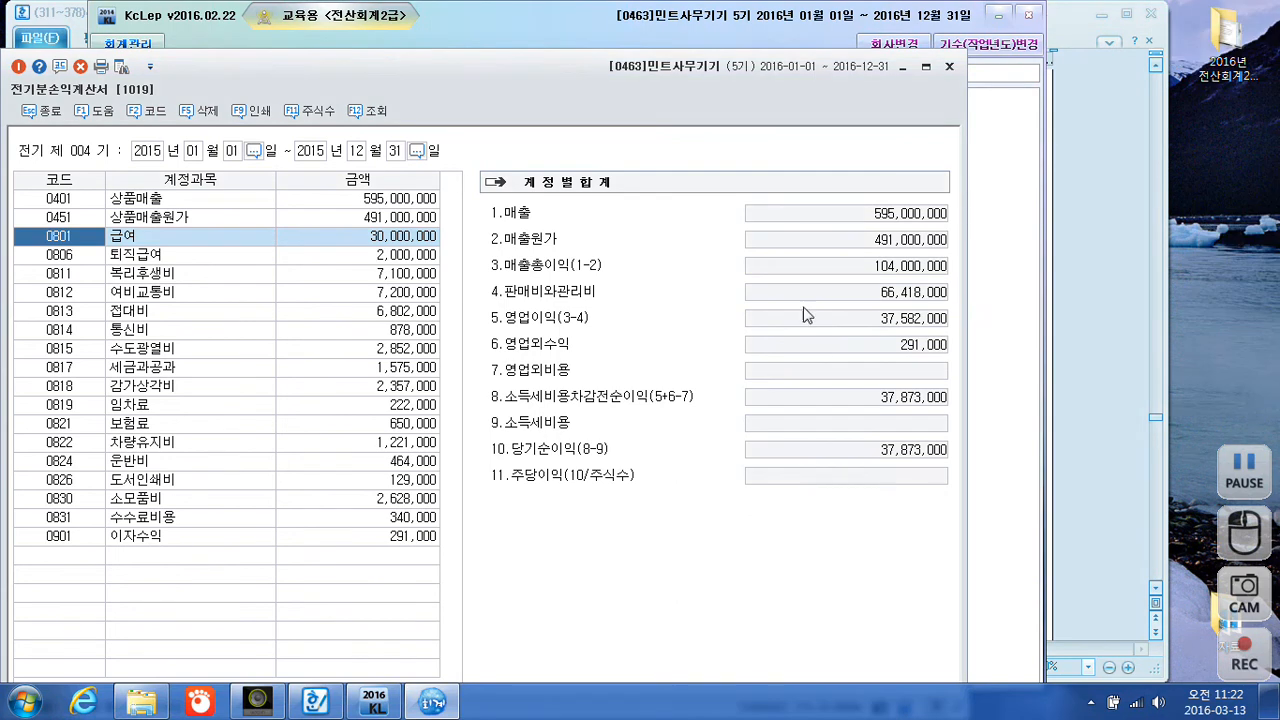
- Check the amounts of the expense accounts row by row, from 0806 퇴직급여 to 0830 소모품비
{"action": "left_click", "coordinate": [409, 256]}
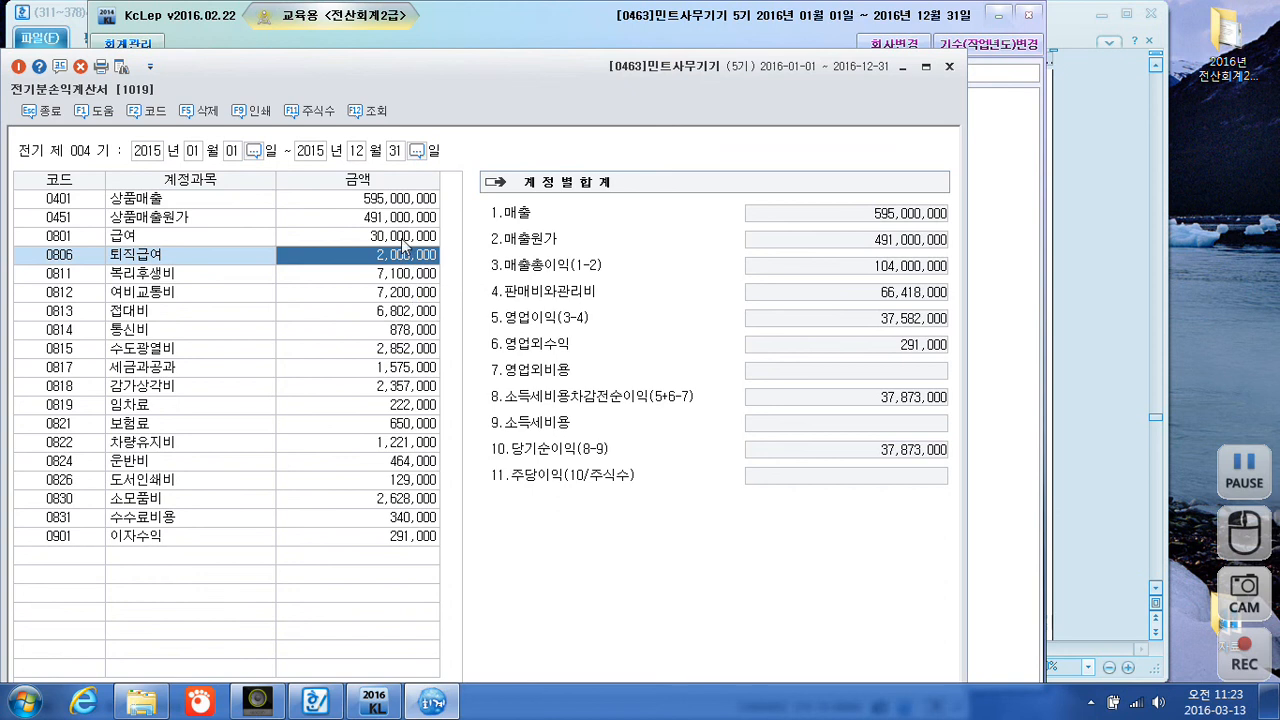
{"action": "left_click", "coordinate": [401, 296]}
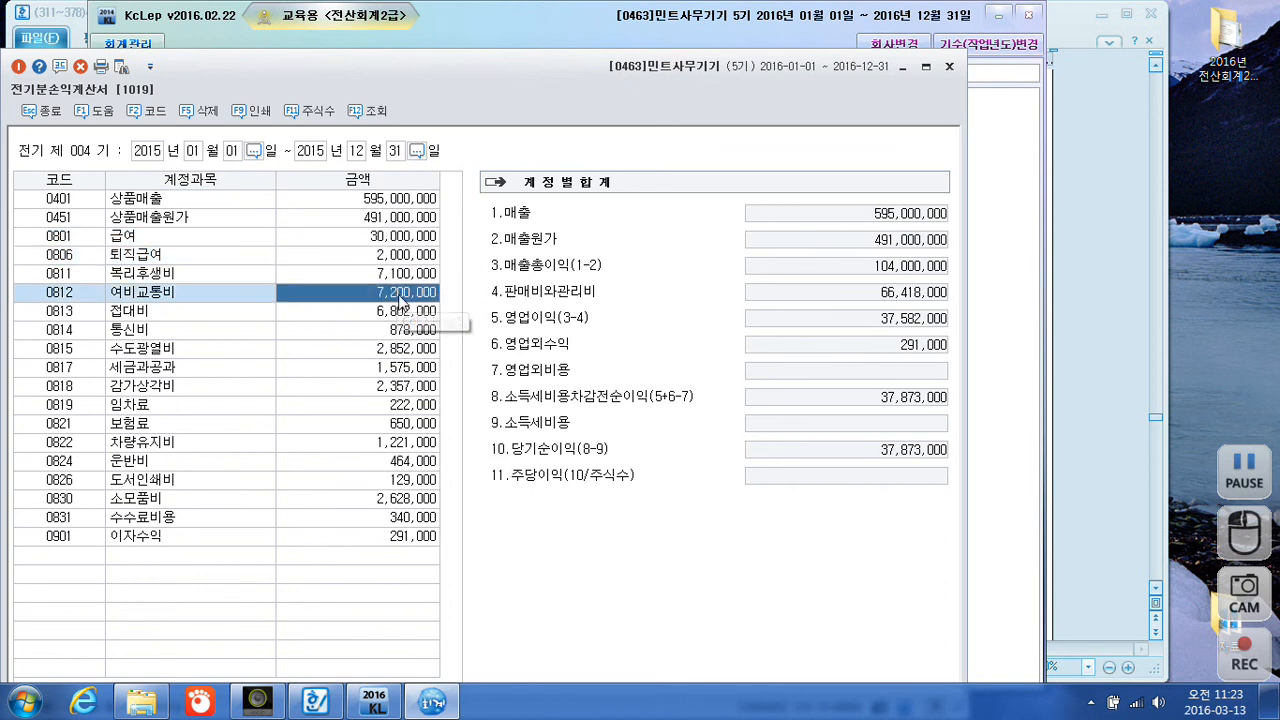
{"action": "left_click", "coordinate": [410, 316]}
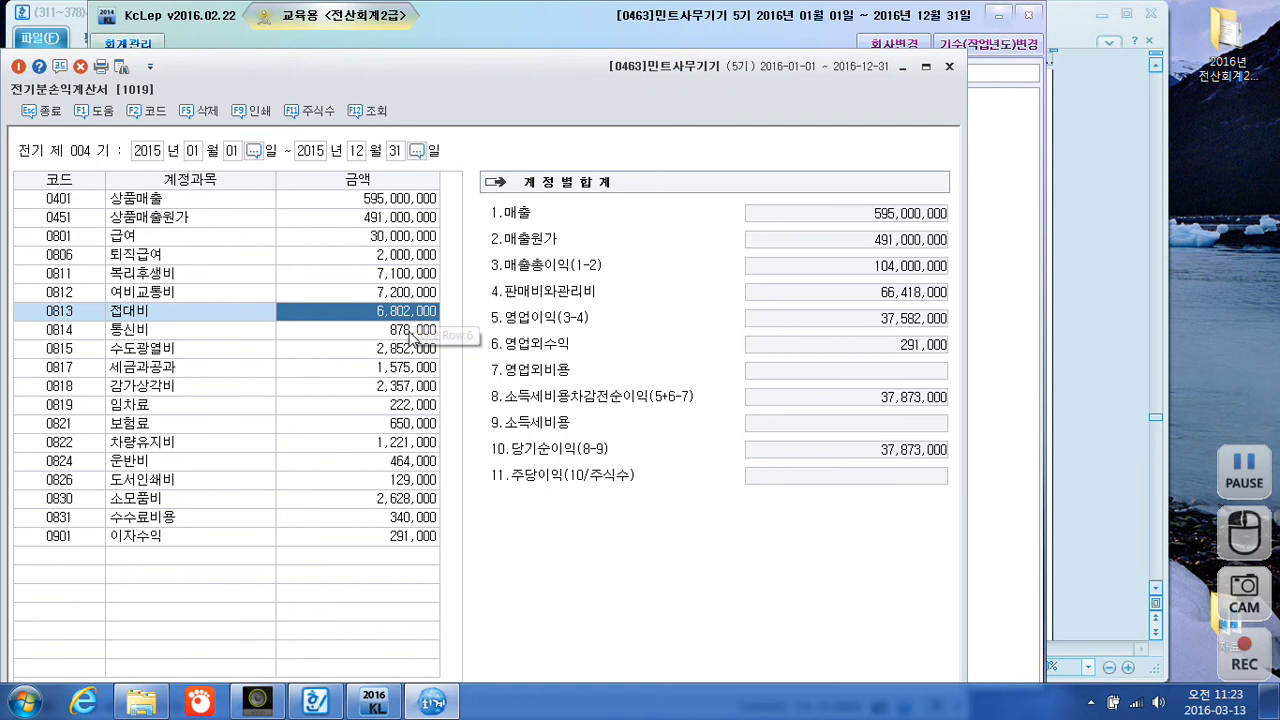
{"action": "left_click", "coordinate": [412, 332]}
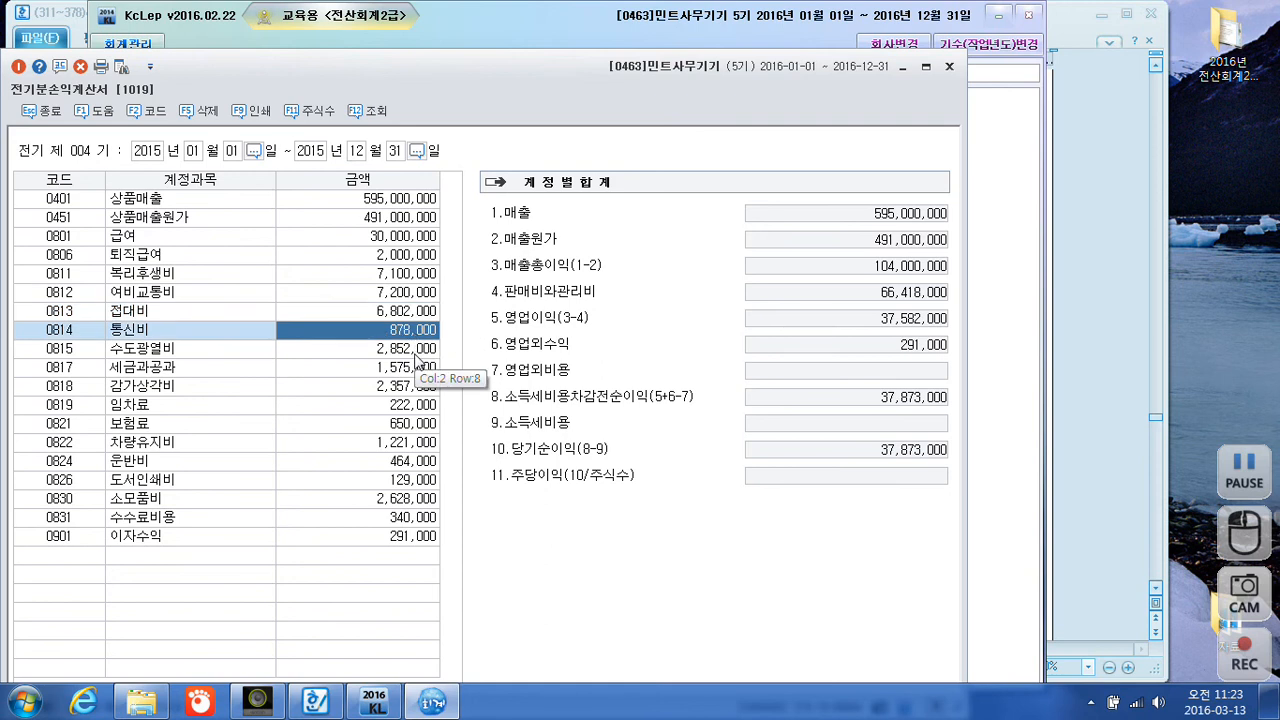
{"action": "left_click", "coordinate": [414, 350]}
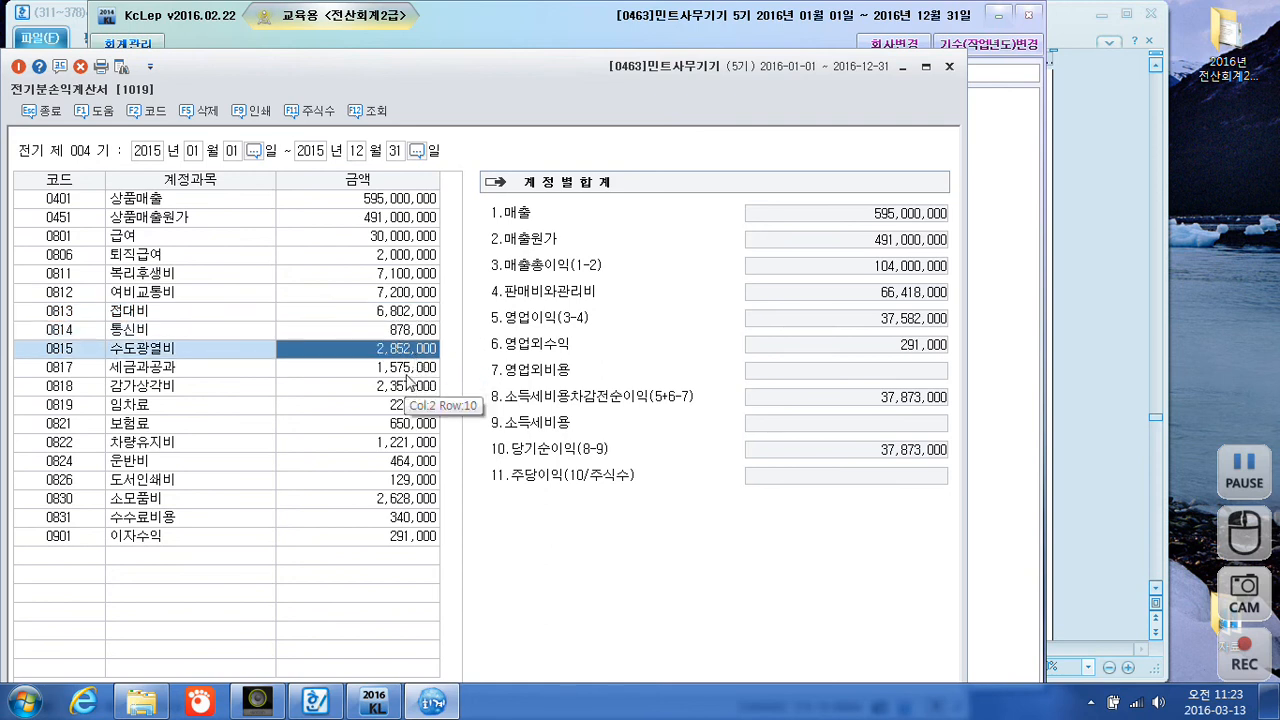
{"action": "left_click", "coordinate": [410, 370]}
{"action": "left_click", "coordinate": [410, 388]}
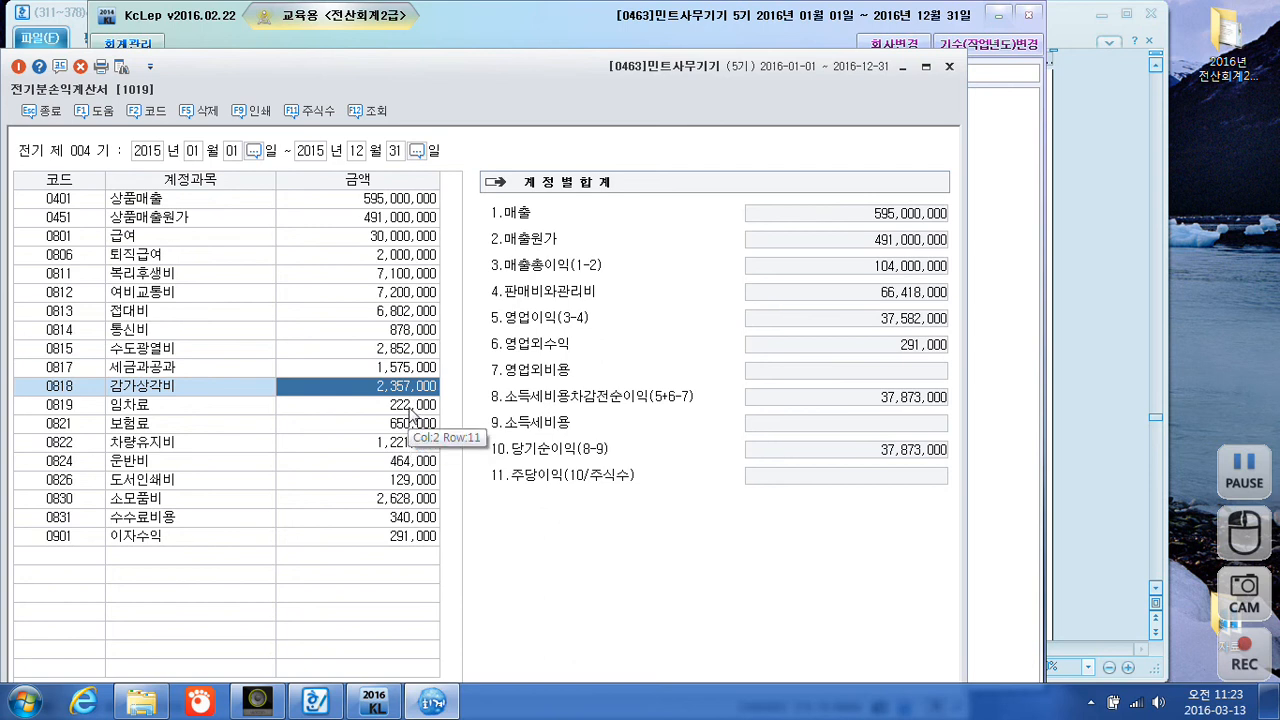
{"action": "left_click", "coordinate": [412, 406]}
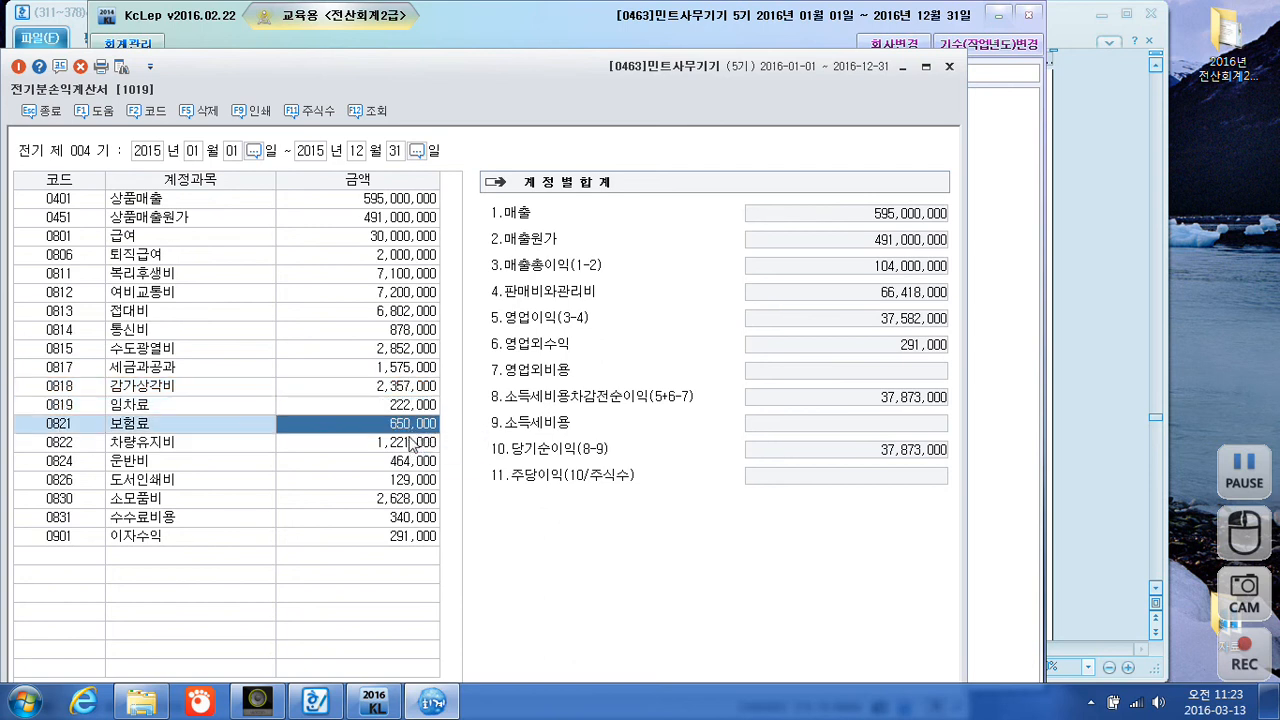
{"action": "left_click", "coordinate": [408, 442]}
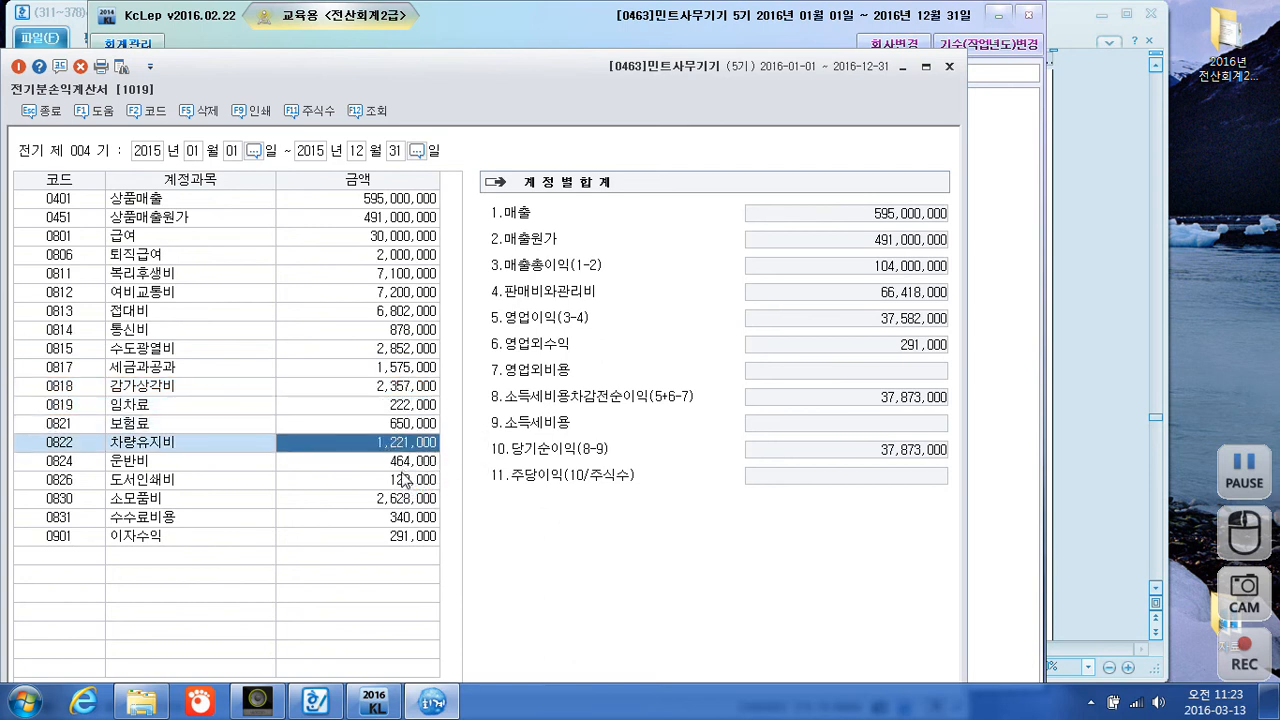
{"action": "left_click", "coordinate": [404, 463]}
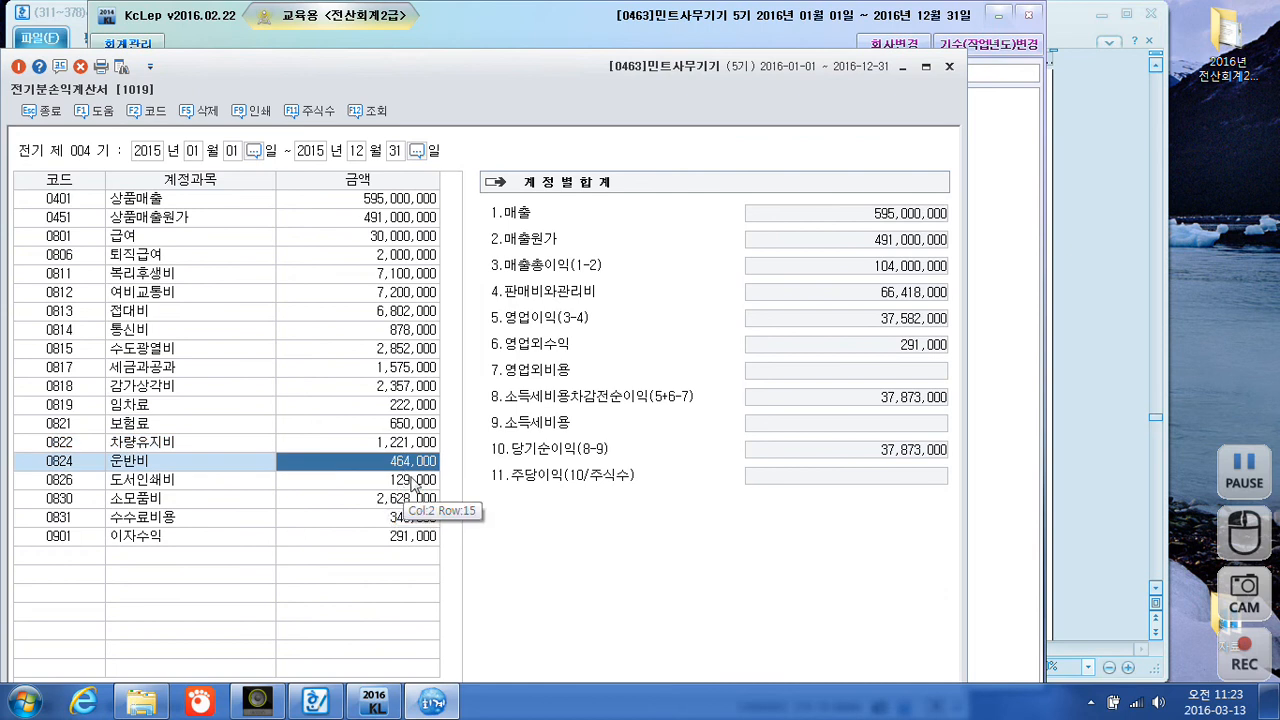
{"action": "left_click", "coordinate": [408, 481]}
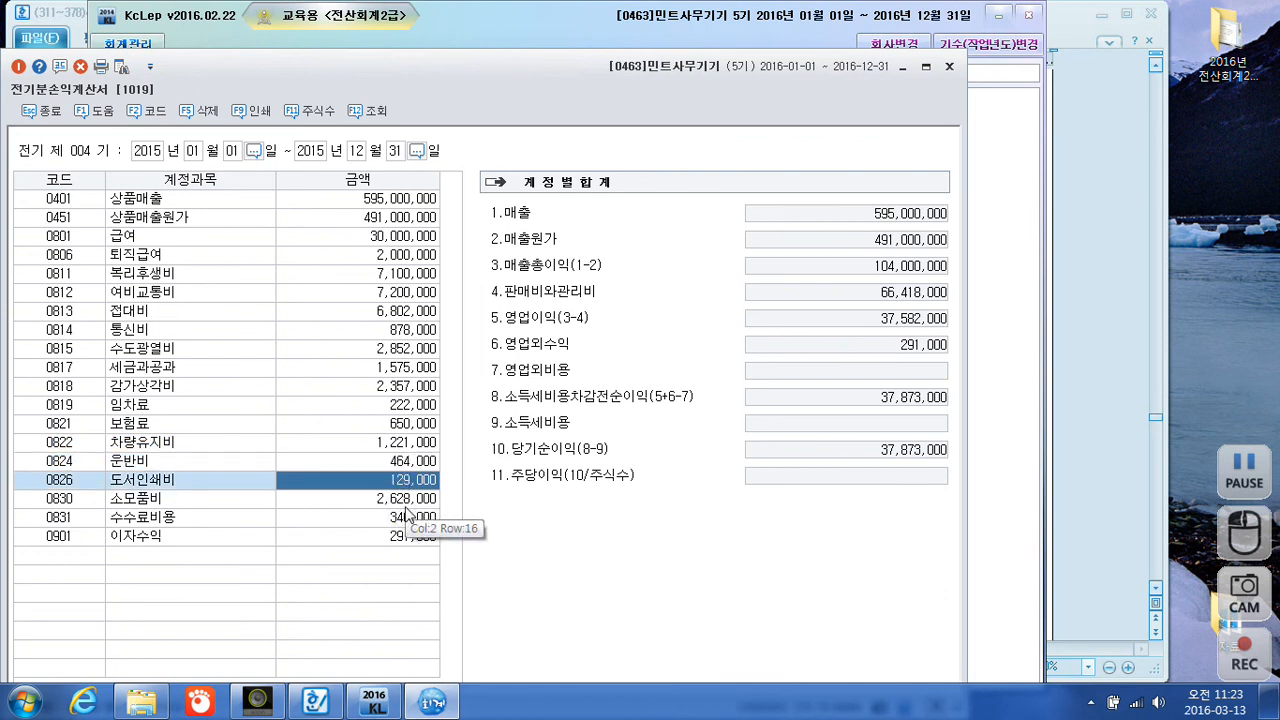
{"action": "left_click", "coordinate": [406, 500]}
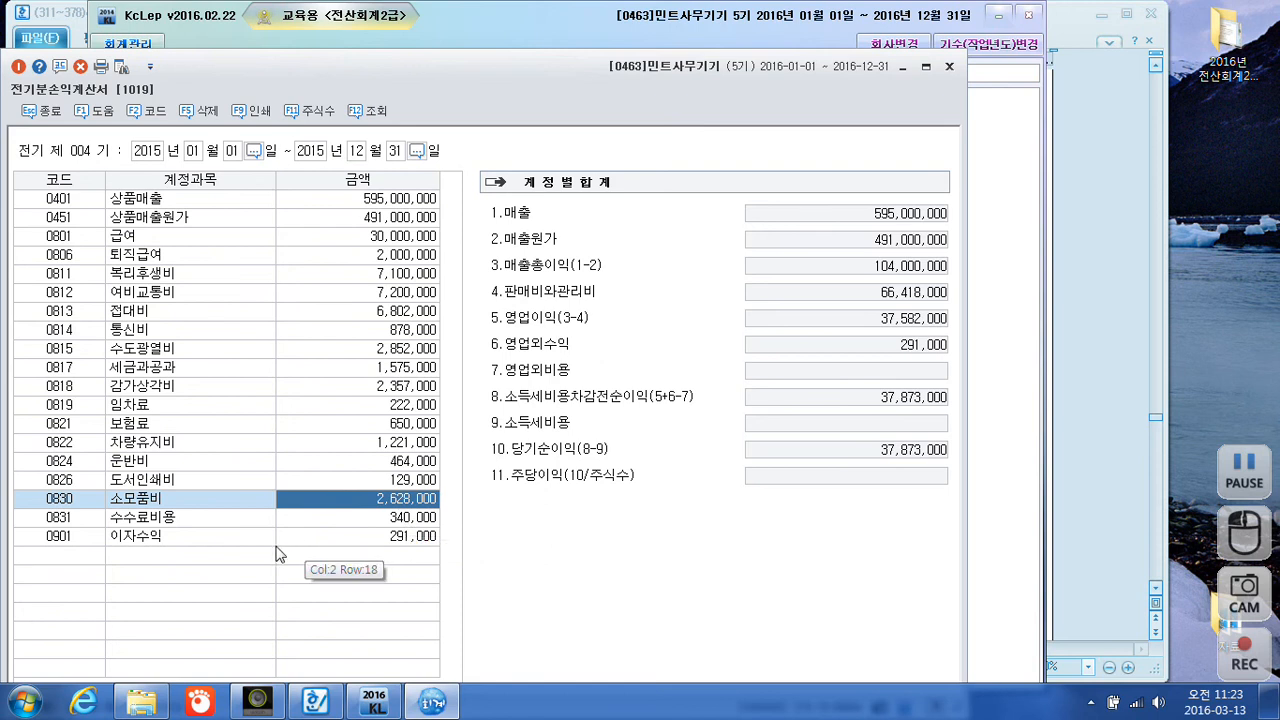
- Try to add account 0831 수수료비용 in the first blank row by searching the account codes for 수수료
{"action": "left_click", "coordinate": [76, 552]}
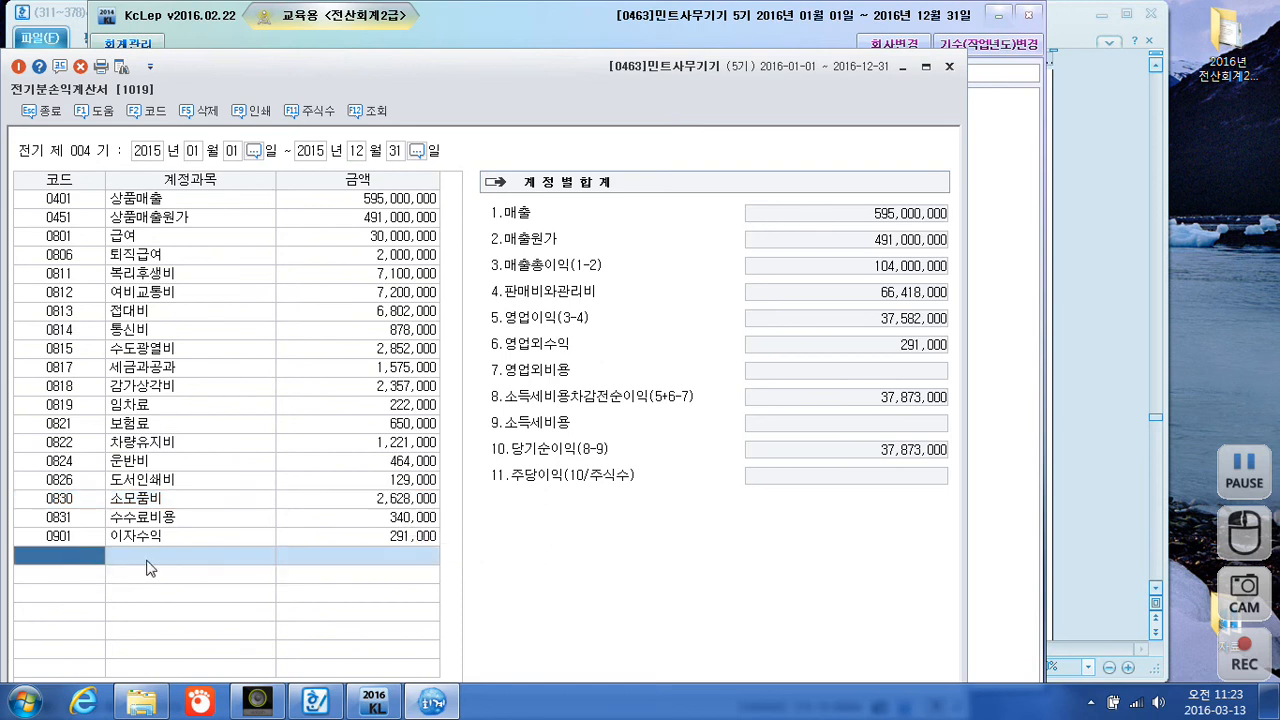
{"action": "type", "text": "수출"}
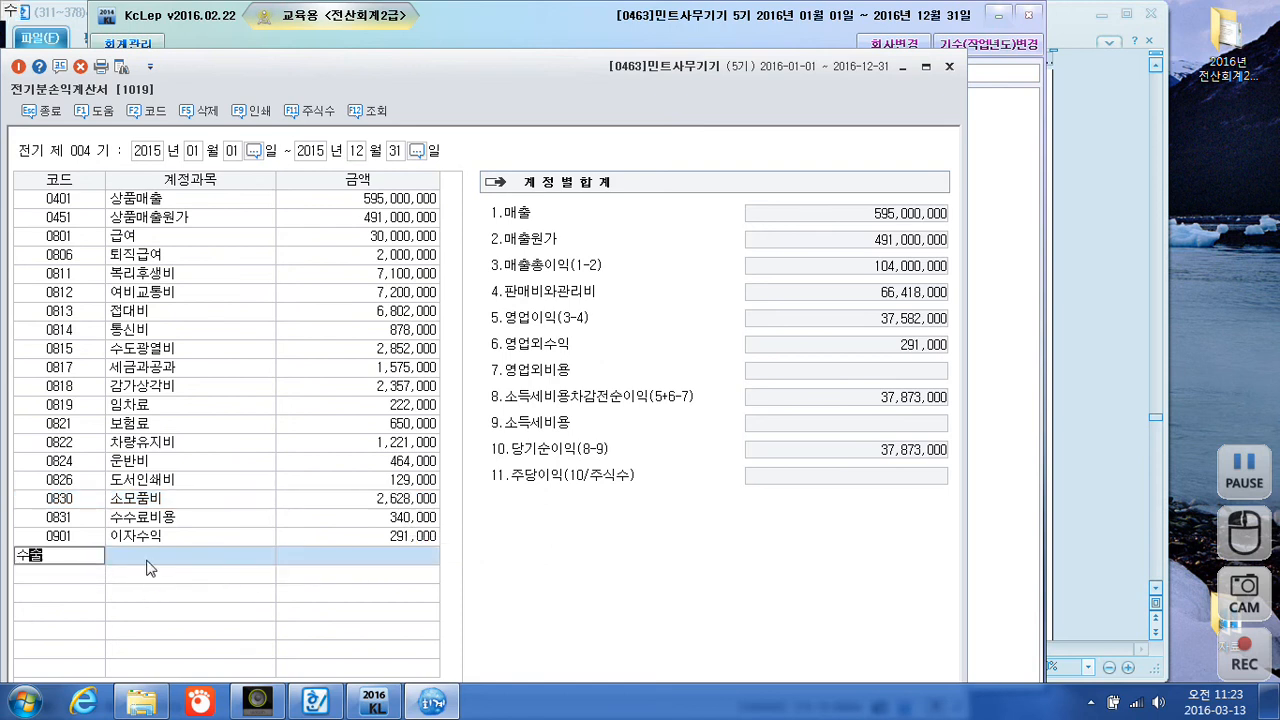
{"action": "type", "text": "료"}
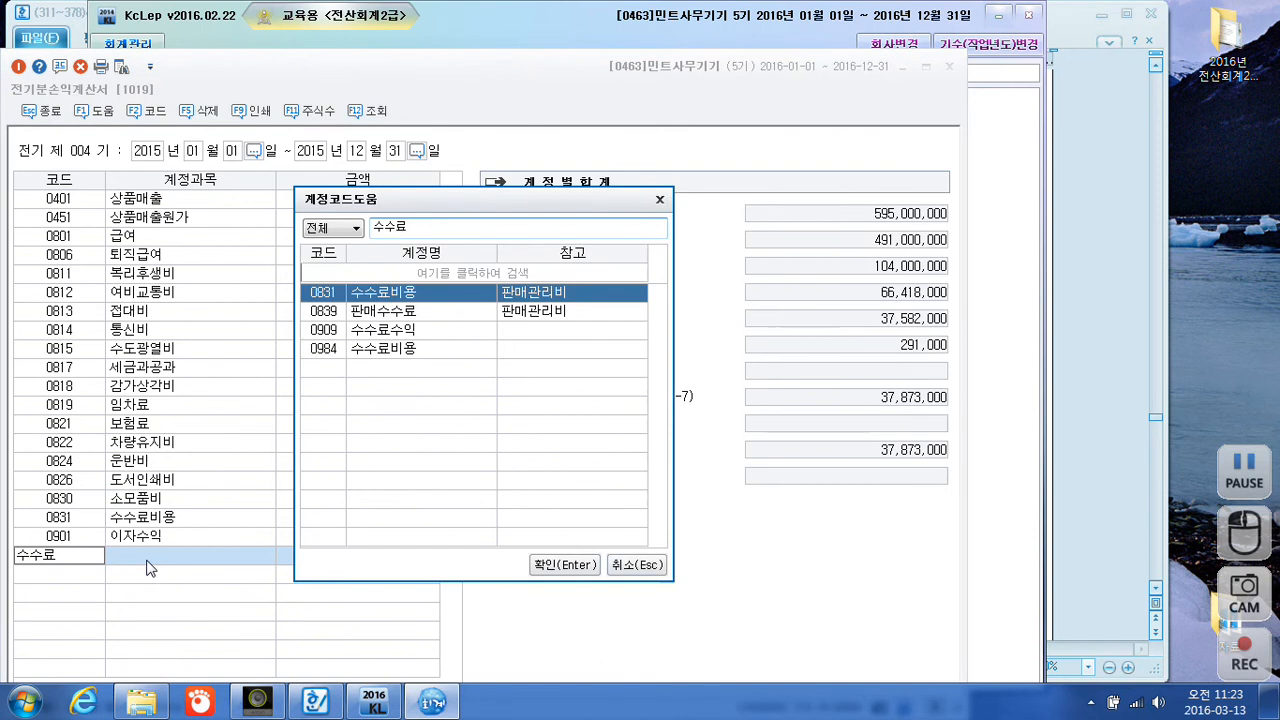
{"action": "key", "text": "Return"}
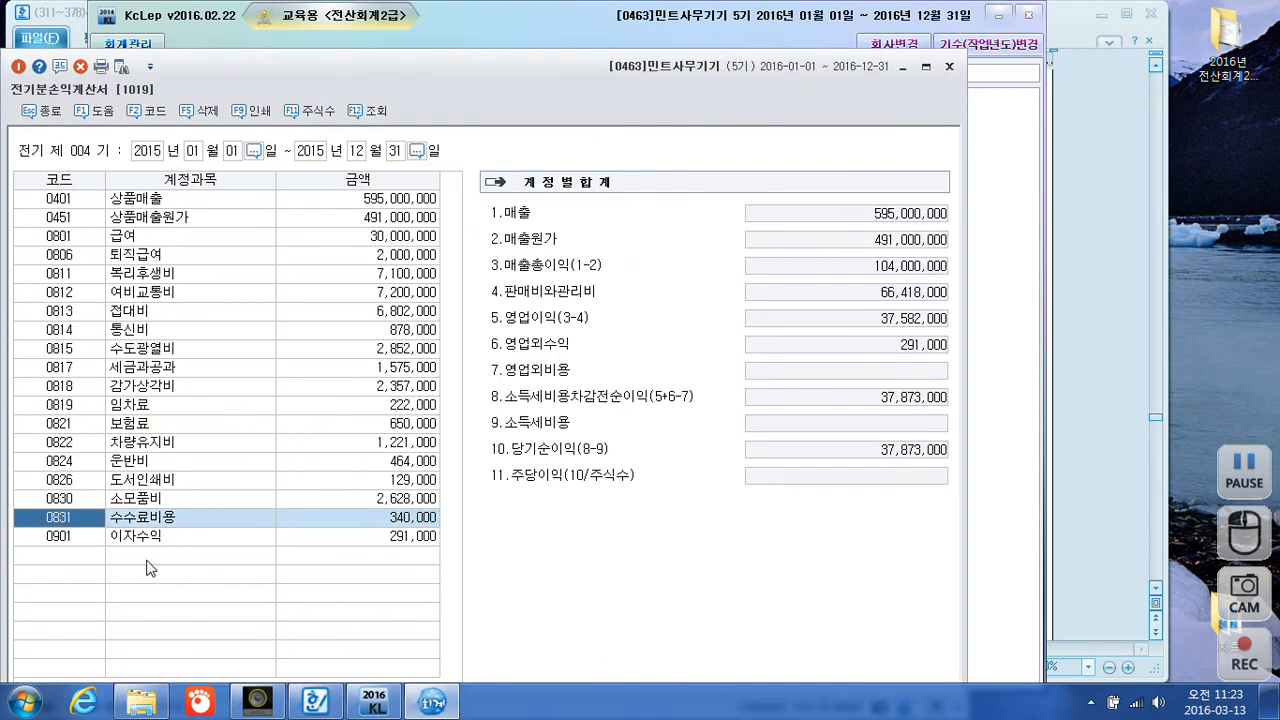
{"action": "type", "text": "340"}
{"action": "key", "text": "Return"}
{"action": "key", "text": "Return"}
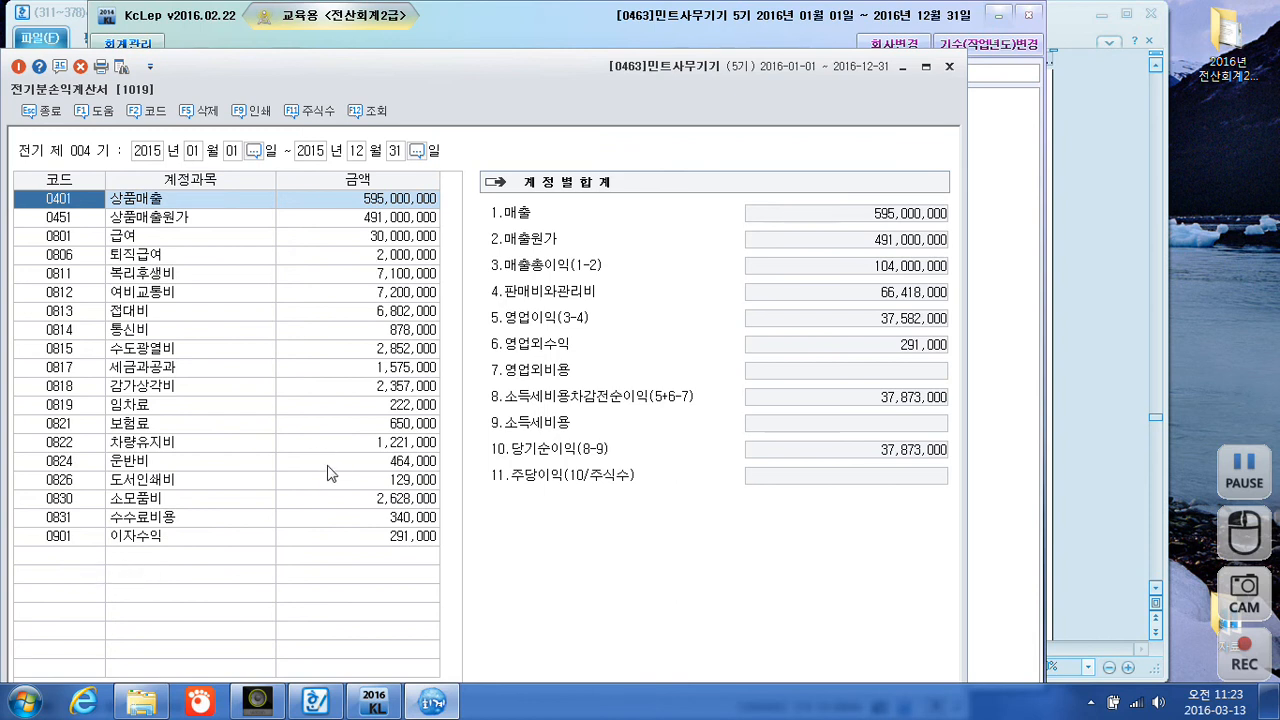
- Add account 0839 판매수수료 in the first blank row by searching the account codes for 수수료, leaving its amount empty
{"action": "left_click", "coordinate": [55, 558]}
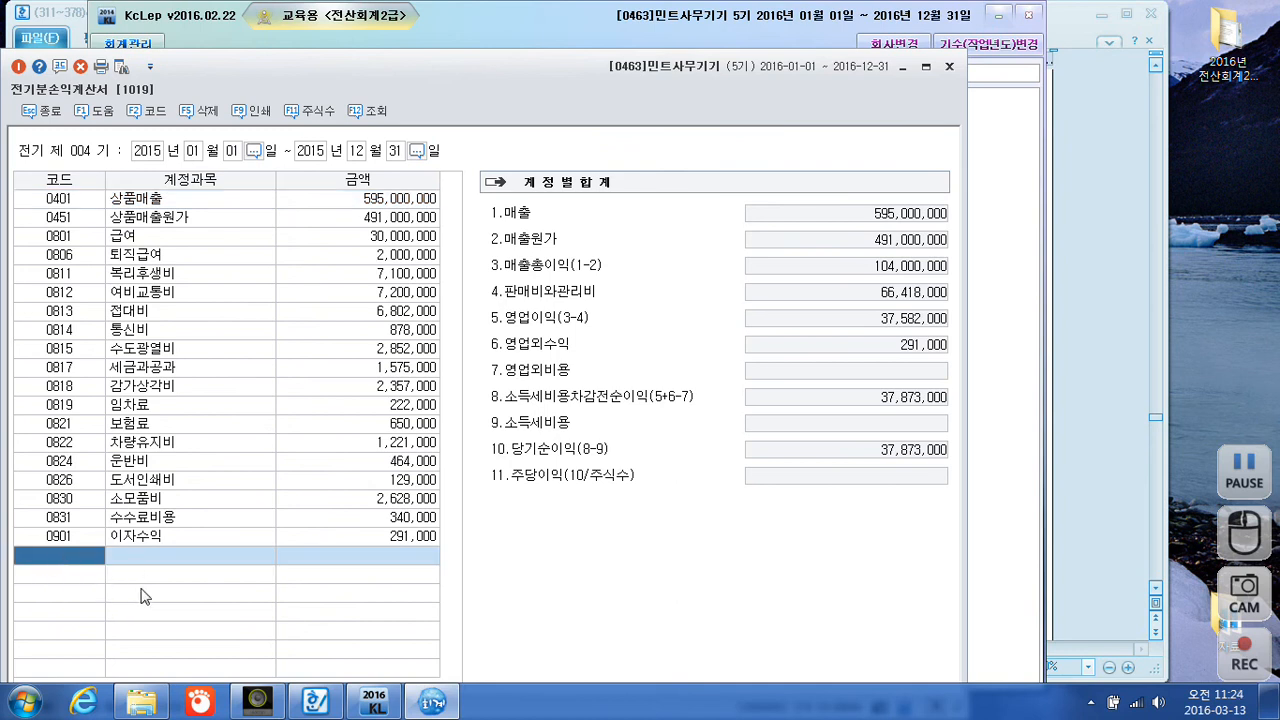
{"action": "type", "text": "ㅅㅜㅅㅜㄹㅛ"}
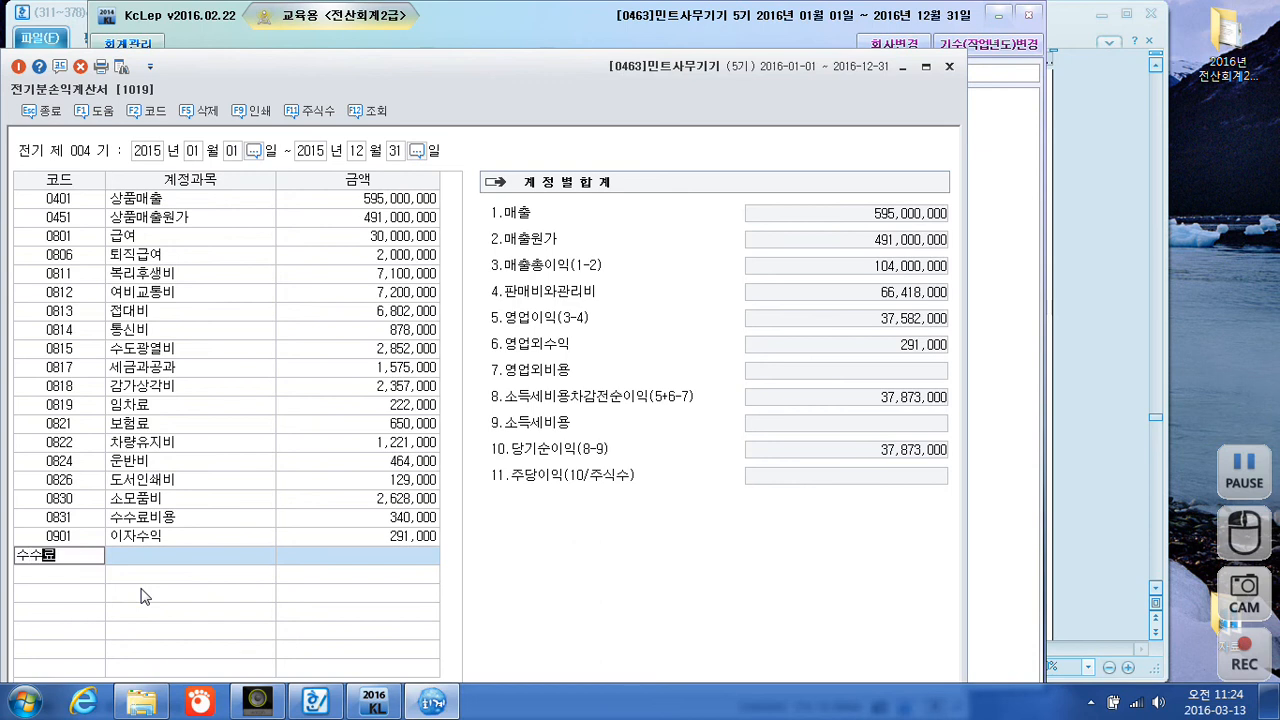
{"action": "key", "text": "Return"}
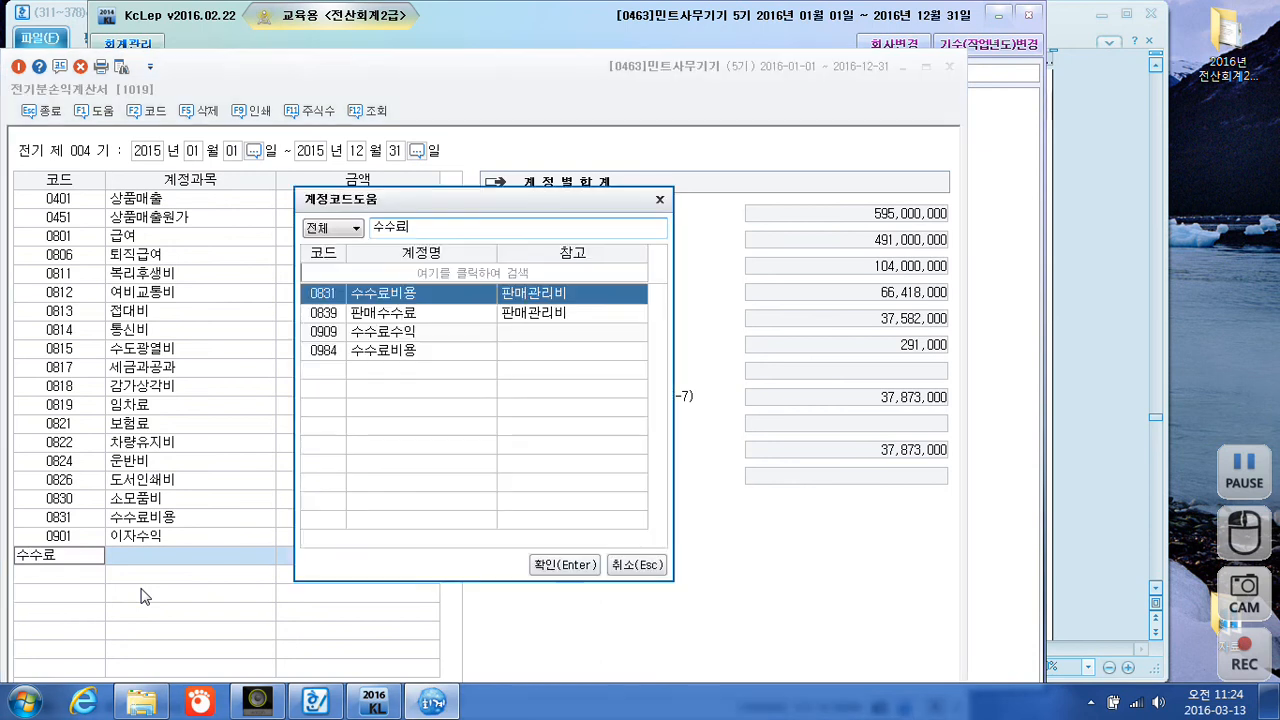
{"action": "left_click", "coordinate": [393, 316]}
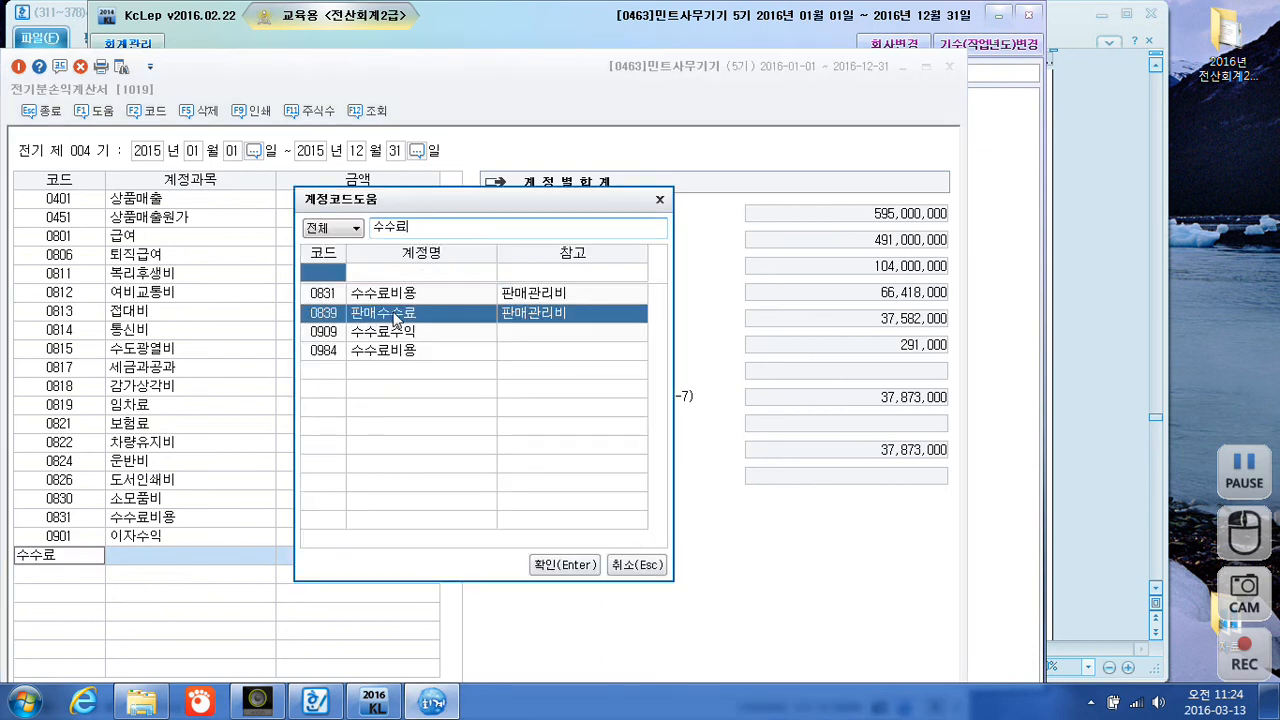
{"action": "left_click", "coordinate": [559, 566]}
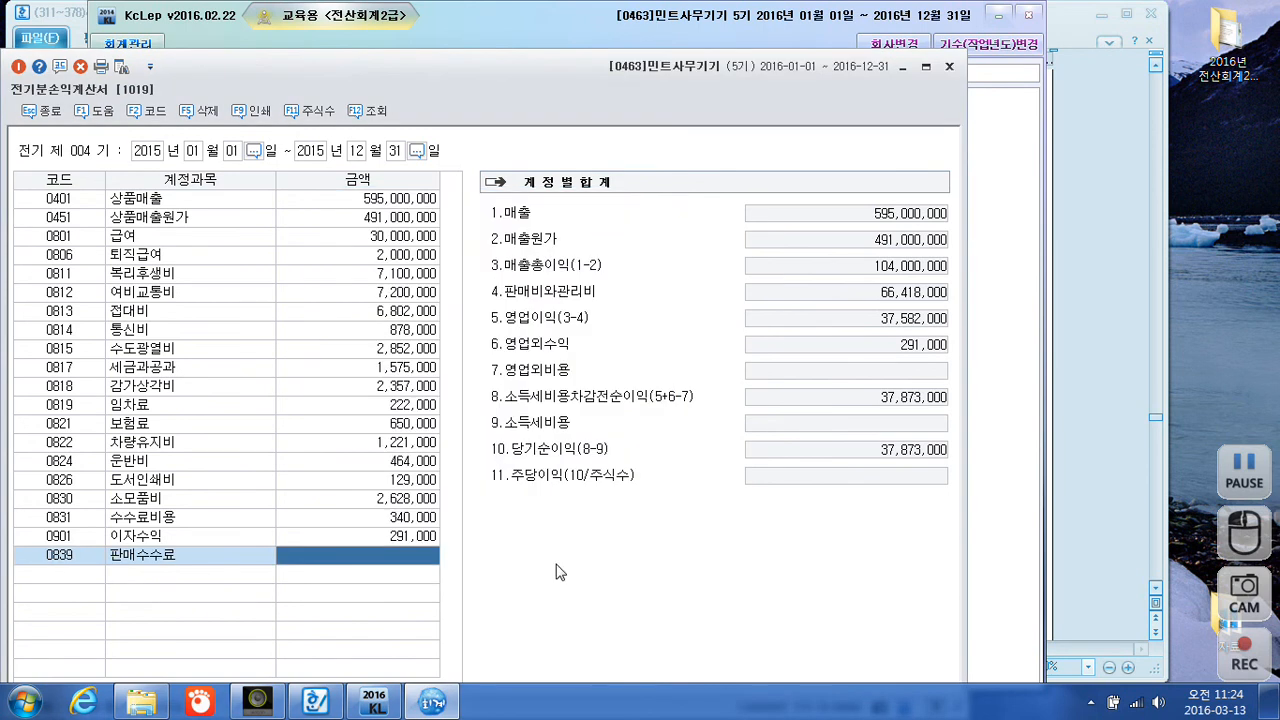
{"action": "left_click", "coordinate": [367, 518]}
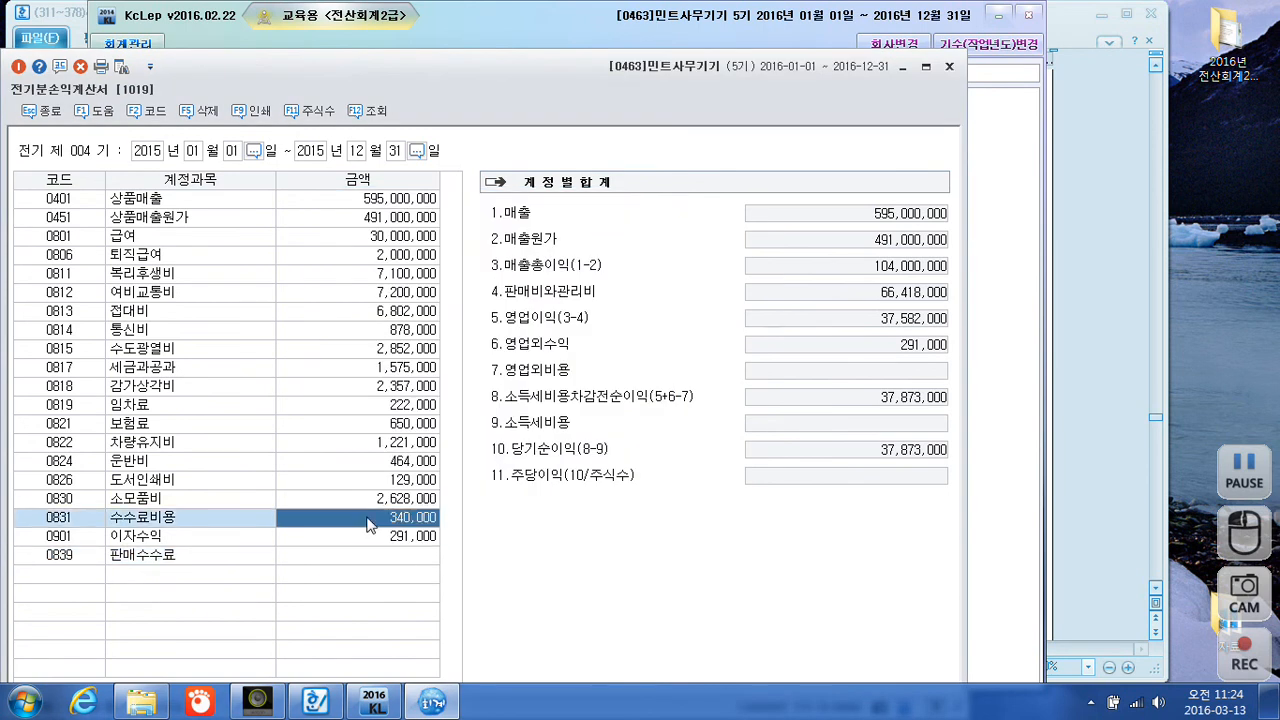
{"action": "left_click", "coordinate": [52, 558]}
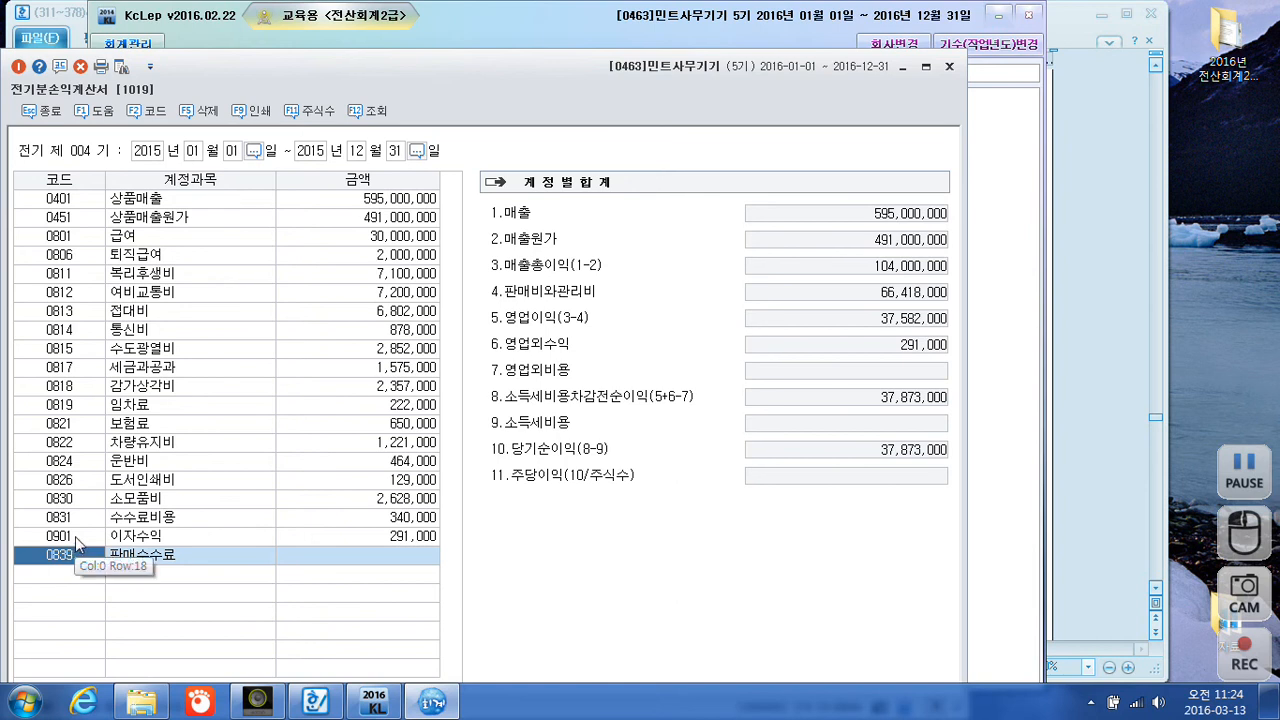
{"action": "key", "text": "Return"}
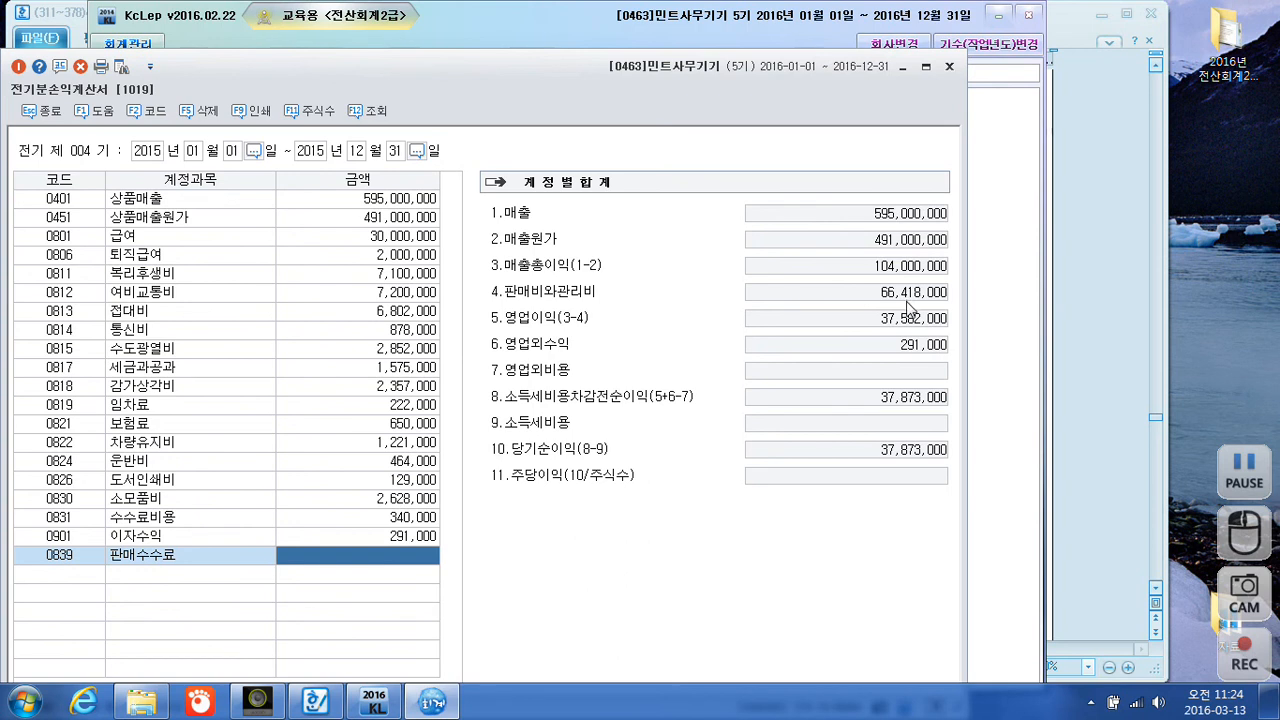
- Set the amount of 0815 수도광열비 to 2,582,000
{"action": "left_click", "coordinate": [420, 352]}
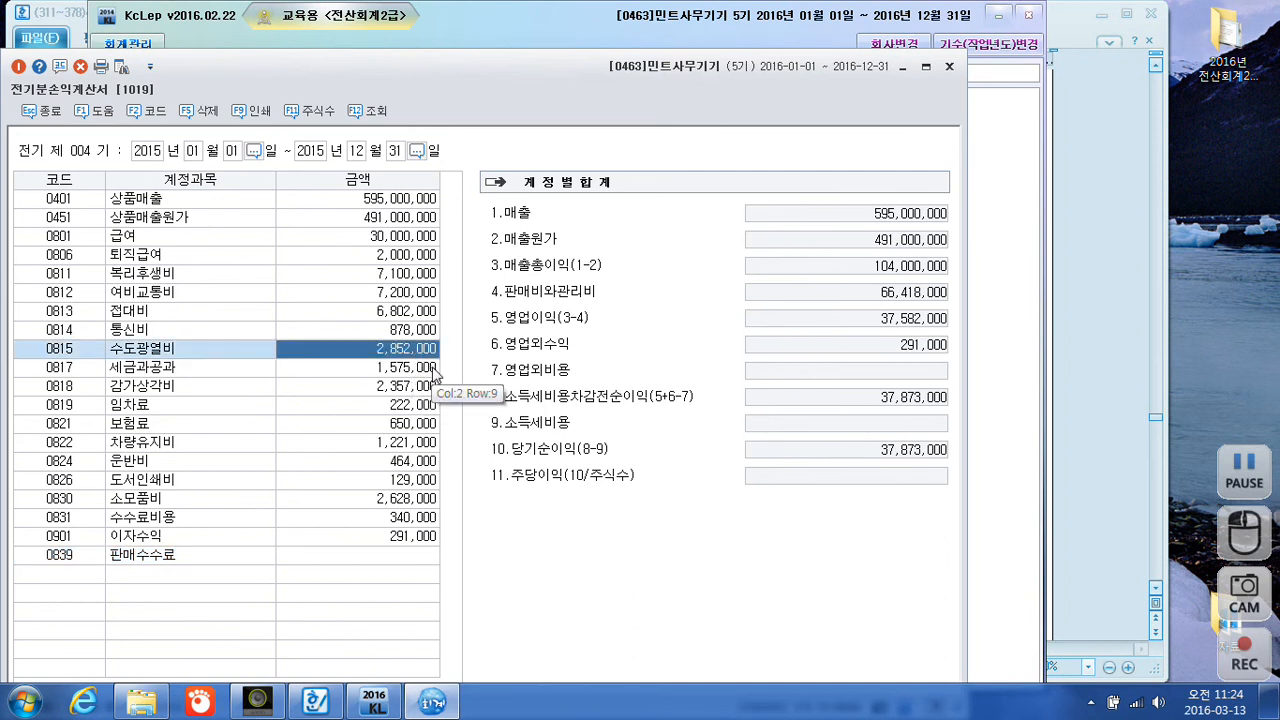
{"action": "type", "text": "2,582,000"}
{"action": "key", "text": "Return"}
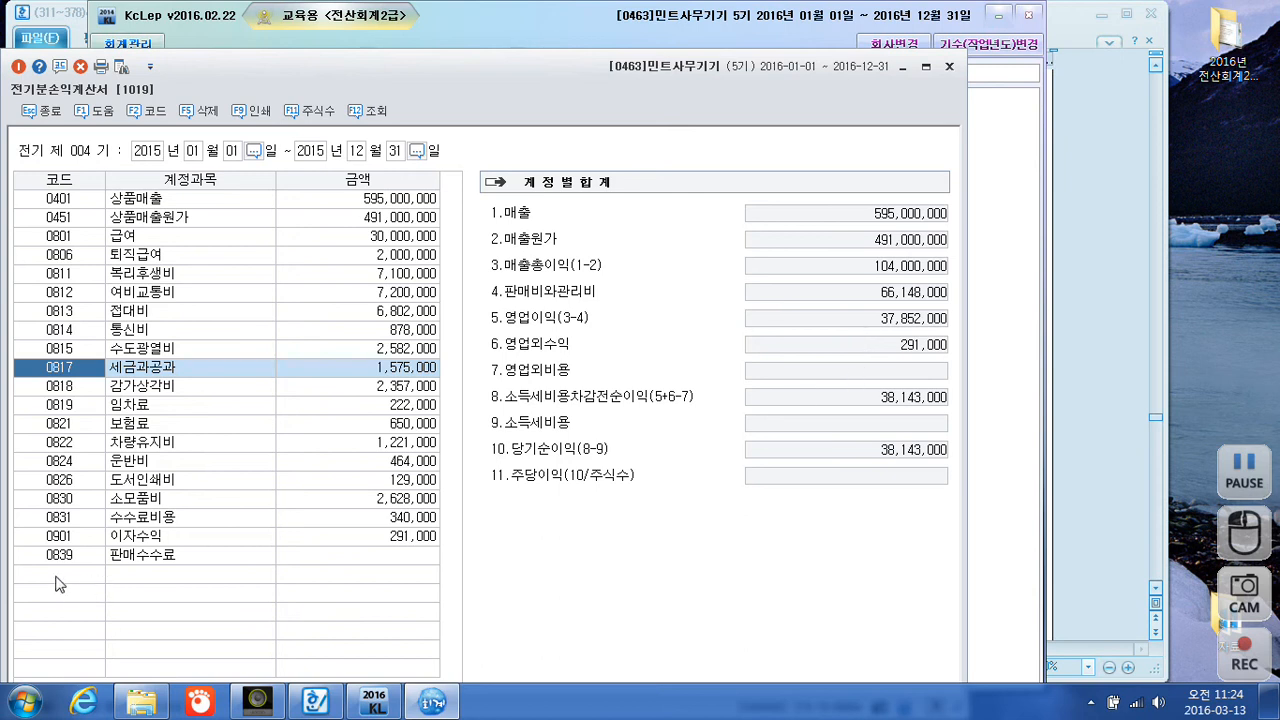
{"action": "left_click", "coordinate": [172, 386]}
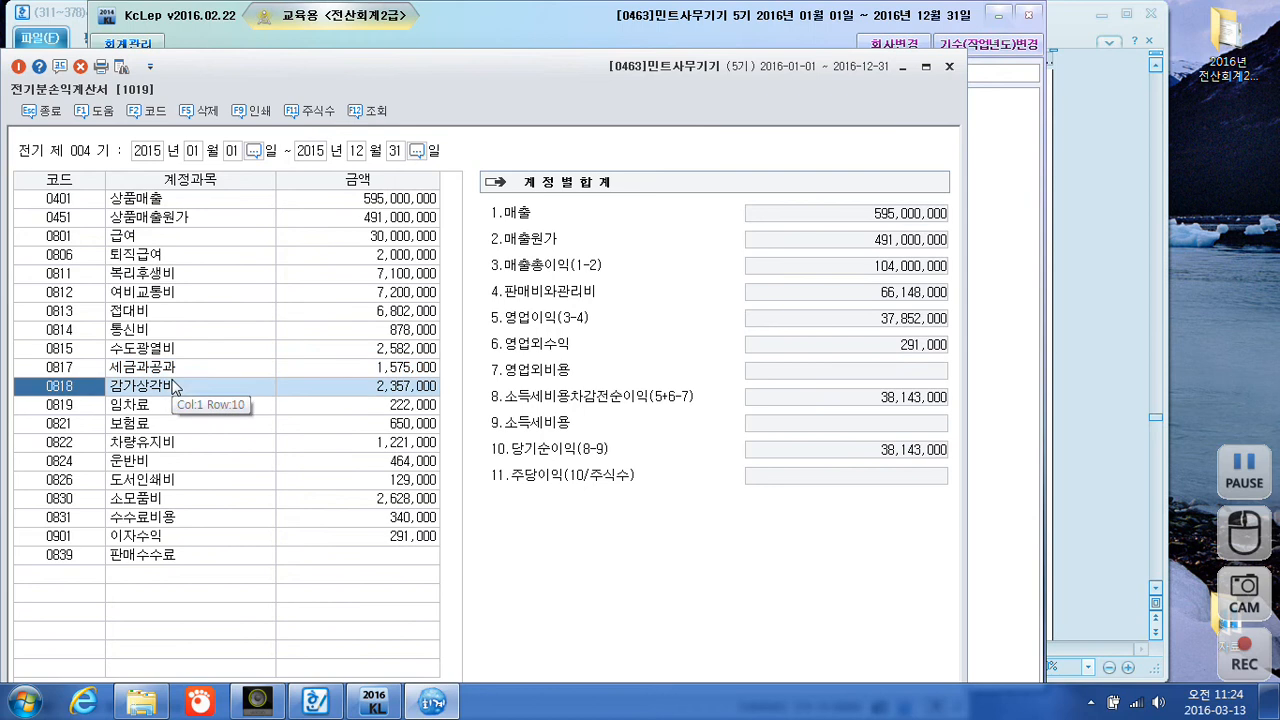
- Replace the 0839 판매수수료 row with account 0951 이자비용, enter 5,623,000 as its amount, and close the prior-period income statement
{"action": "left_click", "coordinate": [70, 560]}
{"action": "type", "text": "이자"}
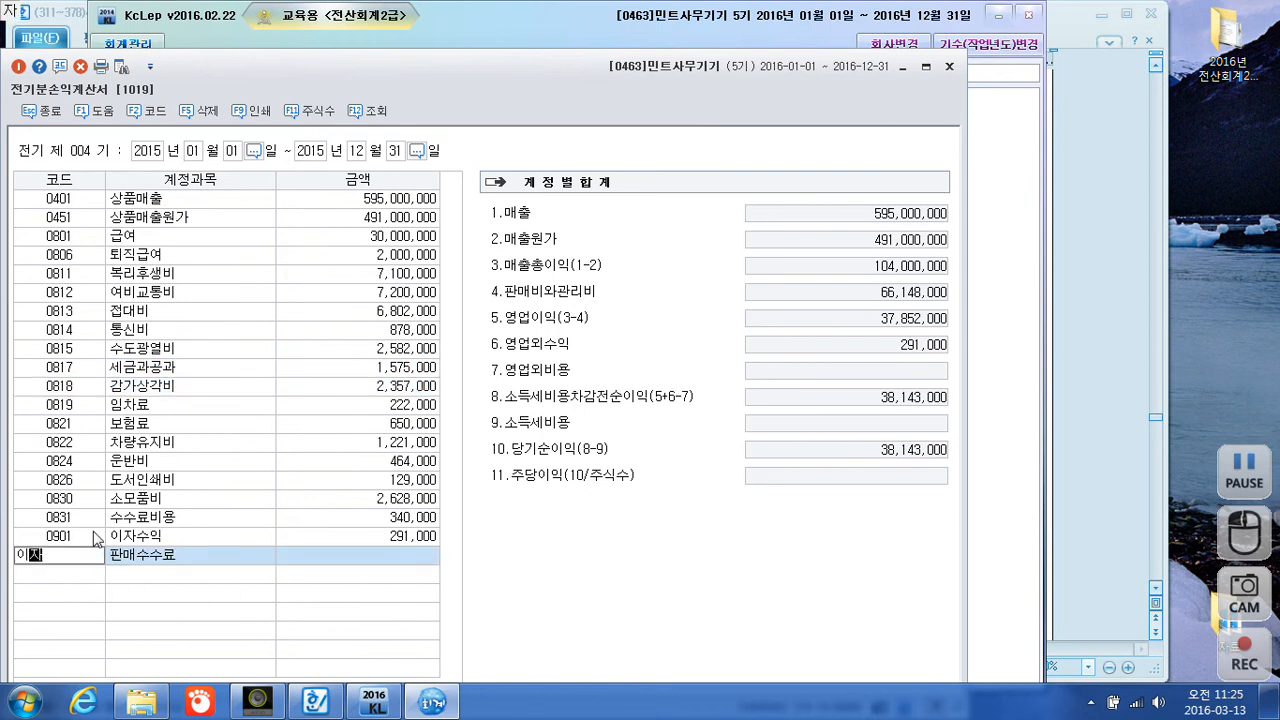
{"action": "key", "text": "Return"}
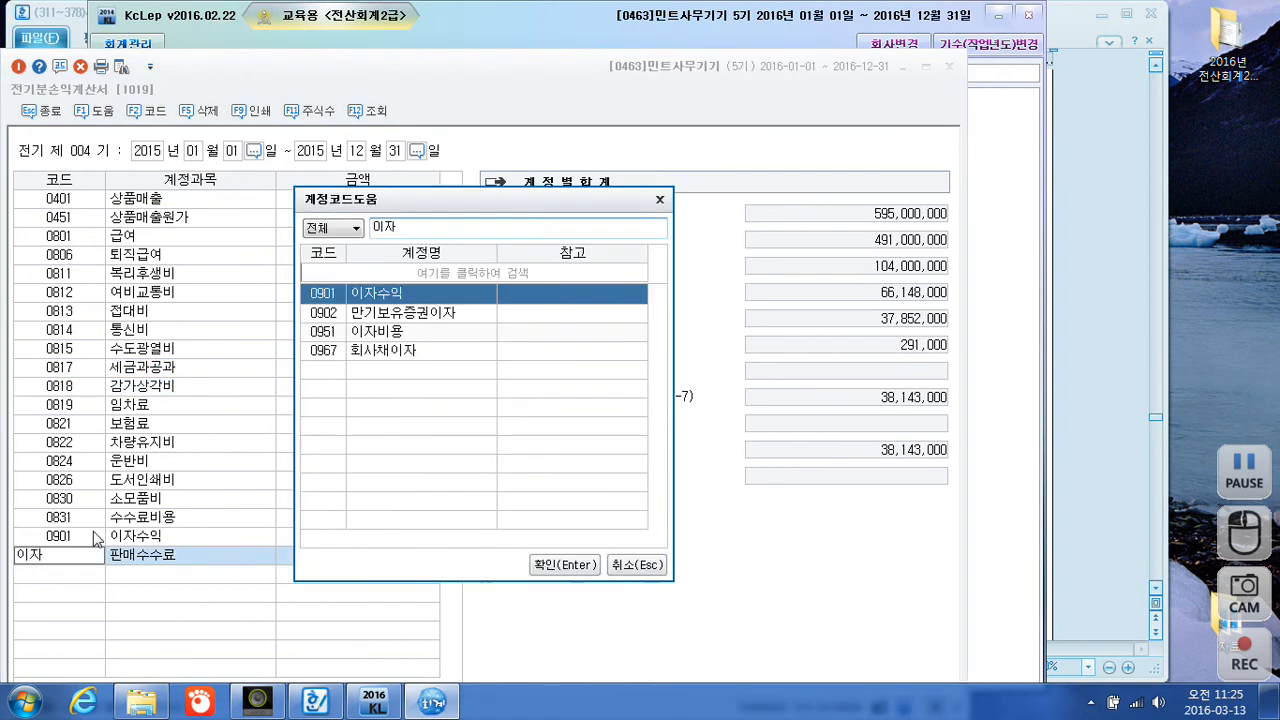
{"action": "key", "text": "Down"}
{"action": "key", "text": "Down"}
{"action": "key", "text": "Return"}
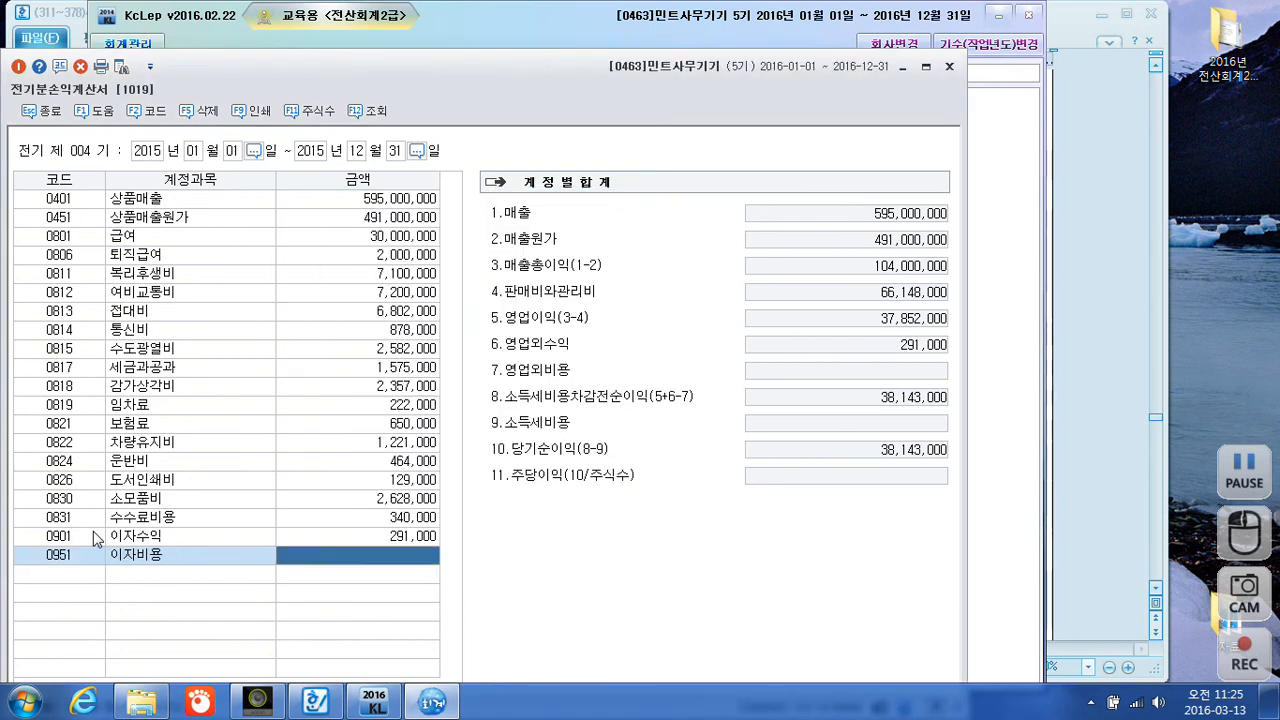
{"action": "type", "text": "5623000"}
{"action": "key", "text": "Return"}
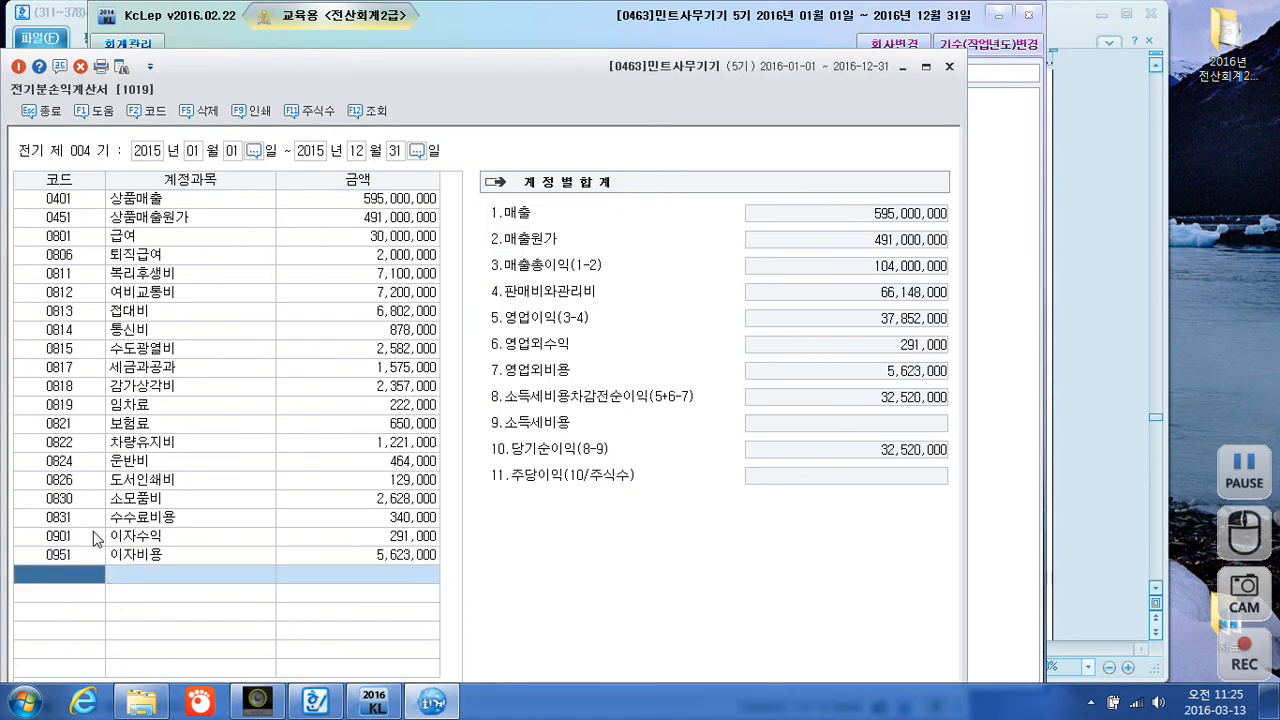
{"action": "left_click", "coordinate": [950, 68]}
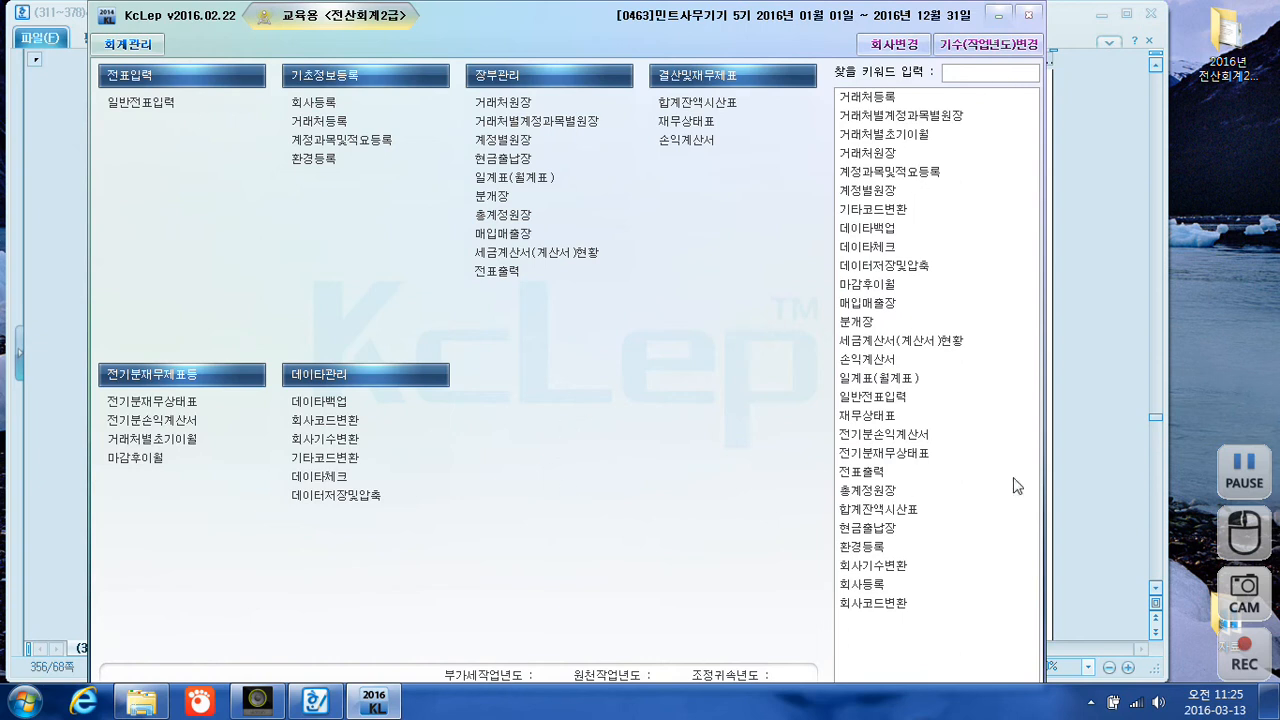
- Read item [1] of 문제3 in the exam document and open 거래처별초기이월 in KcLep
{"action": "left_click", "coordinate": [1085, 458]}
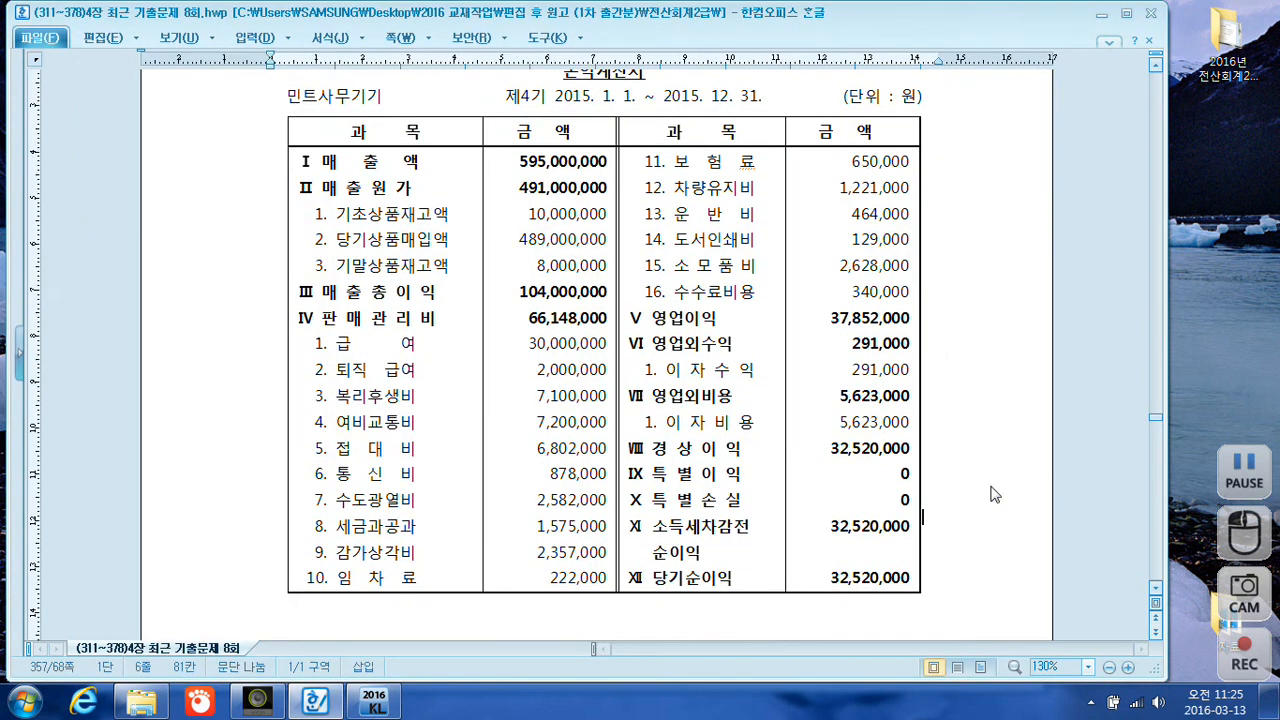
{"action": "scroll", "coordinate": [870, 446], "scroll_direction": "down", "scroll_amount": 5}
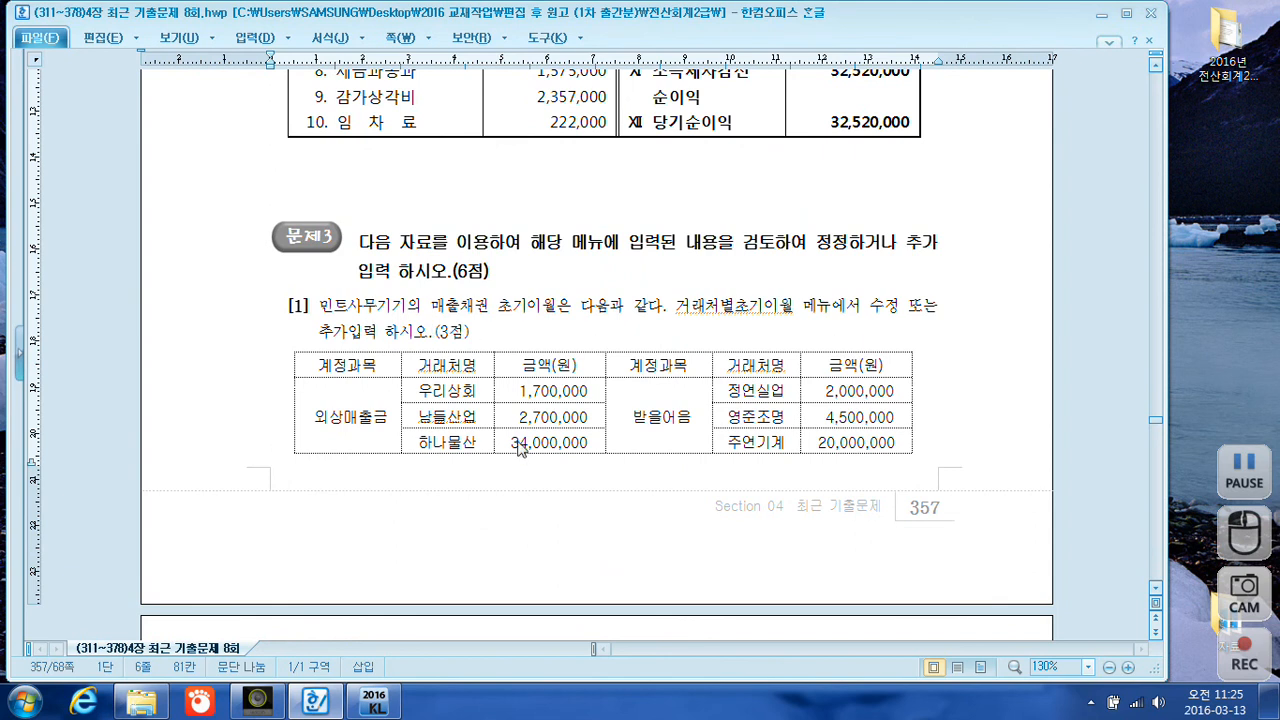
{"action": "left_click", "coordinate": [375, 703]}
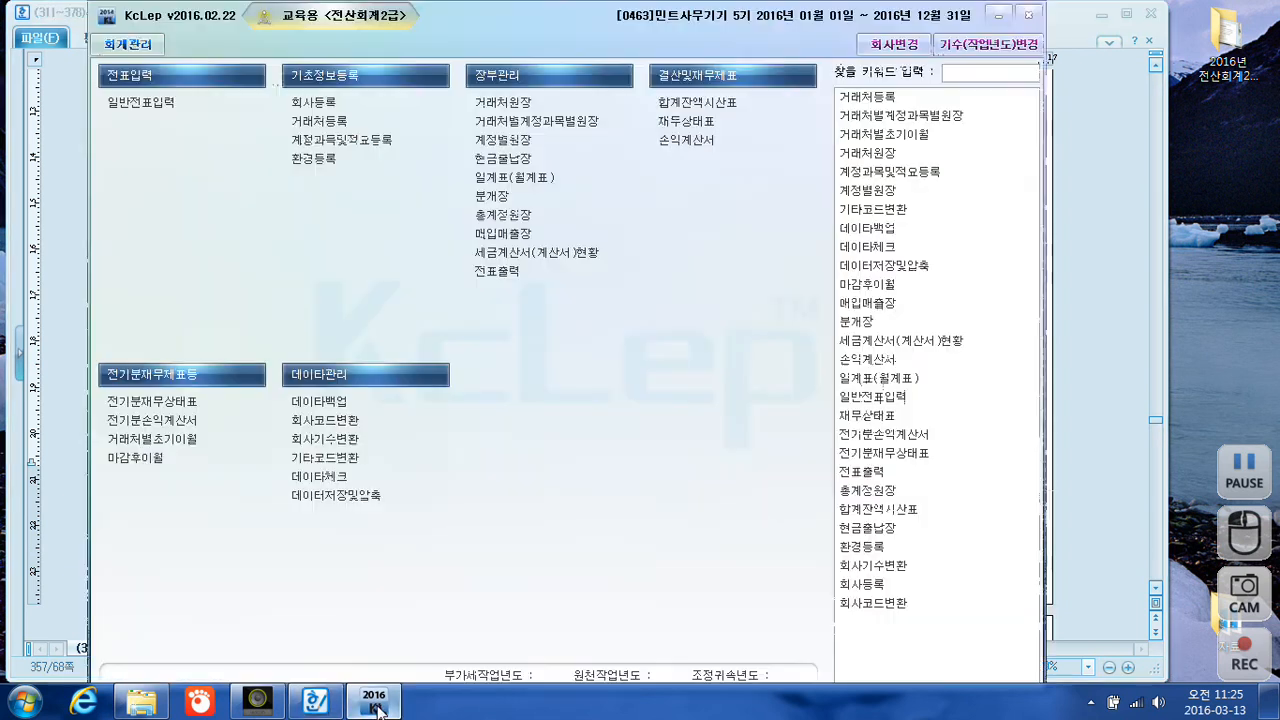
{"action": "left_click", "coordinate": [167, 442]}
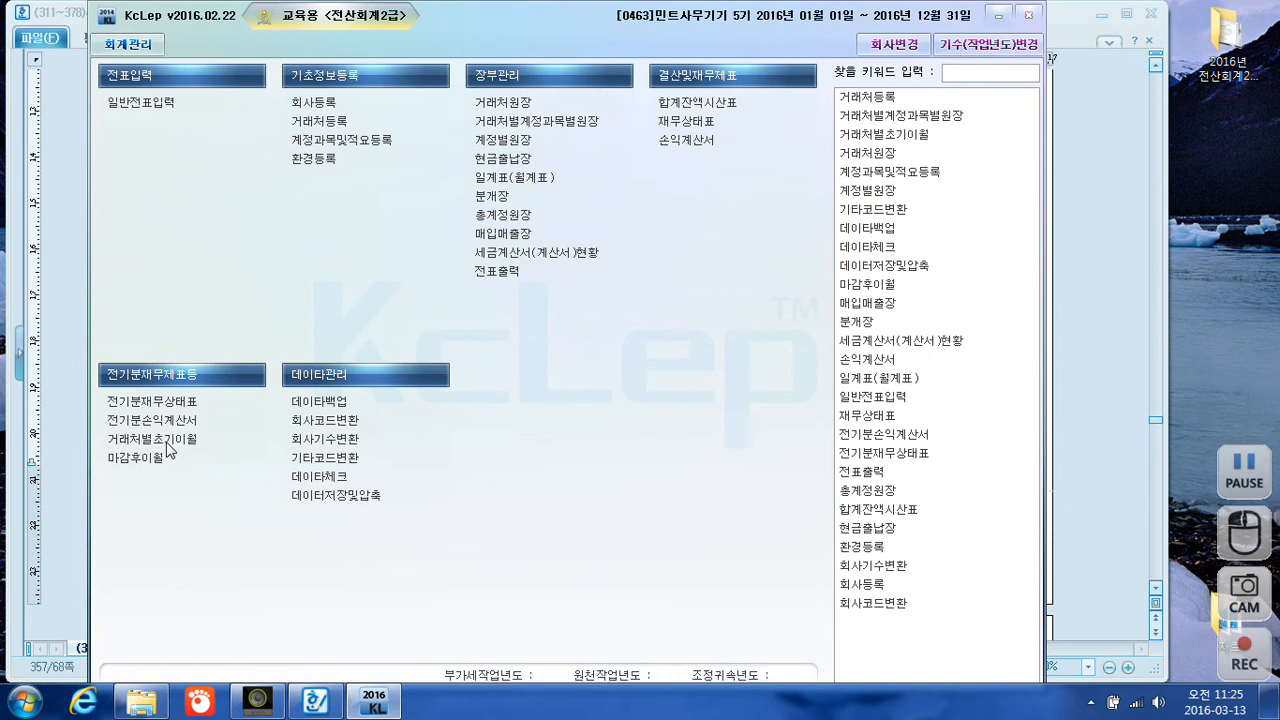
{"action": "left_click", "coordinate": [175, 441]}
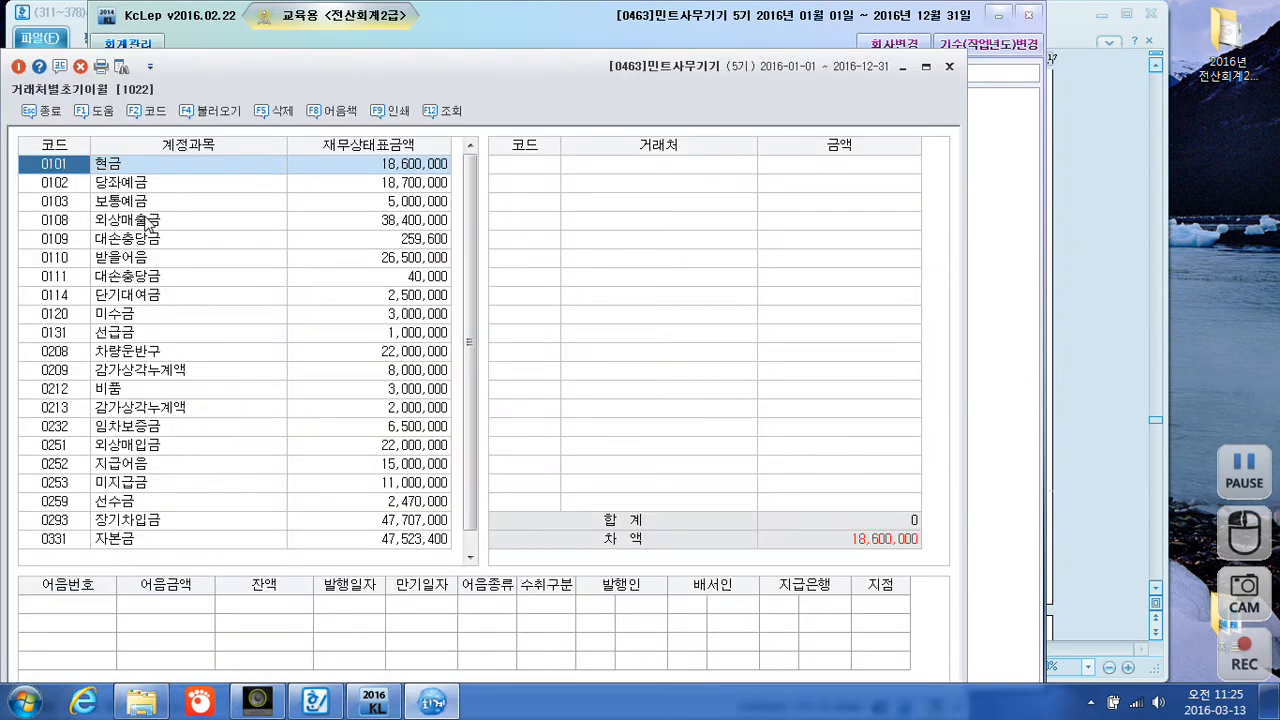
- Check the customers under 0108 외상매출금 and add the missing customer 남들산업 with an amount of 2,700,000
{"action": "left_click", "coordinate": [150, 224]}
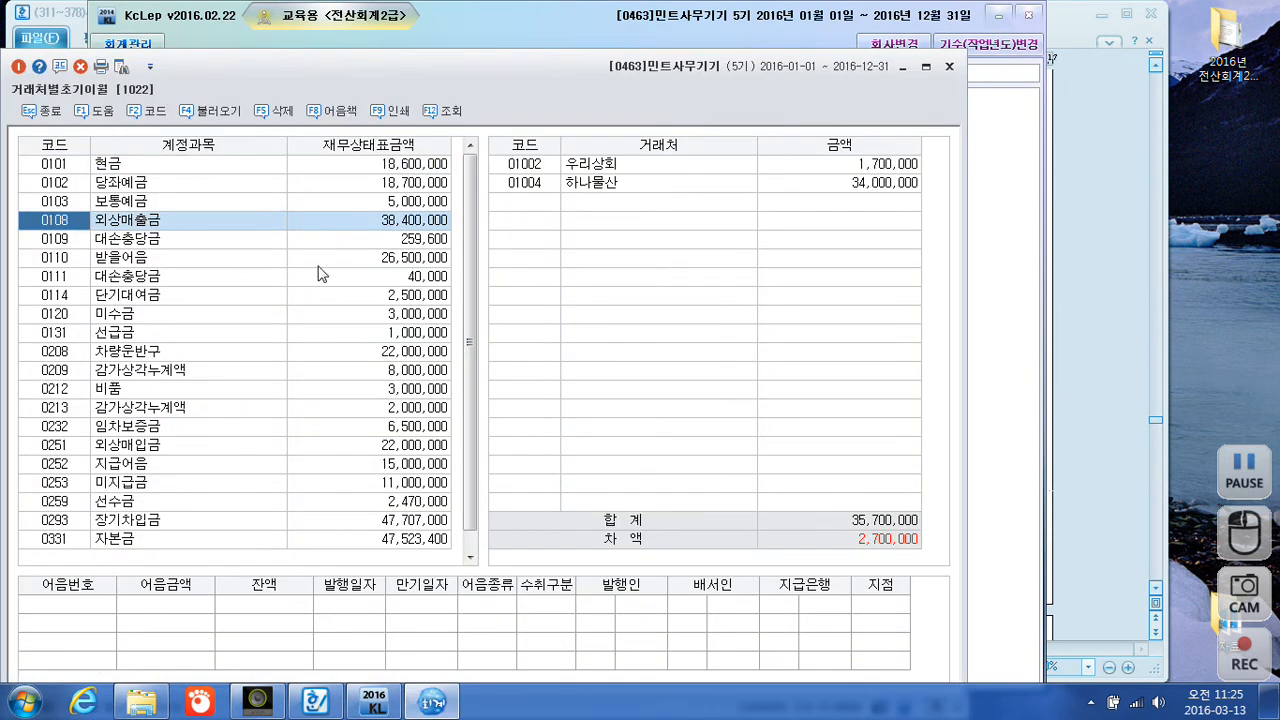
{"action": "left_click", "coordinate": [862, 166]}
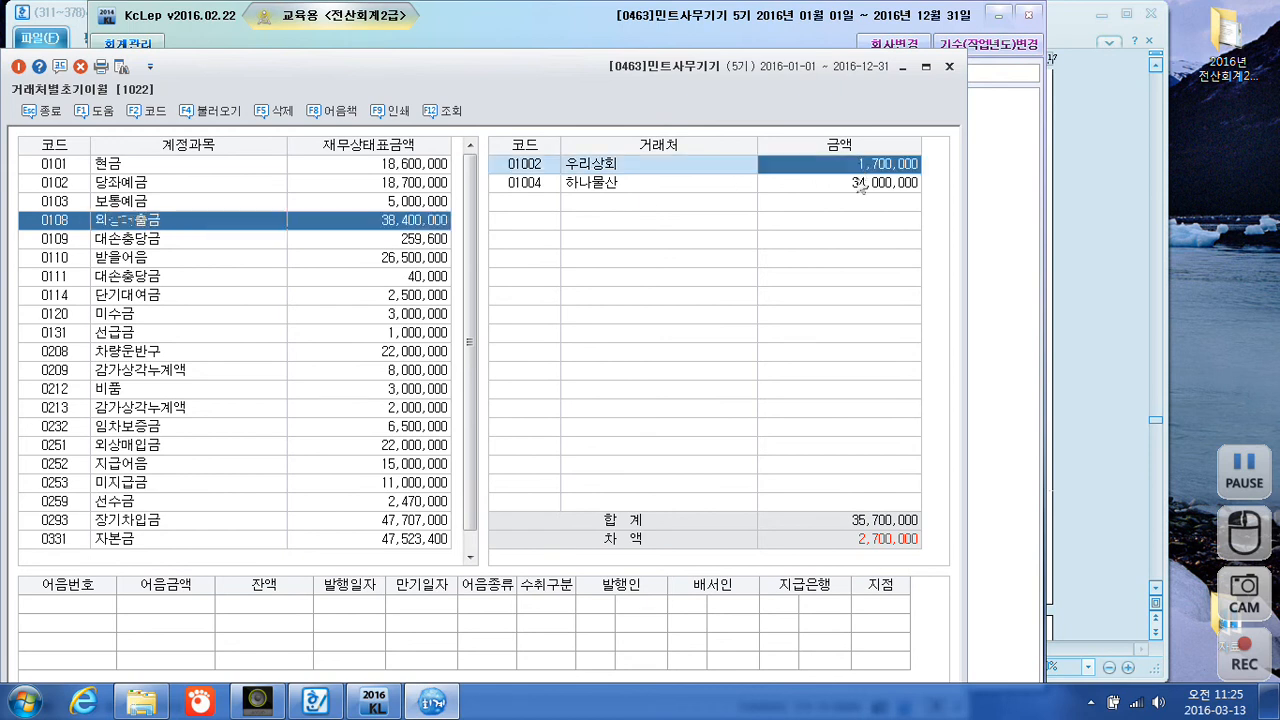
{"action": "left_click", "coordinate": [857, 186]}
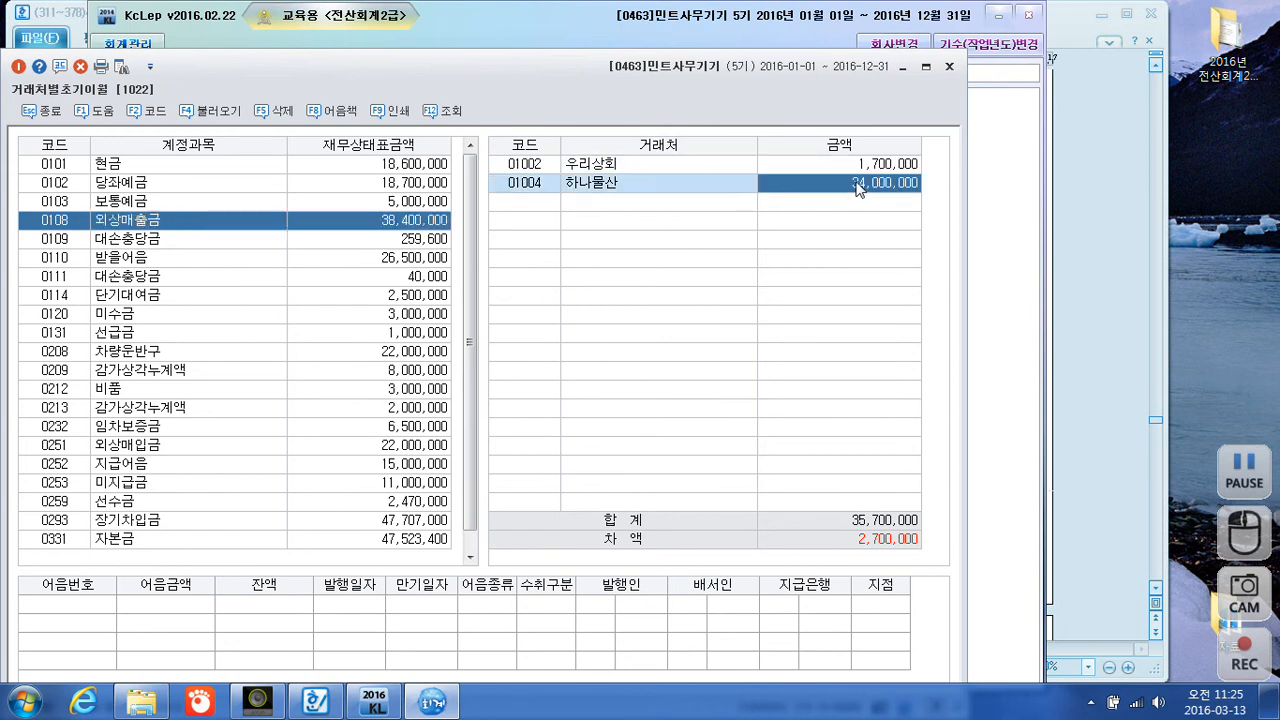
{"action": "left_click", "coordinate": [543, 206]}
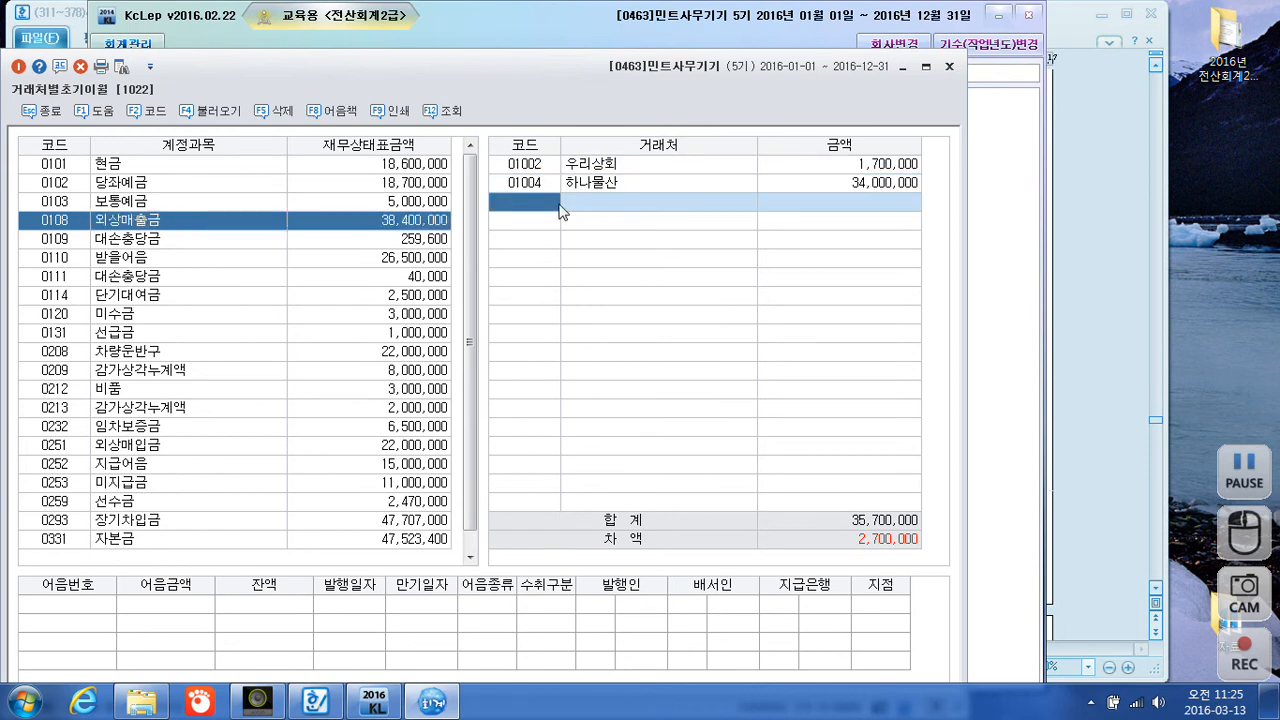
{"action": "key", "text": "F2"}
{"action": "type", "text": "남ㄷㅡㄹ"}
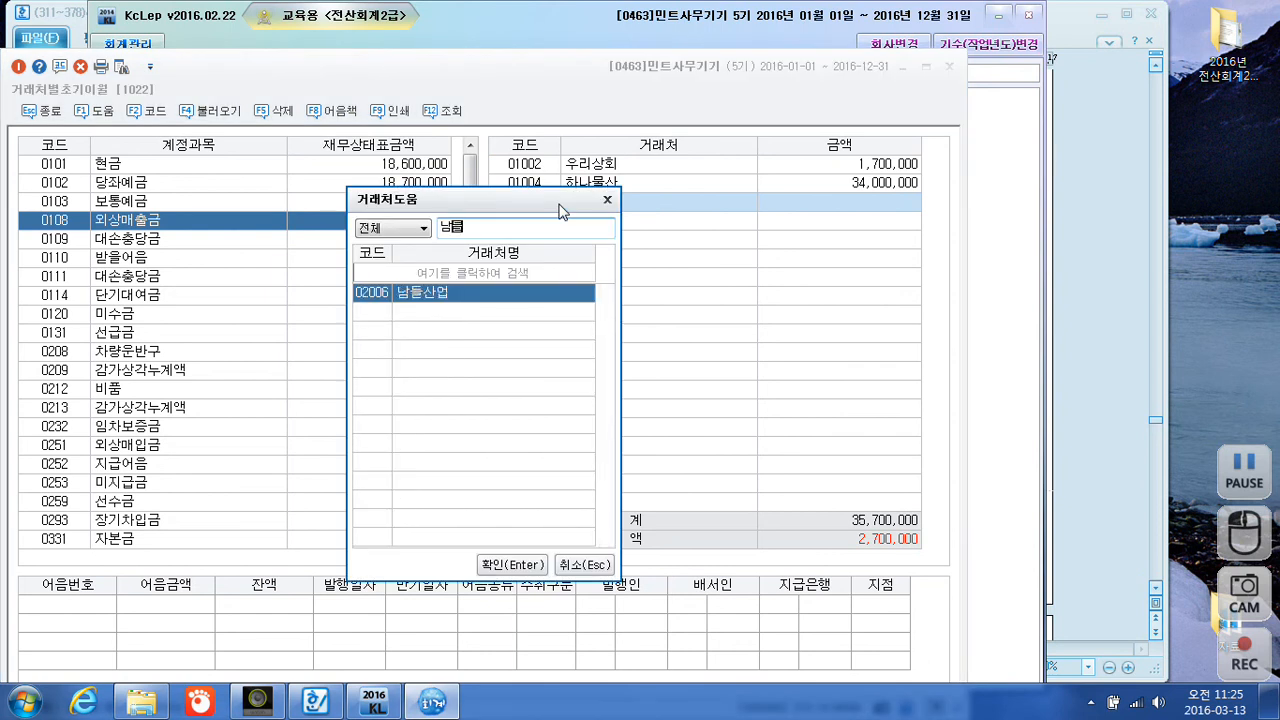
{"action": "key", "text": "Return"}
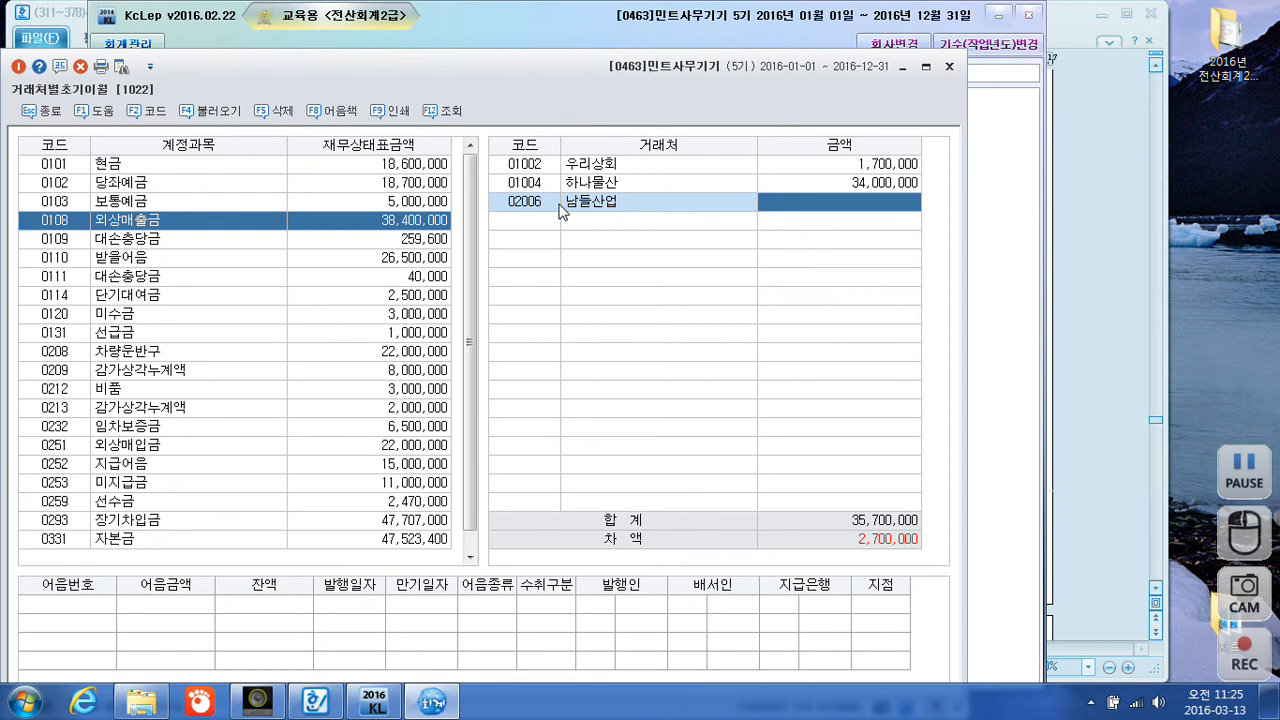
{"action": "type", "text": "2700000"}
{"action": "key", "text": "Return"}
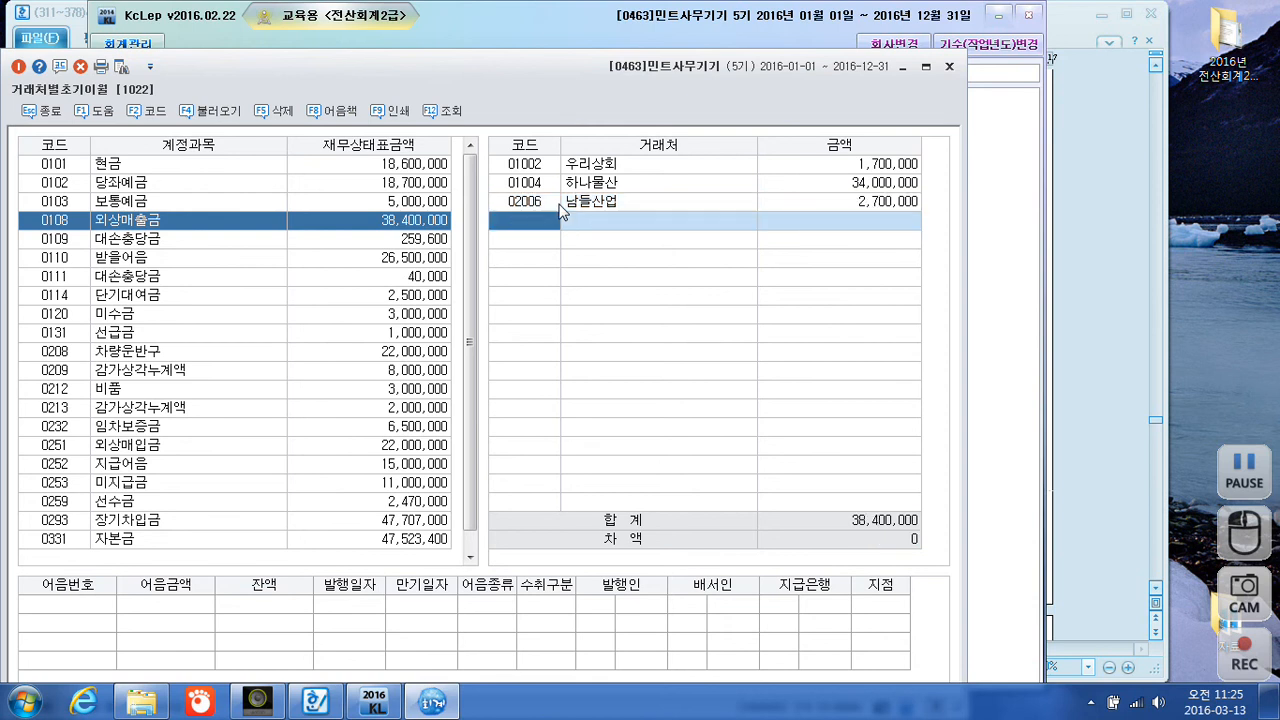
- Check the customers under 0110 받을어음 and set the amount of 주연기계 to 20,000,000
{"action": "left_click", "coordinate": [137, 258]}
{"action": "left_click", "coordinate": [590, 170]}
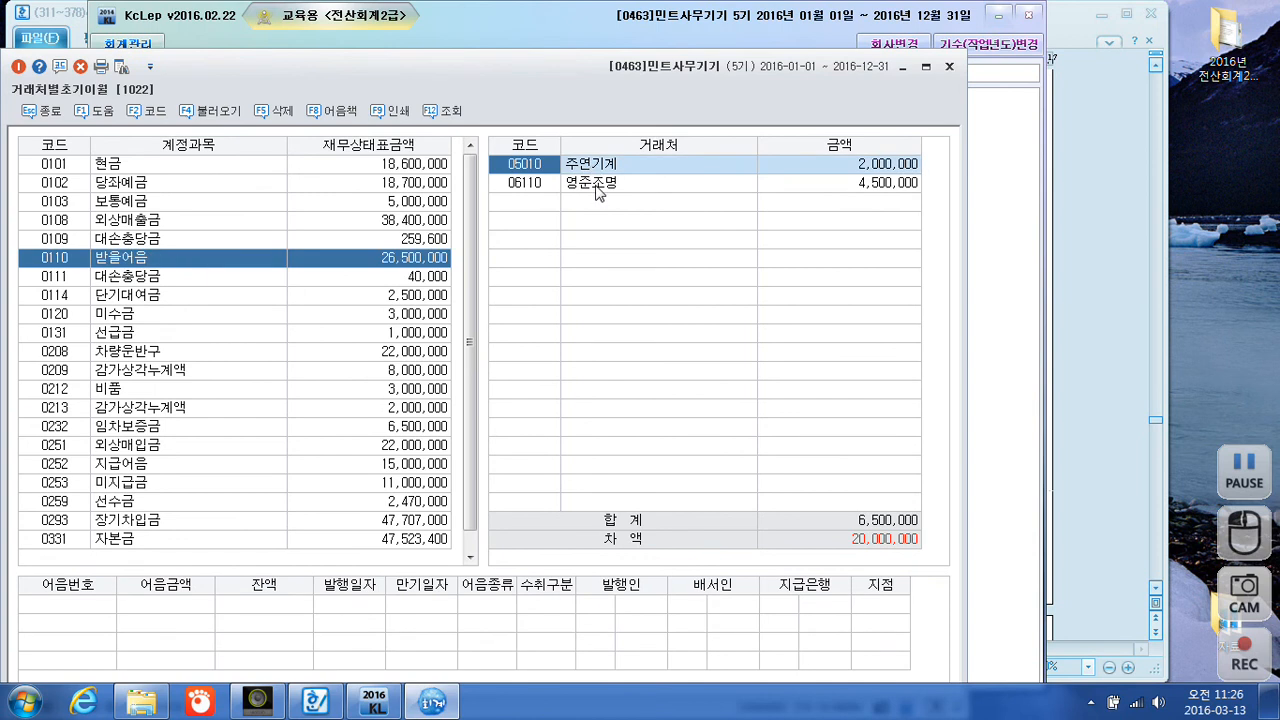
{"action": "left_click", "coordinate": [597, 188]}
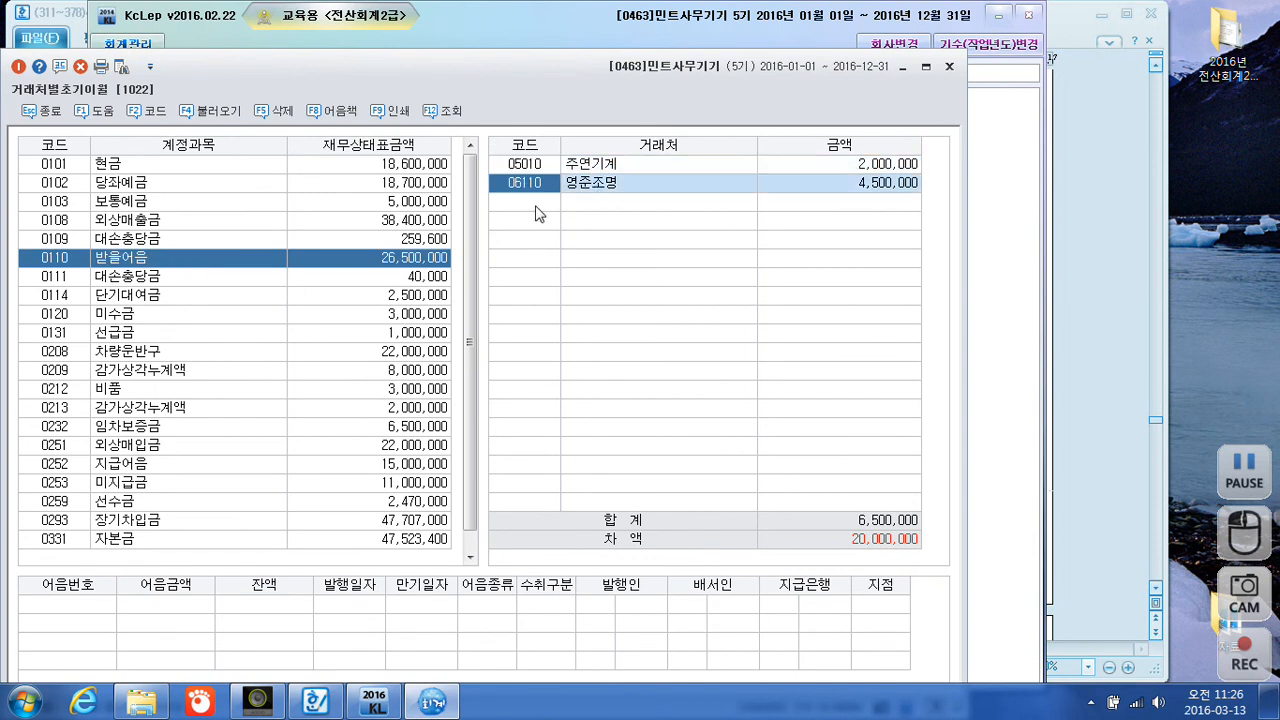
{"action": "left_click", "coordinate": [816, 163]}
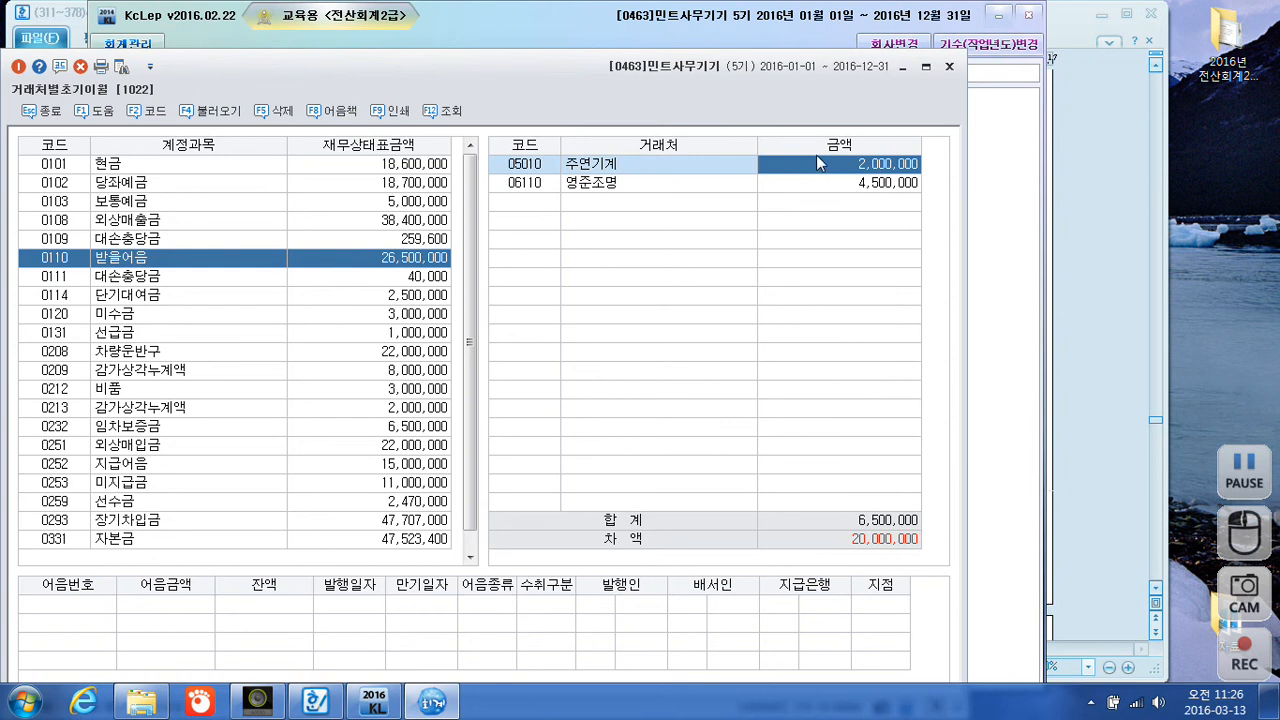
{"action": "type", "text": "20000000"}
{"action": "key", "text": "Return"}
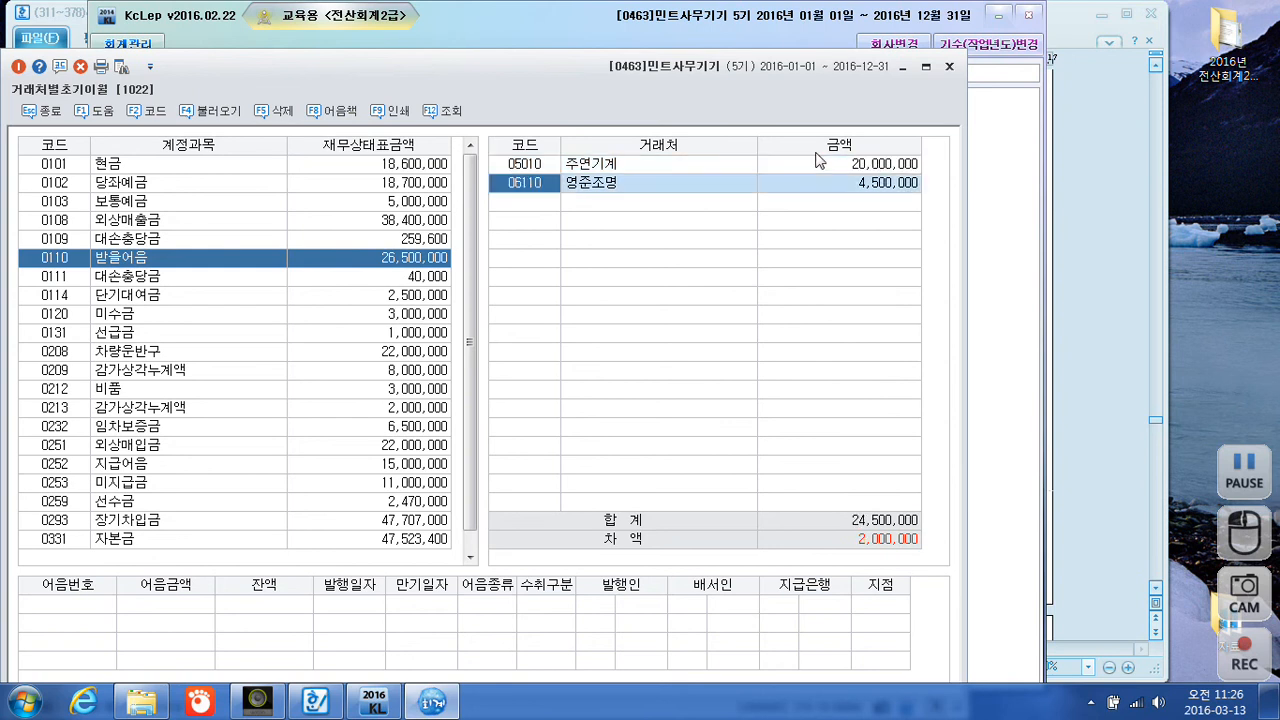
- Add customer 정연실업 with an amount of 2,000,000 under 받을어음 and close the opening balances by customer
{"action": "left_click", "coordinate": [512, 203]}
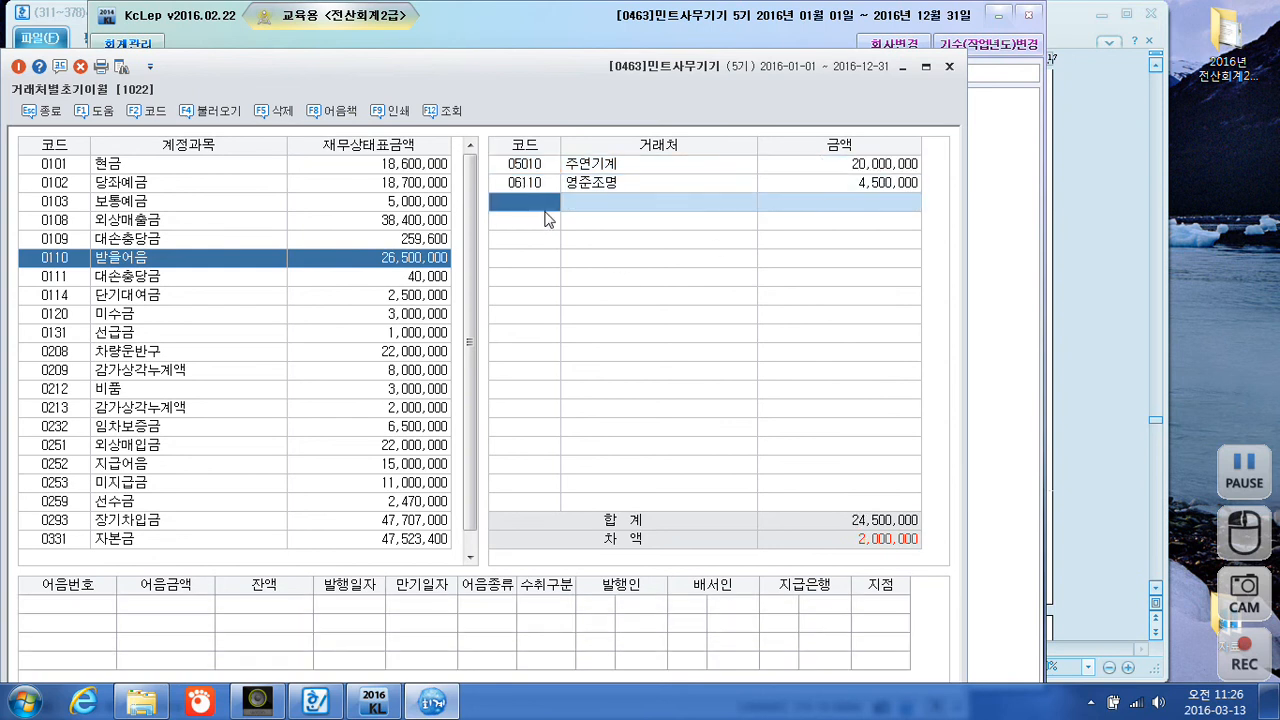
{"action": "key", "text": "F2"}
{"action": "type", "text": "정ㅇ"}
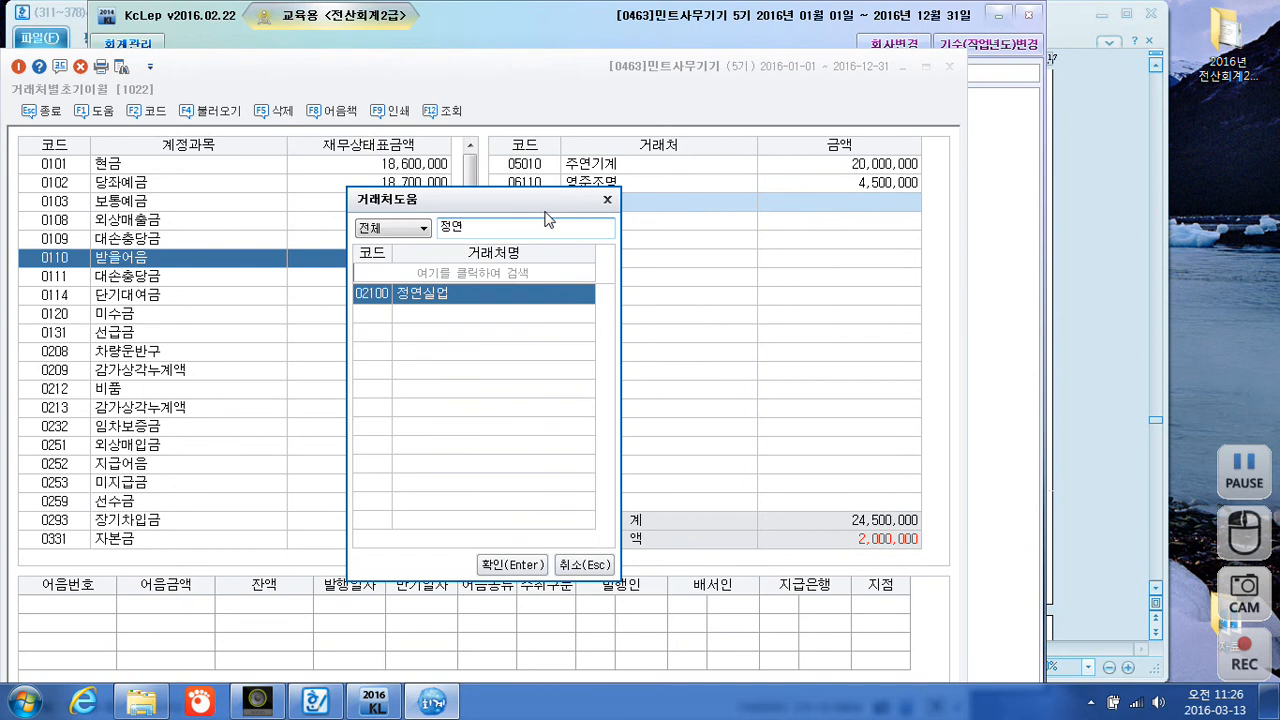
{"action": "key", "text": "Return"}
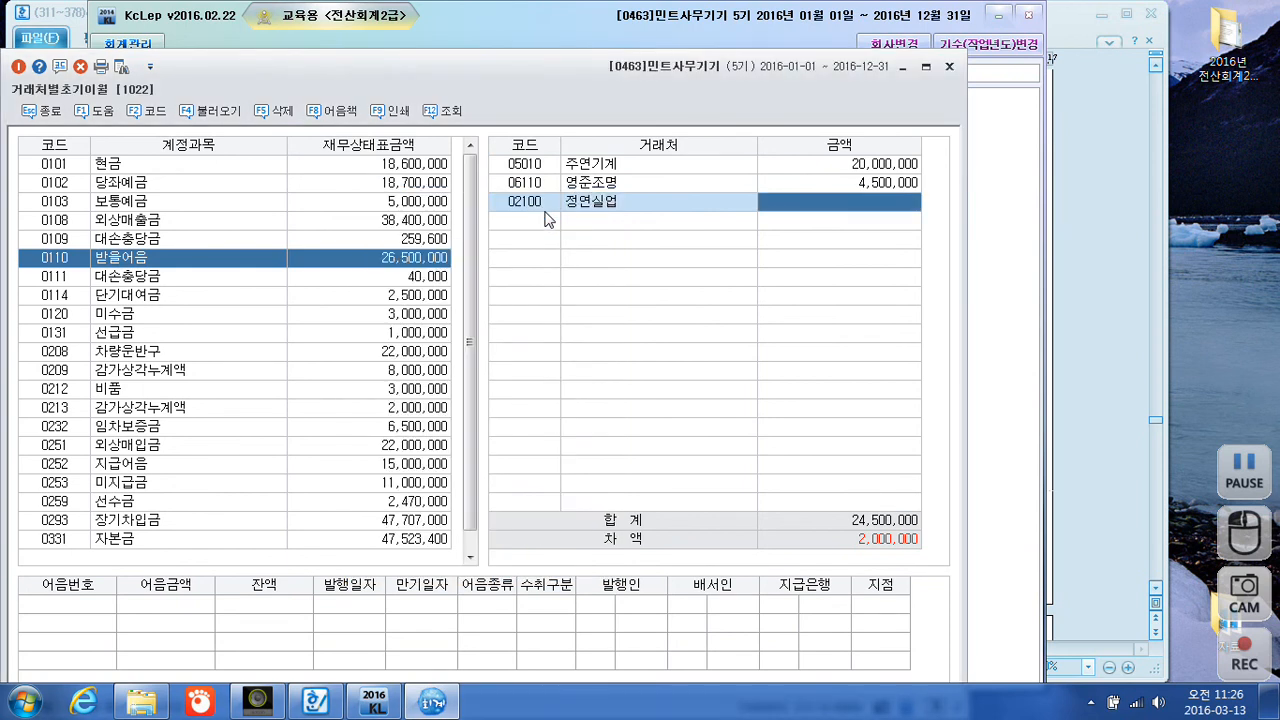
{"action": "type", "text": "2000000"}
{"action": "key", "text": "Return"}
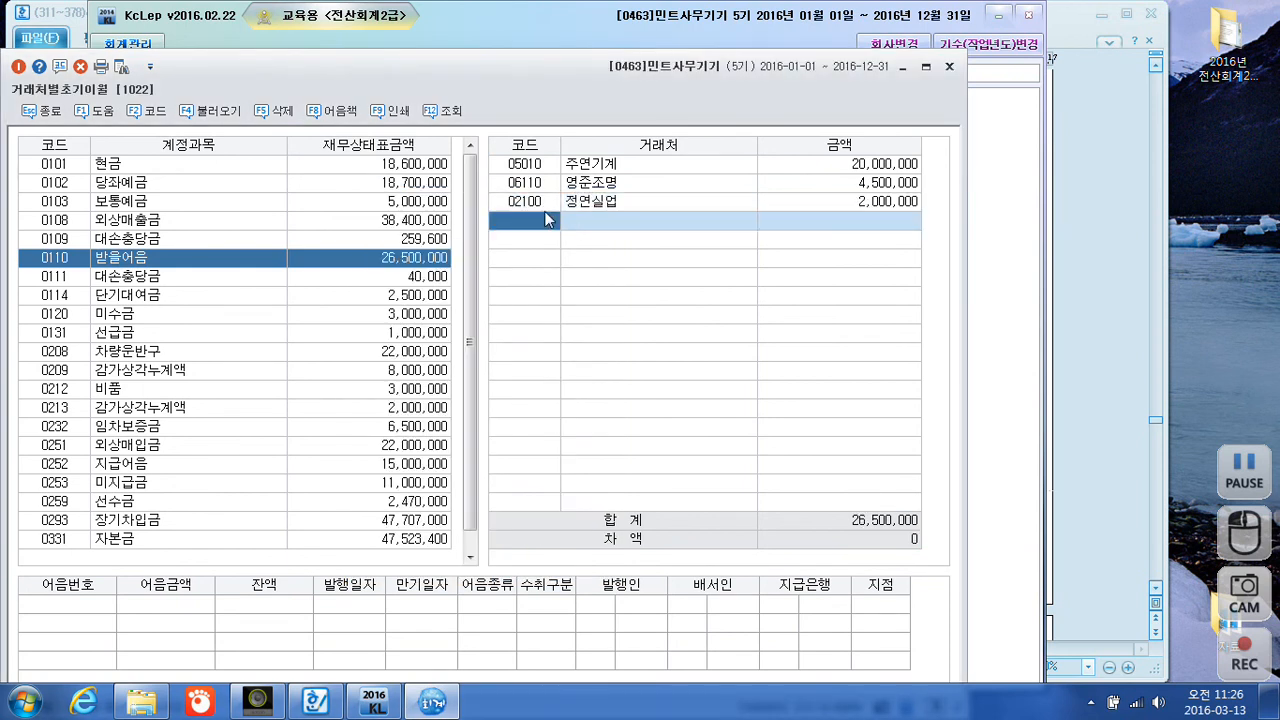
{"action": "left_click", "coordinate": [950, 68]}
- Read item [2] of 문제3 in the exam document and open 거래처등록 in KcLep
{"action": "left_click", "coordinate": [1104, 446]}
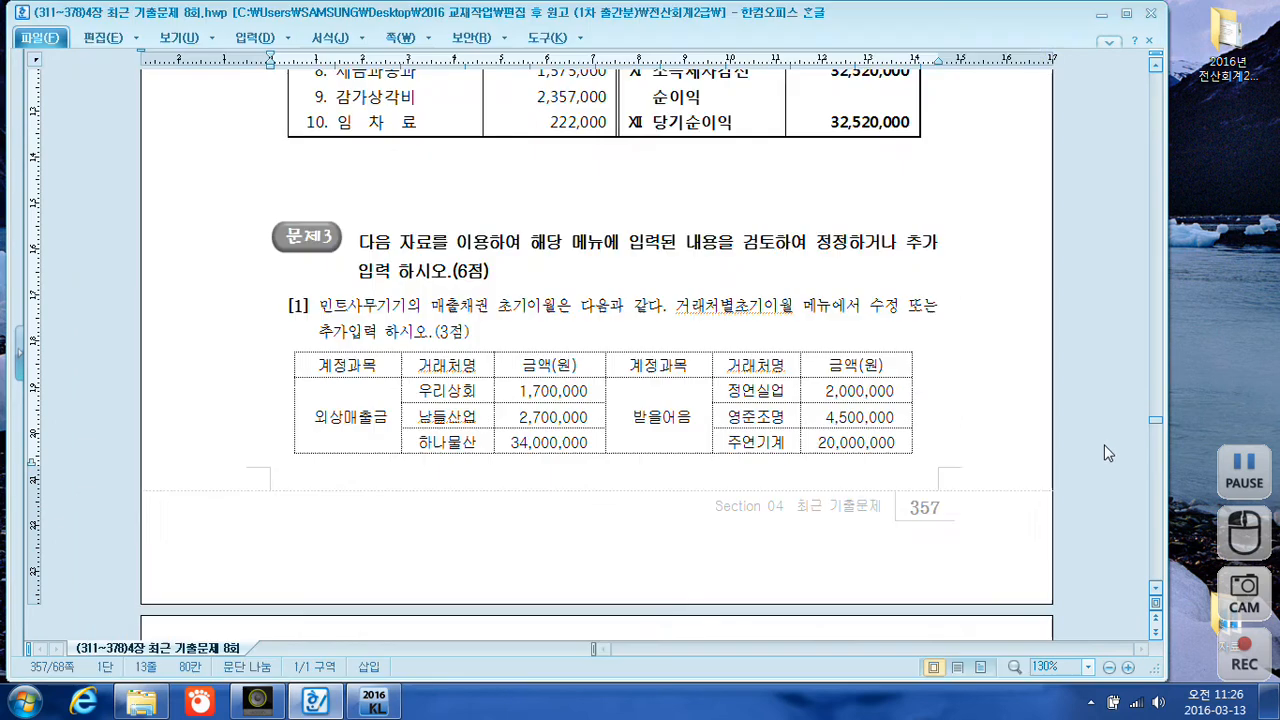
{"action": "scroll", "coordinate": [955, 368], "scroll_direction": "down", "scroll_amount": 5}
{"action": "scroll", "coordinate": [949, 361], "scroll_direction": "down", "scroll_amount": 3}
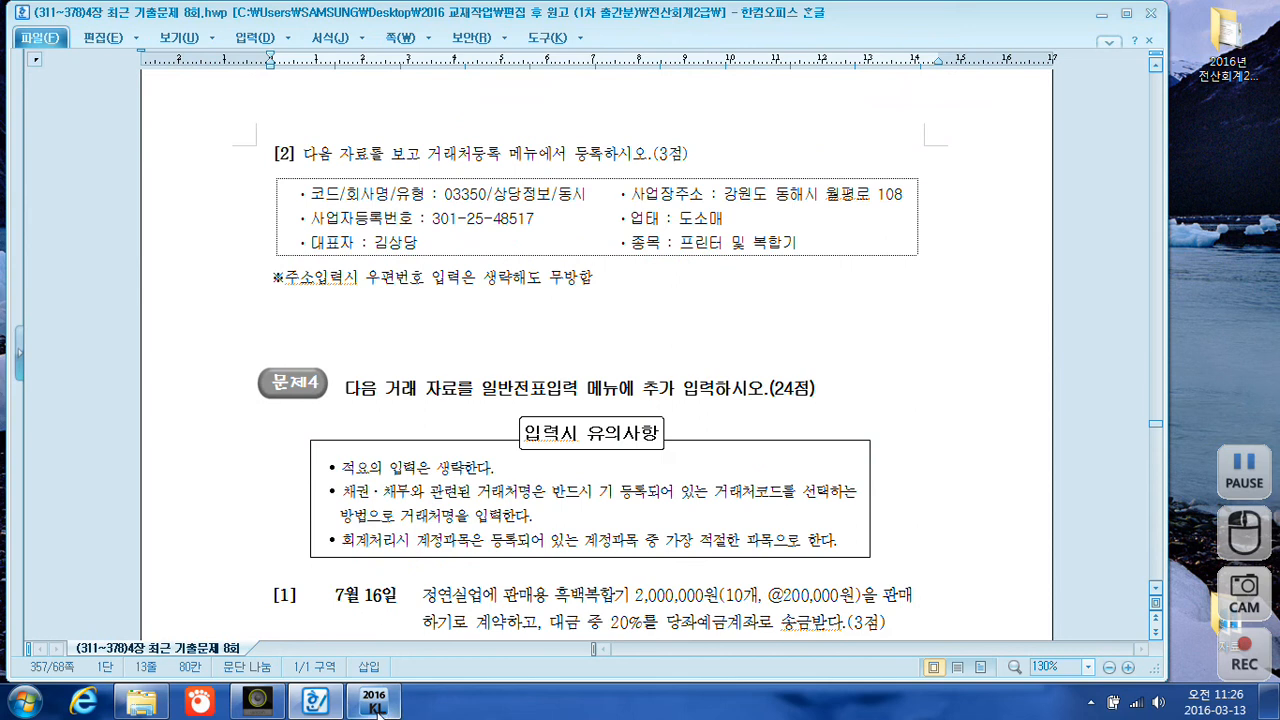
{"action": "mouse_move", "coordinate": [378, 708]}
{"action": "left_click", "coordinate": [358, 643]}
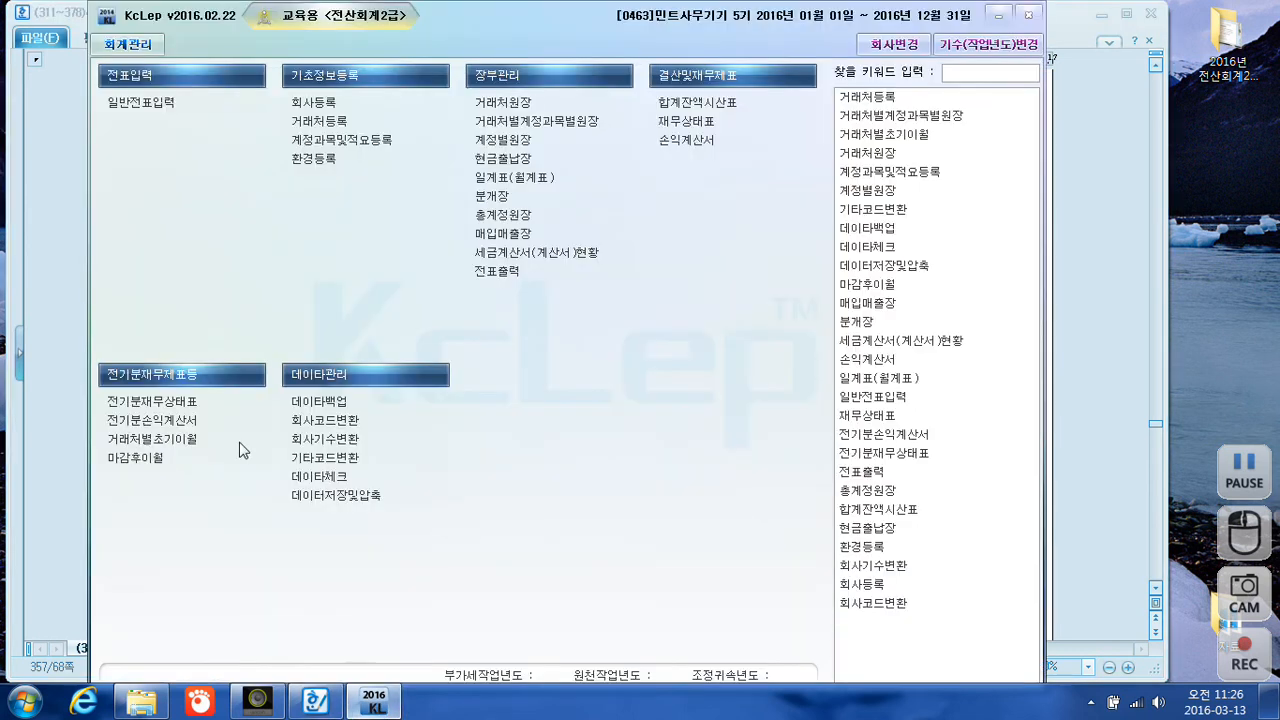
{"action": "left_click", "coordinate": [316, 120]}
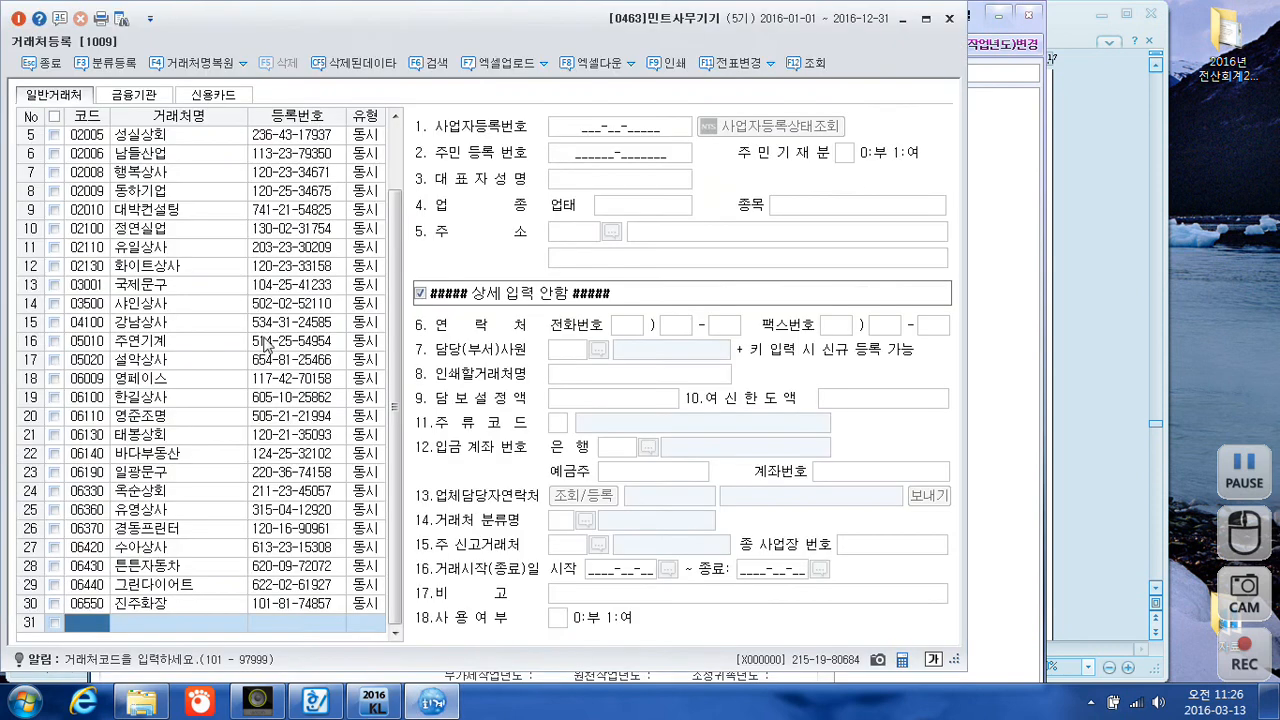
- Register a new general customer with code 03350, name 상당정보 and type 동시 in the first blank row
{"action": "type", "text": "338"}
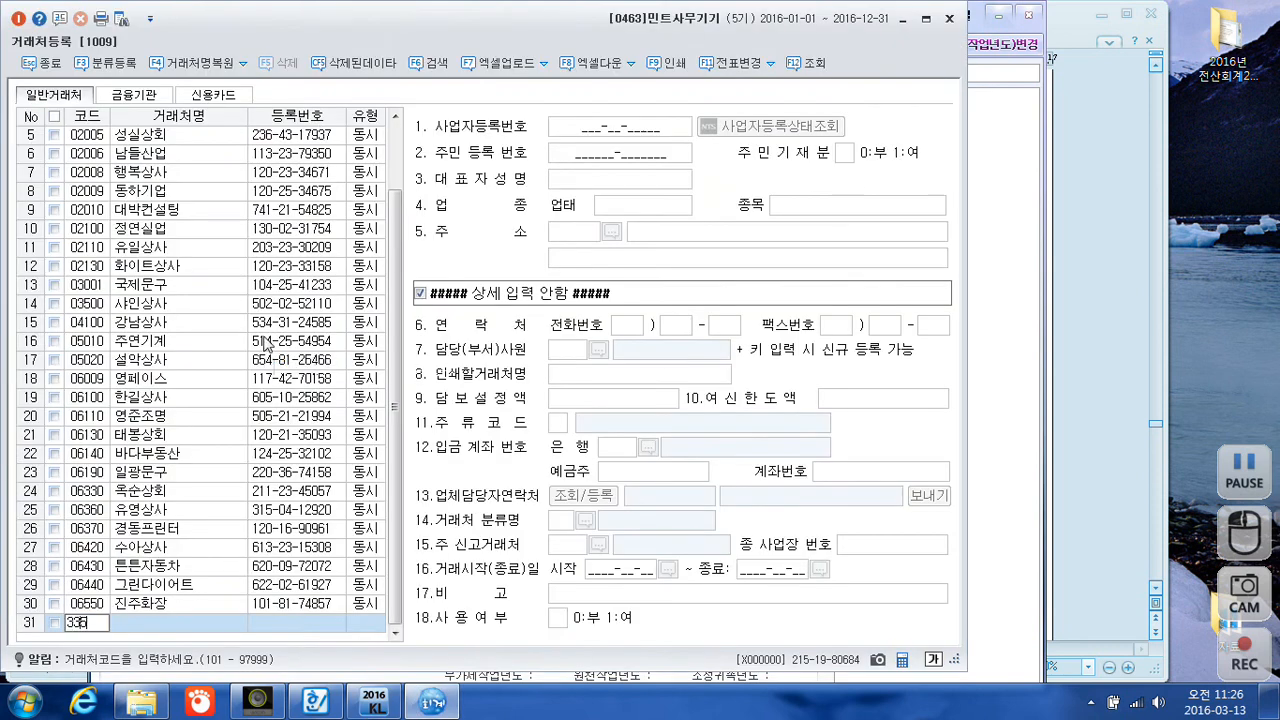
{"action": "type", "text": "0"}
{"action": "key", "text": "Return"}
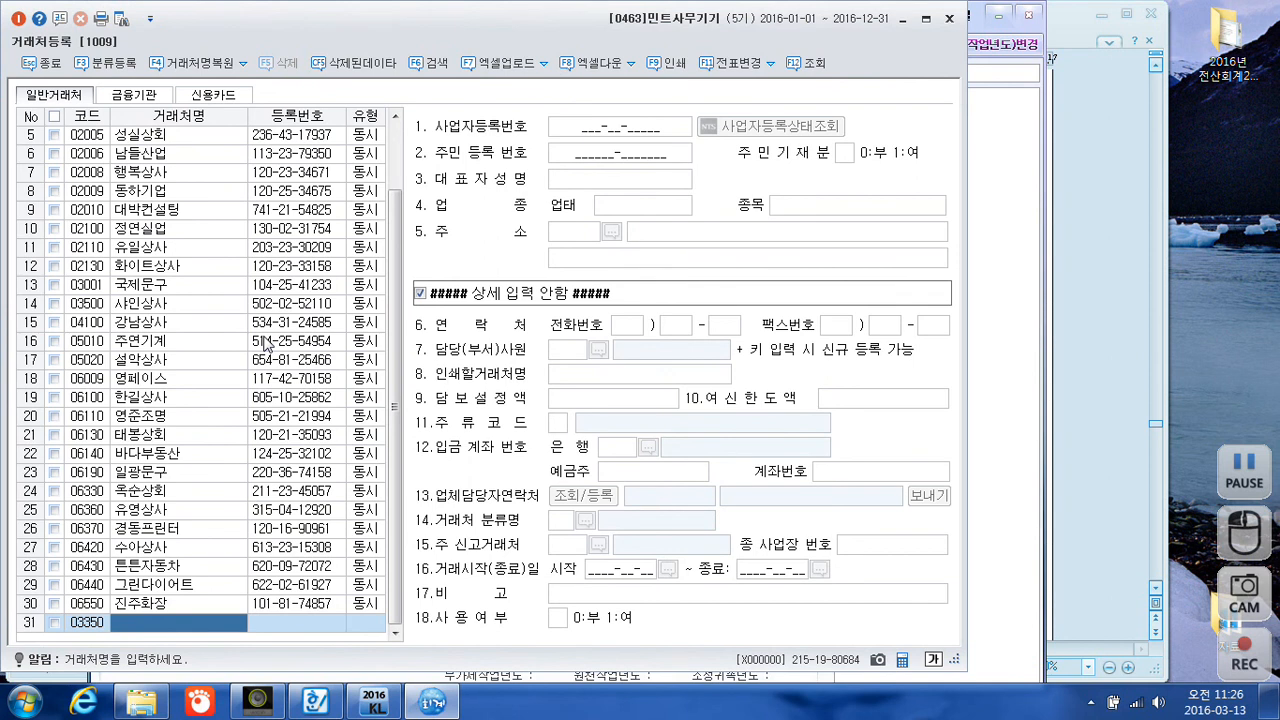
{"action": "type", "text": "상림"}
{"action": "type", "text": "처"}
{"action": "type", "text": "보"}
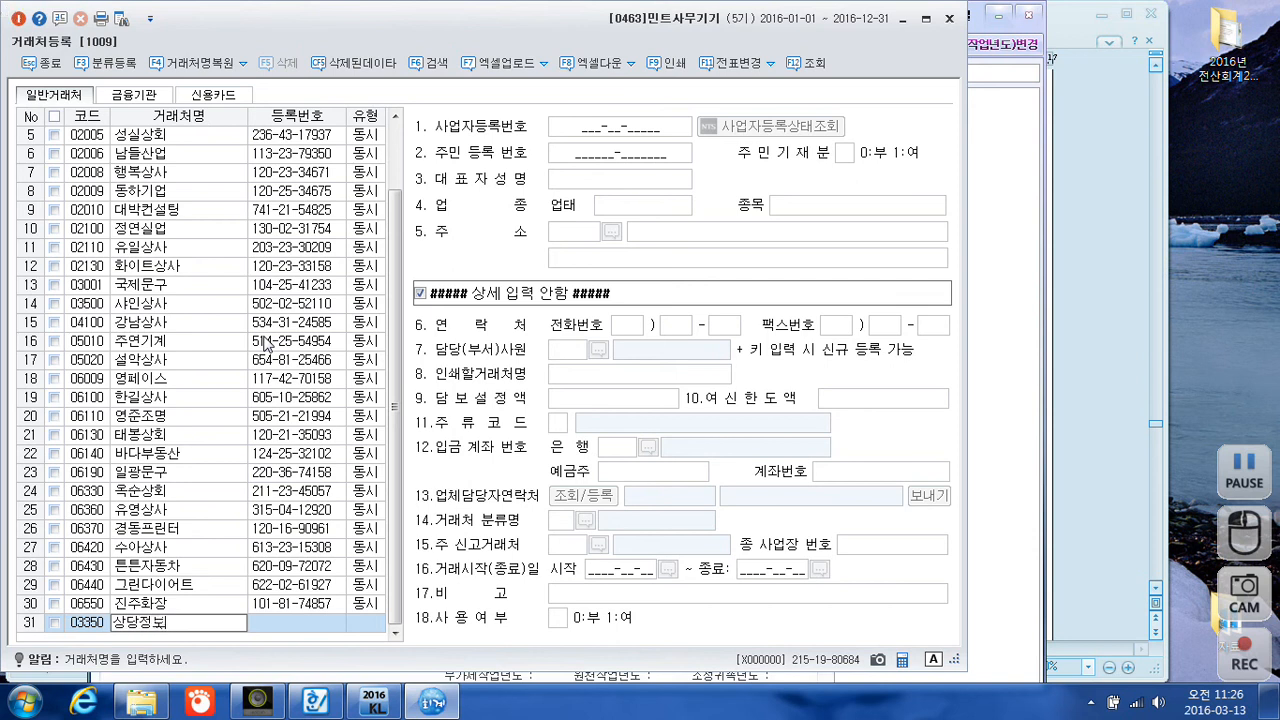
{"action": "key", "text": "Return"}
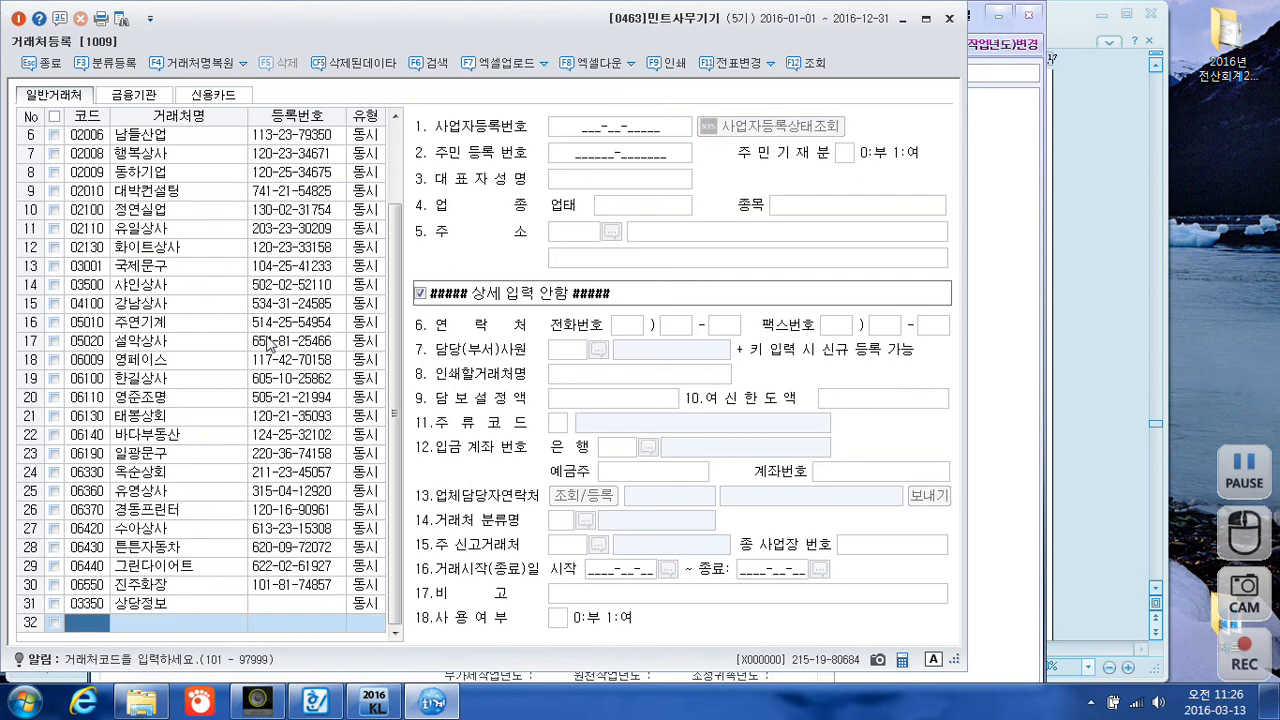
- Fill in the business registration number and the representative's name for customer 상당정보
{"action": "left_click", "coordinate": [315, 607]}
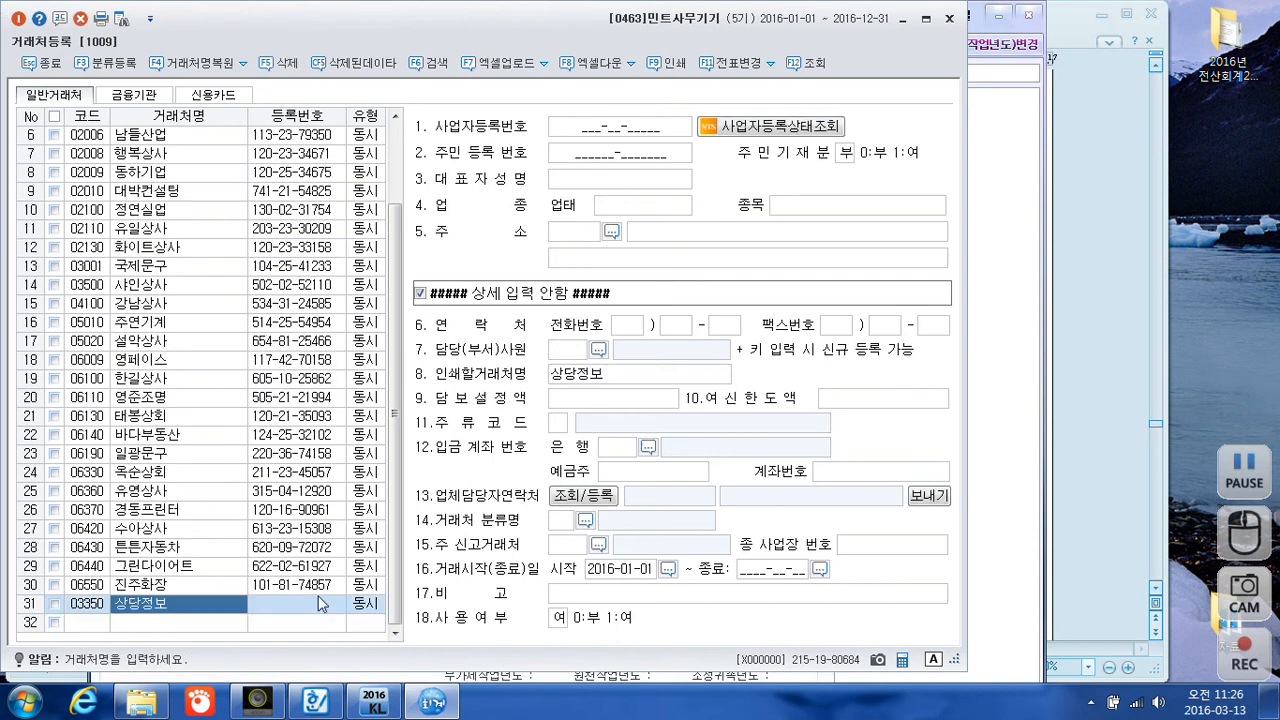
{"action": "left_click", "coordinate": [552, 125]}
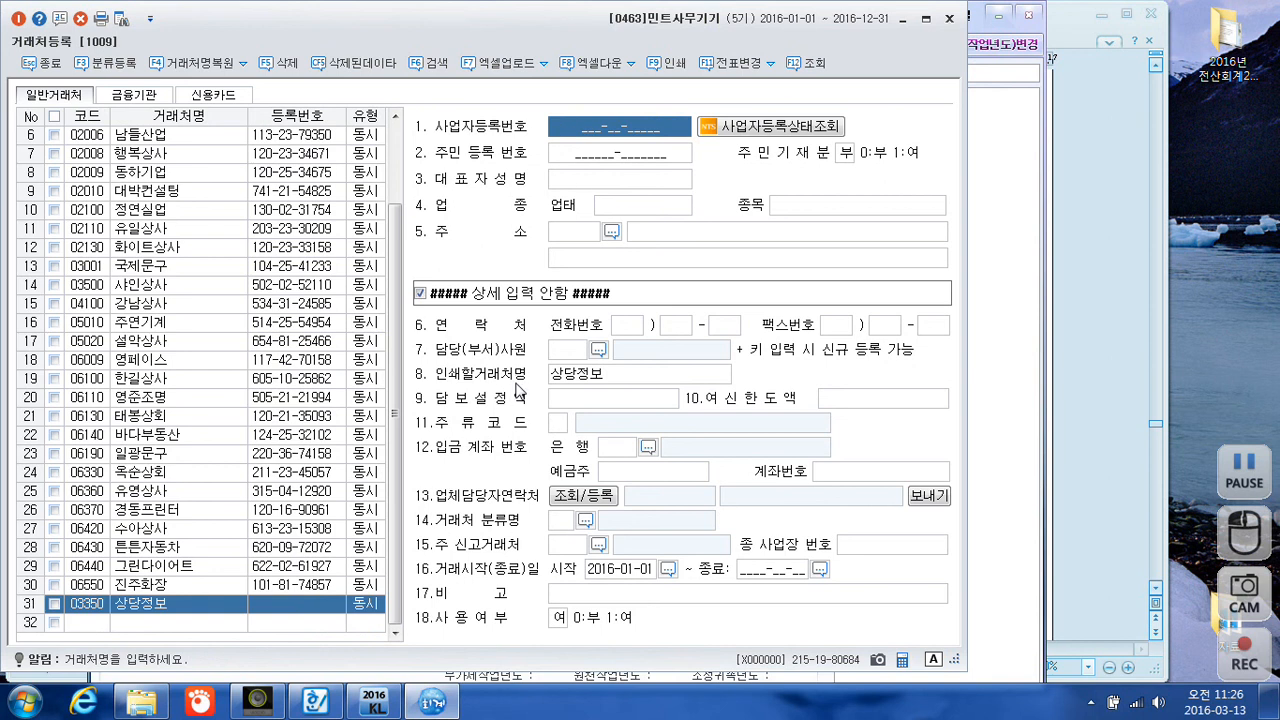
{"action": "type", "text": "301-25-"}
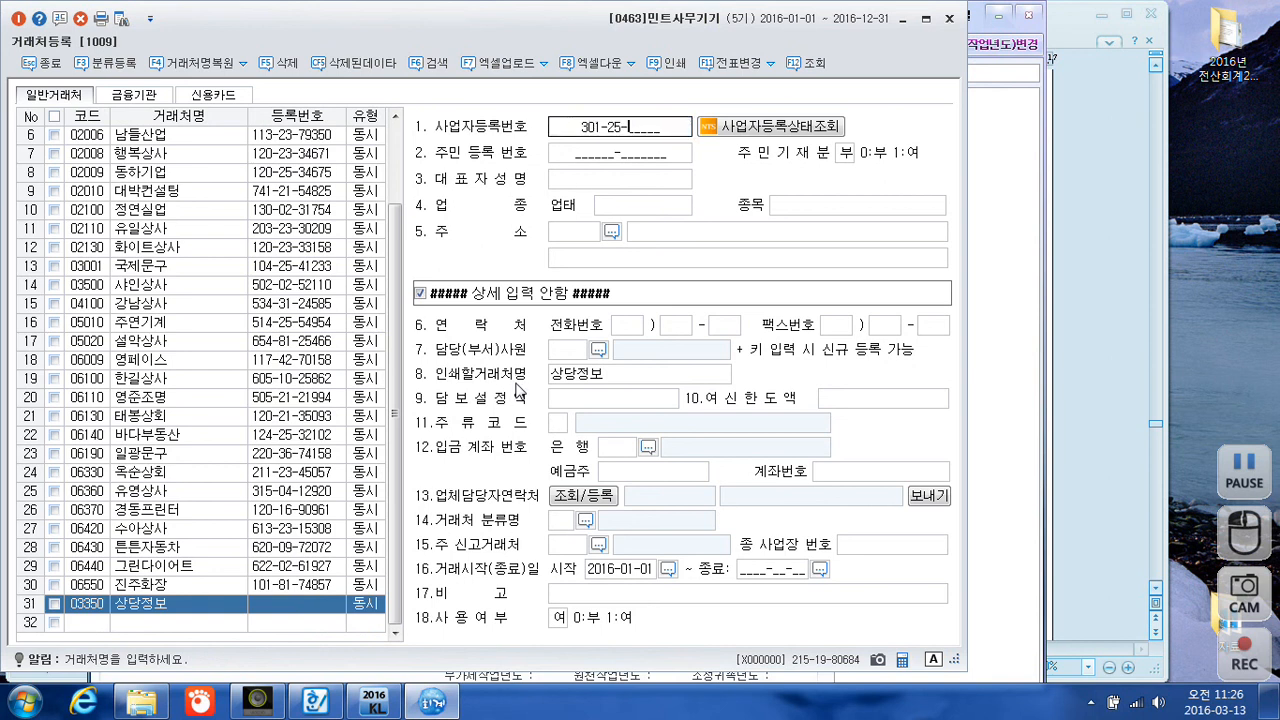
{"action": "type", "text": "48517"}
{"action": "key", "text": "Return"}
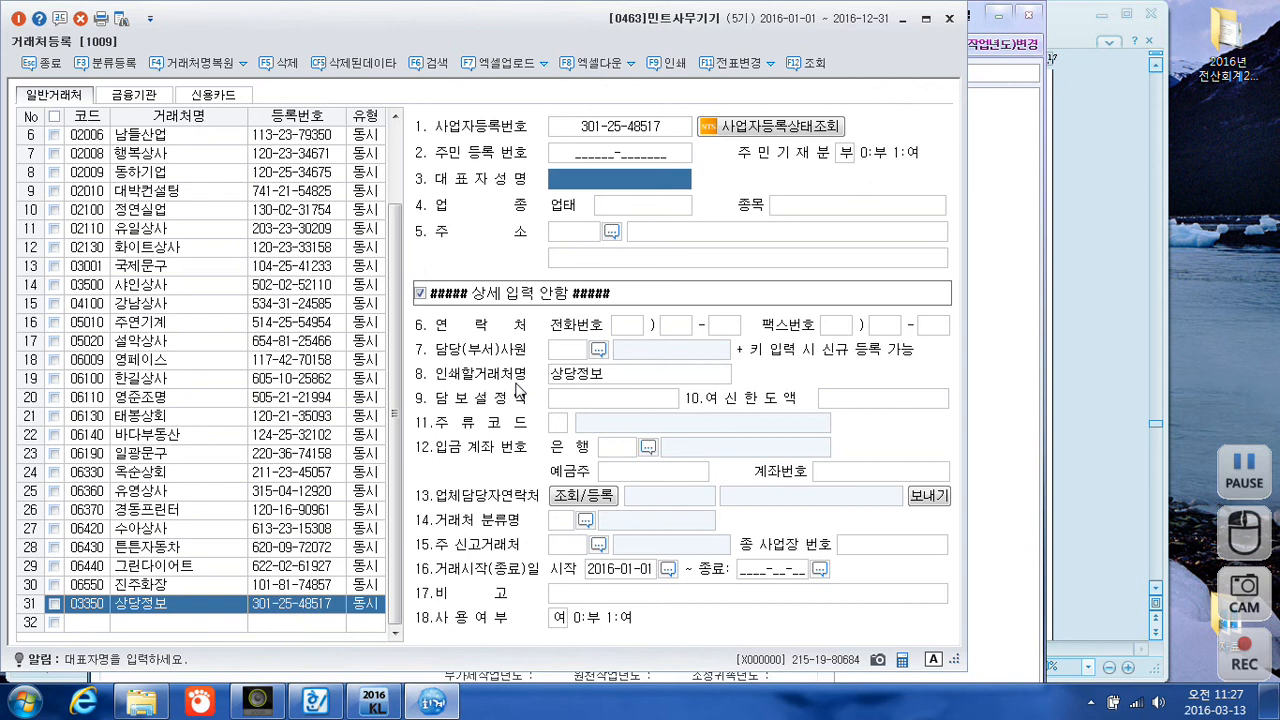
{"action": "type", "text": "ㄱㅣㅁㅅㅏㅇㄷㅏㅇ"}
{"action": "key", "text": "Return"}
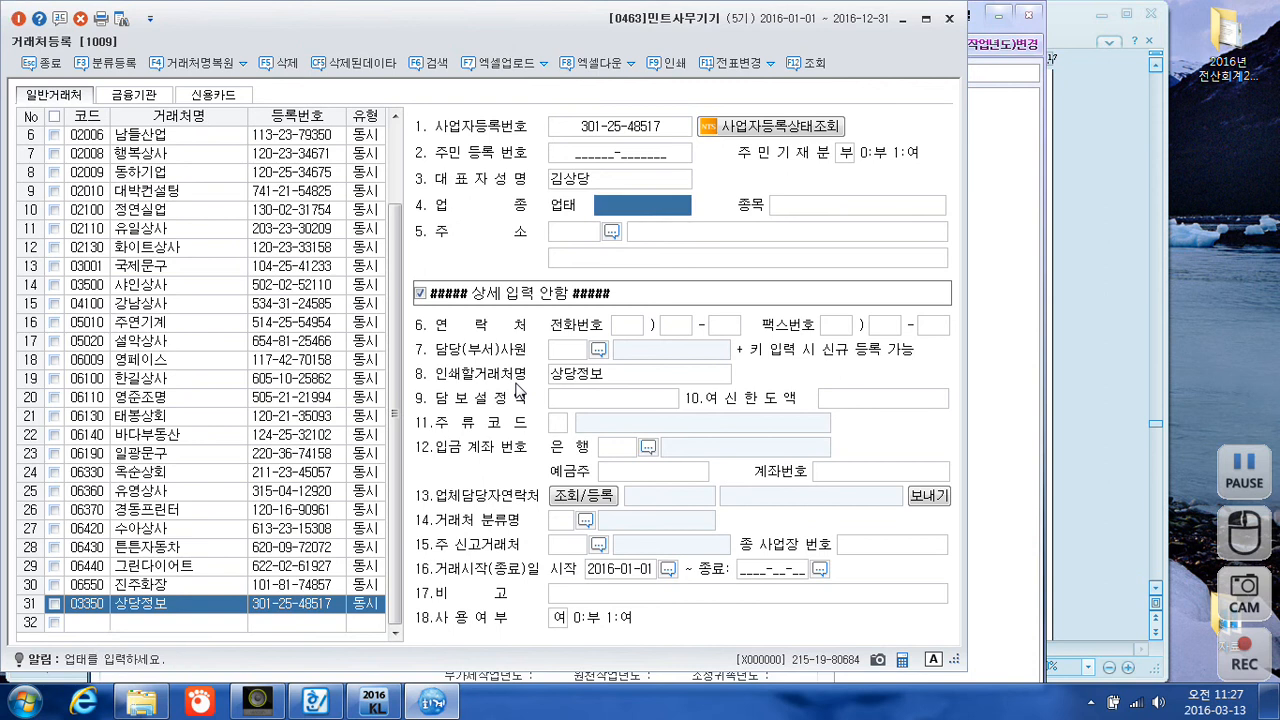
- Set the 업태 of 상당정보 to 도소매 and its 종목 to 프린트 및 복합기
{"action": "type", "text": "ㄷㅗㅅㅗㅁㅐ"}
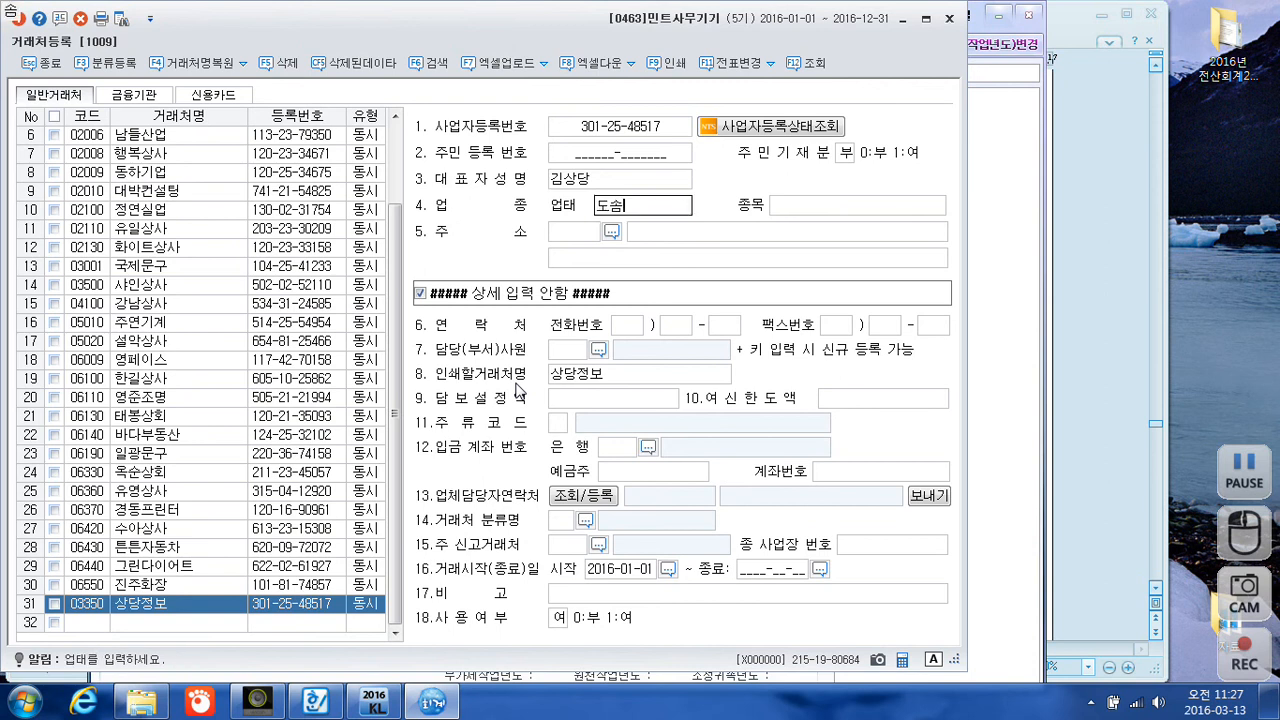
{"action": "key", "text": "Return"}
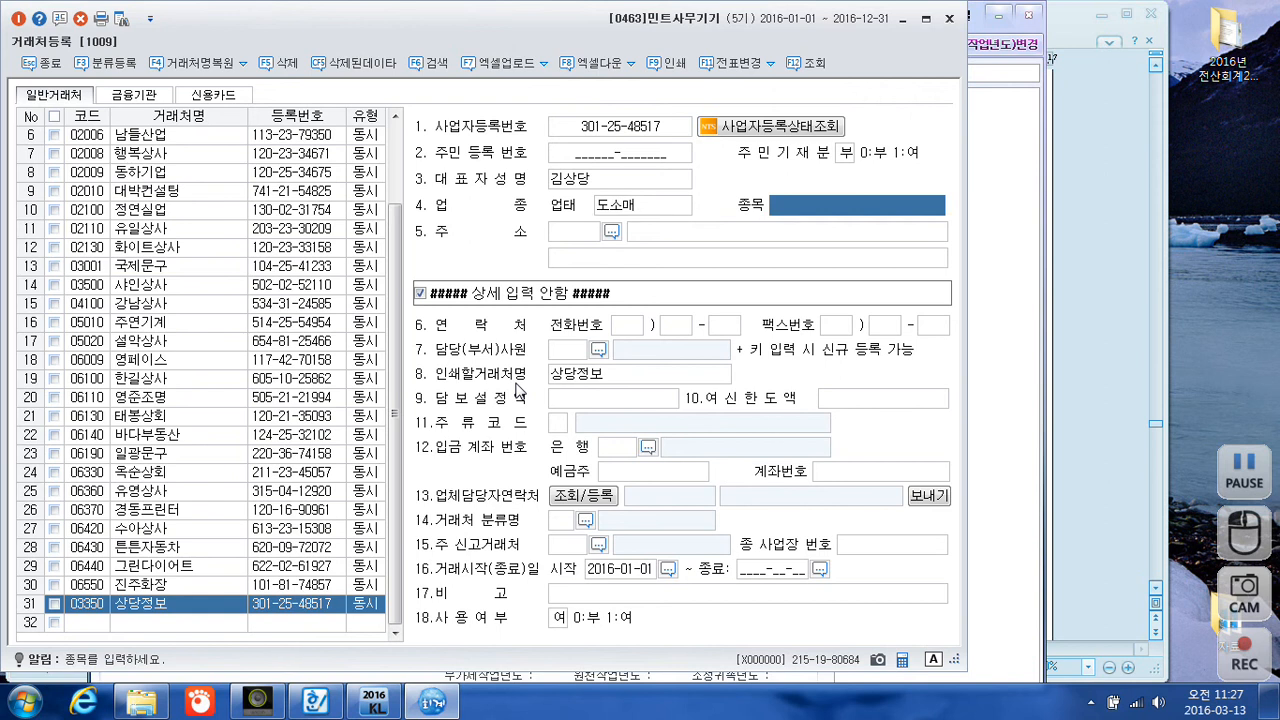
{"action": "type", "text": "ㅍㅡㄹㅣㄴㅌ"}
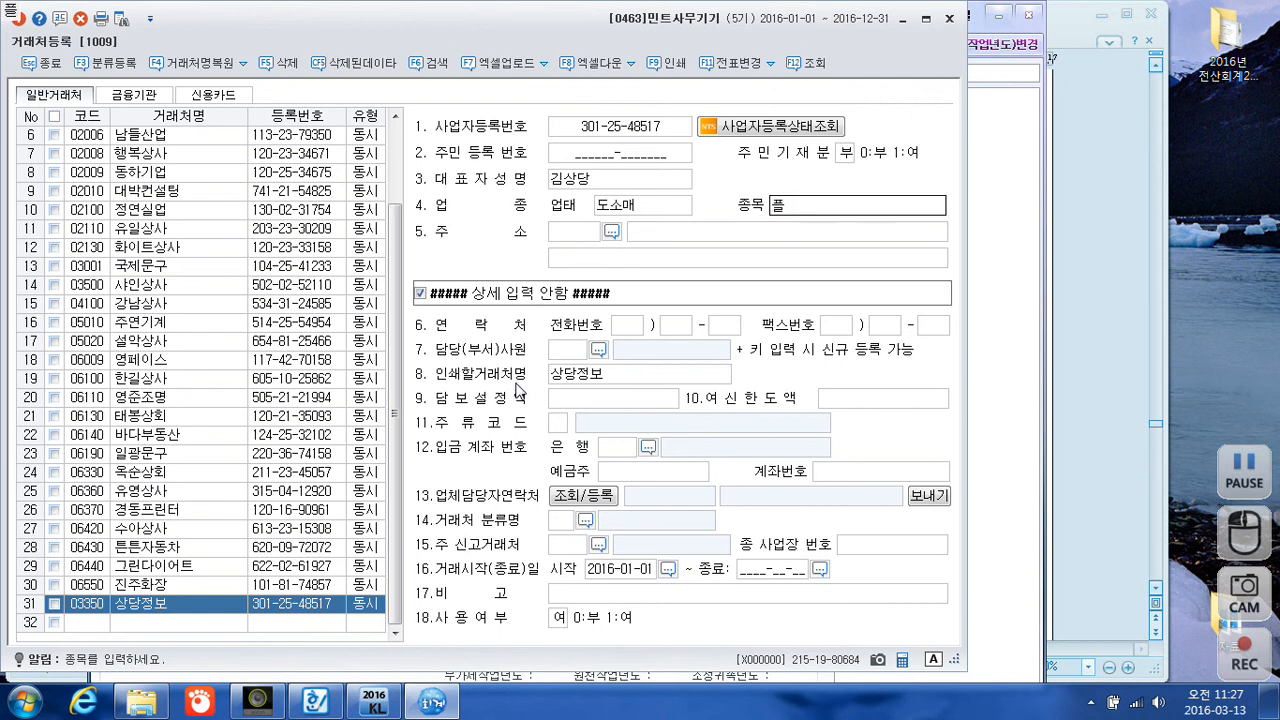
{"action": "type", "text": "ㅡ ㅁㅣㅊ ㅂㅗㄱㅎㅏㅂ"}
{"action": "key", "text": "Return"}
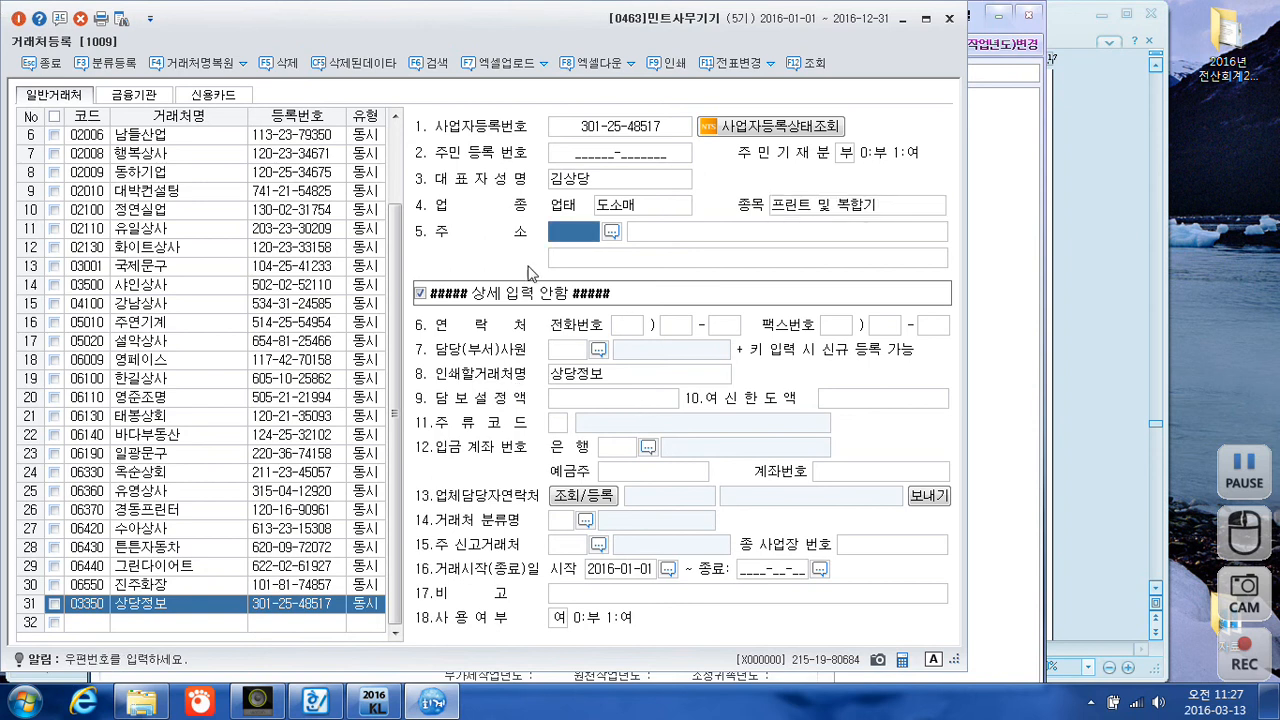
- Look up the road-name address of 상당정보 in 강원도, enter the matching address, and close 거래처등록
{"action": "left_click", "coordinate": [612, 234]}
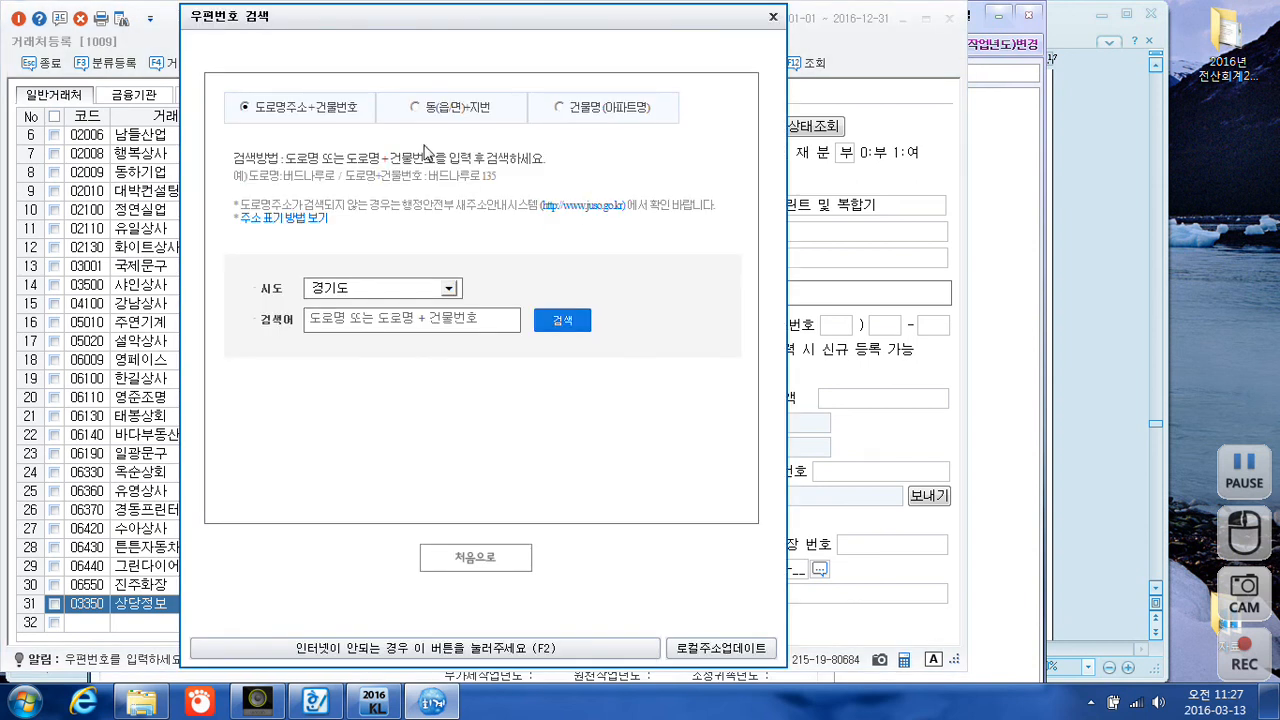
{"action": "left_click", "coordinate": [448, 289]}
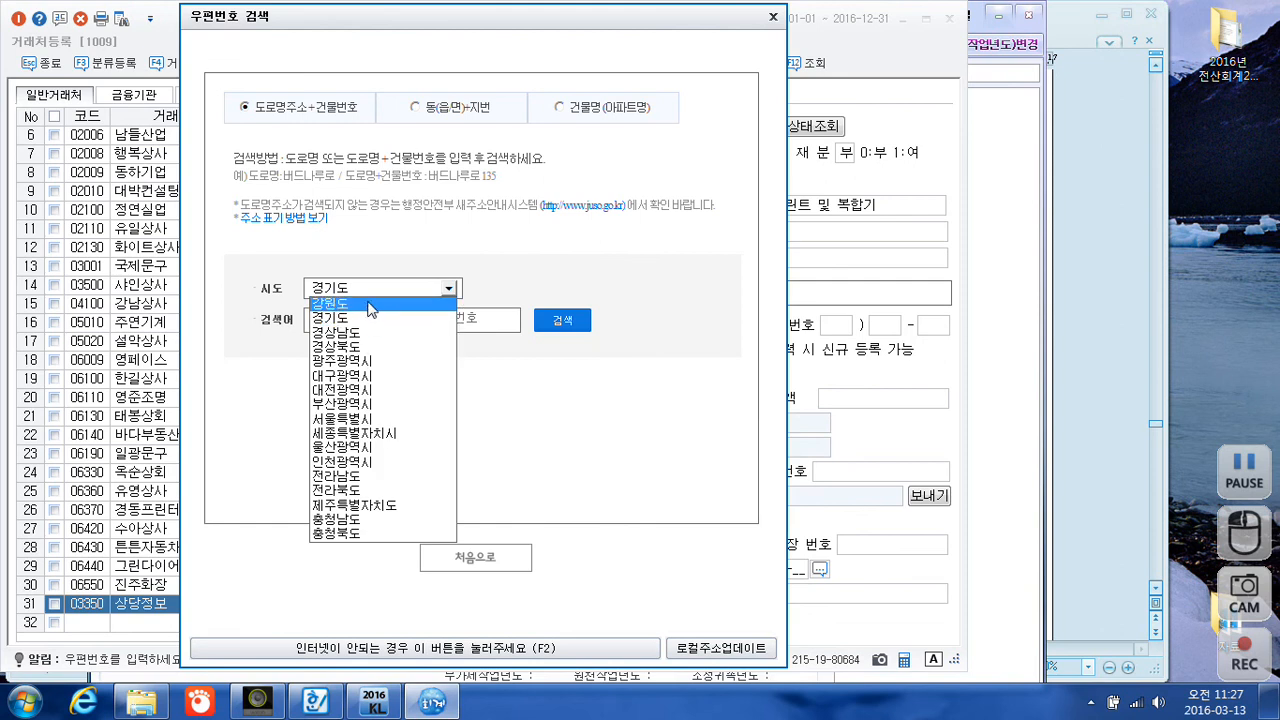
{"action": "left_click", "coordinate": [370, 304]}
{"action": "left_click", "coordinate": [461, 326]}
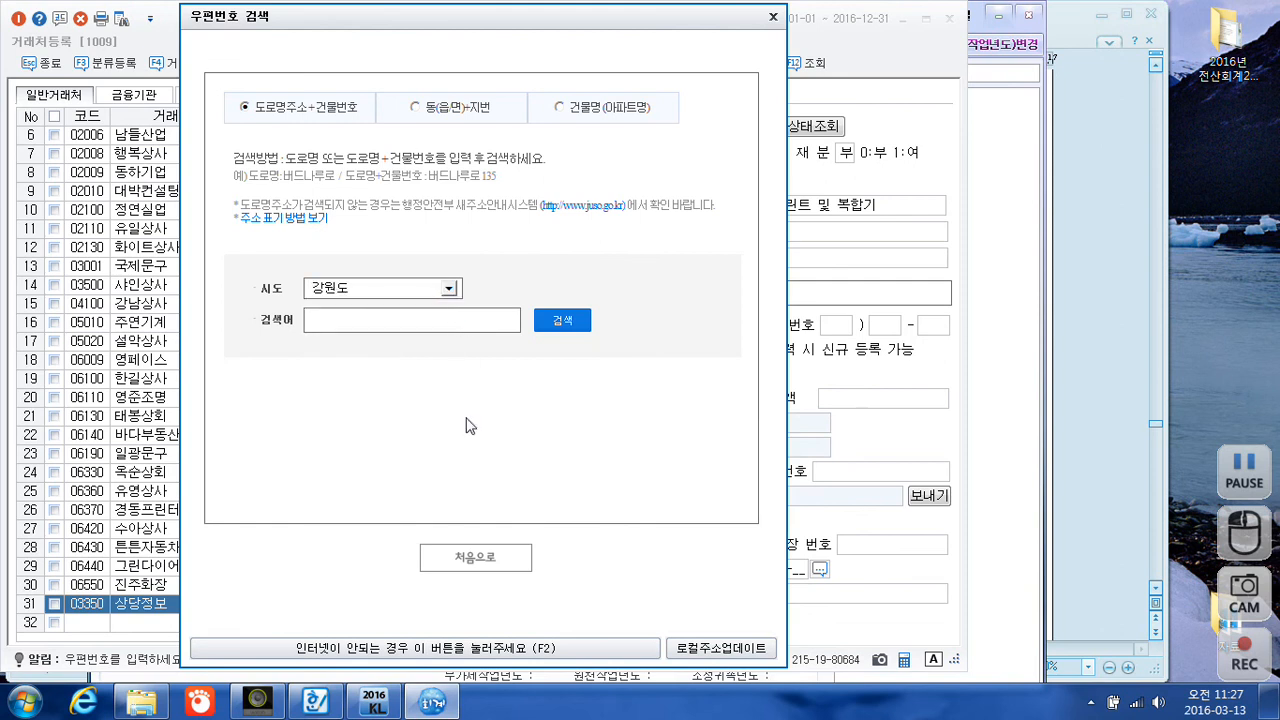
{"action": "type", "text": "월평로"}
{"action": "left_click", "coordinate": [564, 320]}
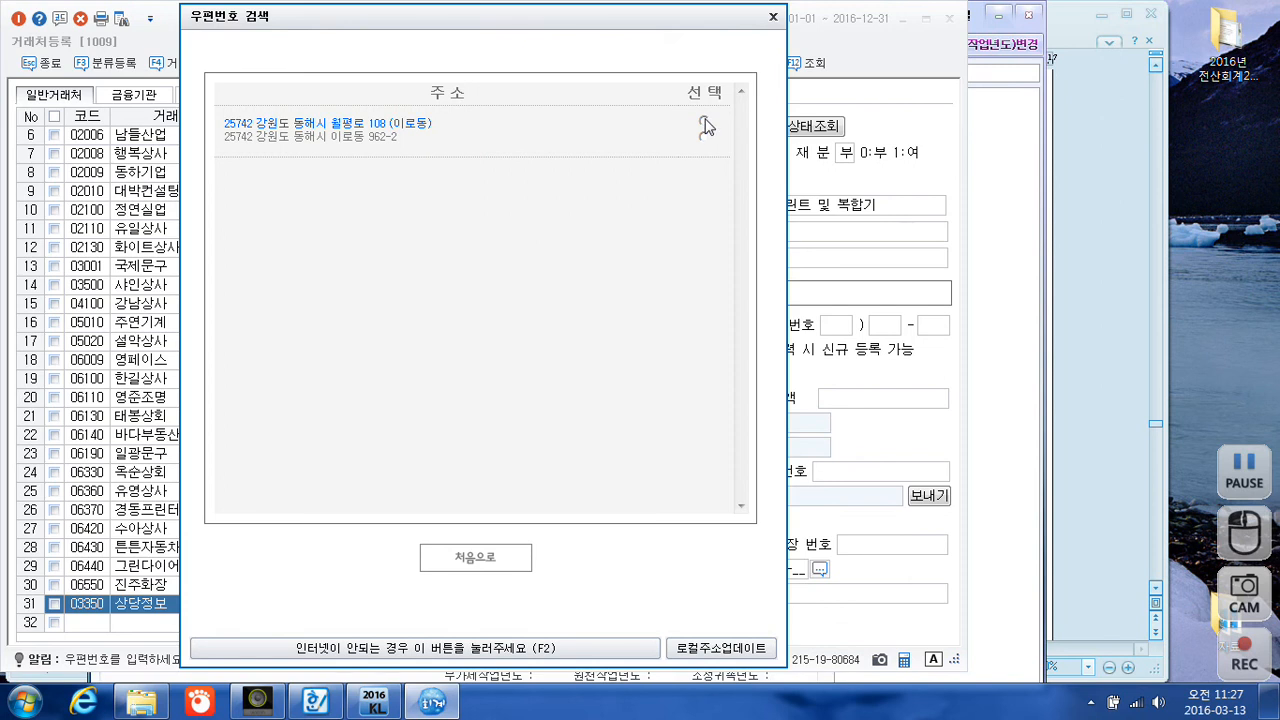
{"action": "left_click", "coordinate": [705, 123]}
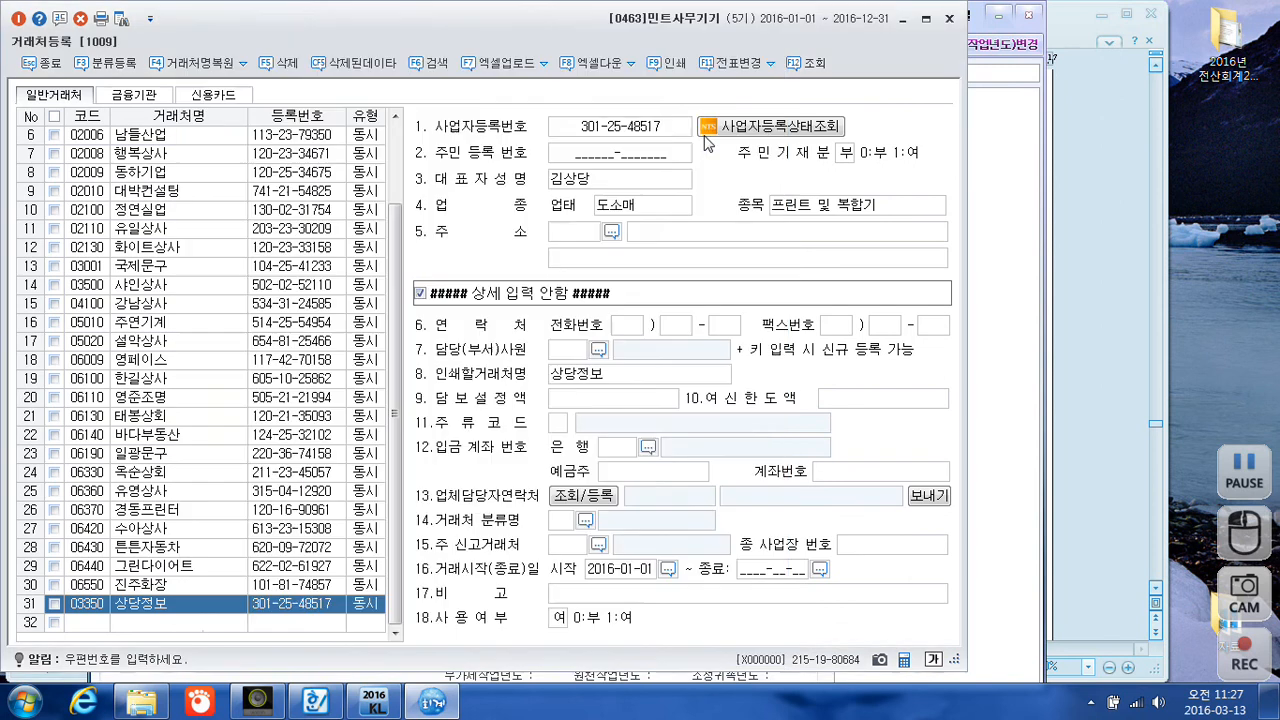
{"action": "left_click", "coordinate": [705, 261]}
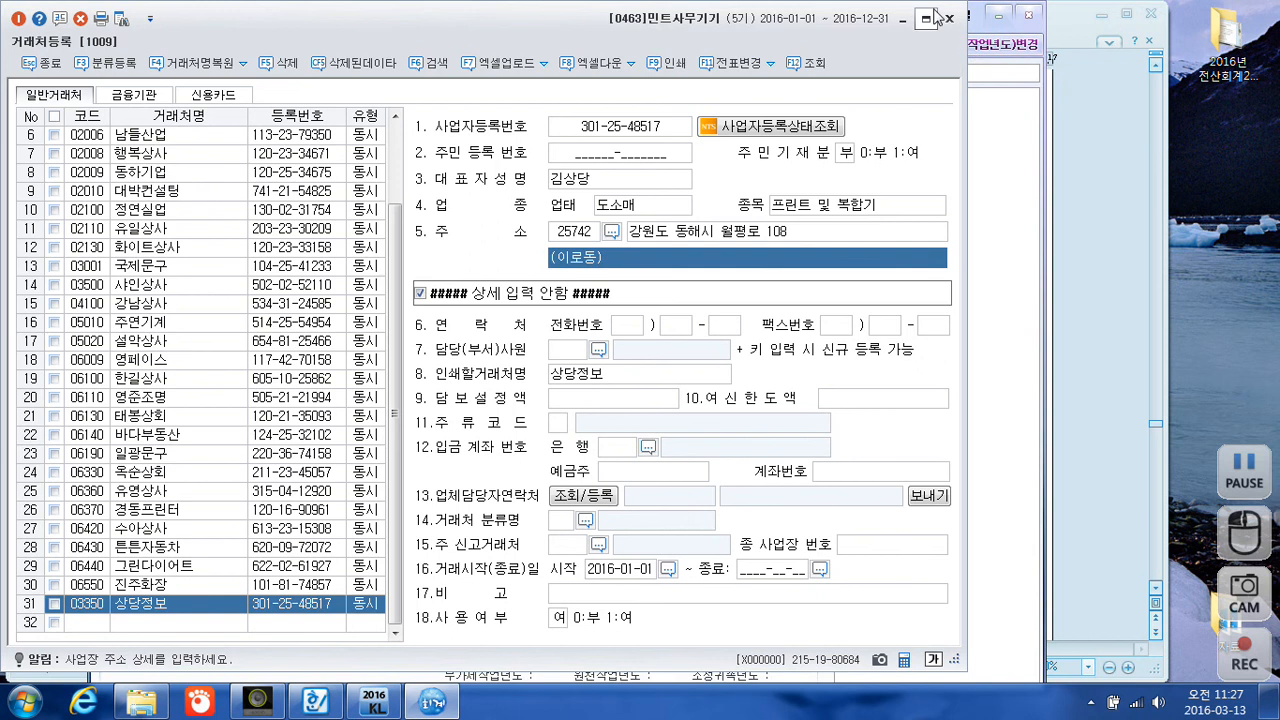
{"action": "left_click", "coordinate": [950, 20]}
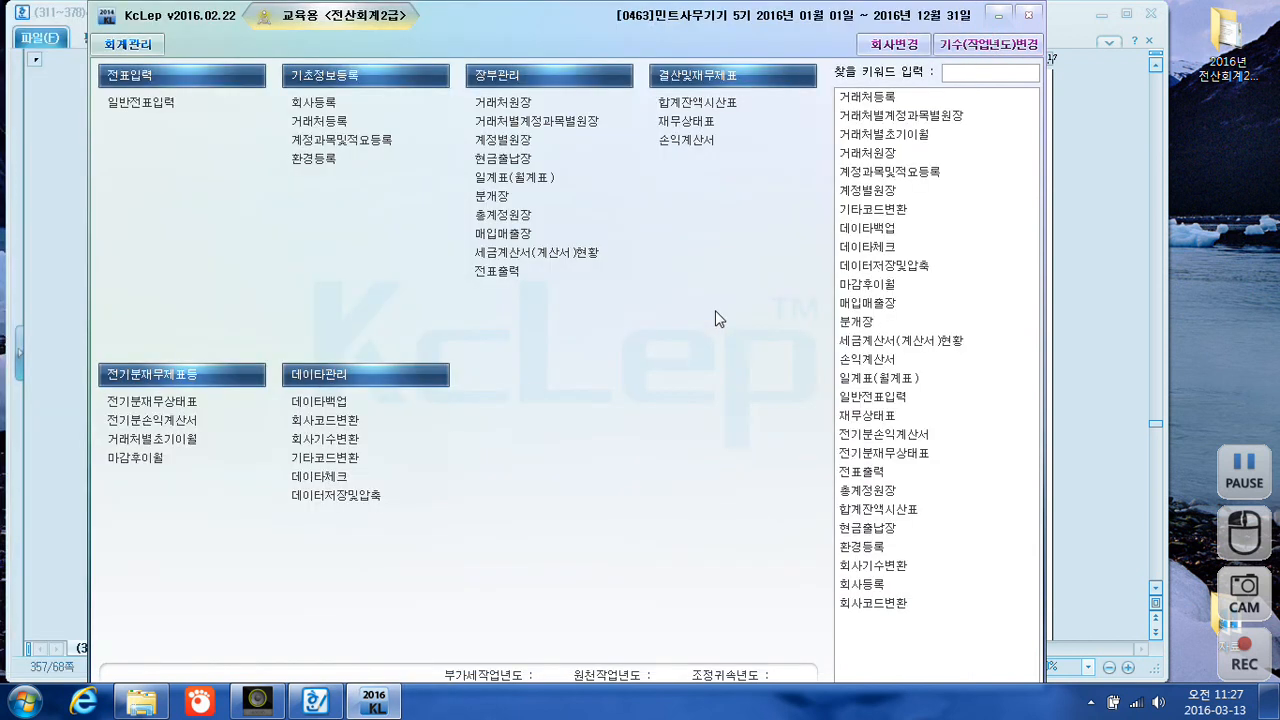
- Switch to the exam document and read transactions [1] to [5] of 문제4
{"action": "left_click", "coordinate": [1100, 408]}
{"action": "scroll", "coordinate": [1076, 380], "scroll_direction": "down", "scroll_amount": 5}
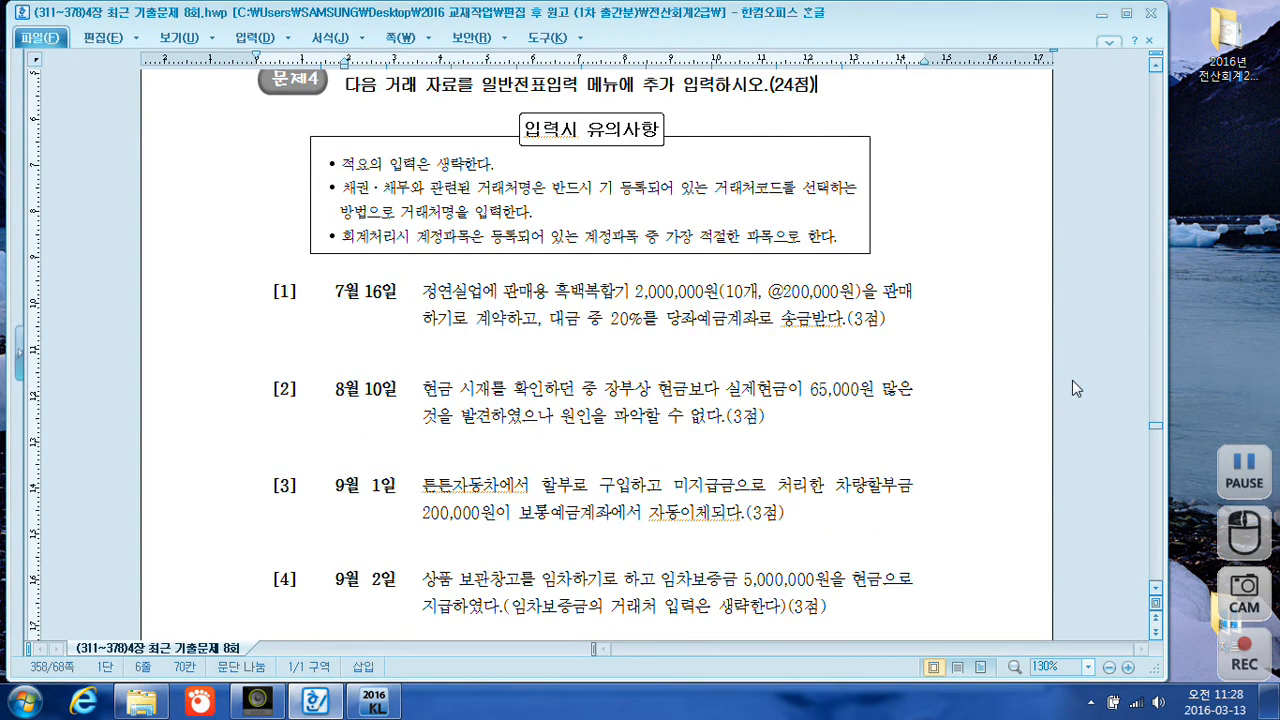
{"action": "scroll", "coordinate": [1072, 380], "scroll_direction": "down", "scroll_amount": 2}
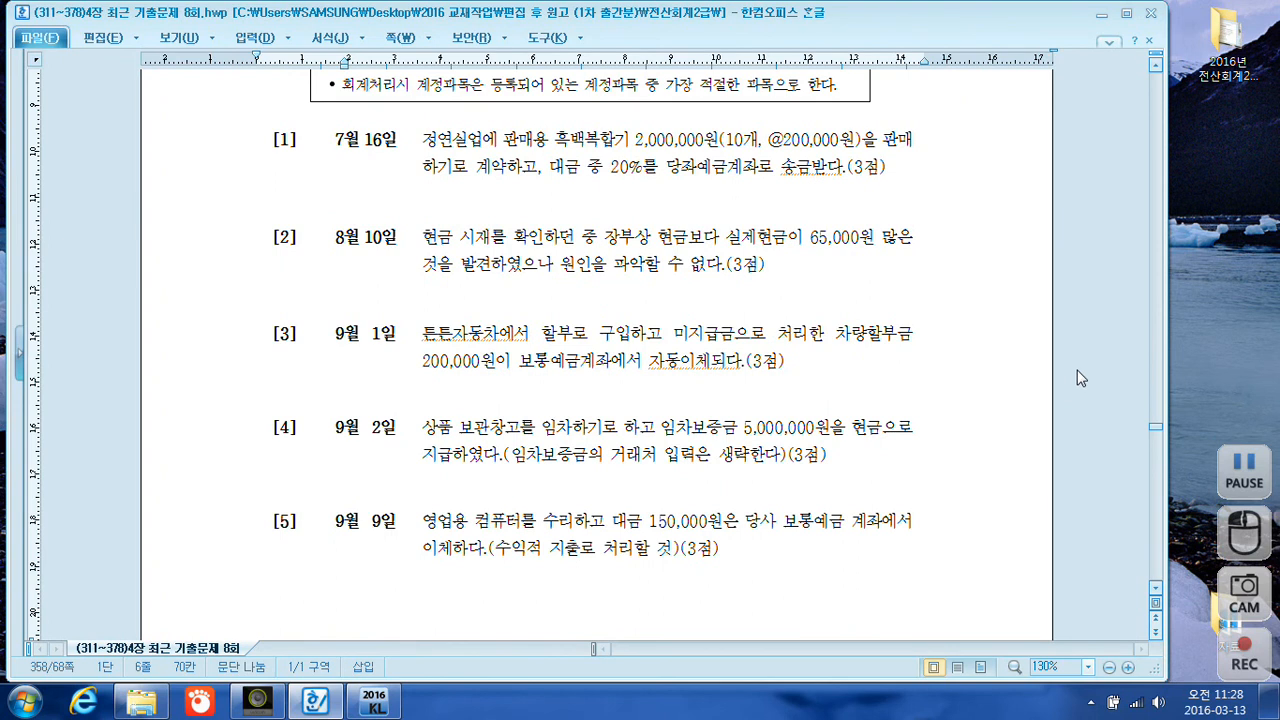
- Try annotating 문제4 item [1] with 상품매출 as the credit account using the screen pen, and clear the marks
{"action": "key", "text": "F12"}
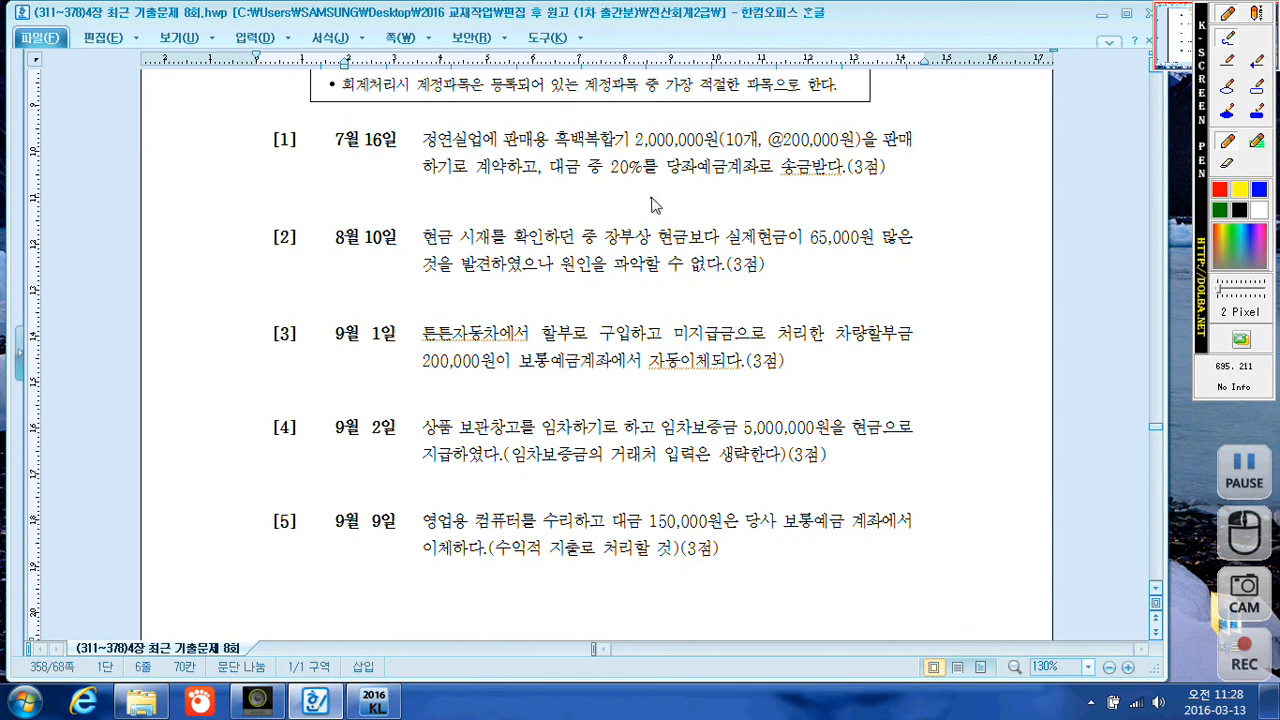
{"action": "left_click_drag", "start_coordinate": [724, 190], "coordinate": [693, 237]}
{"action": "mouse_move", "coordinate": [748, 192]}
{"action": "left_mouse_down"}
{"action": "mouse_move", "coordinate": [737, 208]}
{"action": "mouse_move", "coordinate": [752, 204]}
{"action": "left_mouse_up"}
{"action": "mouse_move", "coordinate": [756, 183]}
{"action": "left_mouse_down"}
{"action": "mouse_move", "coordinate": [766, 212]}
{"action": "mouse_move", "coordinate": [791, 191]}
{"action": "mouse_move", "coordinate": [808, 212]}
{"action": "mouse_move", "coordinate": [884, 206]}
{"action": "left_mouse_up"}
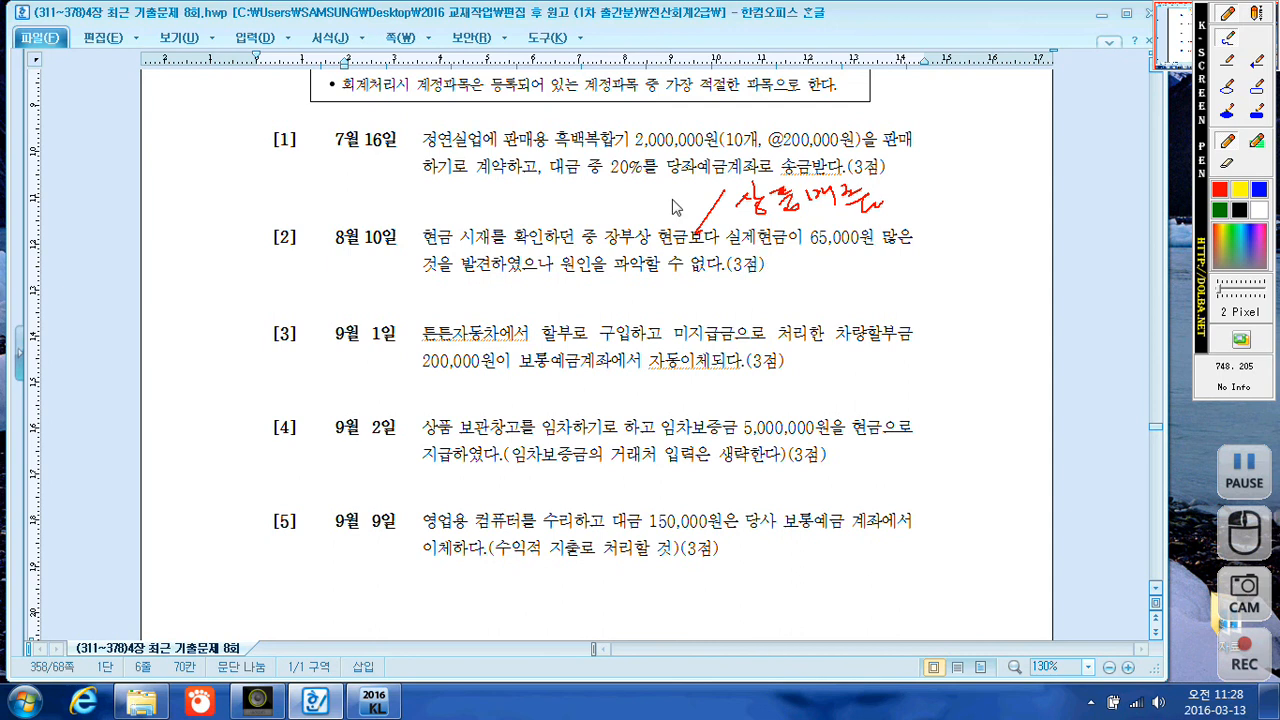
{"action": "left_click_drag", "start_coordinate": [478, 174], "coordinate": [530, 179]}
{"action": "key", "text": "Escape"}
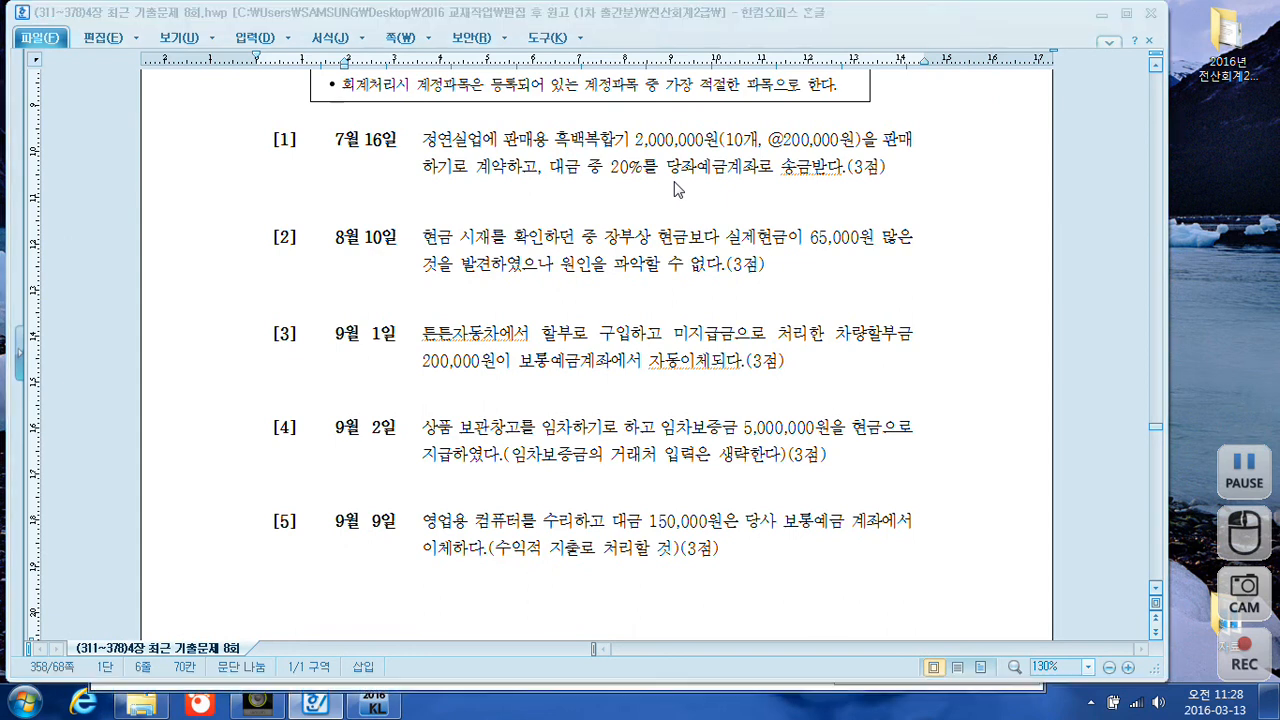
- Annotate 문제4 item [1] with debit 당.예 and credit 선수금 (정연), and underline 계약하고
{"action": "key", "text": "F12"}
{"action": "mouse_move", "coordinate": [655, 187]}
{"action": "left_mouse_down"}
{"action": "mouse_move", "coordinate": [631, 219]}
{"action": "mouse_move", "coordinate": [661, 210]}
{"action": "left_mouse_up"}
{"action": "left_click_drag", "start_coordinate": [667, 203], "coordinate": [683, 202]}
{"action": "left_click_drag", "start_coordinate": [685, 194], "coordinate": [692, 213]}
{"action": "mouse_move", "coordinate": [703, 192]}
{"action": "left_mouse_down"}
{"action": "mouse_move", "coordinate": [712, 222]}
{"action": "mouse_move", "coordinate": [728, 210]}
{"action": "mouse_move", "coordinate": [740, 232]}
{"action": "mouse_move", "coordinate": [774, 210]}
{"action": "mouse_move", "coordinate": [812, 228]}
{"action": "mouse_move", "coordinate": [822, 212]}
{"action": "left_mouse_up"}
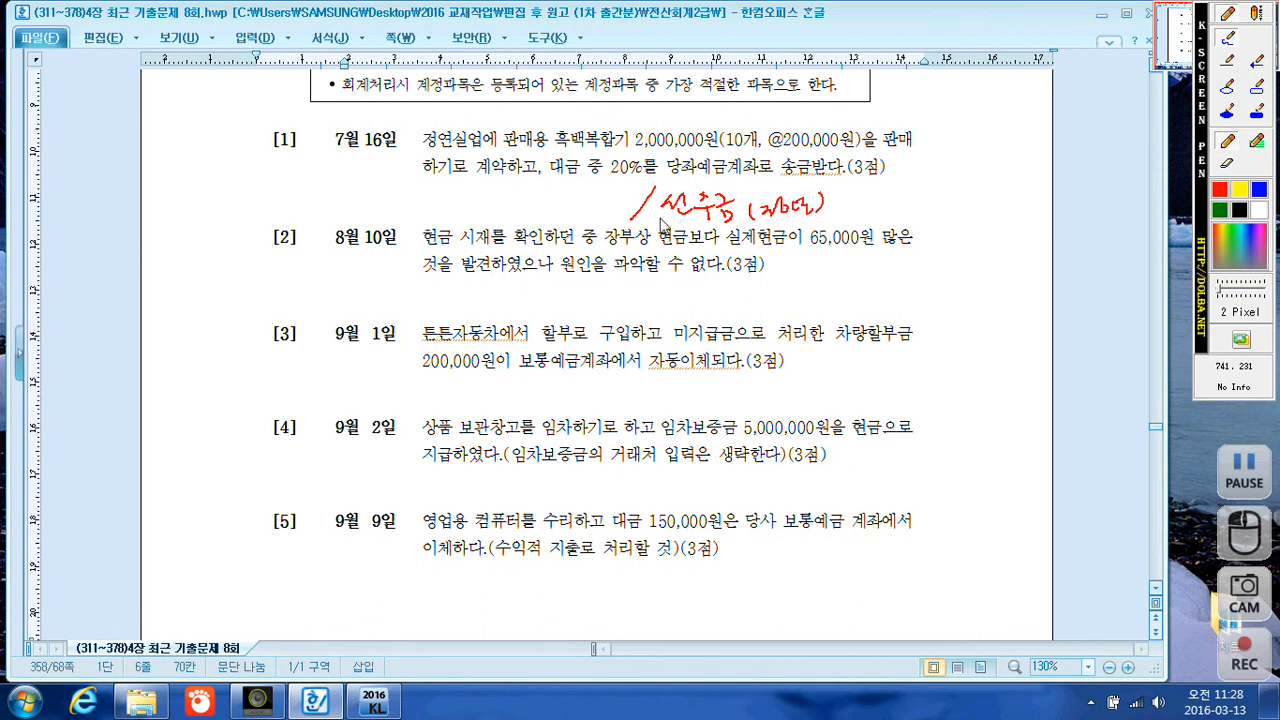
{"action": "left_click_drag", "start_coordinate": [480, 200], "coordinate": [490, 212]}
{"action": "left_click_drag", "start_coordinate": [494, 210], "coordinate": [566, 226]}
{"action": "left_click_drag", "start_coordinate": [478, 177], "coordinate": [545, 177]}
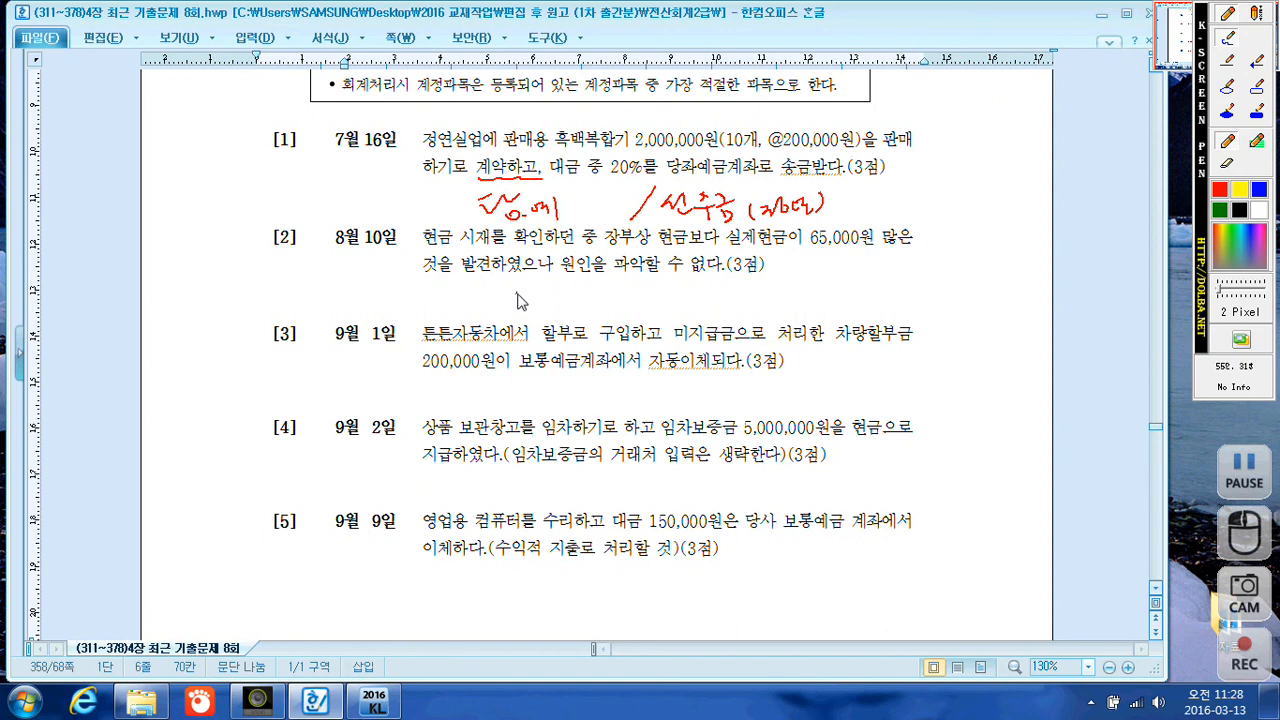
- Annotate item [2] with 현금 / 현금과부족 and item [3] with 미지급금 (튼-) / 보.예
{"action": "mouse_move", "coordinate": [508, 300]}
{"action": "left_mouse_down"}
{"action": "mouse_move", "coordinate": [574, 318]}
{"action": "mouse_move", "coordinate": [767, 300]}
{"action": "mouse_move", "coordinate": [770, 322]}
{"action": "mouse_move", "coordinate": [790, 308]}
{"action": "mouse_move", "coordinate": [800, 320]}
{"action": "mouse_move", "coordinate": [771, 320]}
{"action": "left_mouse_up"}
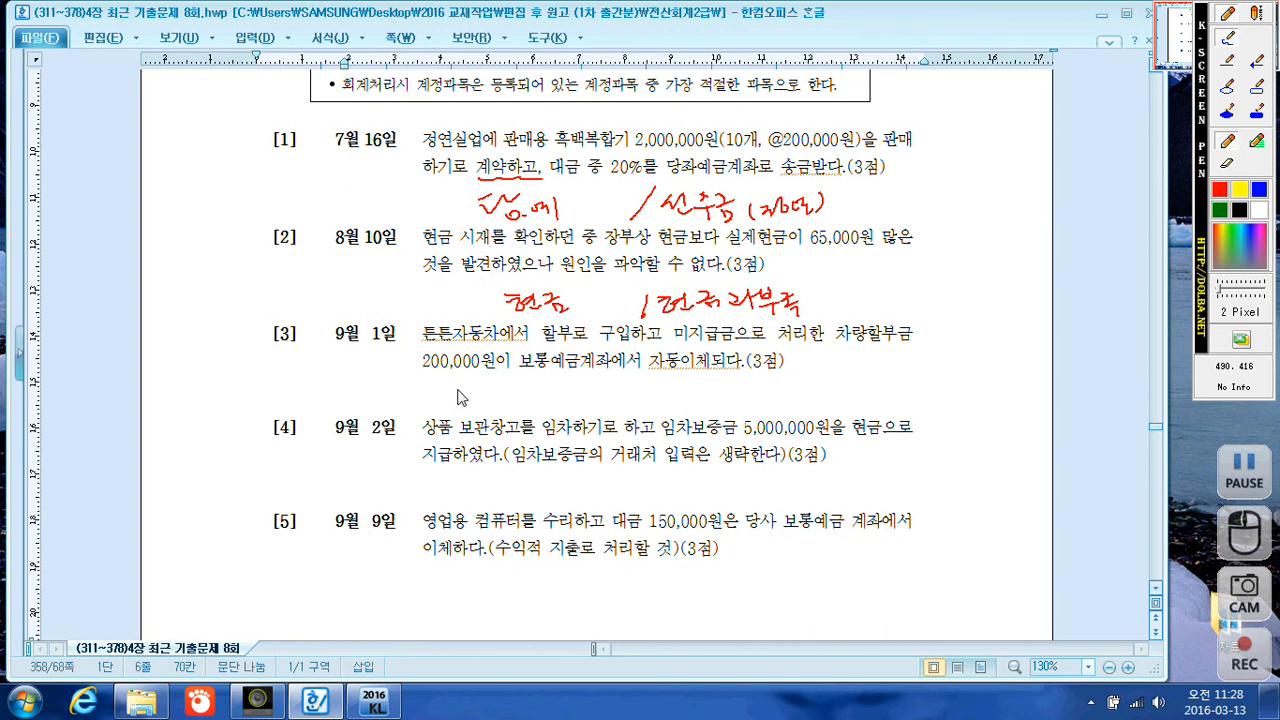
{"action": "mouse_move", "coordinate": [449, 389]}
{"action": "left_mouse_down"}
{"action": "mouse_move", "coordinate": [547, 396]}
{"action": "mouse_move", "coordinate": [562, 410]}
{"action": "mouse_move", "coordinate": [595, 392]}
{"action": "mouse_move", "coordinate": [580, 402]}
{"action": "mouse_move", "coordinate": [600, 420]}
{"action": "mouse_move", "coordinate": [706, 392]}
{"action": "mouse_move", "coordinate": [726, 406]}
{"action": "mouse_move", "coordinate": [762, 400]}
{"action": "left_mouse_up"}
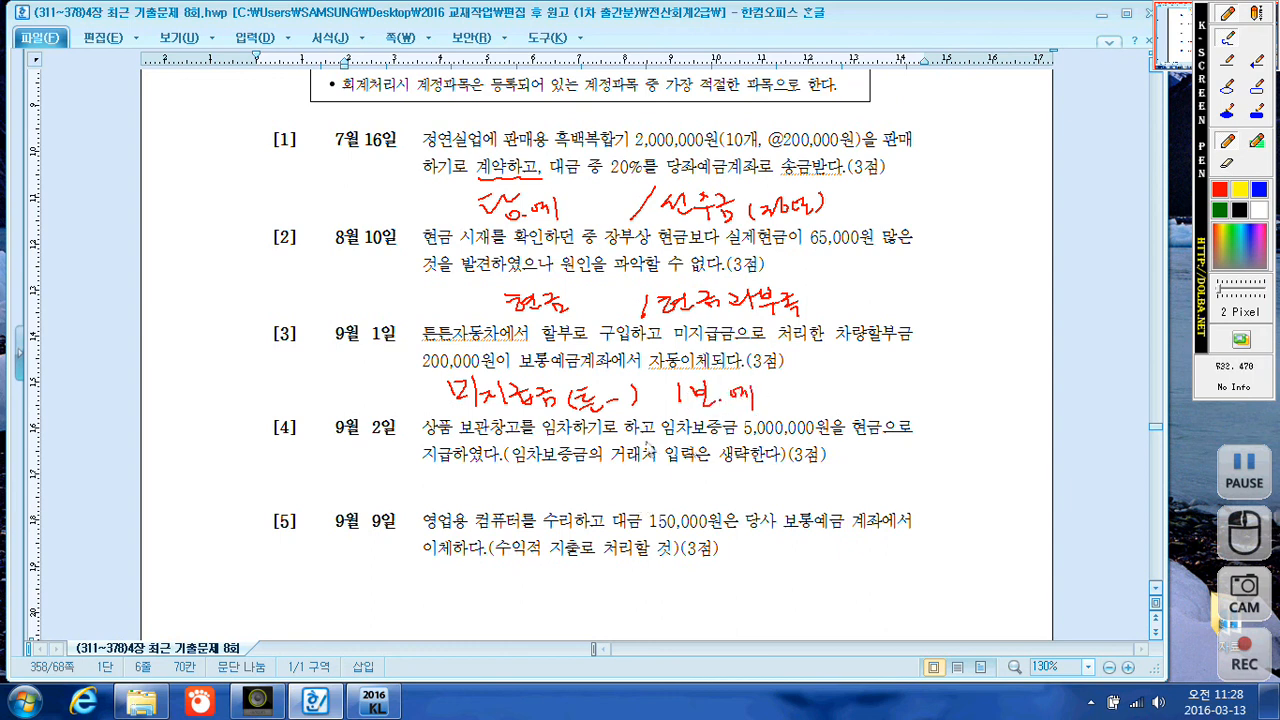
- Mark 임차보증금 and 현금 in item [4], write a note under item [5], and clear the pen annotations
{"action": "left_click_drag", "start_coordinate": [663, 436], "coordinate": [746, 440]}
{"action": "left_click_drag", "start_coordinate": [825, 414], "coordinate": [838, 401]}
{"action": "mouse_move", "coordinate": [876, 440]}
{"action": "left_mouse_down"}
{"action": "mouse_move", "coordinate": [866, 418]}
{"action": "mouse_move", "coordinate": [875, 446]}
{"action": "left_mouse_up"}
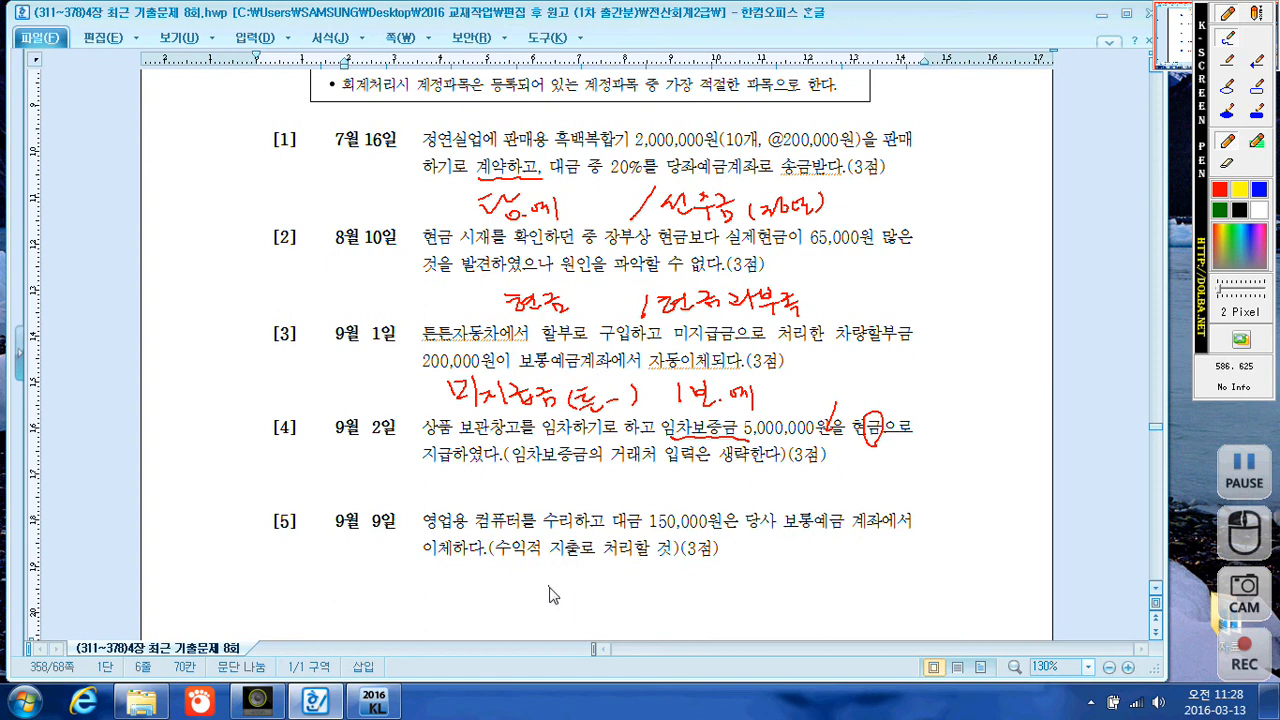
{"action": "mouse_move", "coordinate": [548, 578]}
{"action": "left_mouse_down"}
{"action": "mouse_move", "coordinate": [566, 598]}
{"action": "mouse_move", "coordinate": [556, 606]}
{"action": "mouse_move", "coordinate": [698, 584]}
{"action": "mouse_move", "coordinate": [716, 584]}
{"action": "mouse_move", "coordinate": [724, 606]}
{"action": "mouse_move", "coordinate": [762, 592]}
{"action": "mouse_move", "coordinate": [778, 606]}
{"action": "left_mouse_up"}
{"action": "key", "text": "Escape"}
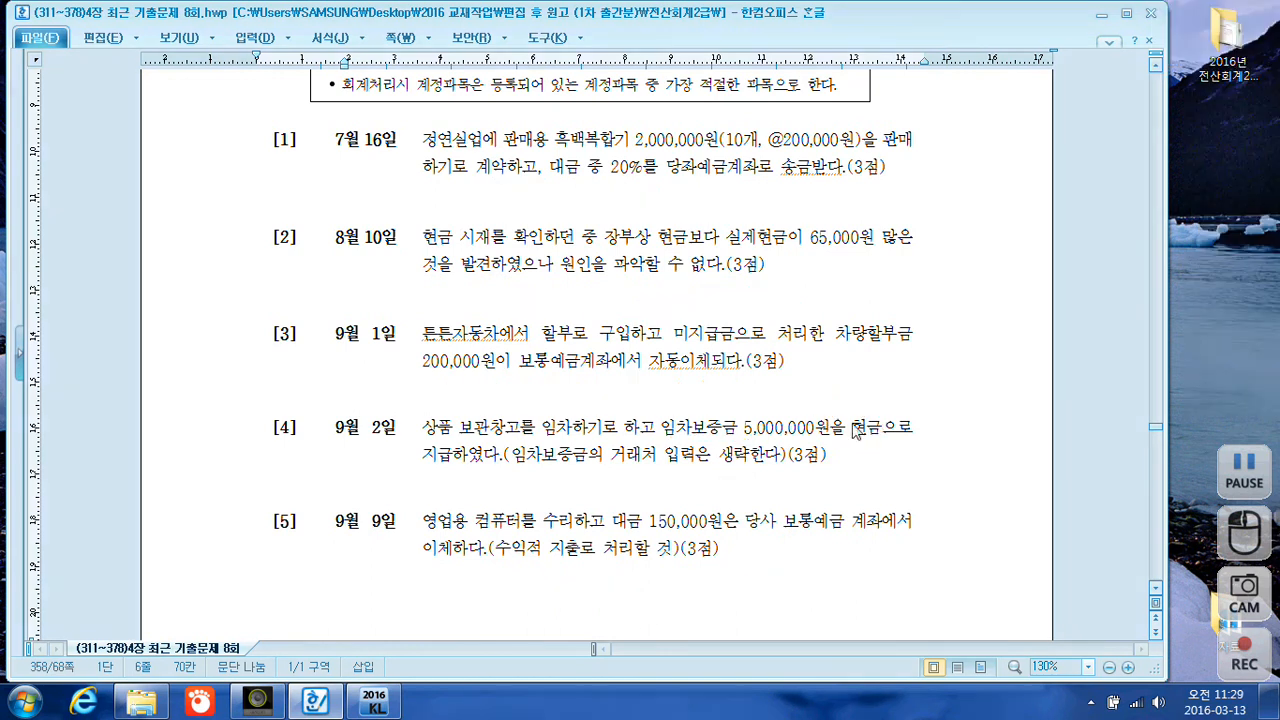
- Annotate 문제4 item [6] with debits 현금 and 외상매출금 (성실) and credit 상품매출 using the screen pen
{"action": "scroll", "coordinate": [847, 412], "scroll_direction": "down", "scroll_amount": 9}
{"action": "scroll", "coordinate": [843, 410], "scroll_direction": "down", "scroll_amount": 2}
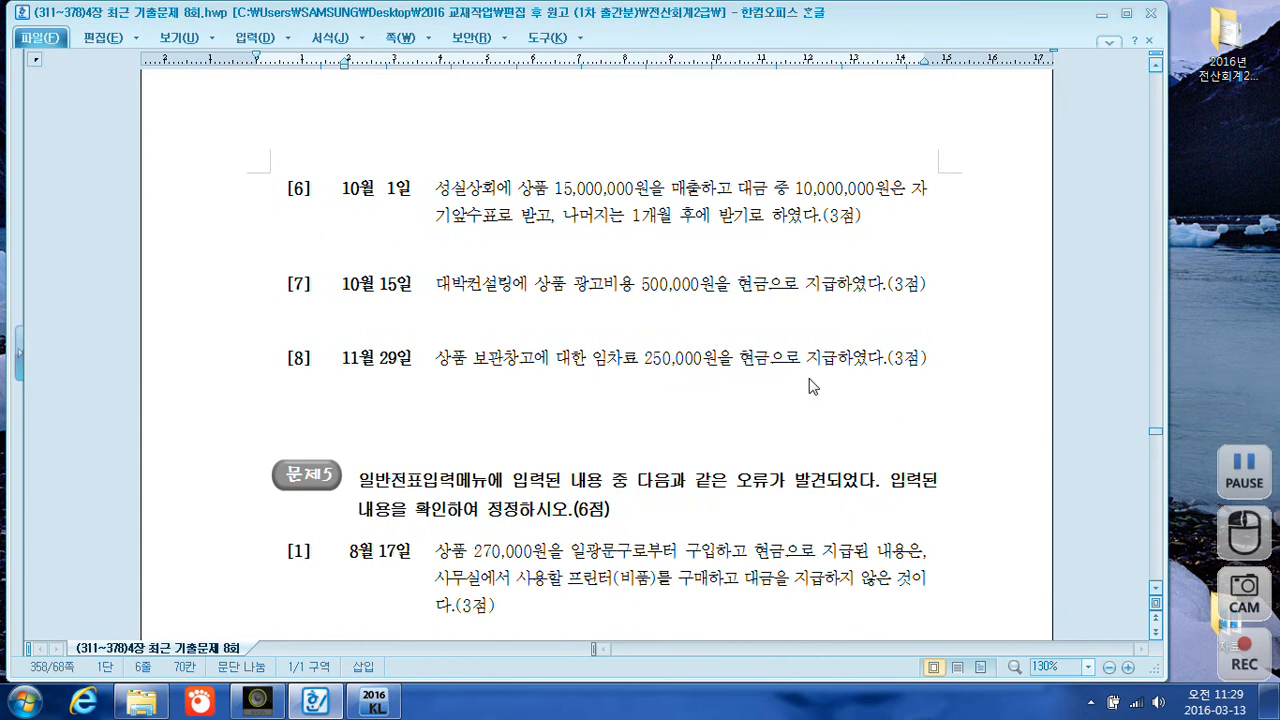
{"action": "key", "text": "F12"}
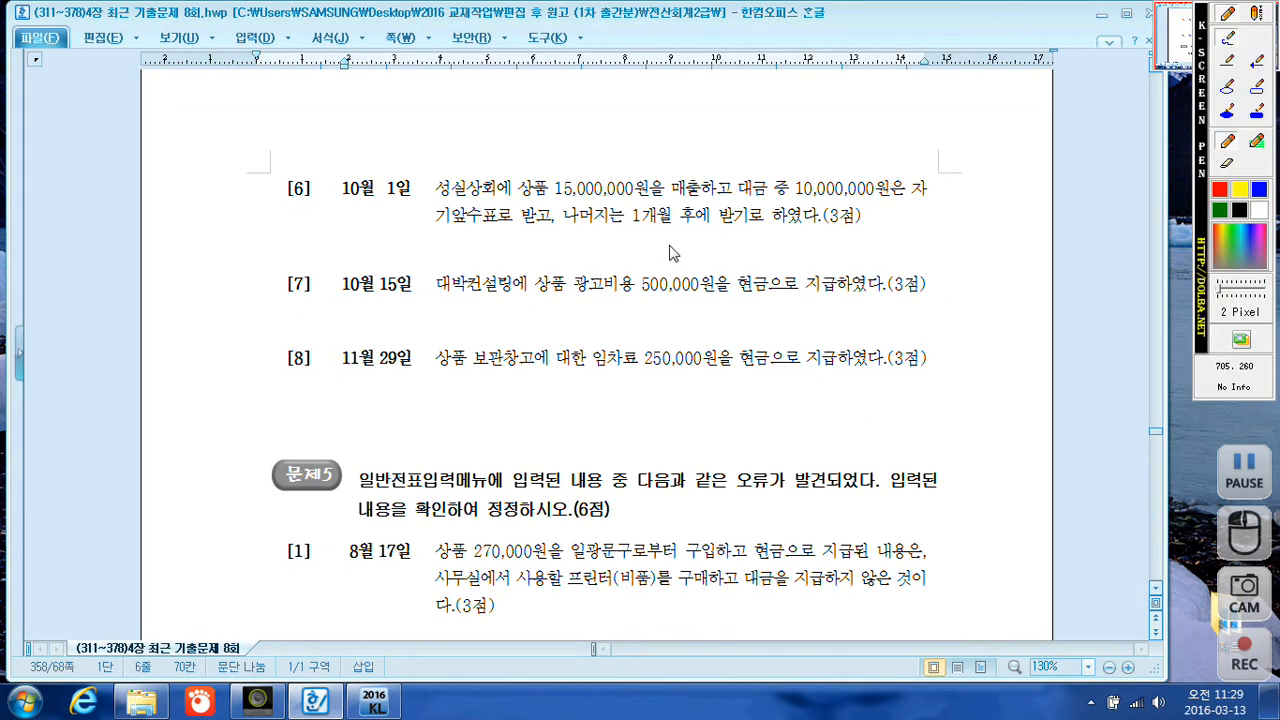
{"action": "mouse_move", "coordinate": [676, 236]}
{"action": "left_mouse_down"}
{"action": "mouse_move", "coordinate": [658, 272]}
{"action": "mouse_move", "coordinate": [689, 266]}
{"action": "left_mouse_up"}
{"action": "left_click_drag", "start_coordinate": [697, 256], "coordinate": [724, 268]}
{"action": "mouse_move", "coordinate": [721, 254]}
{"action": "left_mouse_down"}
{"action": "mouse_move", "coordinate": [755, 276]}
{"action": "mouse_move", "coordinate": [771, 252]}
{"action": "mouse_move", "coordinate": [824, 262]}
{"action": "left_mouse_up"}
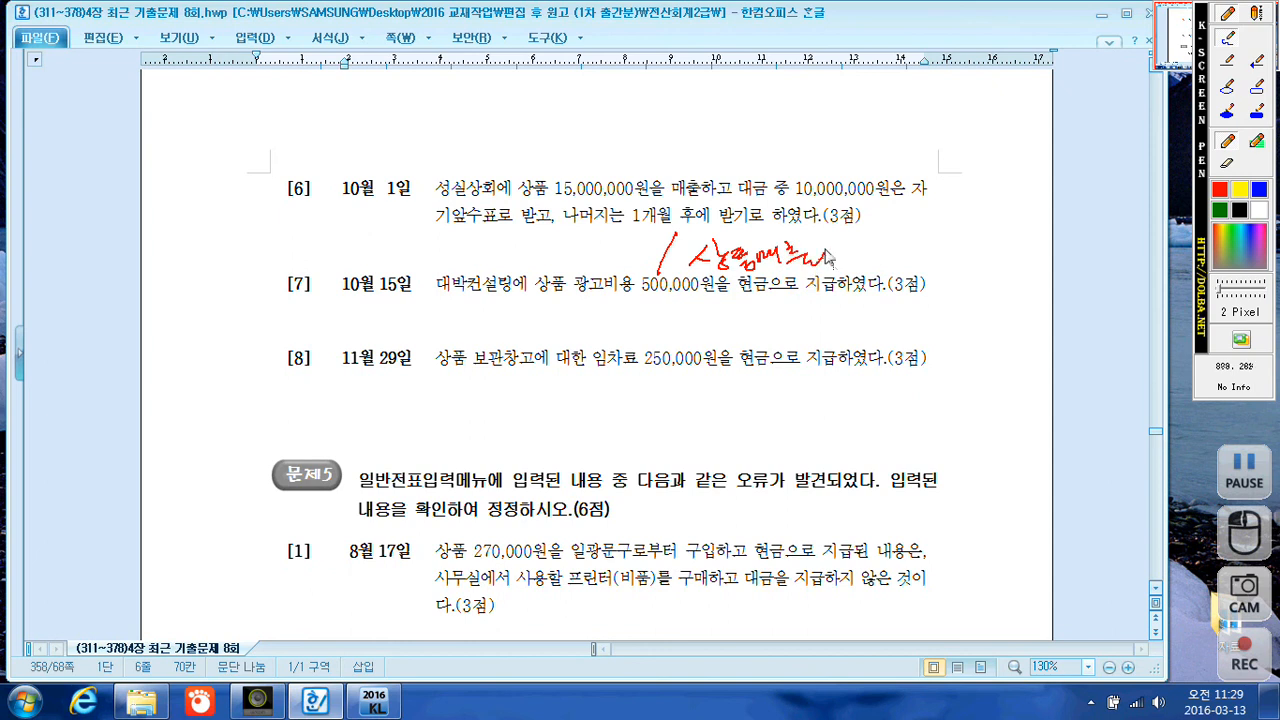
{"action": "mouse_move", "coordinate": [491, 244]}
{"action": "left_mouse_down"}
{"action": "mouse_move", "coordinate": [558, 248]}
{"action": "mouse_move", "coordinate": [534, 272]}
{"action": "mouse_move", "coordinate": [552, 262]}
{"action": "mouse_move", "coordinate": [560, 280]}
{"action": "mouse_move", "coordinate": [600, 262]}
{"action": "mouse_move", "coordinate": [652, 273]}
{"action": "left_mouse_up"}
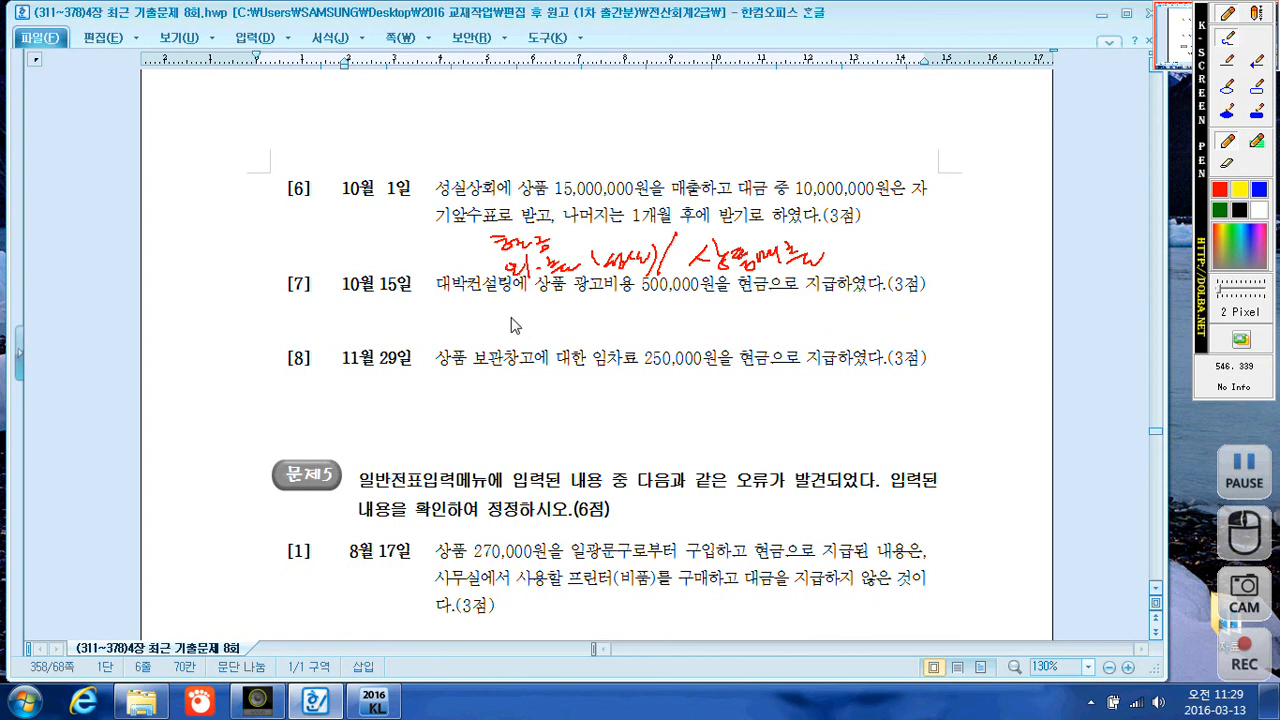
- Annotate item [7] with a circled 출 and 광고선전비, and item [8] with a circled 출 and 임차료
{"action": "left_click_drag", "start_coordinate": [498, 310], "coordinate": [516, 328]}
{"action": "left_click_drag", "start_coordinate": [519, 325], "coordinate": [538, 331]}
{"action": "mouse_move", "coordinate": [536, 335]}
{"action": "left_mouse_down"}
{"action": "mouse_move", "coordinate": [499, 336]}
{"action": "mouse_move", "coordinate": [596, 334]}
{"action": "left_mouse_up"}
{"action": "left_click_drag", "start_coordinate": [601, 319], "coordinate": [602, 335]}
{"action": "mouse_move", "coordinate": [602, 329]}
{"action": "left_mouse_down"}
{"action": "mouse_move", "coordinate": [662, 322]}
{"action": "mouse_move", "coordinate": [674, 345]}
{"action": "mouse_move", "coordinate": [688, 332]}
{"action": "mouse_move", "coordinate": [737, 345]}
{"action": "left_mouse_up"}
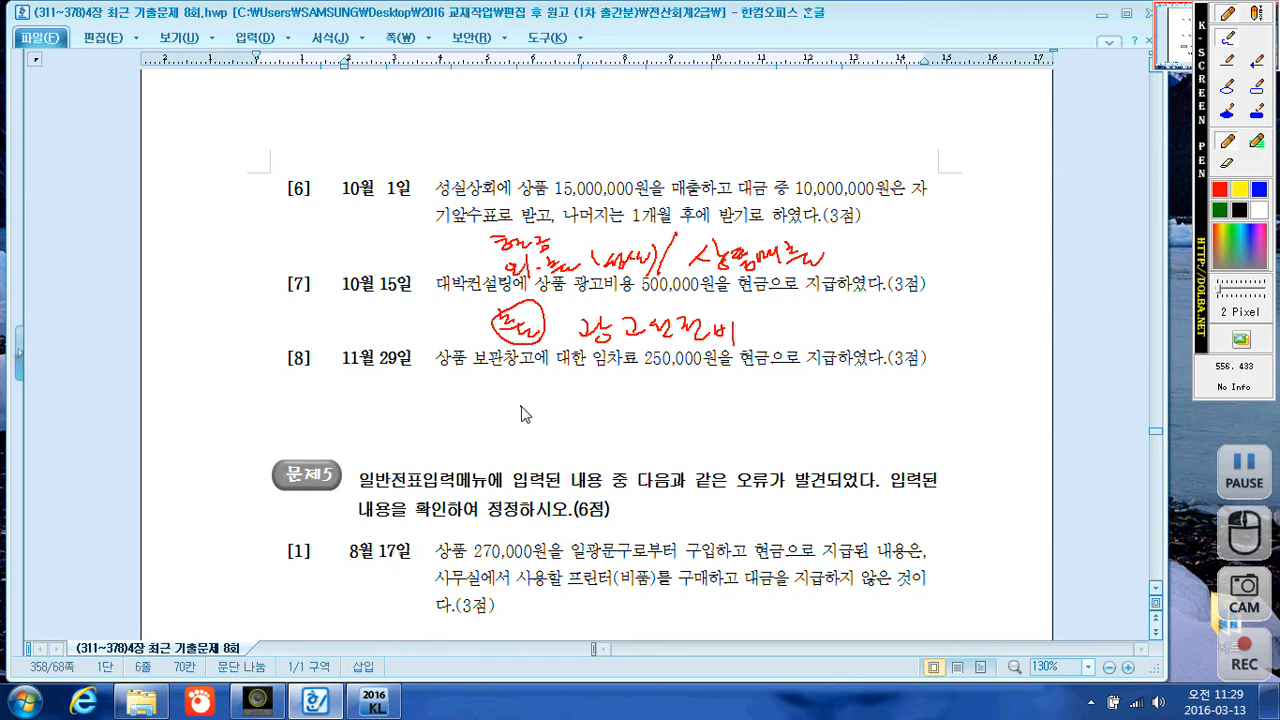
{"action": "left_click_drag", "start_coordinate": [514, 387], "coordinate": [539, 397]}
{"action": "mouse_move", "coordinate": [517, 412]}
{"action": "left_mouse_down"}
{"action": "mouse_move", "coordinate": [539, 404]}
{"action": "mouse_move", "coordinate": [552, 425]}
{"action": "mouse_move", "coordinate": [596, 404]}
{"action": "mouse_move", "coordinate": [606, 424]}
{"action": "mouse_move", "coordinate": [654, 428]}
{"action": "mouse_move", "coordinate": [682, 404]}
{"action": "left_mouse_up"}
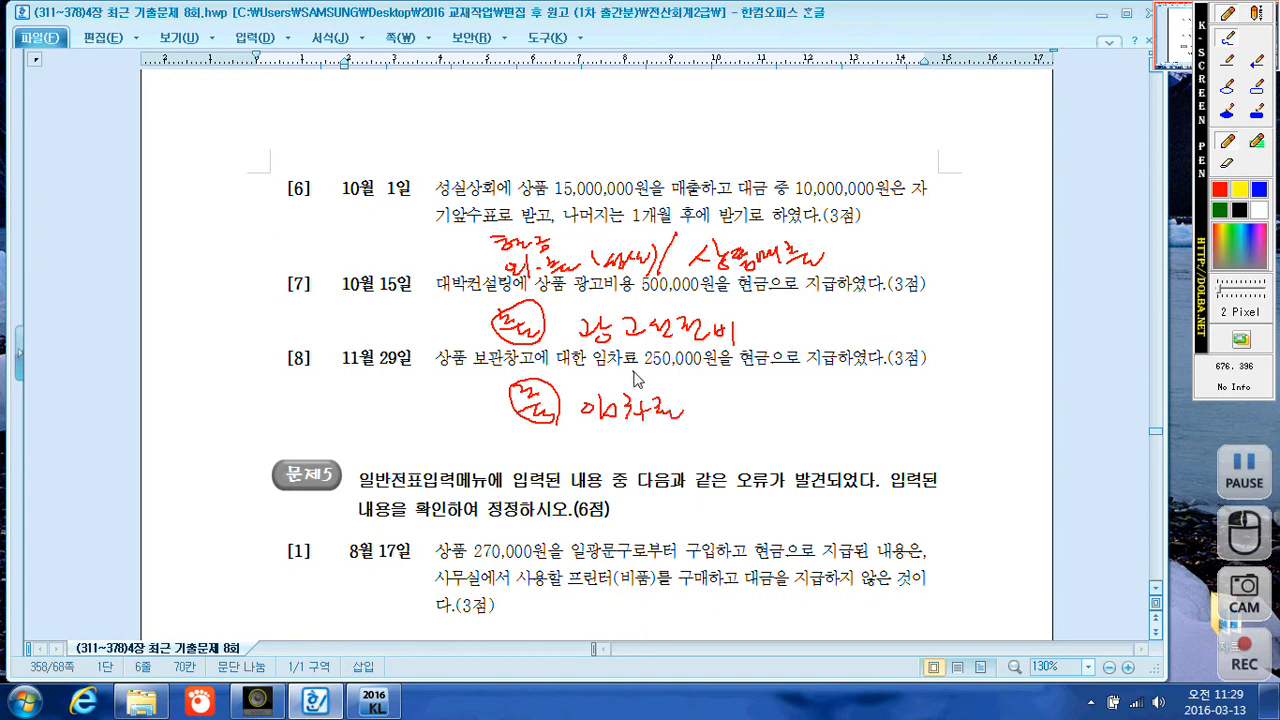
- Switch to KcLep and open 일반전표입력 (general voucher entry) for July 16, 2016
{"action": "key", "text": "Escape"}
{"action": "left_click", "coordinate": [374, 702]}
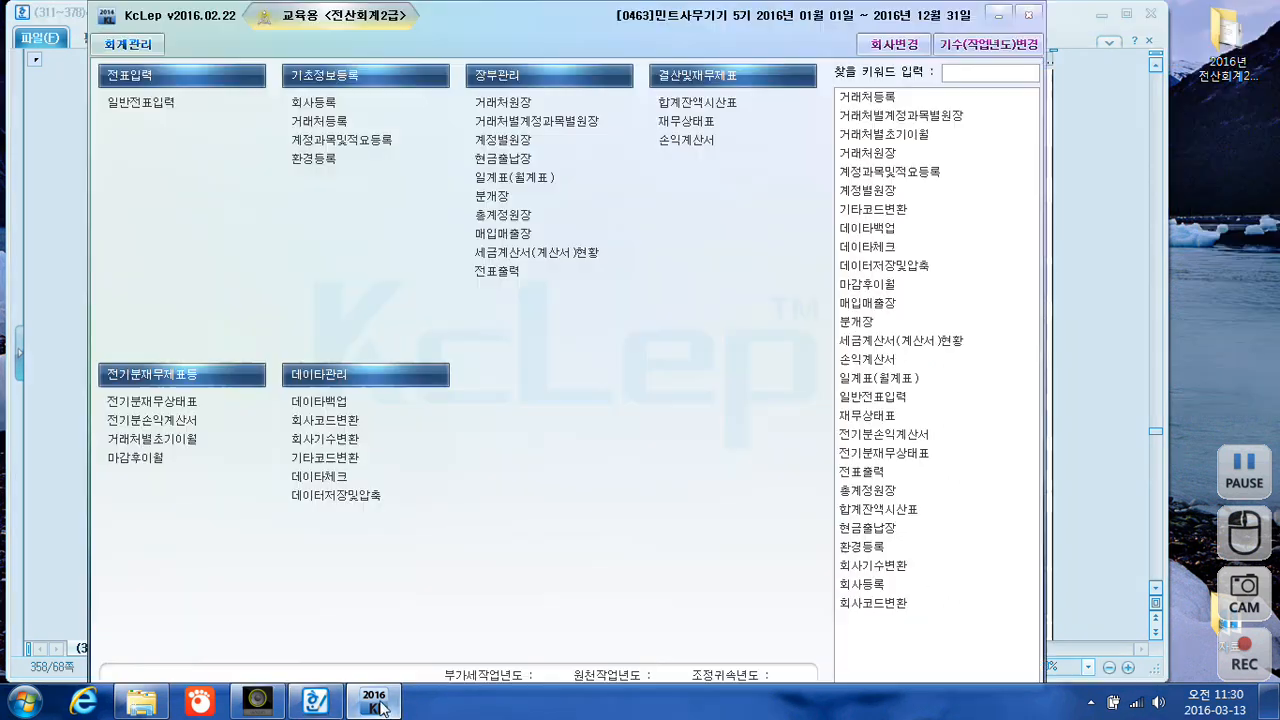
{"action": "left_click", "coordinate": [163, 103]}
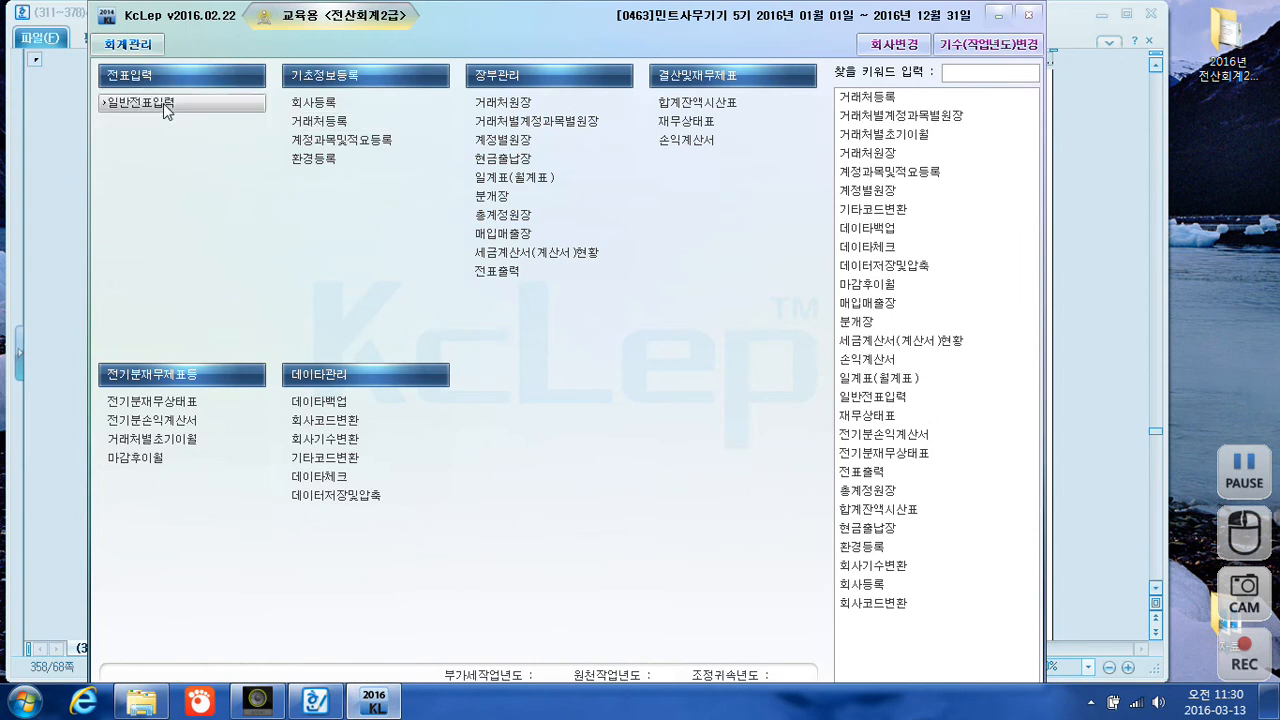
{"action": "left_click", "coordinate": [163, 103]}
{"action": "type", "text": "07"}
{"action": "key", "text": "Return"}
{"action": "type", "text": "16"}
{"action": "key", "text": "Return"}
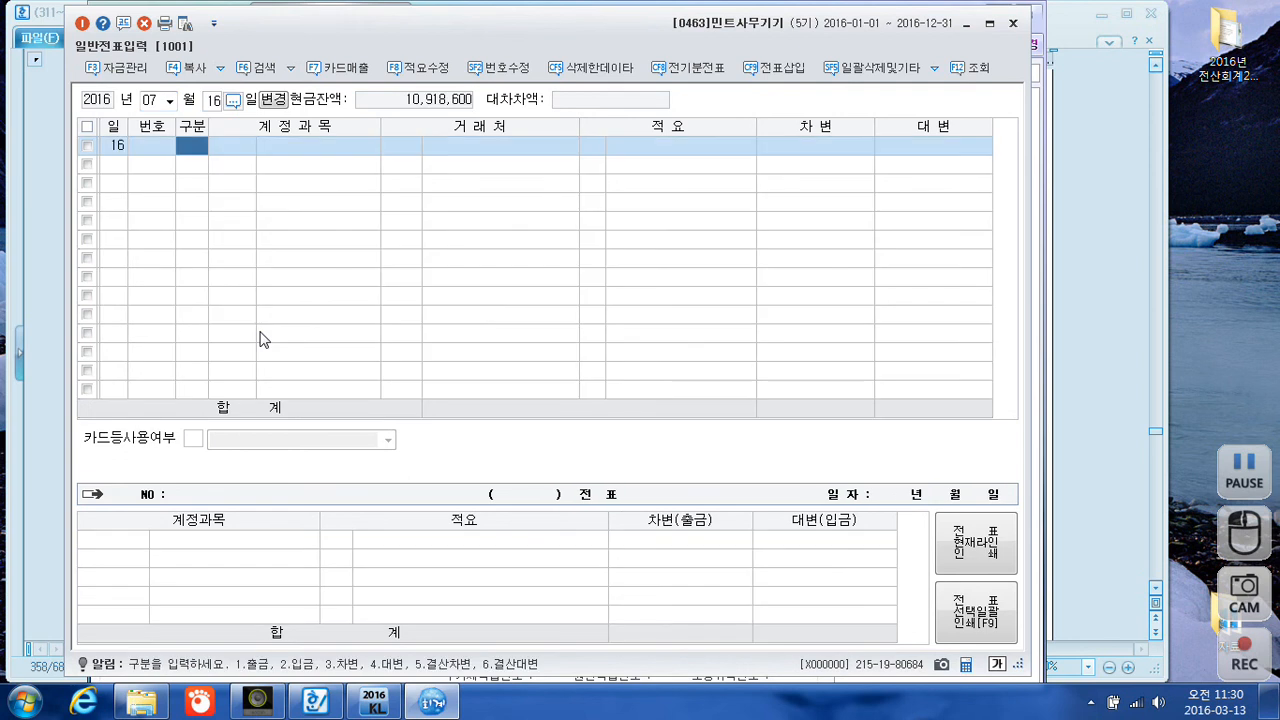
- Enter a debit (차변) line for account 0102 당좌예금 with an amount of 400,000 and no client or description
{"action": "type", "text": "3102"}
{"action": "key", "text": "Return"}
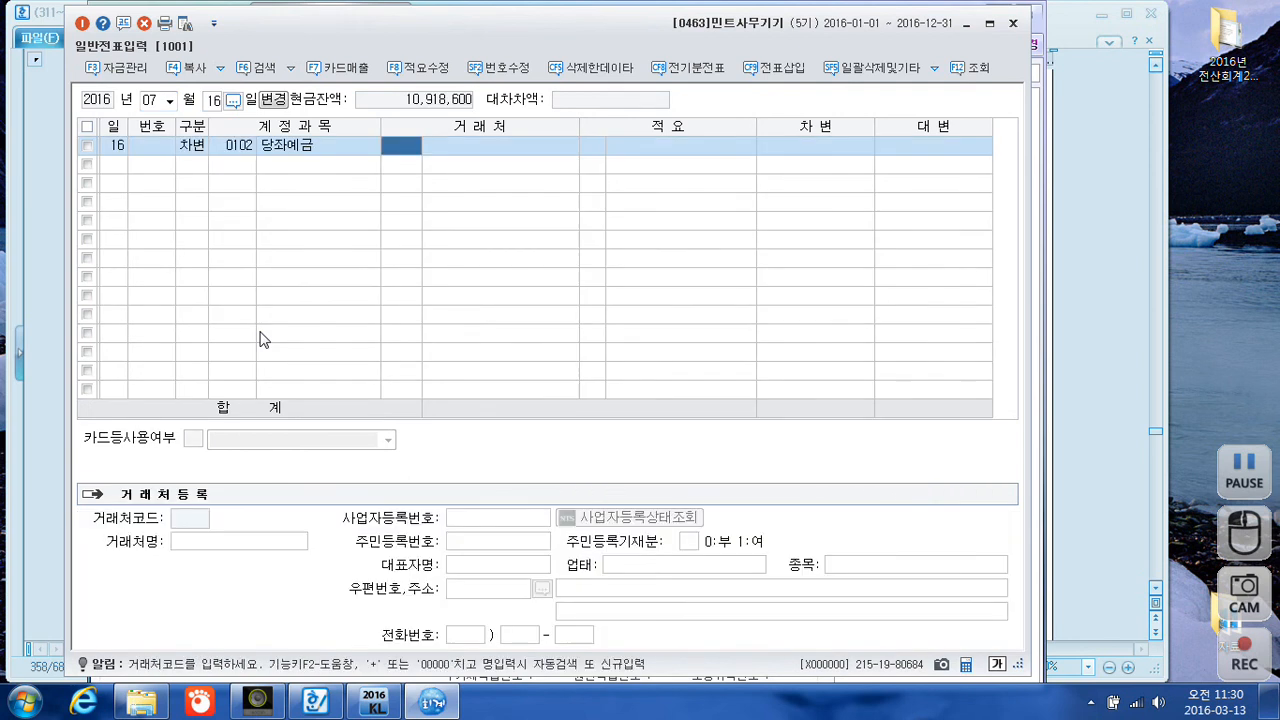
{"action": "key", "text": "Return"}
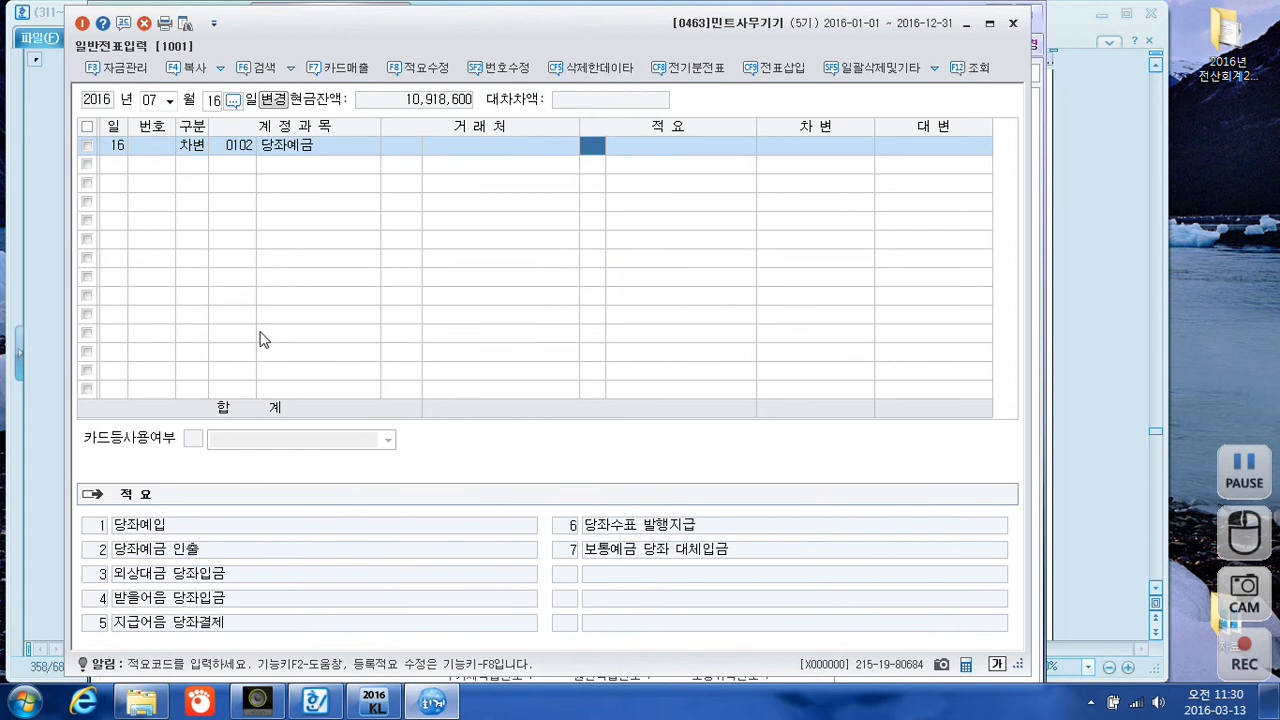
{"action": "key", "text": "Return"}
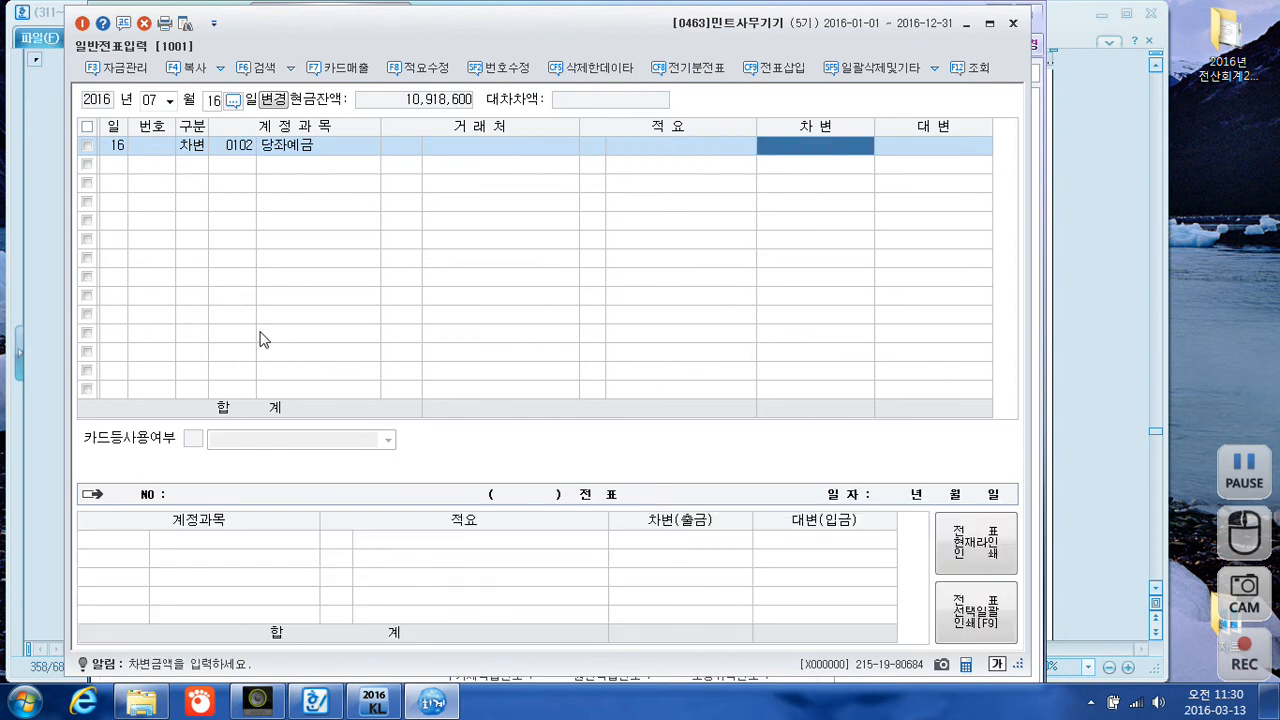
{"action": "type", "text": "4000000"}
{"action": "key", "text": "Return"}
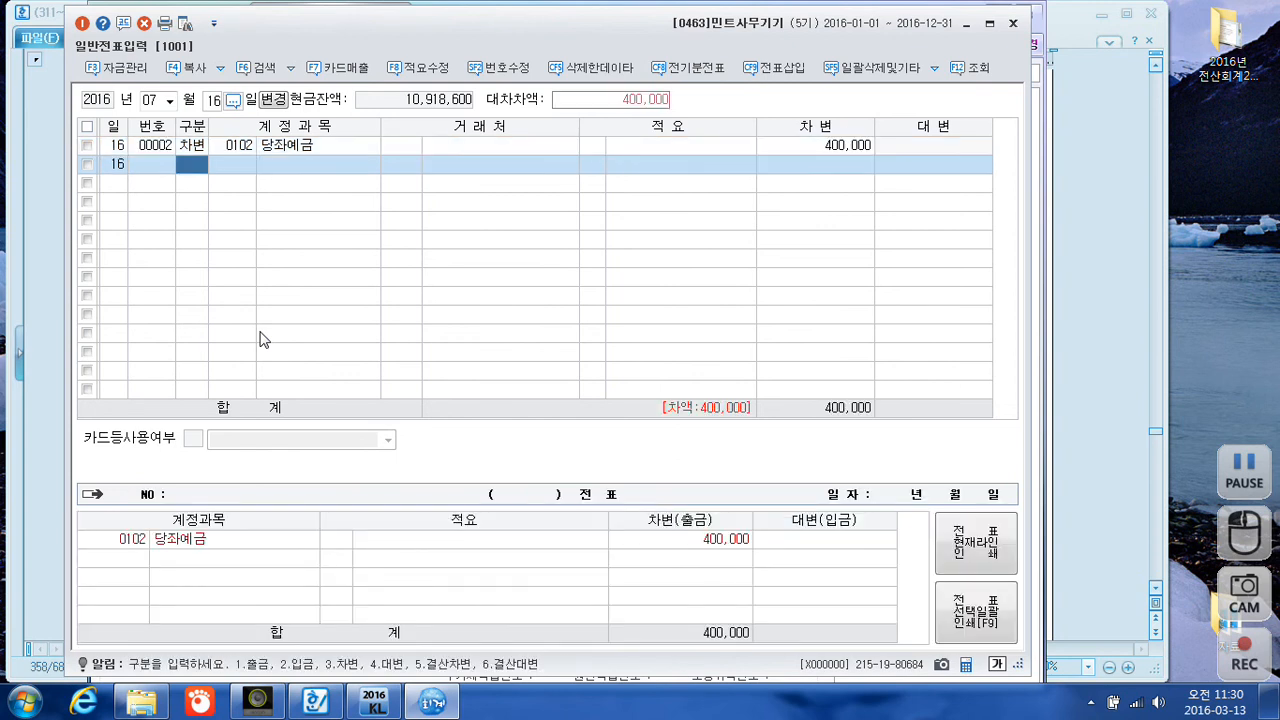
- Enter the matching credit (대변) line for 선수금 with client 정연실업 and an amount of 400,000
{"action": "type", "text": "4선ㅅㅜ"}
{"action": "key", "text": "Return"}
{"action": "key", "text": "Return"}
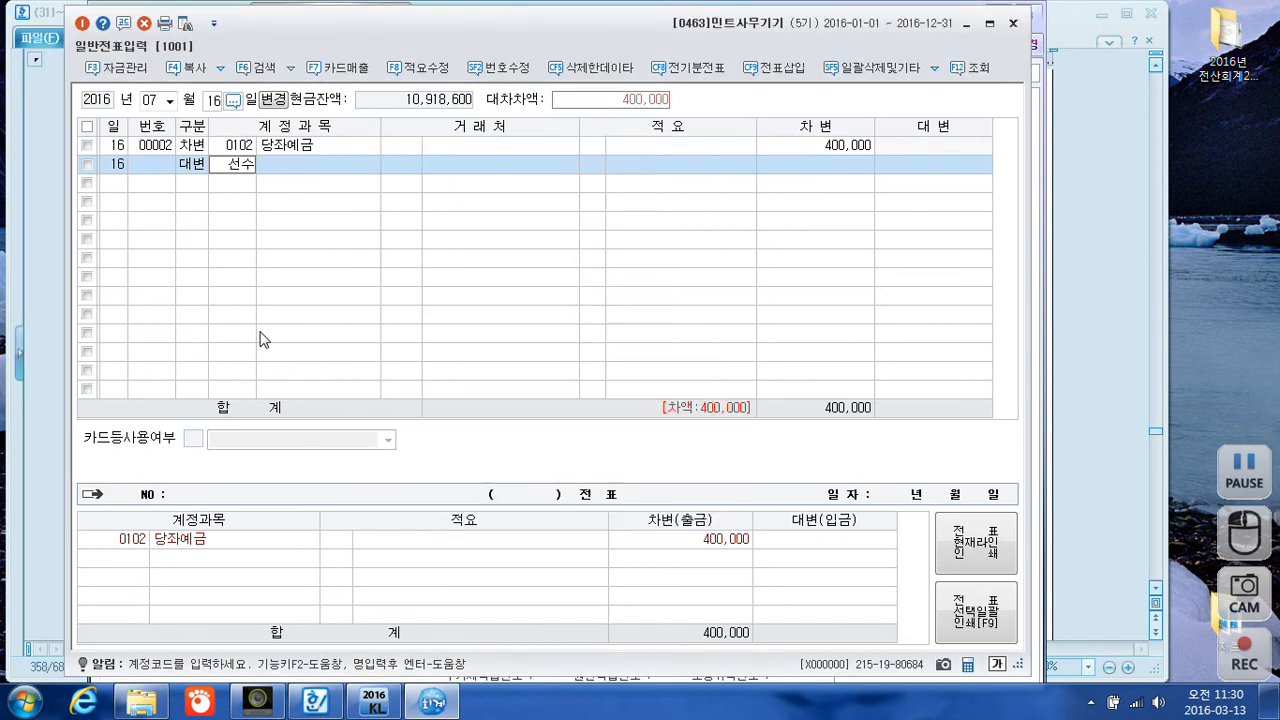
{"action": "type", "text": "정연"}
{"action": "key", "text": "Return"}
{"action": "key", "text": "Return"}
{"action": "key", "text": "Return"}
{"action": "key", "text": "Return"}
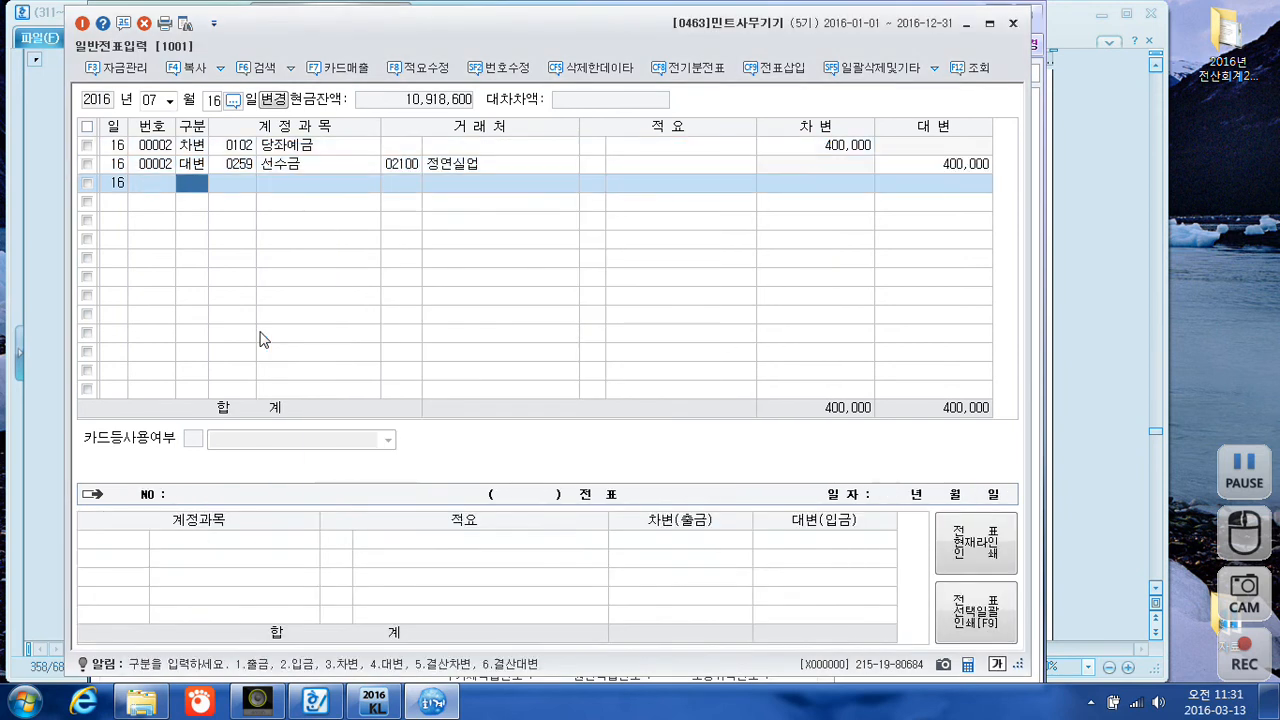
- Close the July voucher and reopen 일반전표입력 for August 10
{"action": "key", "text": "Escape"}
{"action": "key", "text": "Escape"}
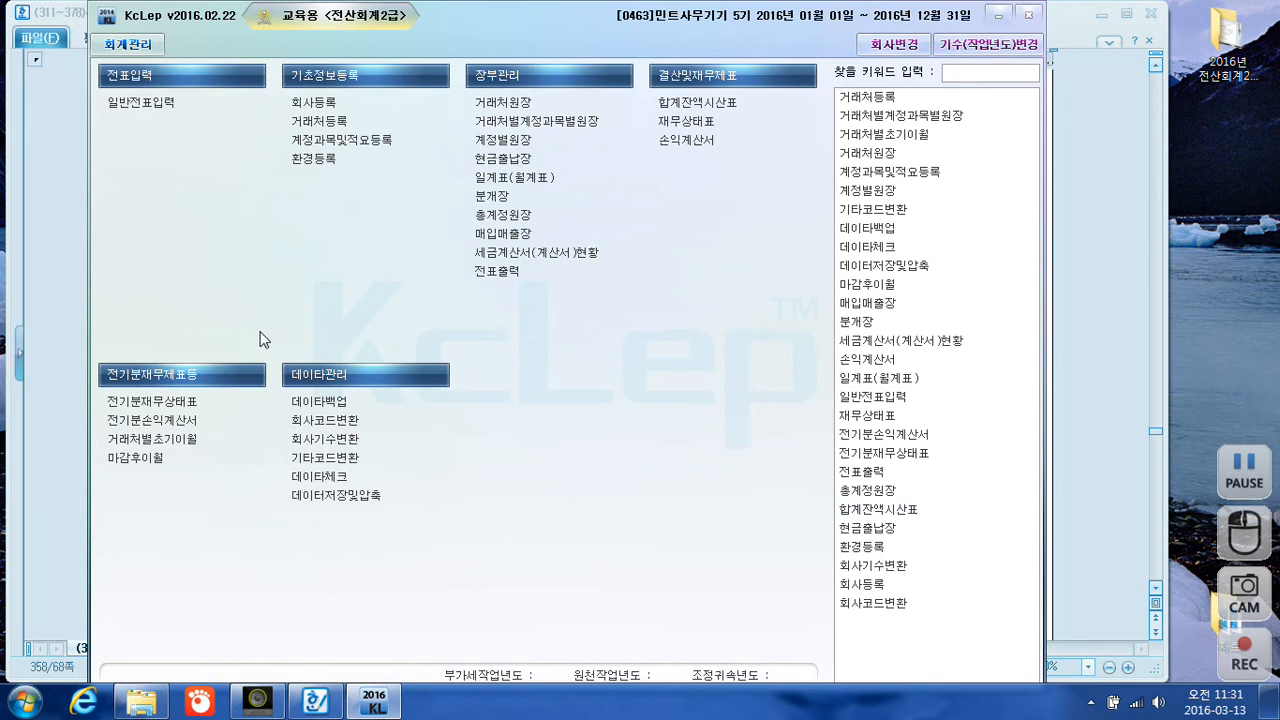
{"action": "left_click", "coordinate": [156, 111]}
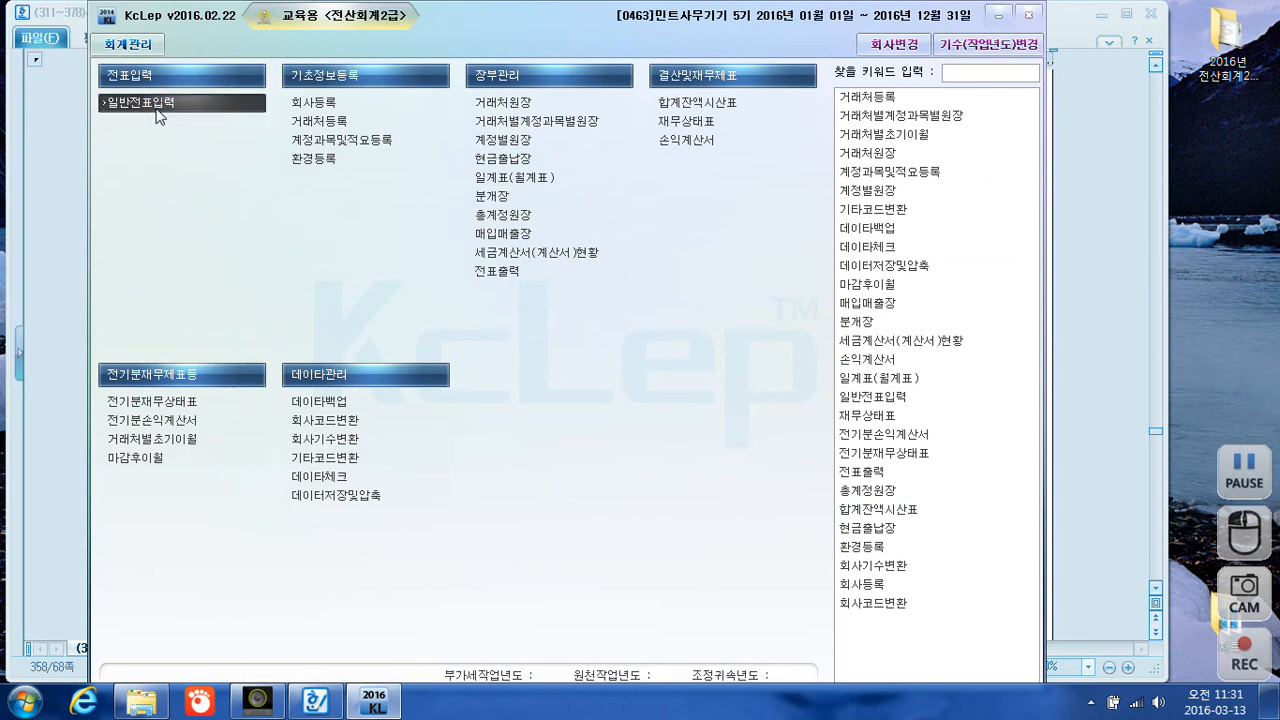
{"action": "left_click", "coordinate": [156, 117]}
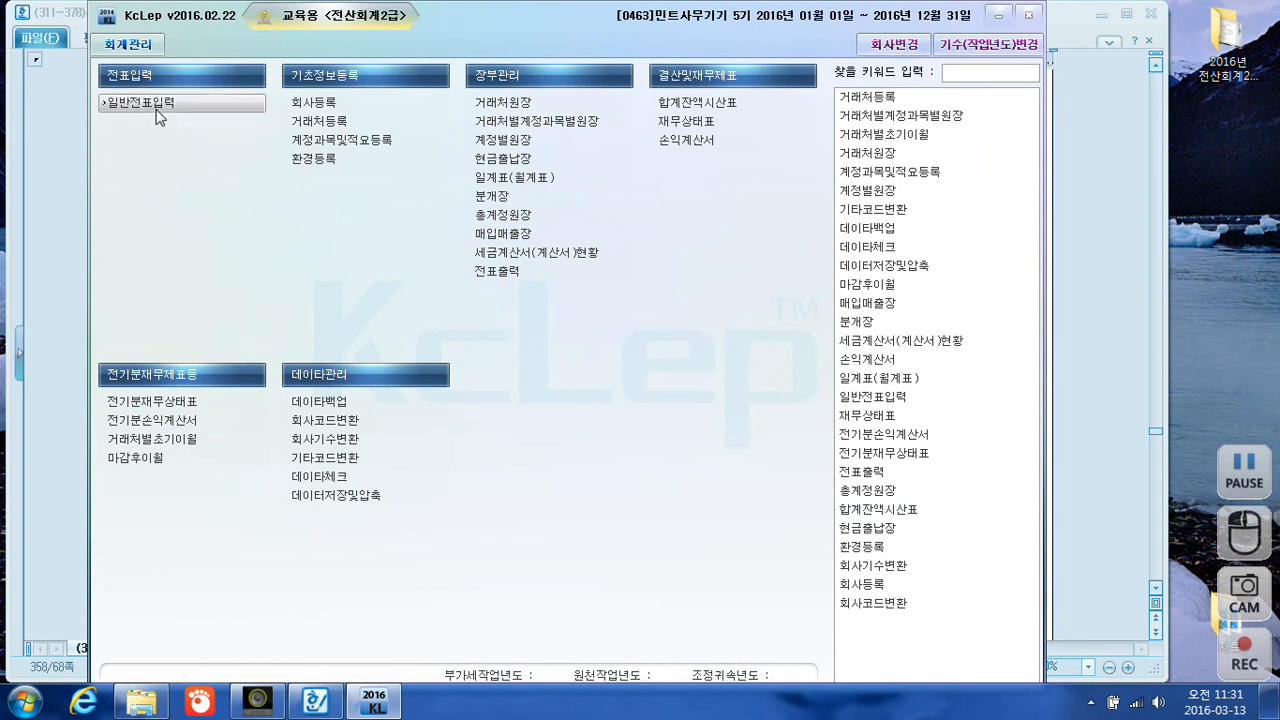
{"action": "type", "text": "810"}
{"action": "key", "text": "Return"}
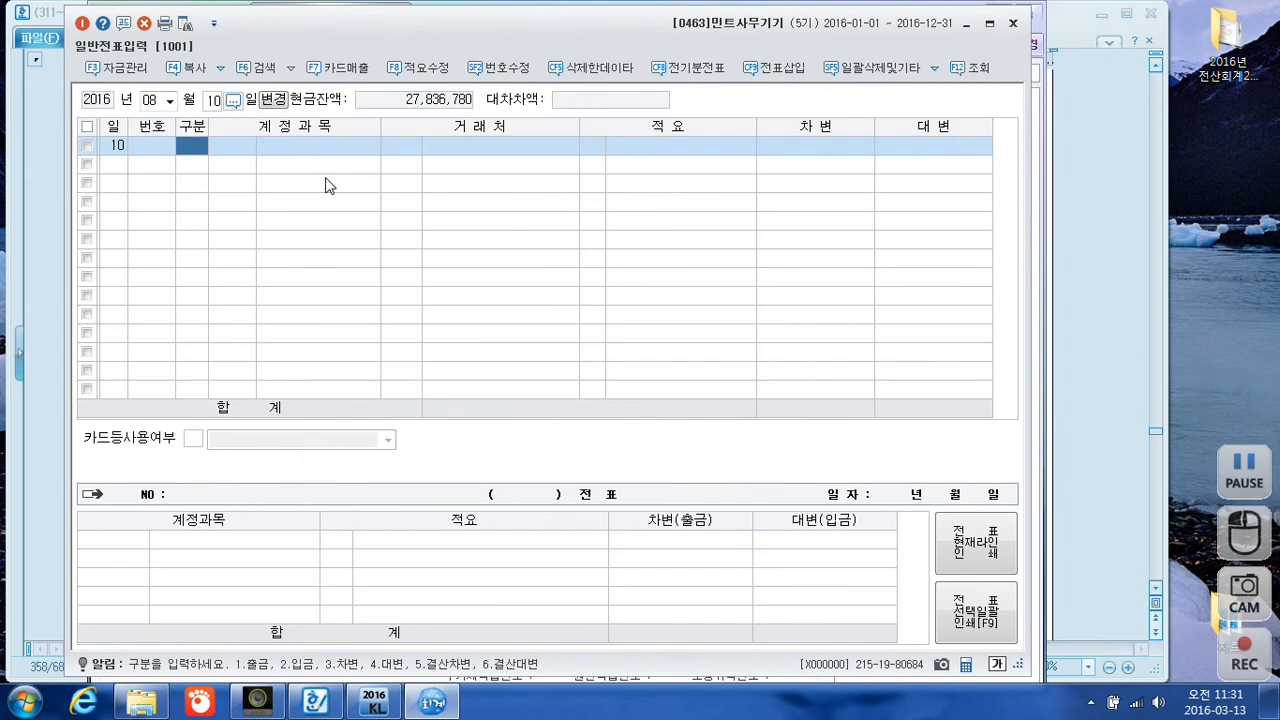
- Enter a debit (차변) line for account 0101 현금 with an amount of 65,000
{"action": "type", "text": "3"}
{"action": "key", "text": "Return"}
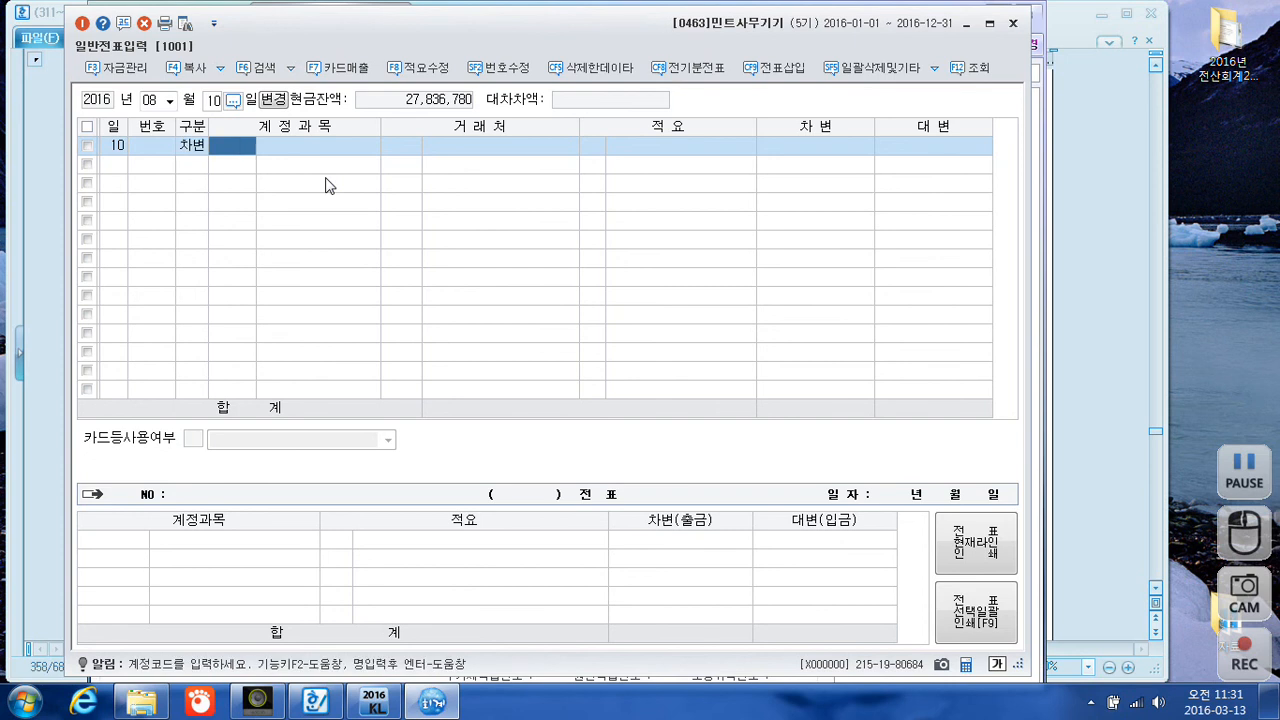
{"action": "type", "text": "101"}
{"action": "key", "text": "Return"}
{"action": "key", "text": "Return"}
{"action": "key", "text": "Return"}
{"action": "key", "text": "Return"}
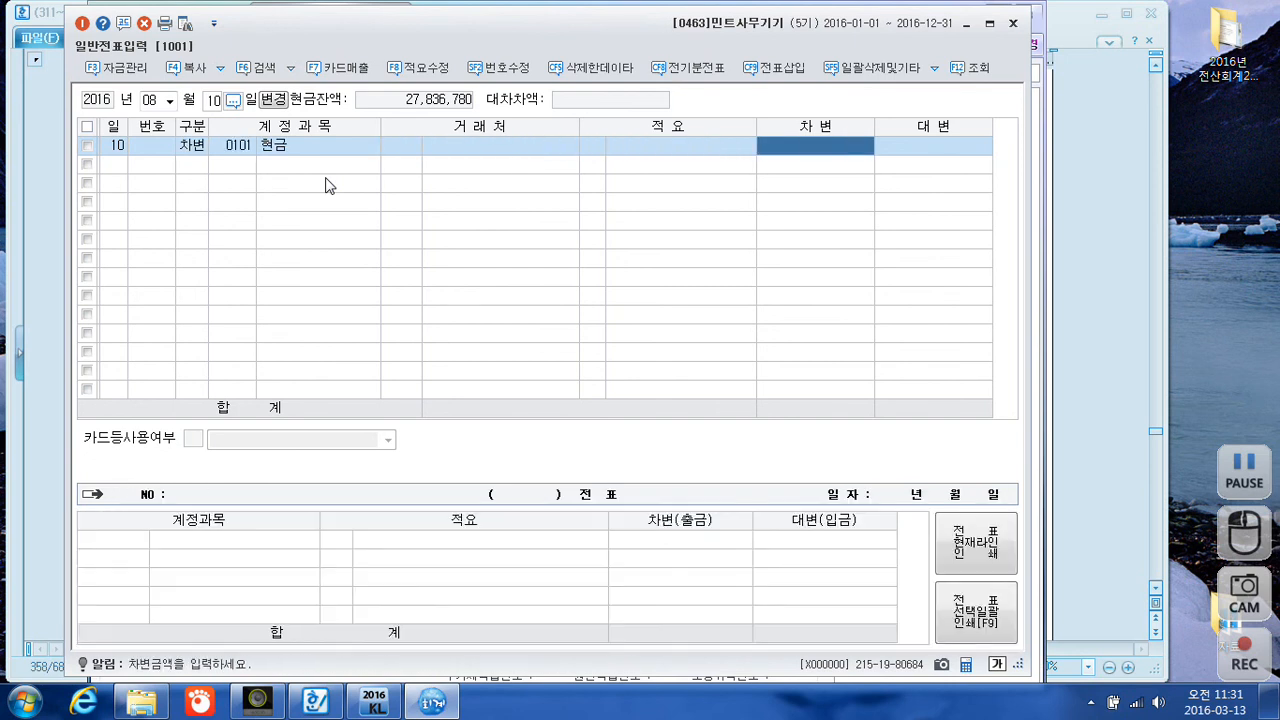
{"action": "type", "text": "650000"}
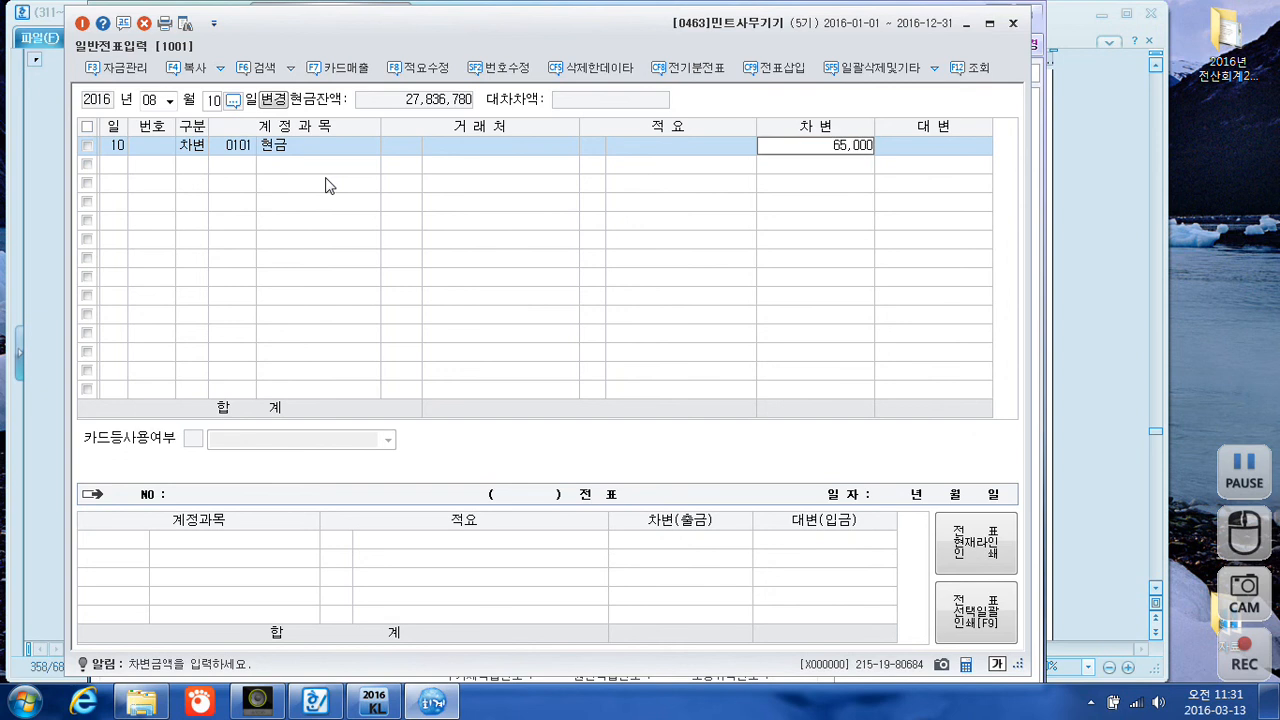
{"action": "key", "text": "Return"}
- Enter the matching credit (대변) line for 현금과부족 (0141) with an amount of 65,000
{"action": "type", "text": "4"}
{"action": "key", "text": "Return"}
{"action": "type", "text": "현금고"}
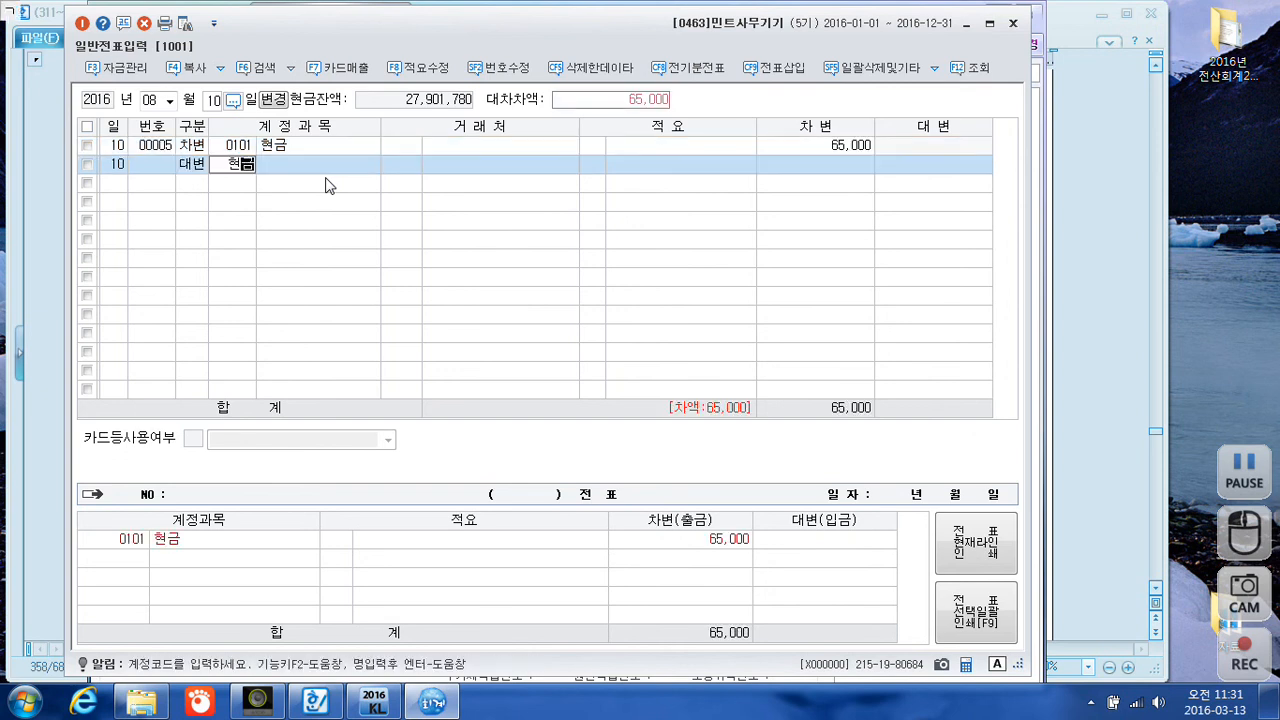
{"action": "key", "text": "BackSpace"}
{"action": "type", "text": "ㅏ"}
{"action": "key", "text": "BackSpace"}
{"action": "type", "text": "과"}
{"action": "key", "text": "Return"}
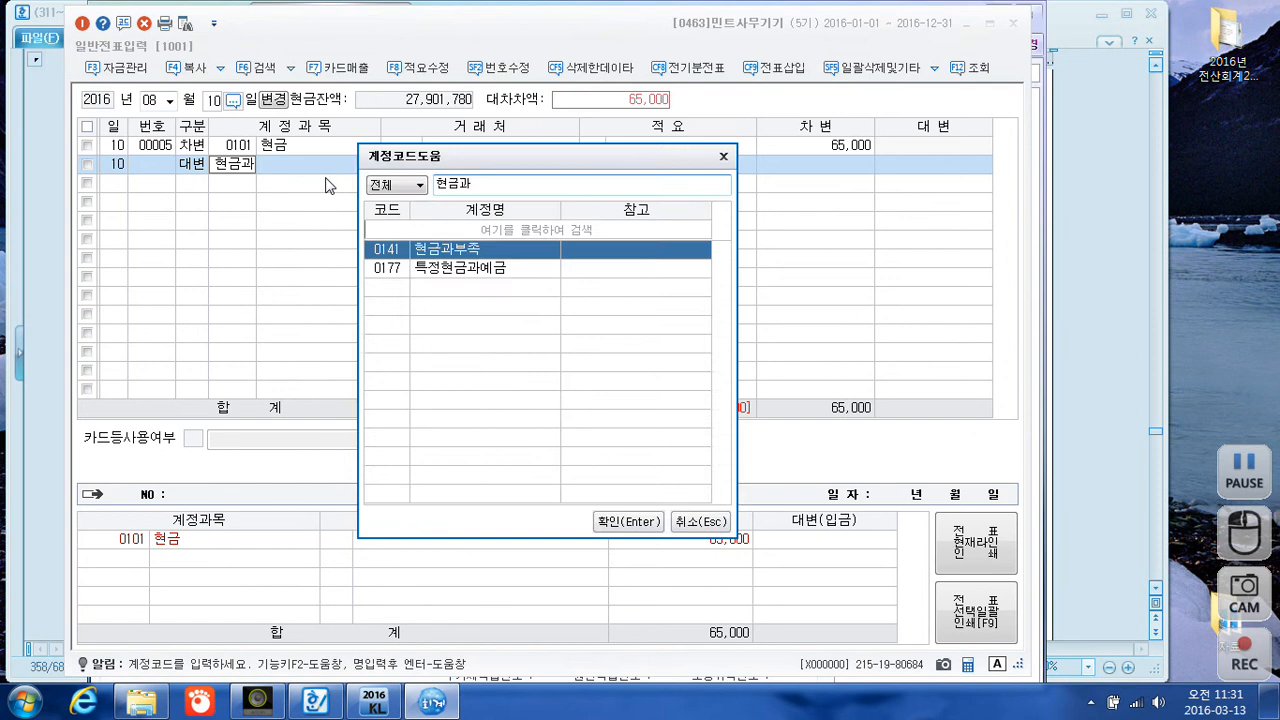
{"action": "key", "text": "Return"}
{"action": "key", "text": "Return"}
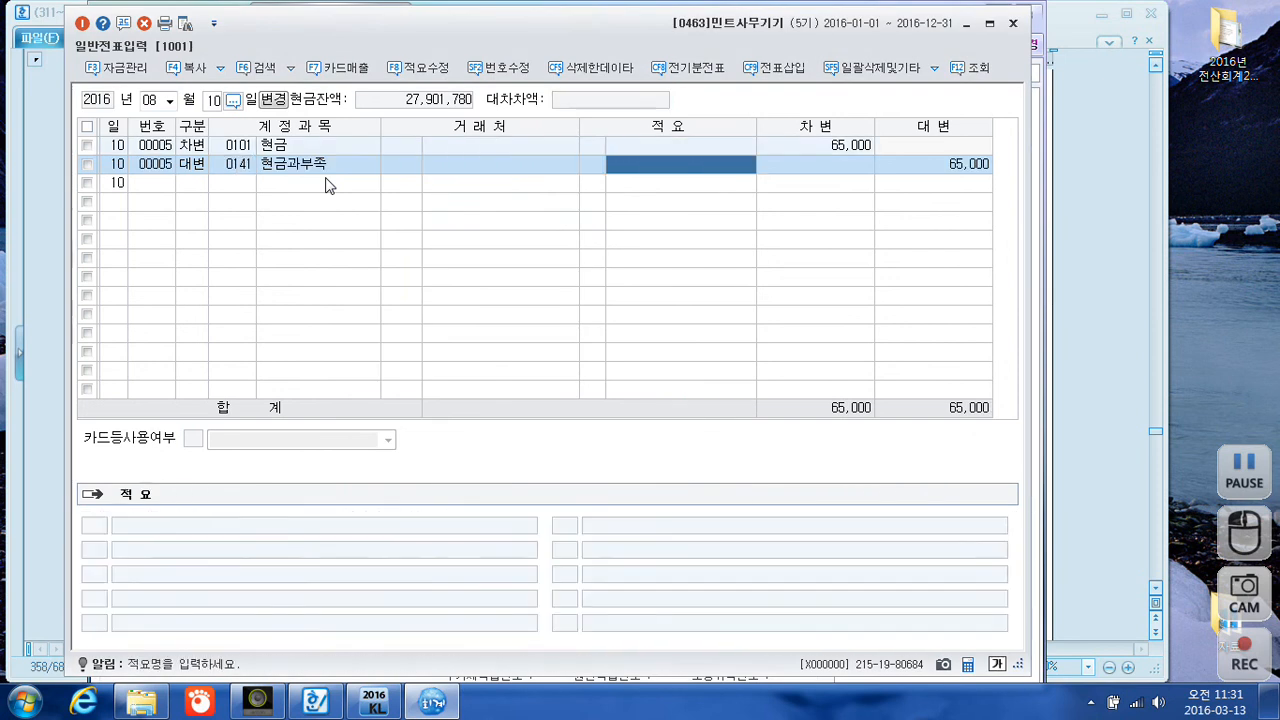
{"action": "key", "text": "Return"}
{"action": "key", "text": "Return"}
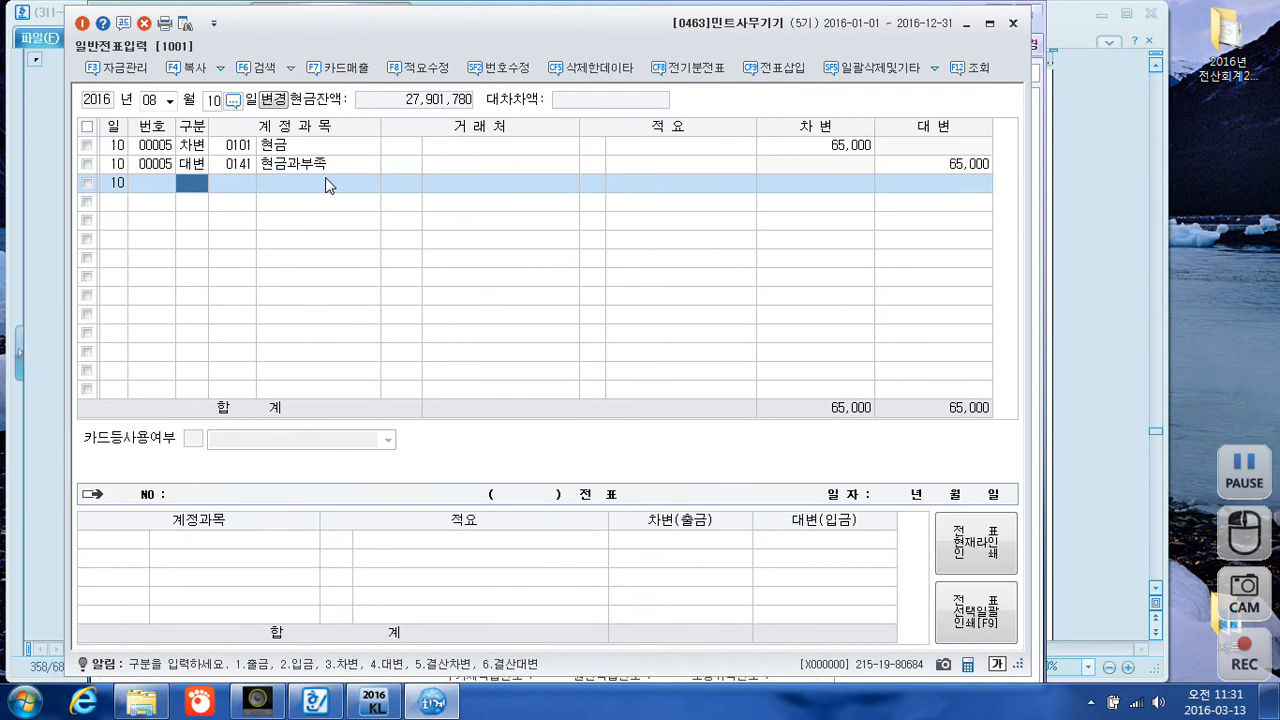
- Show the vouchers for all of September with the day left blank, and start a new line dated day 1
{"action": "key", "text": "Escape"}
{"action": "left_click", "coordinate": [153, 105]}
{"action": "type", "text": "09"}
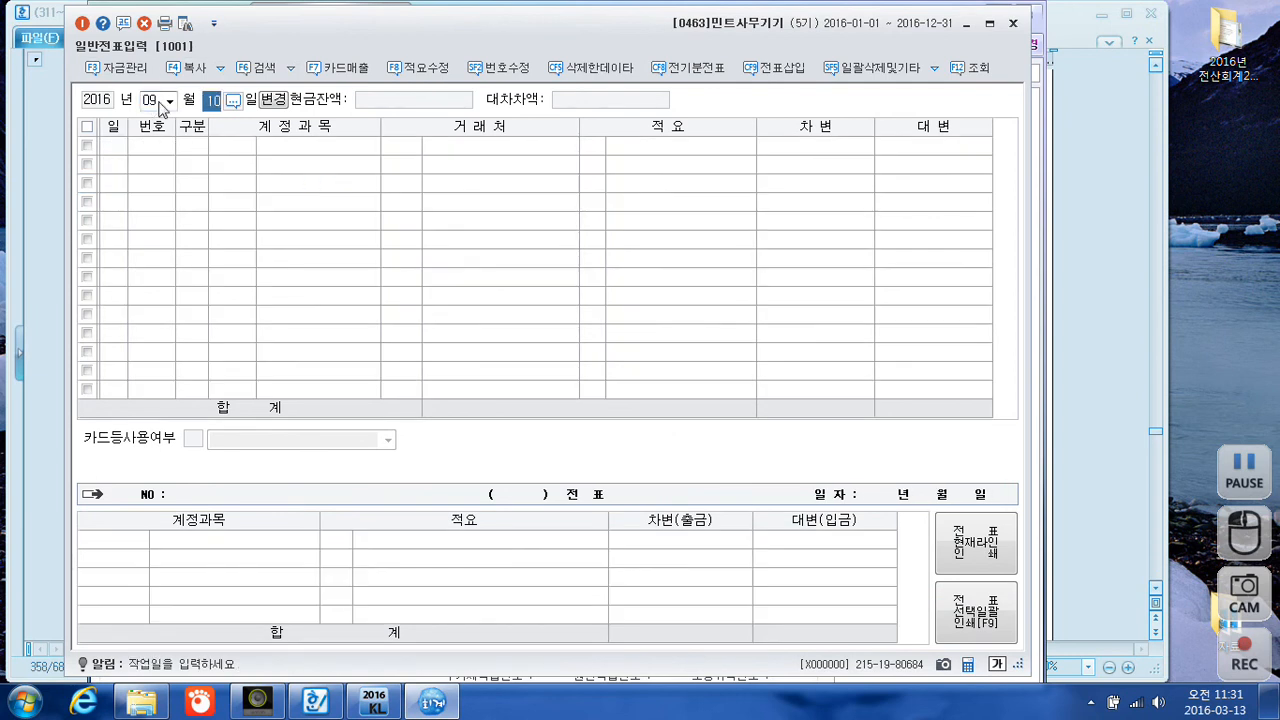
{"action": "key", "text": "BackSpace"}
{"action": "key", "text": "Return"}
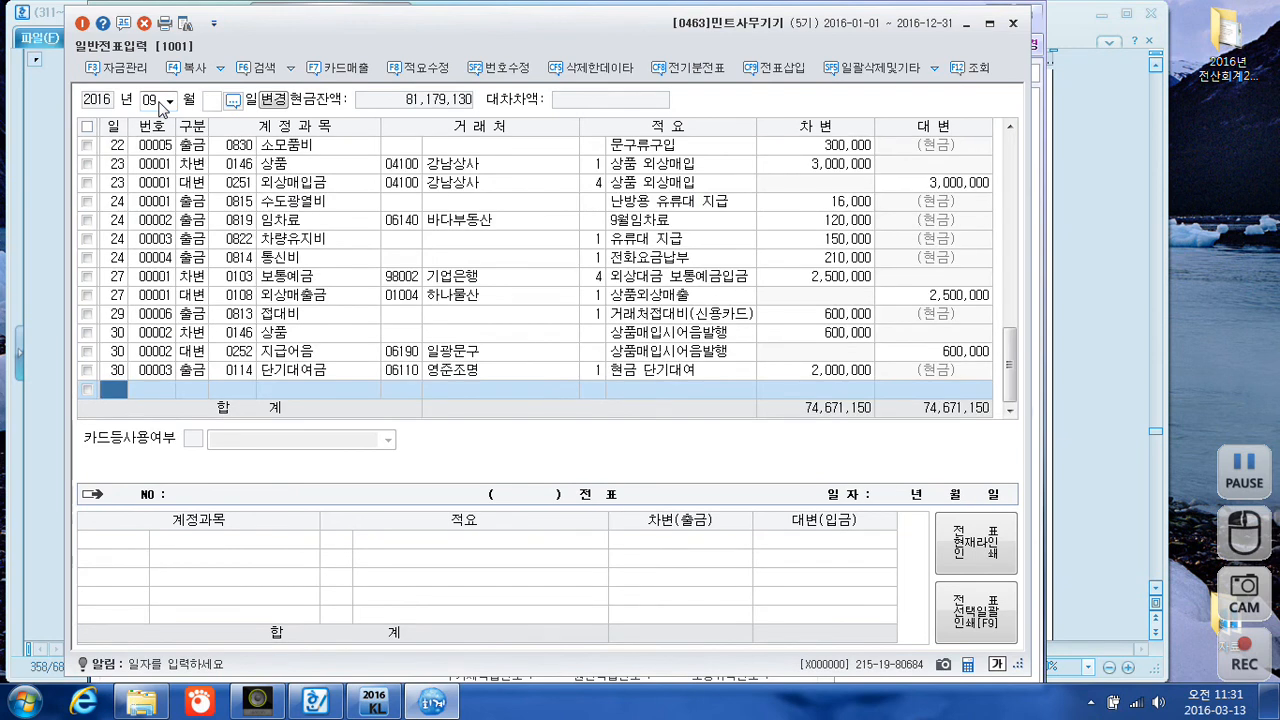
{"action": "type", "text": "3"}
{"action": "key", "text": "BackSpace"}
{"action": "key", "text": "Return"}
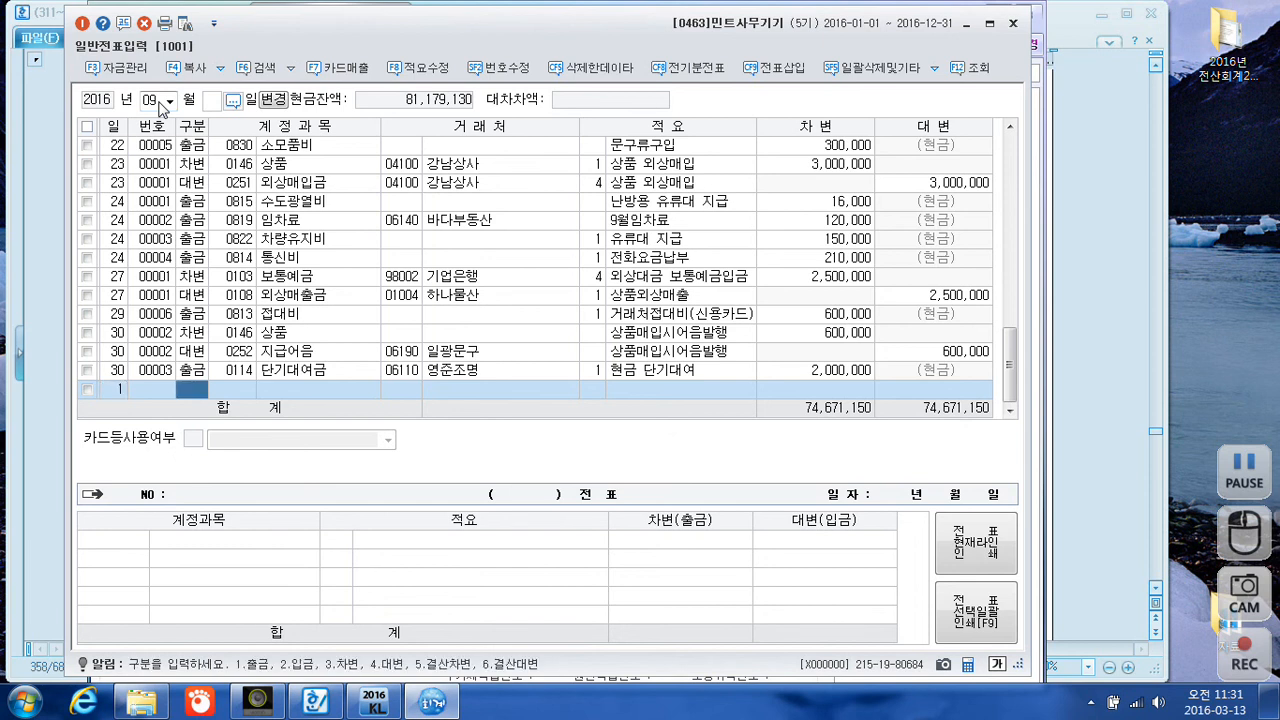
- Enter a debit (차변) line for 미지급금 (0253) with client 튼튼자동차 and an amount of 200,000
{"action": "type", "text": "3"}
{"action": "type", "text": "미지"}
{"action": "key", "text": "Return"}
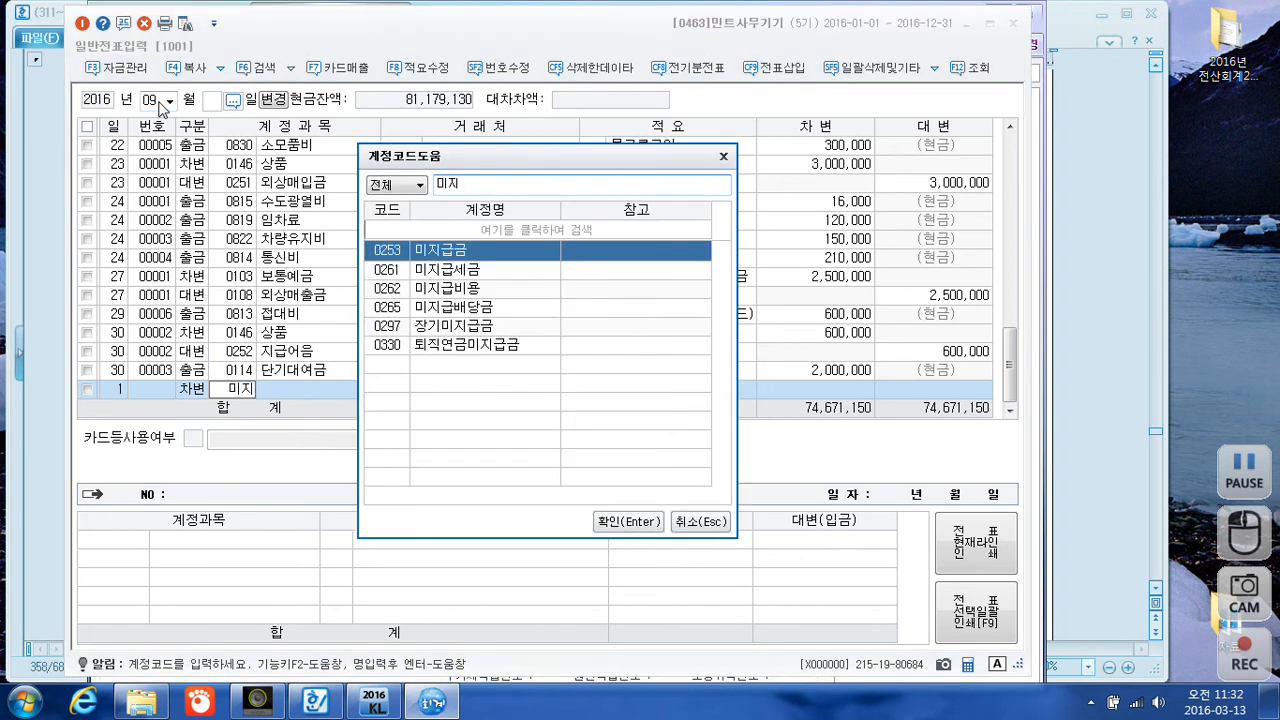
{"action": "key", "text": "Return"}
{"action": "type", "text": "튼튼"}
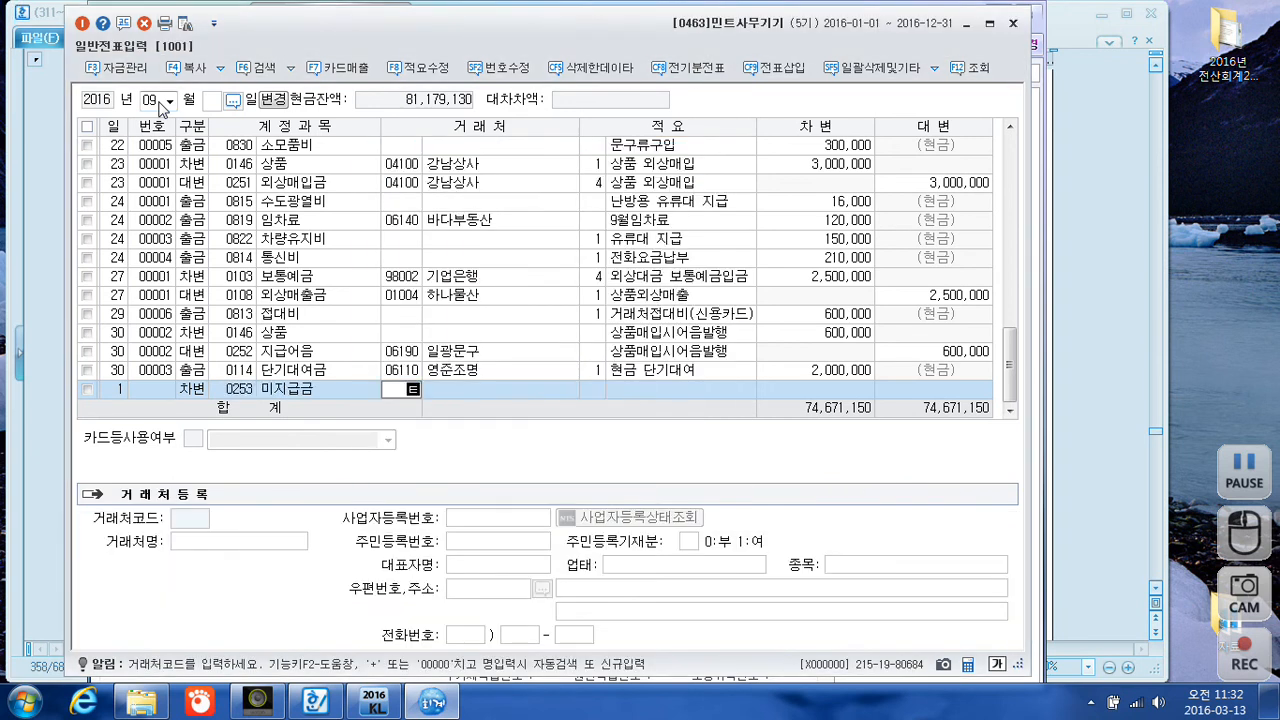
{"action": "key", "text": "Return"}
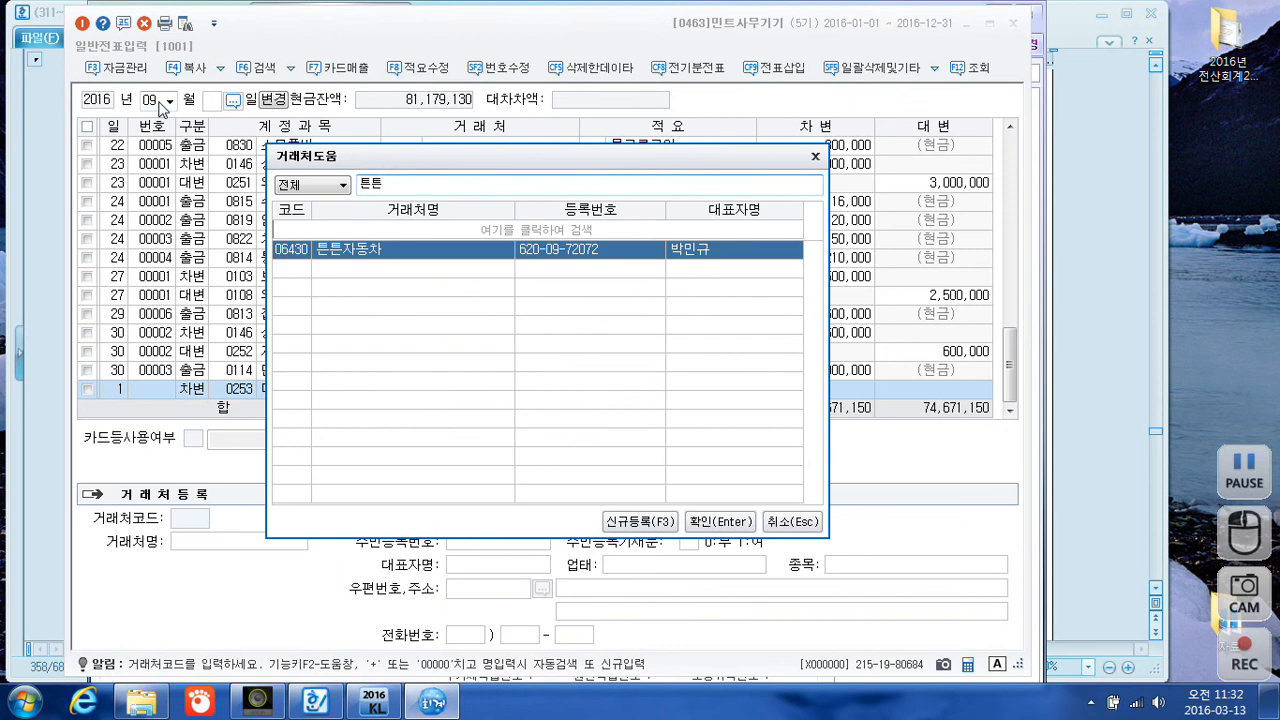
{"action": "key", "text": "Return"}
{"action": "key", "text": "Return"}
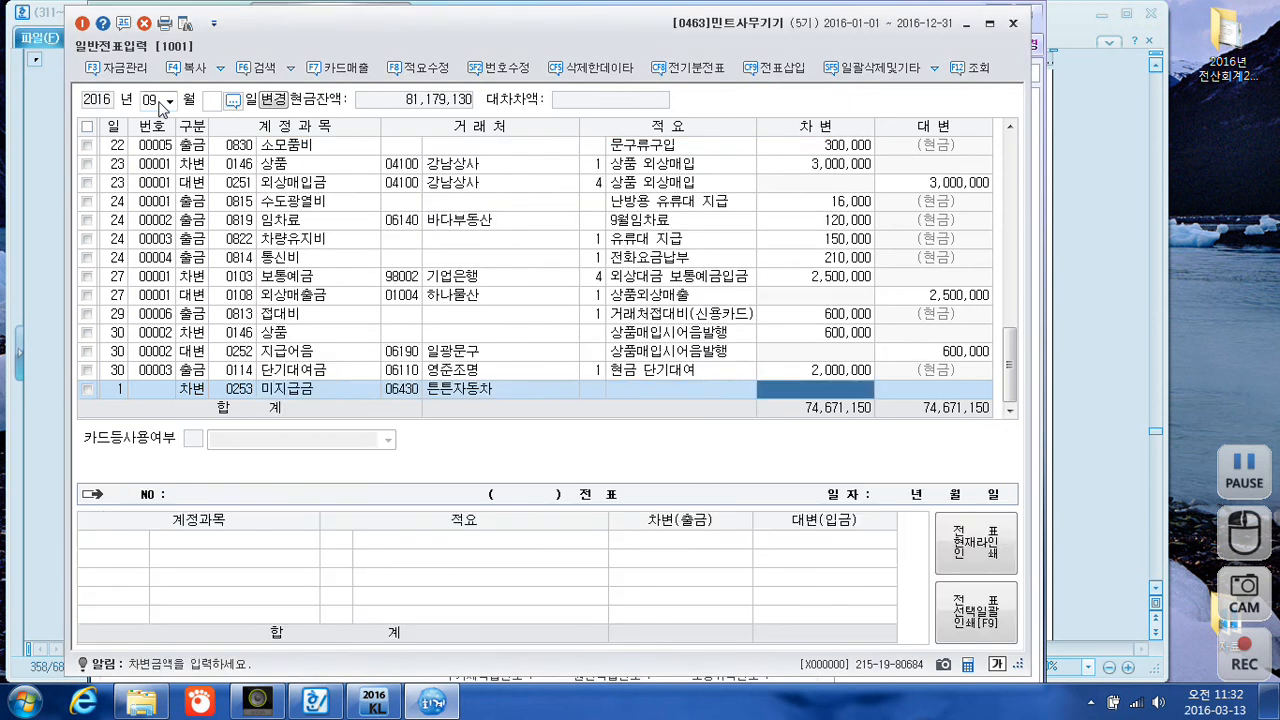
{"action": "type", "text": "2000000"}
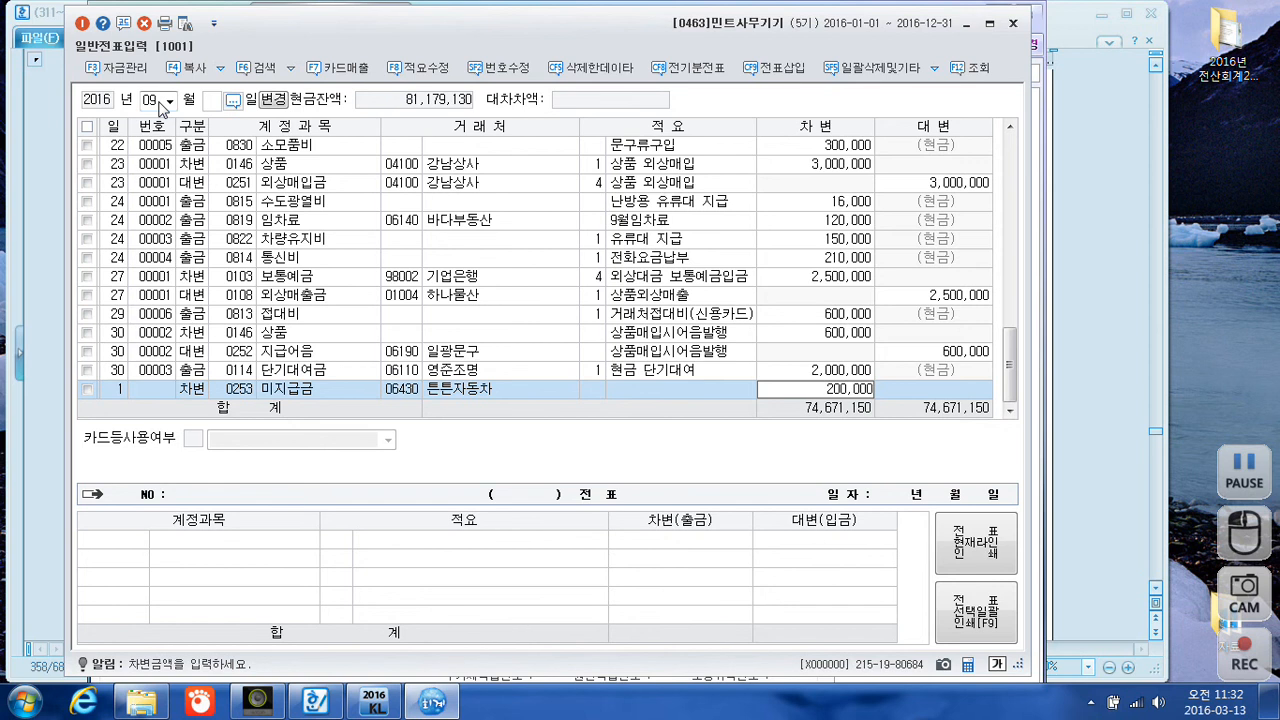
{"action": "key", "text": "Return"}
- Enter the matching credit (대변) line for account 0103 보통예금 with client 튼튼자동차 and an amount of 200,000
{"action": "type", "text": "4"}
{"action": "key", "text": "Return"}
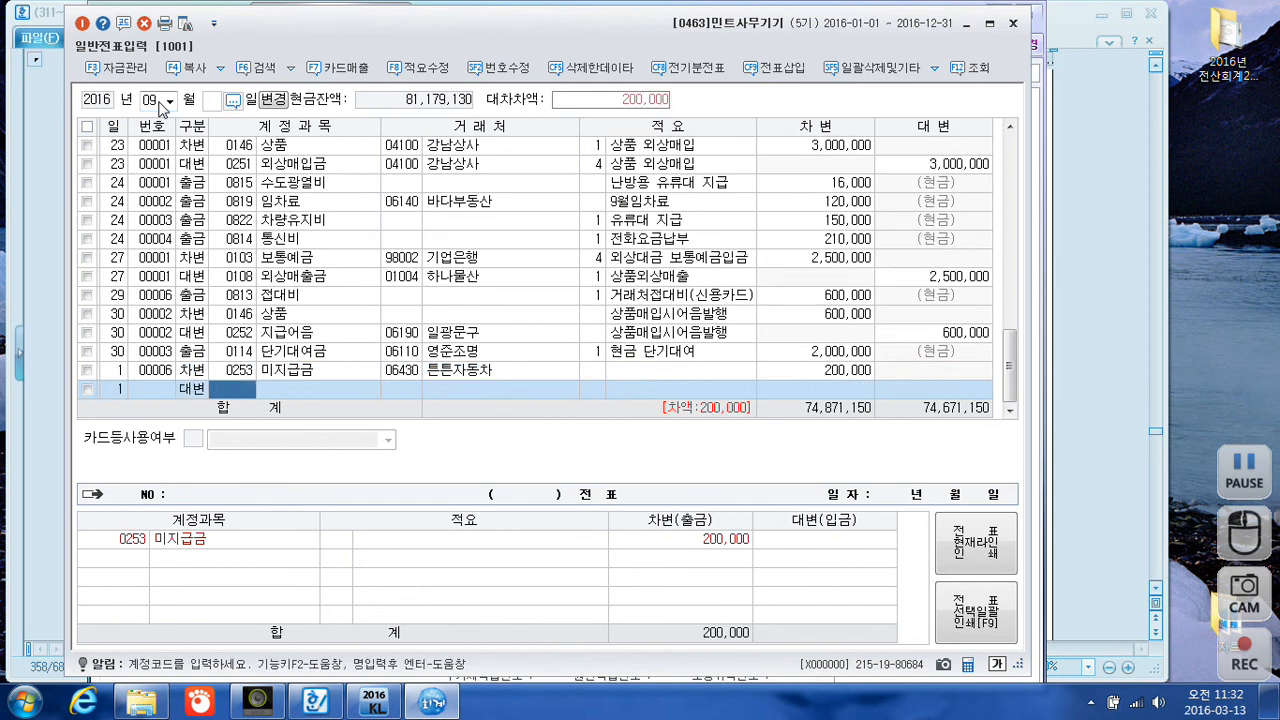
{"action": "type", "text": "103"}
{"action": "key", "text": "Return"}
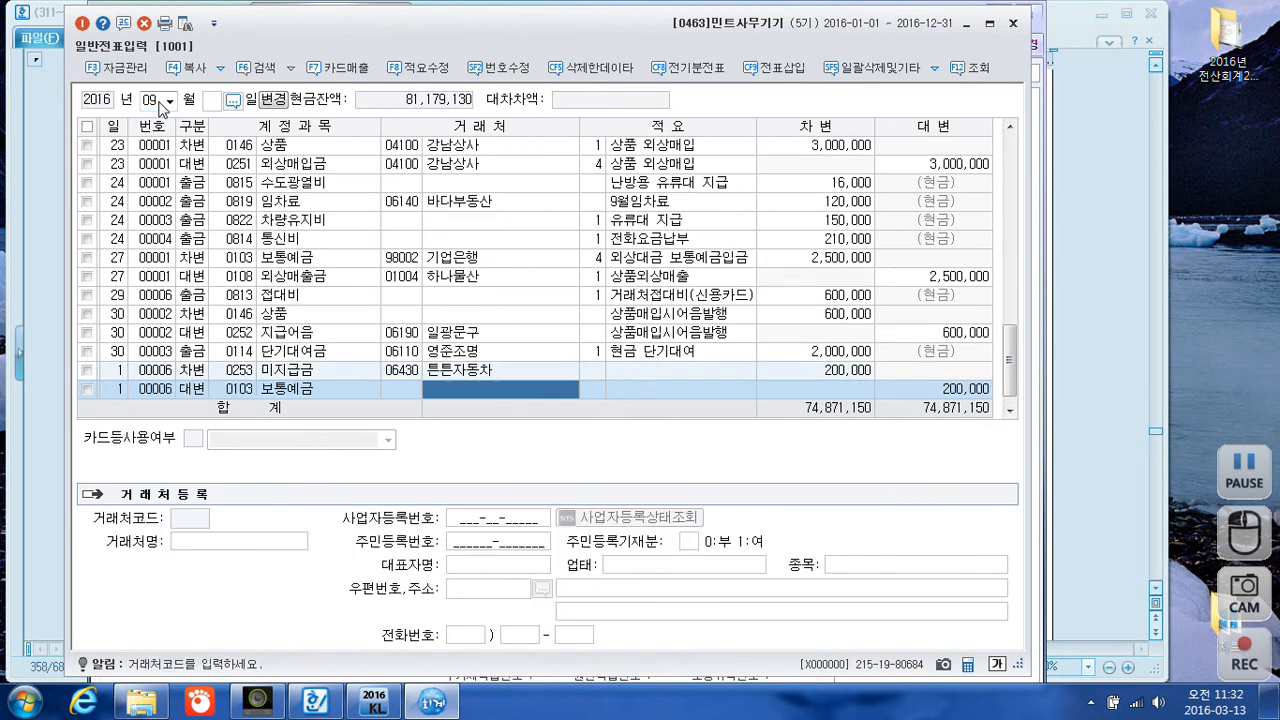
{"action": "key", "text": "Return"}
{"action": "key", "text": "Return"}
{"action": "key", "text": "Return"}
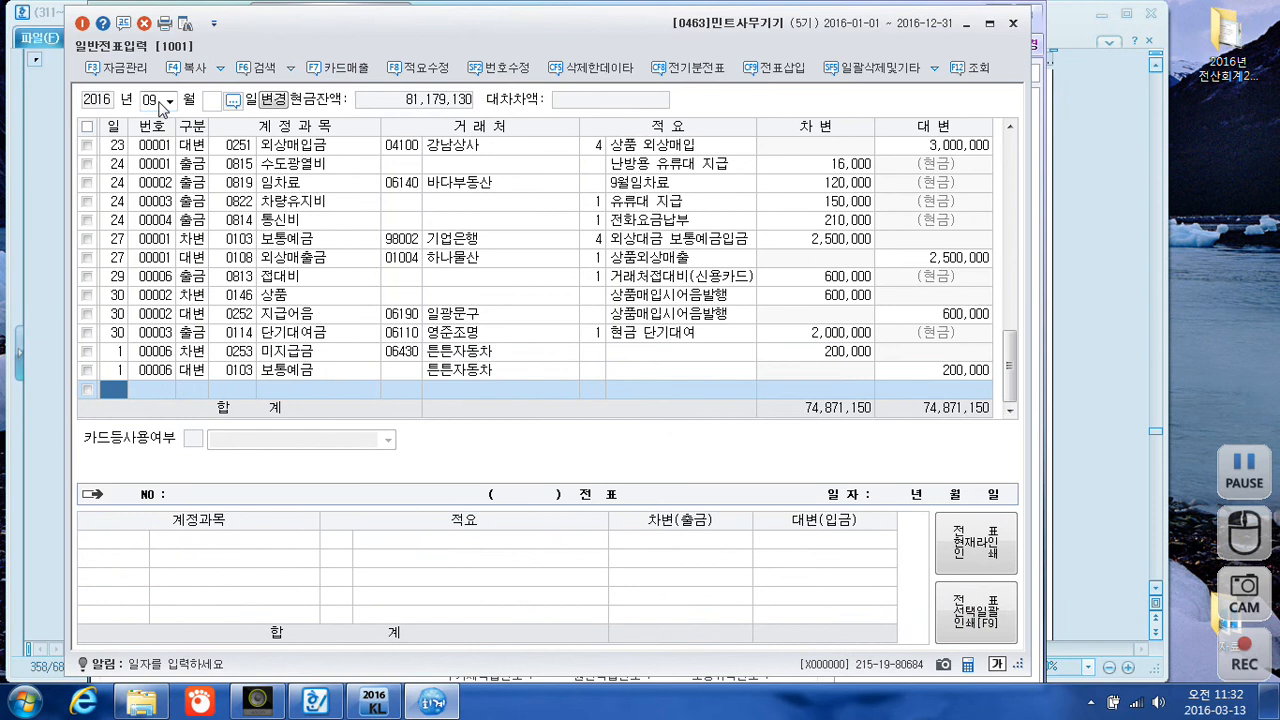
- Enter a cash payment (출금) line dated day 2 for 임차보증금 (0232) with an amount of 5,000,000
{"action": "type", "text": "2"}
{"action": "key", "text": "Return"}
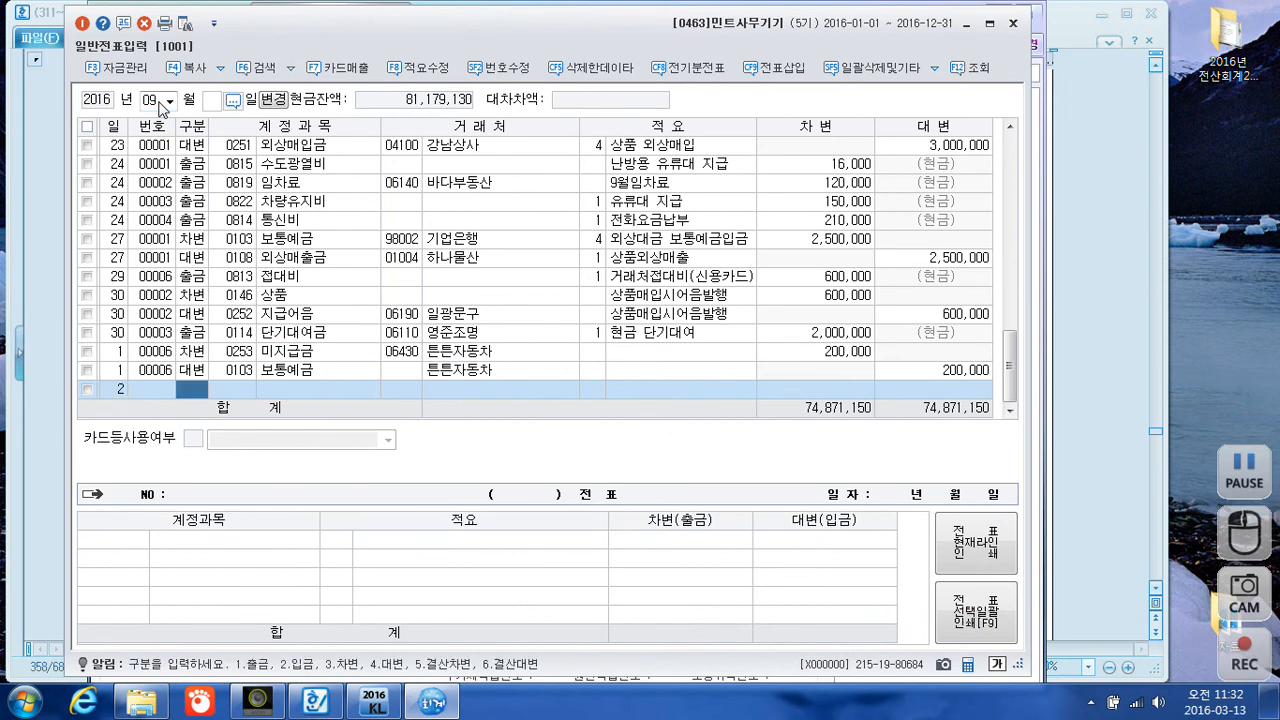
{"action": "type", "text": "1임ㅊㅏ"}
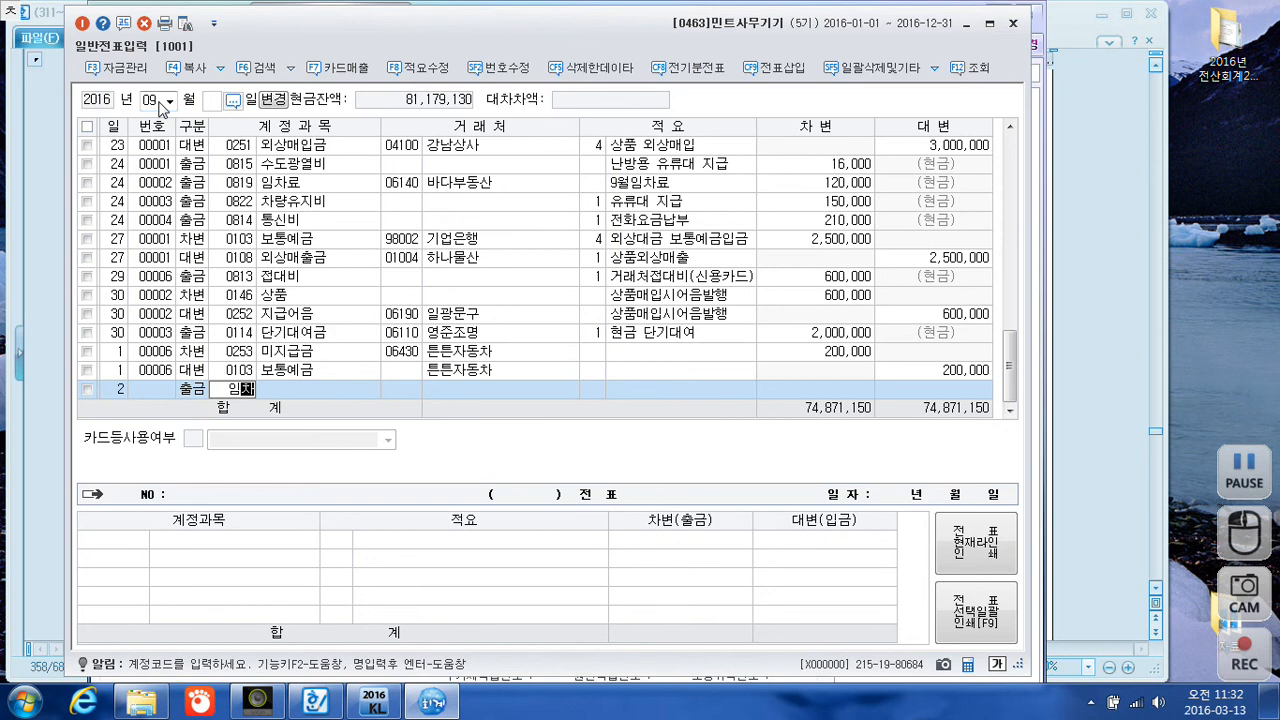
{"action": "key", "text": "Return"}
{"action": "key", "text": "Return"}
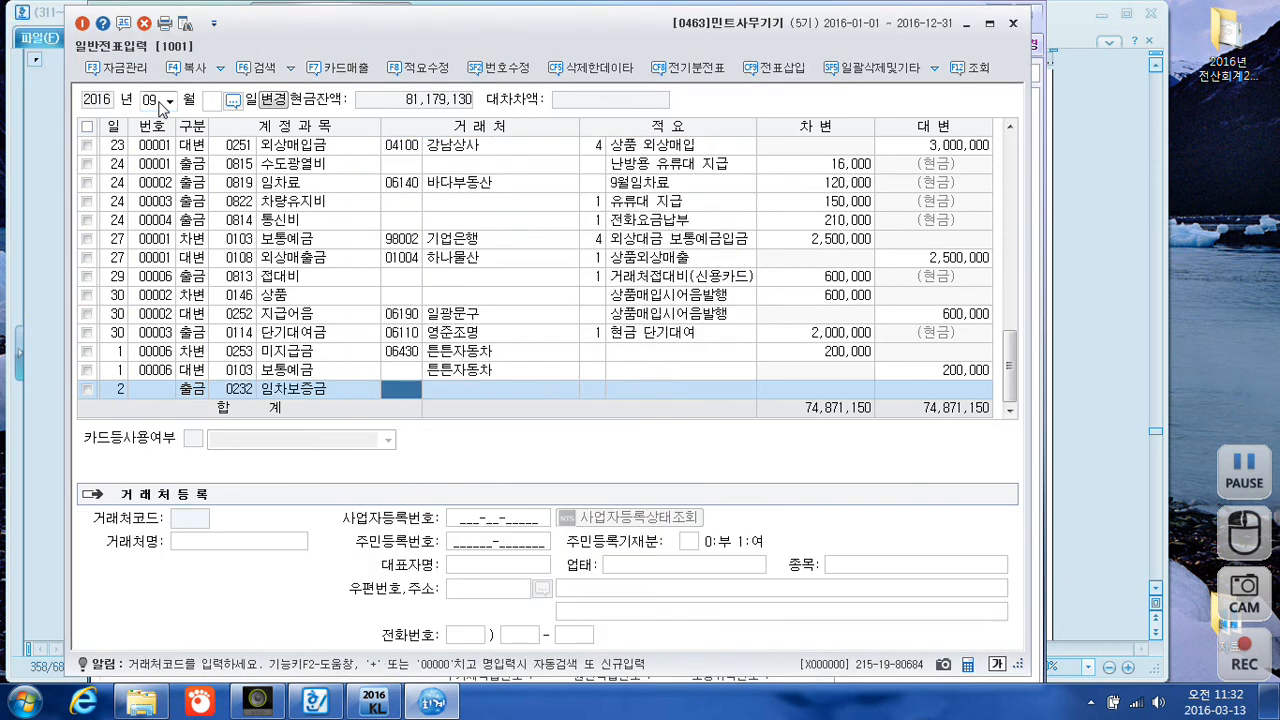
{"action": "key", "text": "Return"}
{"action": "key", "text": "Return"}
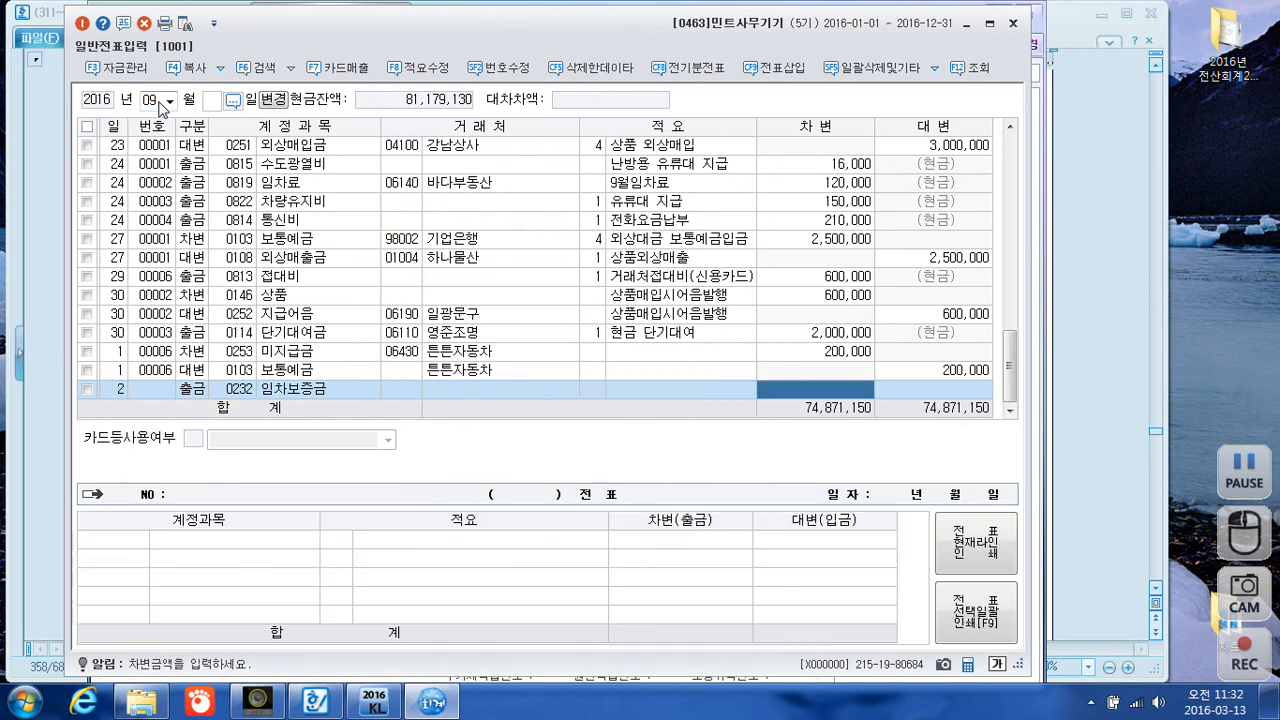
{"action": "type", "text": "5000000"}
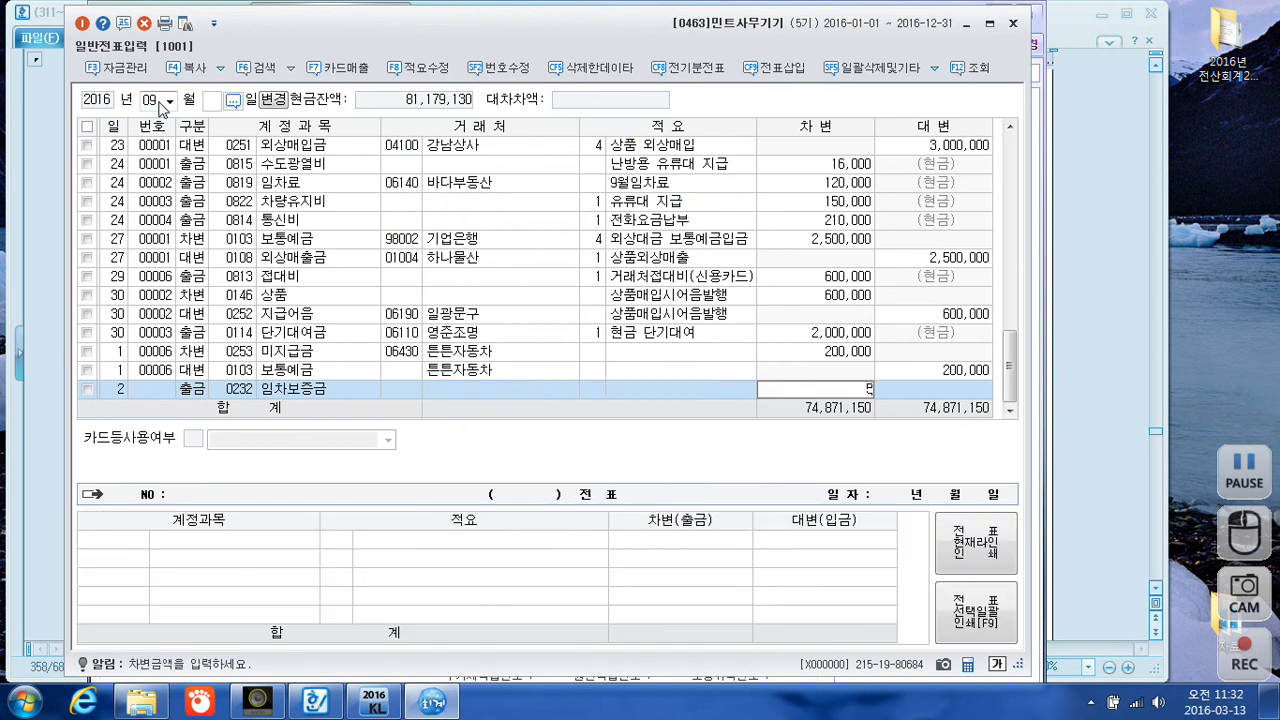
{"action": "key", "text": "Return"}
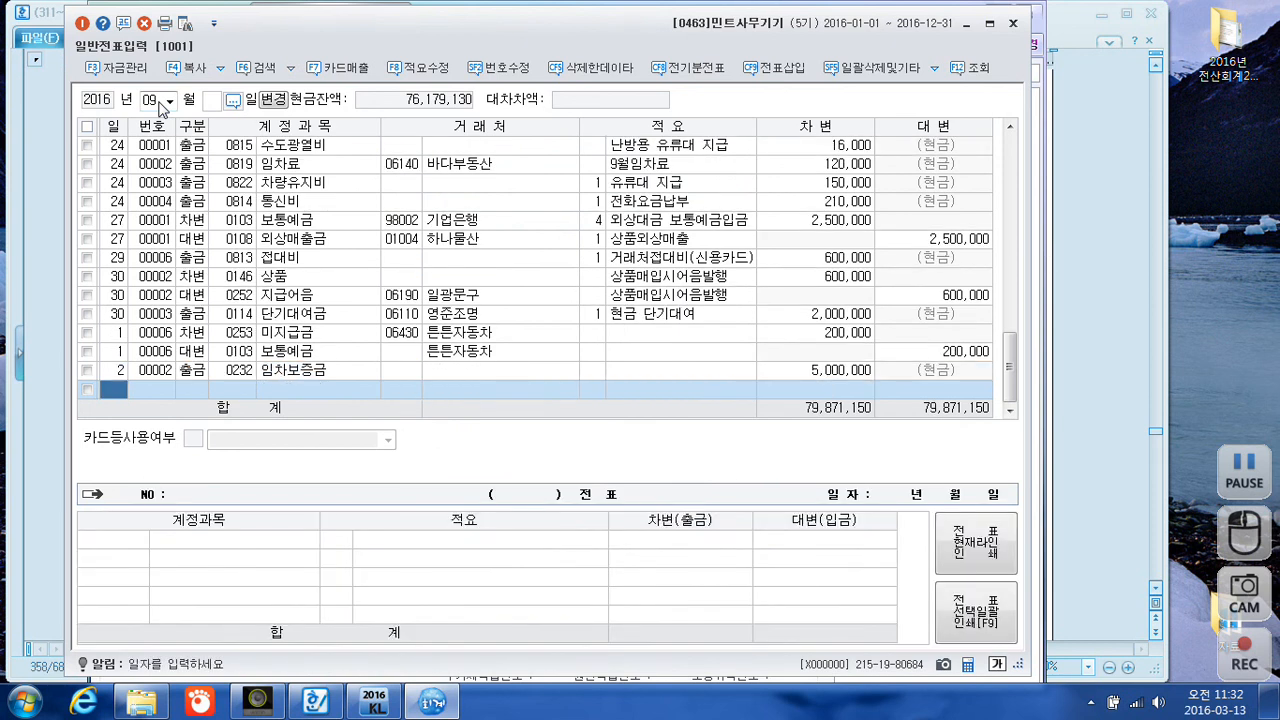
- Enter a debit (차변) line dated day 9 for 판매관리비 account 수선비 (0820) with an amount of 150,000
{"action": "type", "text": "9"}
{"action": "key", "text": "Return"}
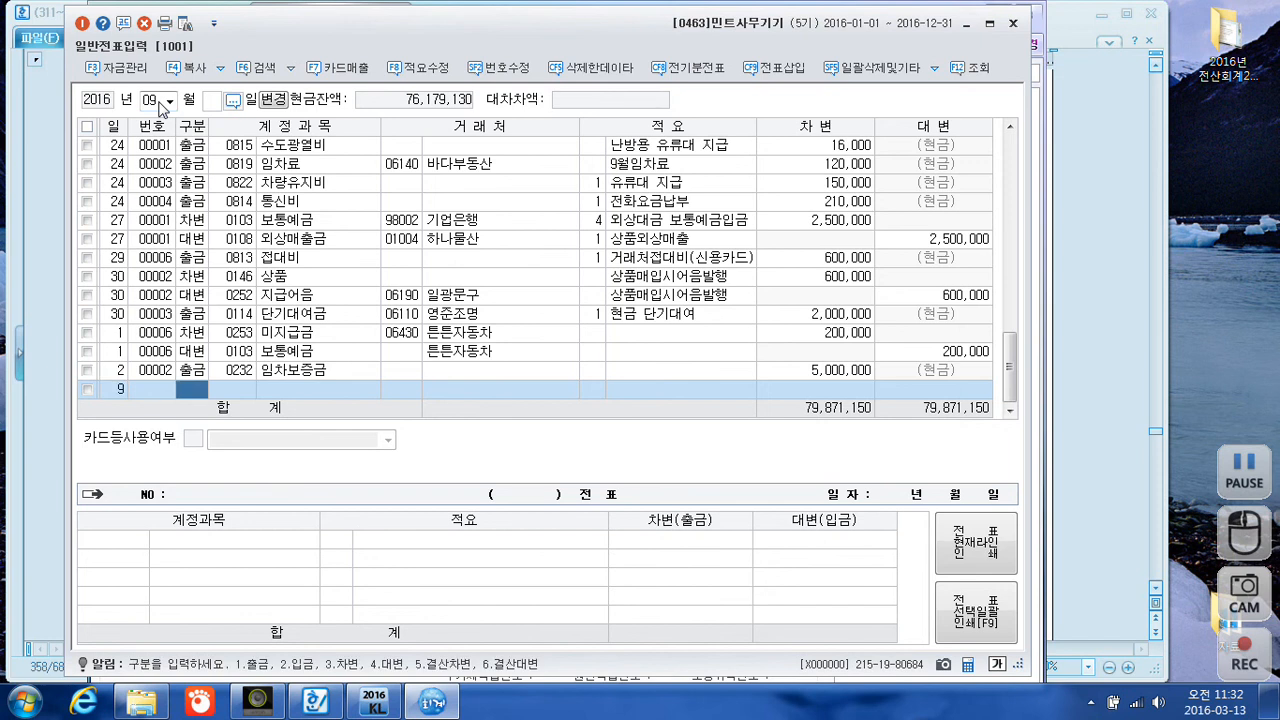
{"action": "type", "text": "3수서ㄴ"}
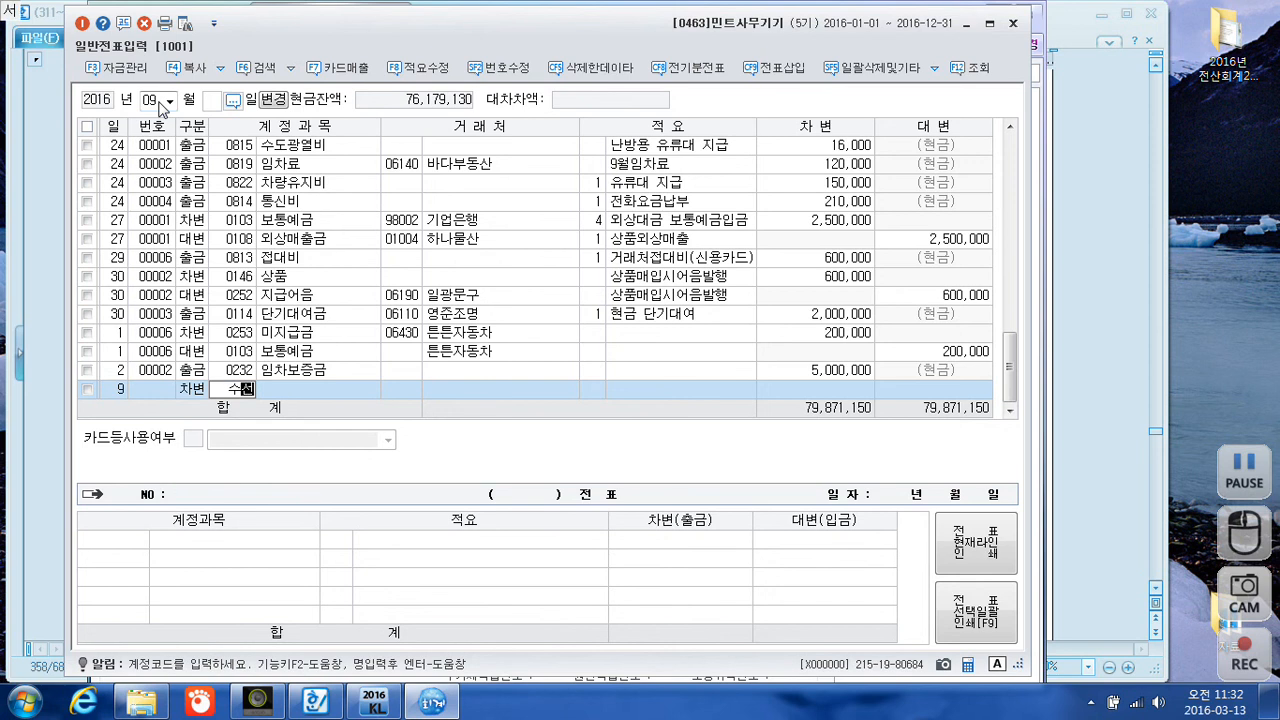
{"action": "key", "text": "Return"}
{"action": "key", "text": "Down"}
{"action": "key", "text": "Down"}
{"action": "key", "text": "Down"}
{"action": "key", "text": "Down"}
{"action": "key", "text": "Down"}
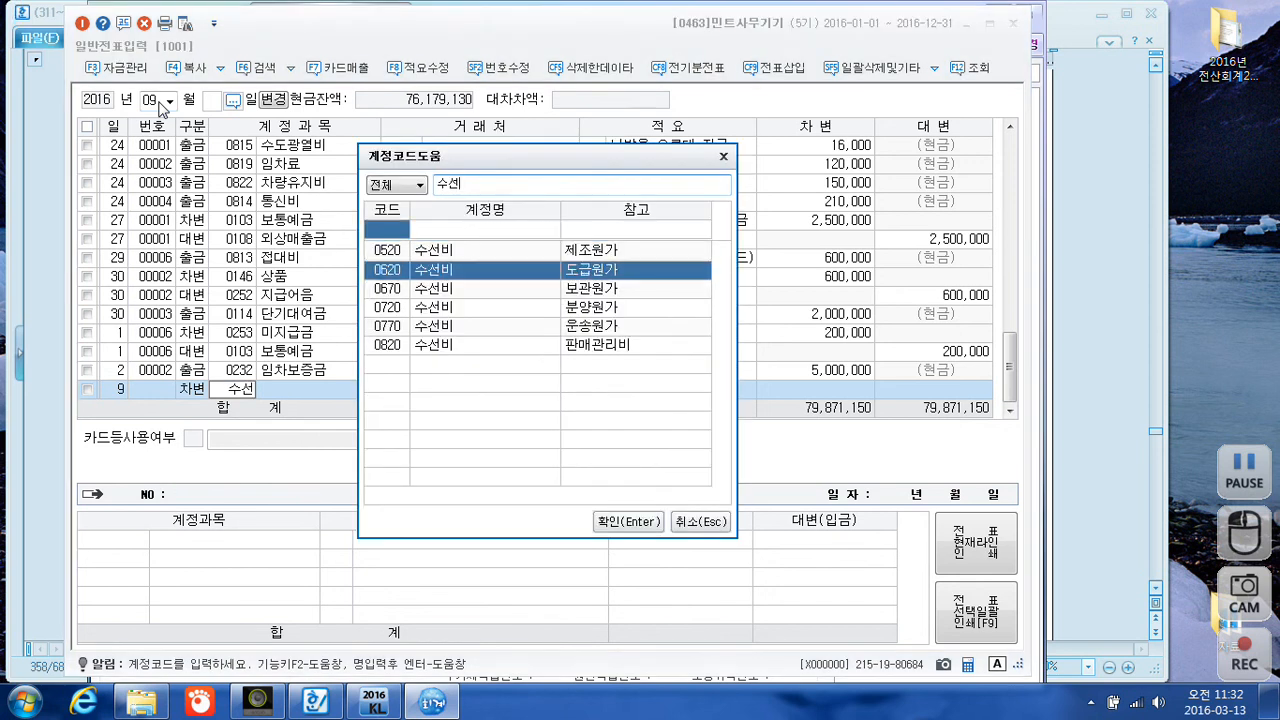
{"action": "key", "text": "Return"}
{"action": "key", "text": "Return"}
{"action": "key", "text": "Return"}
{"action": "key", "text": "Return"}
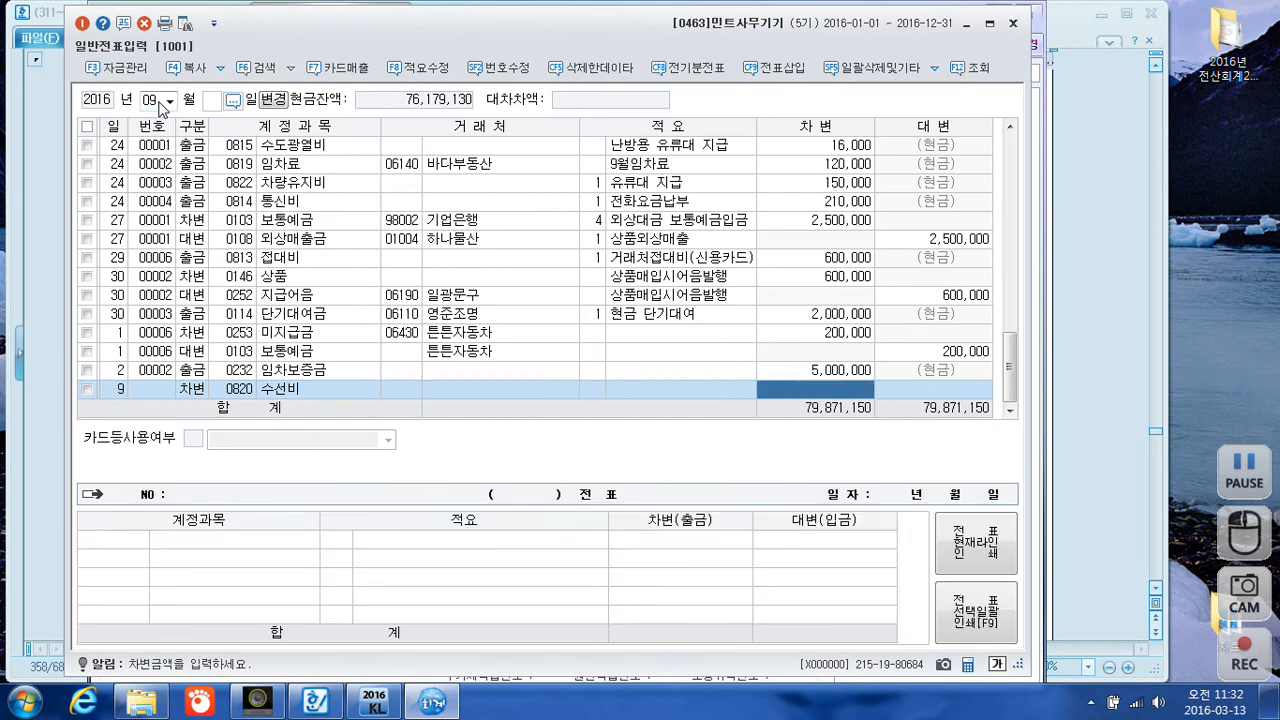
{"action": "type", "text": "1500000"}
{"action": "key", "text": "Return"}
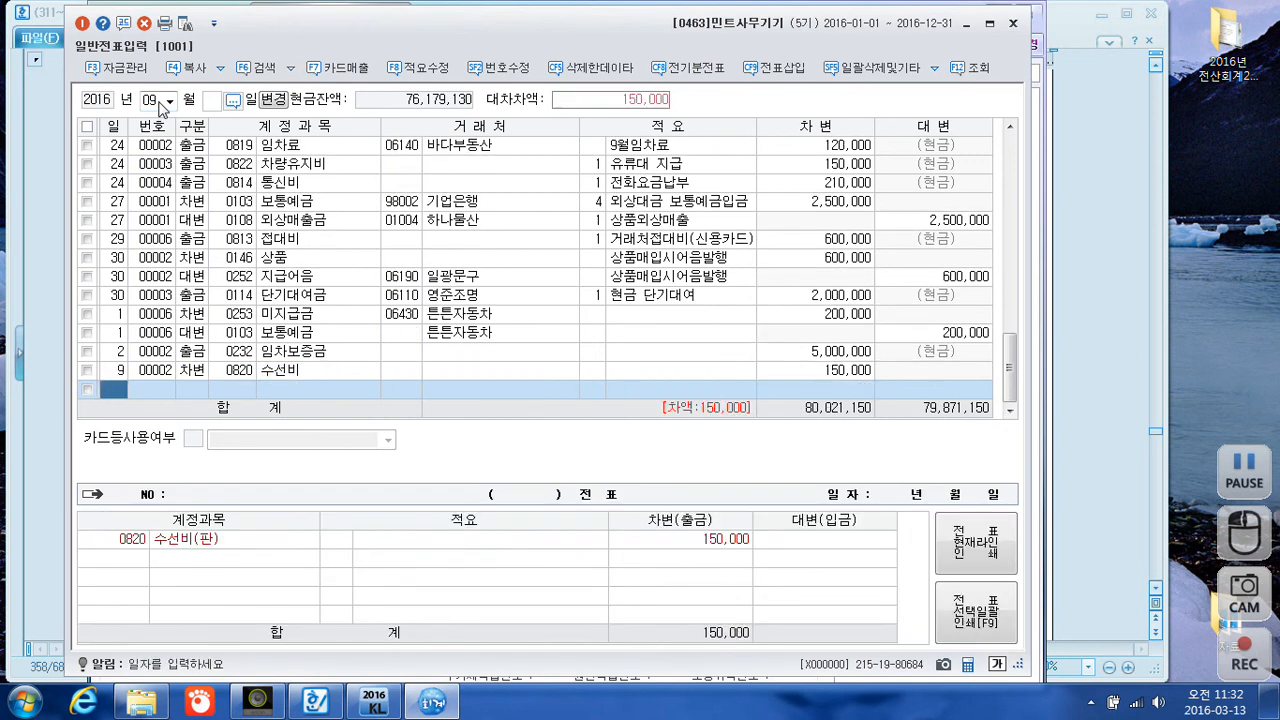
- Enter the matching credit (대변) line for 보통예금 (0103) on day 9 with an amount of 150,000
{"action": "type", "text": "4"}
{"action": "key", "text": "Return"}
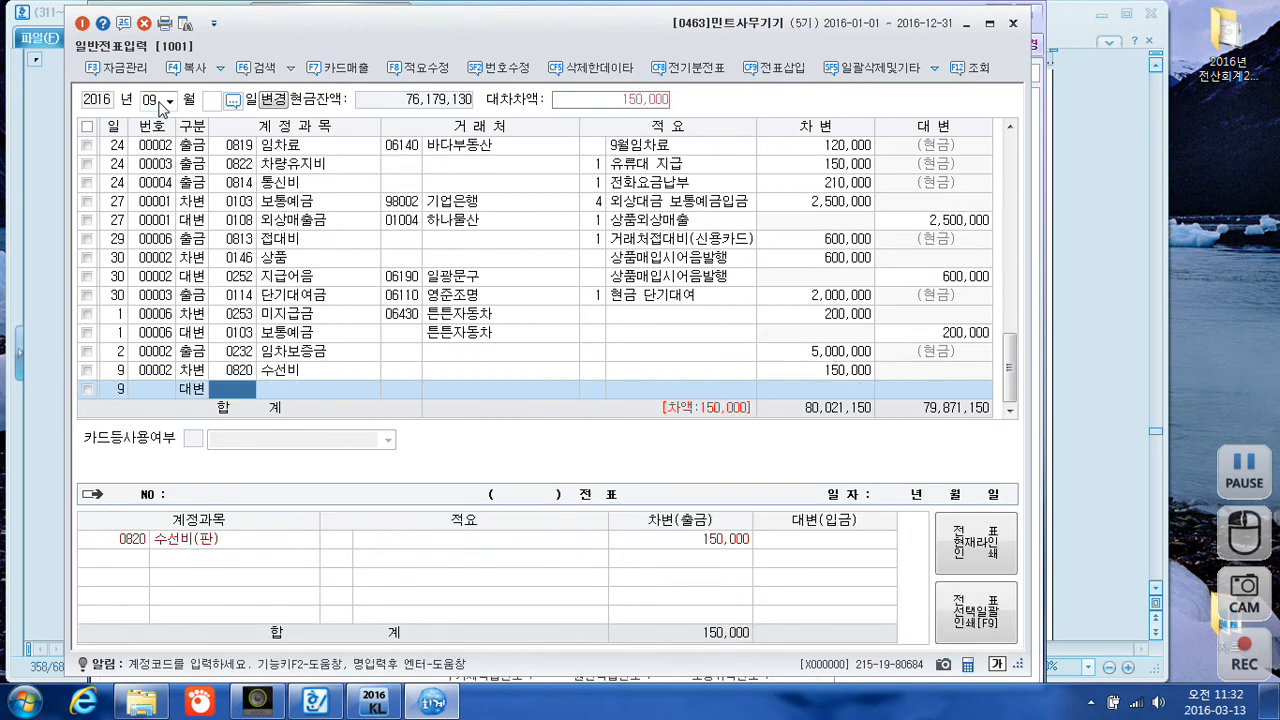
{"action": "type", "text": "0103"}
{"action": "key", "text": "Return"}
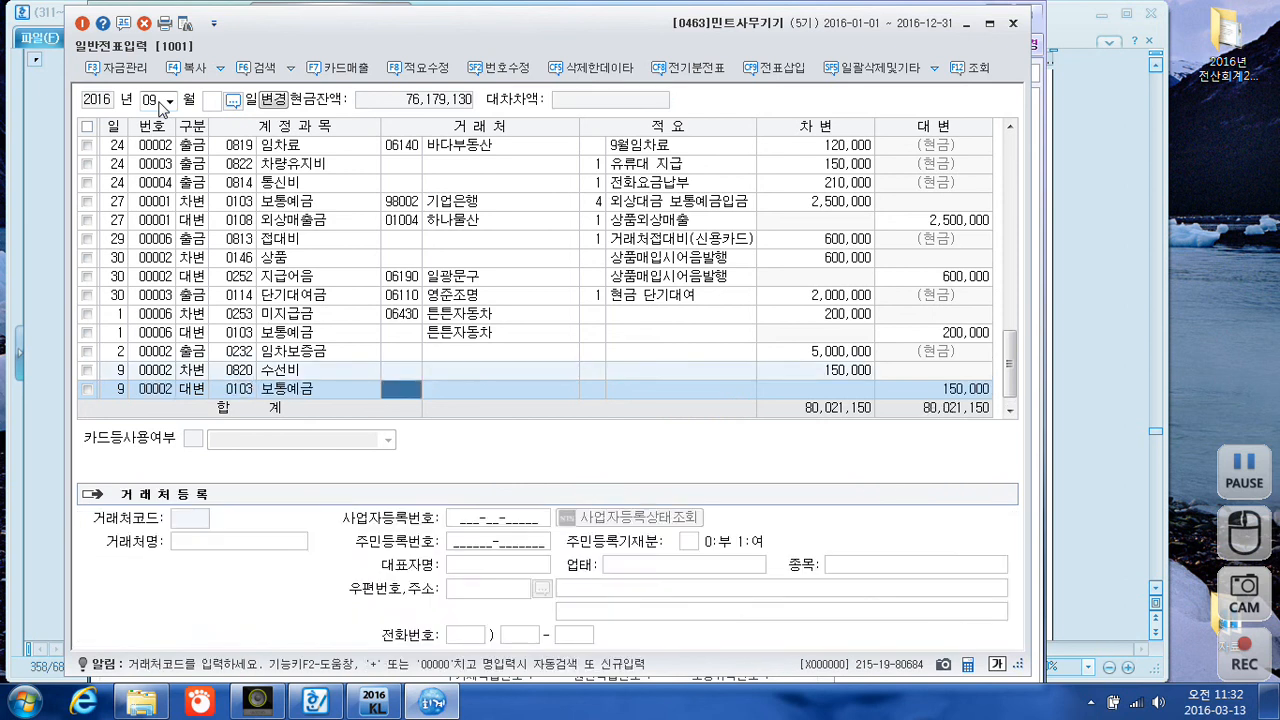
{"action": "key", "text": "Return"}
{"action": "key", "text": "Return"}
{"action": "key", "text": "Return"}
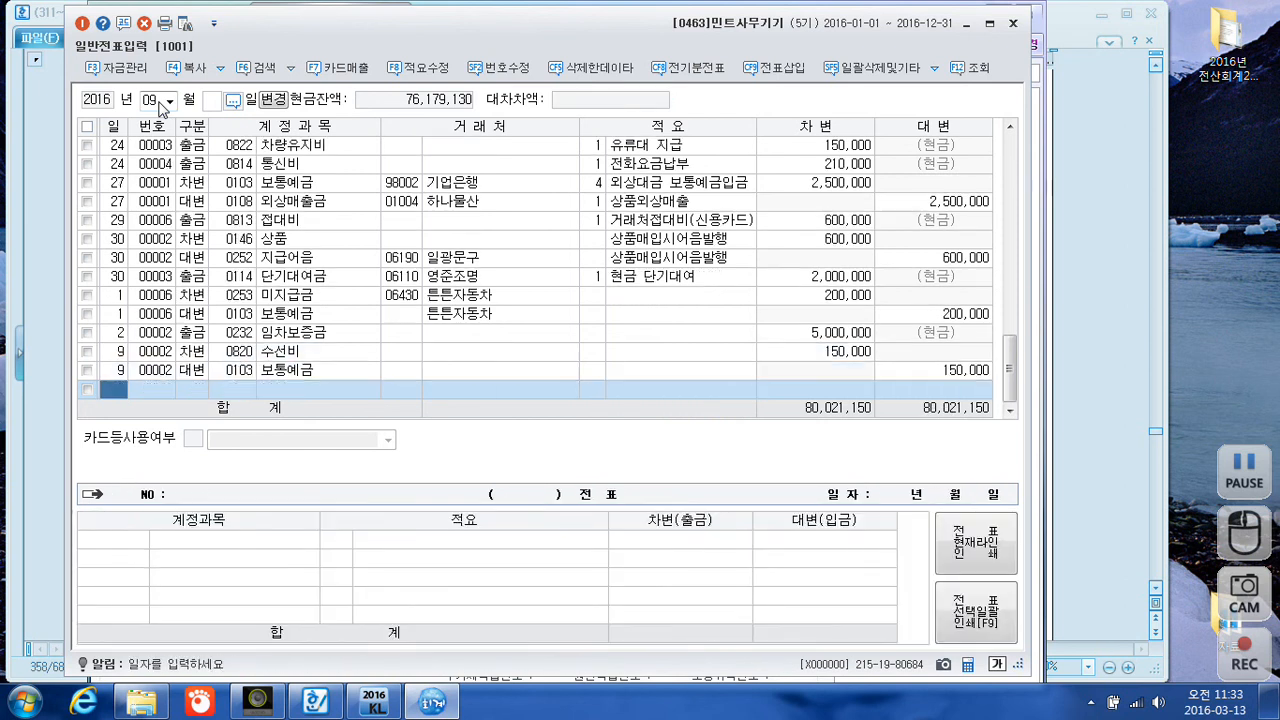
- Show the vouchers for all of October with the day left blank, and start a new line dated day 1
{"action": "left_click", "coordinate": [146, 102]}
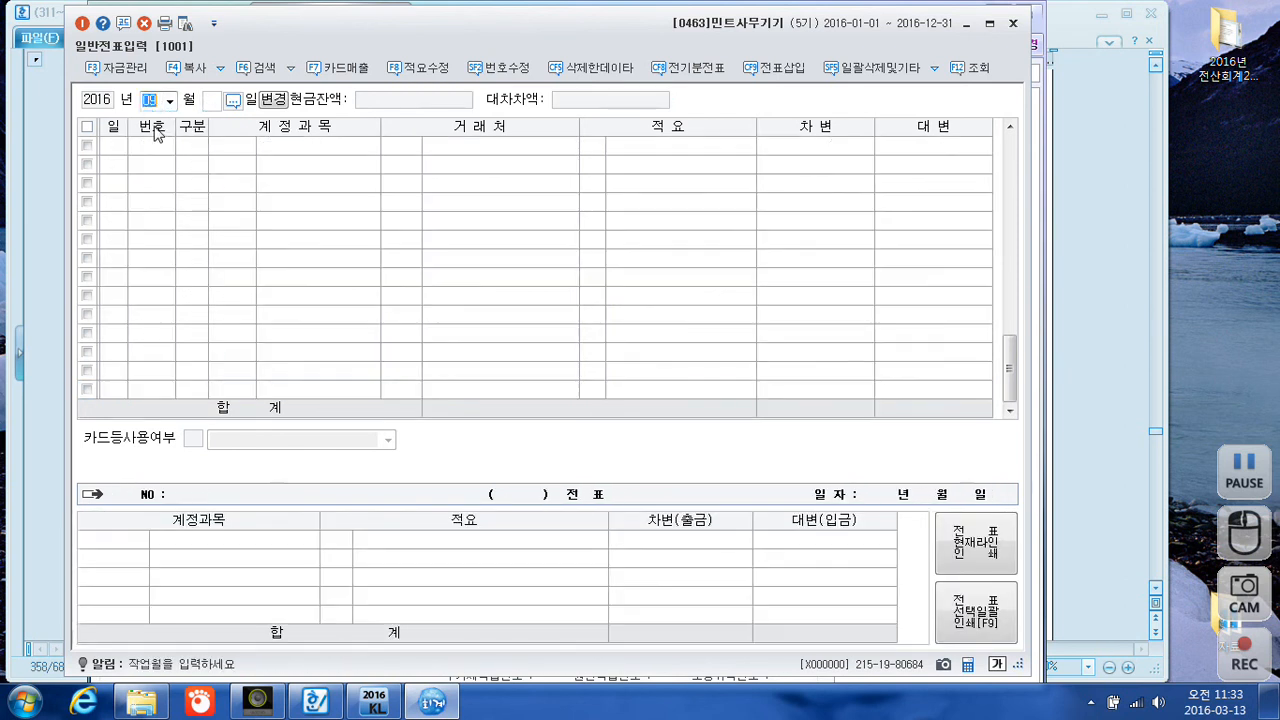
{"action": "type", "text": "10"}
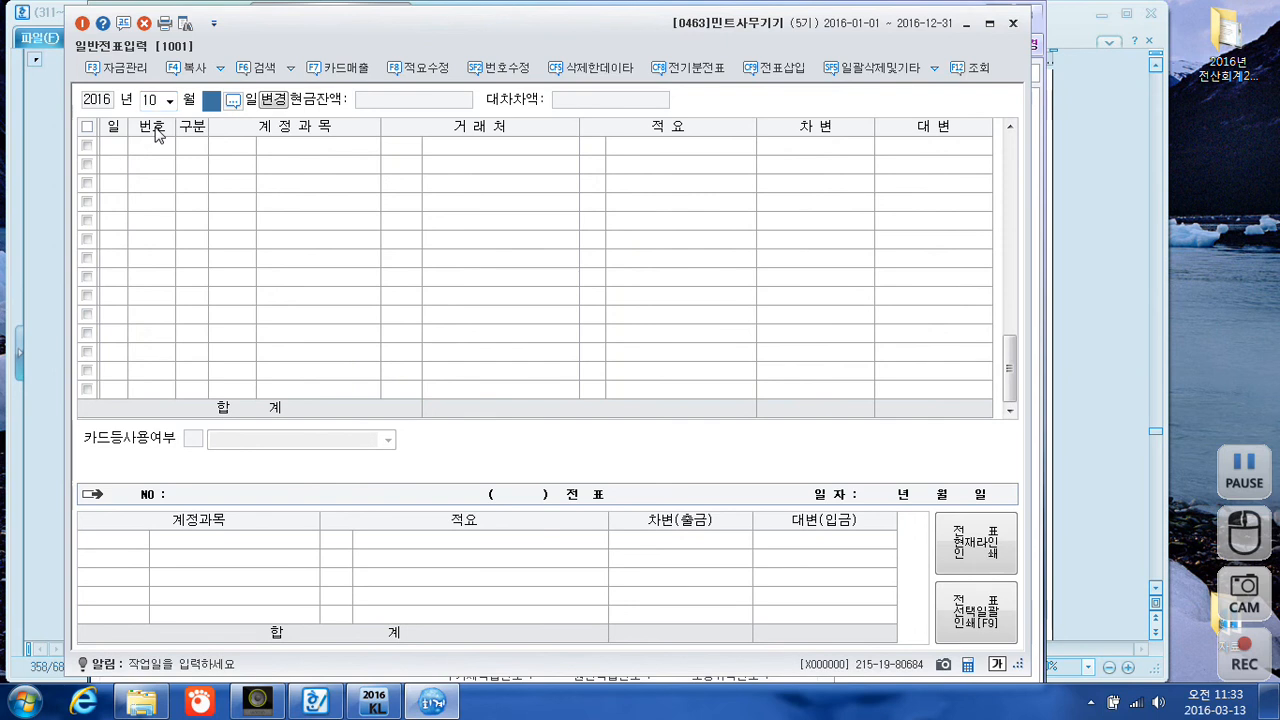
{"action": "key", "text": "Return"}
{"action": "type", "text": "1"}
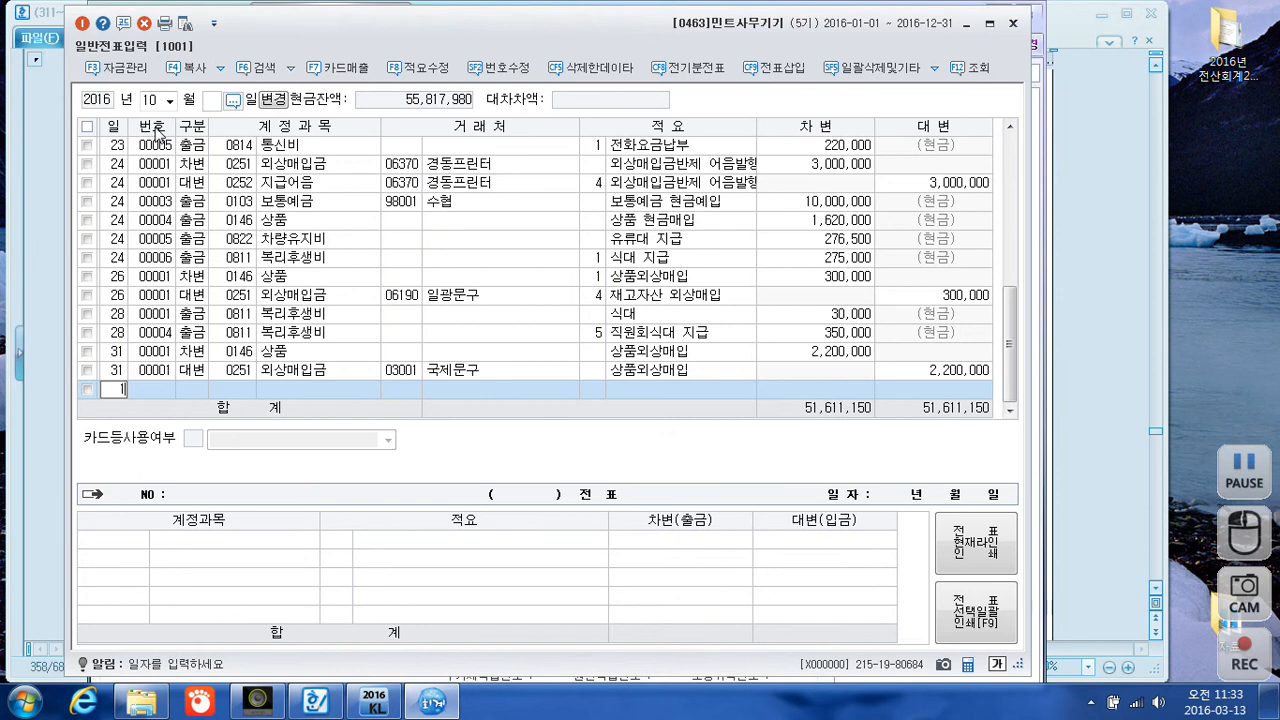
{"action": "key", "text": "Return"}
- Enter a credit (대변) line for 상품매출 (0401) with an amount of 15,000,000
{"action": "type", "text": "4"}
{"action": "key", "text": "Return"}
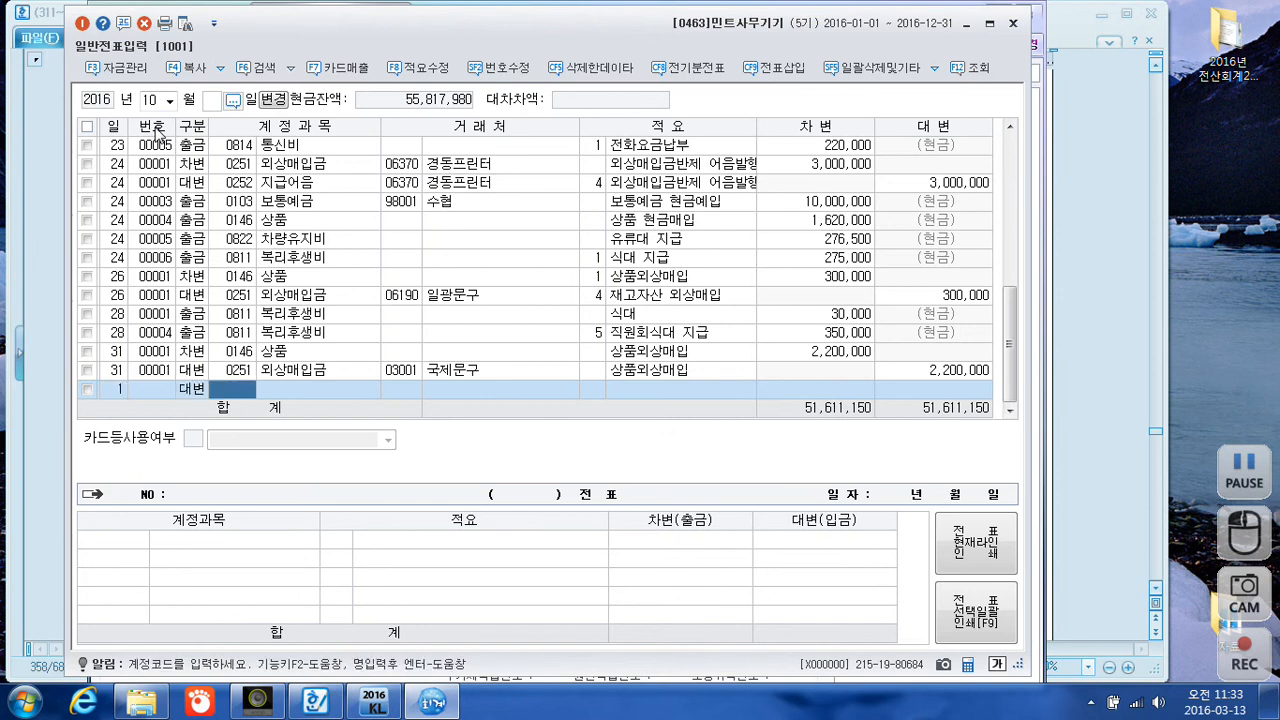
{"action": "type", "text": "상품매"}
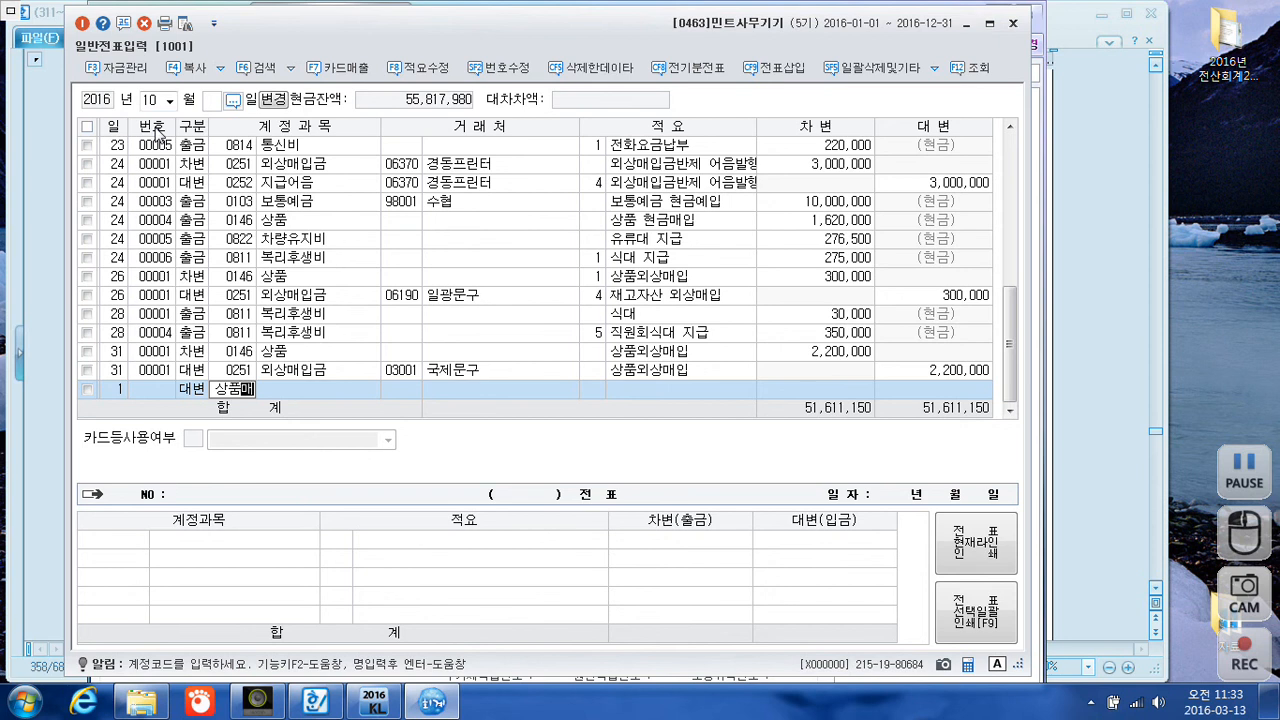
{"action": "key", "text": "Return"}
{"action": "key", "text": "Return"}
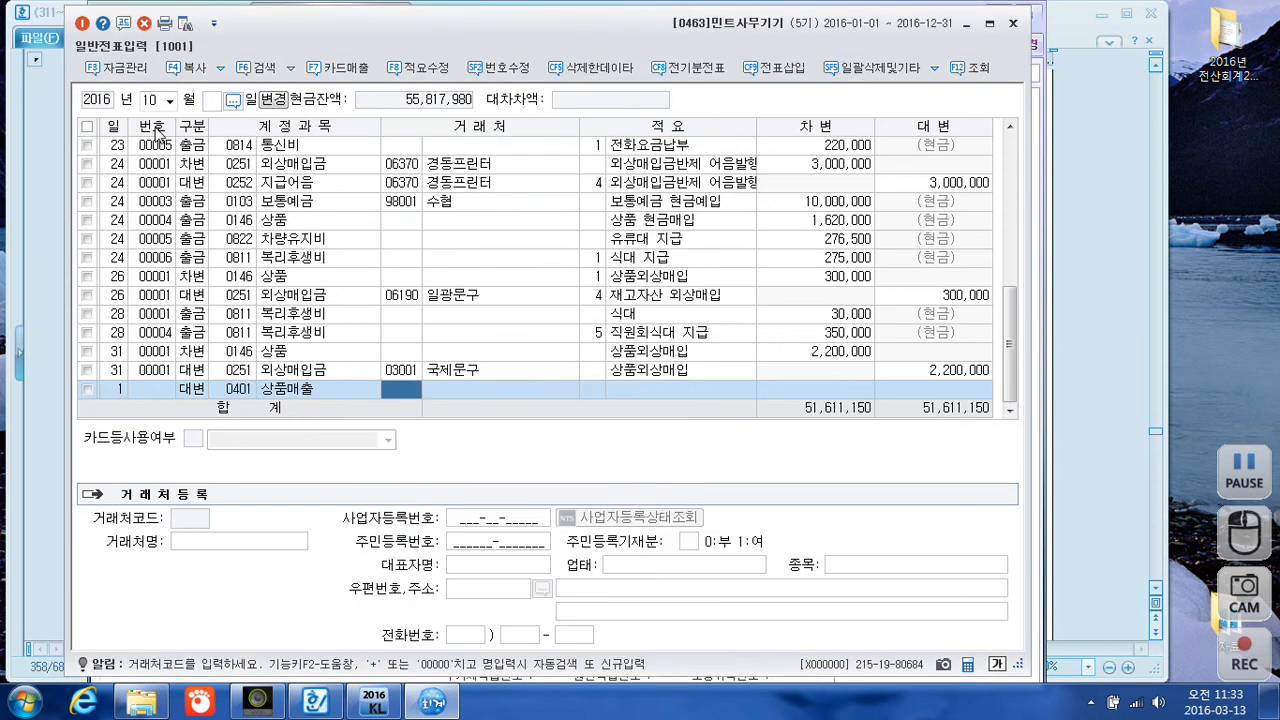
{"action": "key", "text": "Return"}
{"action": "key", "text": "Return"}
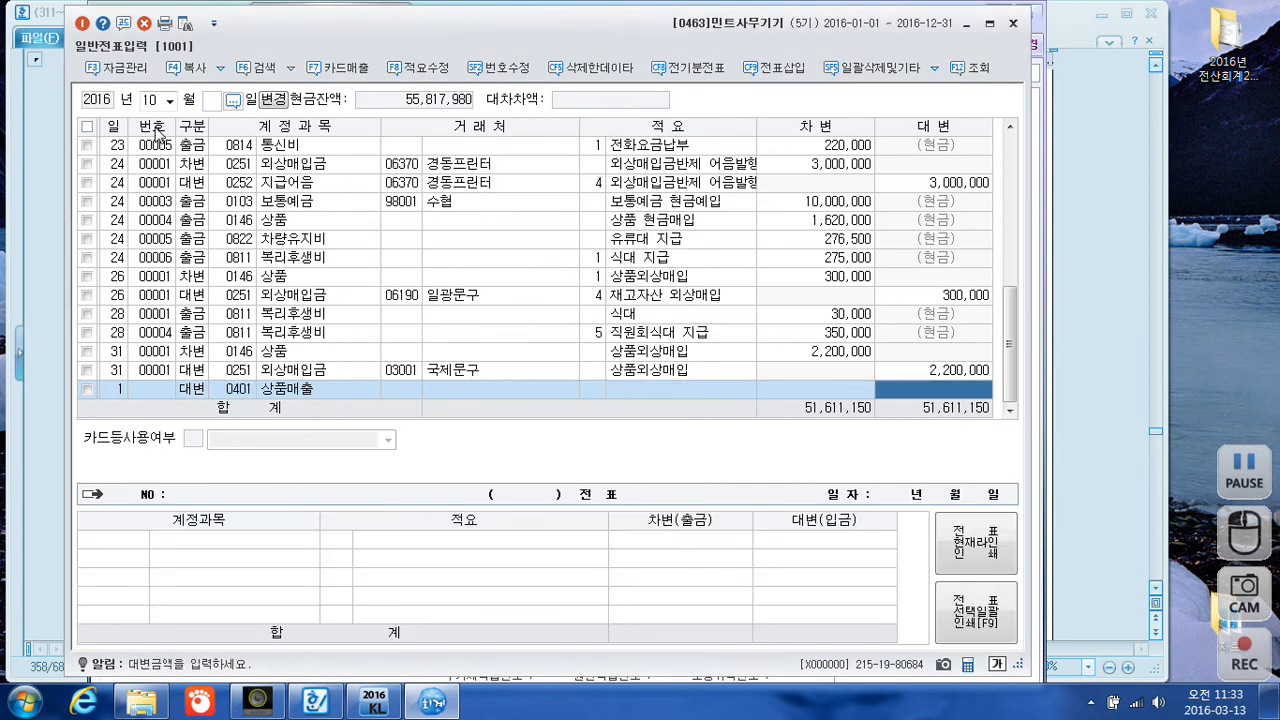
{"action": "type", "text": "15000000"}
{"action": "key", "text": "Return"}
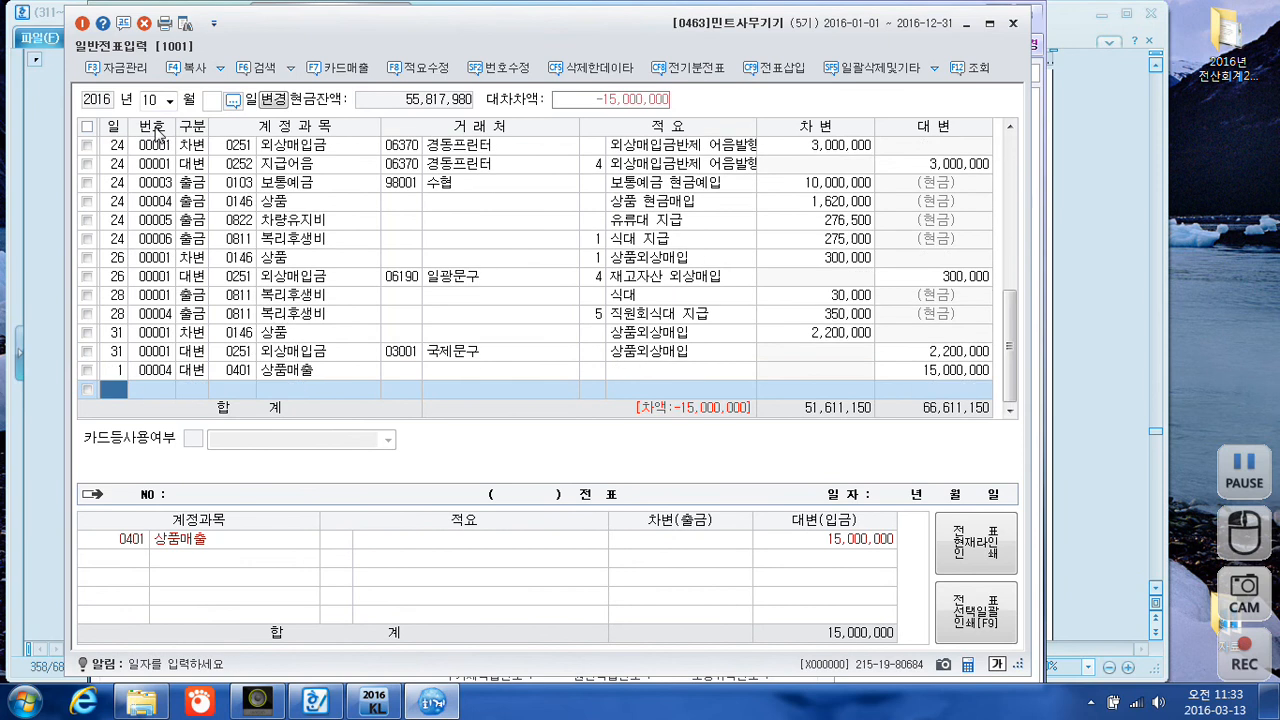
- Enter a debit (차변) line dated day 31 for 현금 (0101) with an amount of 10,000,000
{"action": "type", "text": "31"}
{"action": "key", "text": "Return"}
{"action": "type", "text": "1"}
{"action": "key", "text": "Return"}
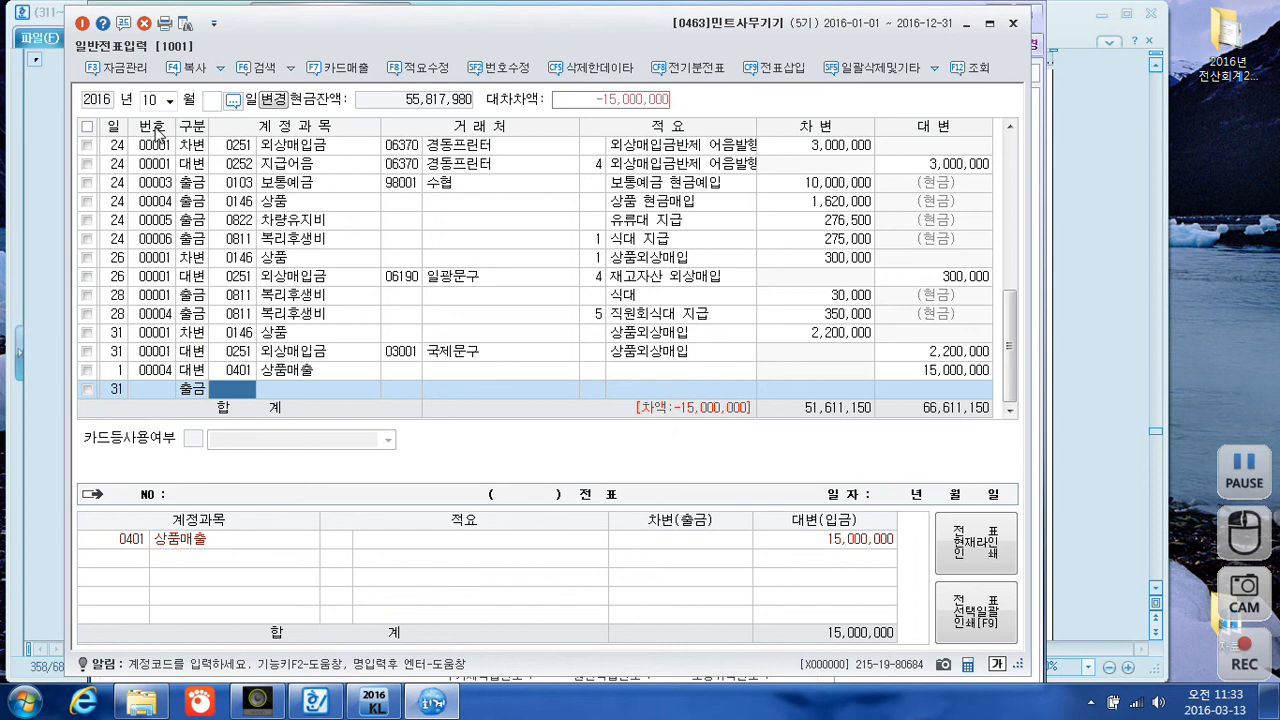
{"action": "key", "text": "Left"}
{"action": "type", "text": "3"}
{"action": "key", "text": "Return"}
{"action": "type", "text": "1"}
{"action": "key", "text": "Return"}
{"action": "key", "text": "Return"}
{"action": "key", "text": "Return"}
{"action": "key", "text": "Return"}
{"action": "type", "text": "10000000"}
{"action": "key", "text": "Return"}
- Enter a debit (차변) line on day 31 for 외상매출금 (0108) with client 성실상회 and an amount of 5,000,000
{"action": "key", "text": "Return"}
{"action": "type", "text": "3108"}
{"action": "key", "text": "Return"}
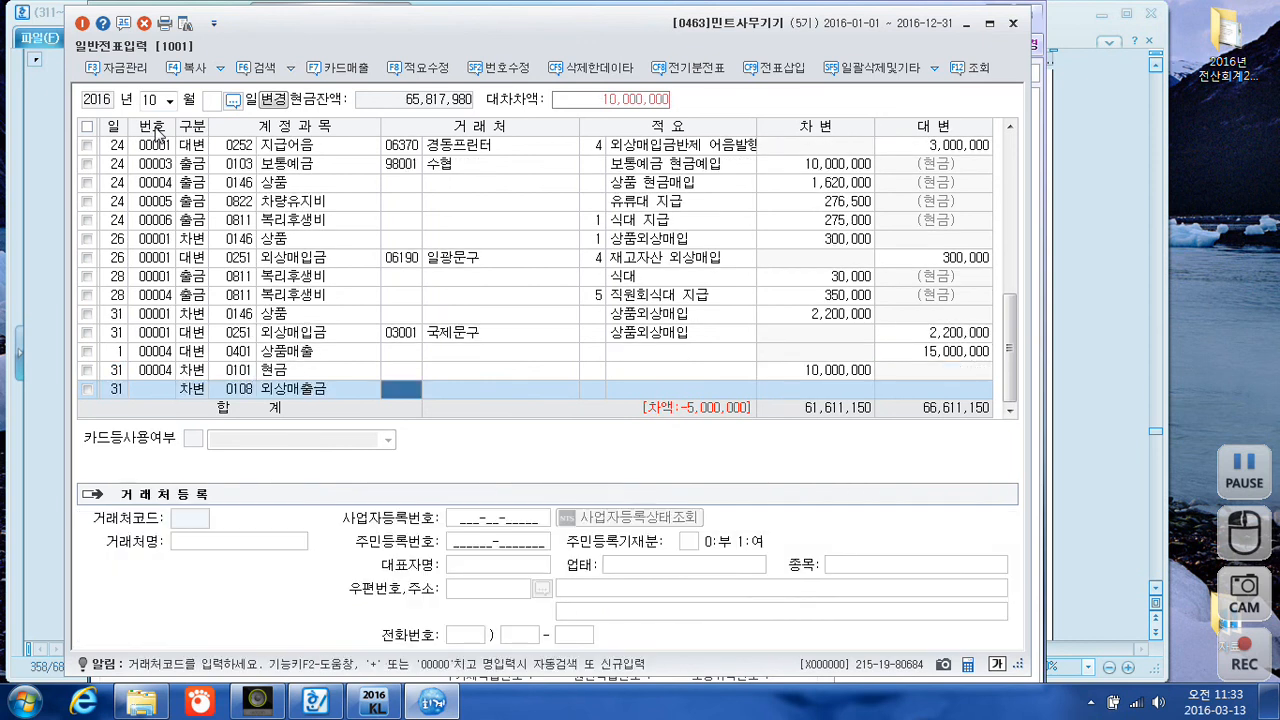
{"action": "type", "text": "ㅅ시"}
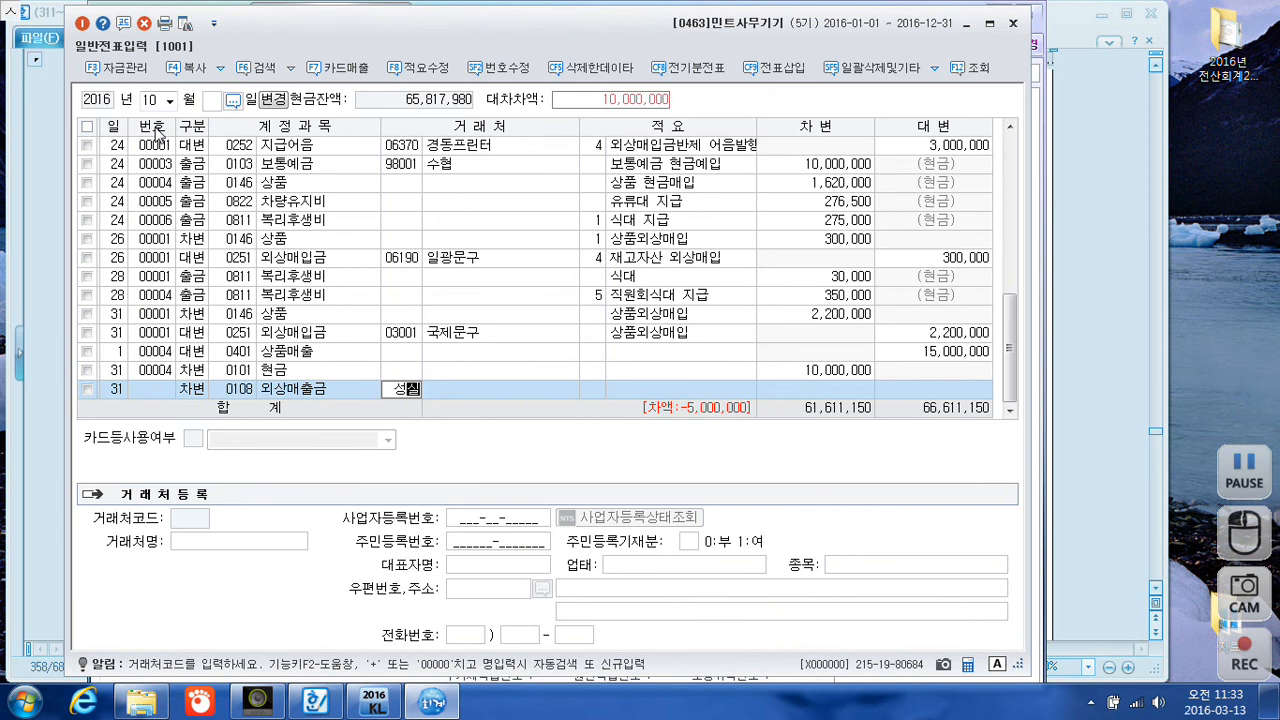
{"action": "type", "text": "ㄹ"}
{"action": "key", "text": "Return"}
{"action": "key", "text": "Return"}
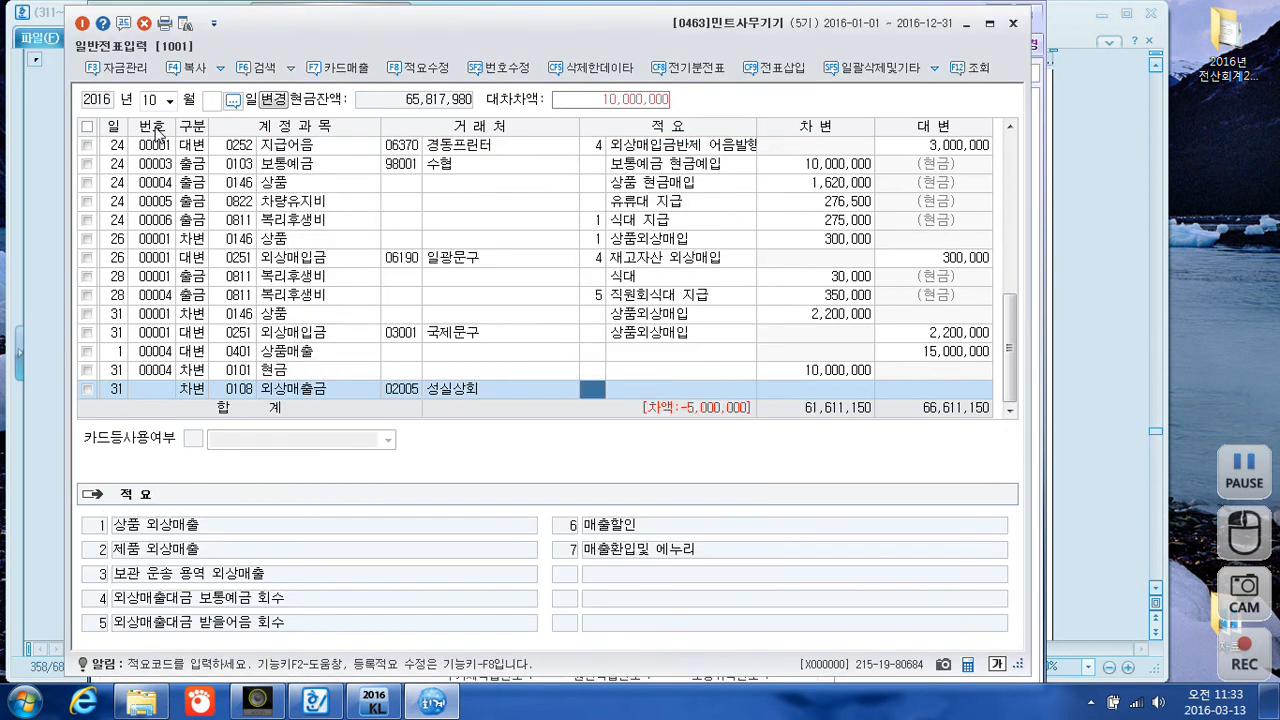
{"action": "key", "text": "Return"}
{"action": "key", "text": "Return"}
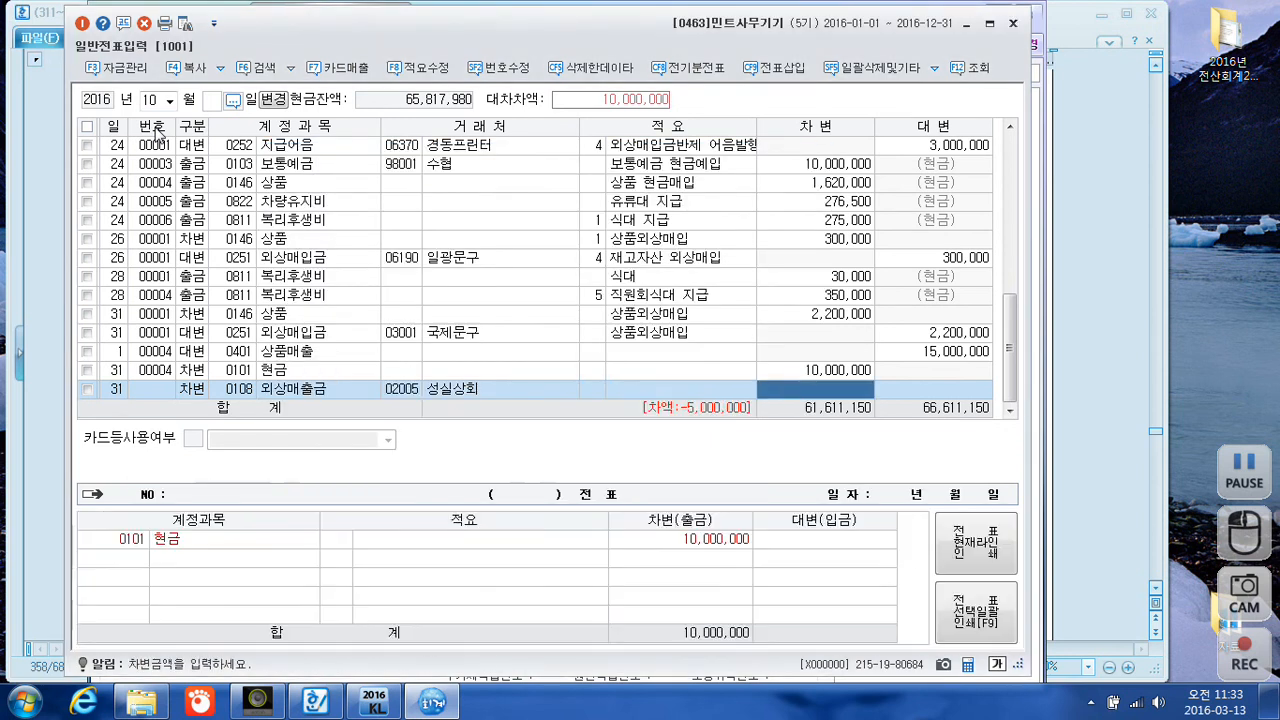
{"action": "key", "text": "Return"}
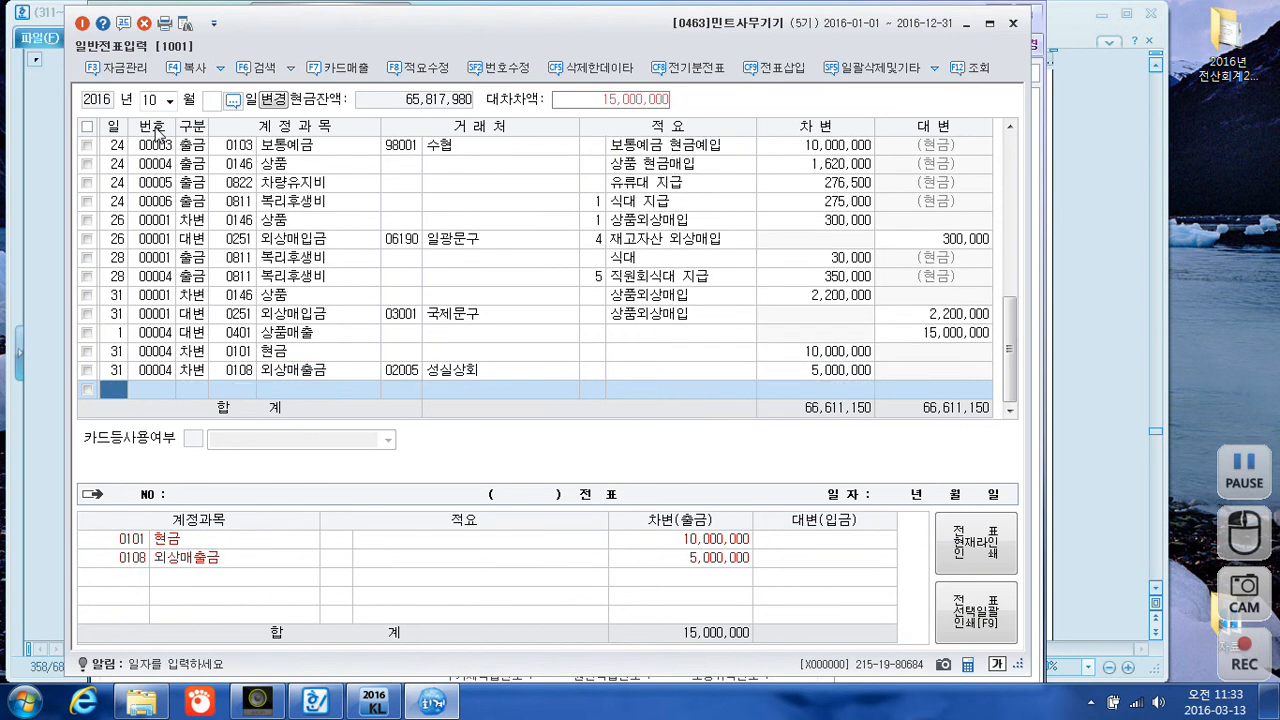
- Start a new line dated day 15, and change the day of the new 현금 and 외상매출금 debit lines to 1
{"action": "type", "text": "15"}
{"action": "key", "text": "Return"}
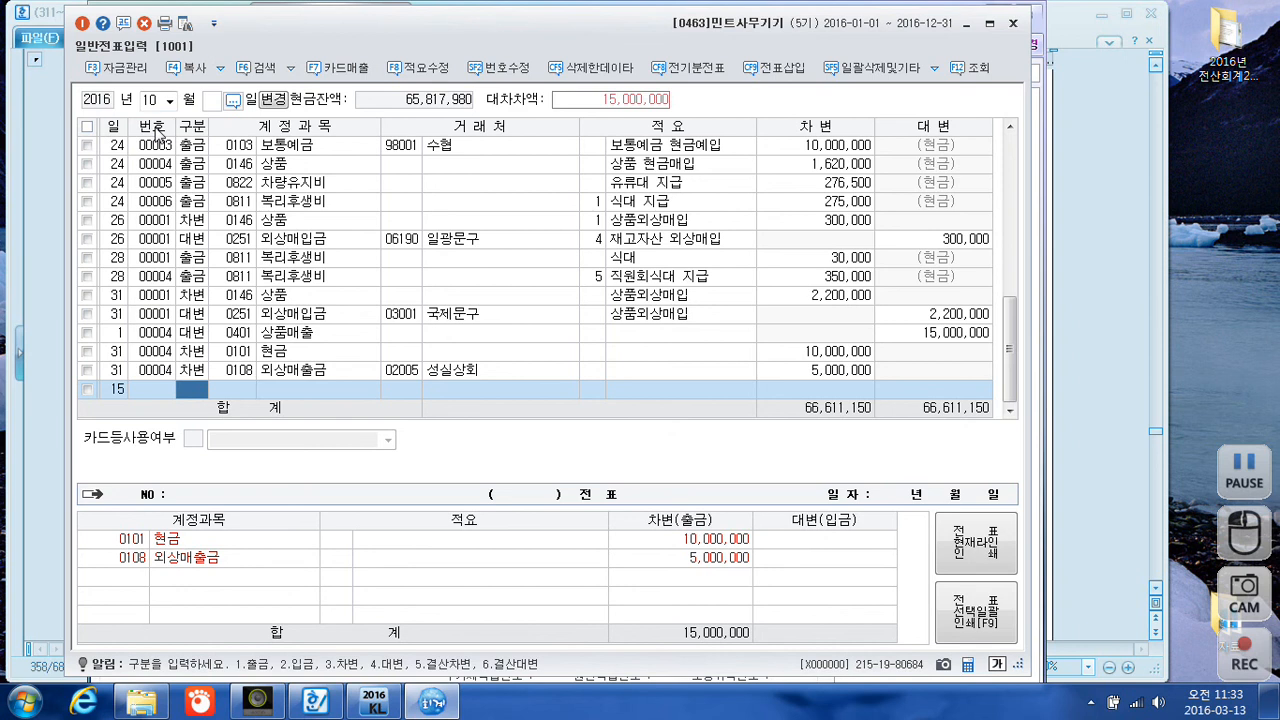
{"action": "left_click", "coordinate": [119, 357]}
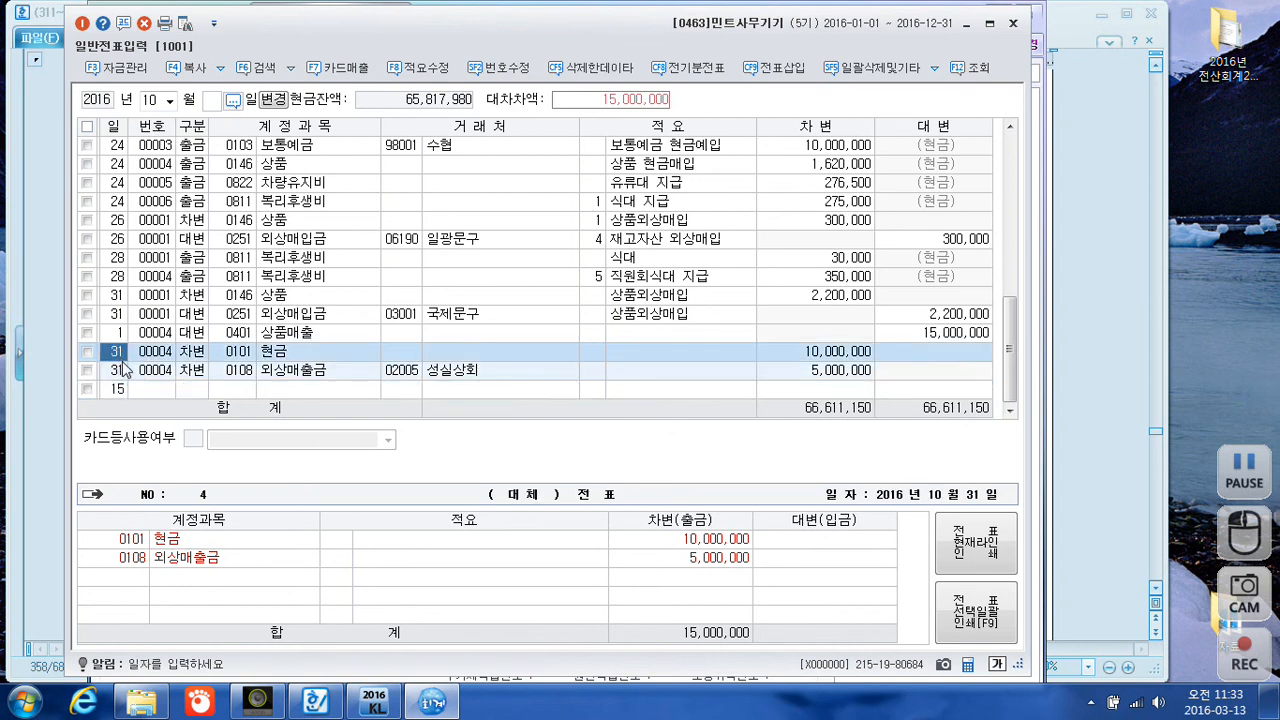
{"action": "type", "text": "1"}
{"action": "key", "text": "Return"}
{"action": "left_click", "coordinate": [117, 372]}
{"action": "type", "text": "1"}
{"action": "key", "text": "Return"}
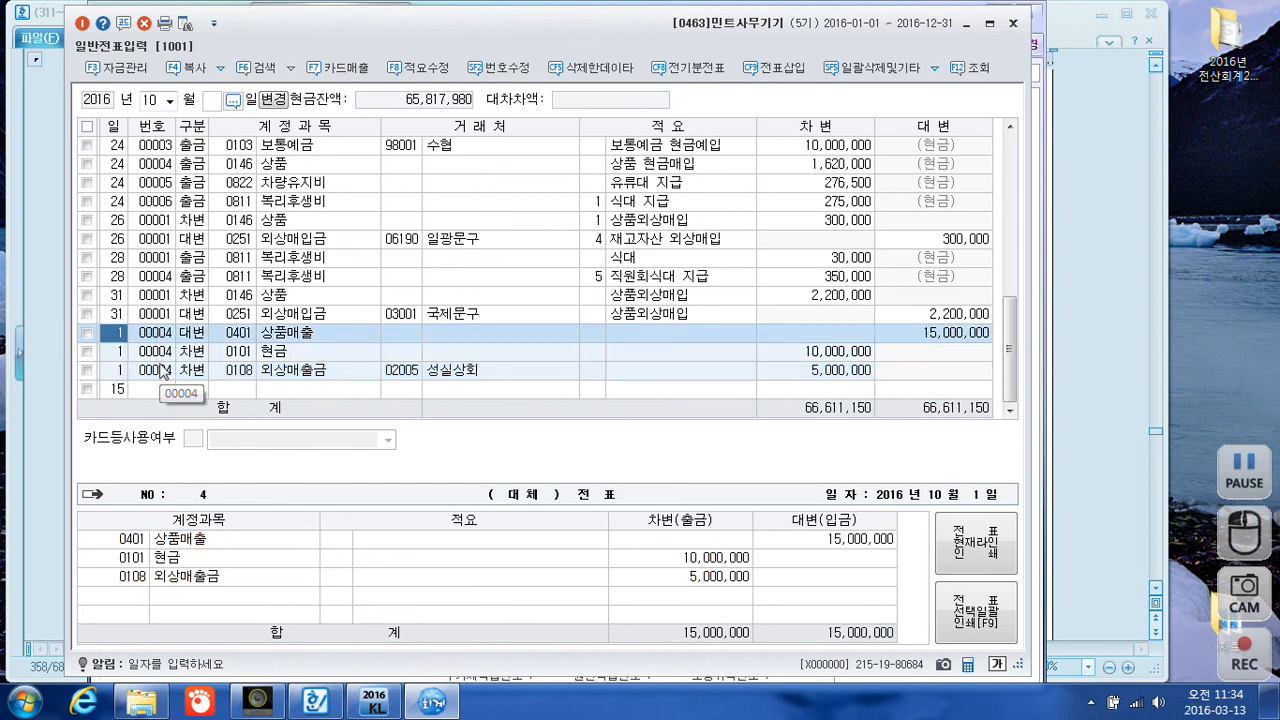
- Complete the day 15 October line as a cash payment (출금) to 광고선전비 (0833, 판매관리비) with an amount of 500,000
{"action": "left_click", "coordinate": [162, 372]}
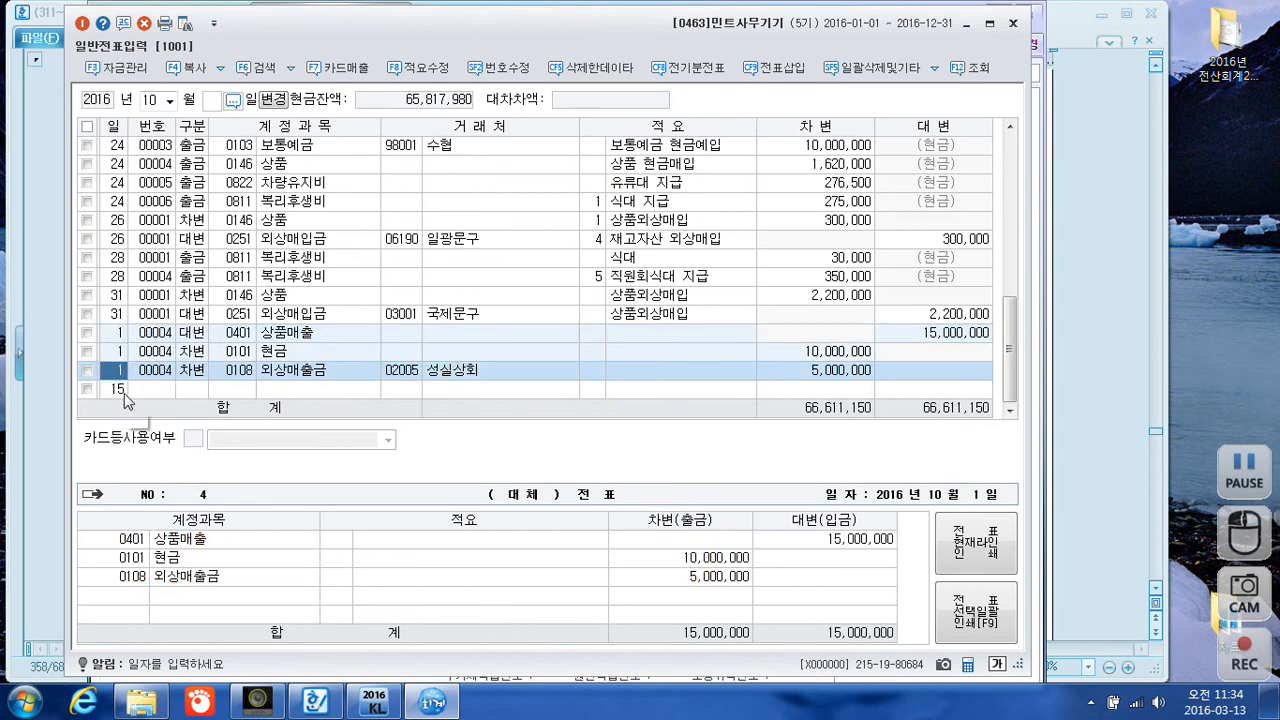
{"action": "left_click", "coordinate": [155, 390]}
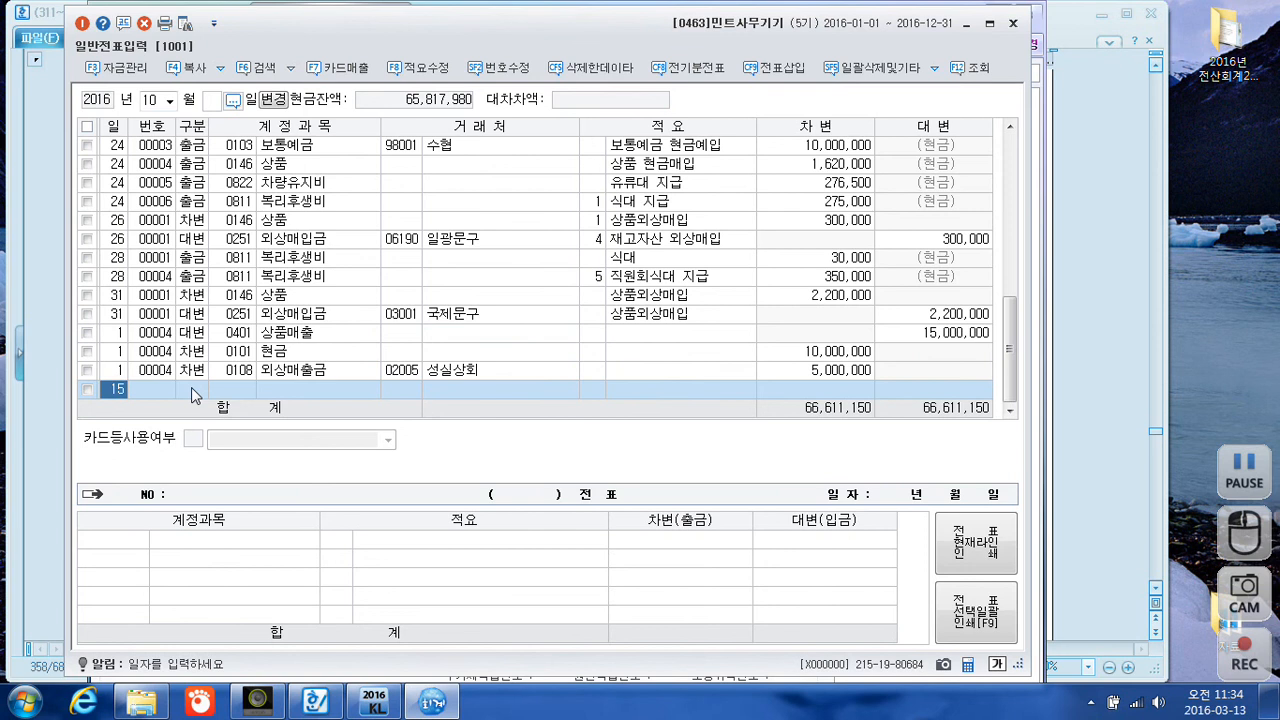
{"action": "left_click", "coordinate": [191, 387]}
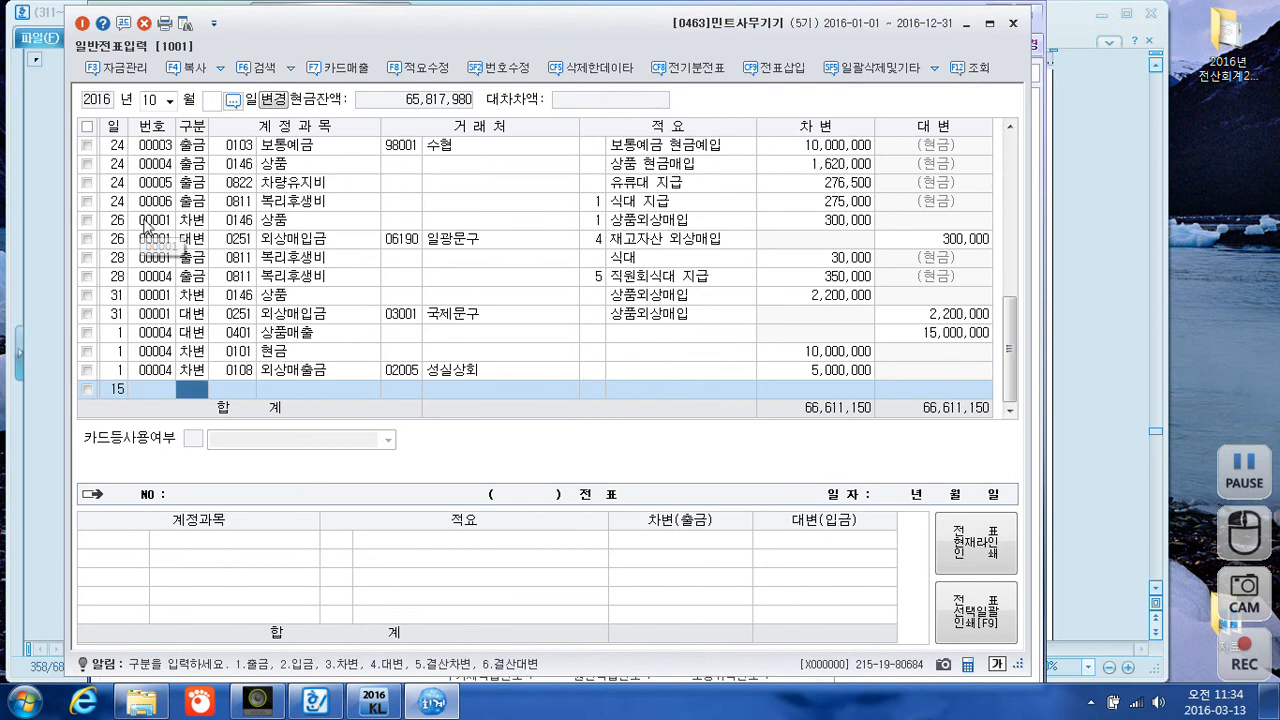
{"action": "type", "text": "1"}
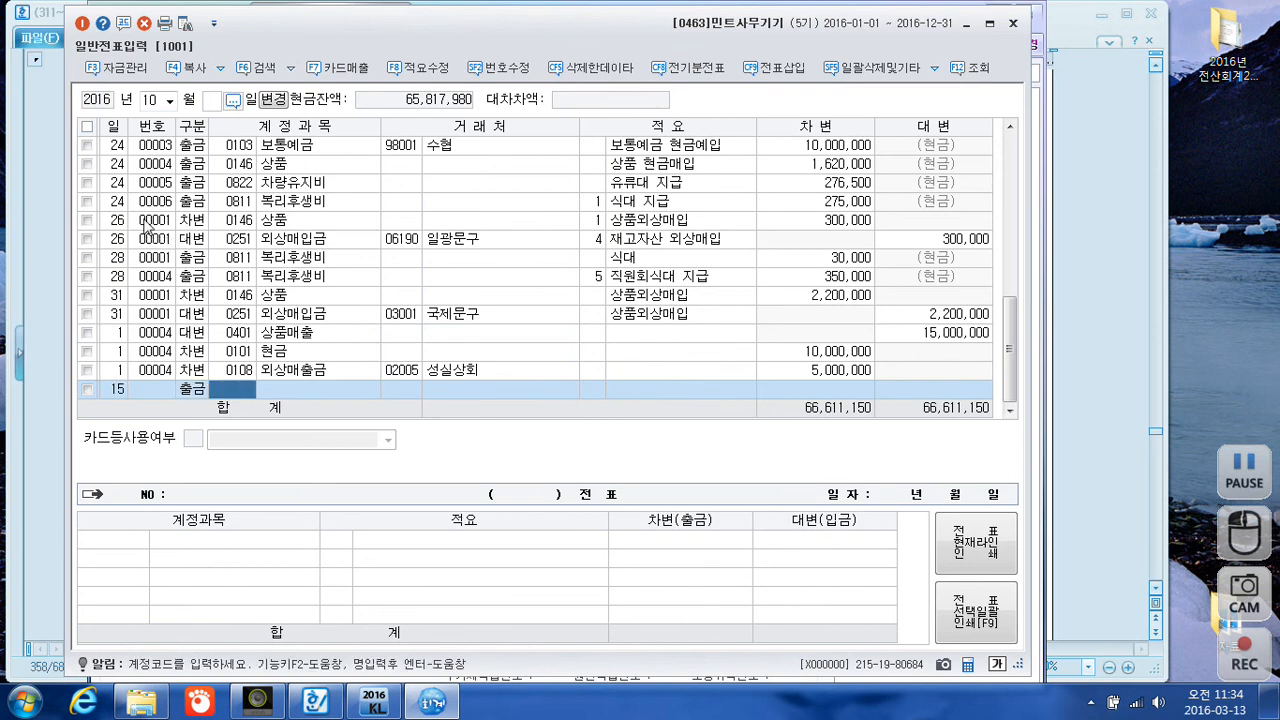
{"action": "type", "text": "기"}
{"action": "type", "text": "ㄱ"}
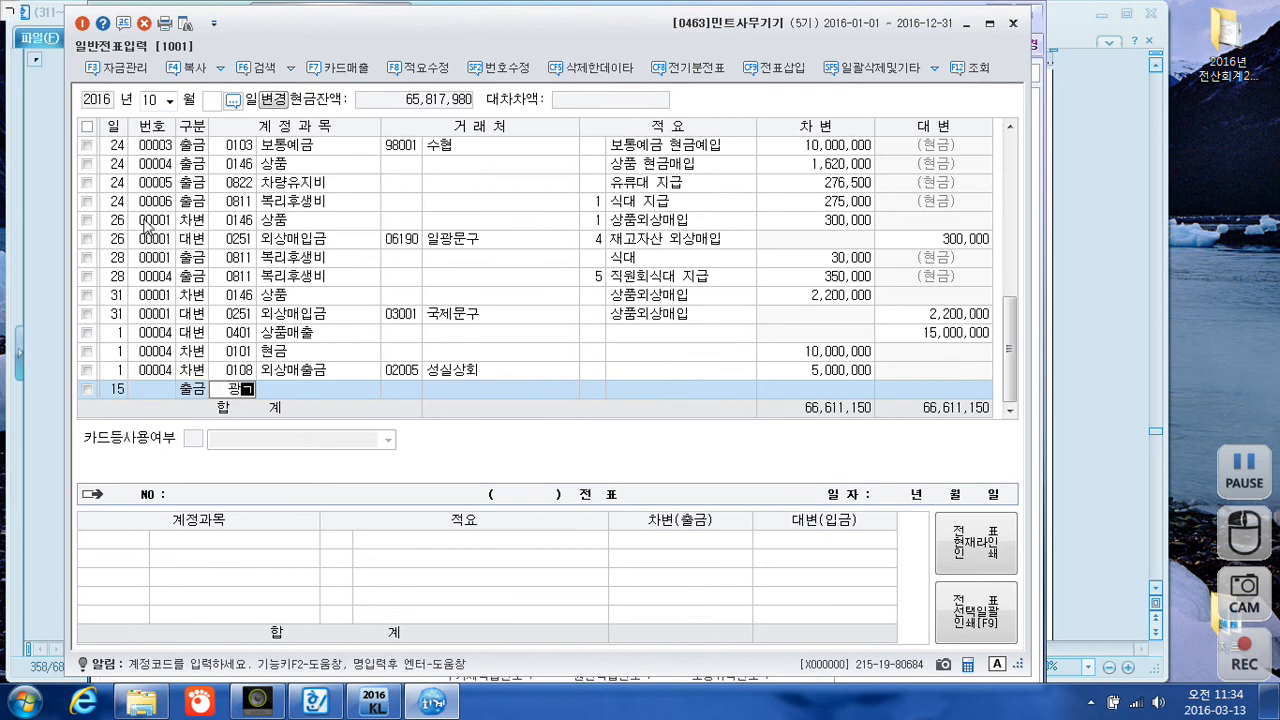
{"action": "key", "text": "Return"}
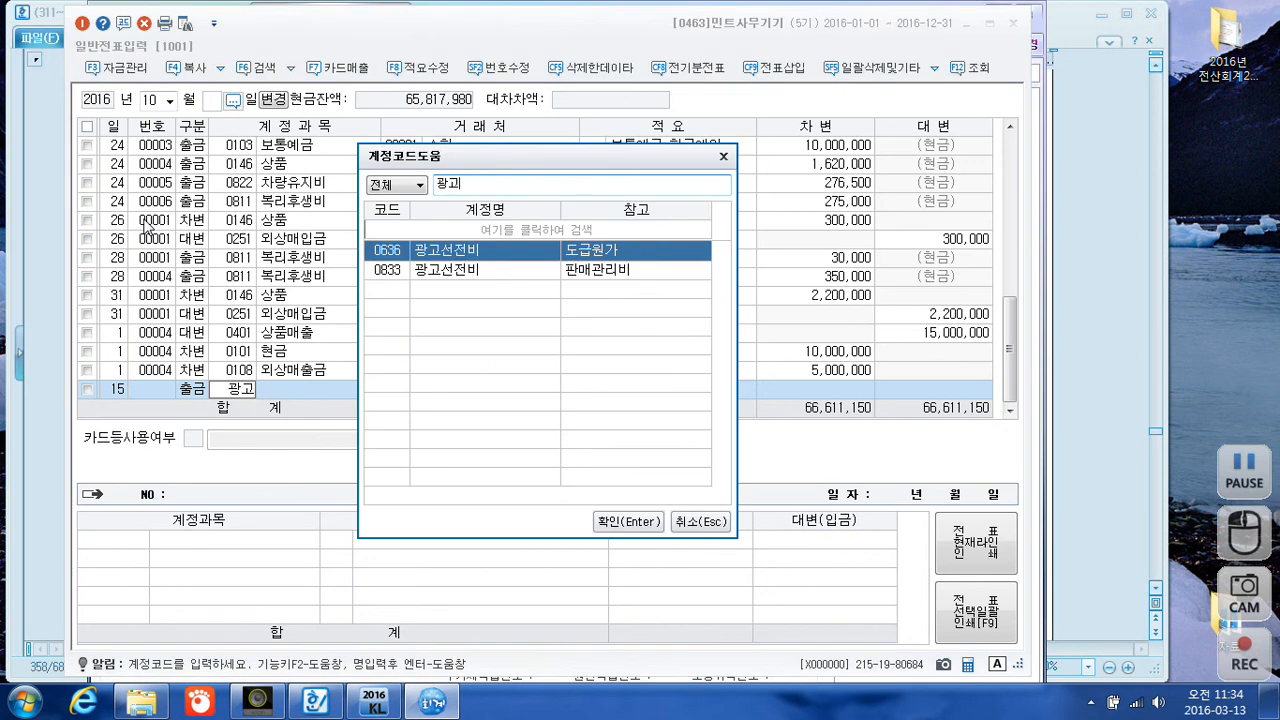
{"action": "key", "text": "Down"}
{"action": "key", "text": "Return"}
{"action": "key", "text": "Return"}
{"action": "key", "text": "Return"}
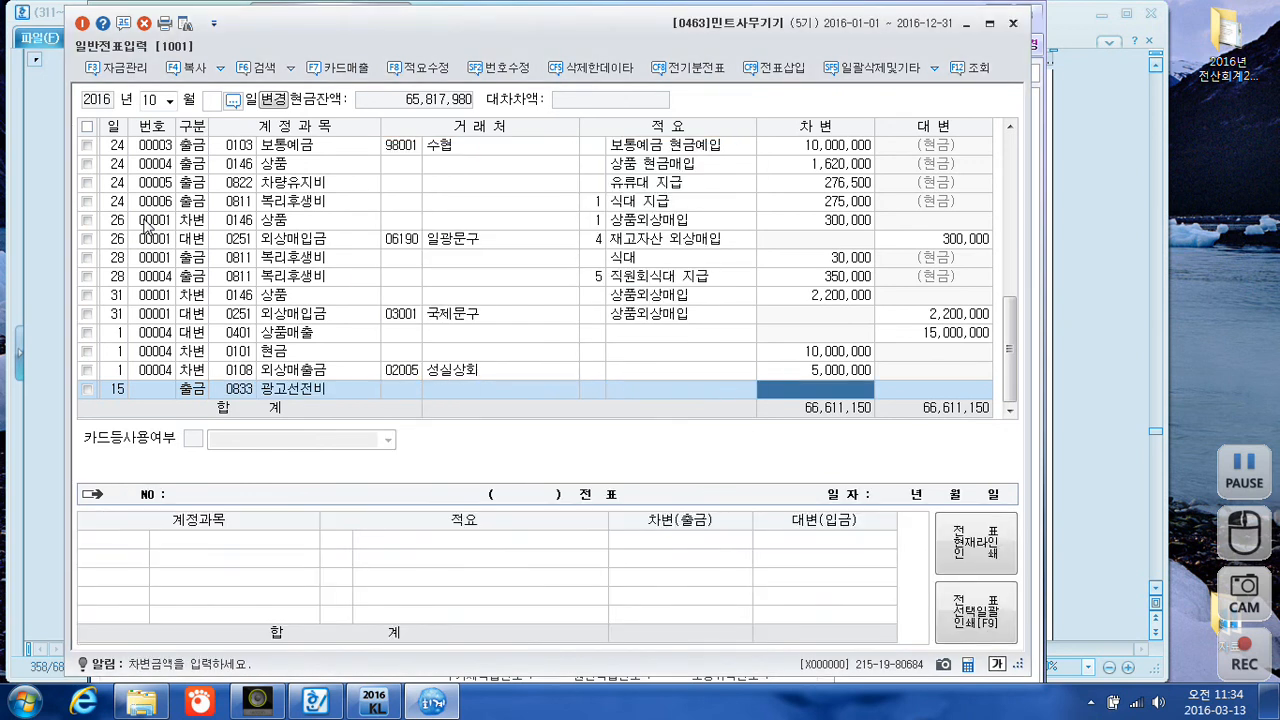
{"action": "type", "text": "500,000"}
{"action": "key", "text": "Return"}
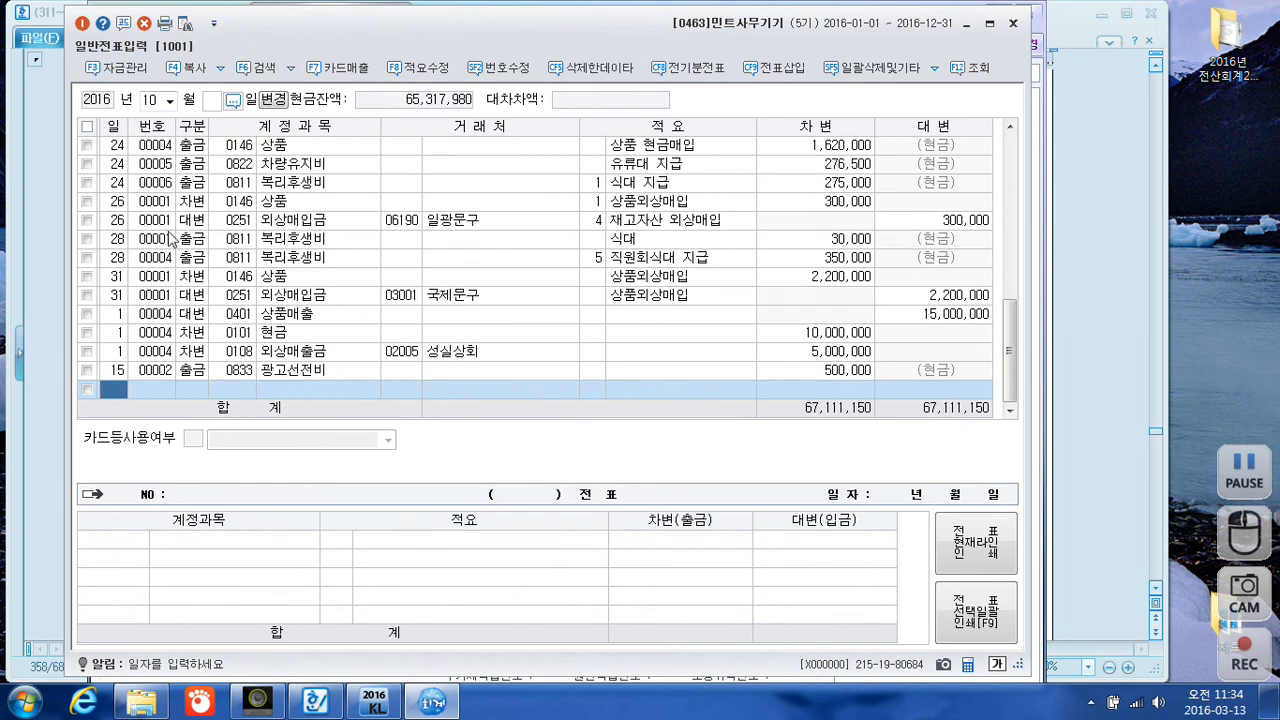
- Change the voucher entry date to month 11, day 29
{"action": "left_click", "coordinate": [156, 102]}
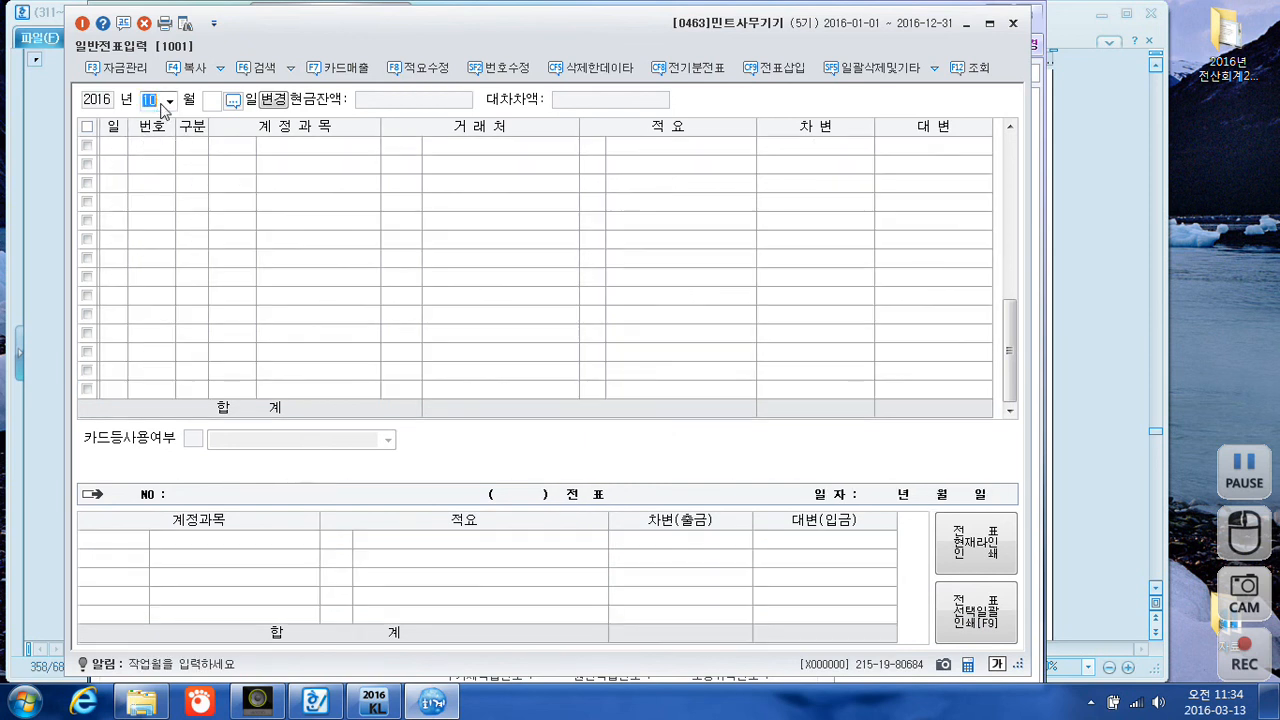
{"action": "type", "text": "11"}
{"action": "key", "text": "Return"}
{"action": "type", "text": "29"}
{"action": "key", "text": "Return"}
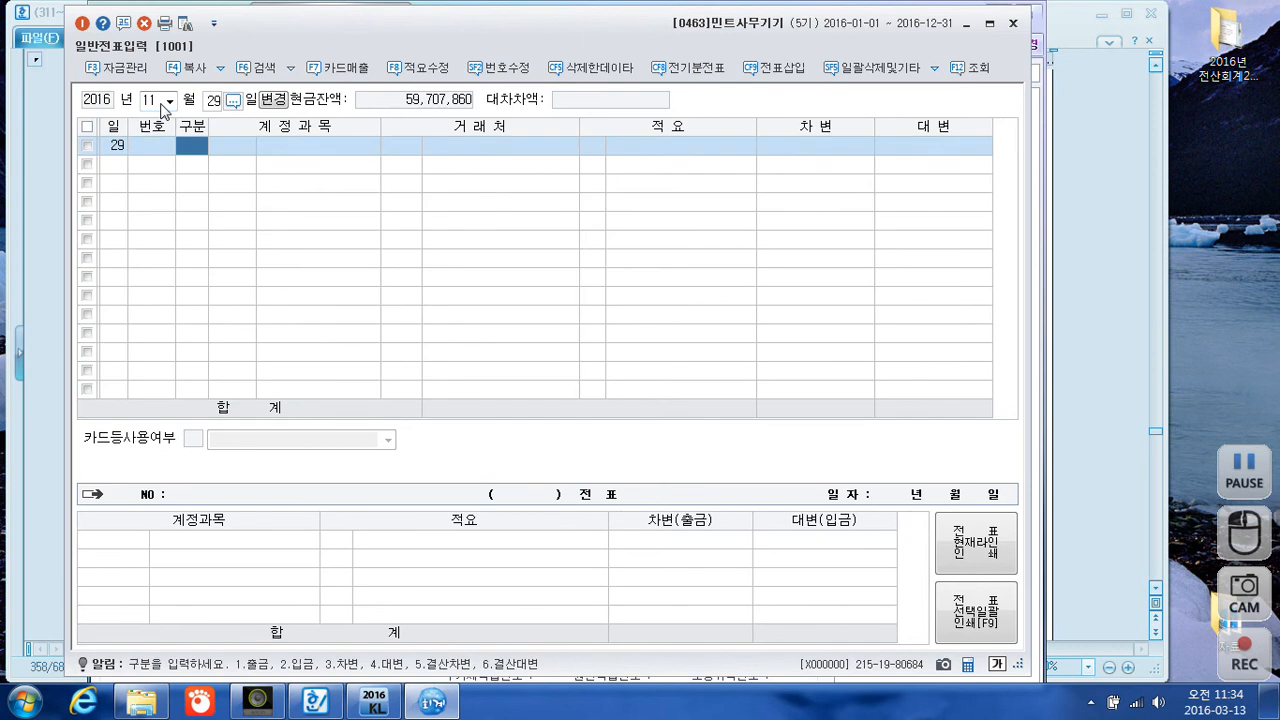
- Enter a cash payment (출금) line for 임차료 (0819, 판매관리비) with an amount of 250,000
{"action": "type", "text": "1"}
{"action": "key", "text": "Return"}
{"action": "type", "text": "임ㅊ"}
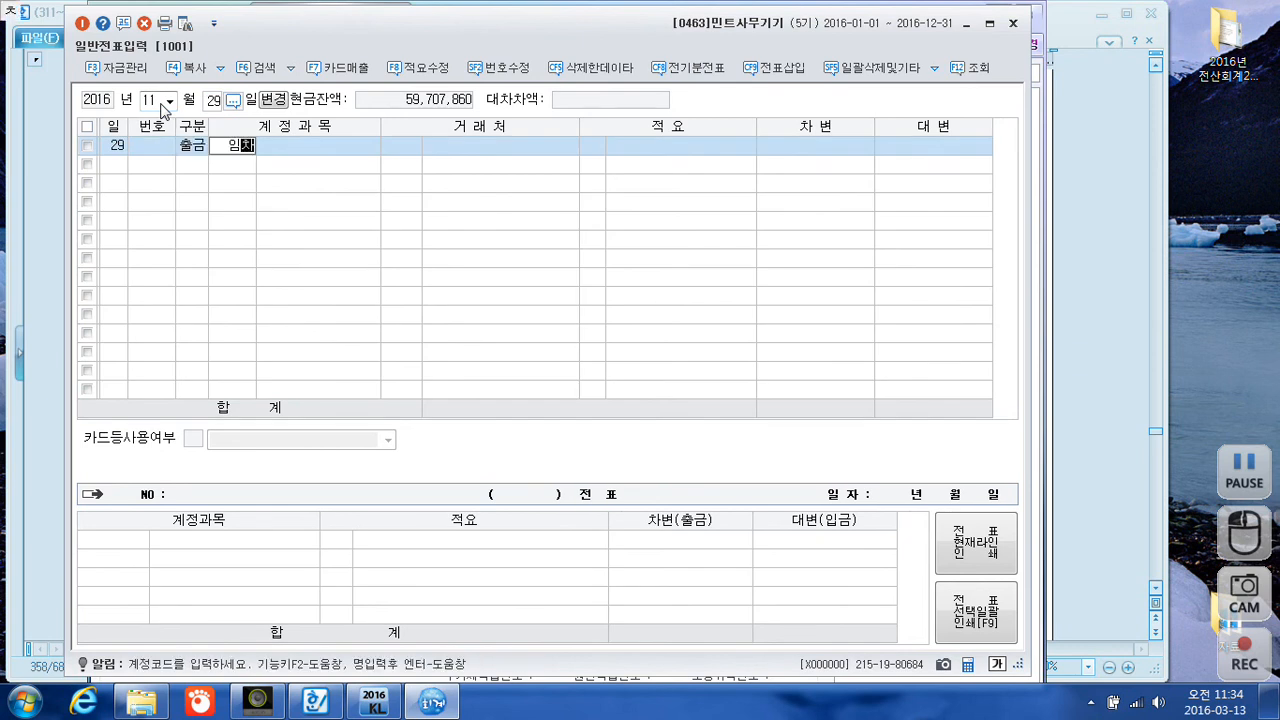
{"action": "key", "text": "Return"}
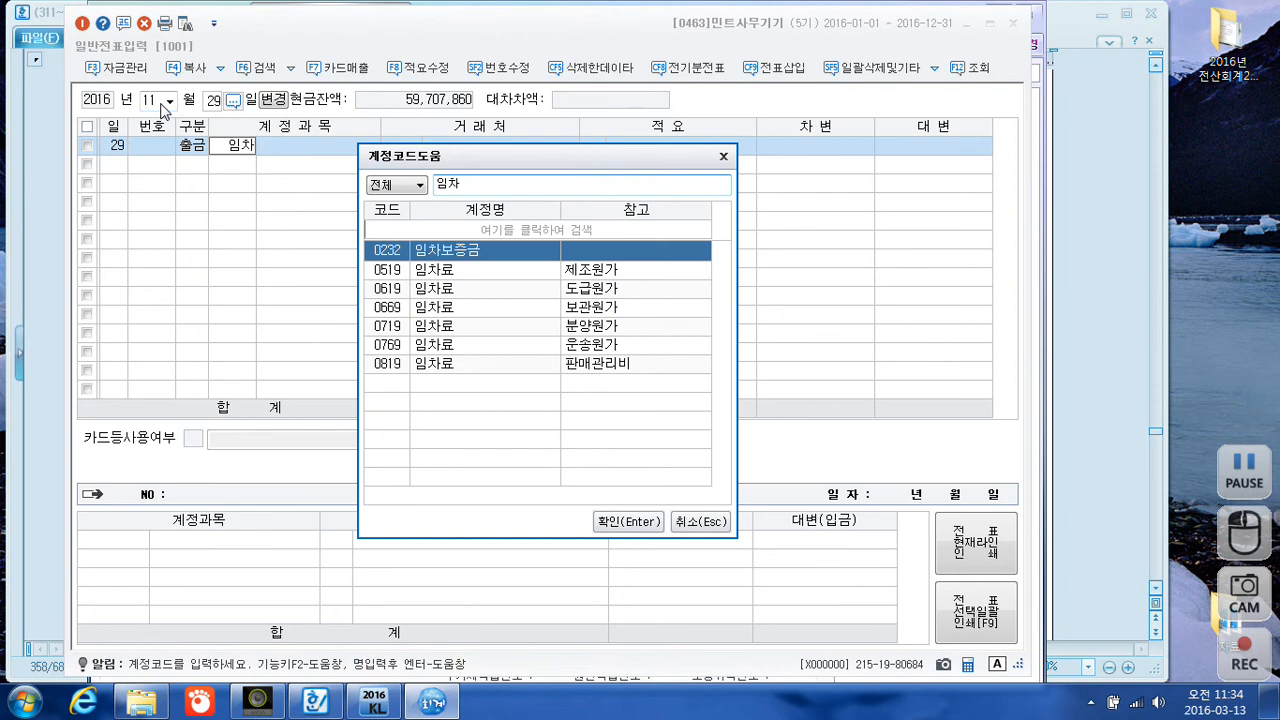
{"action": "key", "text": "Down"}
{"action": "key", "text": "Down"}
{"action": "key", "text": "Down"}
{"action": "key", "text": "Down"}
{"action": "key", "text": "Down"}
{"action": "key", "text": "Down"}
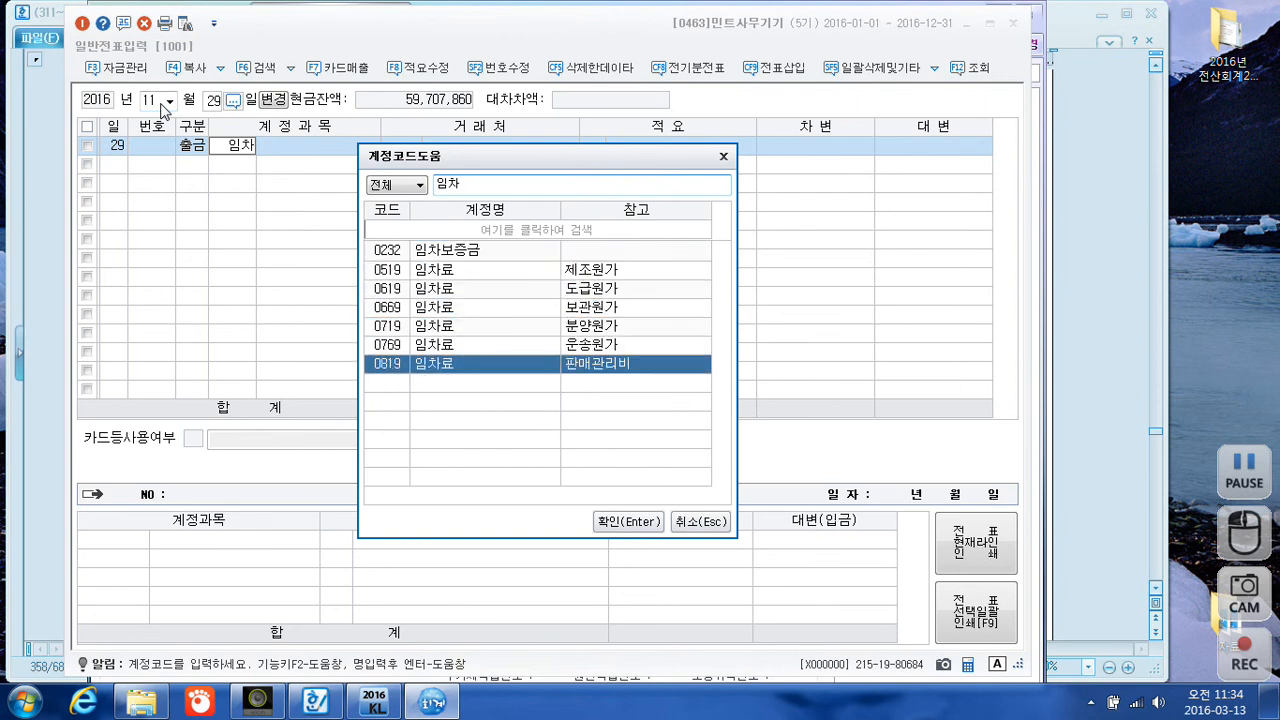
{"action": "key", "text": "Return"}
{"action": "key", "text": "Return"}
{"action": "key", "text": "Return"}
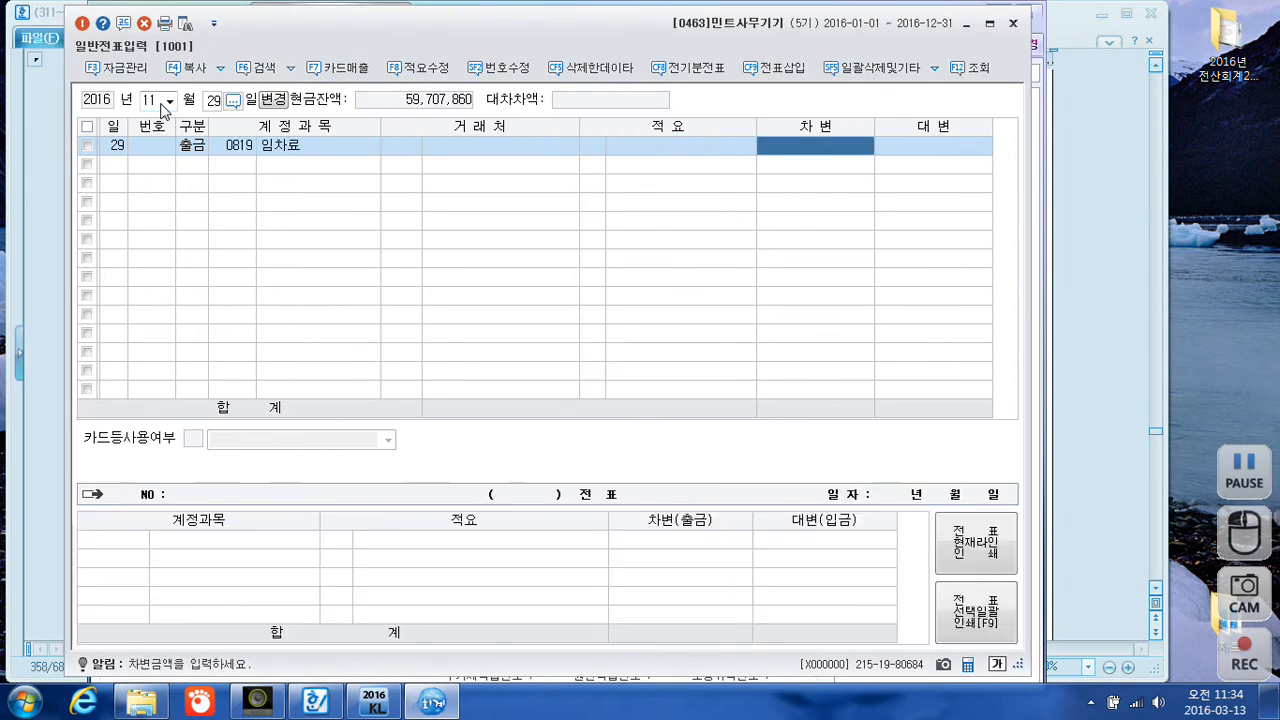
{"action": "type", "text": "2500000"}
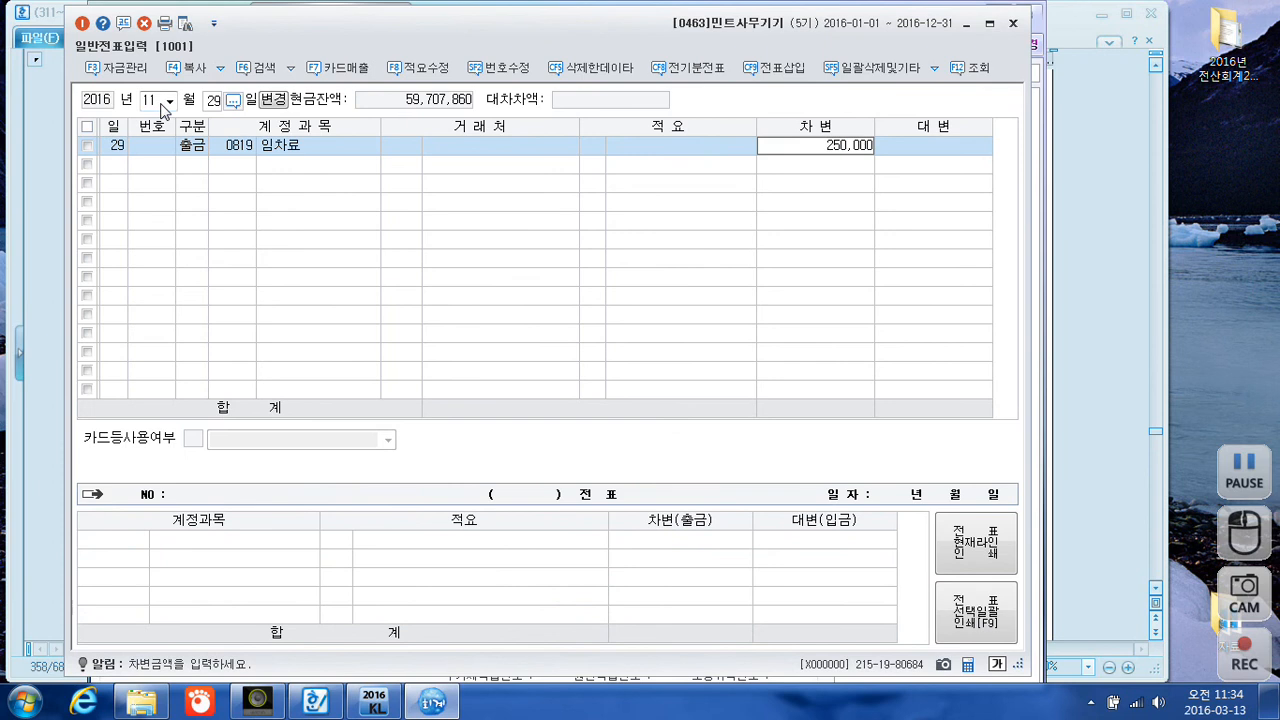
{"action": "key", "text": "Return"}
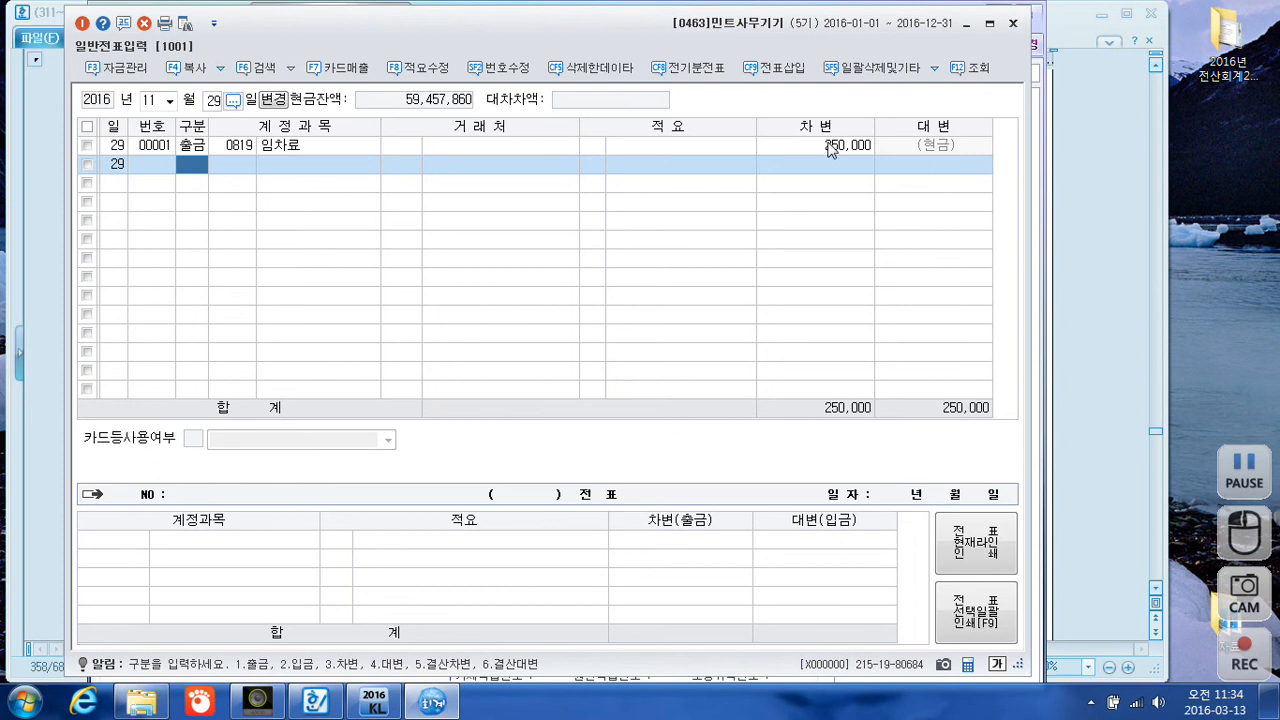
- Switch to the Hangul exam document and read the two error-correction items under 문제5, dated August 17 and August 15
{"action": "left_click", "coordinate": [316, 706]}
{"action": "scroll", "coordinate": [497, 421], "scroll_direction": "down", "scroll_amount": 3}
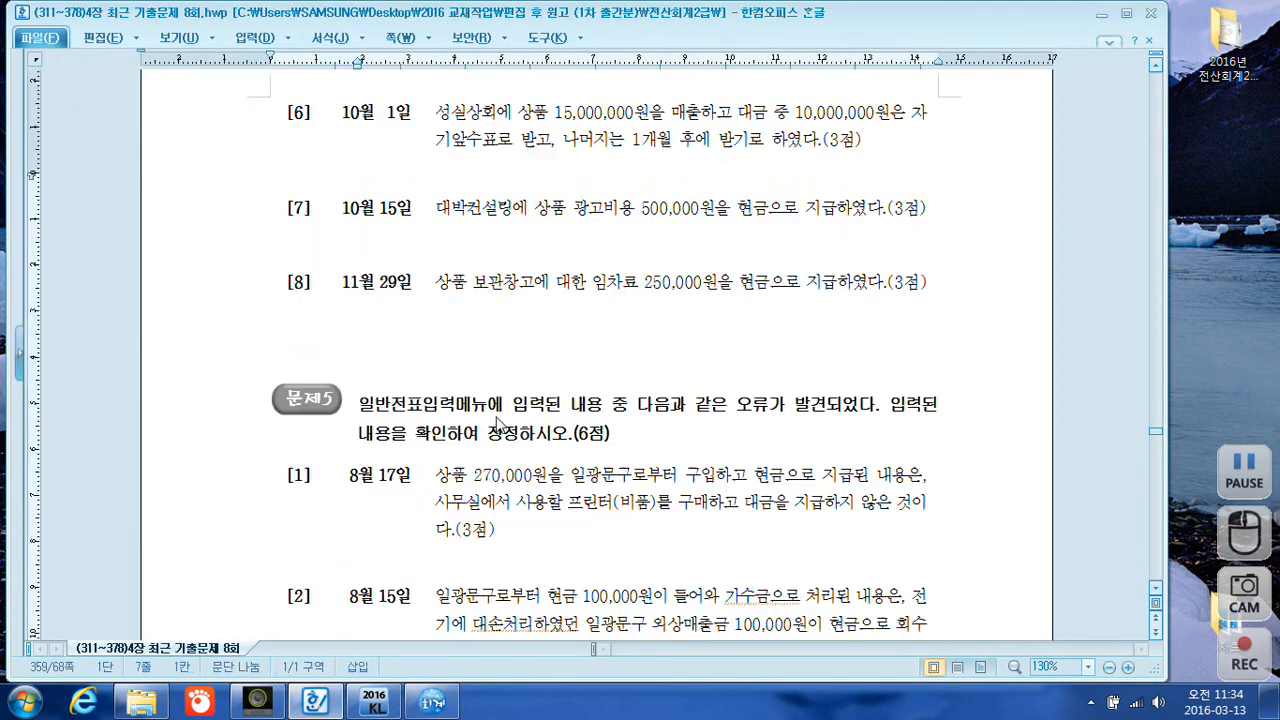
{"action": "scroll", "coordinate": [497, 421], "scroll_direction": "down", "scroll_amount": 1}
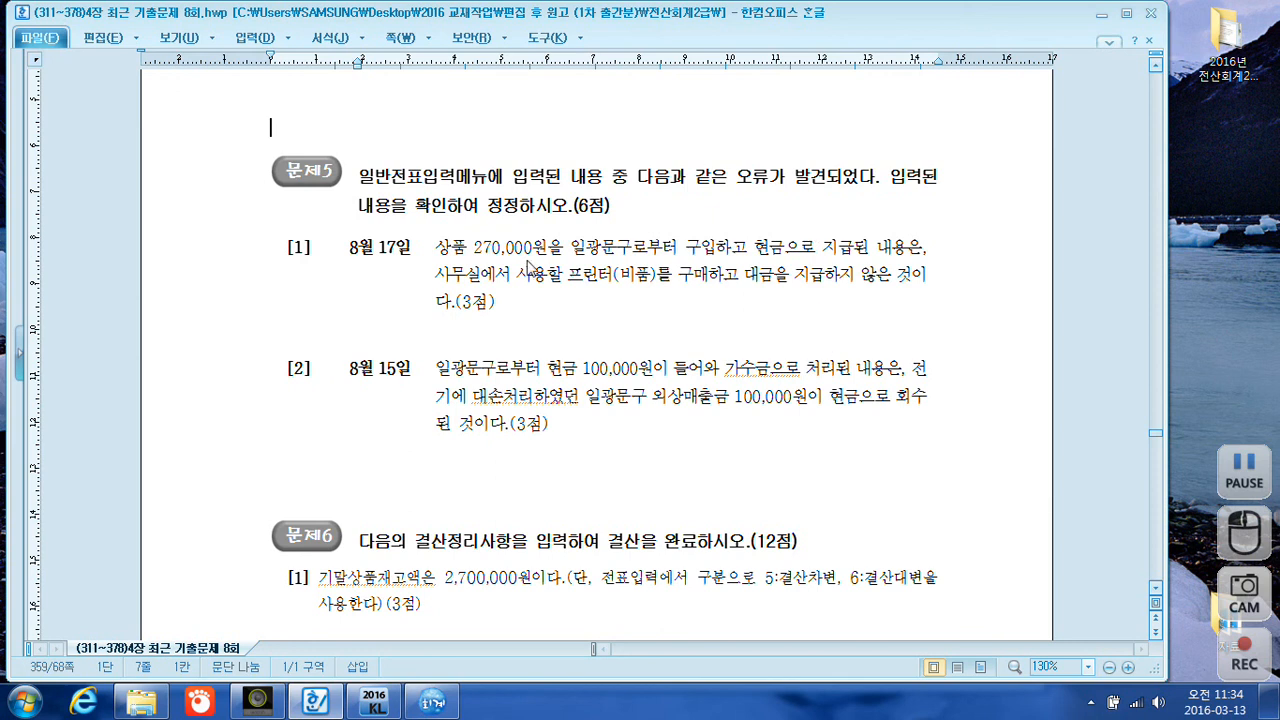
{"action": "left_click_drag", "start_coordinate": [353, 255], "coordinate": [418, 258]}
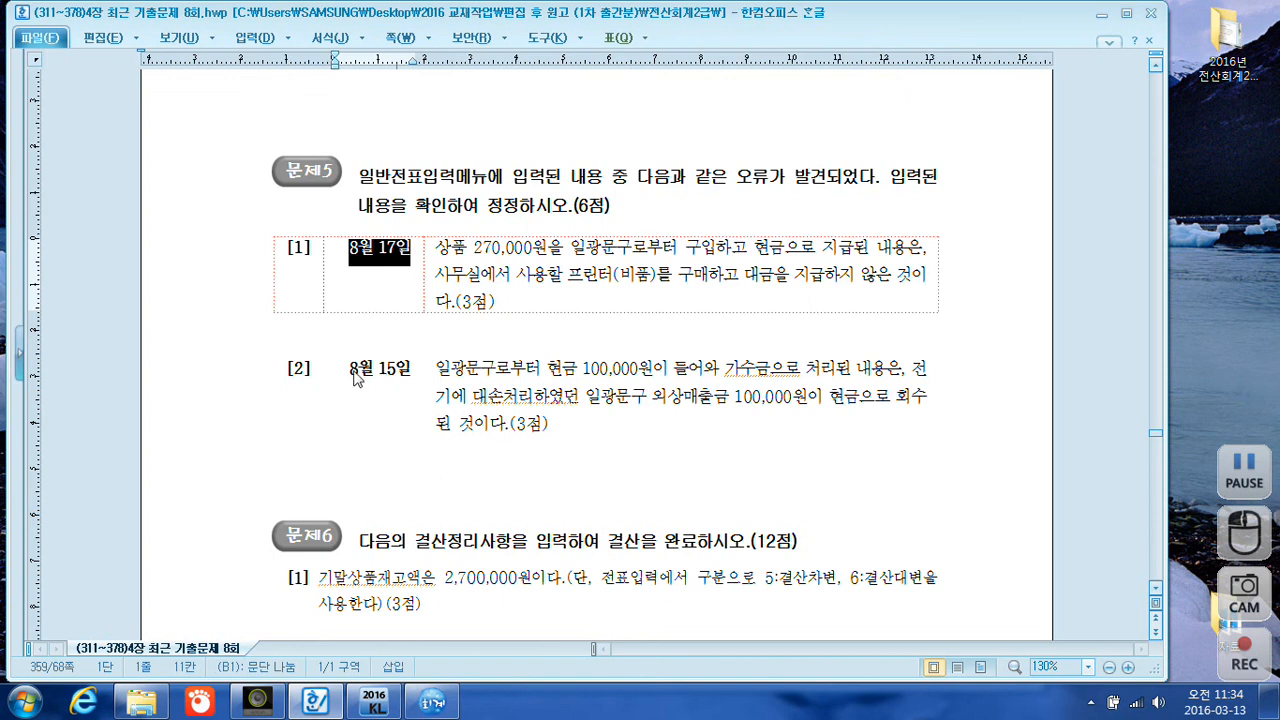
{"action": "left_click_drag", "start_coordinate": [351, 372], "coordinate": [412, 372]}
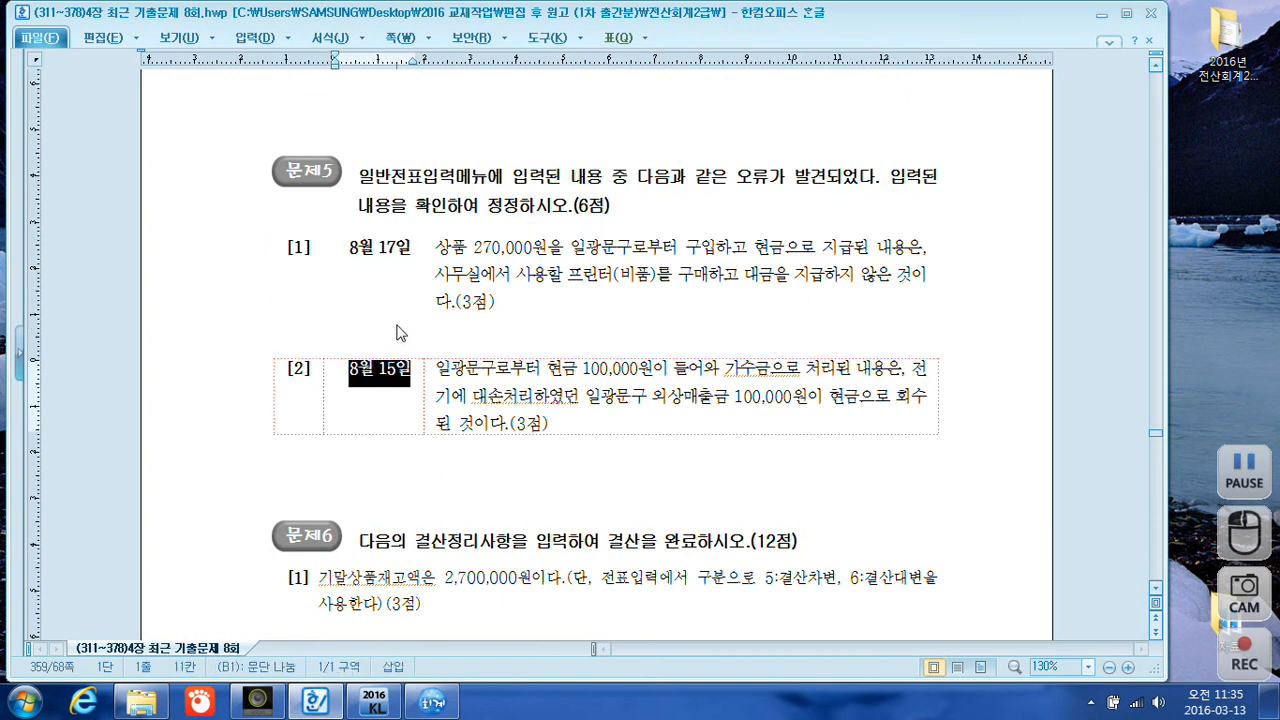
{"action": "left_click", "coordinate": [398, 330]}
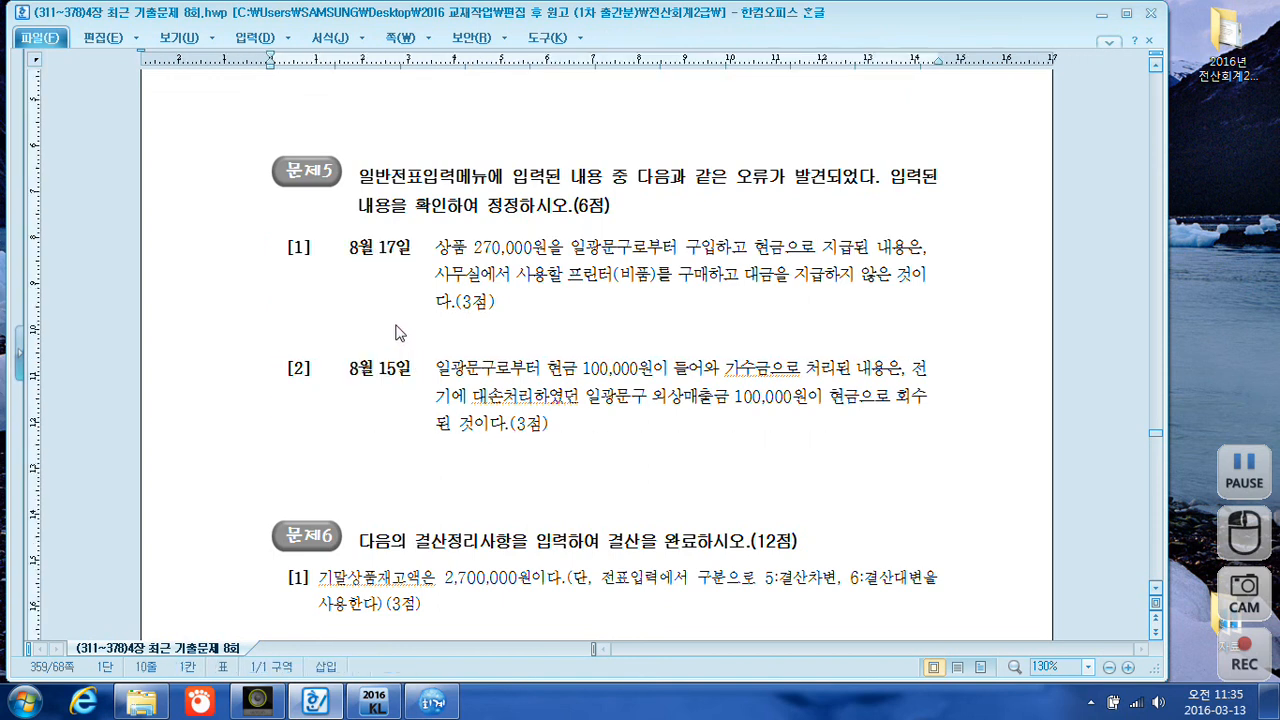
- Return to the KcLep general voucher entry and load the vouchers for month 08, day 17
{"action": "left_click", "coordinate": [428, 708]}
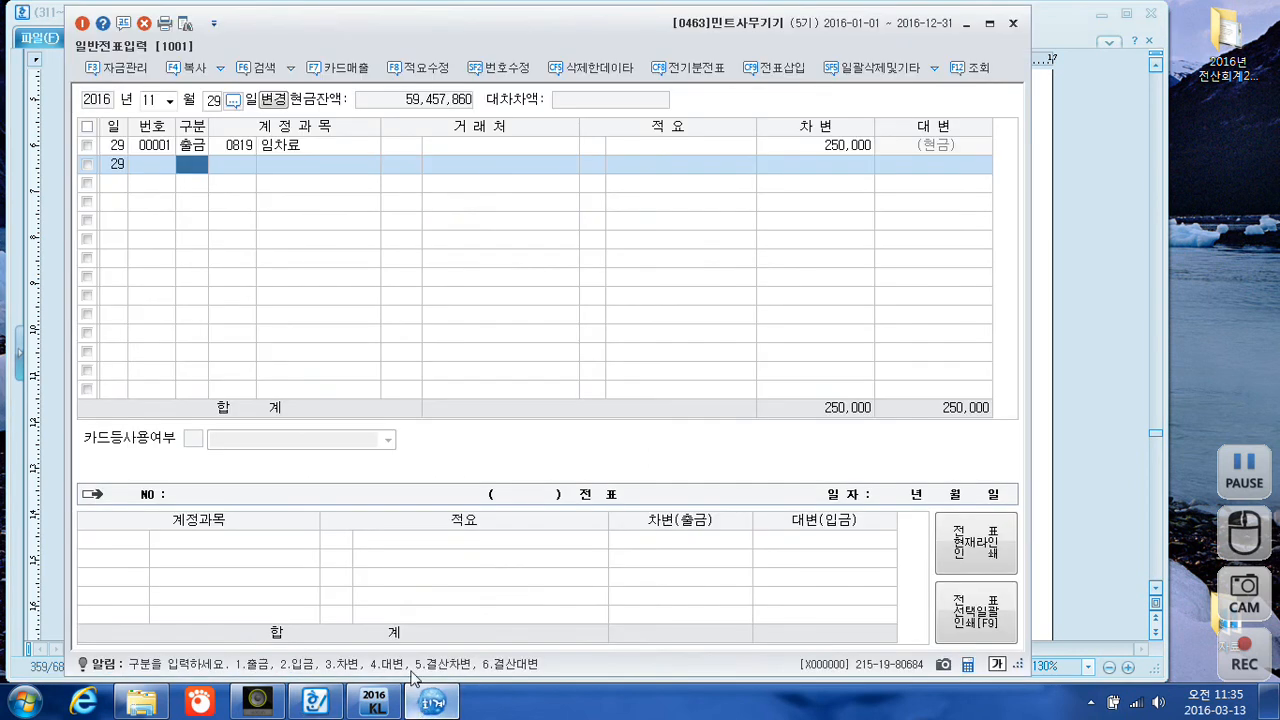
{"action": "left_click", "coordinate": [149, 101]}
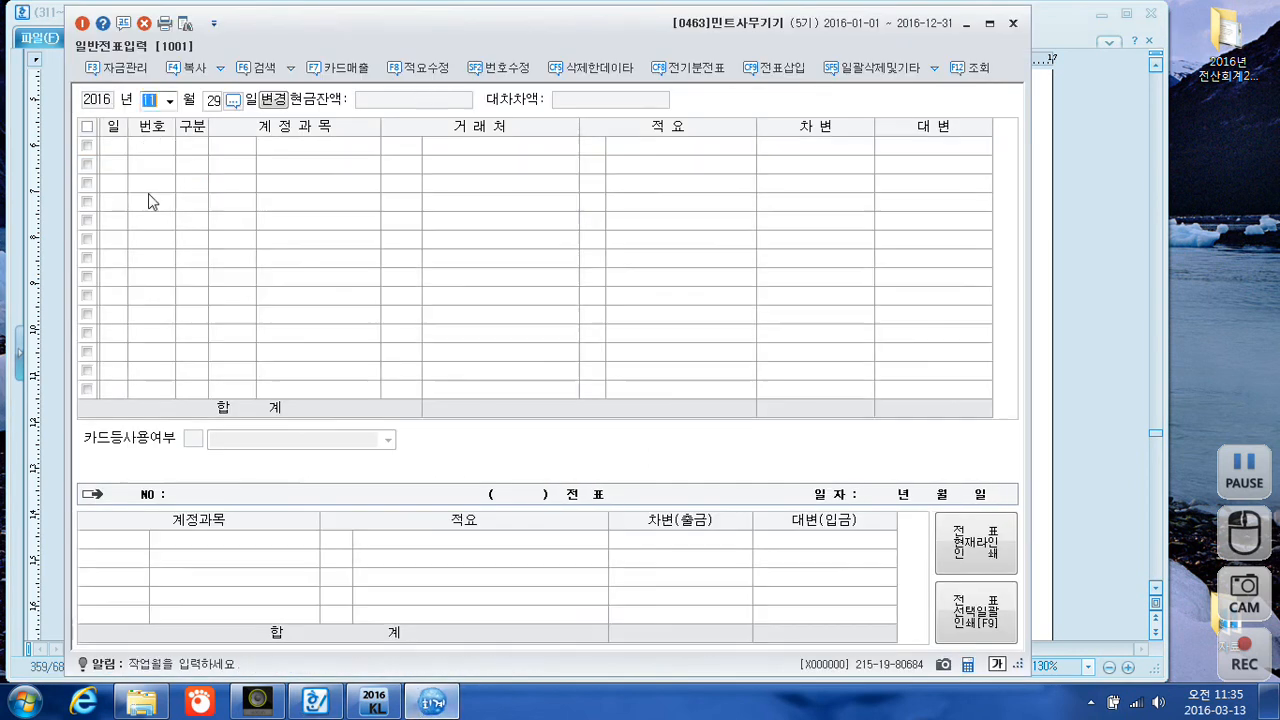
{"action": "type", "text": "08"}
{"action": "key", "text": "Return"}
{"action": "type", "text": "17"}
{"action": "key", "text": "Return"}
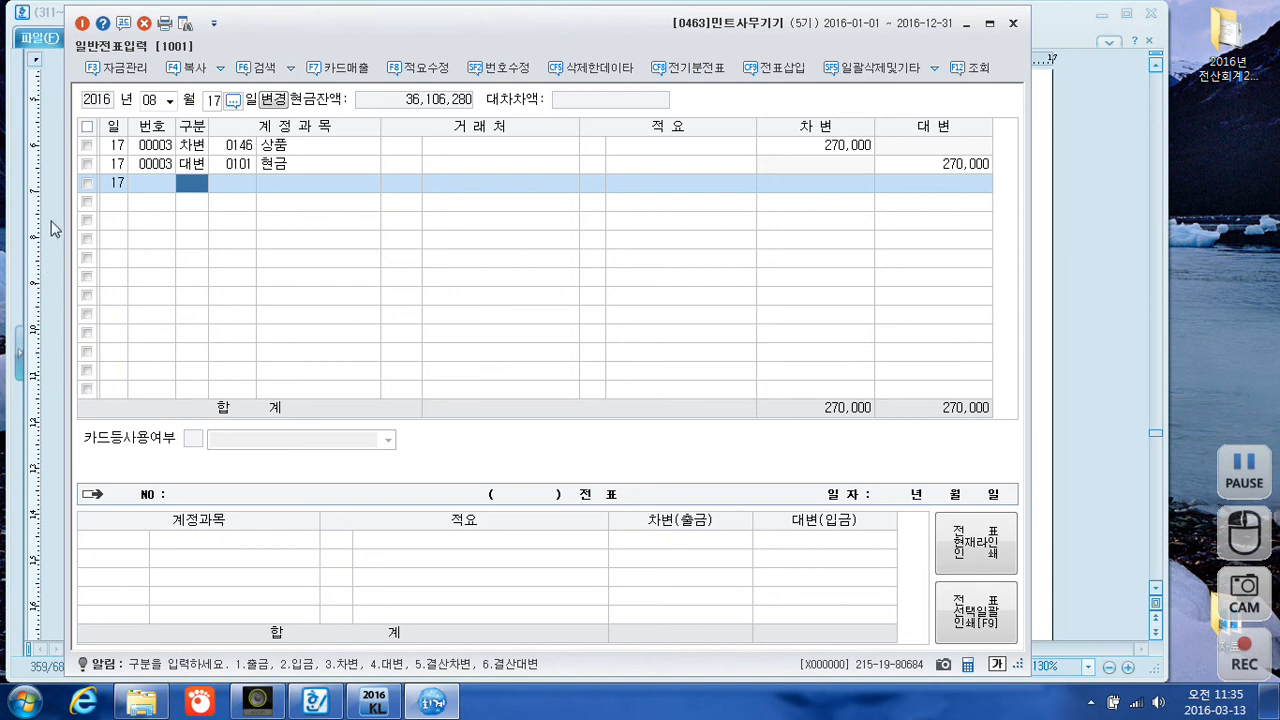
- Change the August 17 voucher's debit account to 비품 (0212) and its credit account to 미지급금 (0253)
{"action": "left_click", "coordinate": [240, 150]}
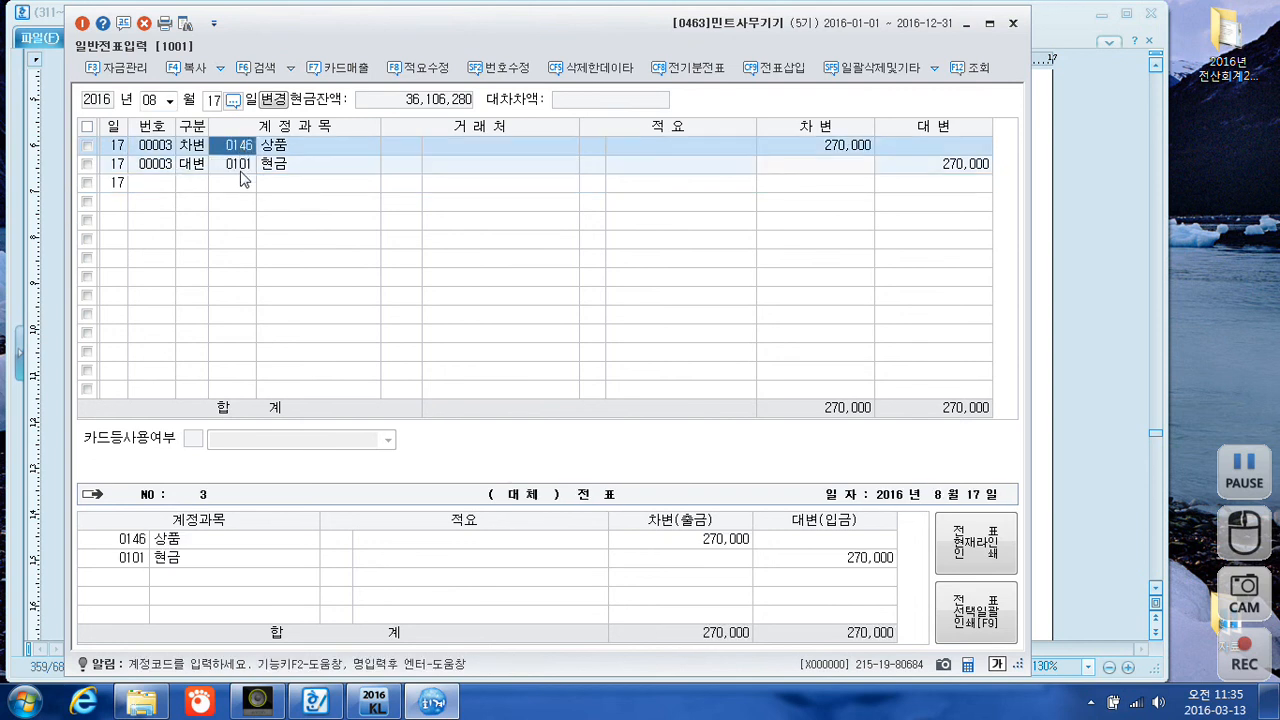
{"action": "type", "text": "비품"}
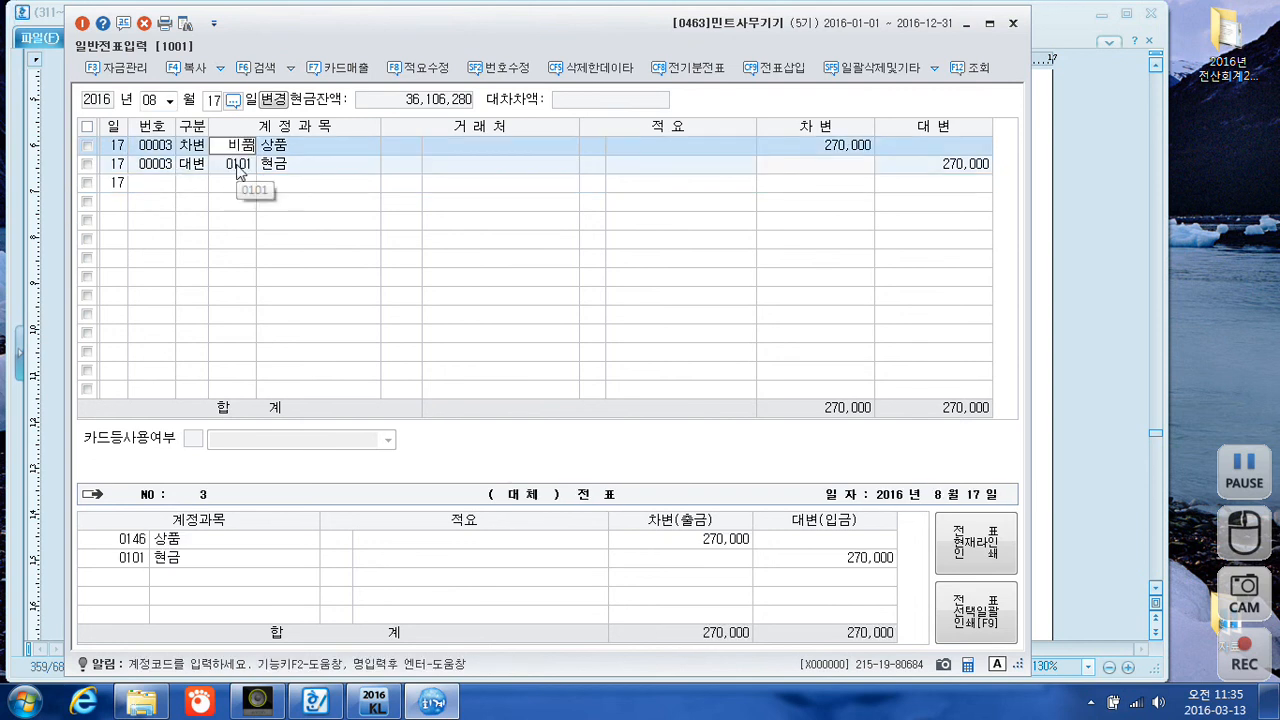
{"action": "left_click", "coordinate": [238, 167]}
{"action": "type", "text": "미지"}
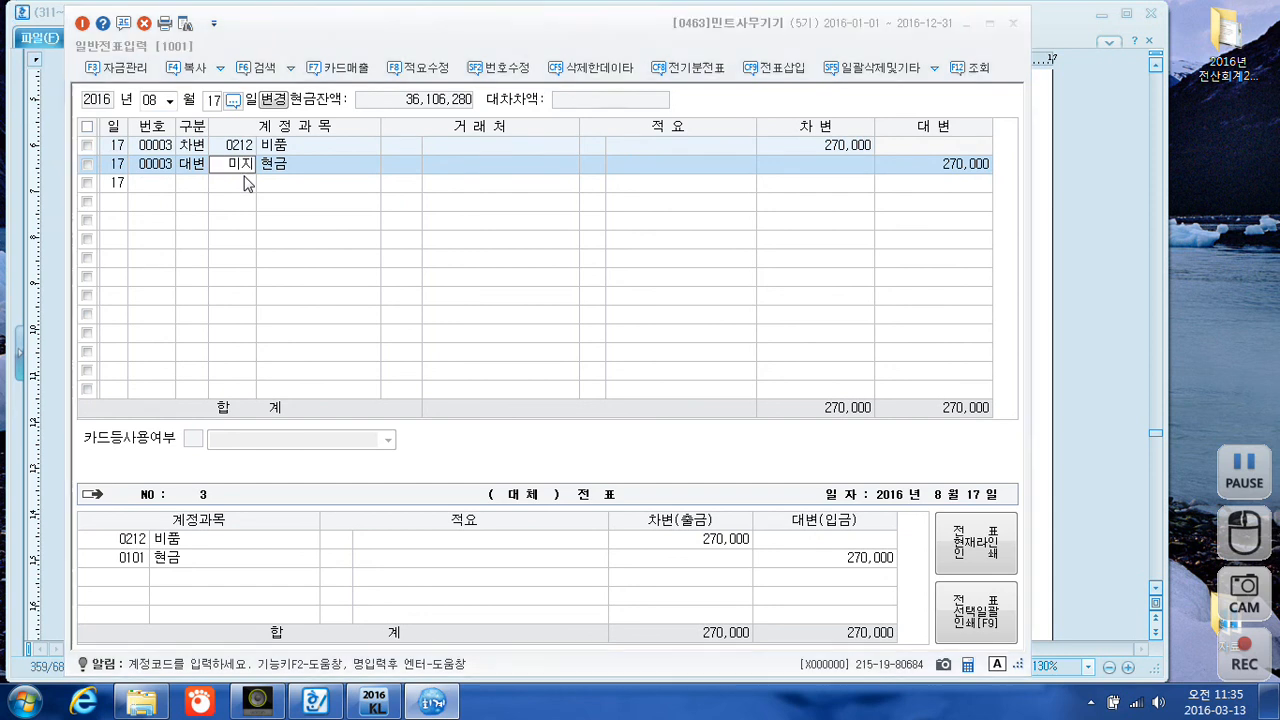
{"action": "key", "text": "Return"}
{"action": "key", "text": "Return"}
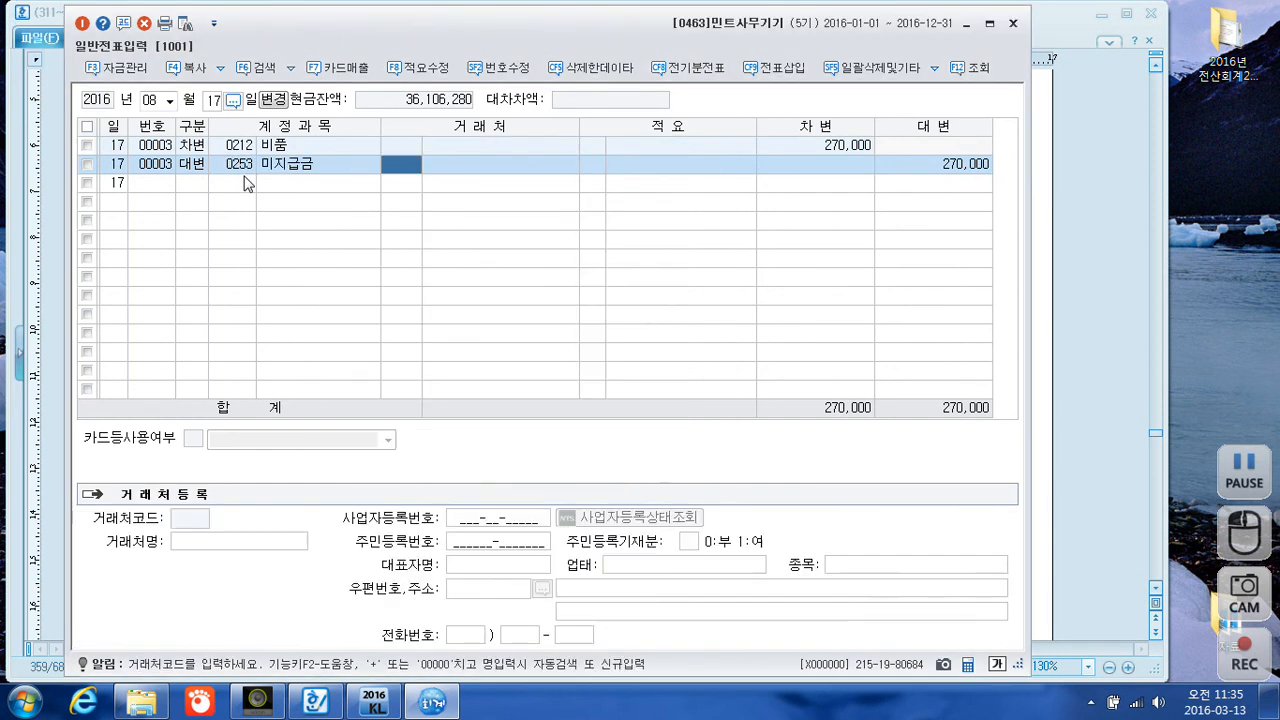
- Assign client 일광문구 (06190) to the 미지급금 credit line and complete the line
{"action": "type", "text": "0"}
{"action": "type", "text": "ㅂ"}
{"action": "key", "text": "Return"}
{"action": "key", "text": "Return"}
{"action": "key", "text": "Return"}
{"action": "key", "text": "Return"}
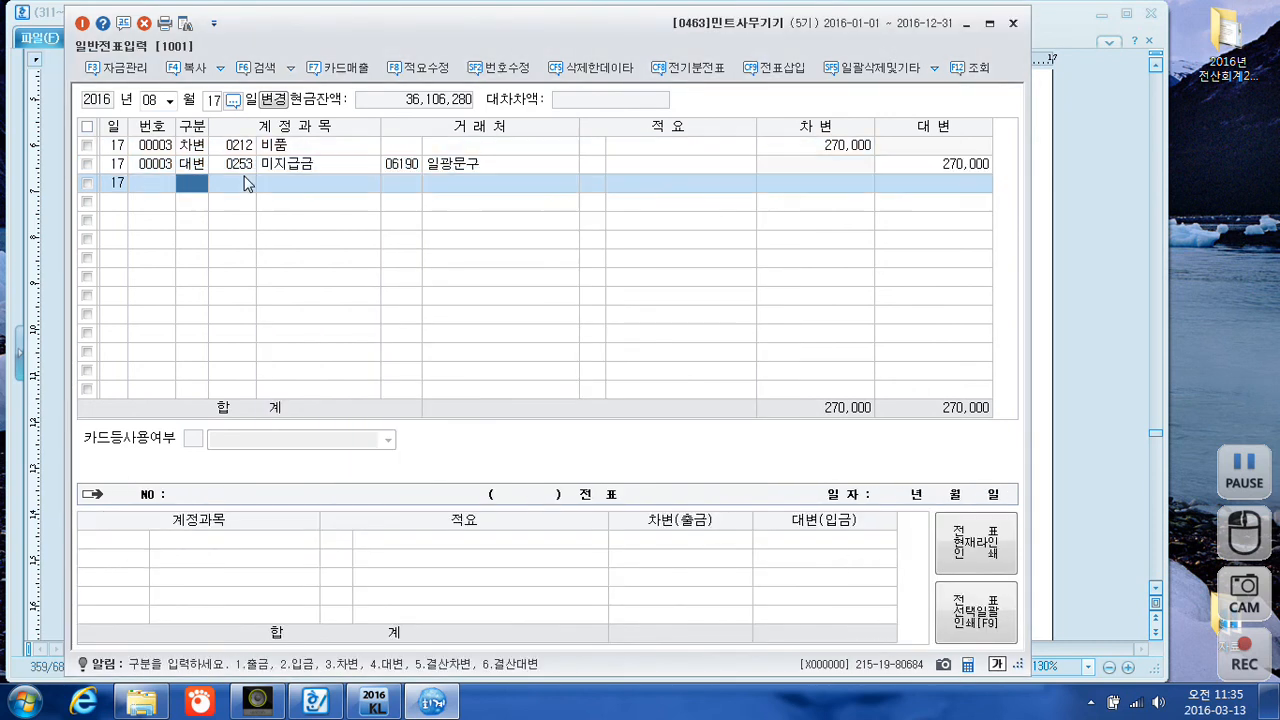
- Load the August 15 vouchers and change the 일광문구 credit line's account to 대손충당금 (0109) for 외상매출금
{"action": "left_click", "coordinate": [214, 102]}
{"action": "type", "text": "15"}
{"action": "key", "text": "Return"}
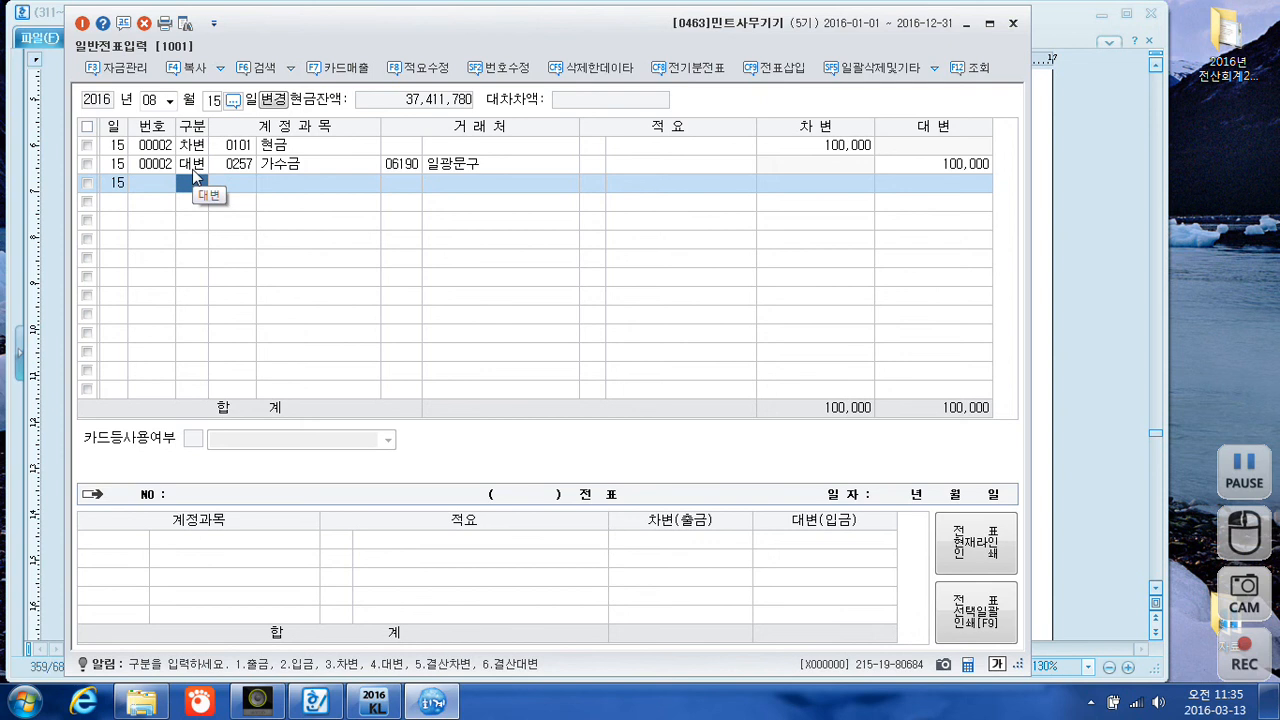
{"action": "left_click", "coordinate": [240, 172]}
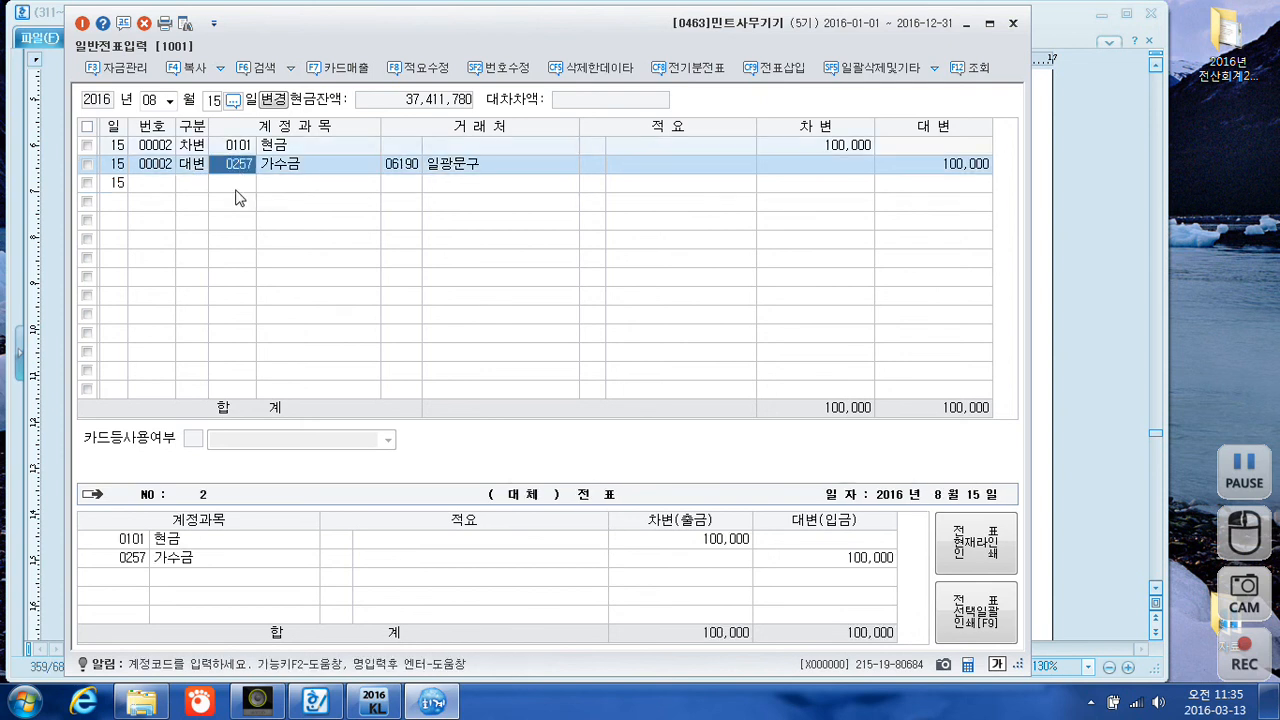
{"action": "type", "text": "대손"}
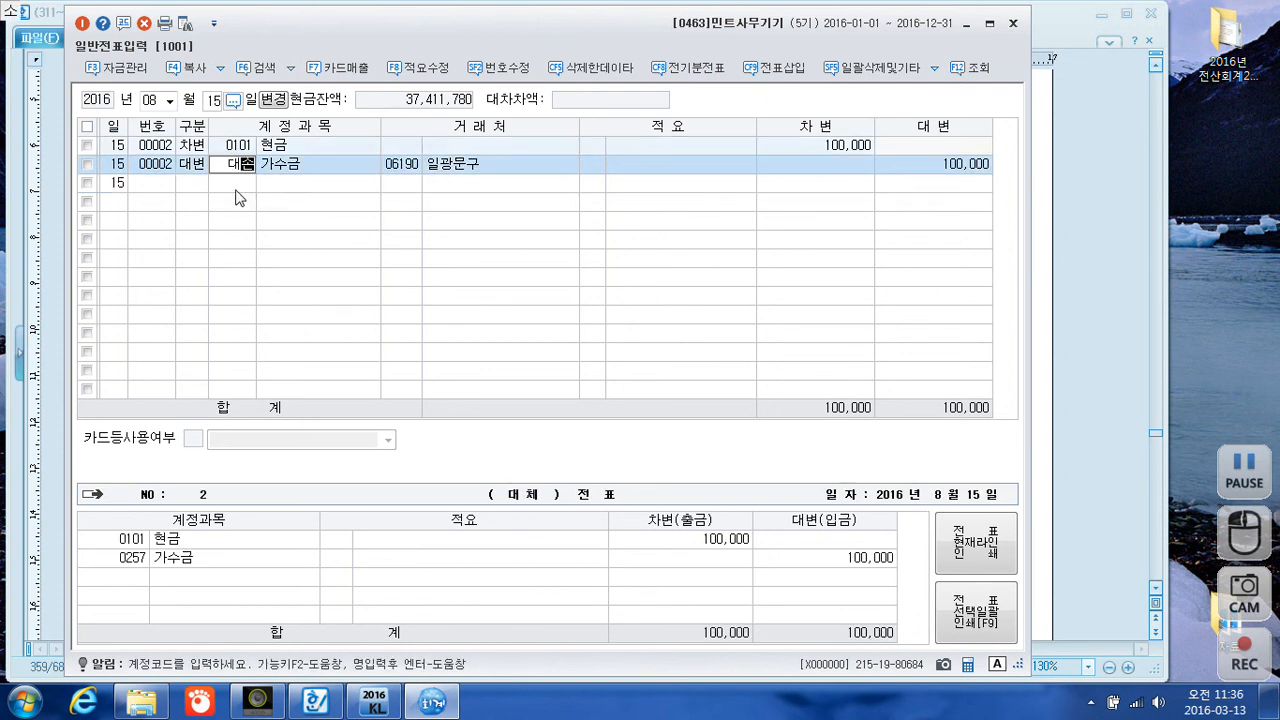
{"action": "key", "text": "Return"}
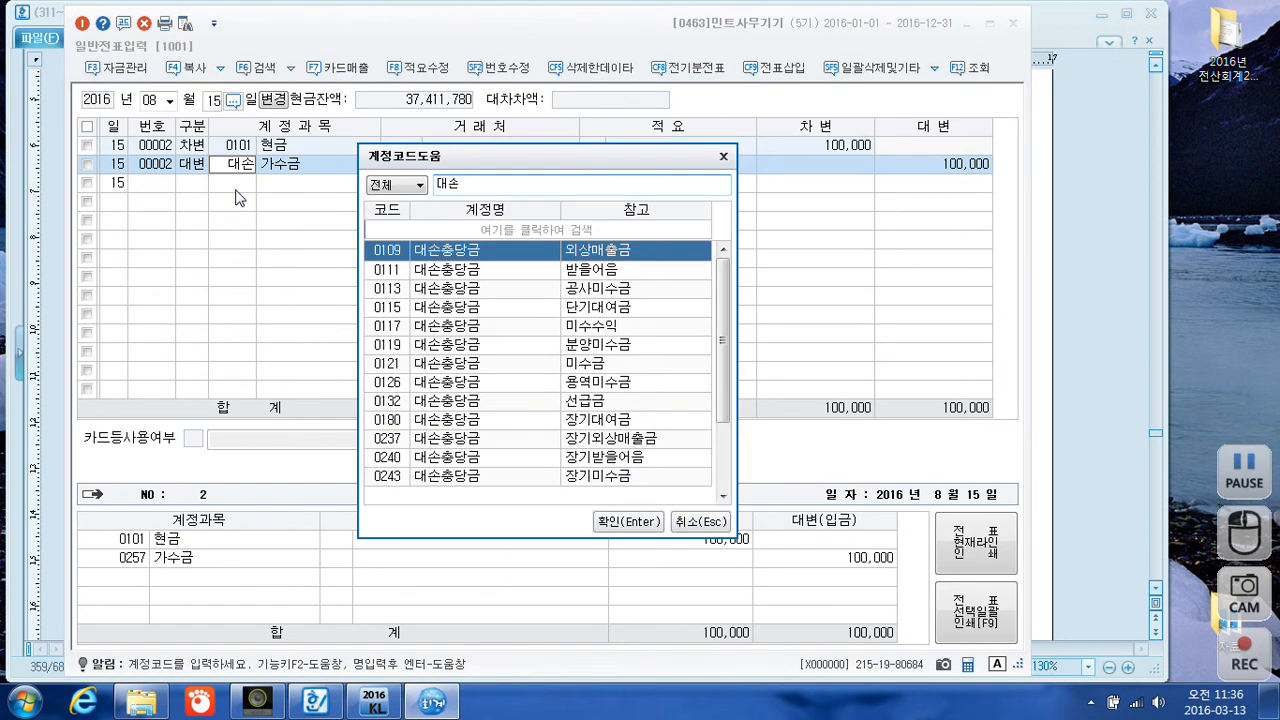
{"action": "key", "text": "Return"}
{"action": "key", "text": "Return"}
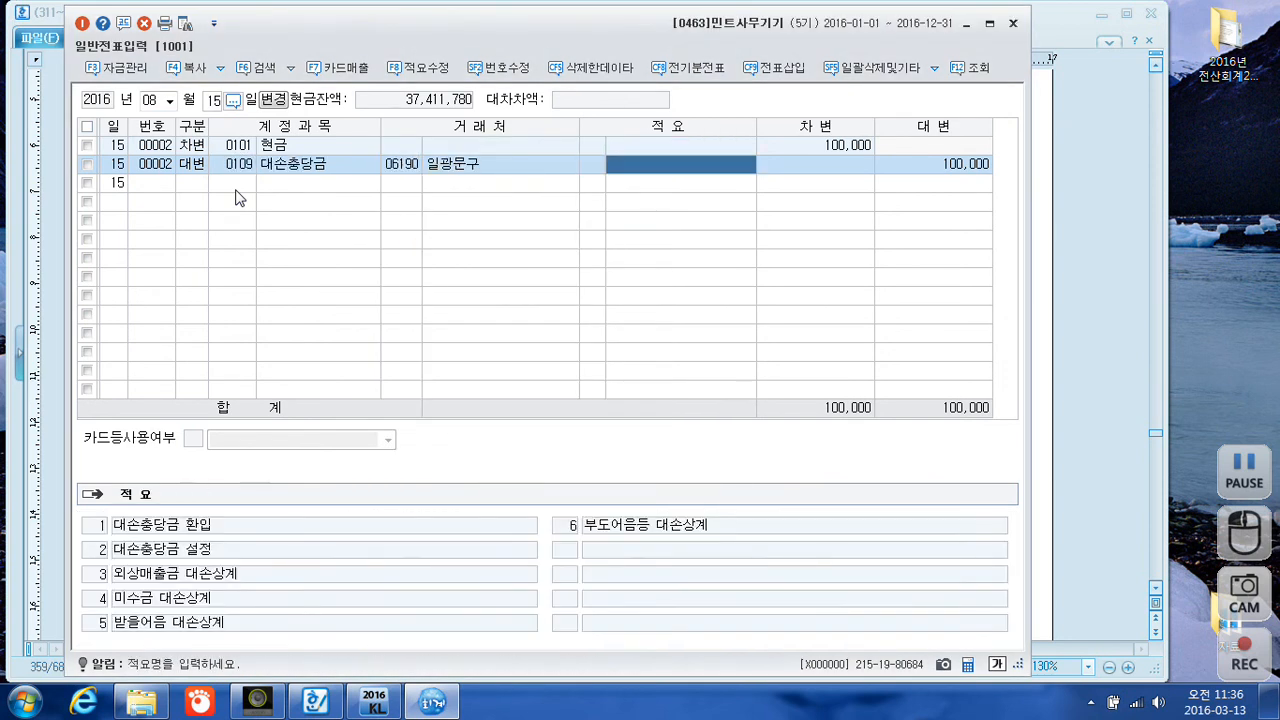
{"action": "key", "text": "Return"}
{"action": "key", "text": "Return"}
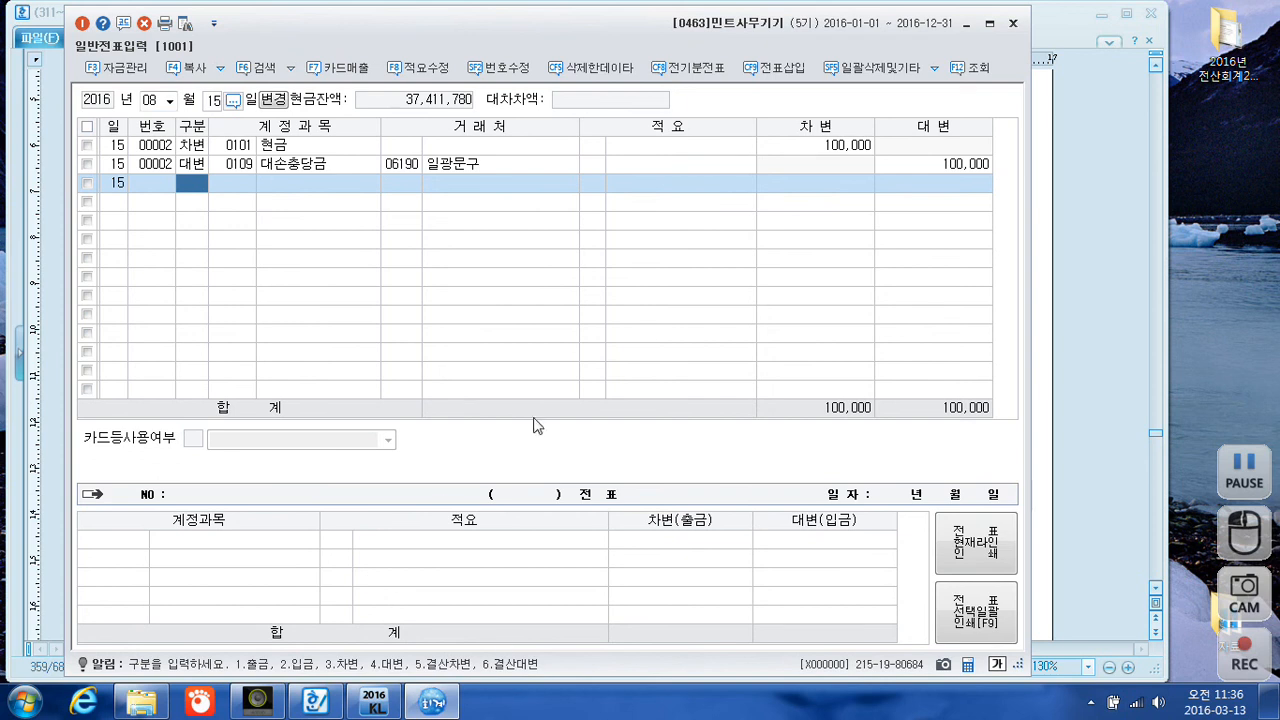
- Load the general vouchers for December 31 to make the year-end closing entries
{"action": "left_click", "coordinate": [155, 100]}
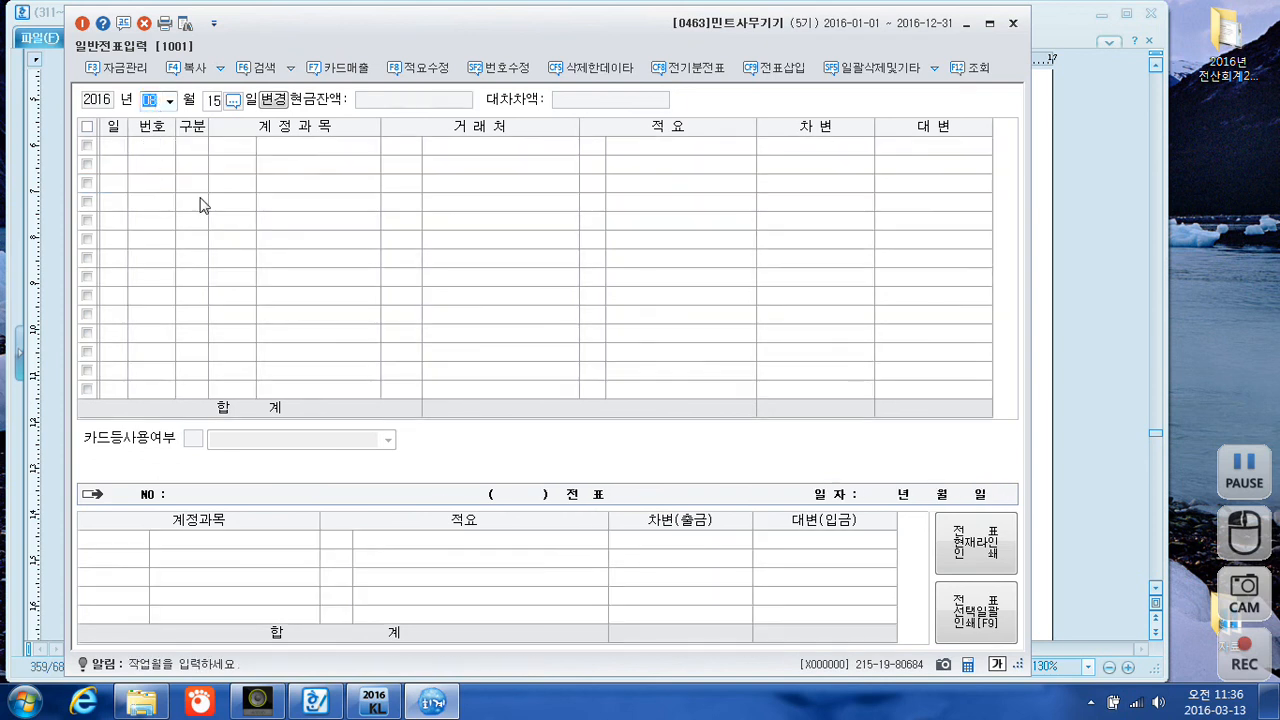
{"action": "type", "text": "12"}
{"action": "key", "text": "Return"}
{"action": "type", "text": "31"}
{"action": "key", "text": "Return"}
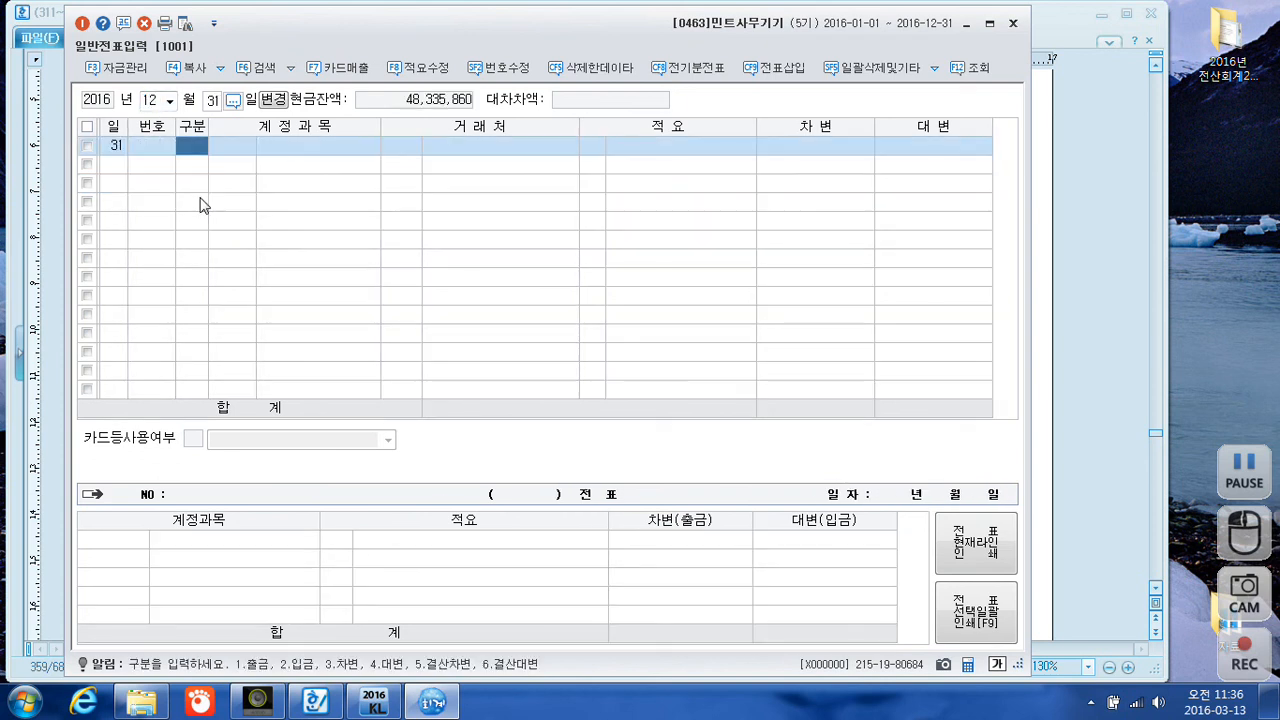
- Switch to the Hangul exam document and read 문제6 item [1] on the closing merchandise inventory
{"action": "left_click", "coordinate": [1073, 359]}
{"action": "scroll", "coordinate": [1056, 345], "scroll_direction": "down", "scroll_amount": 10}
{"action": "scroll", "coordinate": [890, 288], "scroll_direction": "up", "scroll_amount": 3}
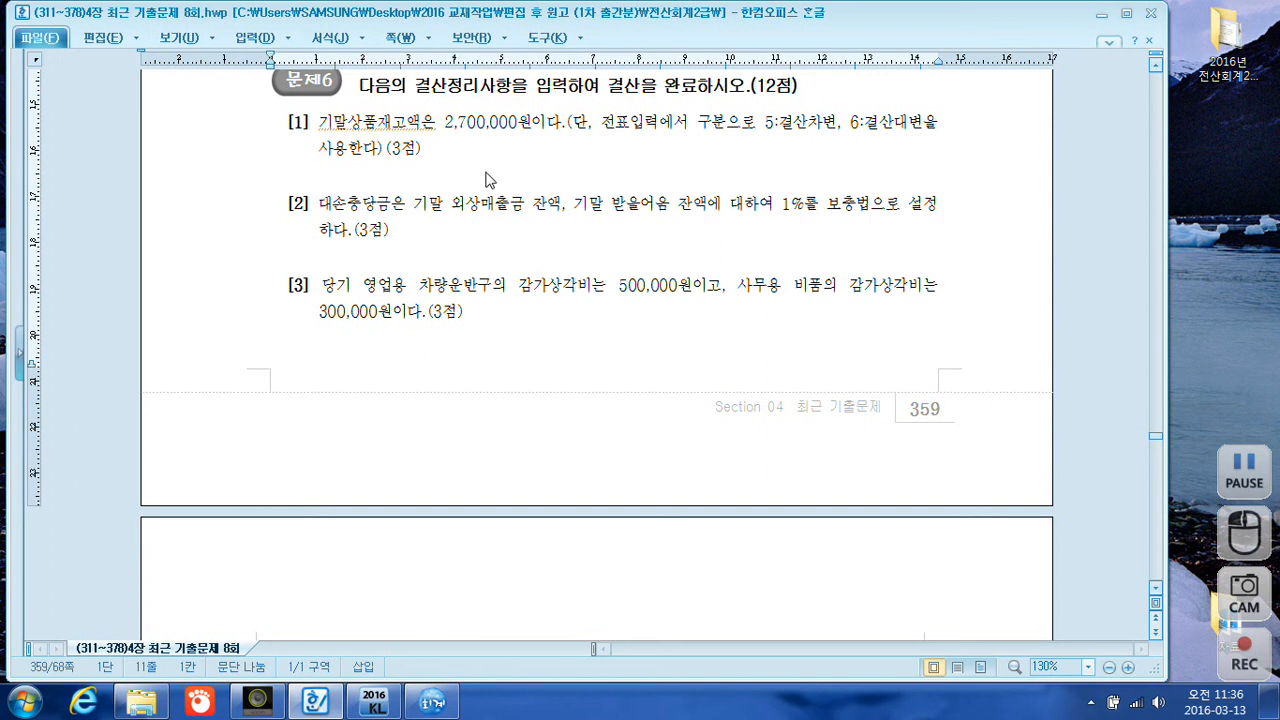
{"action": "left_click", "coordinate": [438, 160]}
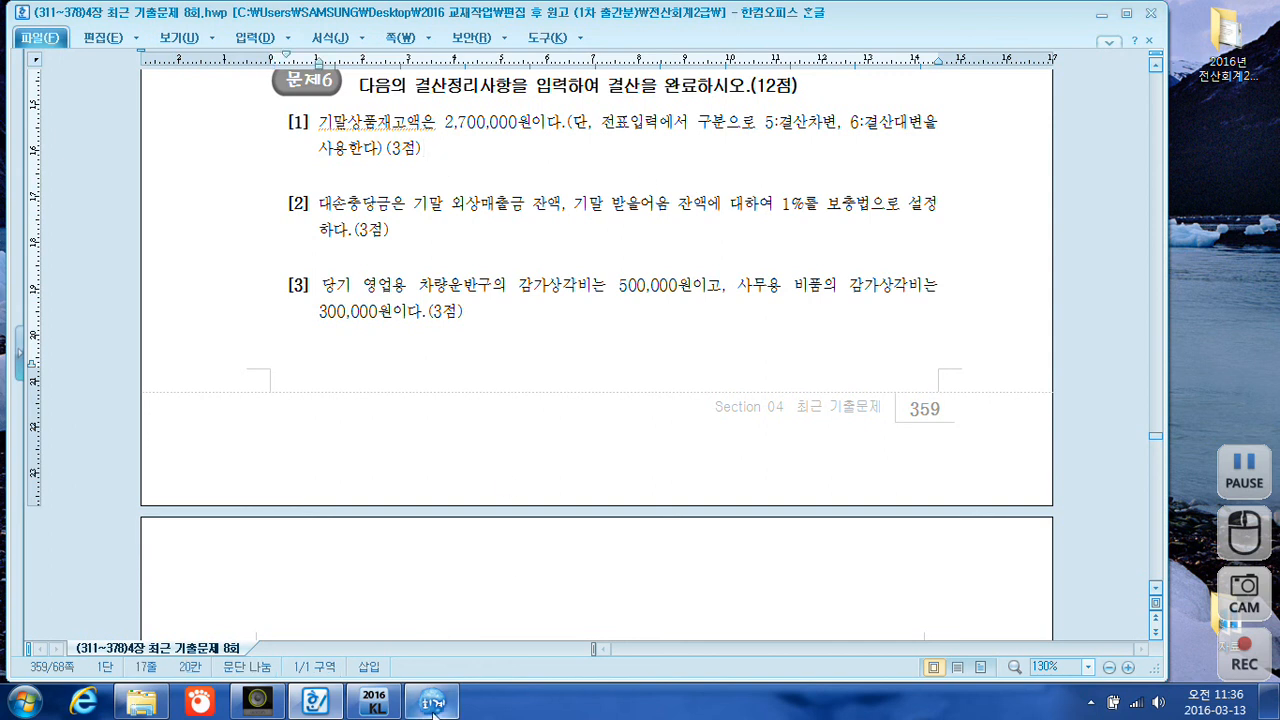
{"action": "mouse_move", "coordinate": [427, 707]}
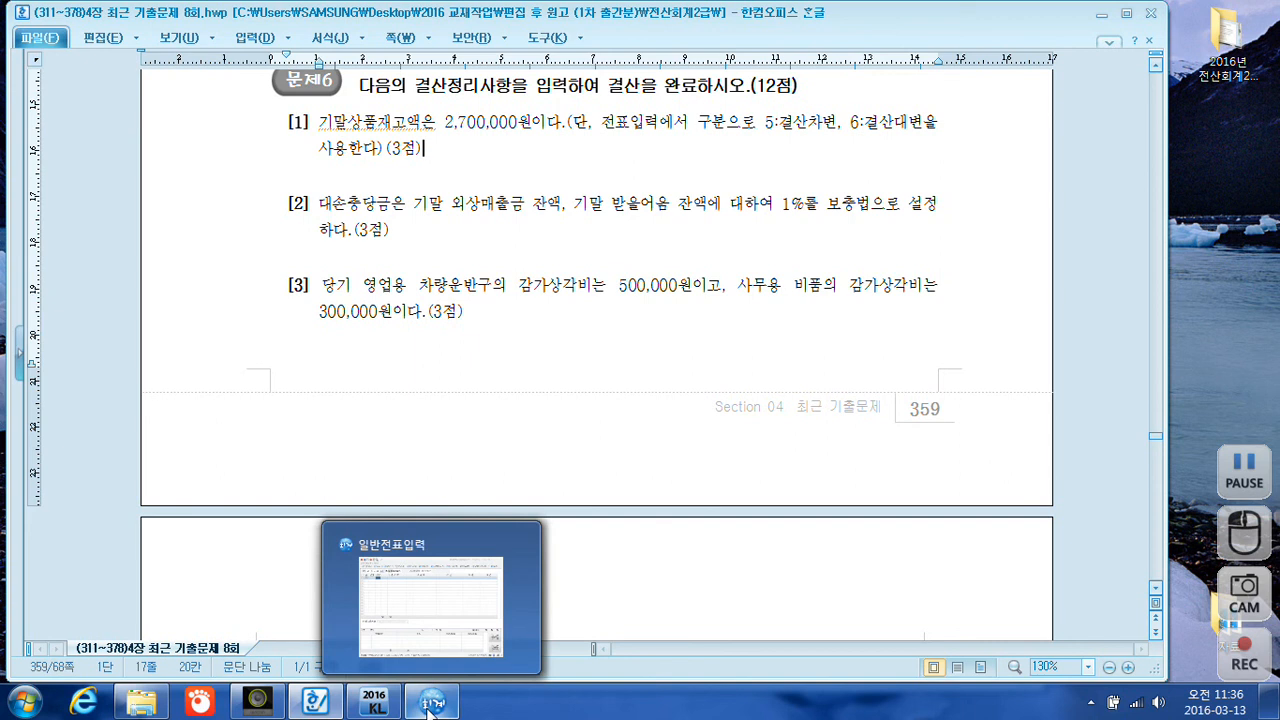
{"action": "left_click", "coordinate": [430, 636]}
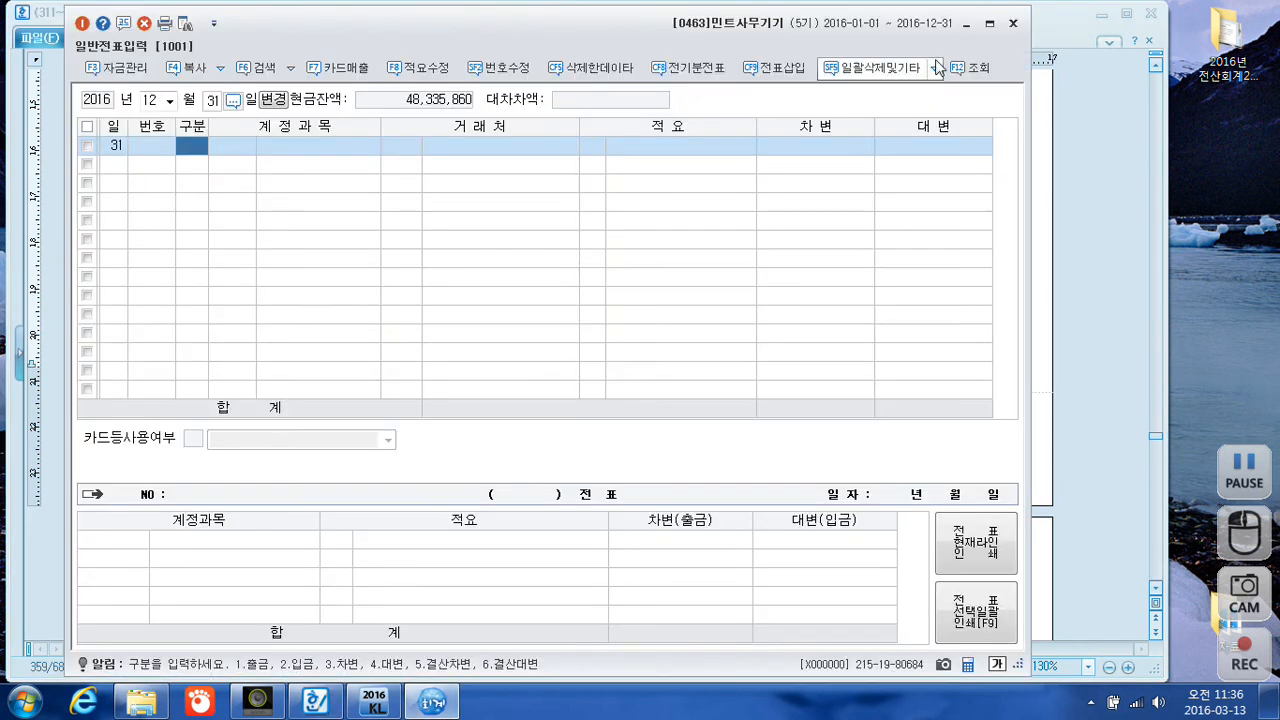
{"action": "left_click", "coordinate": [966, 23]}
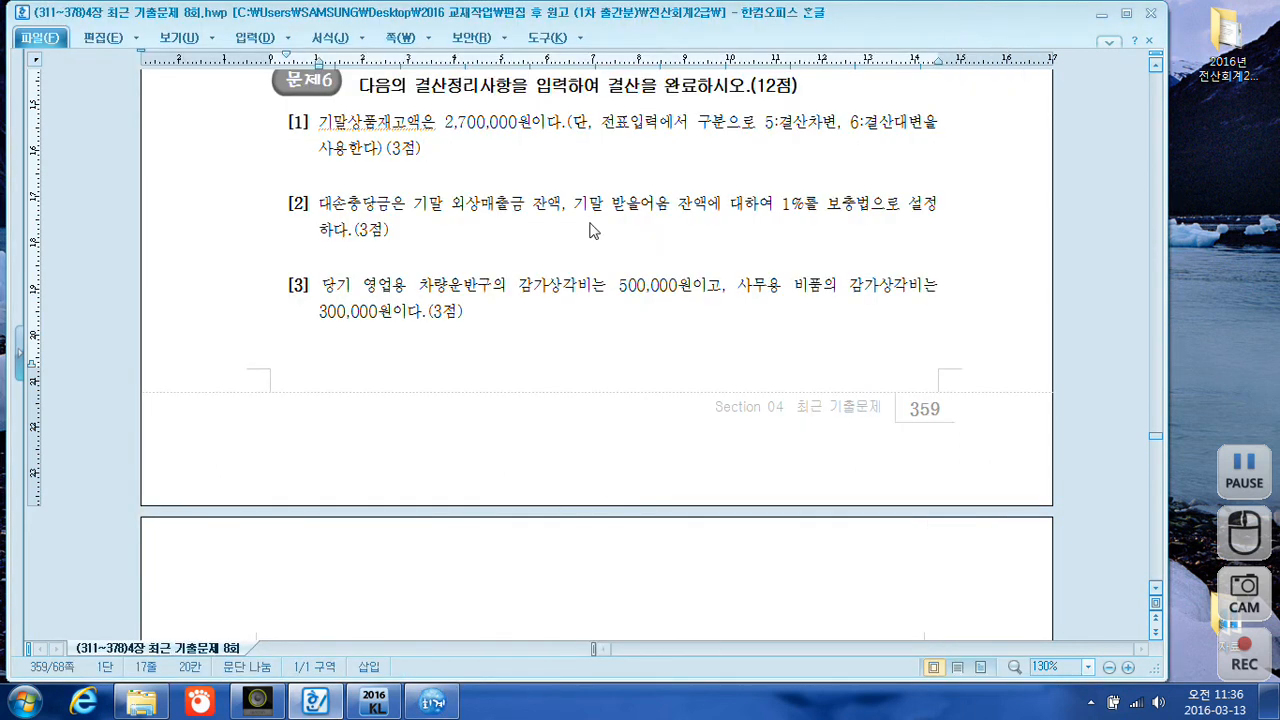
- Switch to KcLep and display the 합계잔액시산표 as of December 31, 2016
{"action": "left_click", "coordinate": [377, 702]}
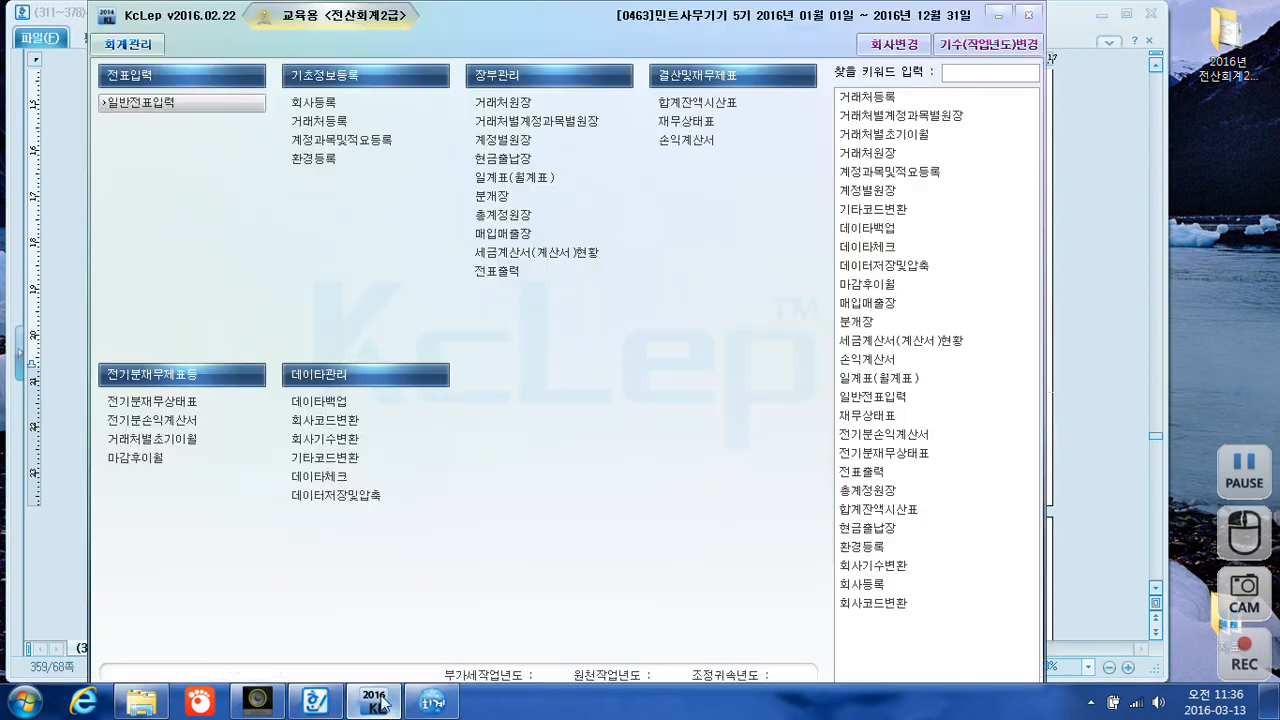
{"action": "left_click", "coordinate": [700, 104]}
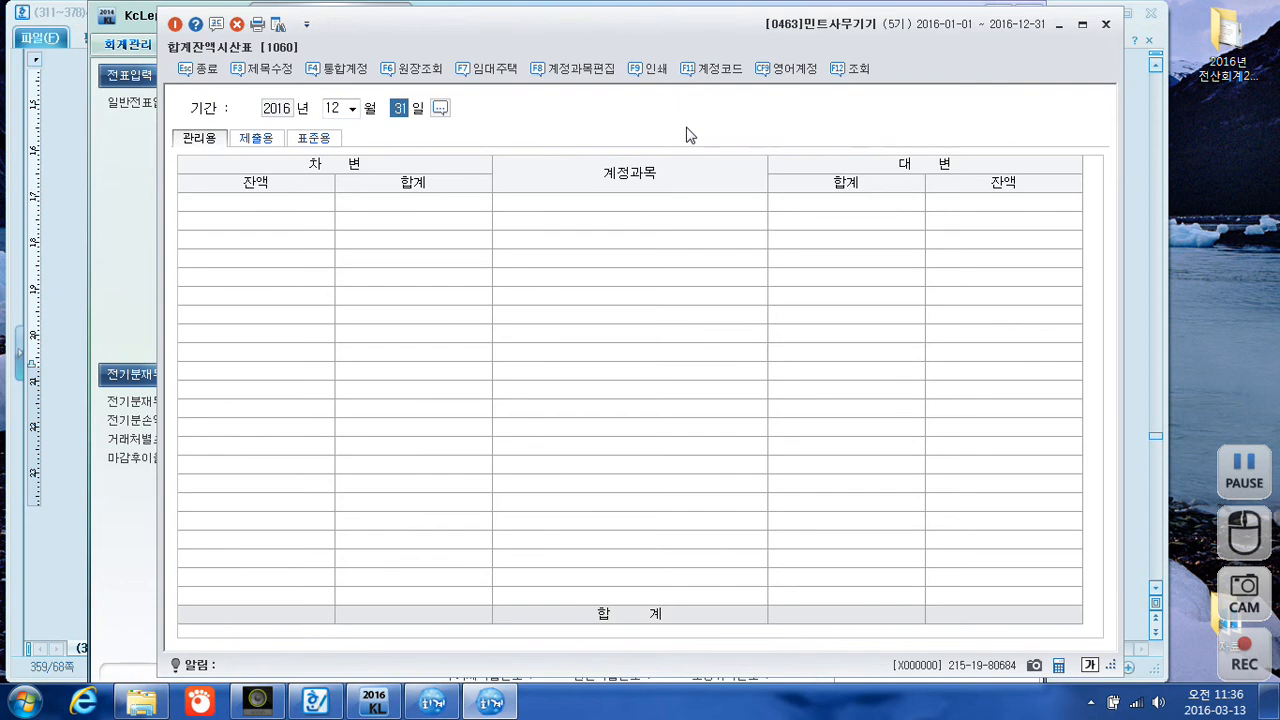
{"action": "key", "text": "Return"}
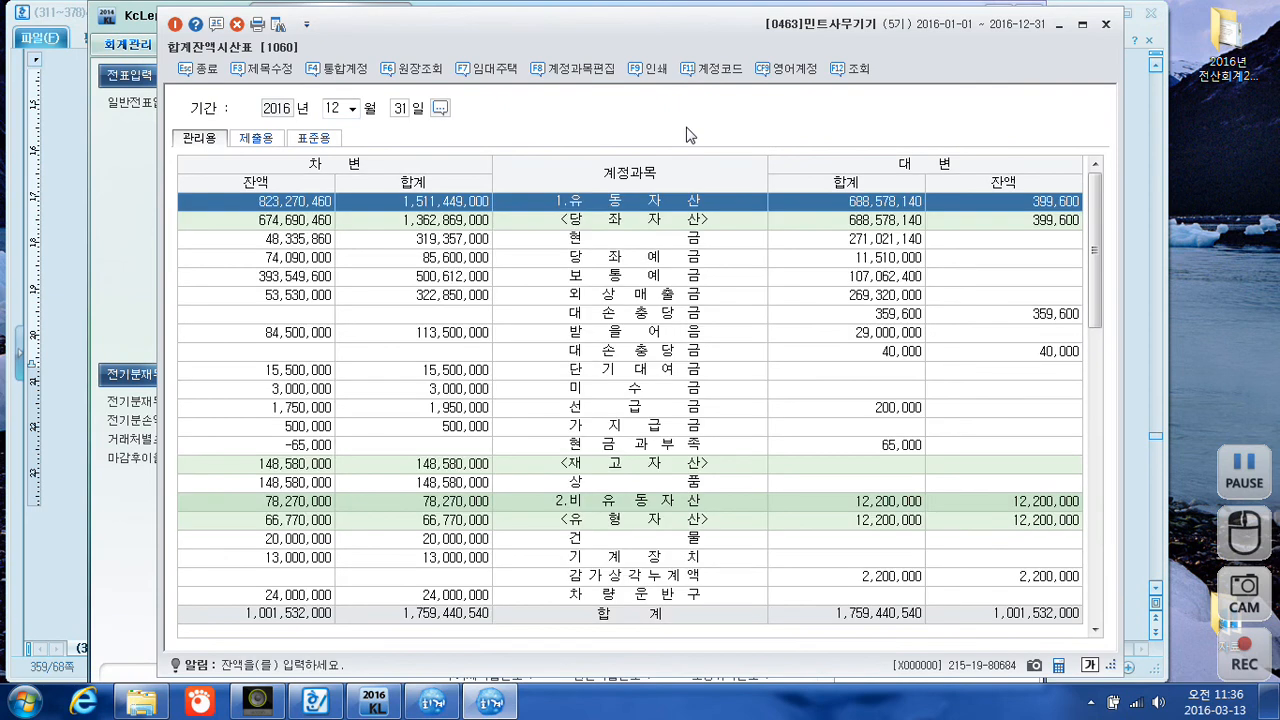
- Mark up the 상품 balance on screen with 2,700,000 deducted, 145,880,000, and the 상품매출원가 and 상품 closing accounts, and clear the markings
{"action": "key", "text": "F2"}
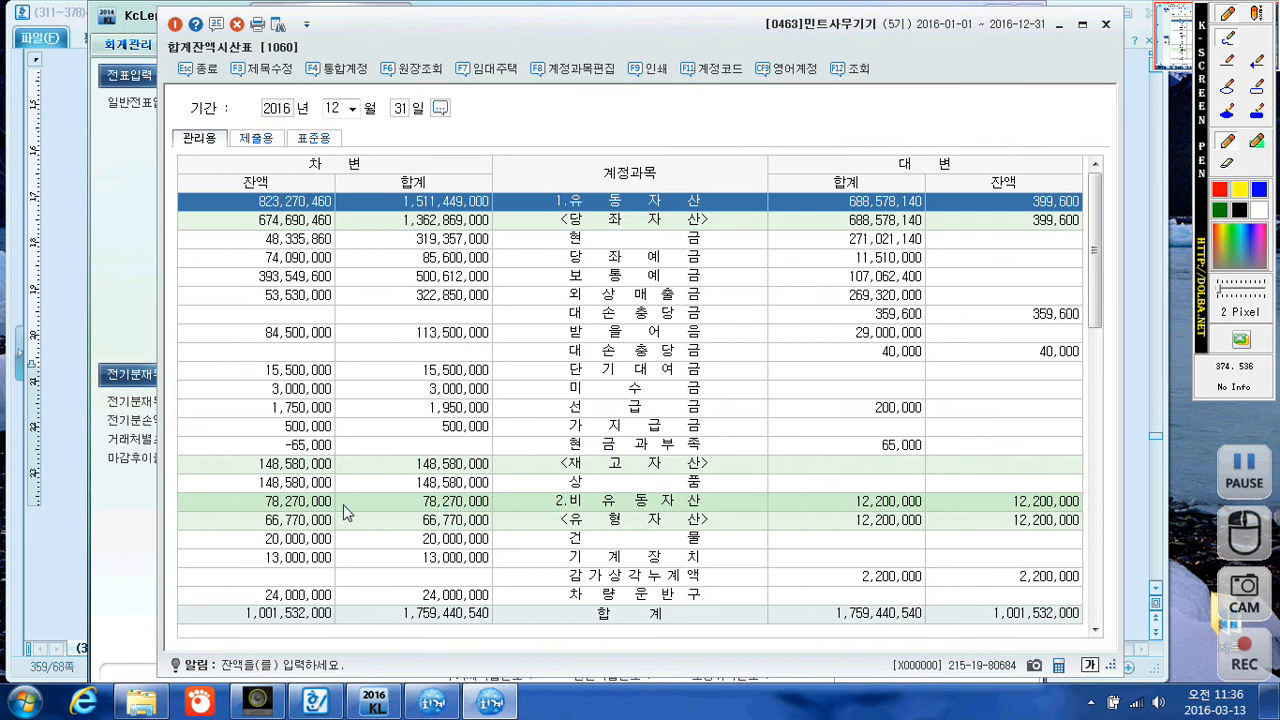
{"action": "mouse_move", "coordinate": [327, 486]}
{"action": "left_mouse_down"}
{"action": "mouse_move", "coordinate": [270, 505]}
{"action": "mouse_move", "coordinate": [246, 488]}
{"action": "mouse_move", "coordinate": [322, 474]}
{"action": "mouse_move", "coordinate": [347, 498]}
{"action": "left_mouse_up"}
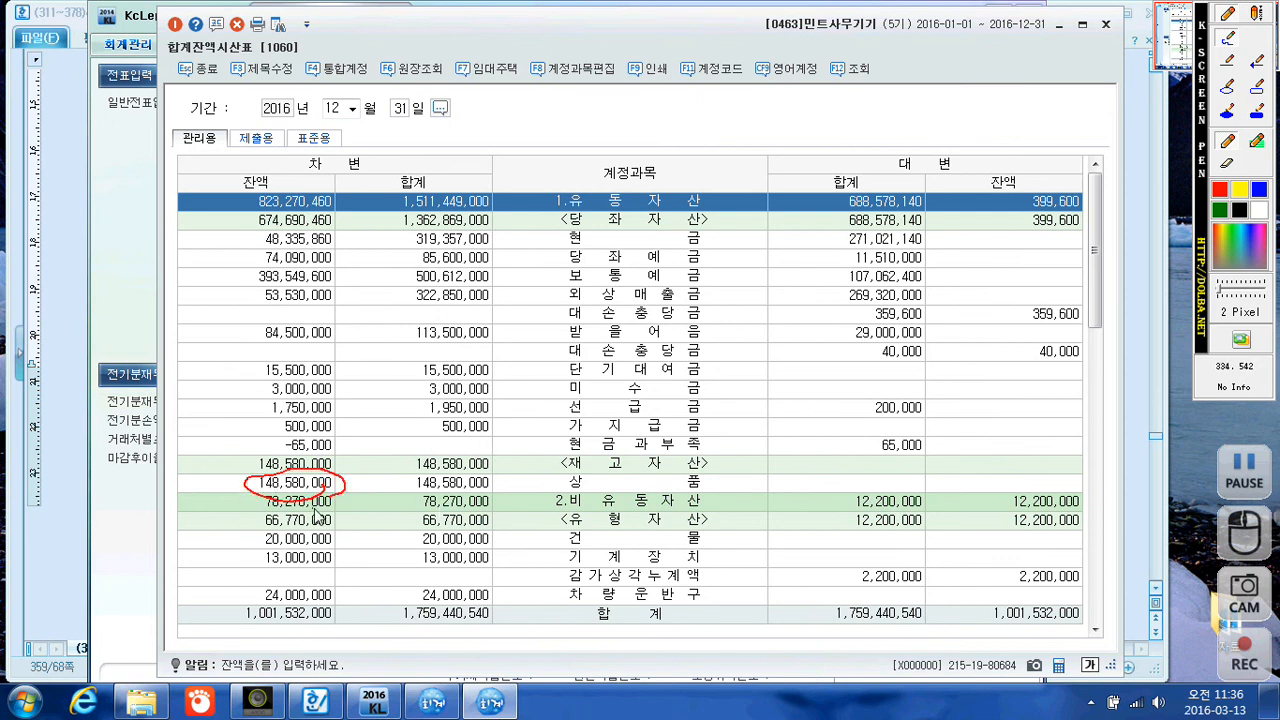
{"action": "mouse_move", "coordinate": [345, 470]}
{"action": "left_mouse_down"}
{"action": "mouse_move", "coordinate": [388, 467]}
{"action": "mouse_move", "coordinate": [468, 430]}
{"action": "left_mouse_up"}
{"action": "left_click", "coordinate": [384, 467]}
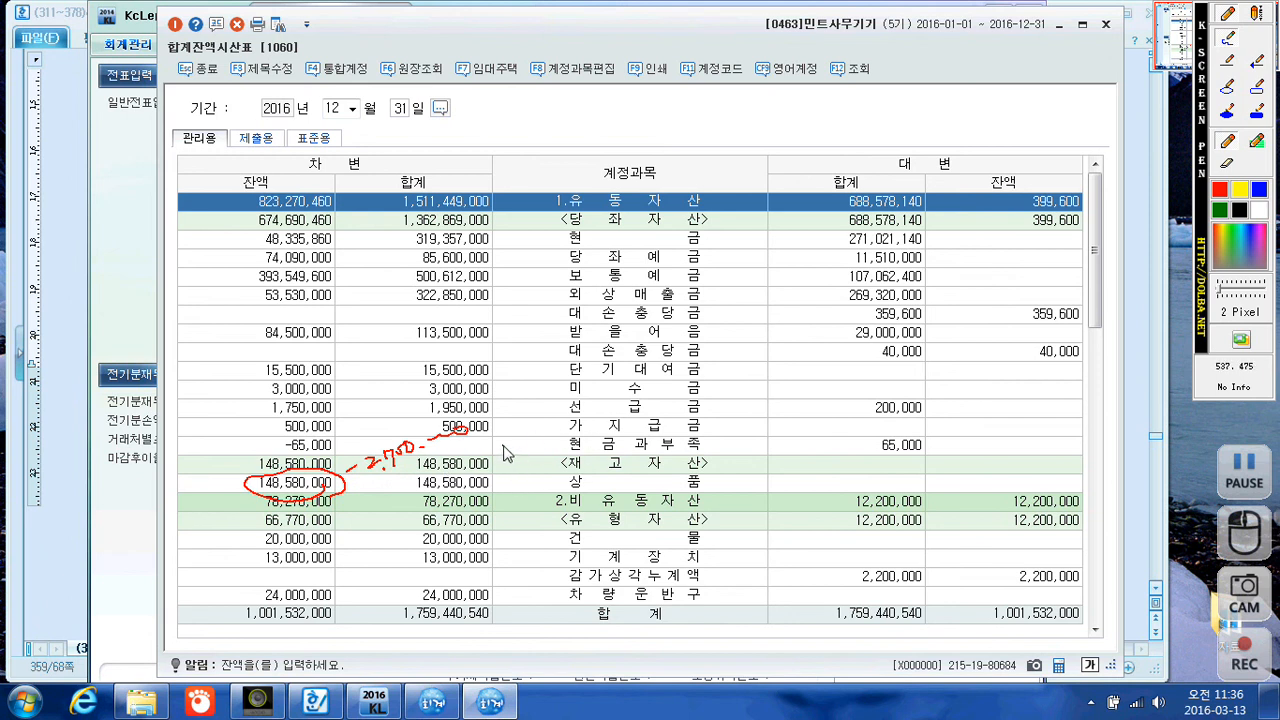
{"action": "mouse_move", "coordinate": [505, 460]}
{"action": "left_mouse_down"}
{"action": "mouse_move", "coordinate": [556, 458]}
{"action": "mouse_move", "coordinate": [578, 442]}
{"action": "mouse_move", "coordinate": [568, 436]}
{"action": "mouse_move", "coordinate": [672, 408]}
{"action": "left_mouse_up"}
{"action": "mouse_move", "coordinate": [494, 543]}
{"action": "left_mouse_down"}
{"action": "mouse_move", "coordinate": [538, 522]}
{"action": "mouse_move", "coordinate": [608, 540]}
{"action": "mouse_move", "coordinate": [640, 490]}
{"action": "mouse_move", "coordinate": [656, 518]}
{"action": "mouse_move", "coordinate": [708, 470]}
{"action": "mouse_move", "coordinate": [778, 466]}
{"action": "left_mouse_up"}
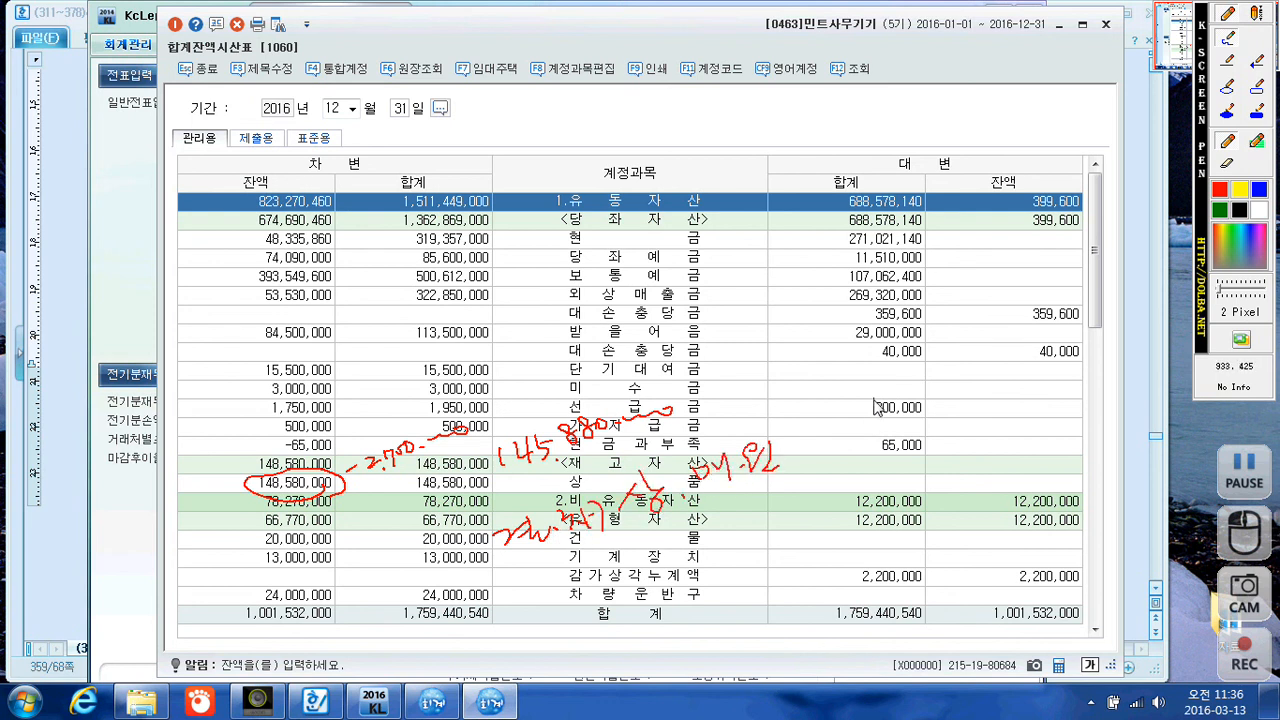
{"action": "mouse_move", "coordinate": [866, 424]}
{"action": "left_mouse_down"}
{"action": "mouse_move", "coordinate": [884, 405]}
{"action": "mouse_move", "coordinate": [902, 432]}
{"action": "mouse_move", "coordinate": [1012, 358]}
{"action": "mouse_move", "coordinate": [1045, 386]}
{"action": "left_mouse_up"}
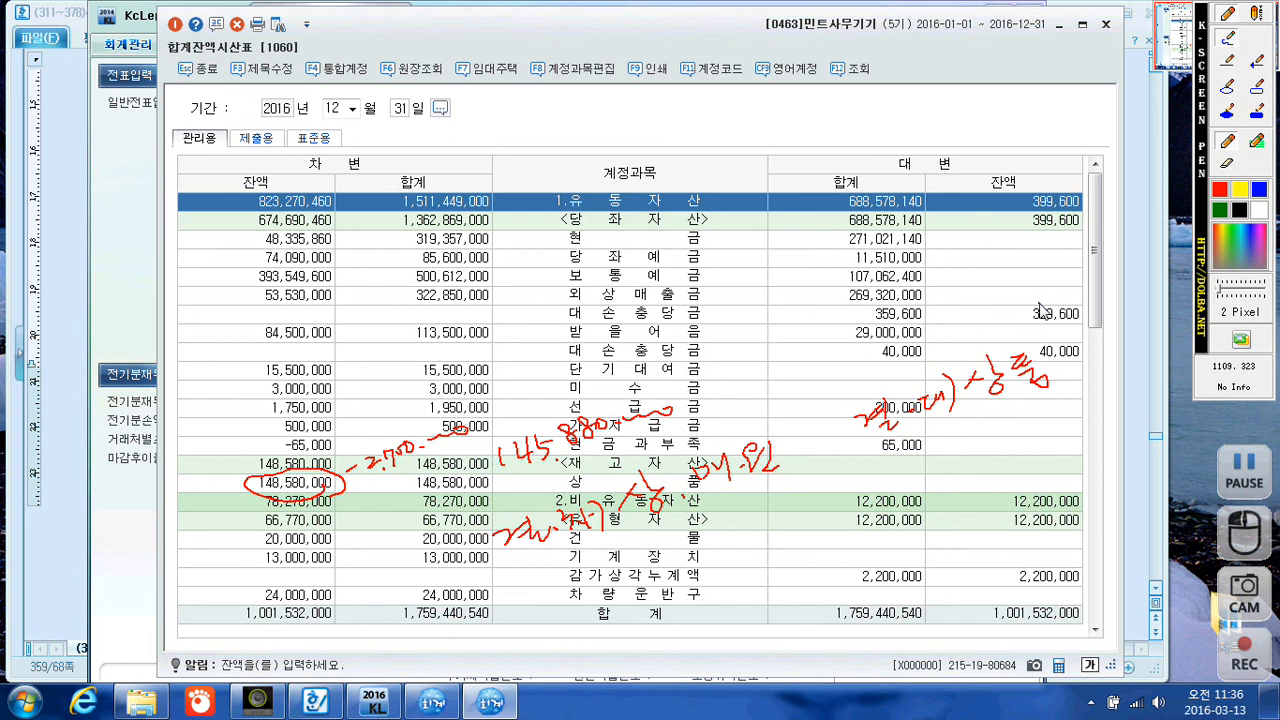
{"action": "key", "text": "Escape"}
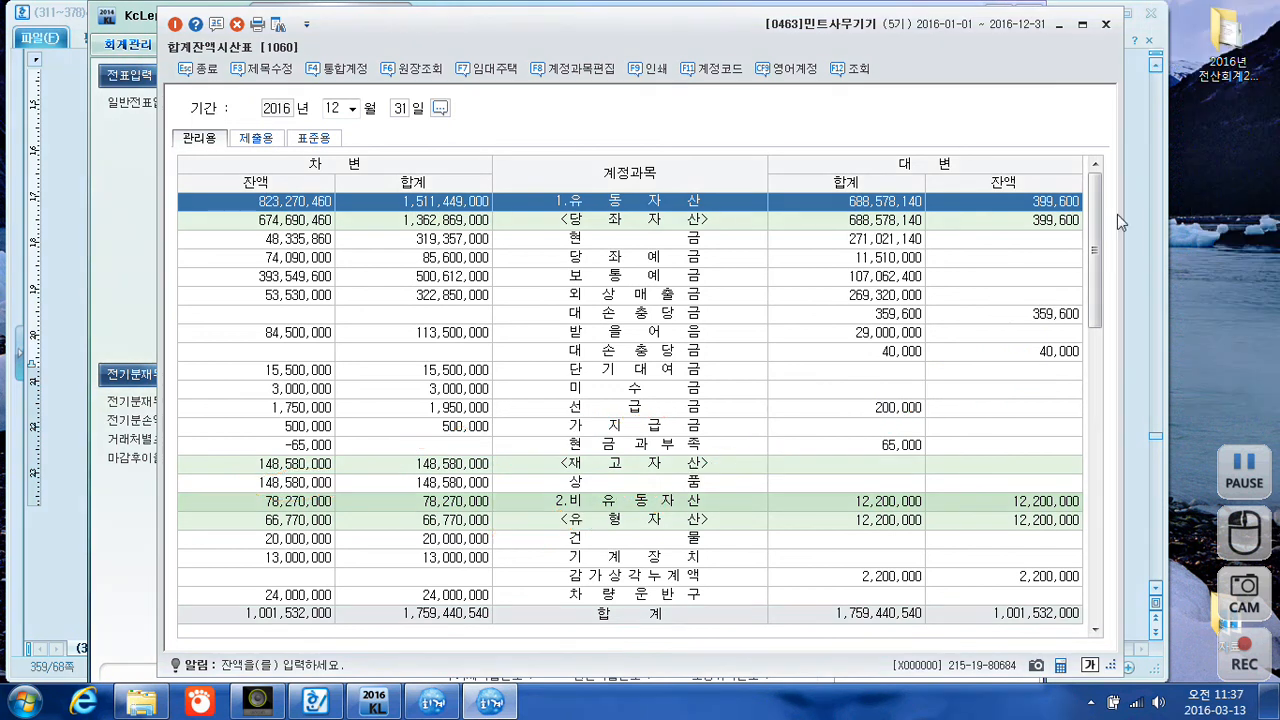
- Close the trial balance and read 문제6 item [2] on the 대손충당금 provision in the Hangul exam document
{"action": "left_click", "coordinate": [1106, 27]}
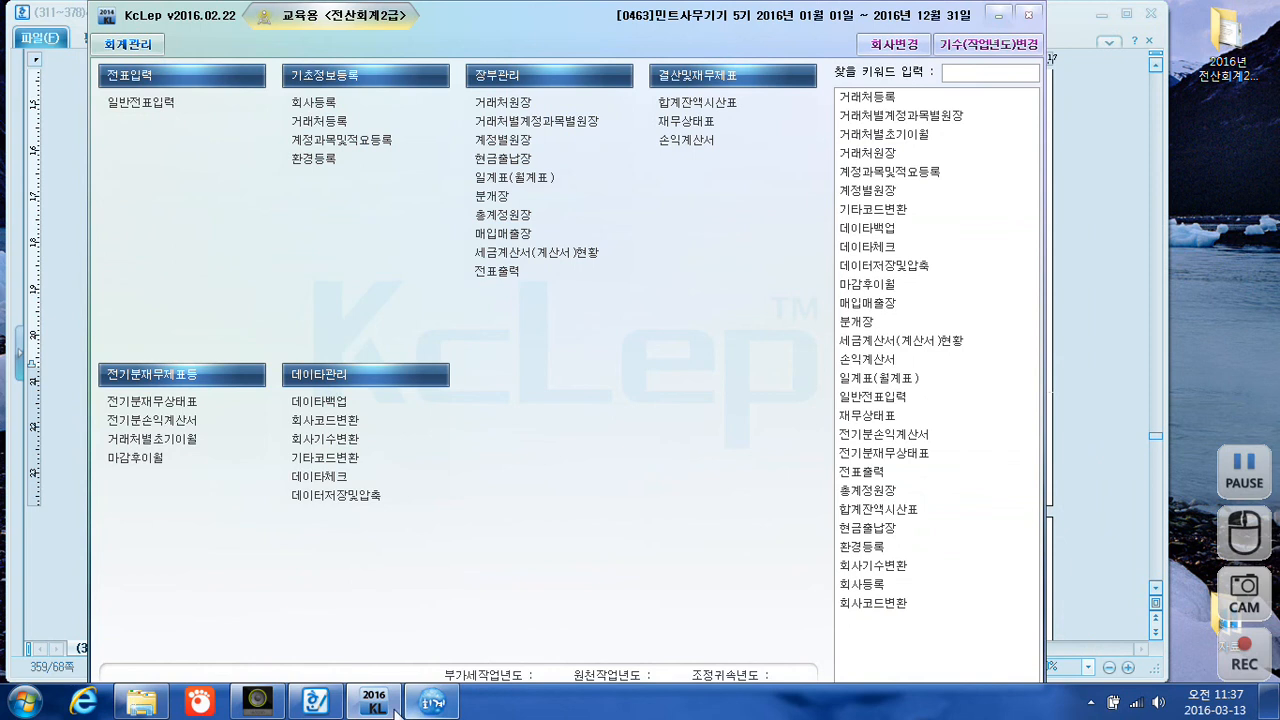
{"action": "left_click", "coordinate": [312, 705]}
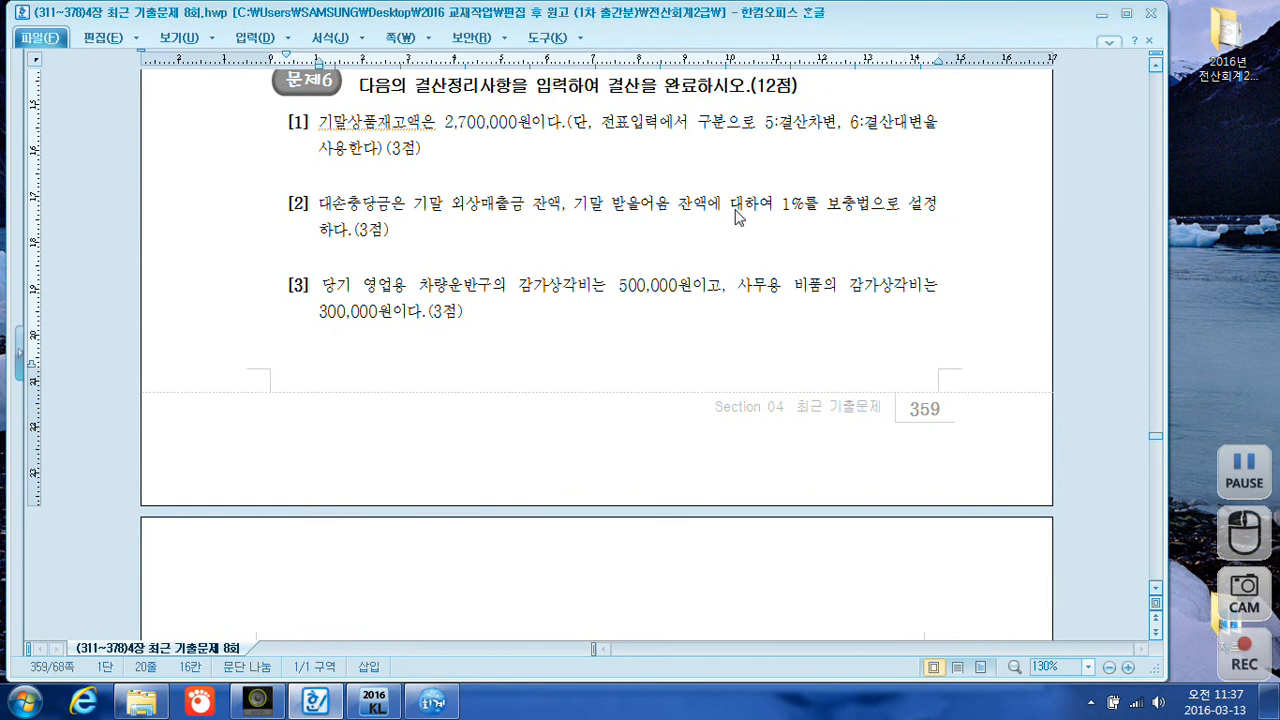
{"action": "left_click", "coordinate": [477, 262]}
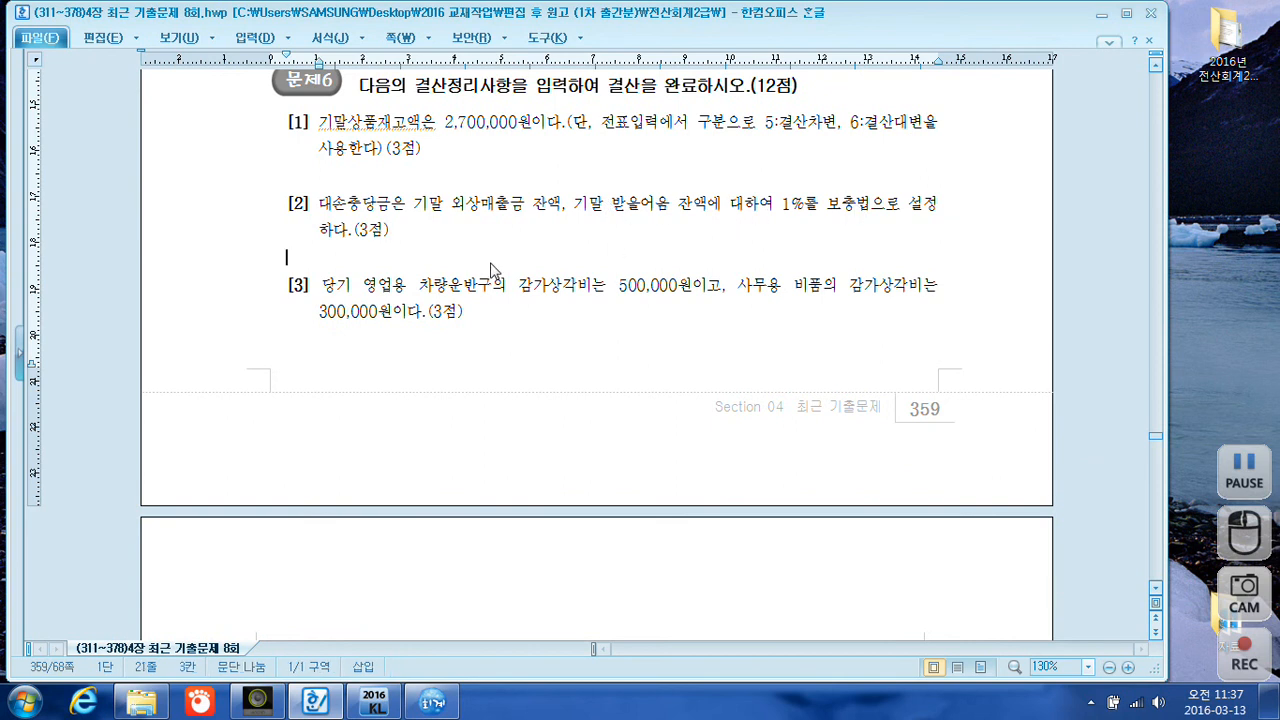
- Switch back to KcLep and display the 합계잔액시산표 for month 12 again
{"action": "left_click", "coordinate": [374, 703]}
{"action": "left_click", "coordinate": [711, 107]}
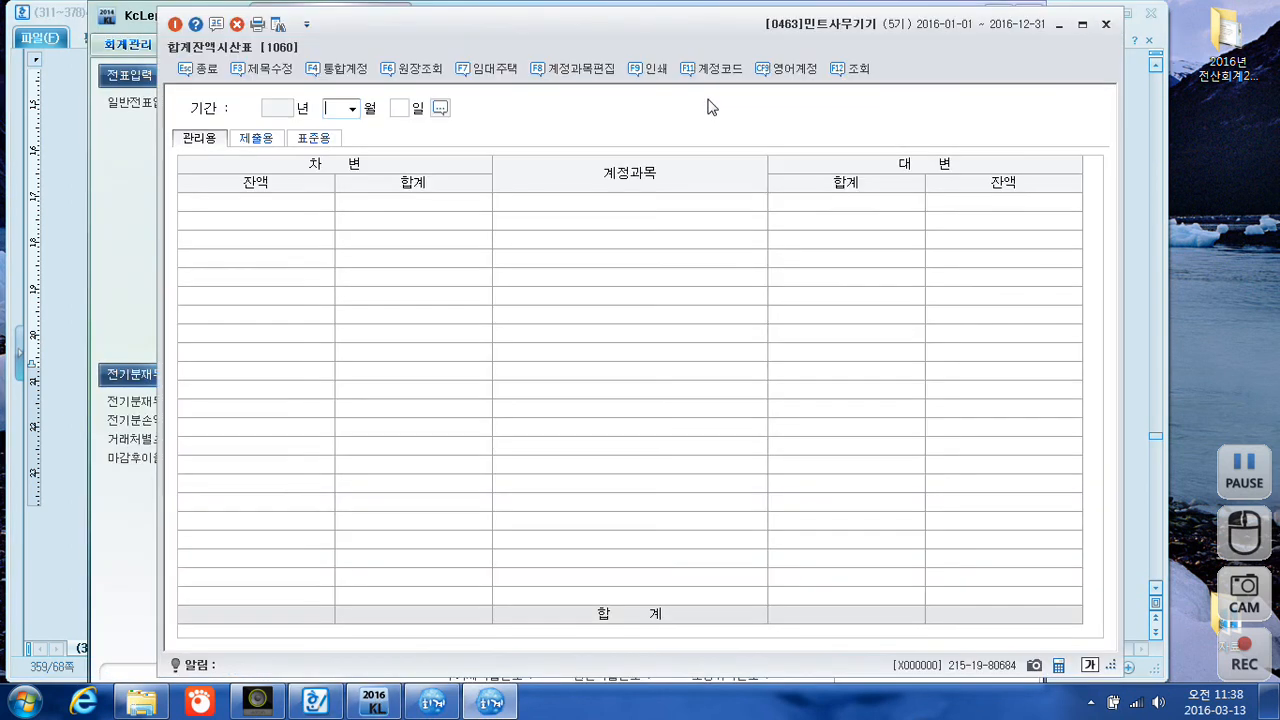
{"action": "type", "text": "12"}
{"action": "key", "text": "Return"}
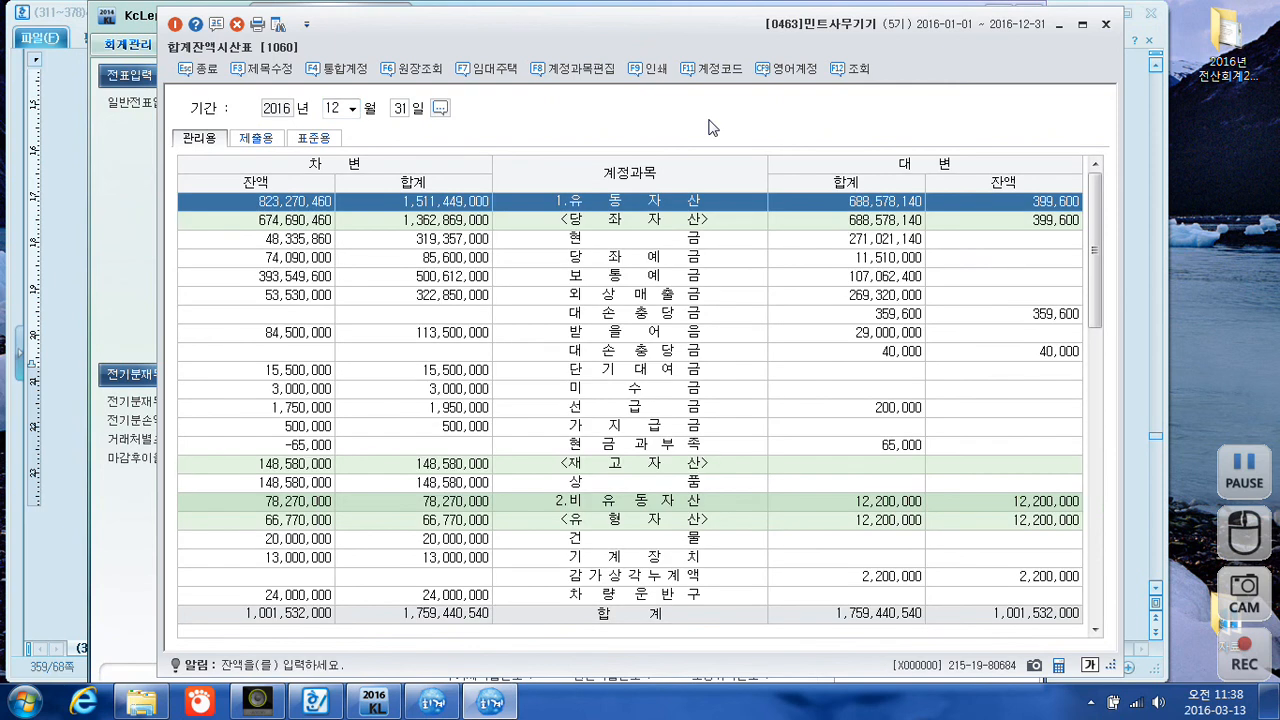
- Circle the 외상매출금 balance with the screen pen and write the 대손충당금 calculation of 535,300 and 175,700 beside its allowance
{"action": "key", "text": "ctrl+F12"}
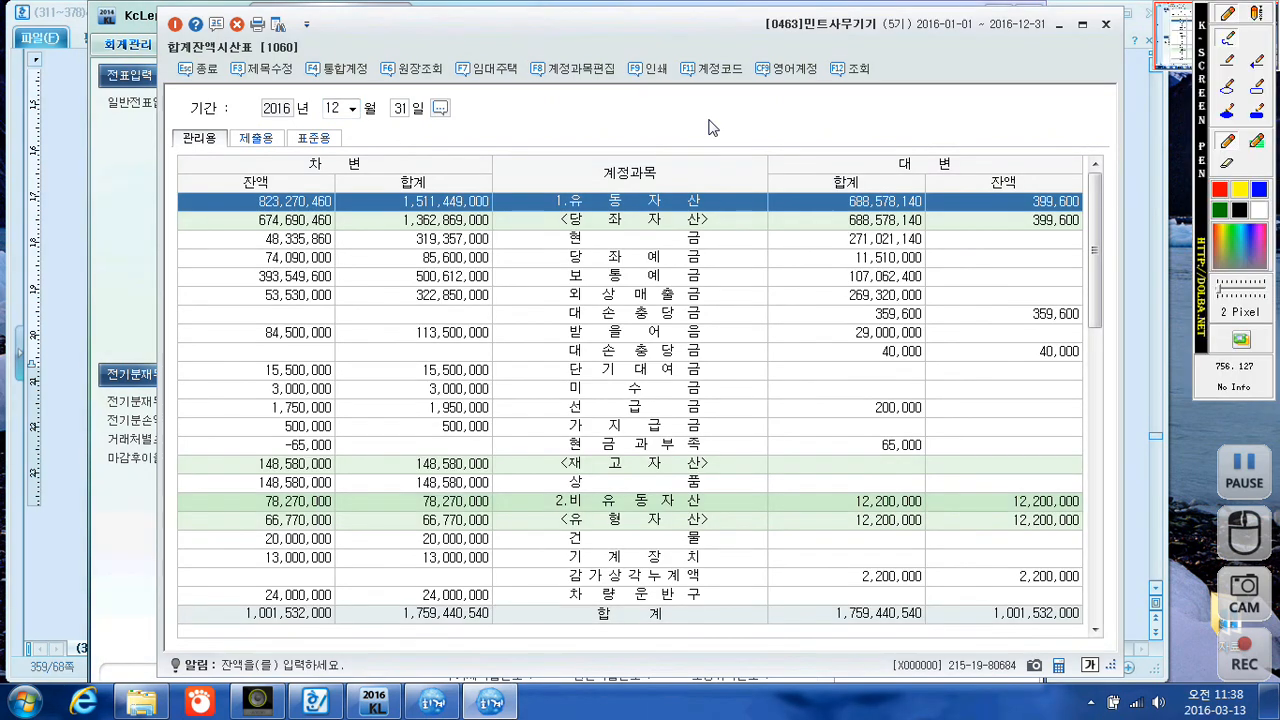
{"action": "mouse_move", "coordinate": [298, 318]}
{"action": "left_mouse_down"}
{"action": "mouse_move", "coordinate": [257, 310]}
{"action": "mouse_move", "coordinate": [298, 284]}
{"action": "mouse_move", "coordinate": [350, 302]}
{"action": "mouse_move", "coordinate": [288, 321]}
{"action": "left_mouse_up"}
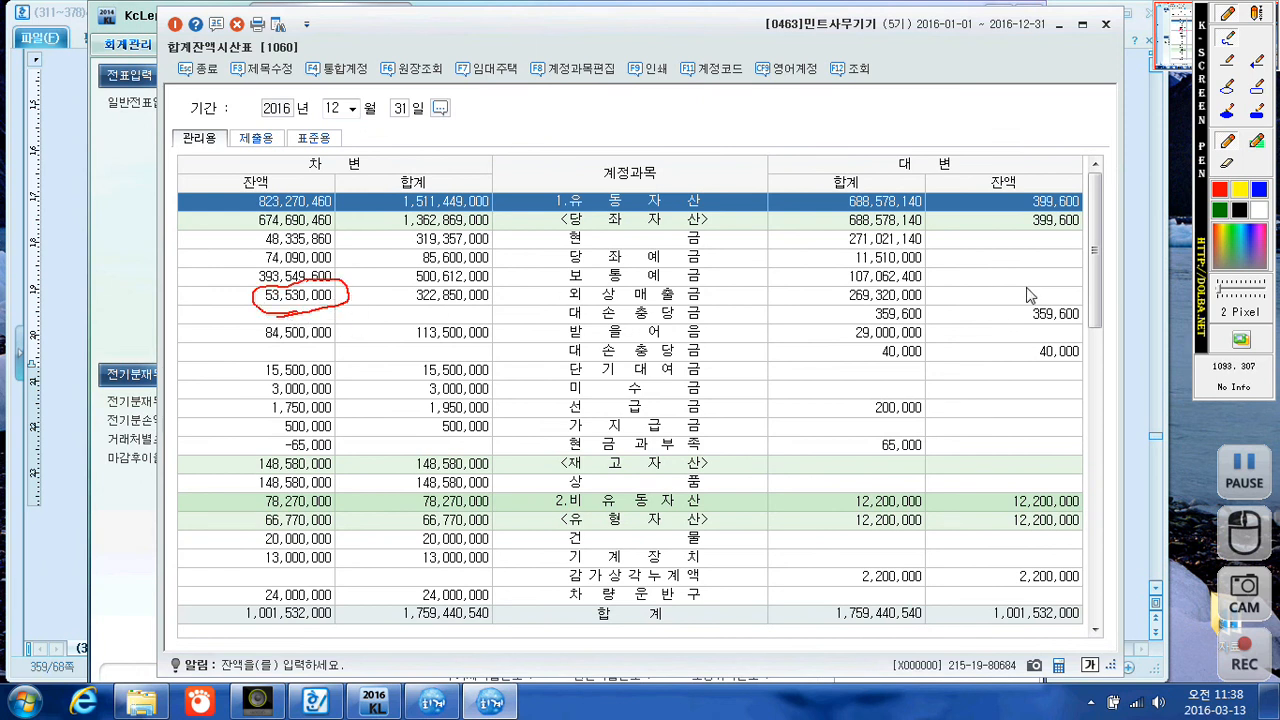
{"action": "mouse_move", "coordinate": [1026, 282]}
{"action": "left_mouse_down"}
{"action": "mouse_move", "coordinate": [1036, 304]}
{"action": "mouse_move", "coordinate": [1110, 282]}
{"action": "left_mouse_up"}
{"action": "left_click_drag", "start_coordinate": [1000, 324], "coordinate": [1101, 323]}
{"action": "mouse_move", "coordinate": [980, 253]}
{"action": "left_mouse_down"}
{"action": "mouse_move", "coordinate": [987, 268]}
{"action": "mouse_move", "coordinate": [1002, 257]}
{"action": "mouse_move", "coordinate": [997, 267]}
{"action": "left_mouse_up"}
{"action": "left_click_drag", "start_coordinate": [999, 252], "coordinate": [1014, 267]}
{"action": "mouse_move", "coordinate": [1020, 251]}
{"action": "left_mouse_down"}
{"action": "mouse_move", "coordinate": [1026, 266]}
{"action": "mouse_move", "coordinate": [1058, 257]}
{"action": "left_mouse_up"}
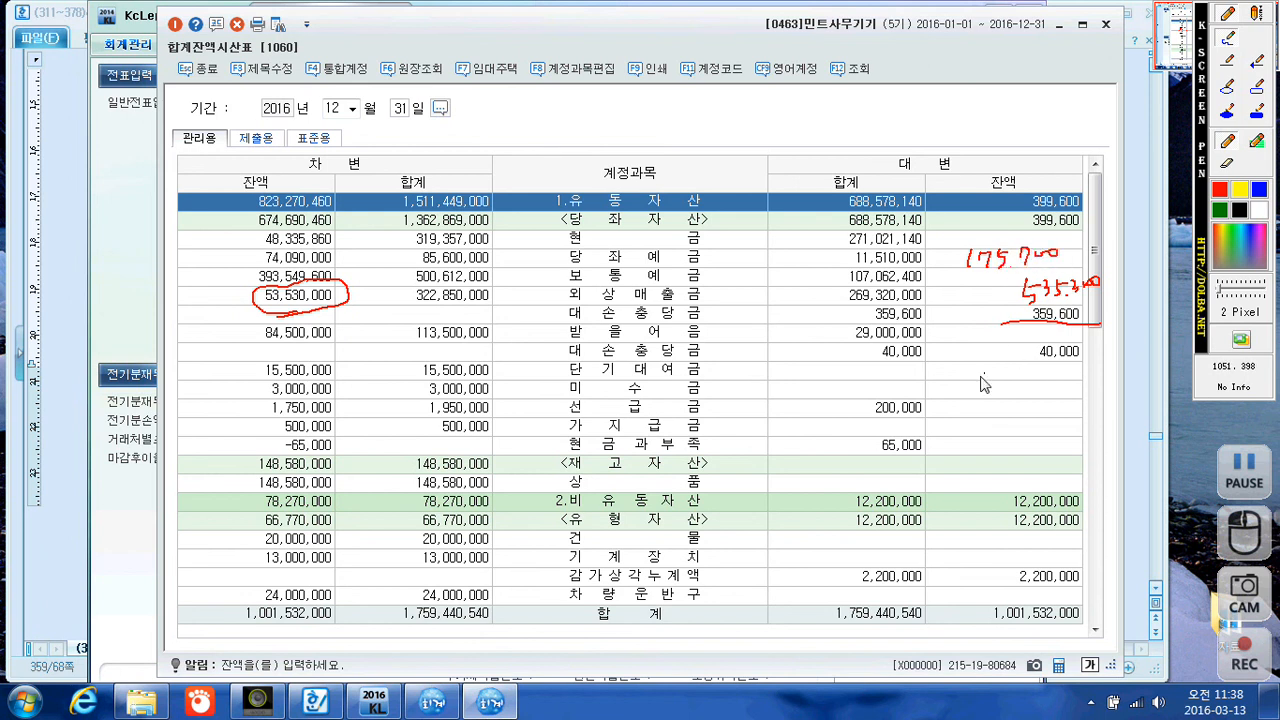
- Circle the 받을어음 balance, write its 대손충당금 calculation ending in 805,000, and clear the screen-pen markings
{"action": "mouse_move", "coordinate": [322, 355]}
{"action": "left_mouse_down"}
{"action": "mouse_move", "coordinate": [260, 352]}
{"action": "mouse_move", "coordinate": [345, 322]}
{"action": "mouse_move", "coordinate": [318, 356]}
{"action": "left_mouse_up"}
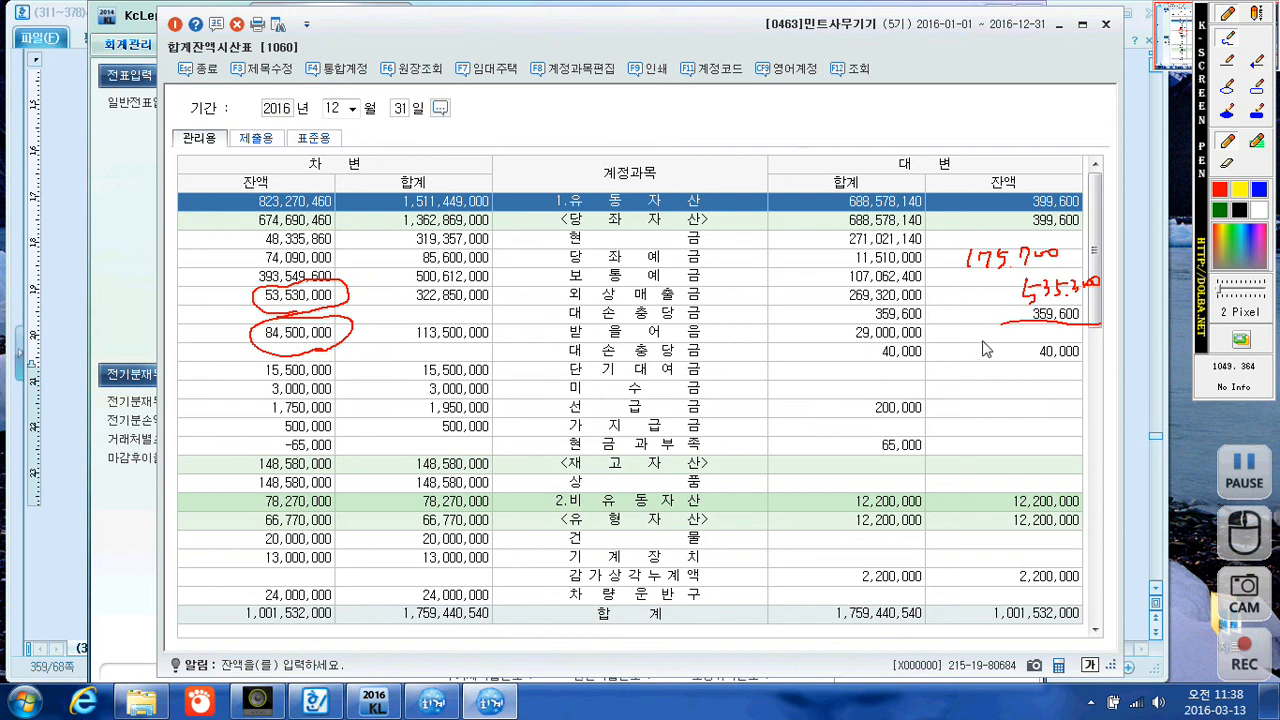
{"action": "left_click_drag", "start_coordinate": [979, 342], "coordinate": [1066, 338]}
{"action": "left_click_drag", "start_coordinate": [984, 389], "coordinate": [1093, 368]}
{"action": "mouse_move", "coordinate": [1005, 410]}
{"action": "left_mouse_down"}
{"action": "mouse_move", "coordinate": [998, 426]}
{"action": "mouse_move", "coordinate": [1088, 398]}
{"action": "left_mouse_up"}
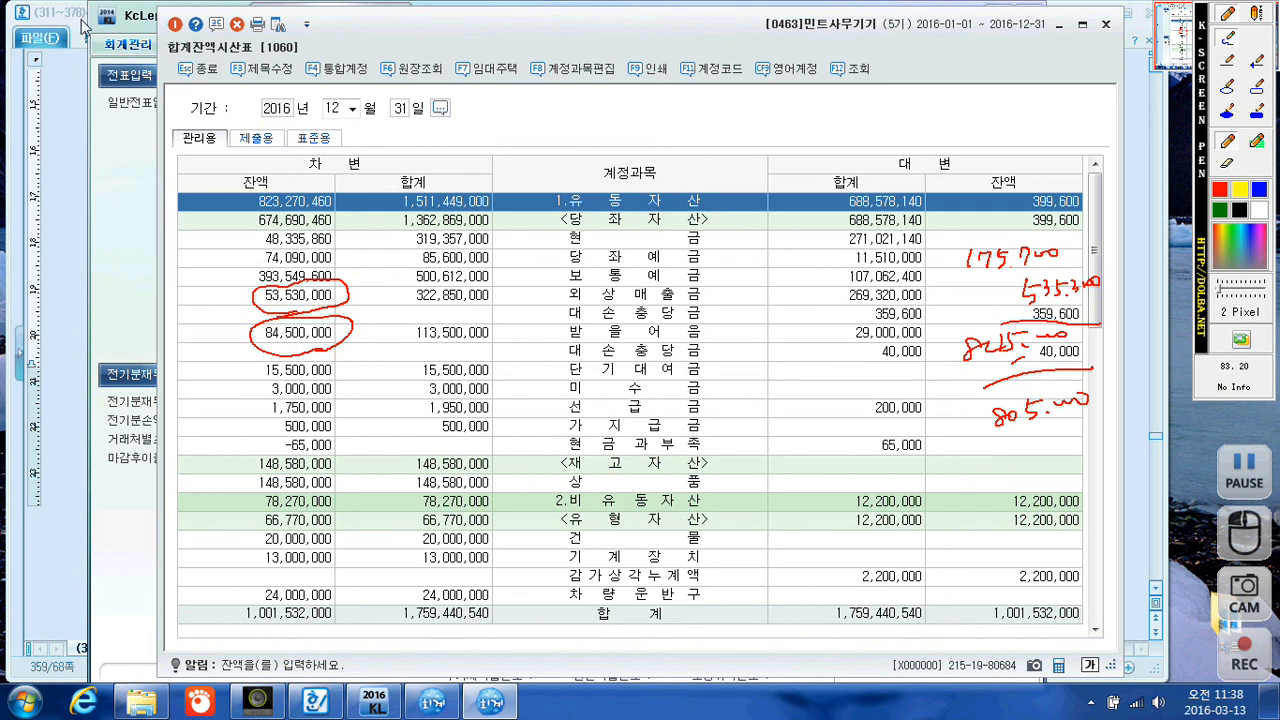
{"action": "key", "text": "Escape"}
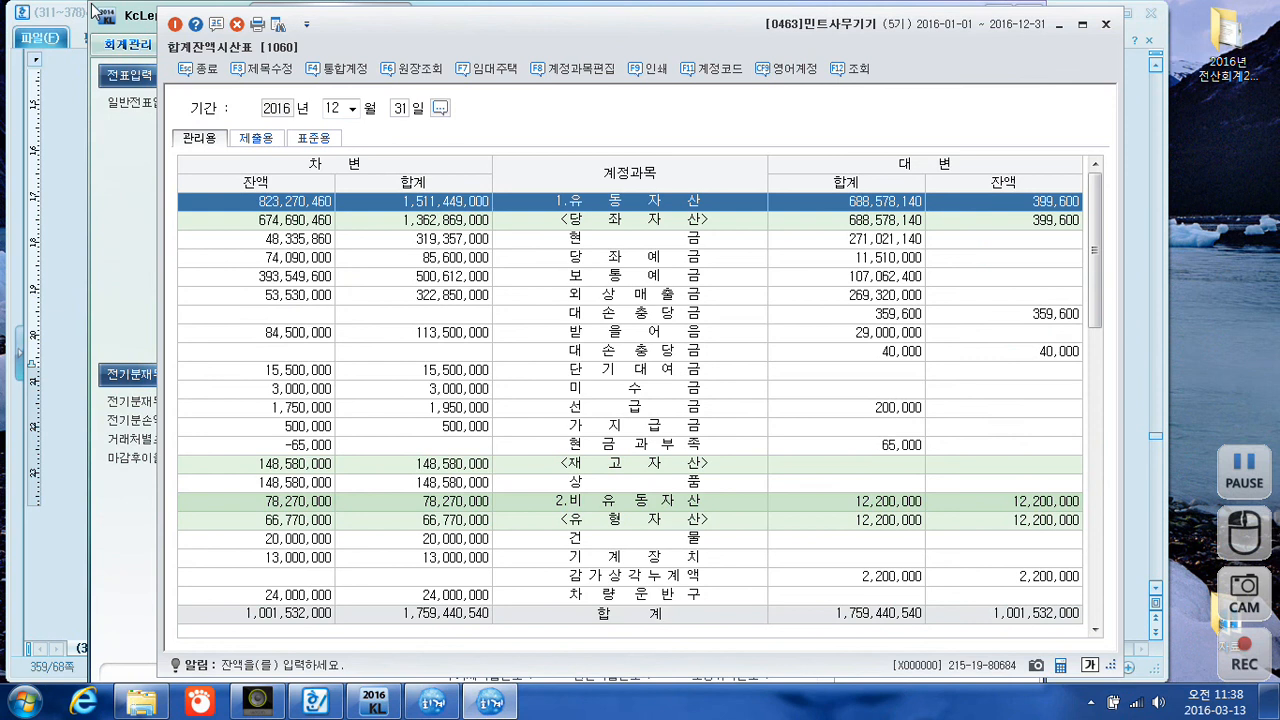
- Close the trial balance and read 문제6 item [3] on 차량운반구 and 비품 depreciation in the Hangul exam document
{"action": "left_click", "coordinate": [1105, 25]}
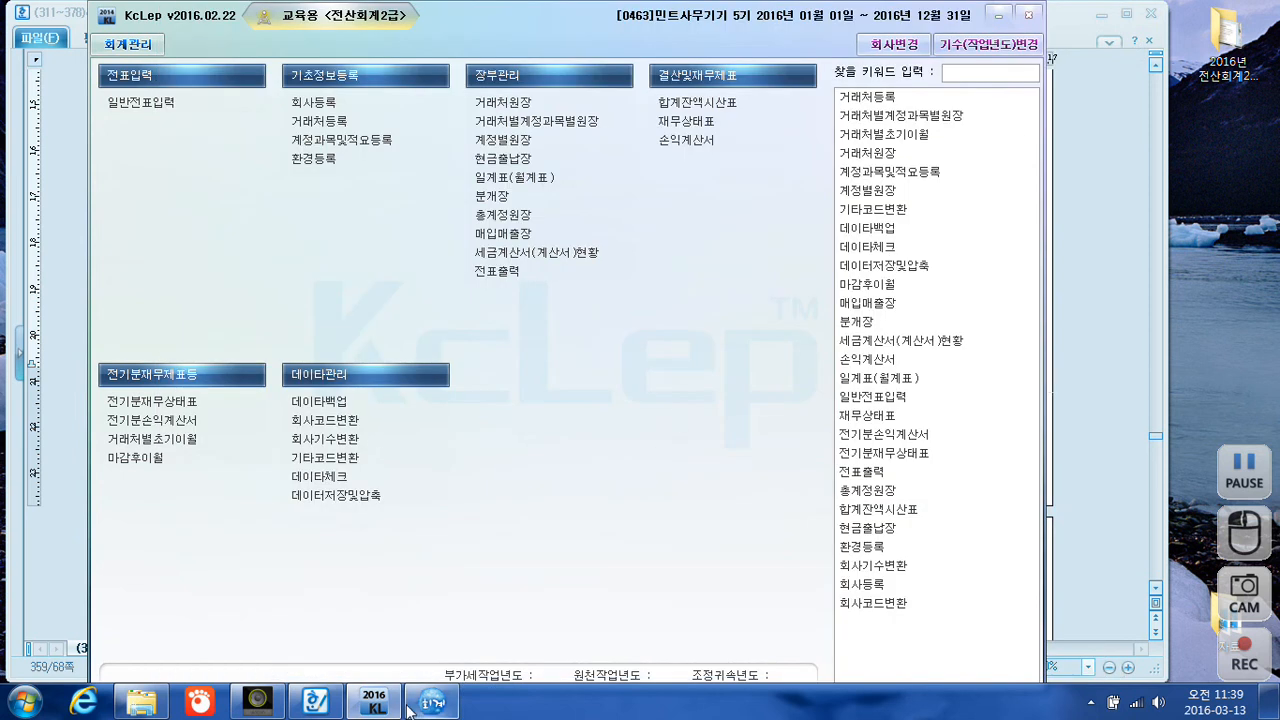
{"action": "left_click", "coordinate": [316, 703]}
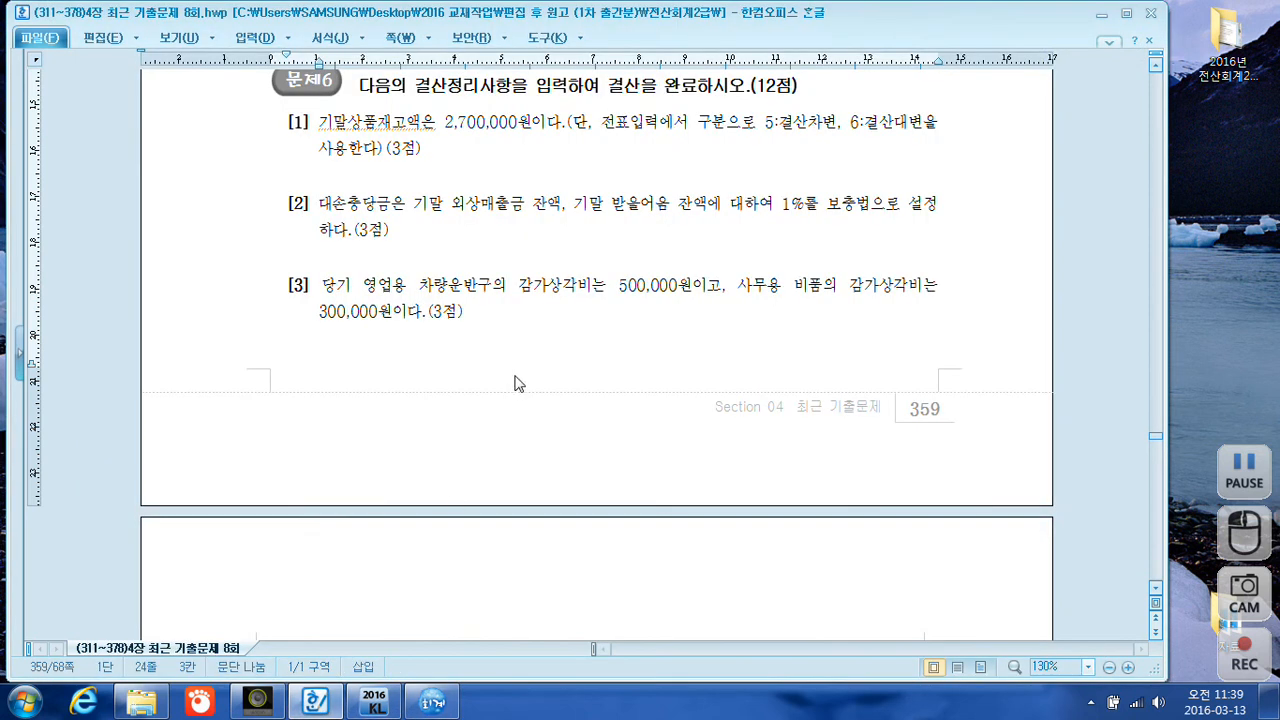
{"action": "scroll", "coordinate": [518, 384], "scroll_direction": "down", "scroll_amount": 1}
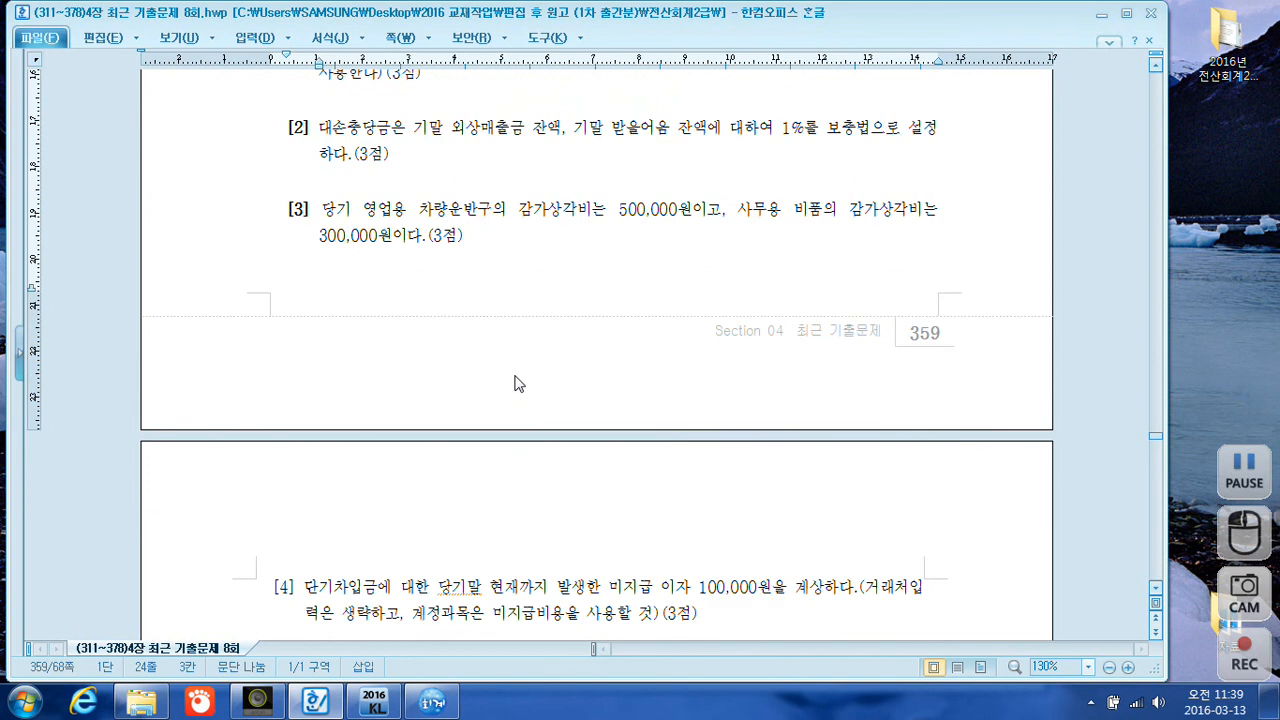
{"action": "double_click", "coordinate": [422, 220]}
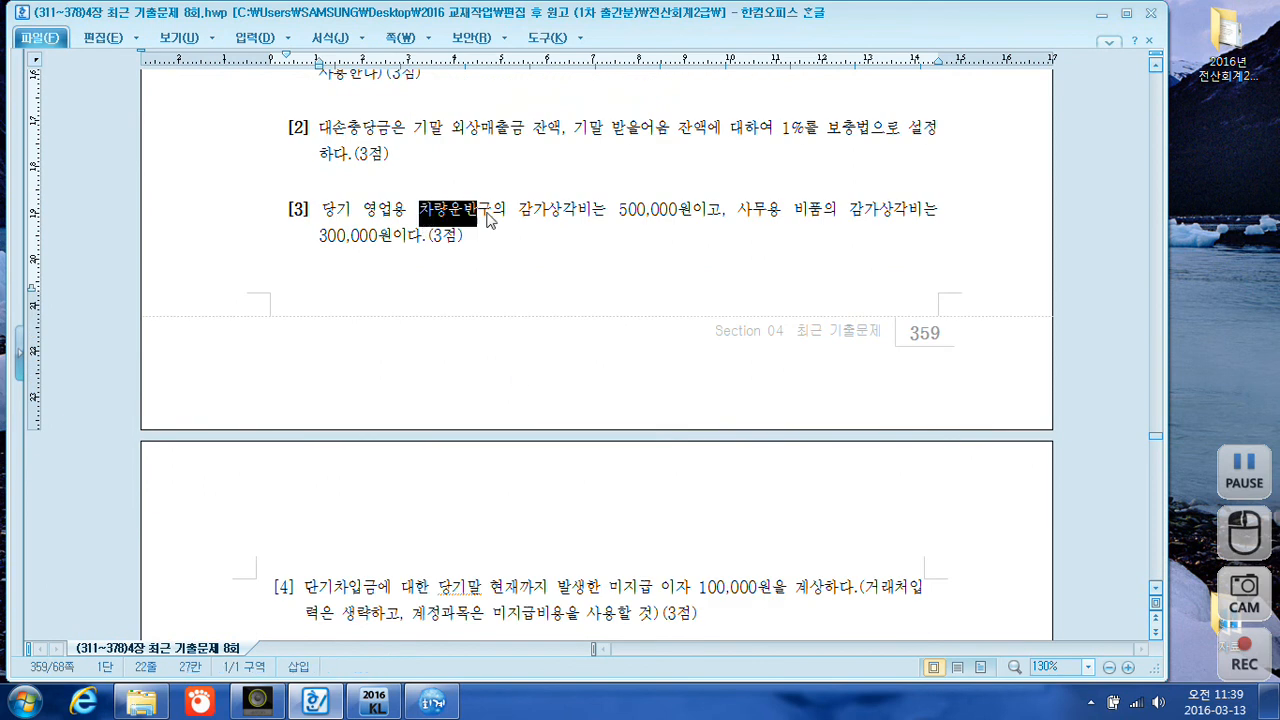
{"action": "left_click", "coordinate": [798, 218]}
{"action": "double_click", "coordinate": [798, 218]}
{"action": "left_click", "coordinate": [648, 338]}
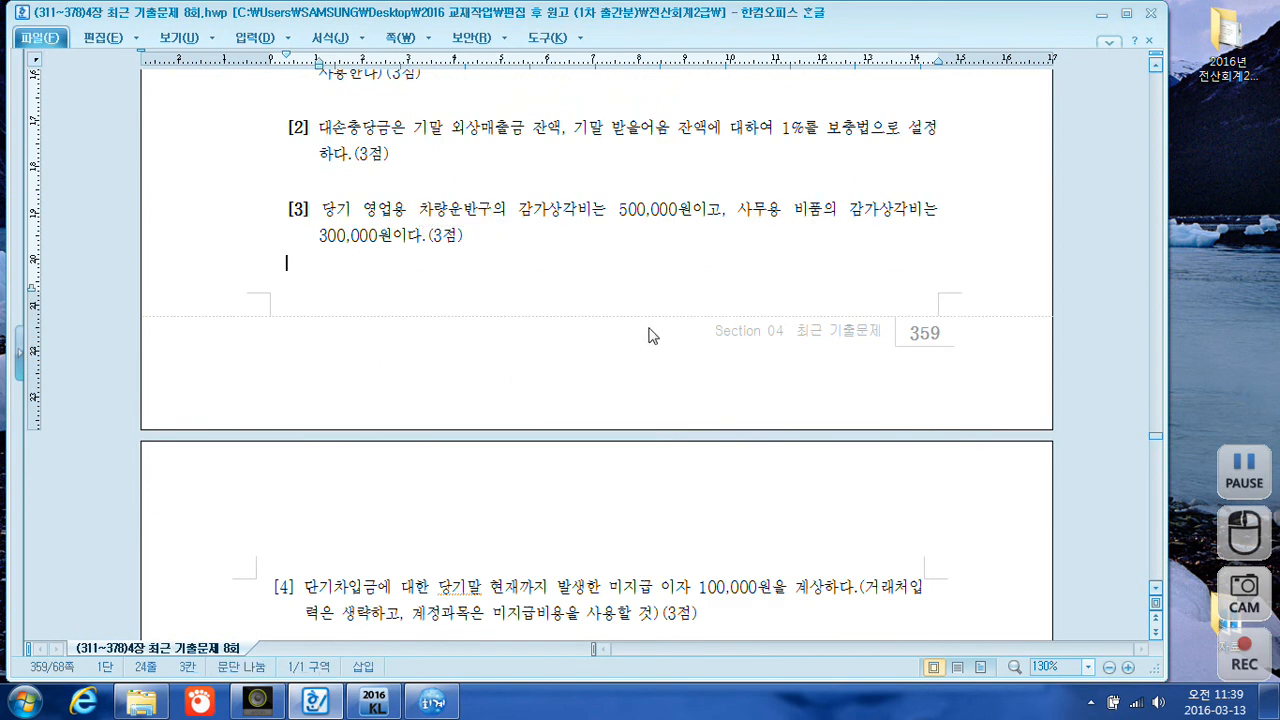
- Read 문제6 item [4] on the accrued short-term loan interest, highlighting the unpaid interest amount and the 미지급비용 account instruction
{"action": "scroll", "coordinate": [652, 332], "scroll_direction": "down", "scroll_amount": 4}
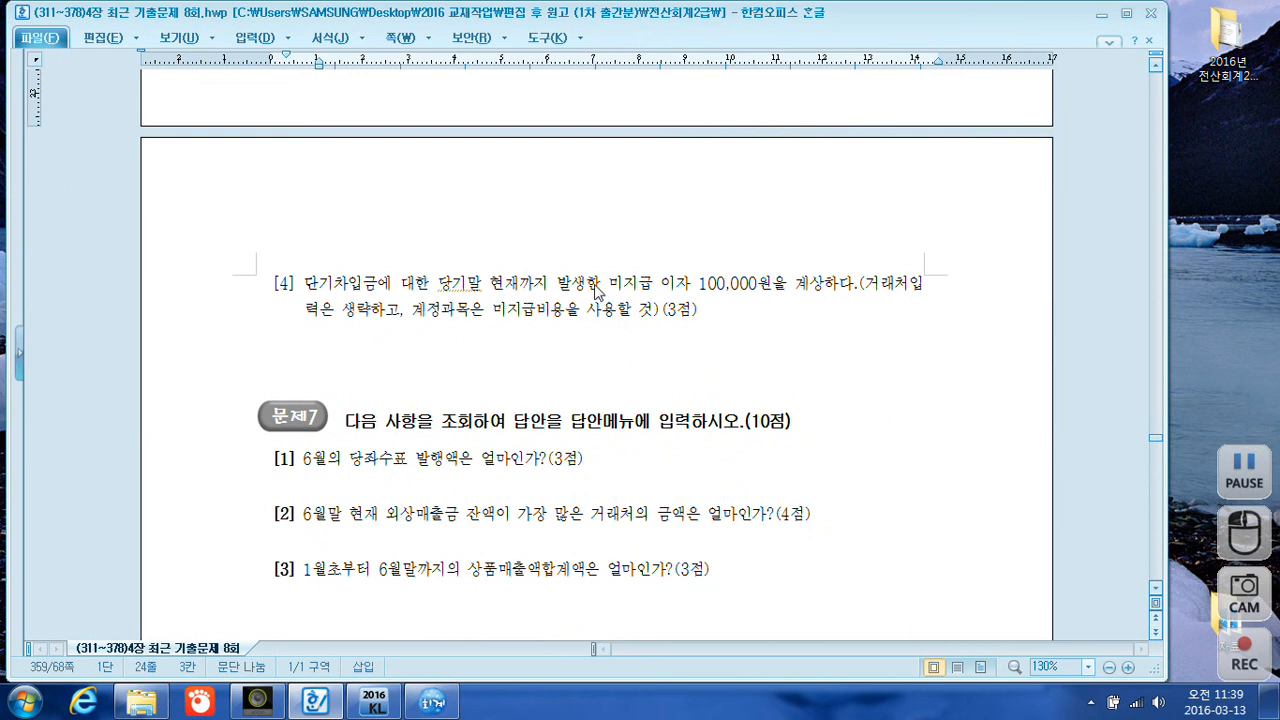
{"action": "left_click_drag", "start_coordinate": [596, 286], "coordinate": [744, 300]}
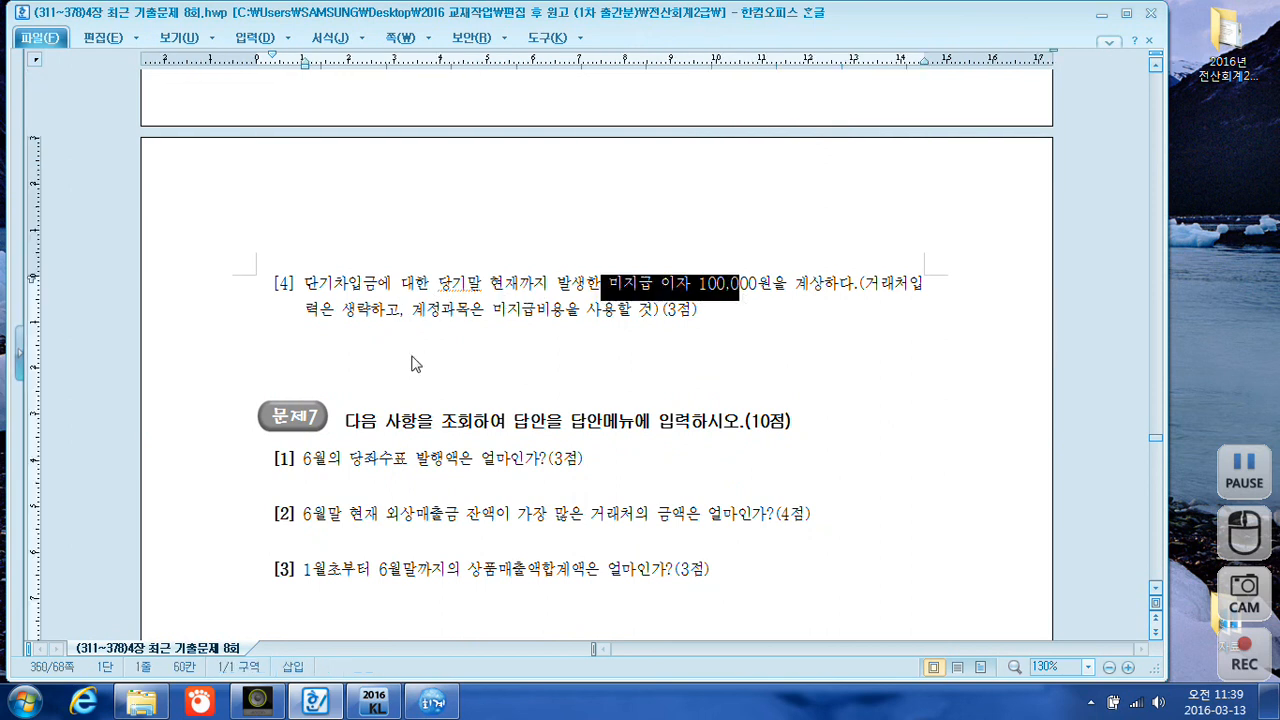
{"action": "left_click_drag", "start_coordinate": [486, 312], "coordinate": [616, 318]}
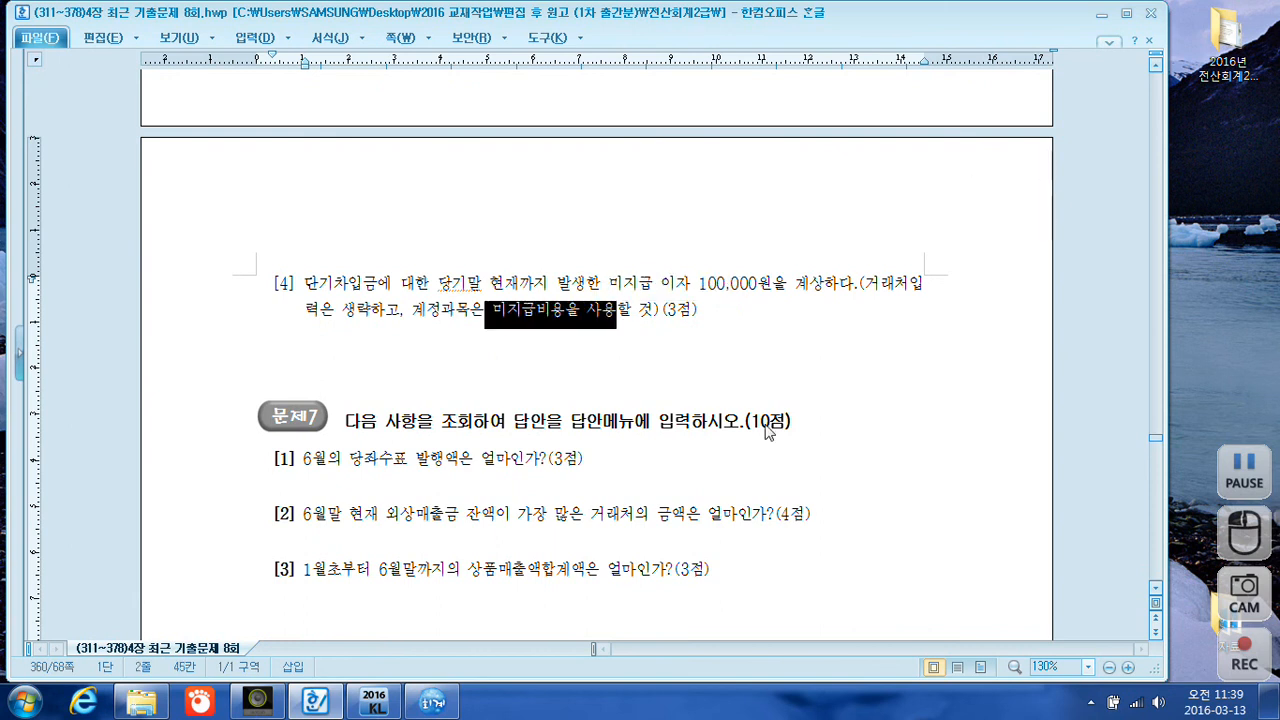
- Switch to KcLep's 일반전표입력 and enter a December 31 결차 line for 0451 상품매출원가 of 145,880,000
{"action": "left_click", "coordinate": [428, 708]}
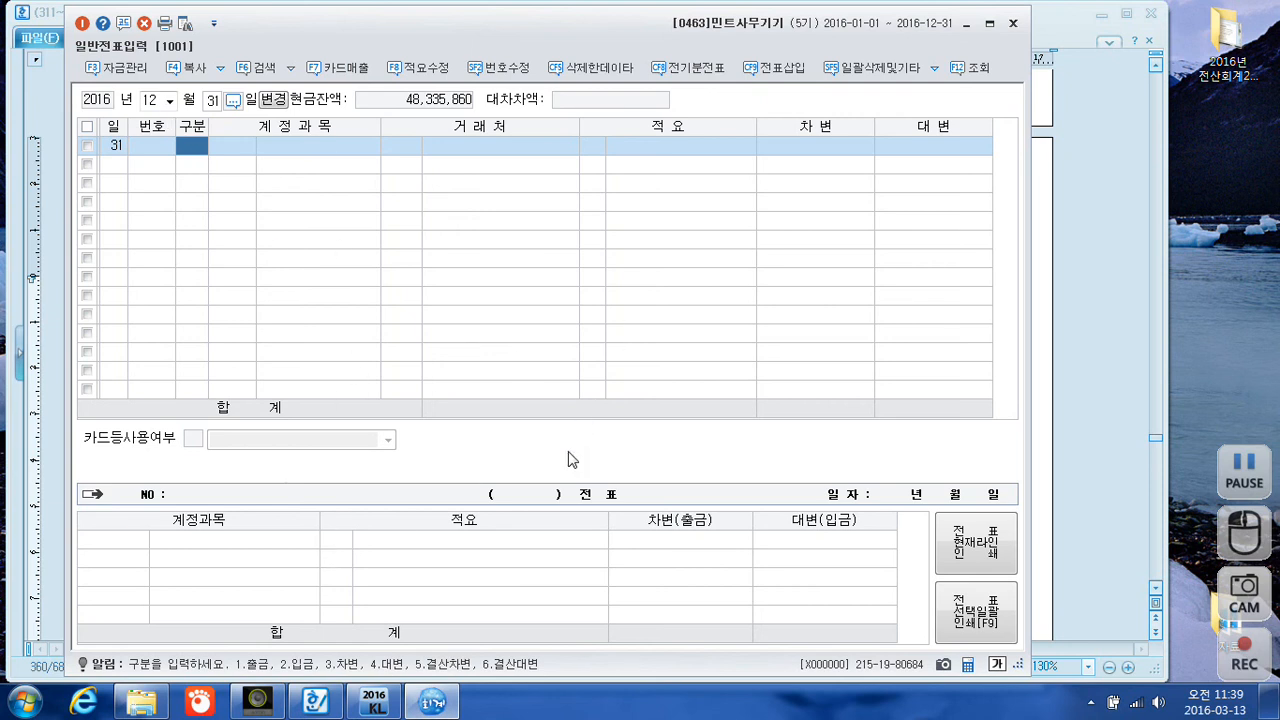
{"action": "type", "text": "5ㅅㅏㅇㅍㅜㅁㅁㅐ"}
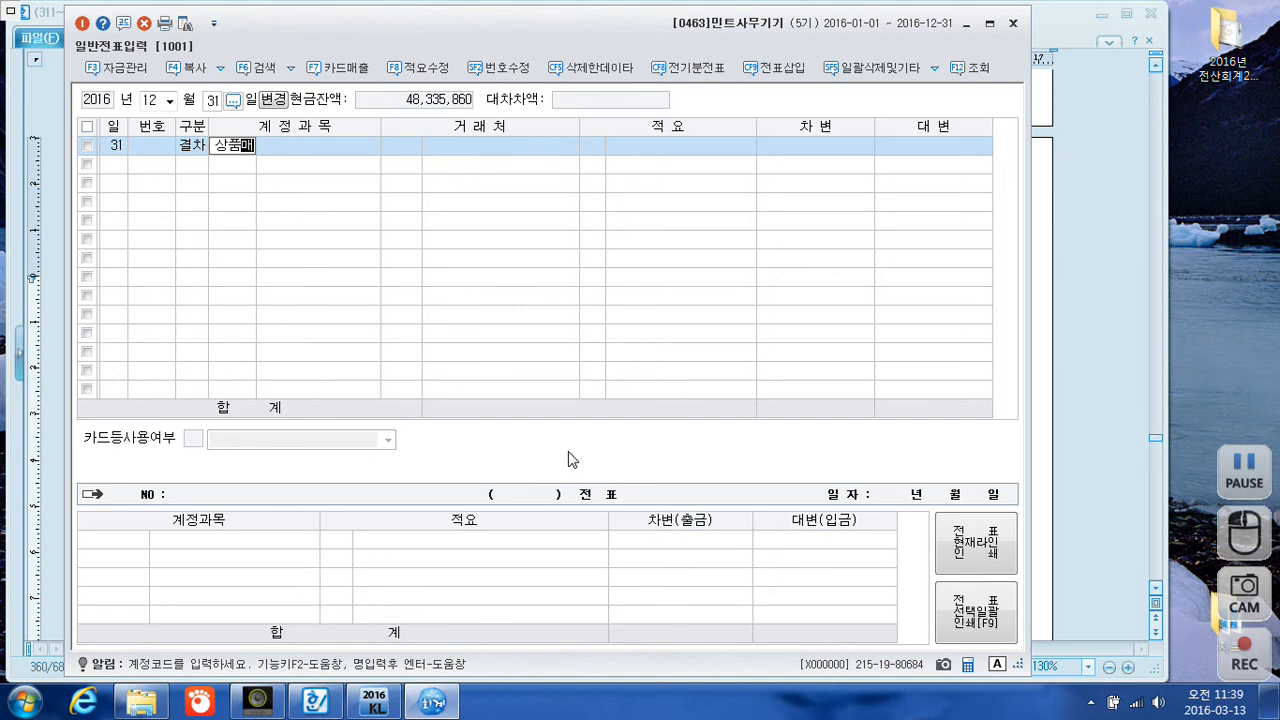
{"action": "key", "text": "Return"}
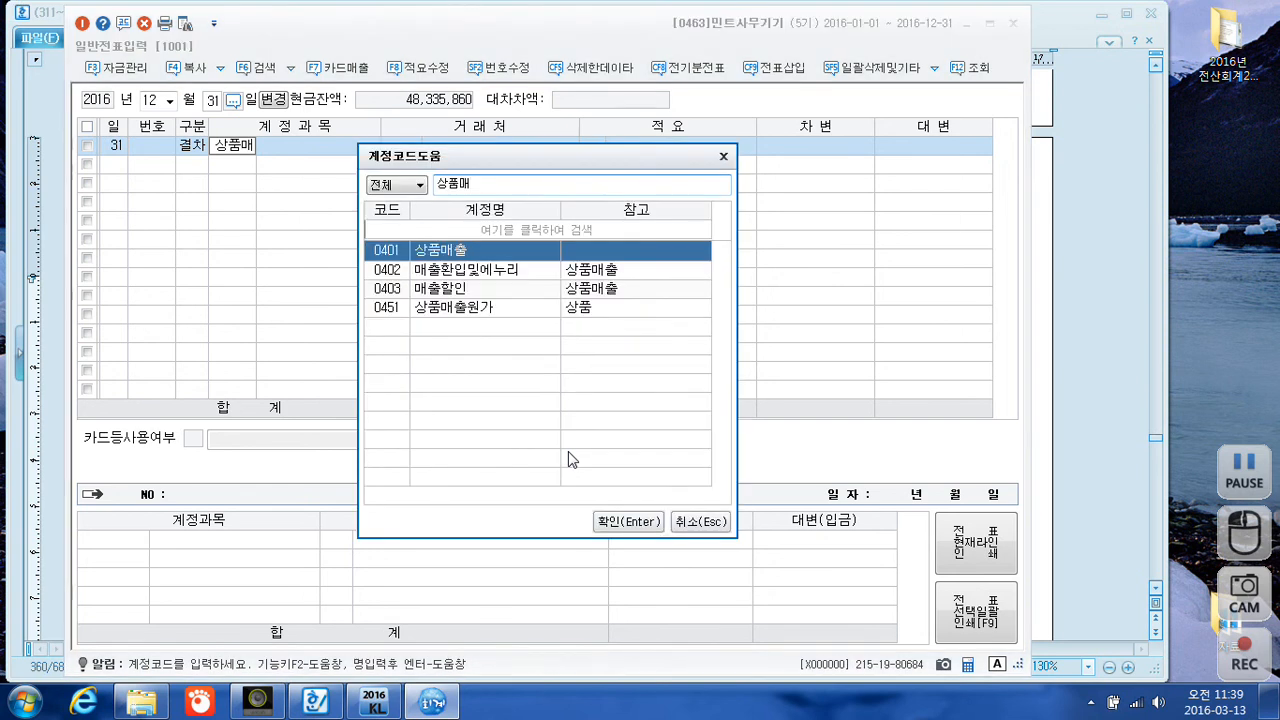
{"action": "key", "text": "Down"}
{"action": "key", "text": "Down"}
{"action": "key", "text": "Down"}
{"action": "key", "text": "Return"}
{"action": "key", "text": "Return"}
{"action": "key", "text": "Return"}
{"action": "key", "text": "Return"}
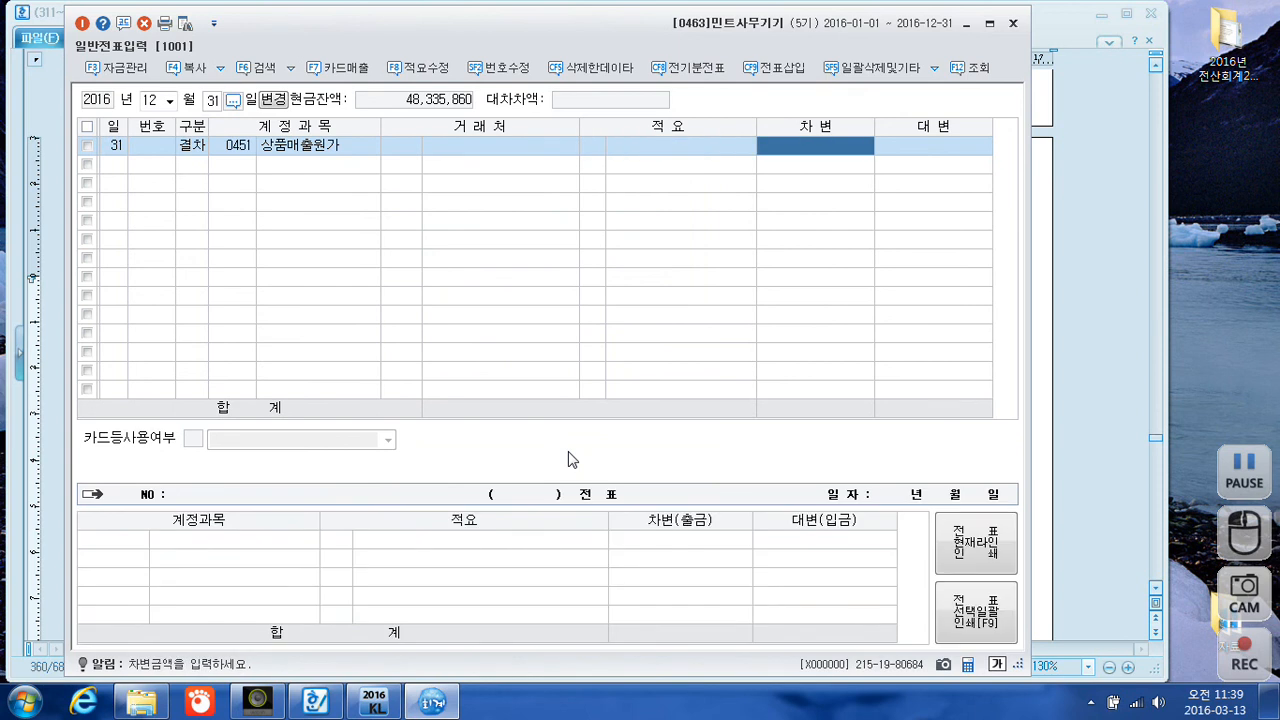
{"action": "type", "text": "14"}
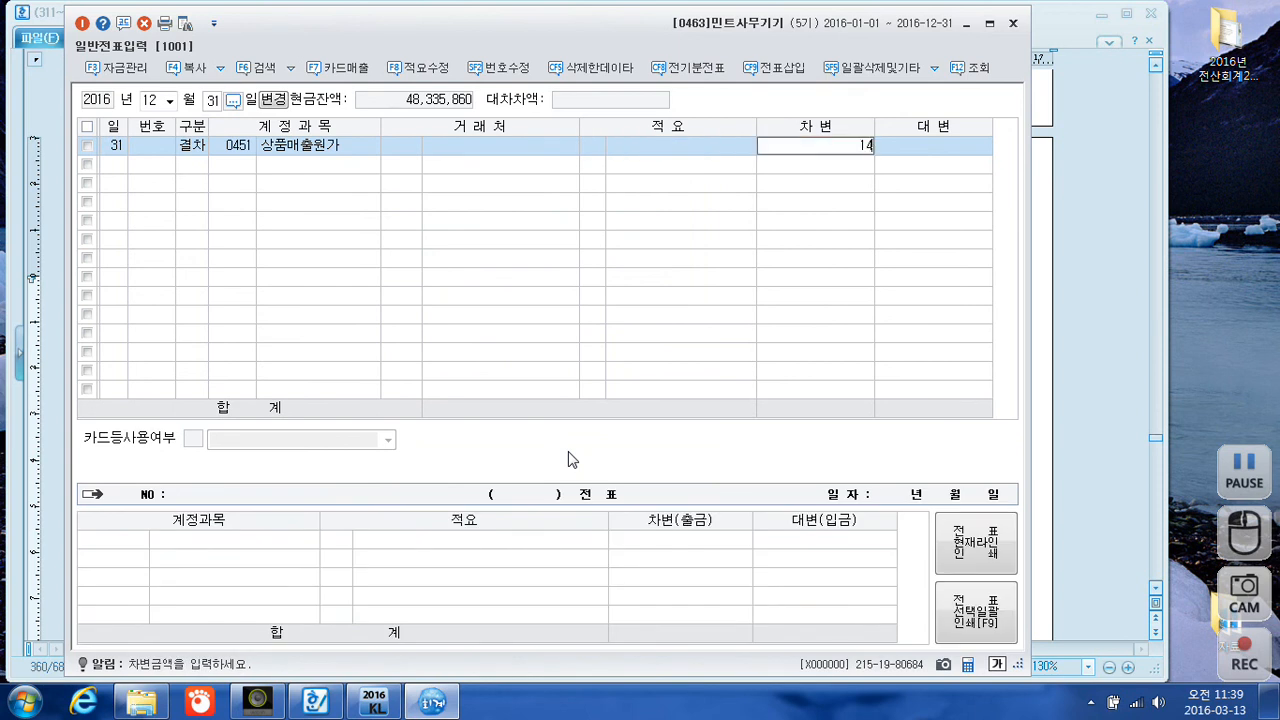
{"action": "type", "text": "5,880,000"}
{"action": "key", "text": "Return"}
- Add the matching 결대 line for 0146 상품 with a credit of 145,880,000, leaving 거래처 and 적요 blank
{"action": "type", "text": "6"}
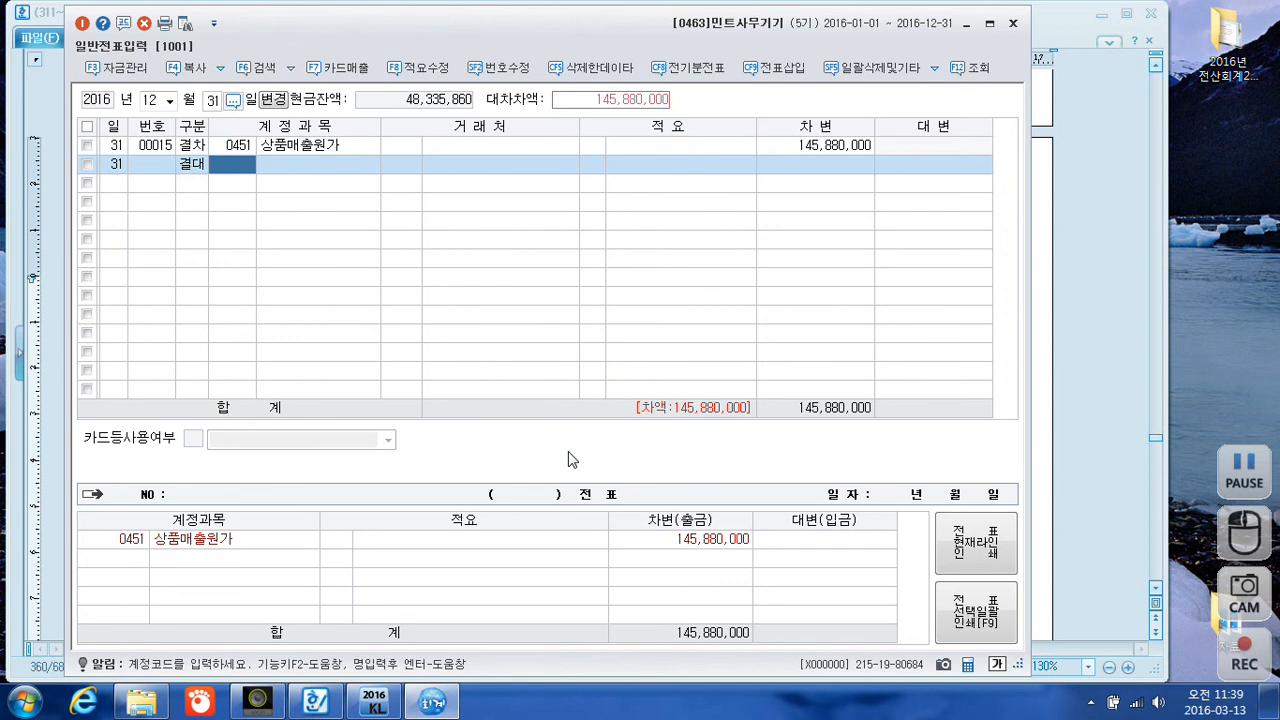
{"action": "type", "text": "ㅅㅏㅇㅍㅜㅁ"}
{"action": "key", "text": "Return"}
{"action": "key", "text": "Return"}
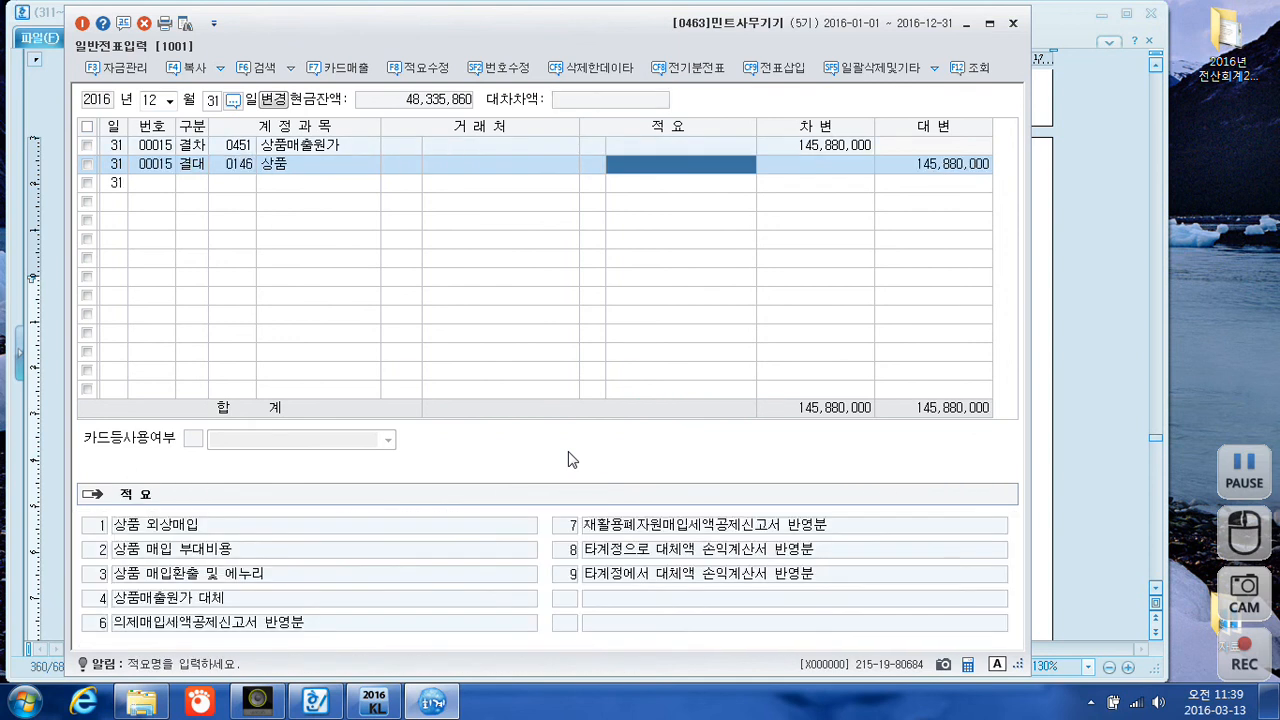
{"action": "key", "text": "Return"}
{"action": "key", "text": "Return"}
{"action": "key", "text": "Return"}
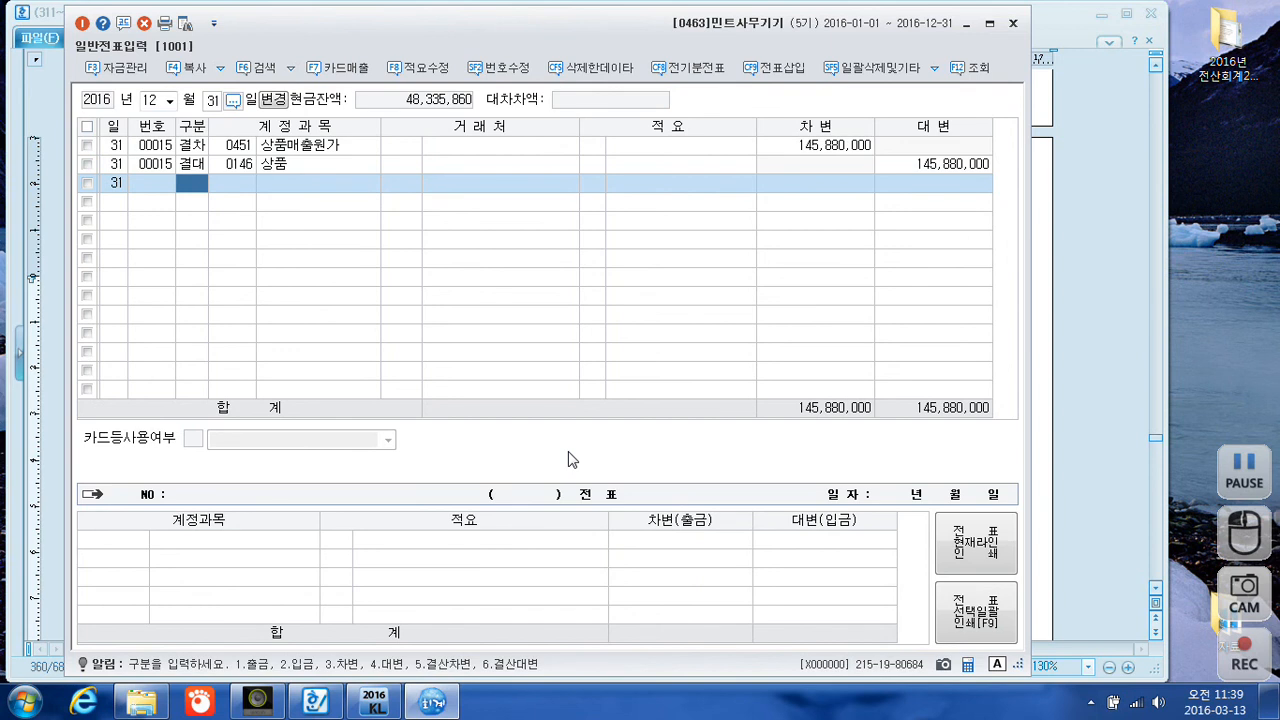
- Enter a December 31 대변 line for 0109 대손충당금 (외상매출금) of 175,700
{"action": "type", "text": "4"}
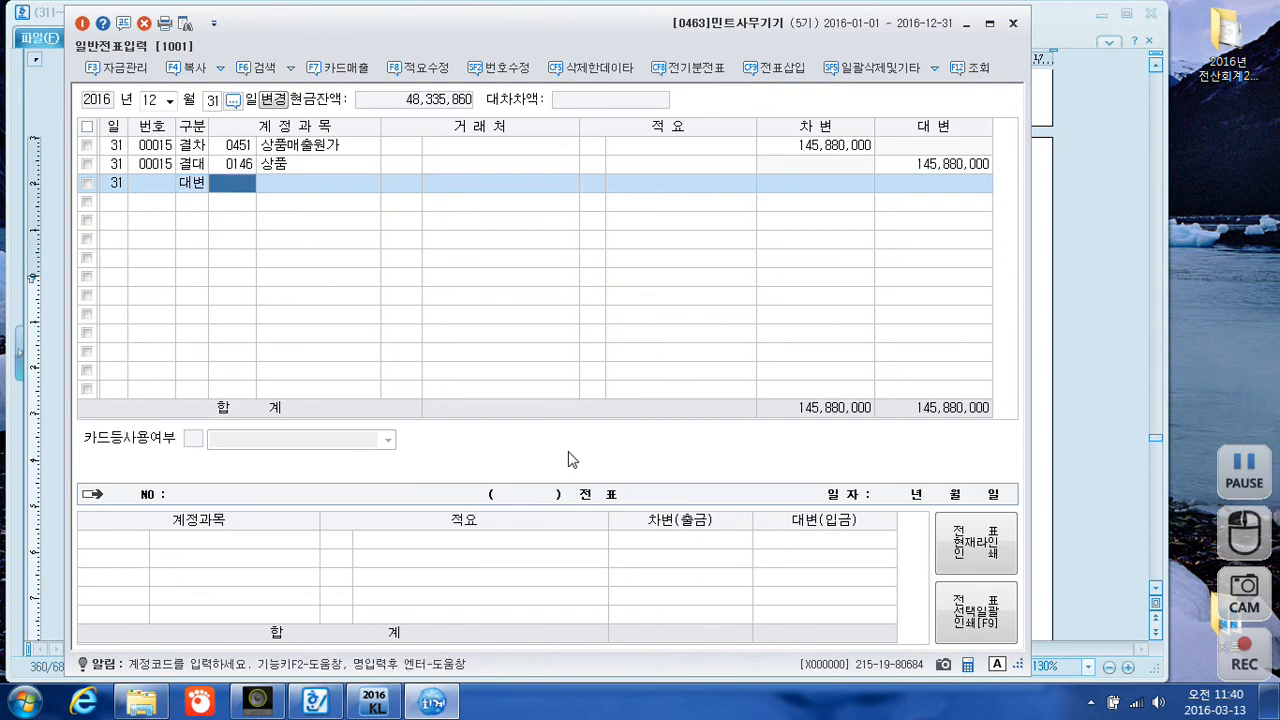
{"action": "type", "text": "대손"}
{"action": "key", "text": "Return"}
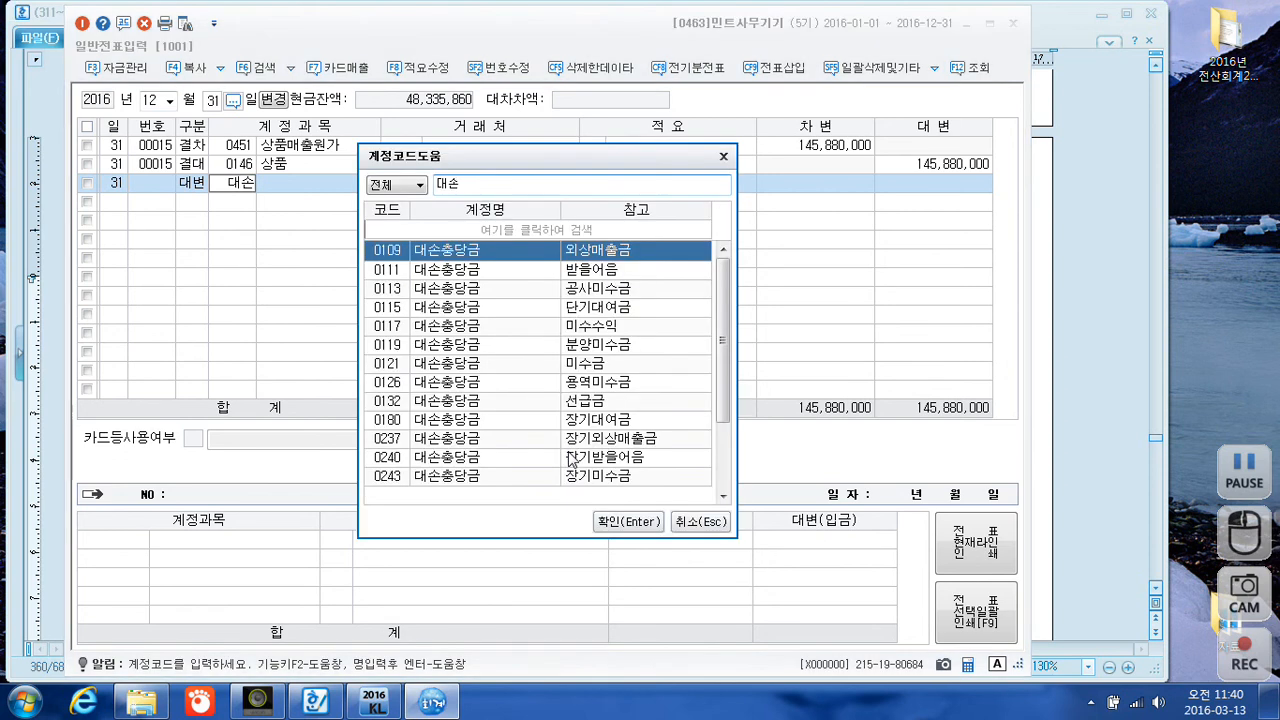
{"action": "key", "text": "Return"}
{"action": "key", "text": "Return"}
{"action": "key", "text": "Return"}
{"action": "key", "text": "Return"}
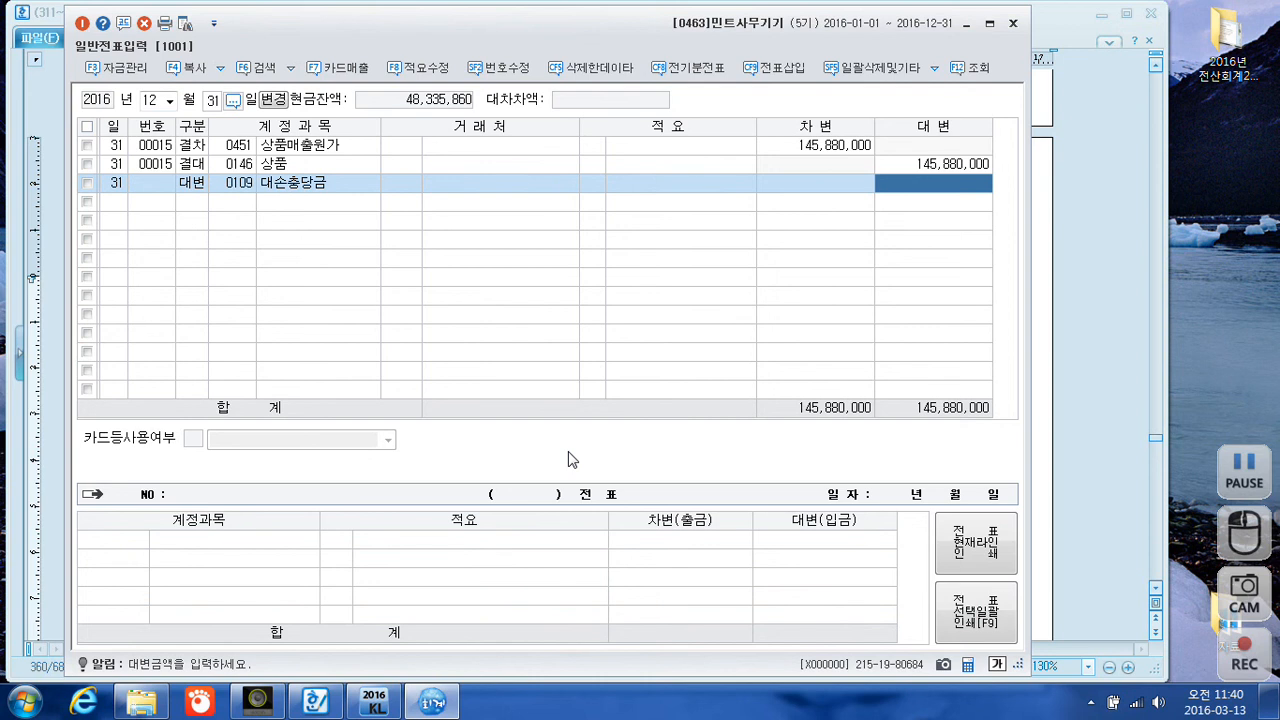
{"action": "type", "text": "175,700"}
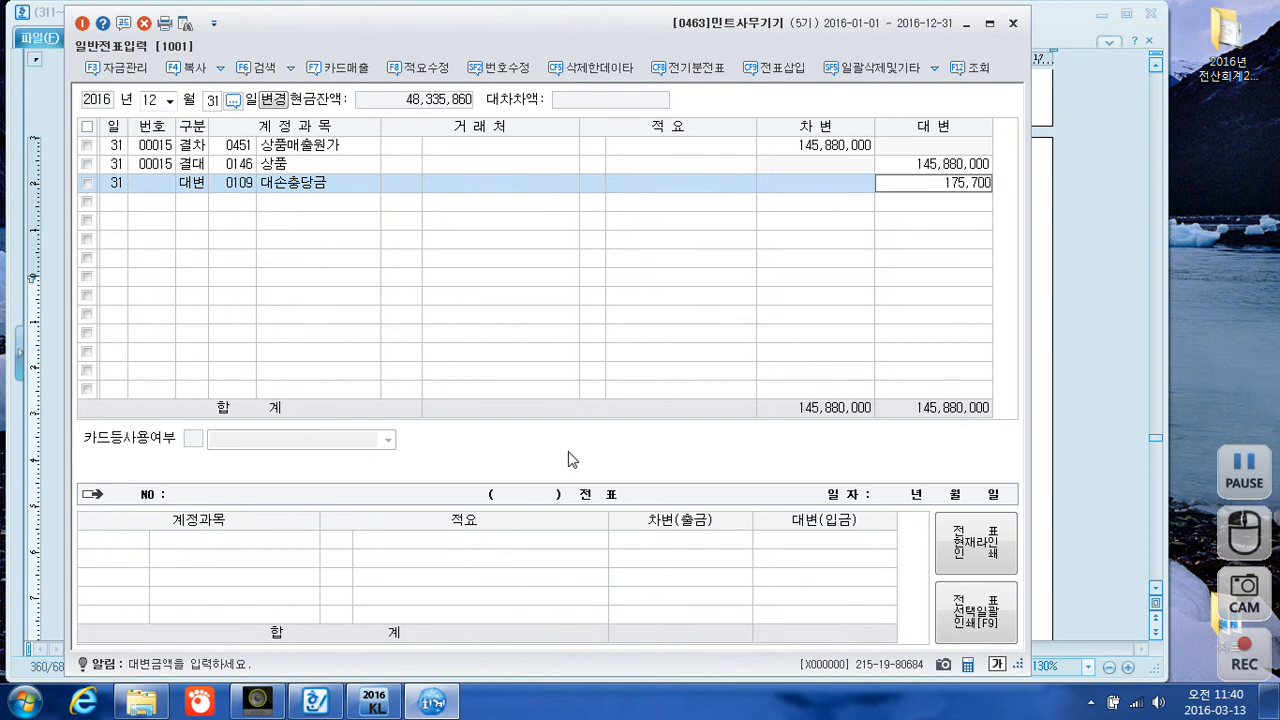
{"action": "key", "text": "Return"}
- Add a 대변 line for 0111 대손충당금, the allowance for 받을어음, with an amount of 805,000
{"action": "type", "text": "4"}
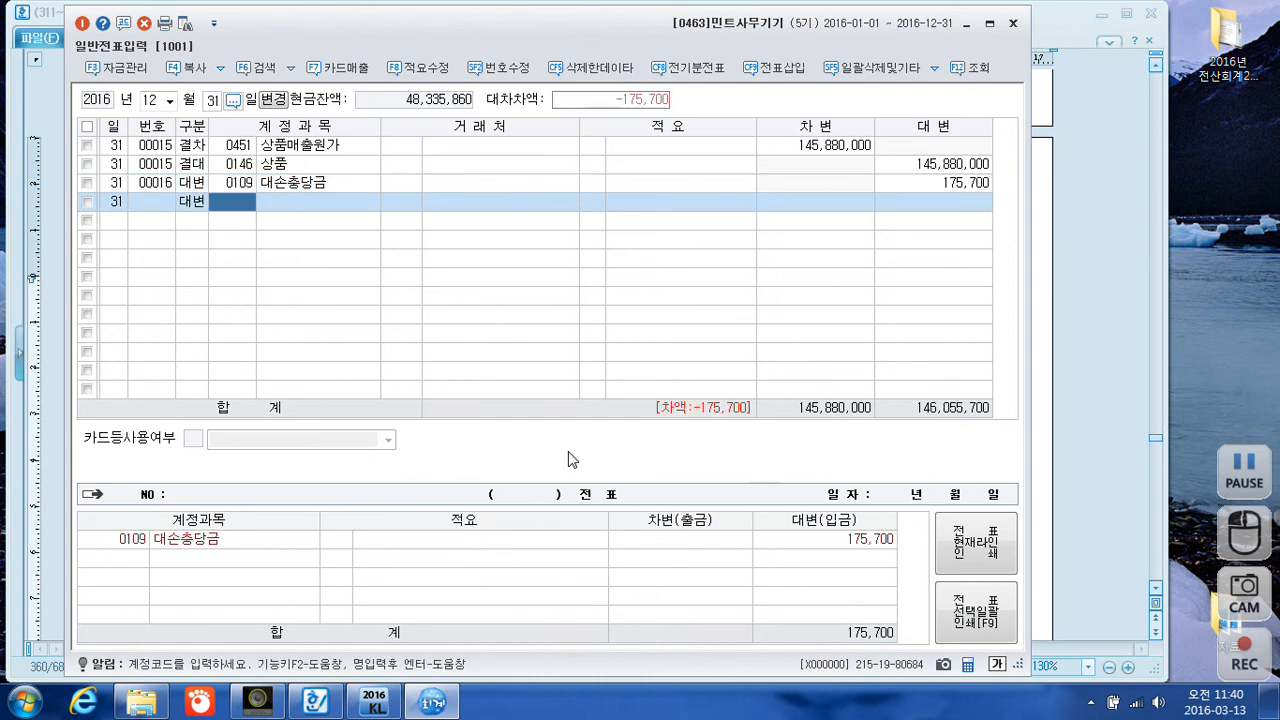
{"action": "type", "text": "110"}
{"action": "key", "text": "Return"}
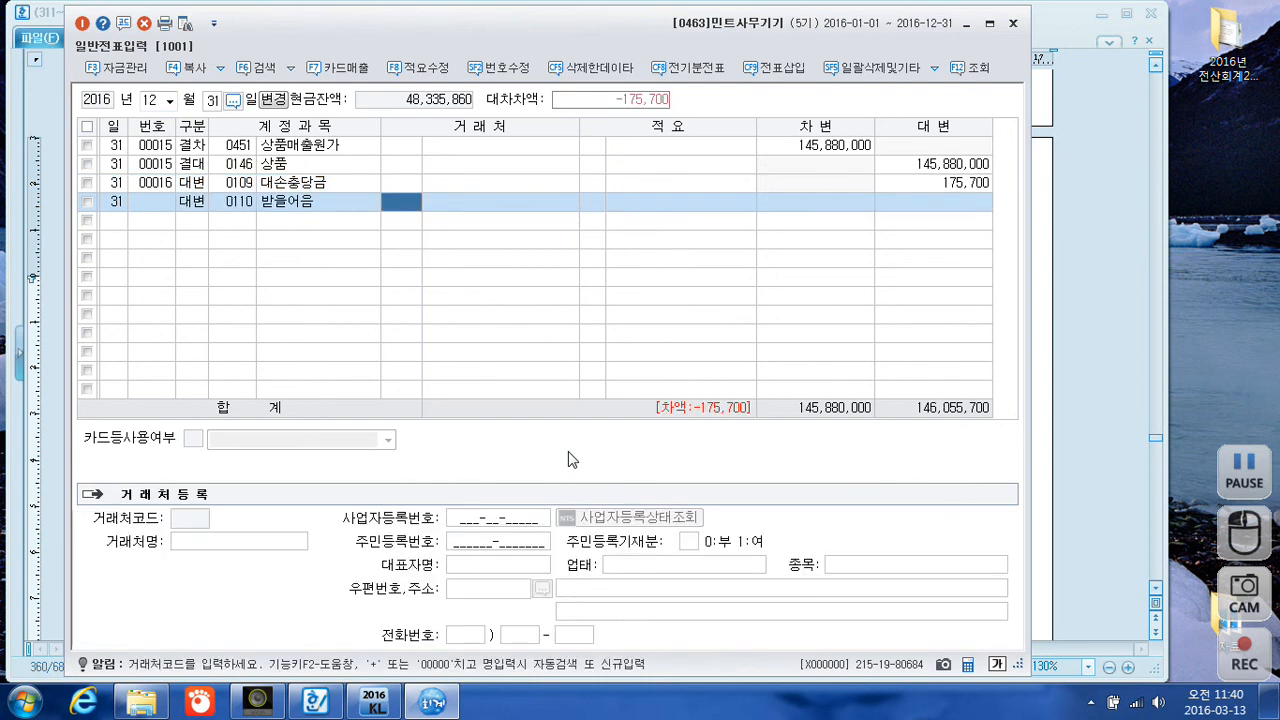
{"action": "key", "text": "Left"}
{"action": "type", "text": "111"}
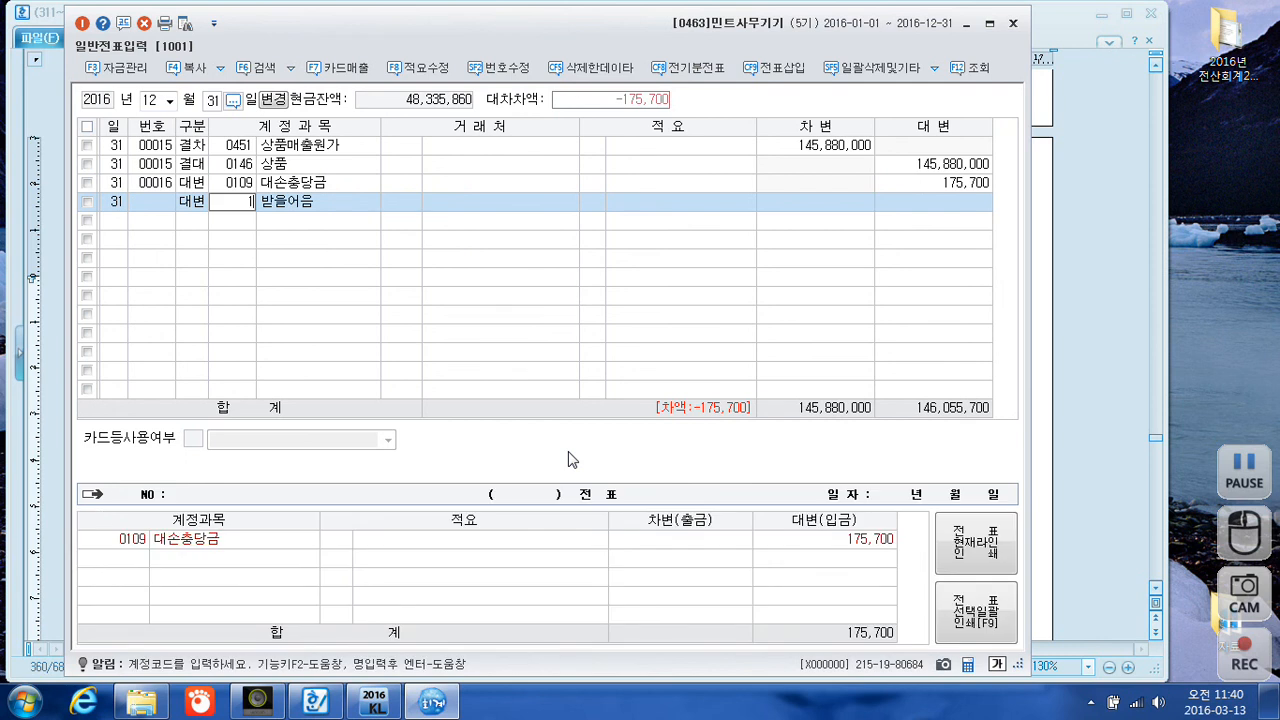
{"action": "key", "text": "Return"}
{"action": "key", "text": "Return"}
{"action": "key", "text": "Return"}
{"action": "key", "text": "Return"}
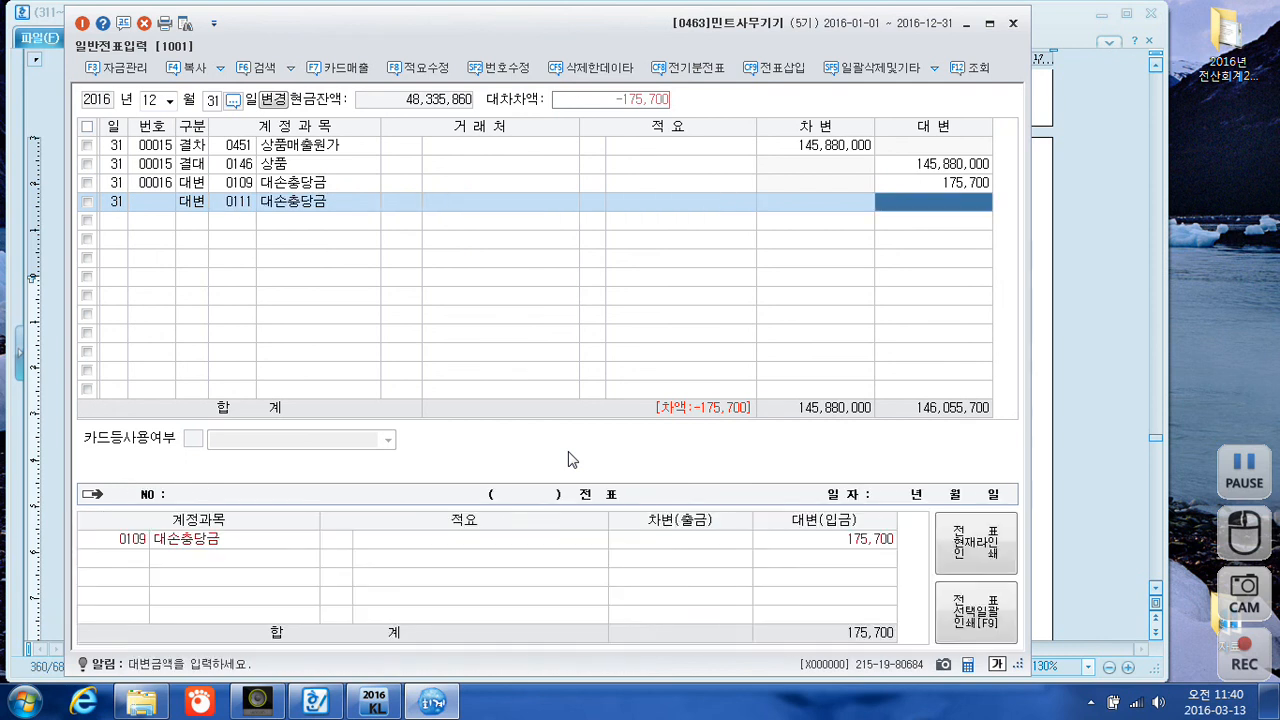
{"action": "type", "text": "605000"}
{"action": "key", "text": "Return"}
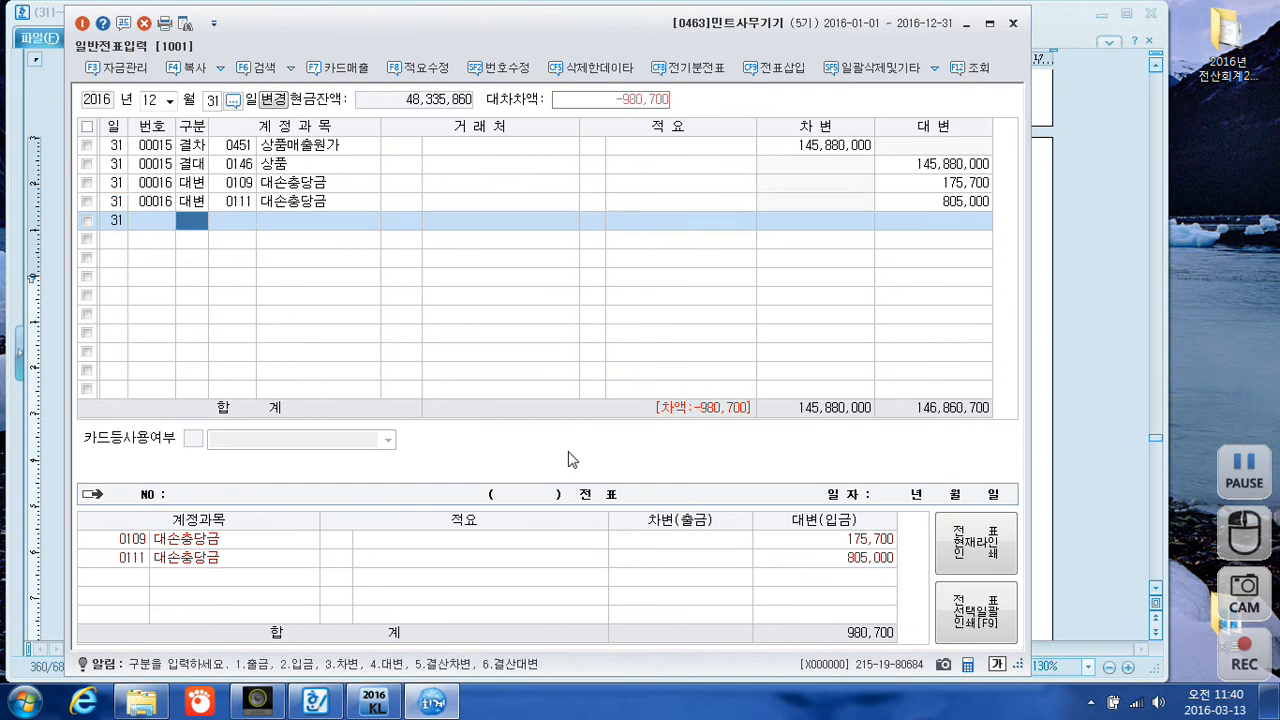
- Complete the bad-debt voucher with a 차변 line for 0835 대손상각비 (판매관리비) of 980,700
{"action": "type", "text": "3"}
{"action": "key", "text": "Return"}
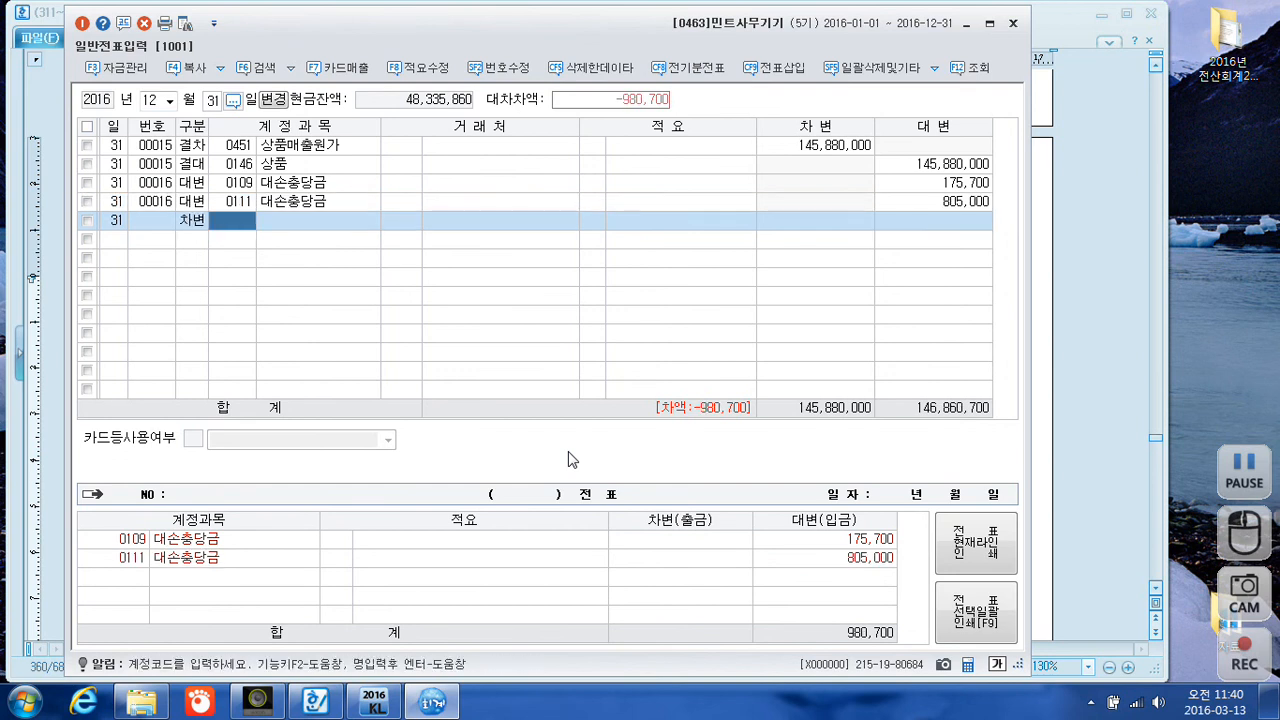
{"action": "type", "text": "대손ㅅ"}
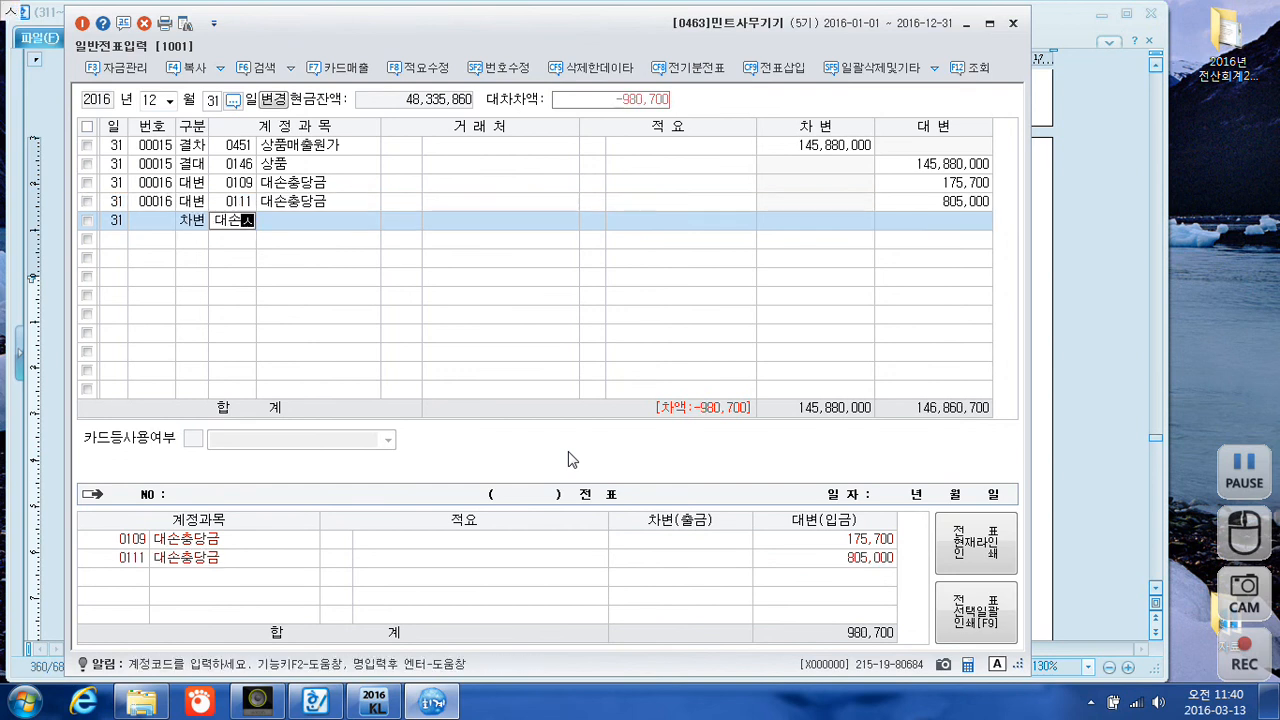
{"action": "key", "text": "Return"}
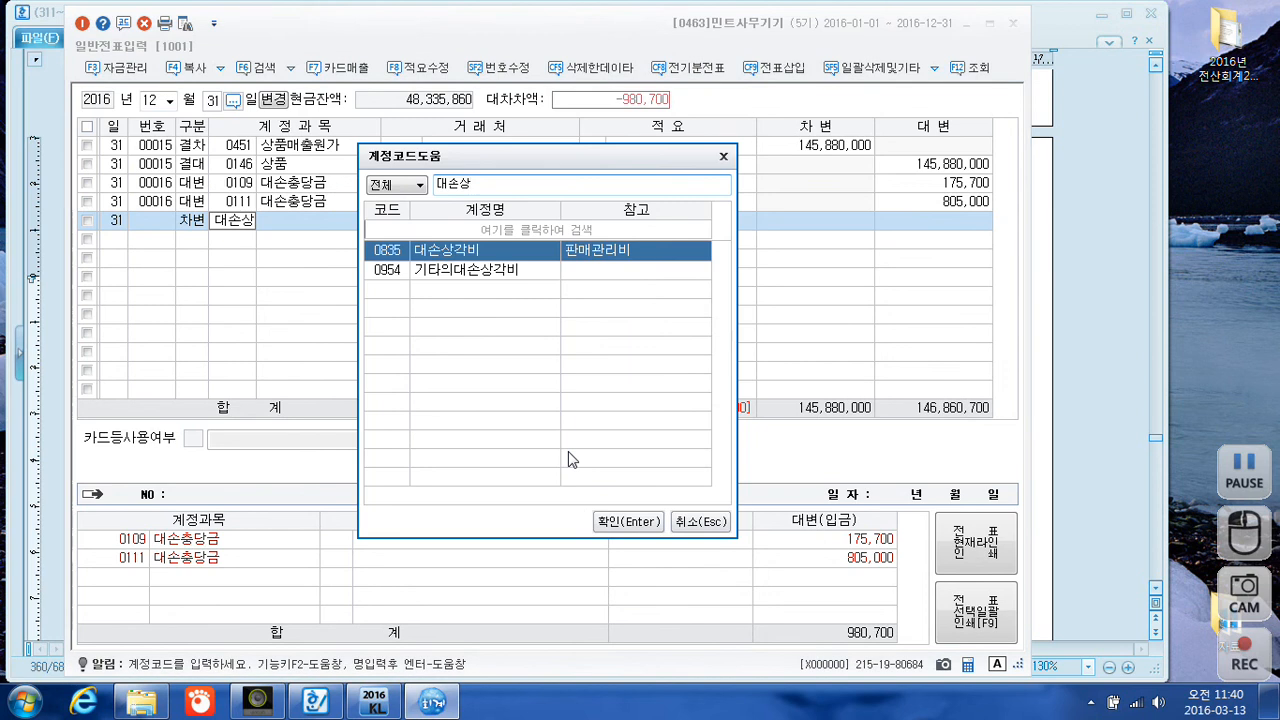
{"action": "key", "text": "Return"}
{"action": "key", "text": "Return"}
{"action": "key", "text": "Return"}
{"action": "key", "text": "Return"}
{"action": "key", "text": "Return"}
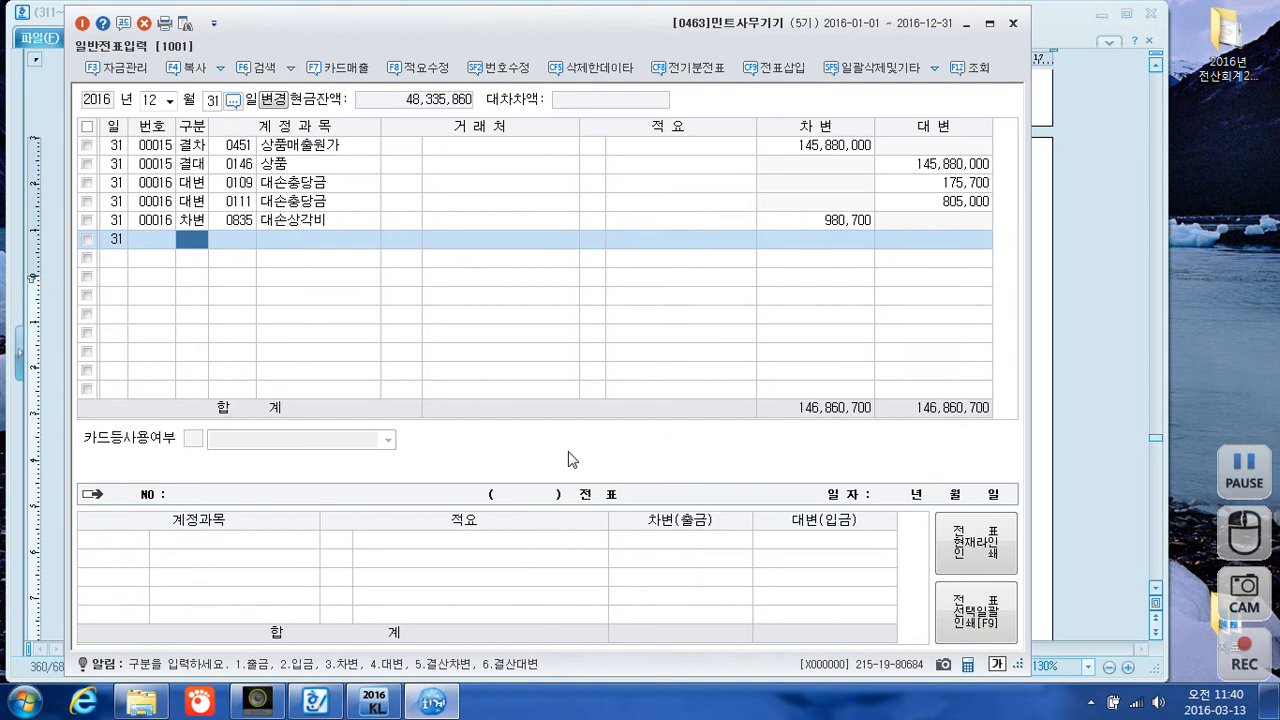
- Enter a 대변 line for 0209 감가상각누계액, the accumulated depreciation of 차량운반구, of 500,000
{"action": "type", "text": "4"}
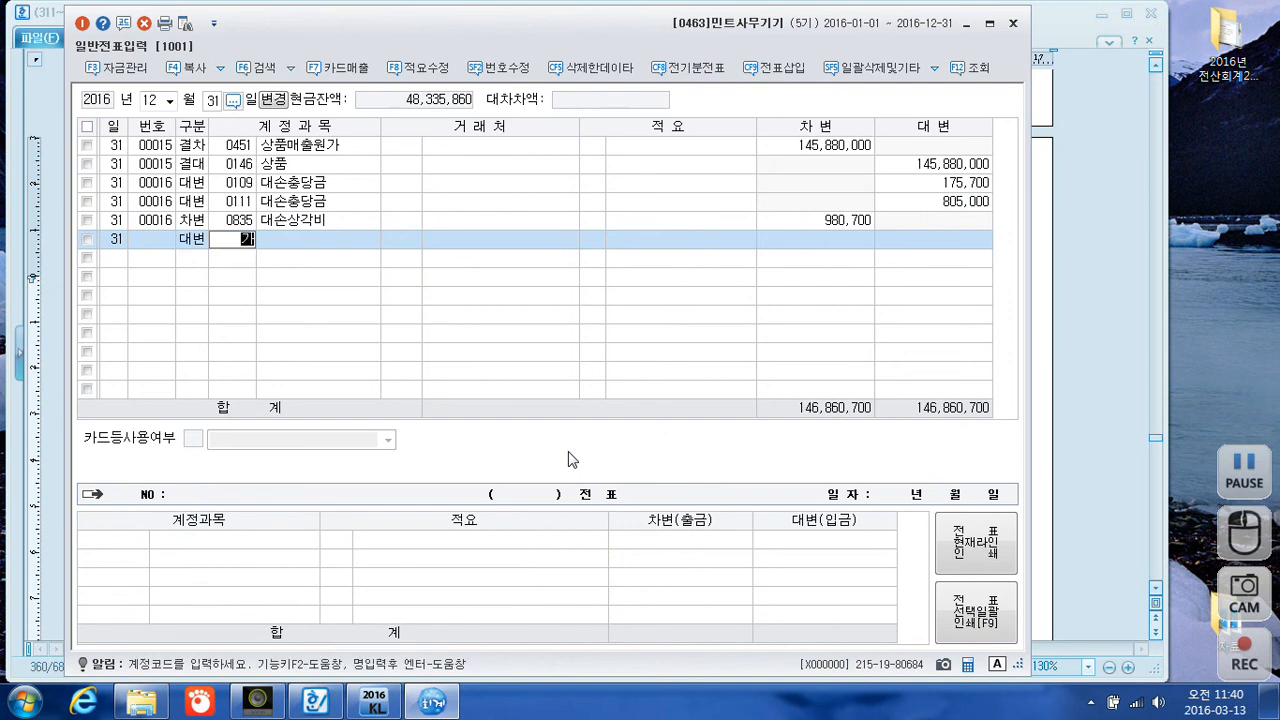
{"action": "type", "text": "김ㄱ"}
{"action": "key", "text": "Return"}
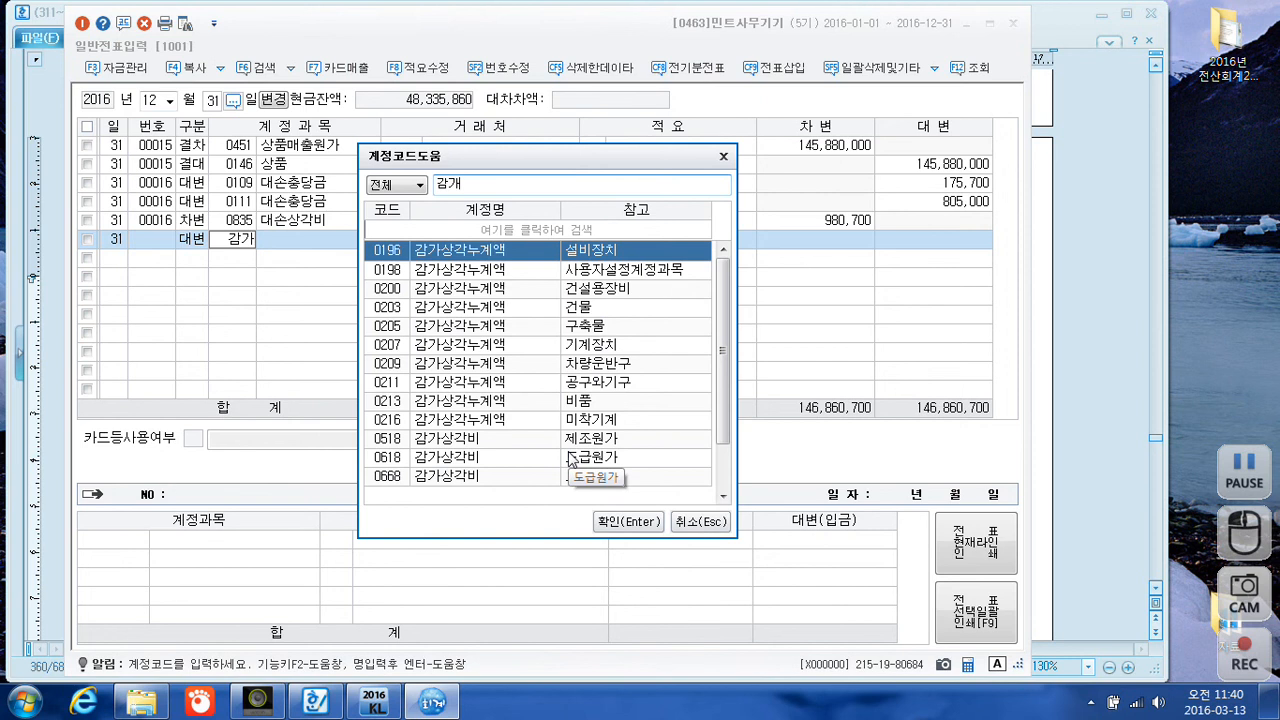
{"action": "key", "text": "Down"}
{"action": "key", "text": "Down"}
{"action": "key", "text": "Down"}
{"action": "key", "text": "Down"}
{"action": "key", "text": "Down"}
{"action": "key", "text": "Down"}
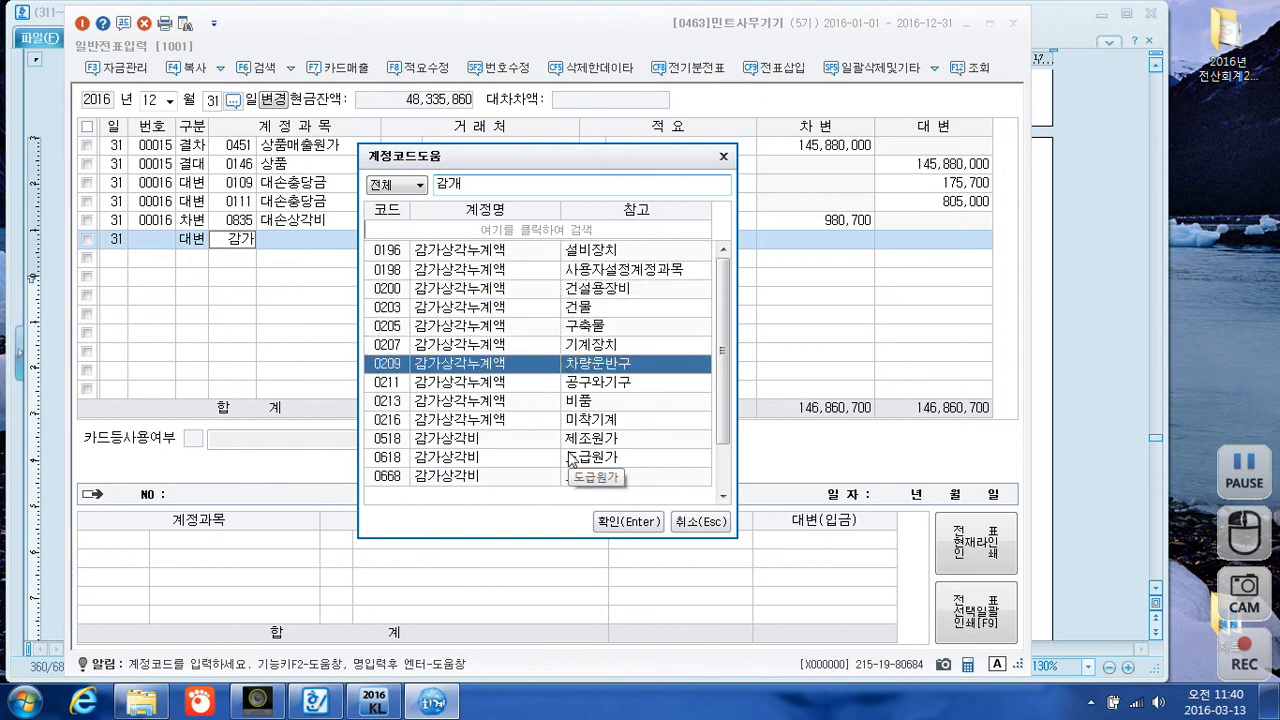
{"action": "key", "text": "Return"}
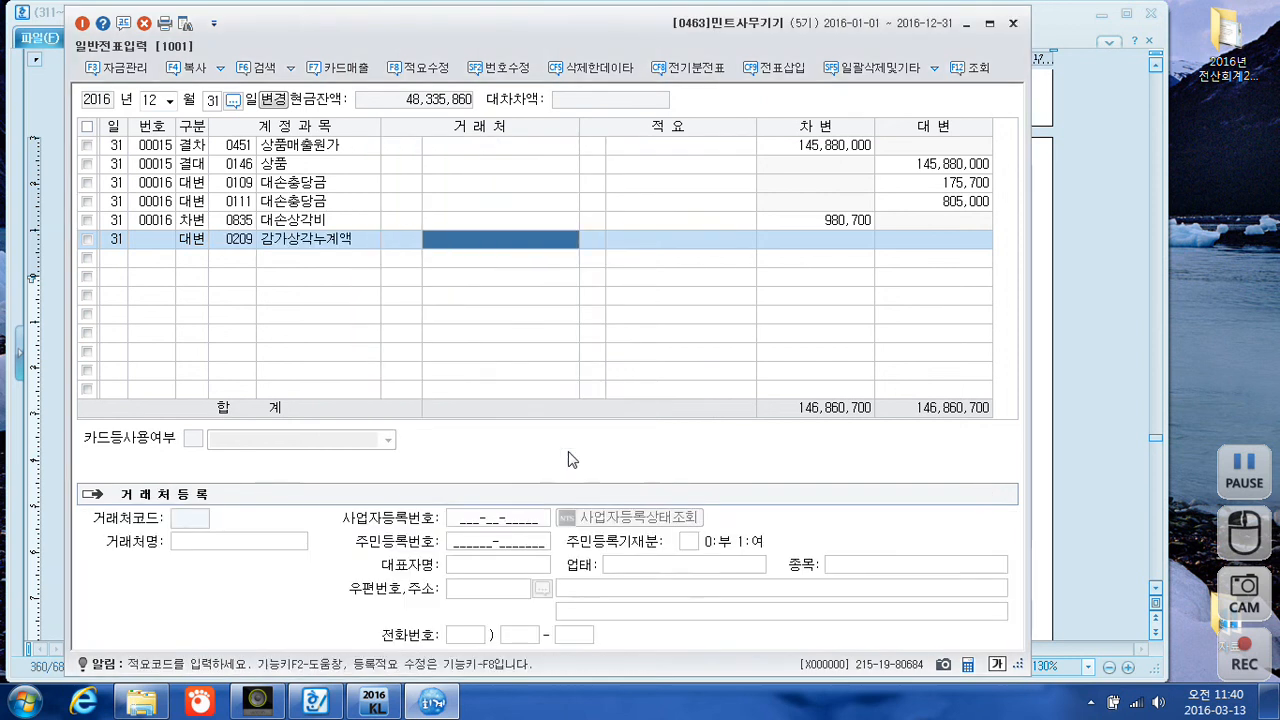
{"action": "key", "text": "Return"}
{"action": "key", "text": "Return"}
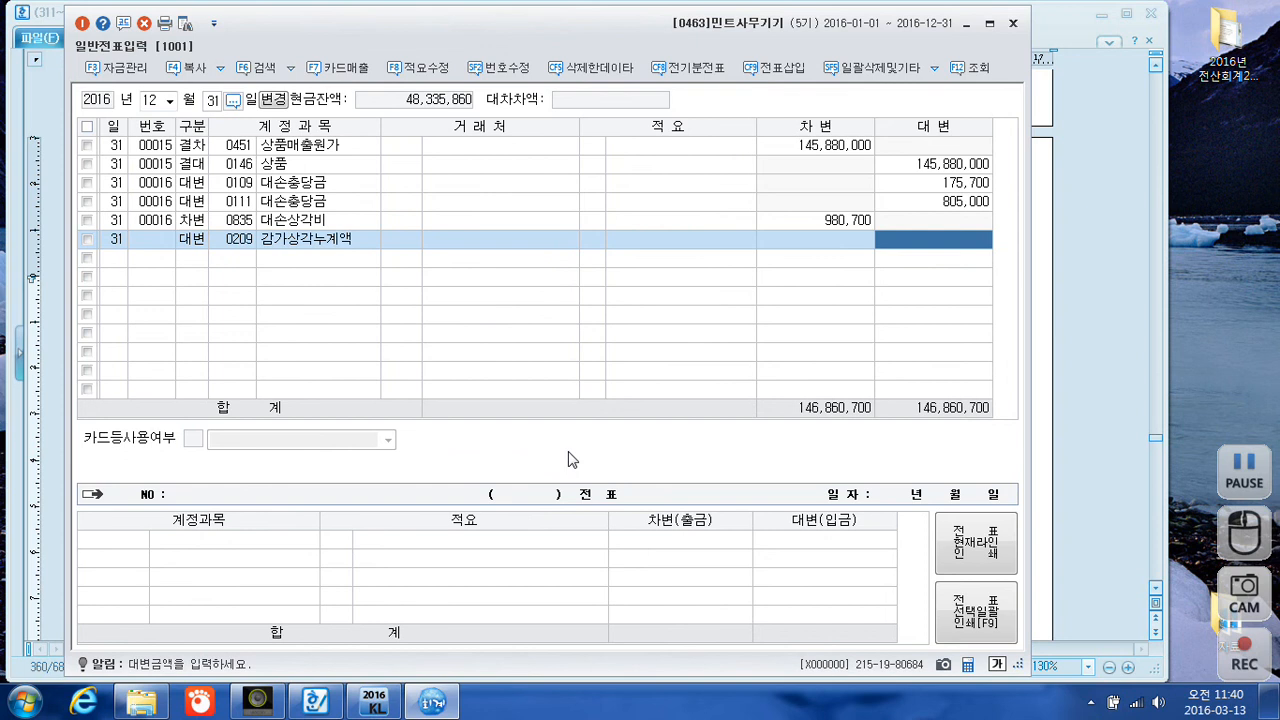
{"action": "type", "text": "5000000"}
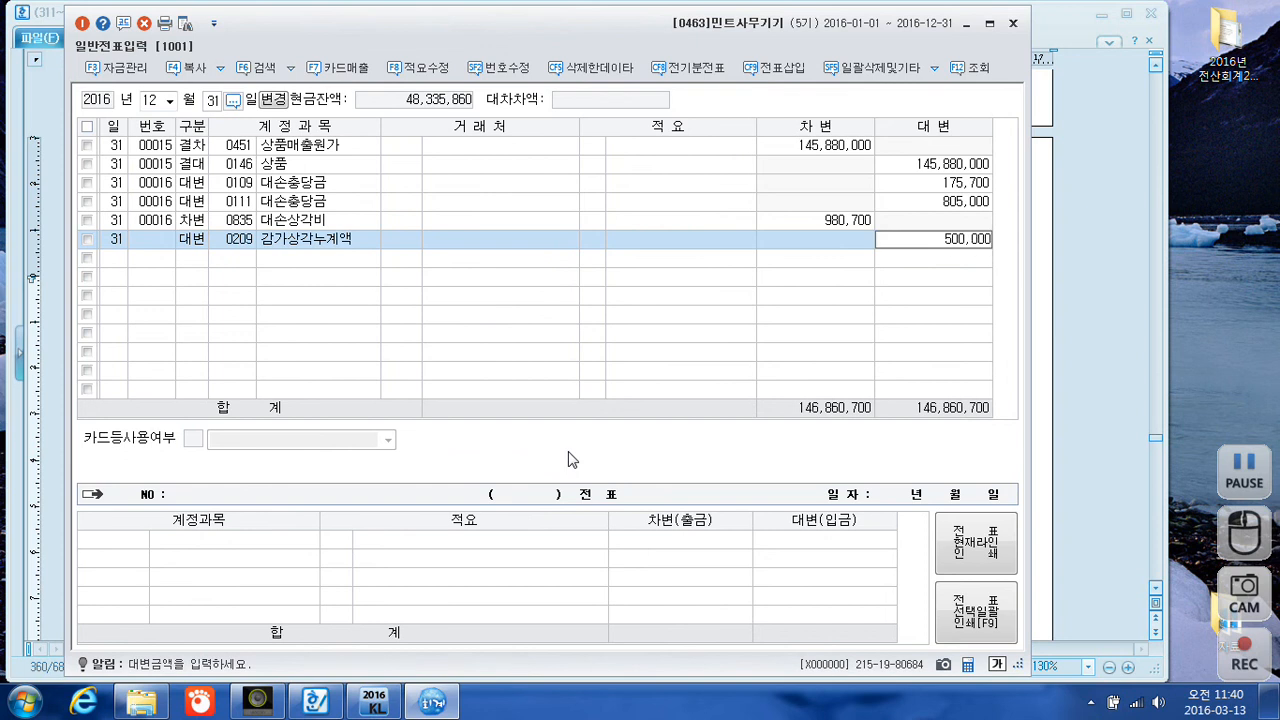
{"action": "key", "text": "Return"}
- Add a 대변 line for 0213 감가상각누계액, the accumulated depreciation of 비품, of 300,000
{"action": "type", "text": "4"}
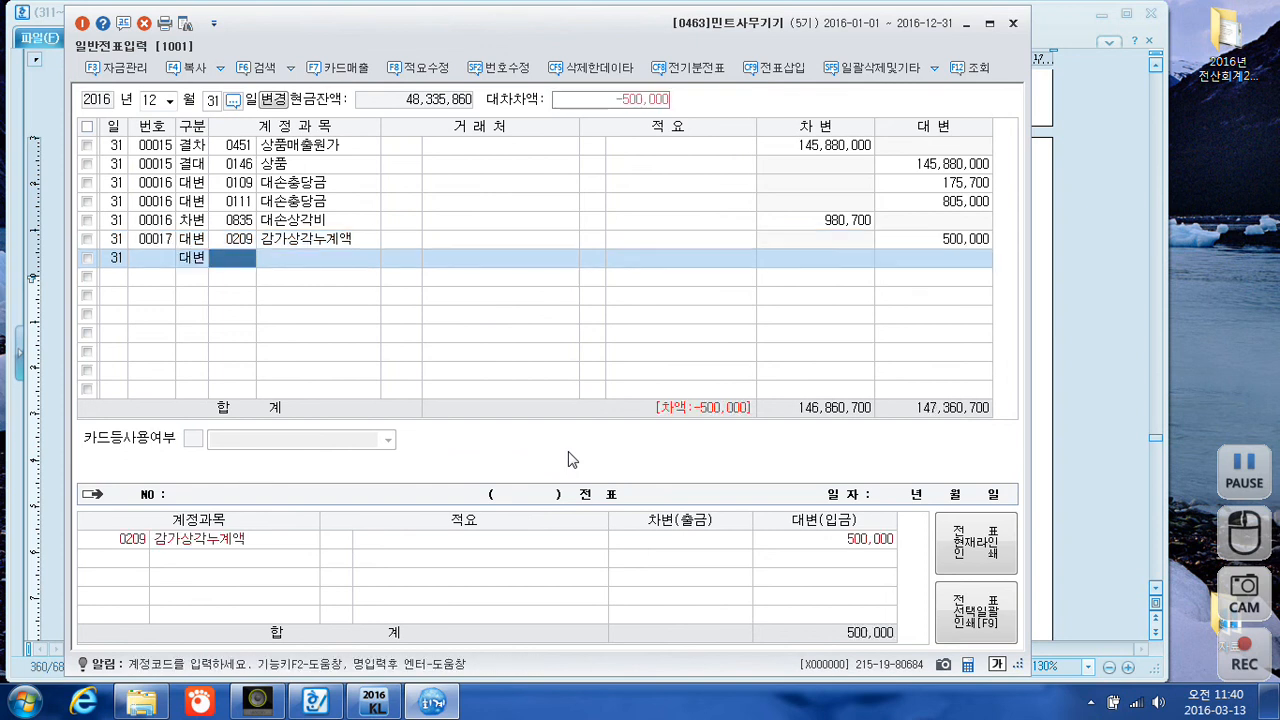
{"action": "type", "text": "감가"}
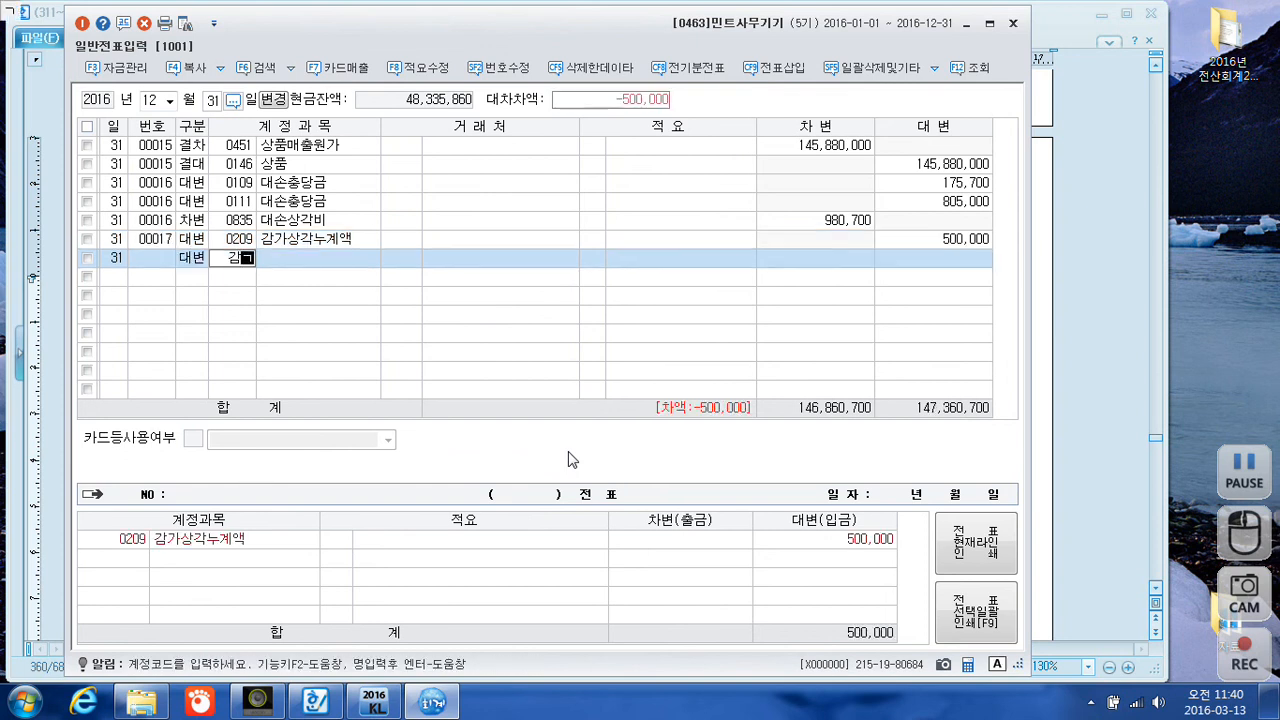
{"action": "key", "text": "Return"}
{"action": "key", "text": "Down"}
{"action": "key", "text": "Down"}
{"action": "key", "text": "Down"}
{"action": "key", "text": "Down"}
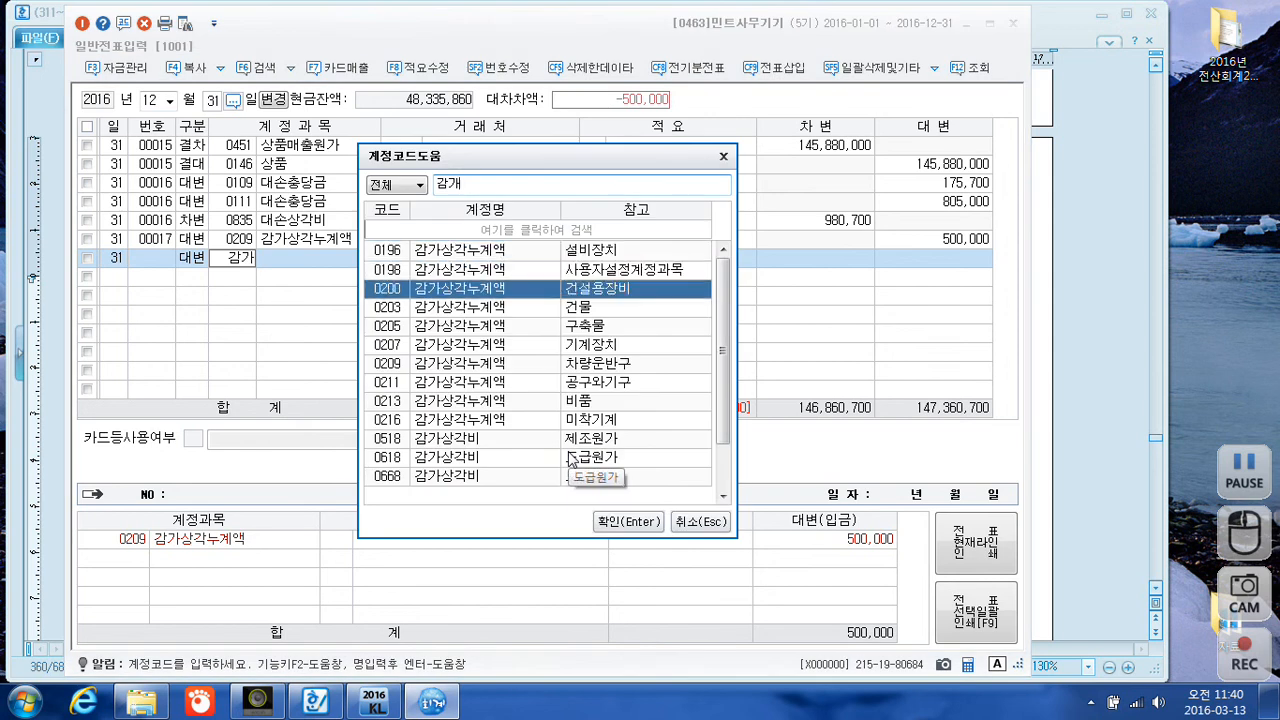
{"action": "key", "text": "Down"}
{"action": "key", "text": "Down"}
{"action": "key", "text": "Down"}
{"action": "key", "text": "Down"}
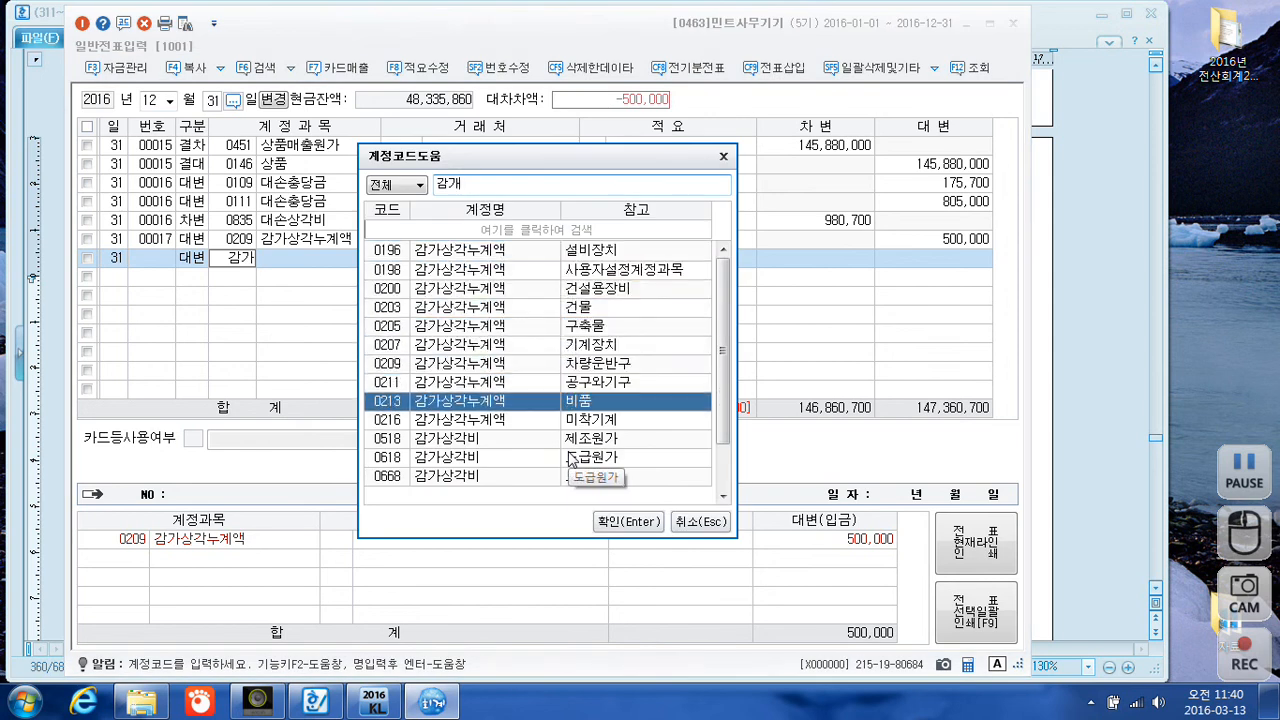
{"action": "key", "text": "Return"}
{"action": "key", "text": "Return"}
{"action": "key", "text": "Return"}
{"action": "key", "text": "Return"}
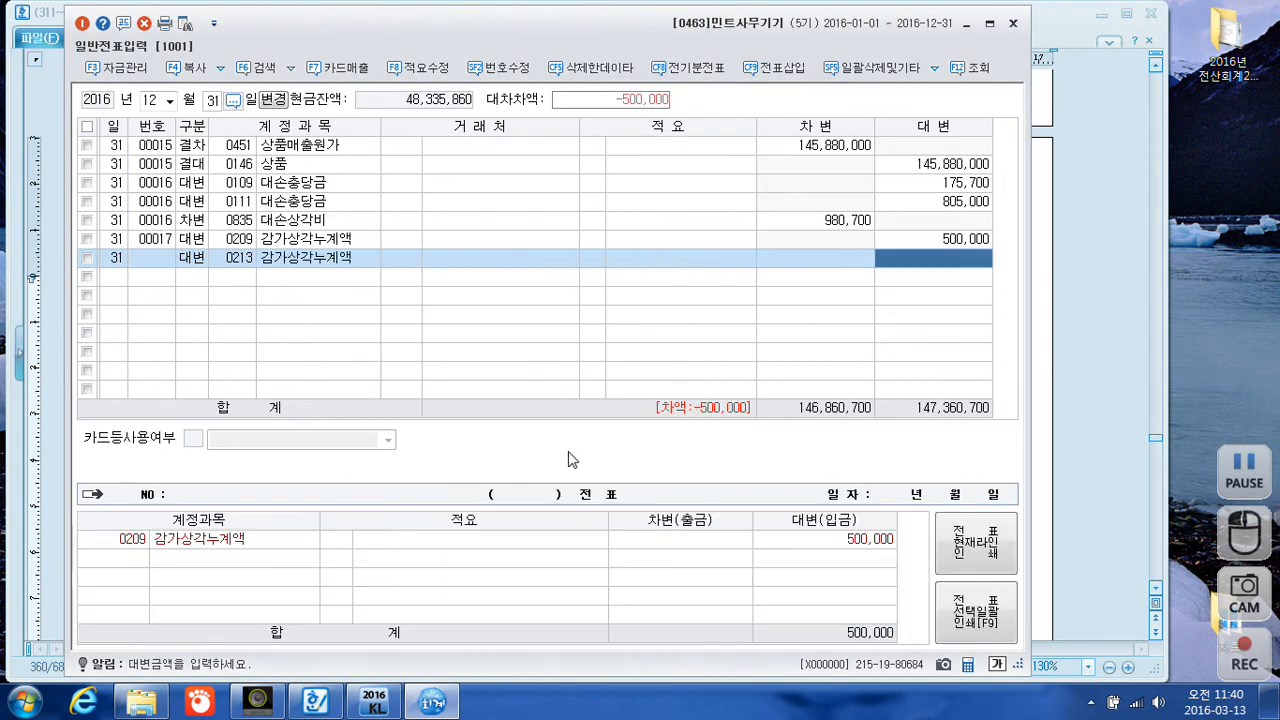
{"action": "type", "text": "3000000"}
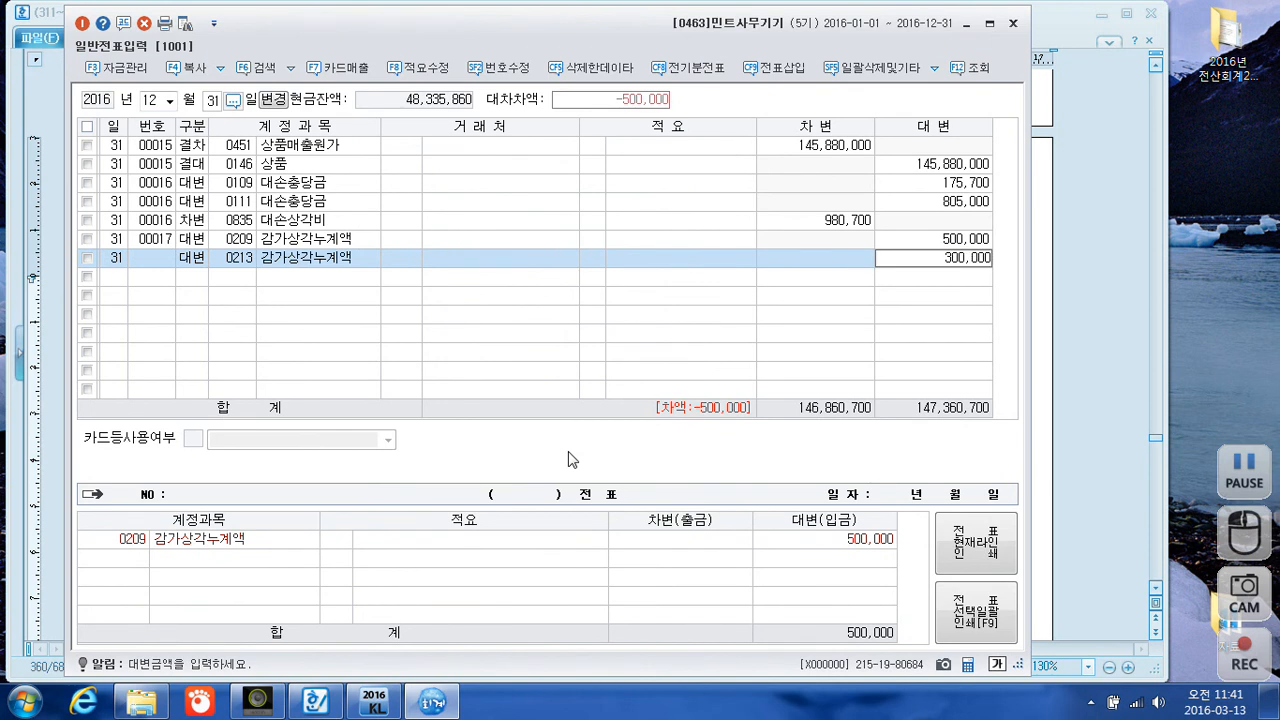
{"action": "key", "text": "Return"}
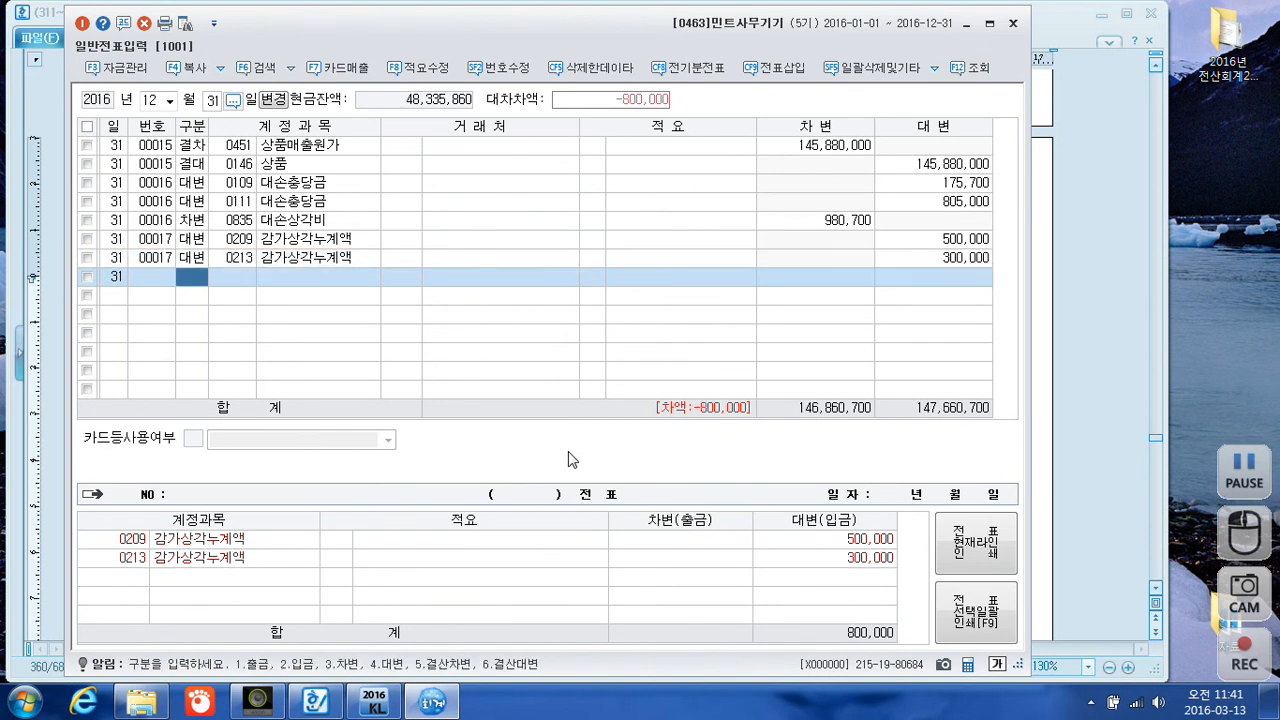
- Complete the depreciation voucher with a 차변 line for 0818 감가상각비 (판매관리비) of 800,000
{"action": "type", "text": "3"}
{"action": "type", "text": "감ㄱ"}
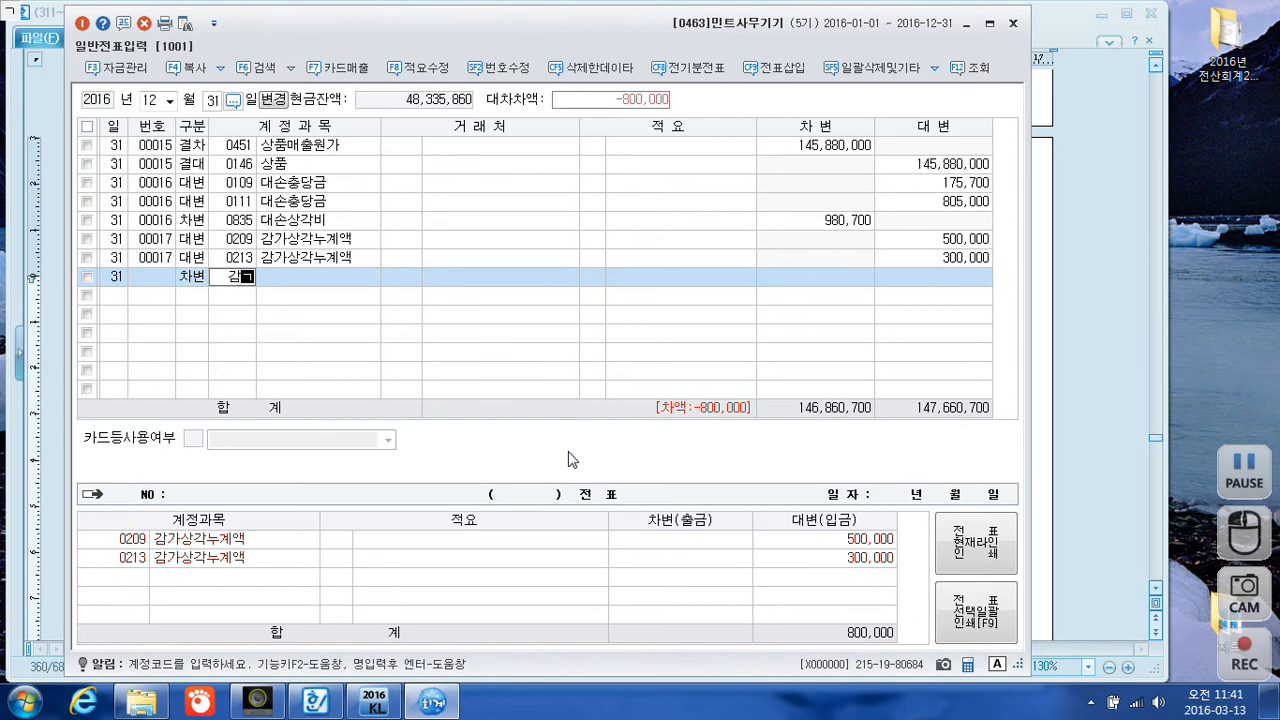
{"action": "type", "text": "ㅏ상"}
{"action": "key", "text": "Return"}
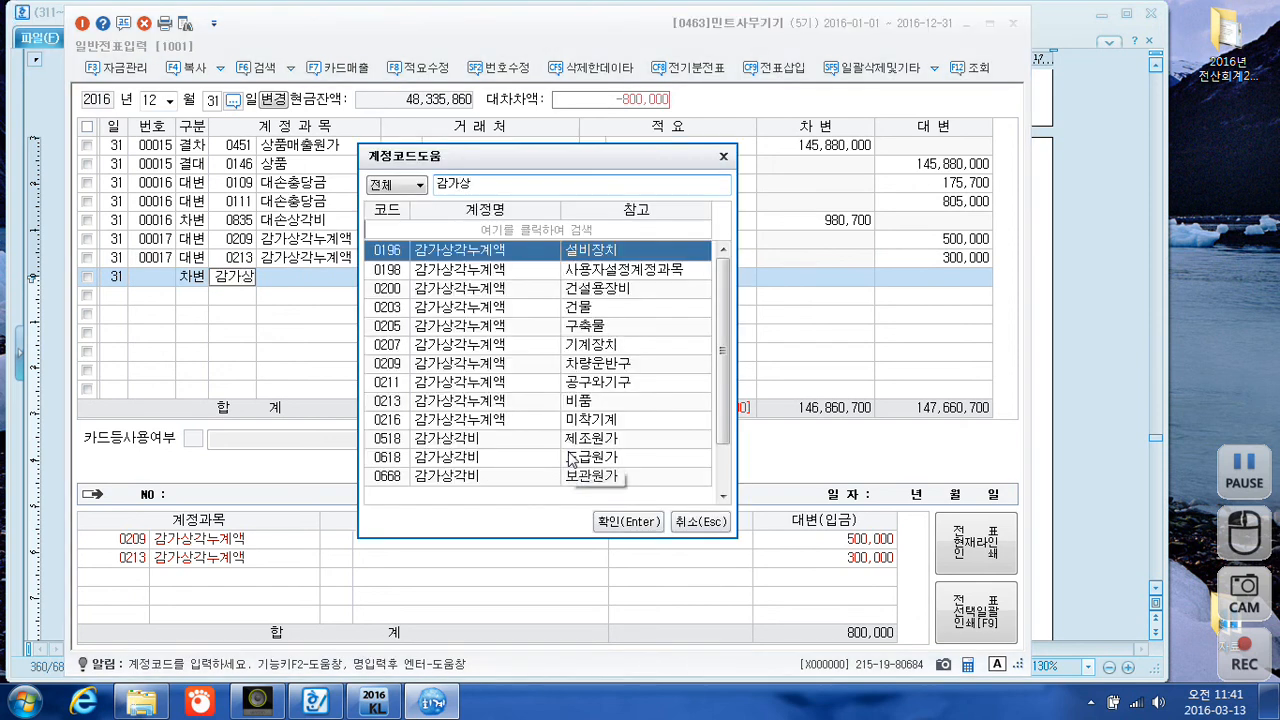
{"action": "key", "text": "Down"}
{"action": "key", "text": "Down"}
{"action": "key", "text": "Down"}
{"action": "key", "text": "Down"}
{"action": "key", "text": "Down"}
{"action": "key", "text": "Down"}
{"action": "key", "text": "Down"}
{"action": "key", "text": "Down"}
{"action": "key", "text": "Down"}
{"action": "key", "text": "Down"}
{"action": "key", "text": "Down"}
{"action": "key", "text": "Down"}
{"action": "key", "text": "Down"}
{"action": "key", "text": "Down"}
{"action": "key", "text": "Down"}
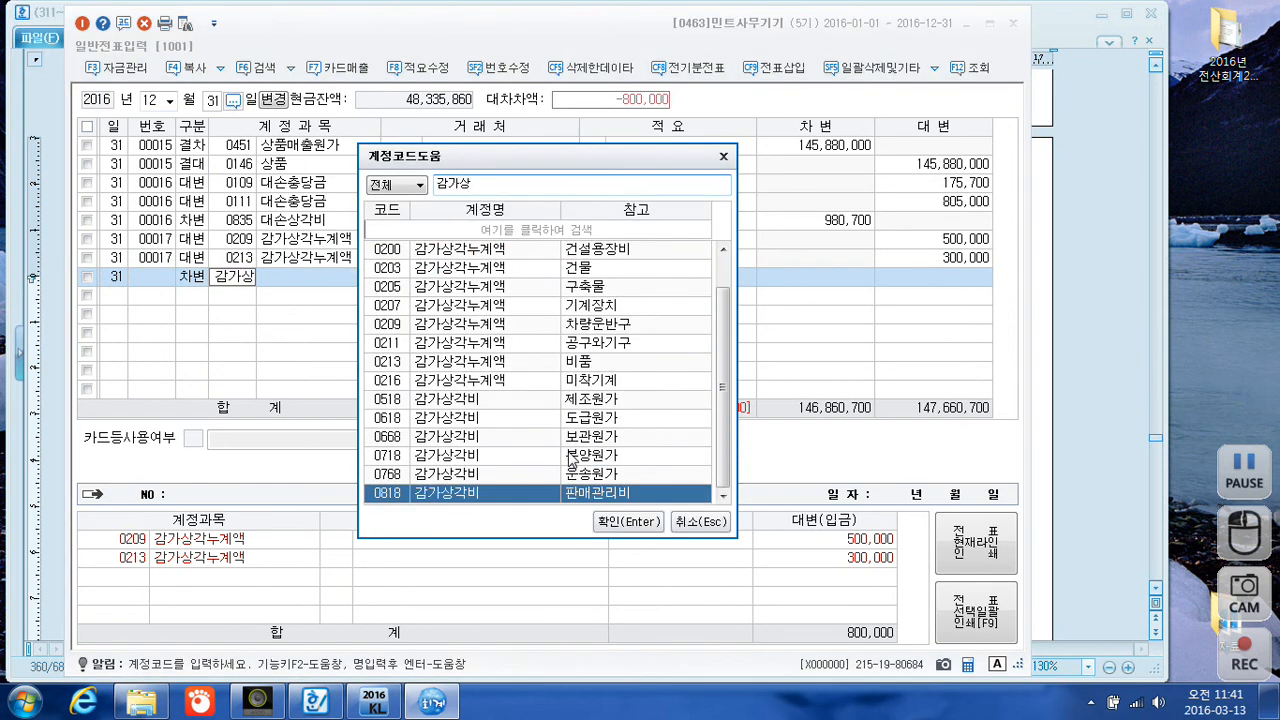
{"action": "key", "text": "Return"}
{"action": "key", "text": "Return"}
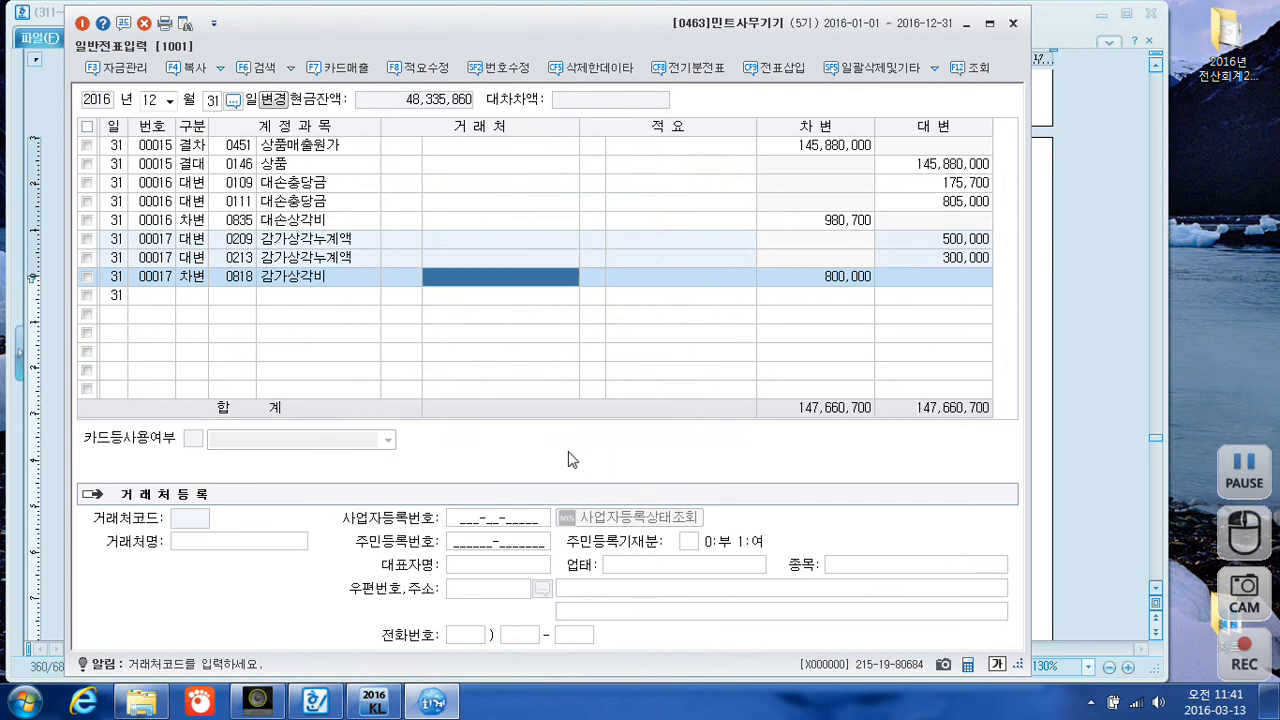
{"action": "key", "text": "Return"}
{"action": "key", "text": "Return"}
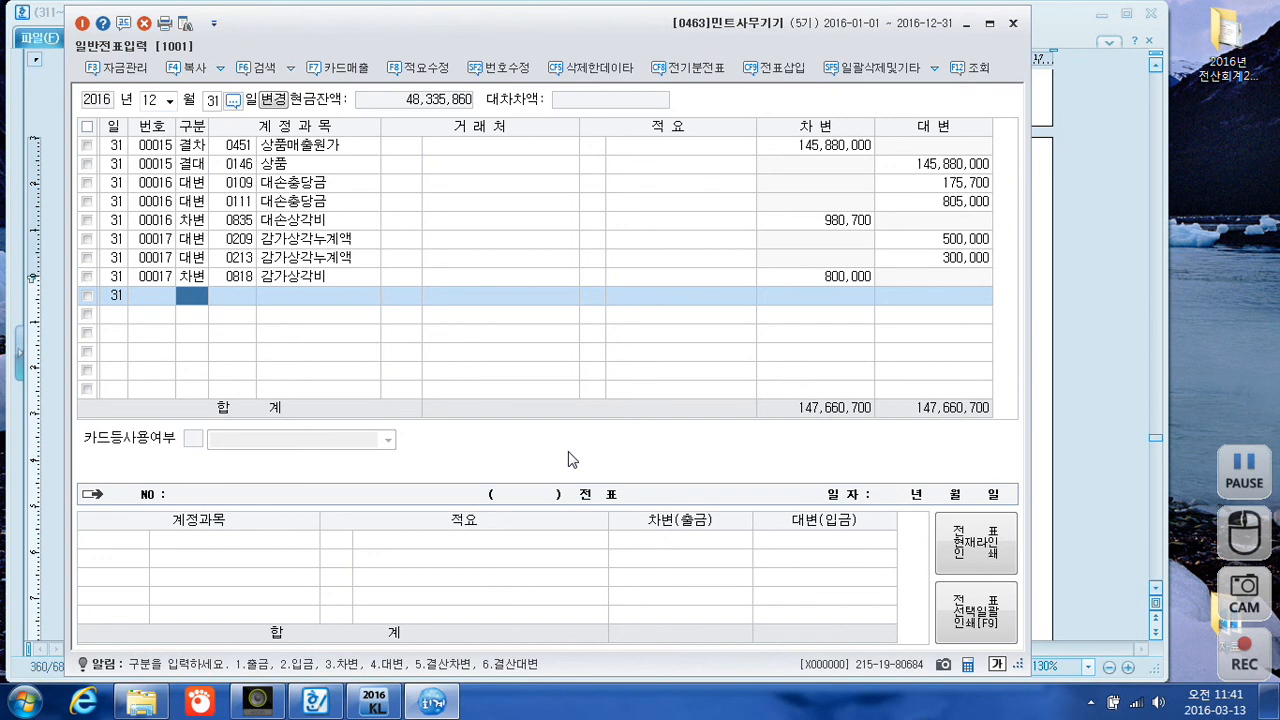
- Start the accrued-interest voucher with a 차변 line for 0951 이자비용 of 100,000
{"action": "type", "text": "3"}
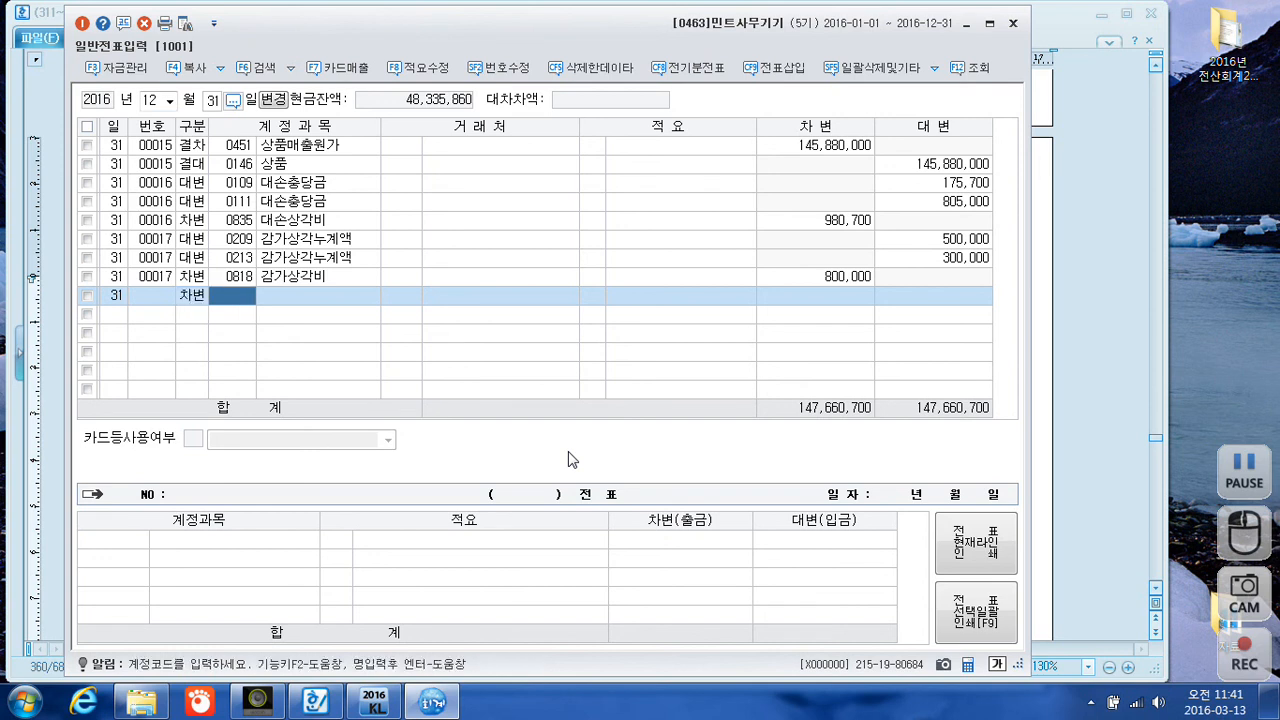
{"action": "type", "text": "이자"}
{"action": "key", "text": "Return"}
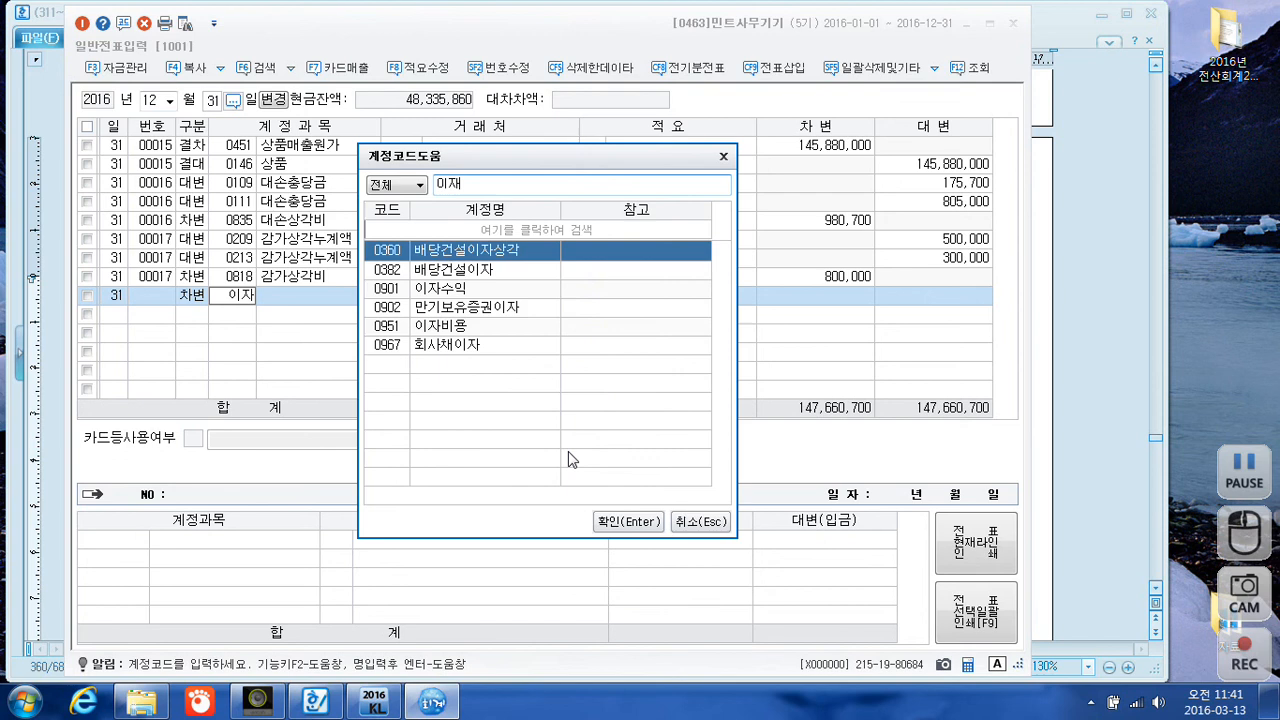
{"action": "key", "text": "Down"}
{"action": "key", "text": "Down"}
{"action": "key", "text": "Down"}
{"action": "key", "text": "Down"}
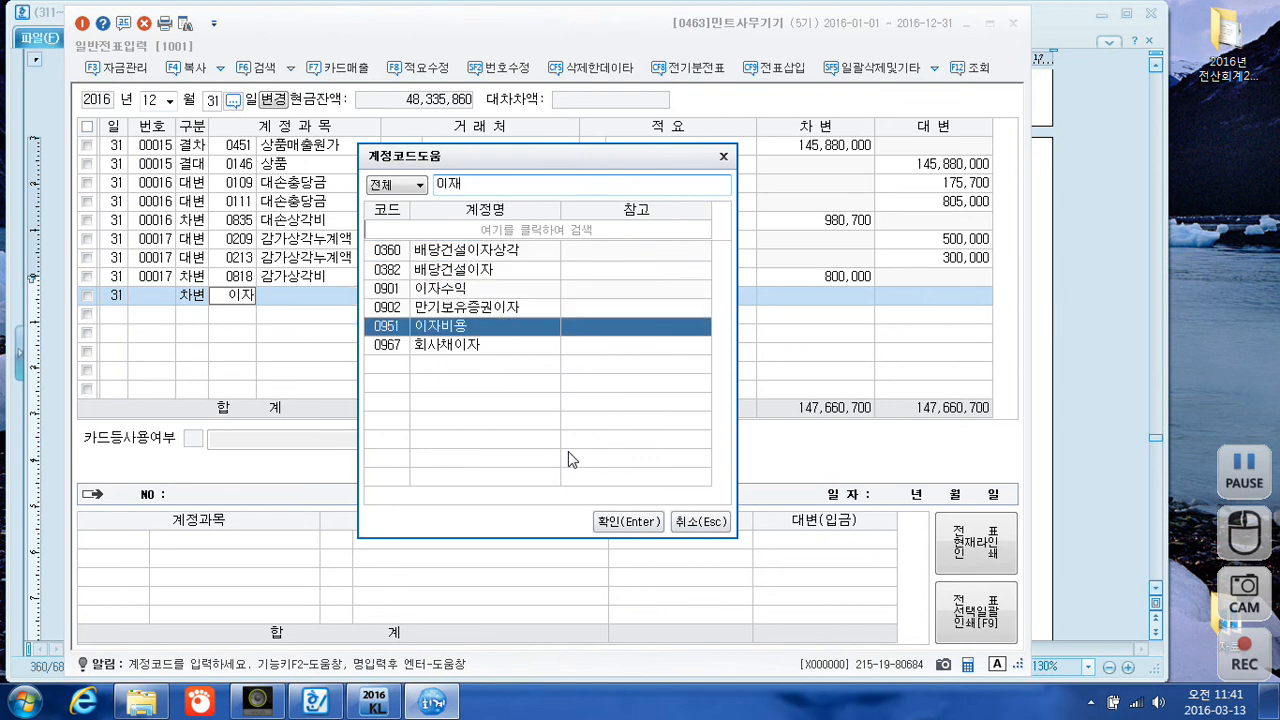
{"action": "key", "text": "Return"}
{"action": "key", "text": "Return"}
{"action": "key", "text": "Return"}
{"action": "key", "text": "Return"}
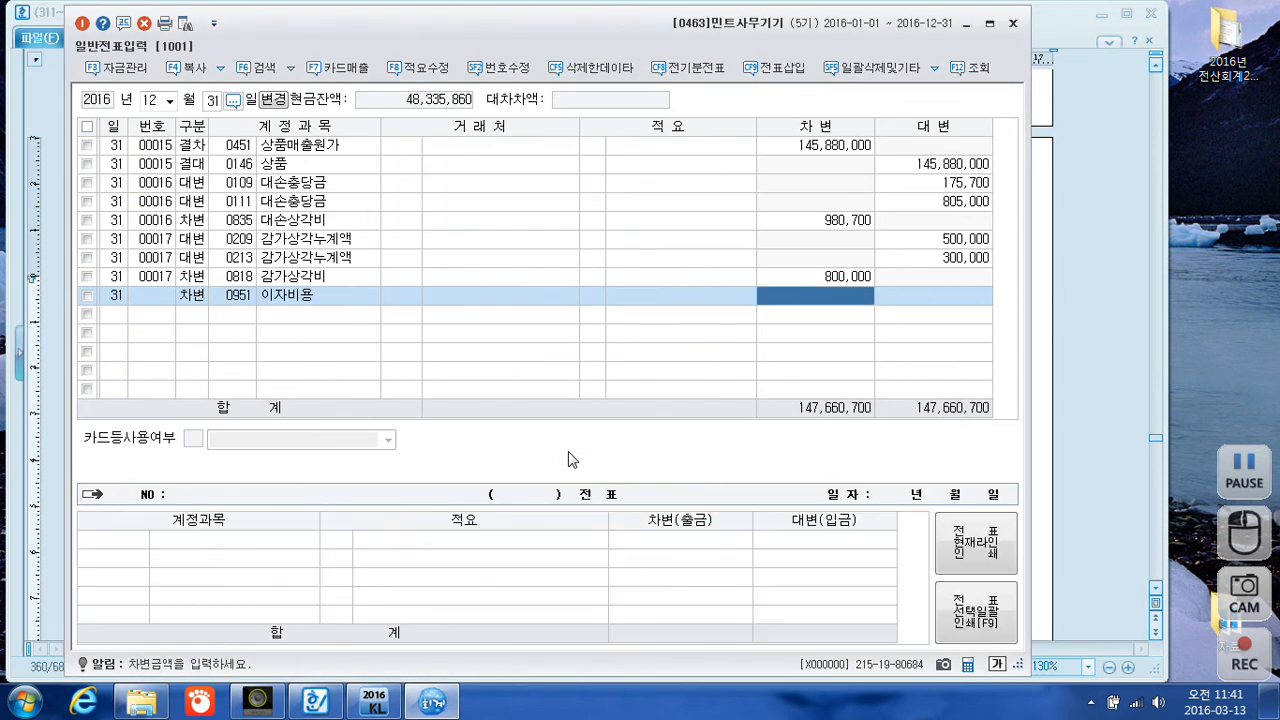
{"action": "type", "text": "1000000"}
{"action": "key", "text": "Return"}
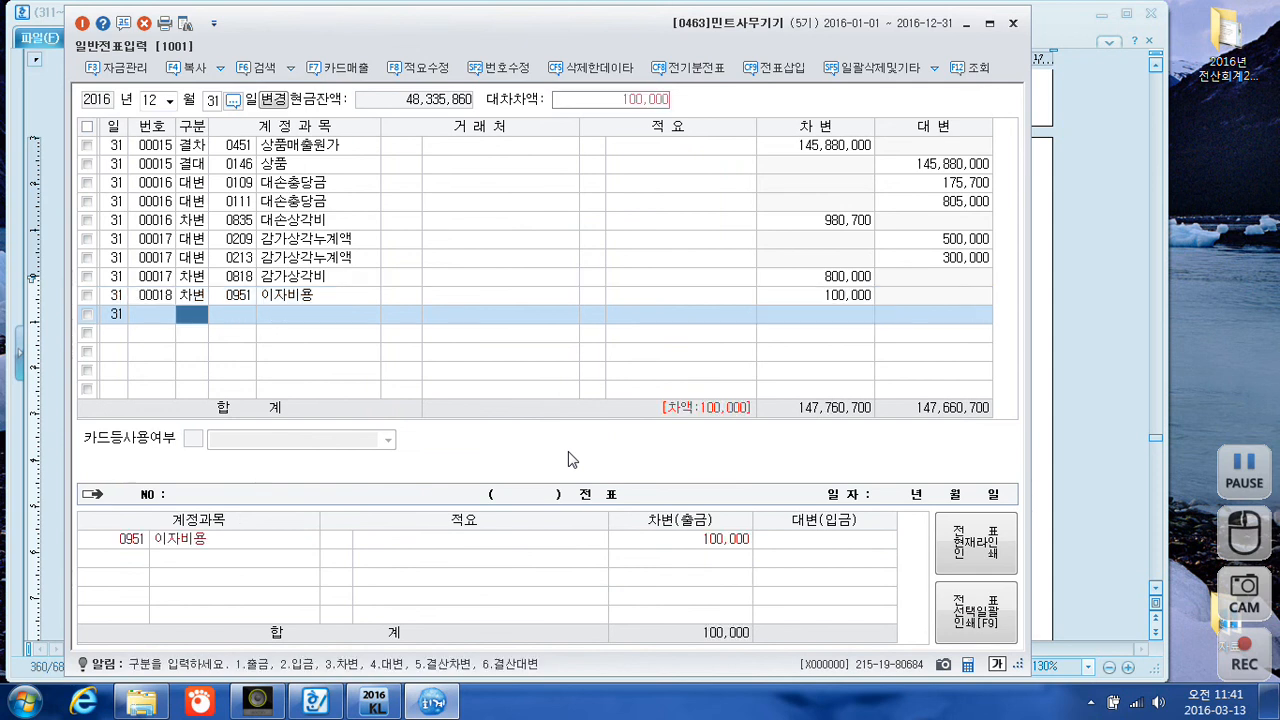
- Complete the accrued-interest voucher with a 대변 line for 0262 미지급비용 of 100,000, and close the voucher entry window
{"action": "type", "text": "4"}
{"action": "key", "text": "Return"}
{"action": "type", "text": "미지"}
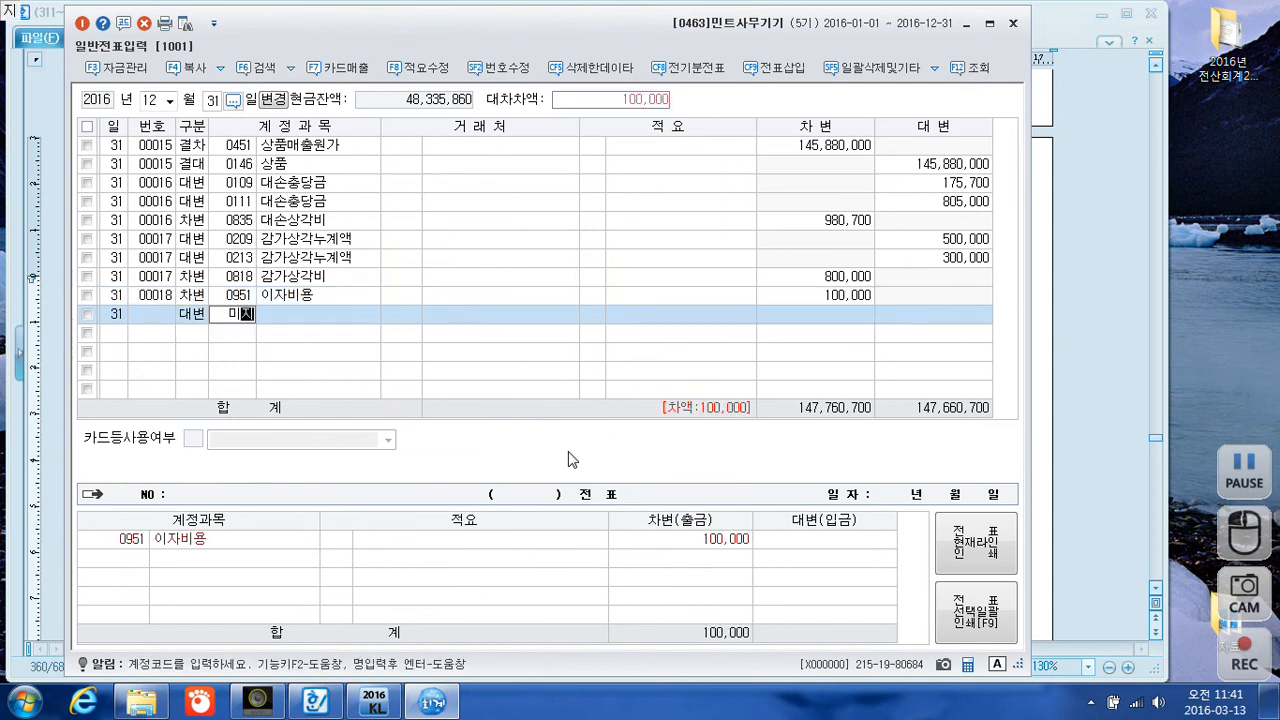
{"action": "key", "text": "Return"}
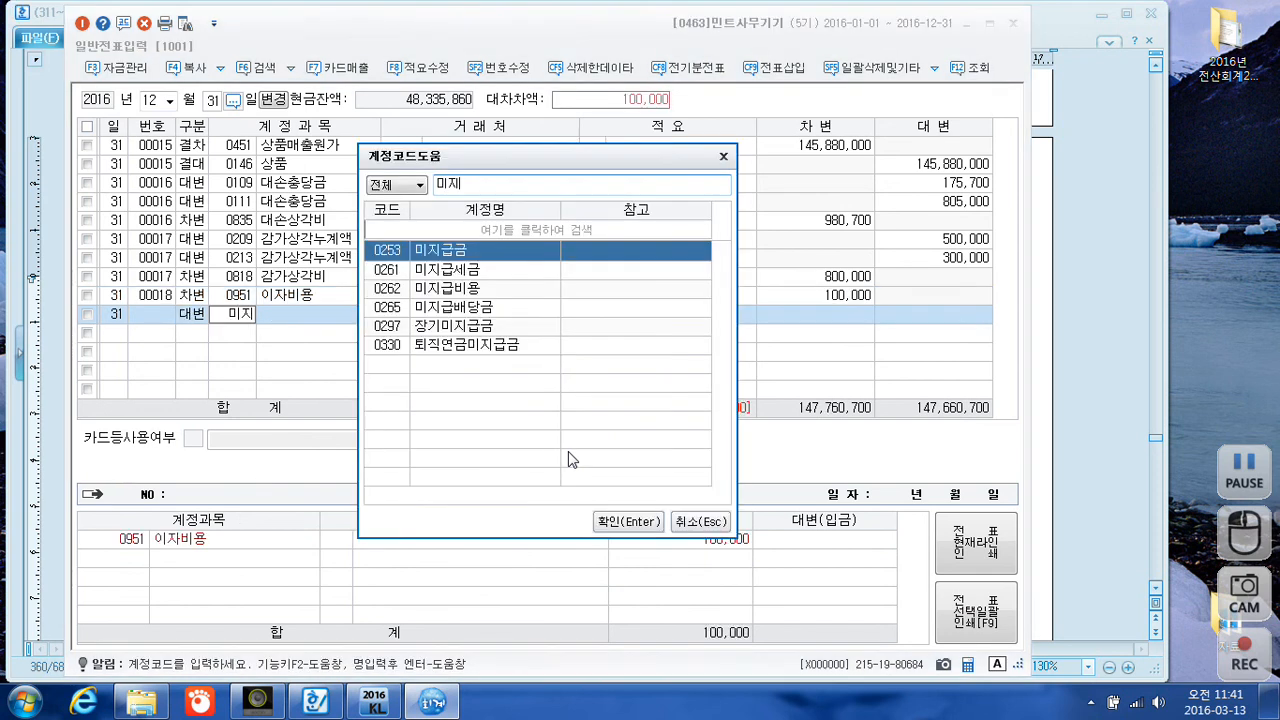
{"action": "key", "text": "Down"}
{"action": "key", "text": "Down"}
{"action": "key", "text": "Return"}
{"action": "key", "text": "Return"}
{"action": "key", "text": "Return"}
{"action": "key", "text": "Return"}
{"action": "key", "text": "Return"}
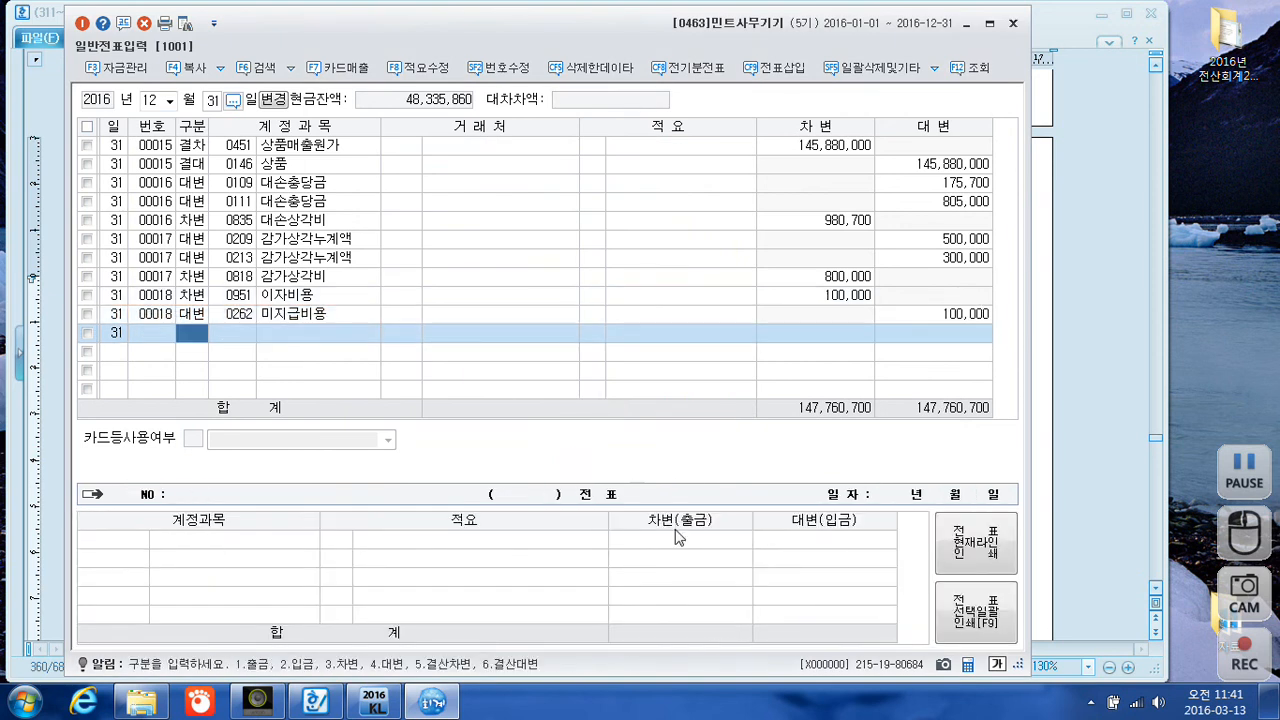
{"action": "left_click", "coordinate": [1013, 24]}
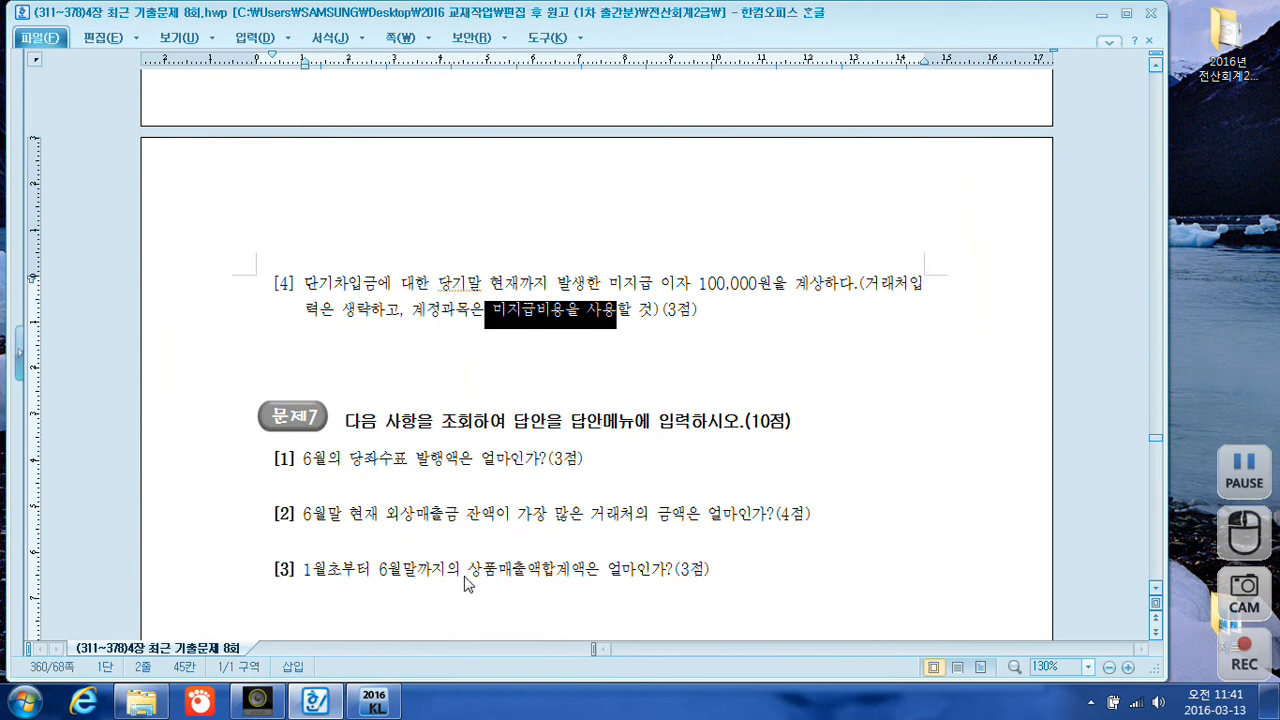
- Look up the 계정별원장 of account 0102 당좌예금 for June 1 to June 30, 2016
{"action": "left_click", "coordinate": [376, 706]}
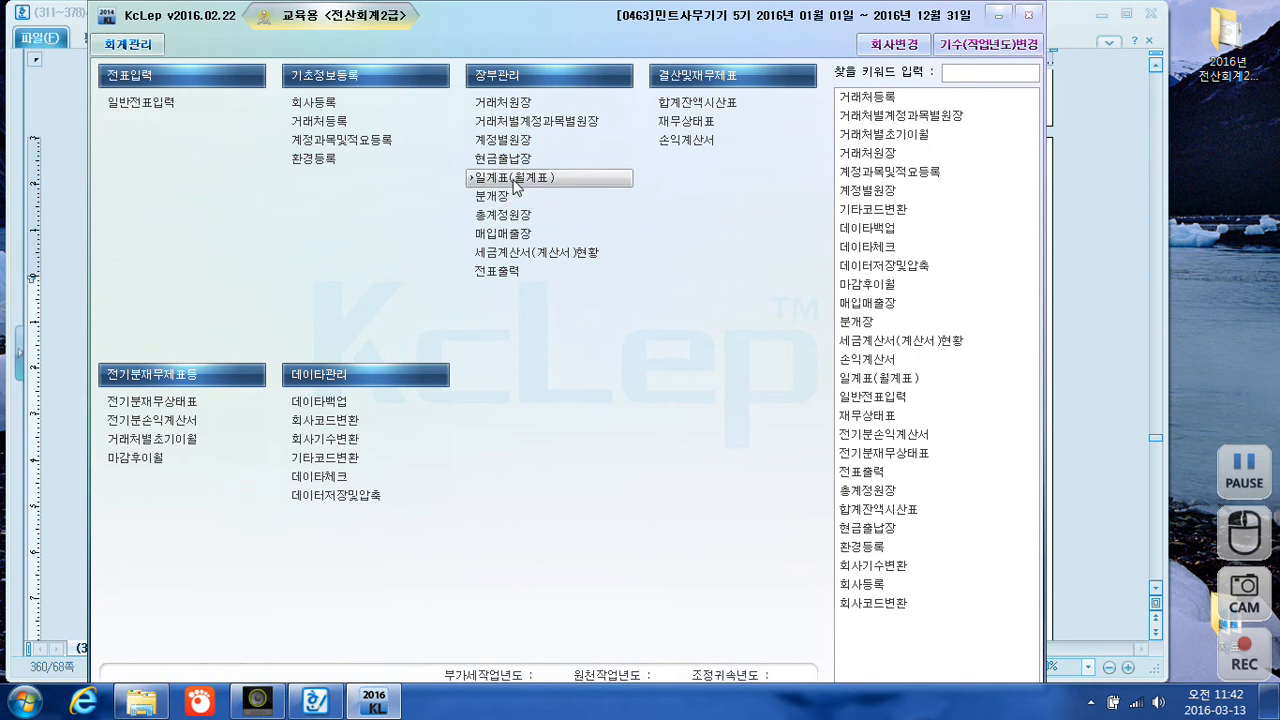
{"action": "left_click", "coordinate": [503, 142]}
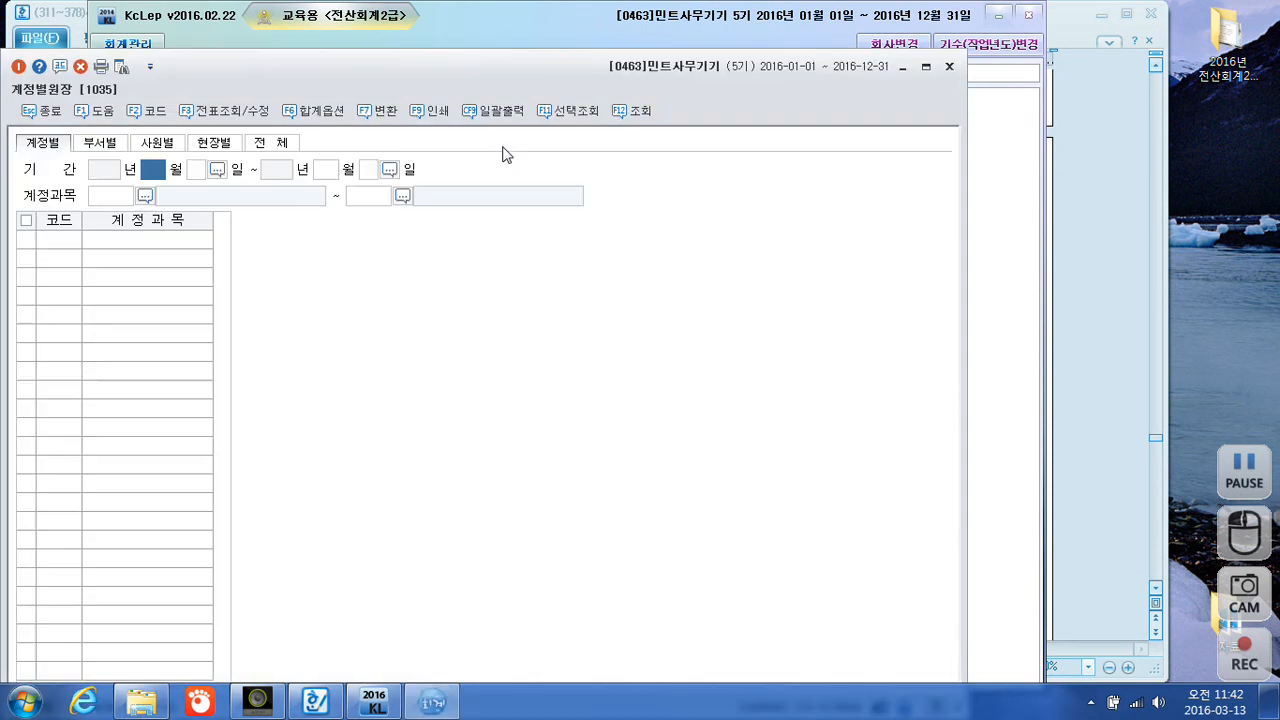
{"action": "type", "text": "6"}
{"action": "key", "text": "Return"}
{"action": "type", "text": "1"}
{"action": "key", "text": "Return"}
{"action": "type", "text": "6"}
{"action": "key", "text": "Return"}
{"action": "type", "text": "30"}
{"action": "key", "text": "Return"}
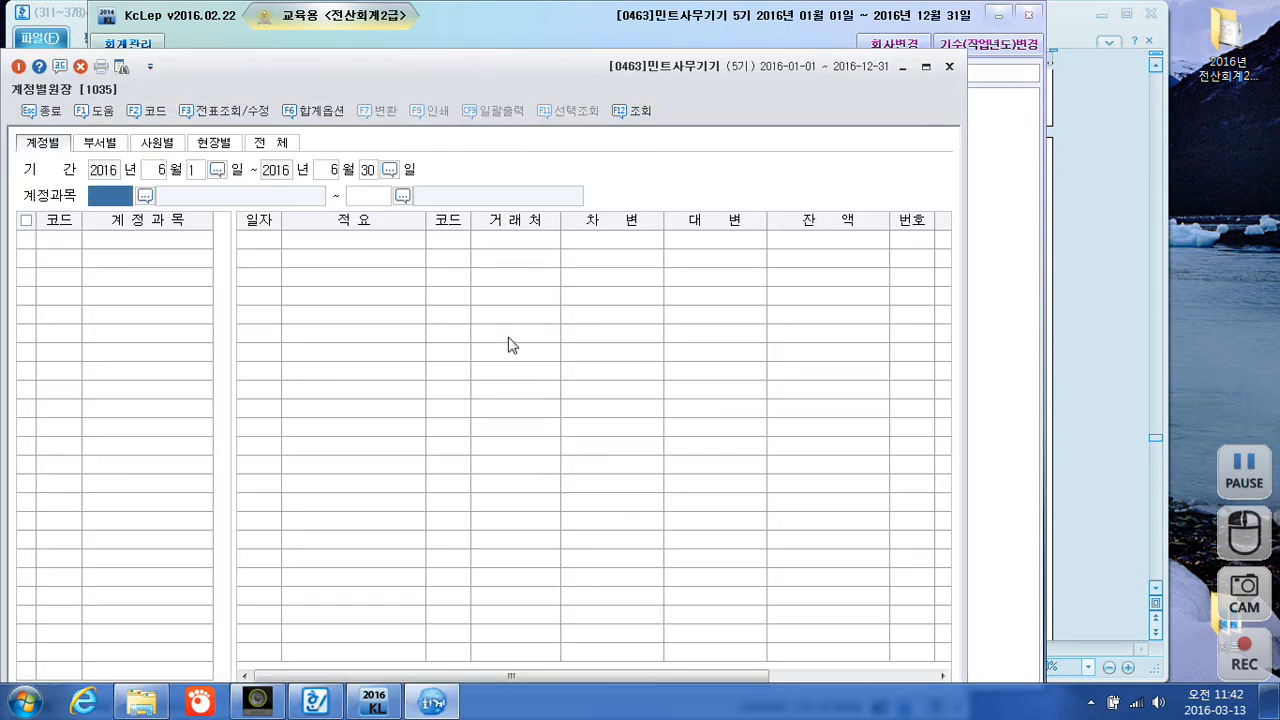
{"action": "type", "text": "0102"}
{"action": "key", "text": "Return"}
{"action": "type", "text": "102"}
{"action": "key", "text": "Return"}
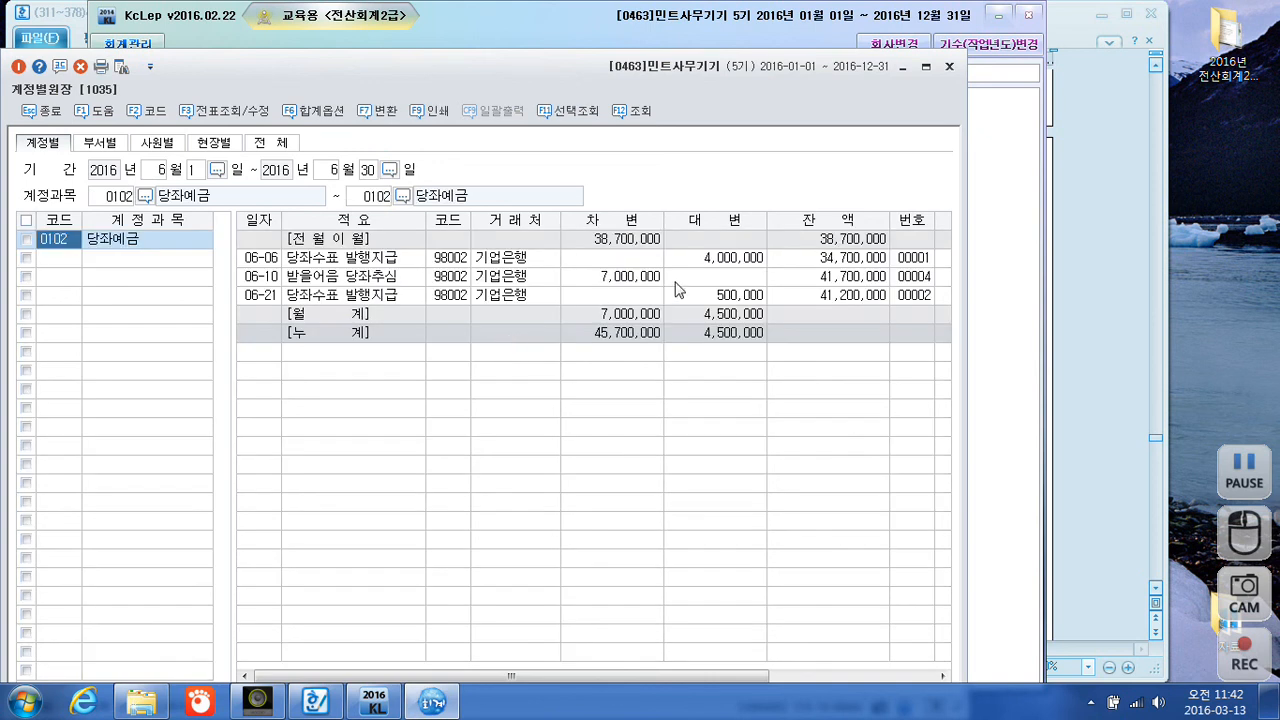
- Examine the 대변 amounts of the June 당좌수표 issues and their monthly total, and close the account ledger
{"action": "left_click", "coordinate": [733, 262]}
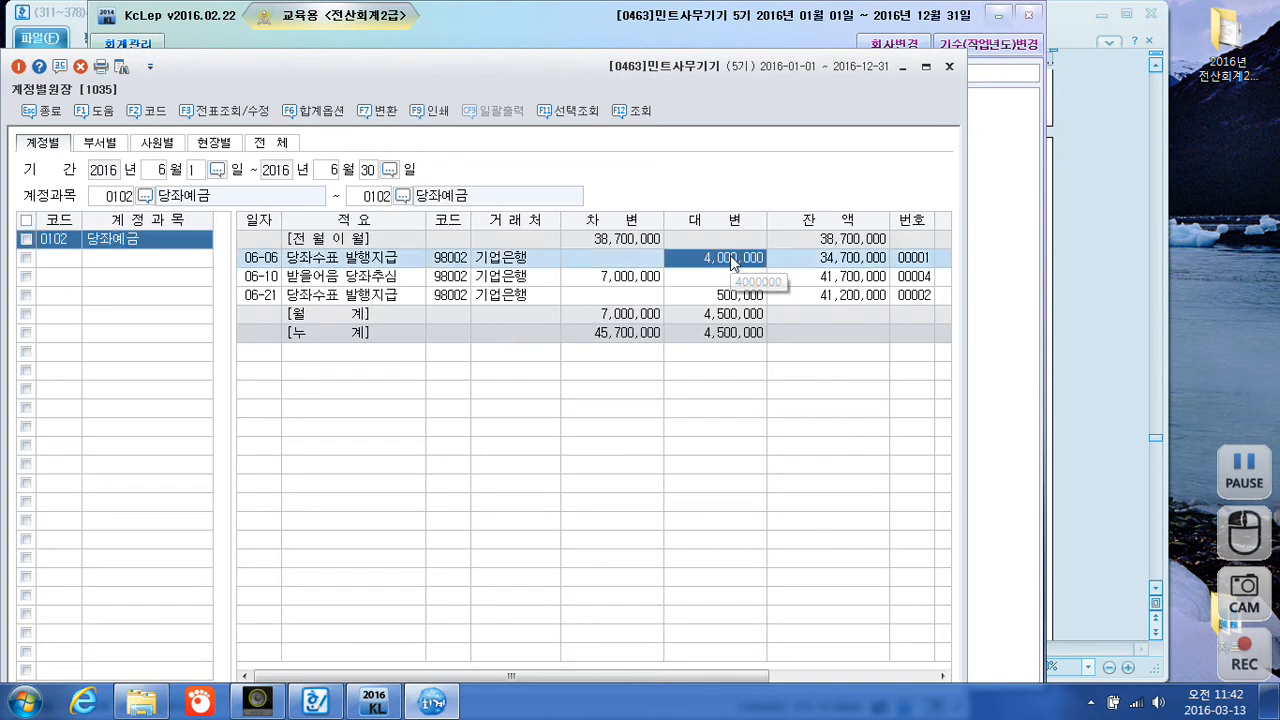
{"action": "left_click", "coordinate": [726, 292]}
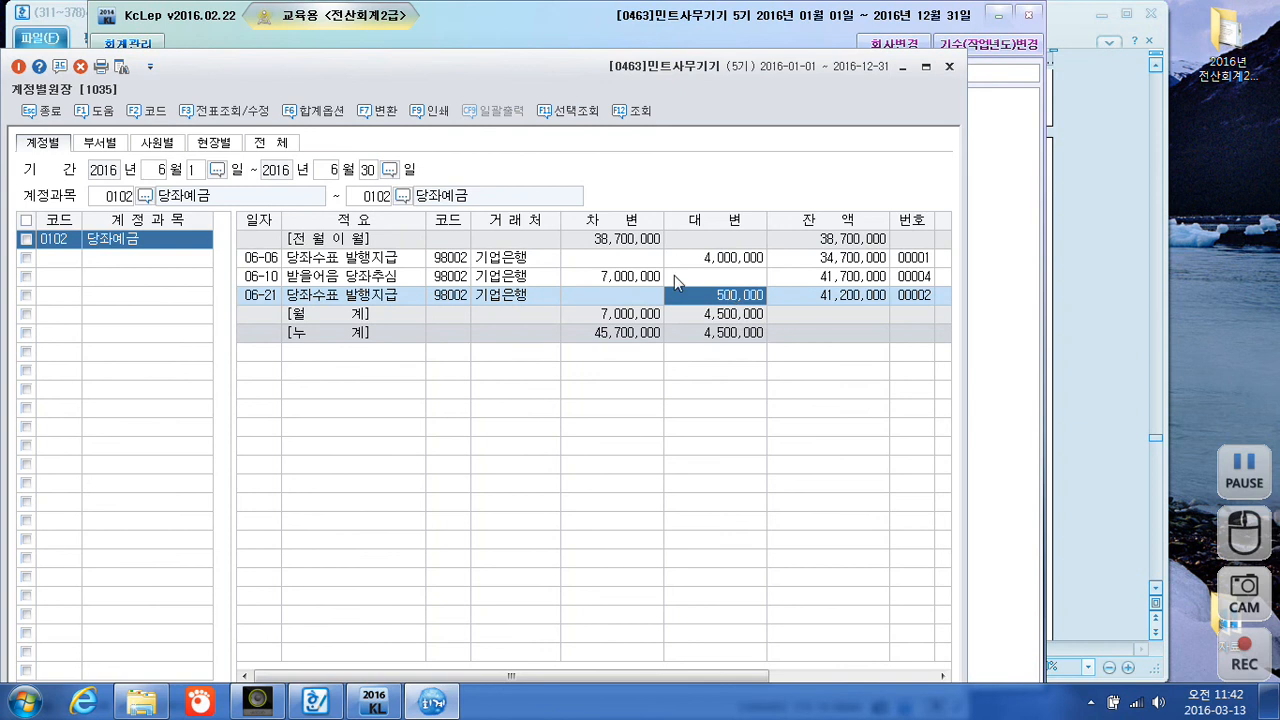
{"action": "left_click", "coordinate": [721, 317]}
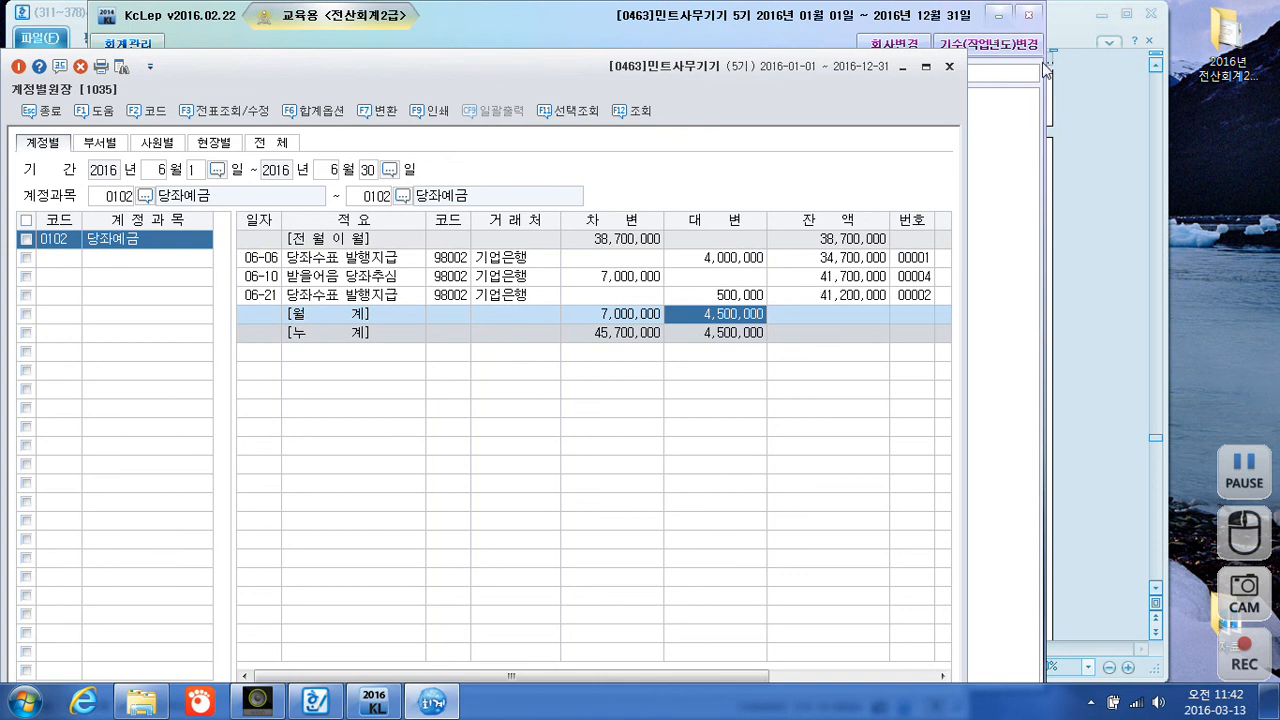
{"action": "left_click", "coordinate": [946, 68]}
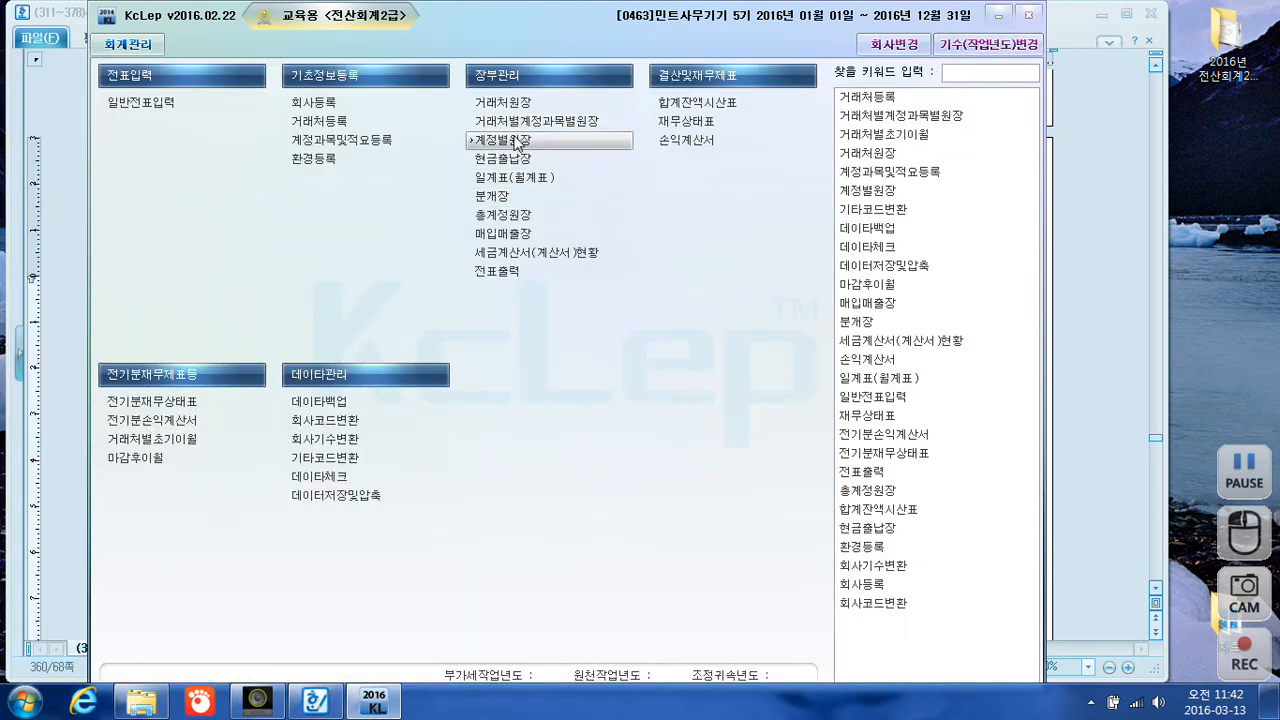
- Open the 거래처원장 balance view and set the period to June 30 only, with account 0108 외상매출금
{"action": "left_click", "coordinate": [515, 103]}
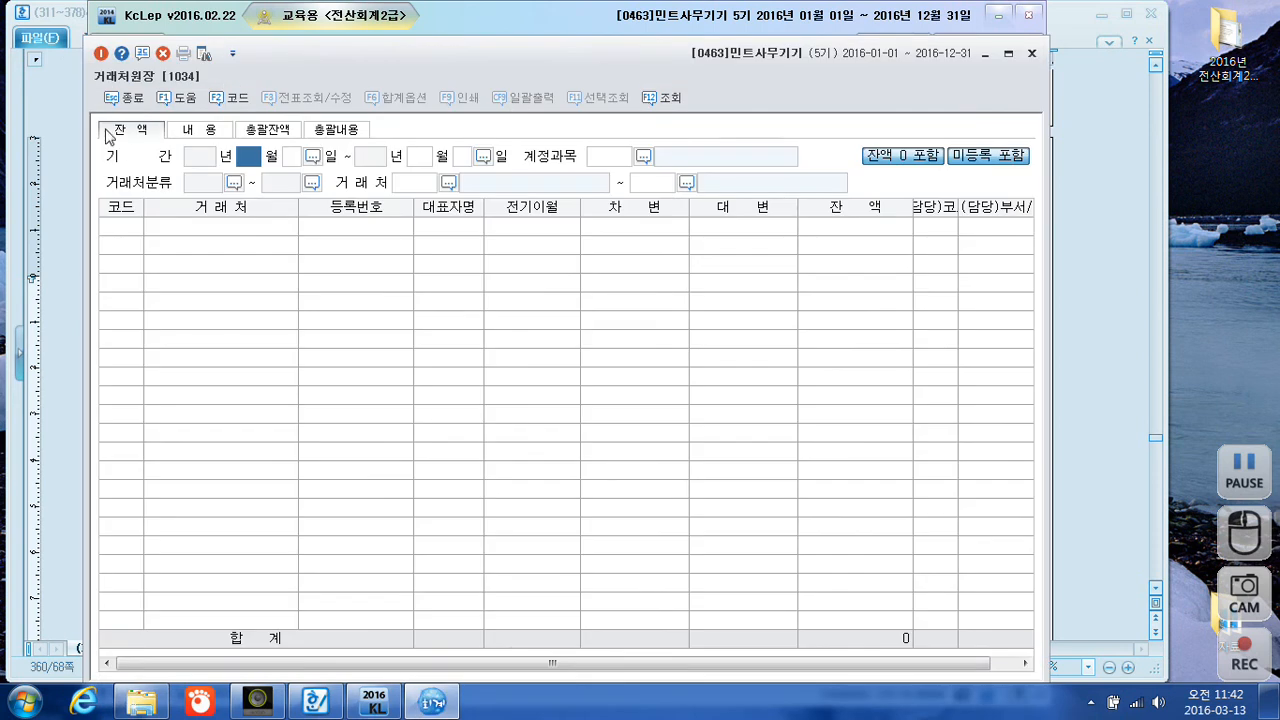
{"action": "type", "text": "6"}
{"action": "key", "text": "Return"}
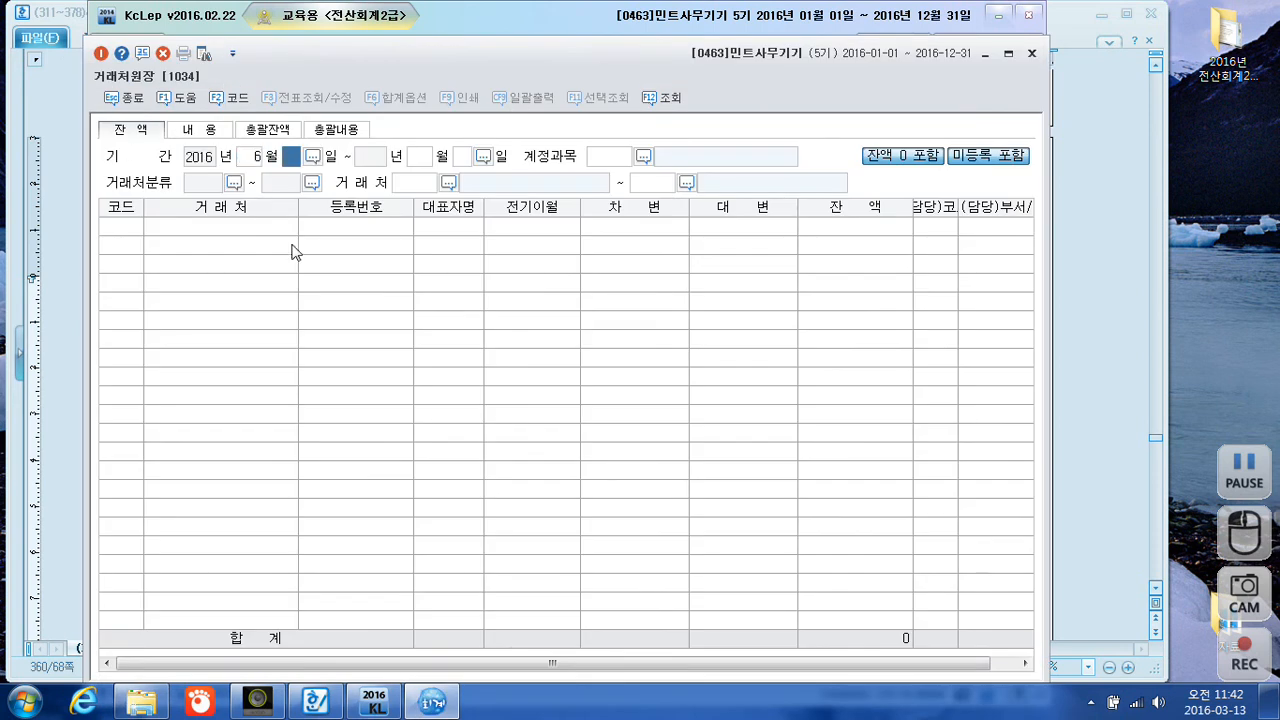
{"action": "type", "text": "30"}
{"action": "key", "text": "Return"}
{"action": "type", "text": "6"}
{"action": "key", "text": "Return"}
{"action": "type", "text": "30"}
{"action": "key", "text": "Return"}
{"action": "type", "text": "108"}
{"action": "key", "text": "Return"}
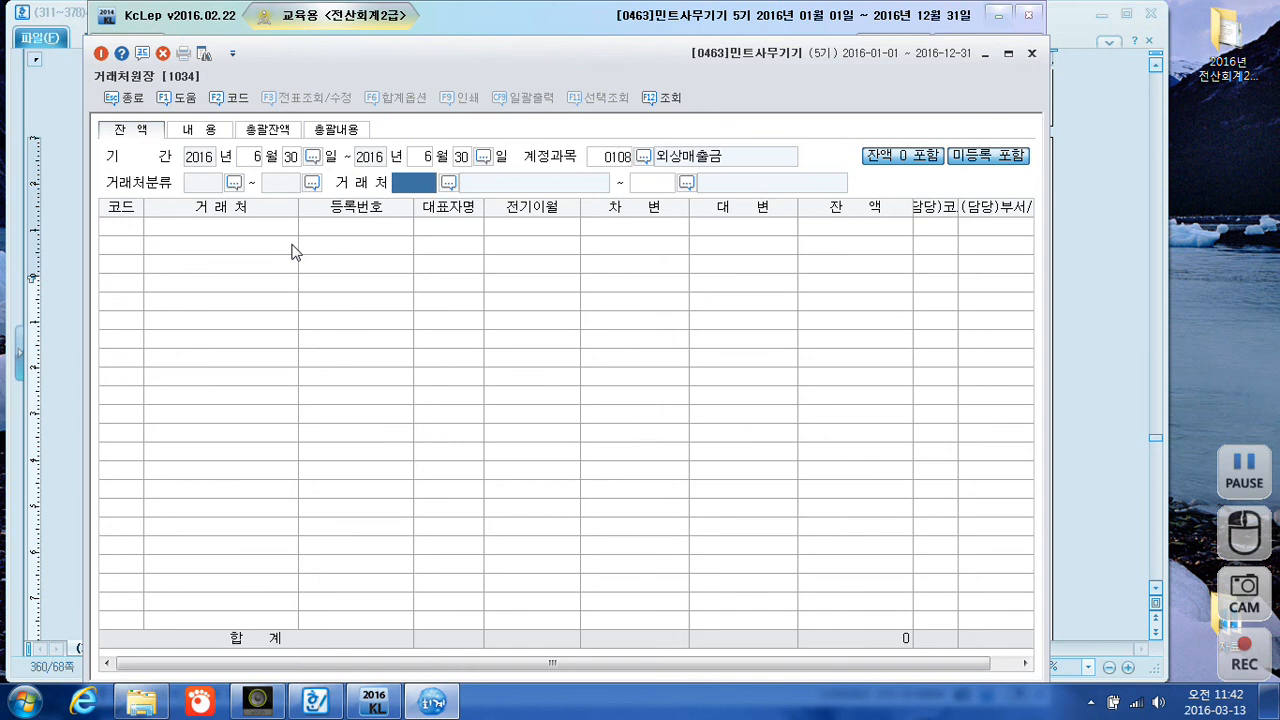
- List all customers from 01000 사랑상사 to 99602 국민카드, find the largest 외상매출금 balance, and close the customer ledger
{"action": "key", "text": "F2"}
{"action": "key", "text": "Return"}
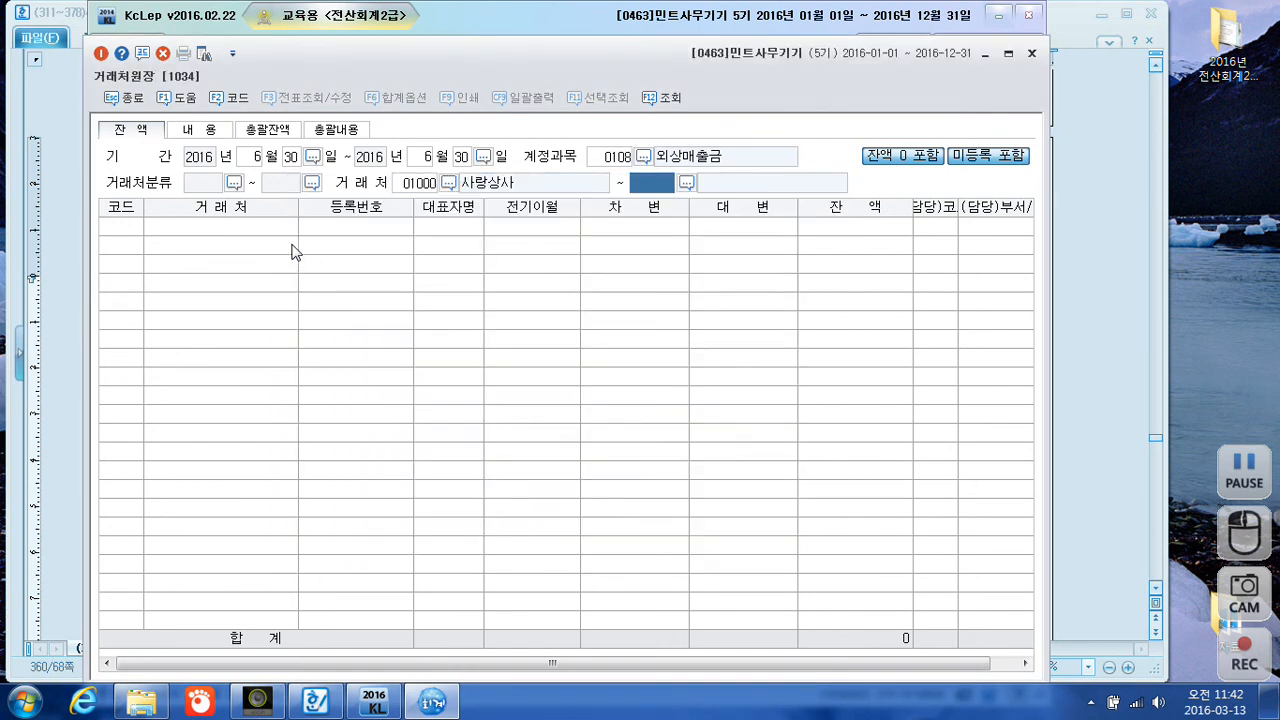
{"action": "key", "text": "F2"}
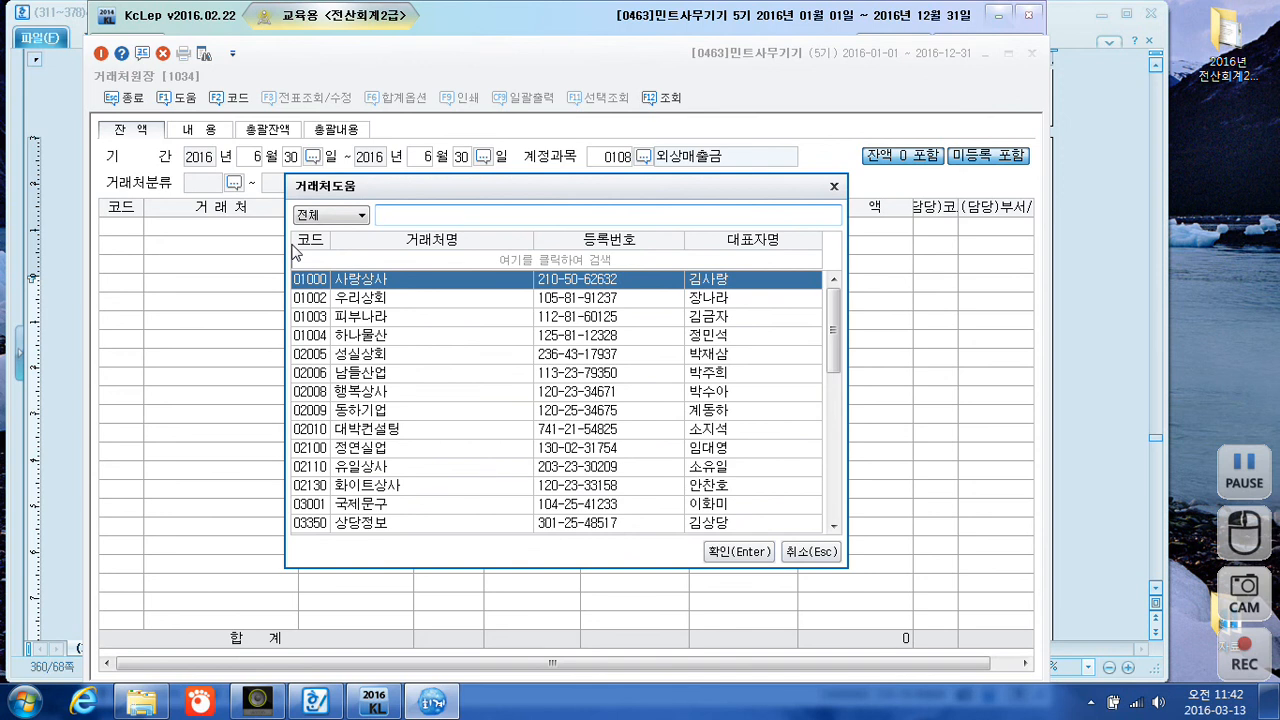
{"action": "key", "text": "End"}
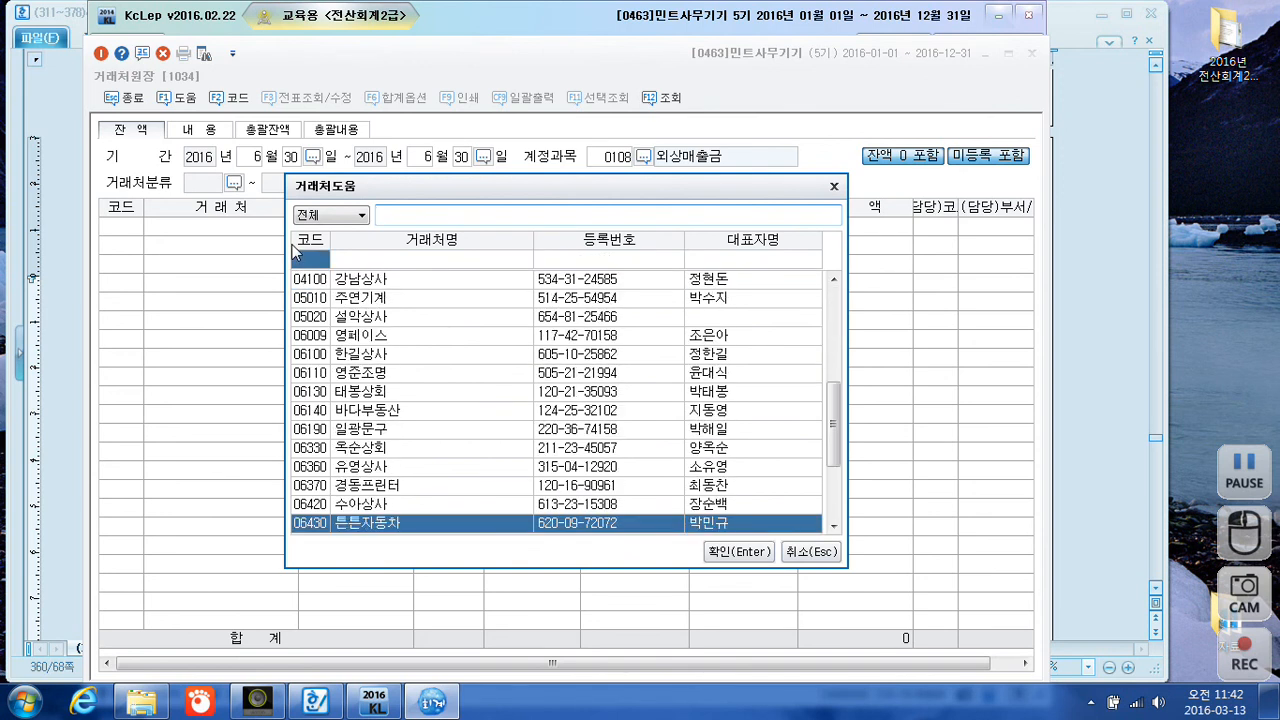
{"action": "key", "text": "End"}
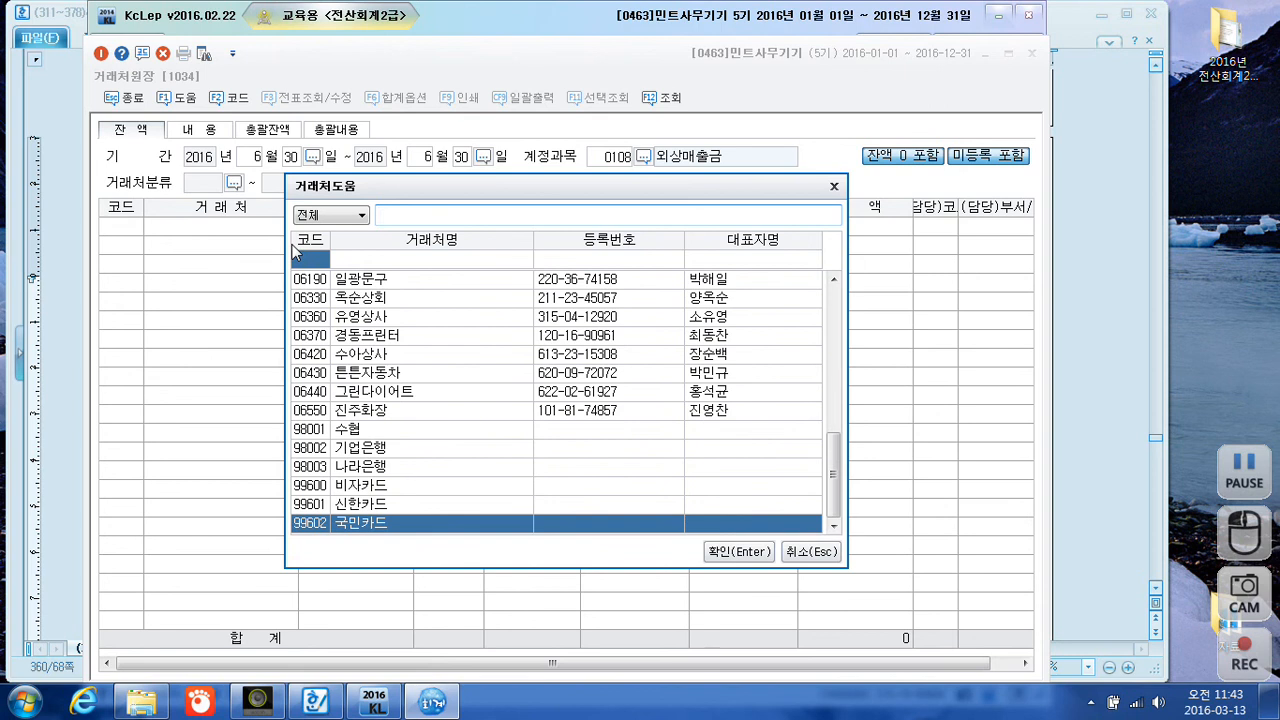
{"action": "key", "text": "Return"}
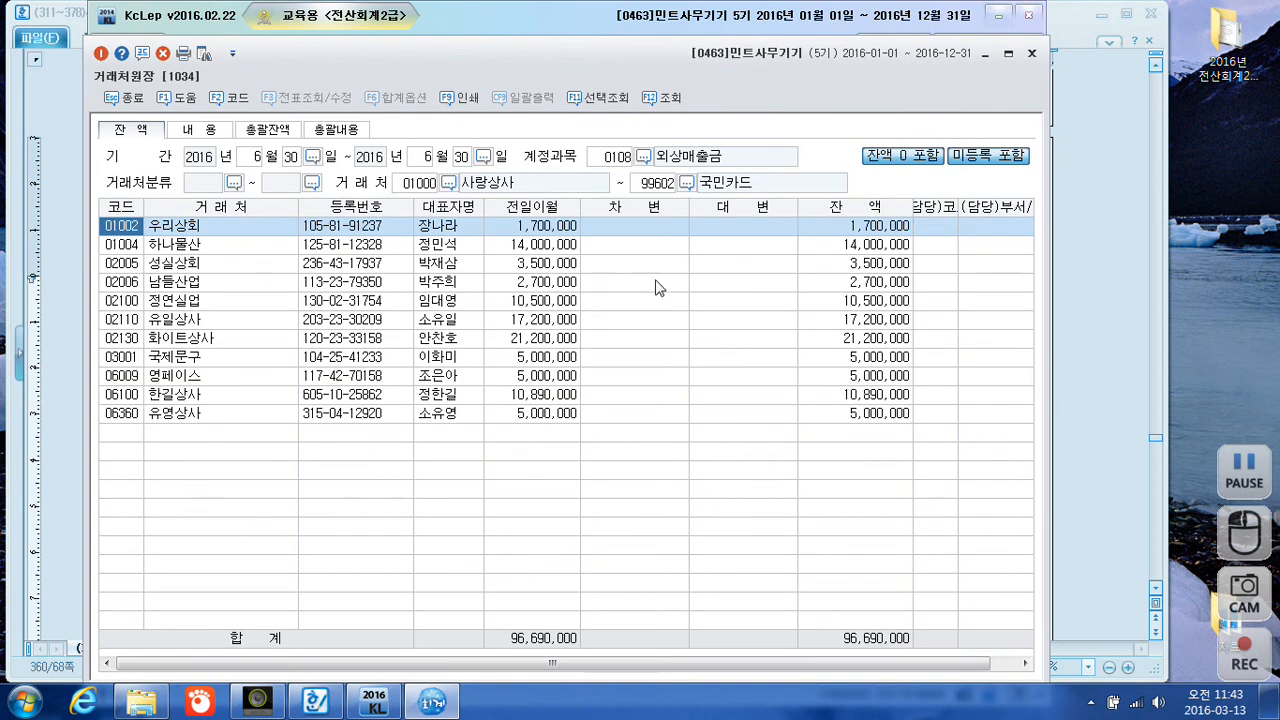
{"action": "left_click", "coordinate": [847, 340]}
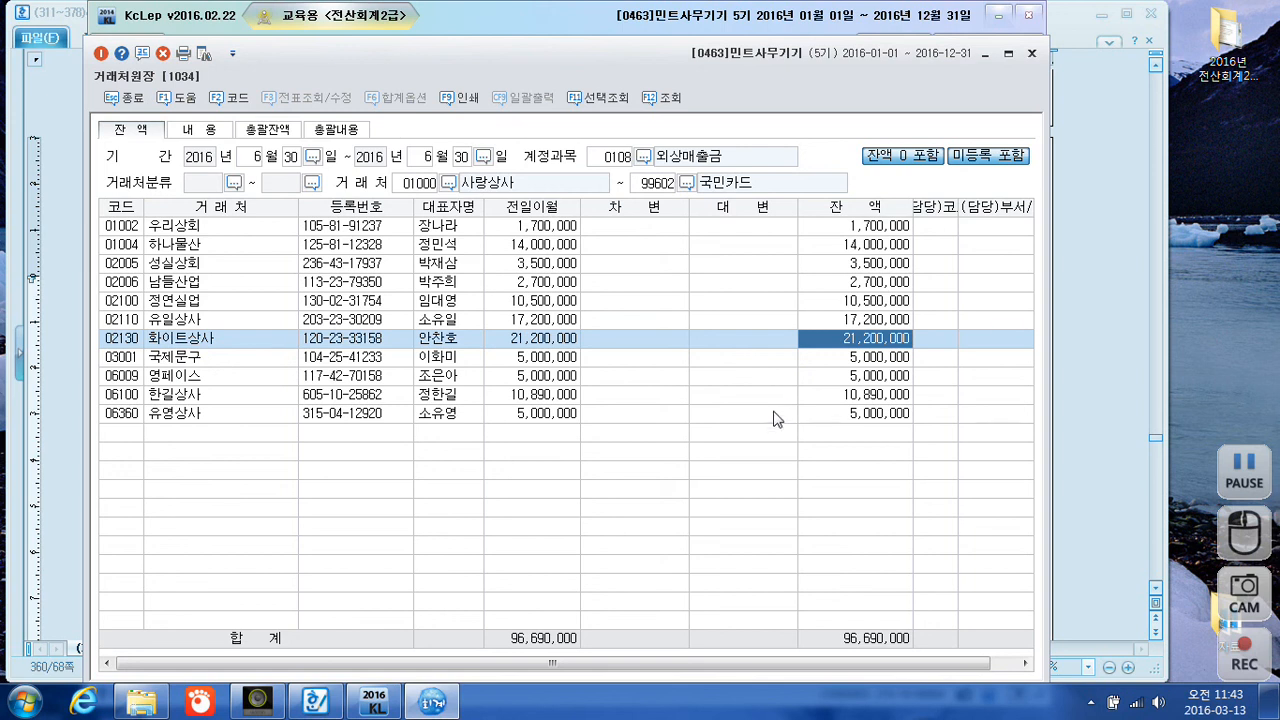
{"action": "left_click", "coordinate": [1032, 53]}
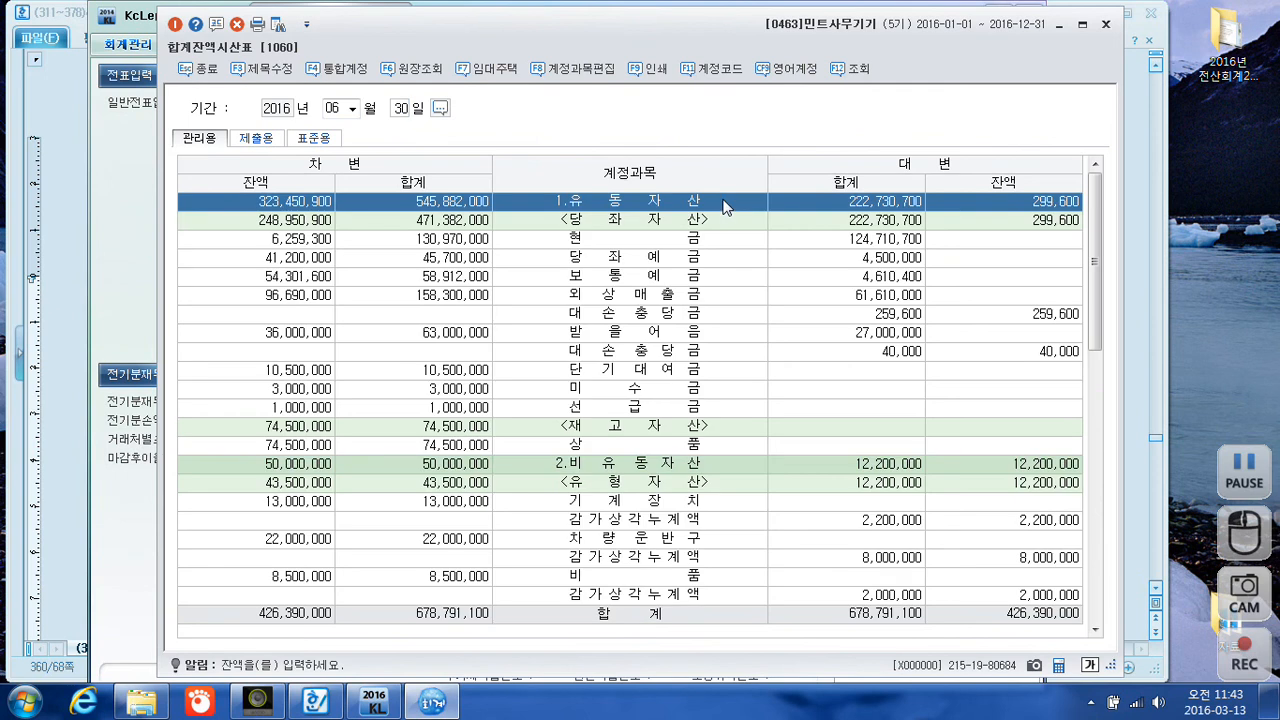
- Find the 상품매출 credit balance in the June 30 합계잔액시산표 and close the trial balance
{"action": "scroll", "coordinate": [697, 365], "scroll_direction": "down", "scroll_amount": 5}
{"action": "scroll", "coordinate": [713, 473], "scroll_direction": "down", "scroll_amount": 2}
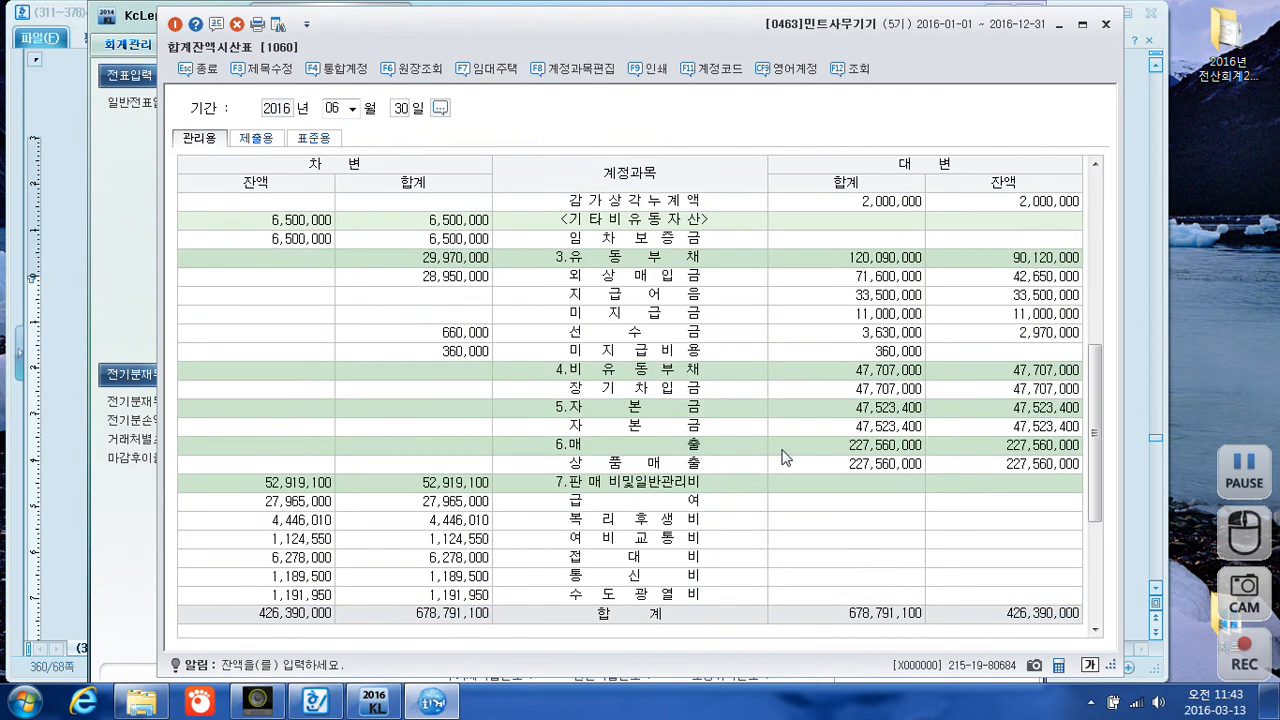
{"action": "left_click", "coordinate": [999, 464]}
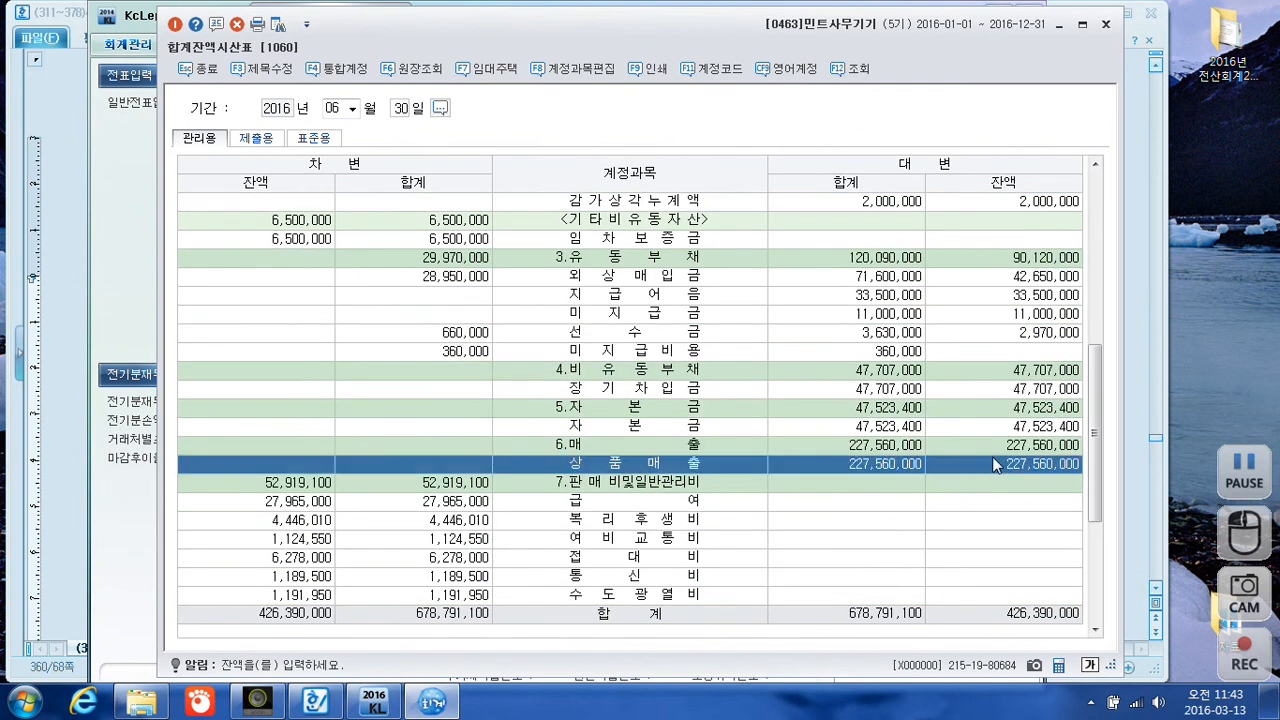
{"action": "left_click", "coordinate": [1105, 24]}
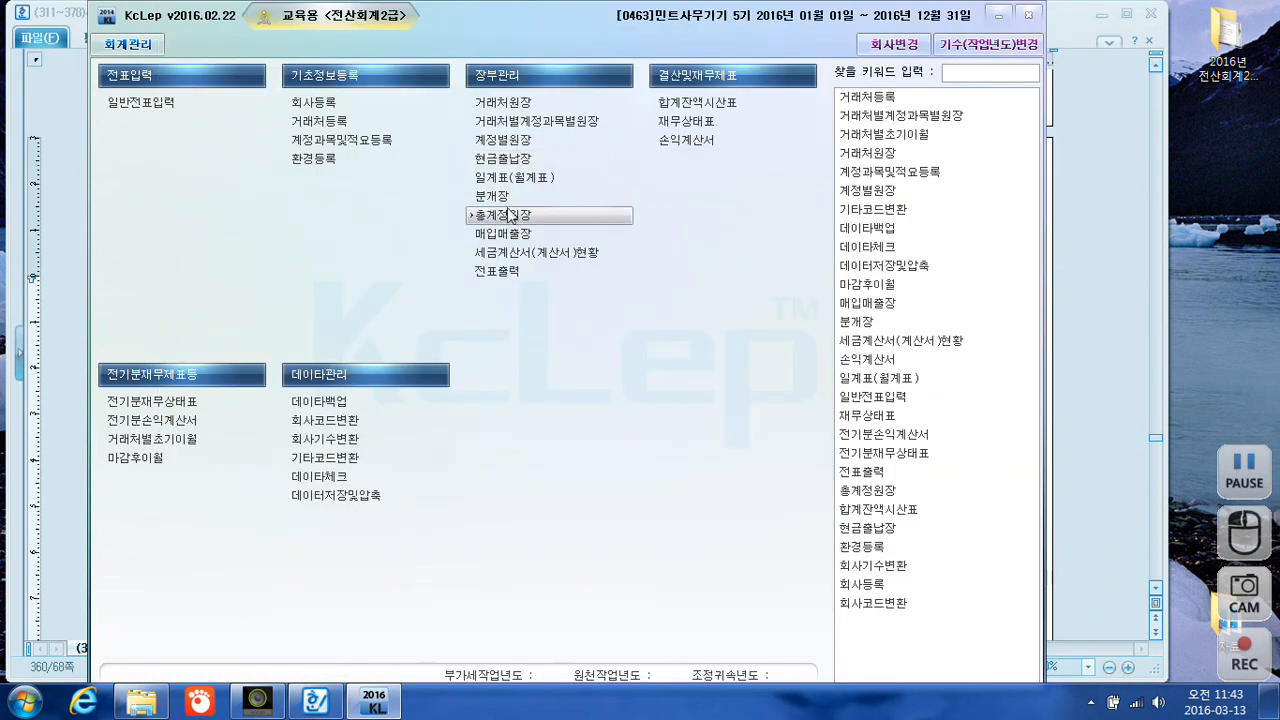
- Query the 월계표 for January to June 2016 and find the 상품매출 대변 total
{"action": "left_click", "coordinate": [513, 178]}
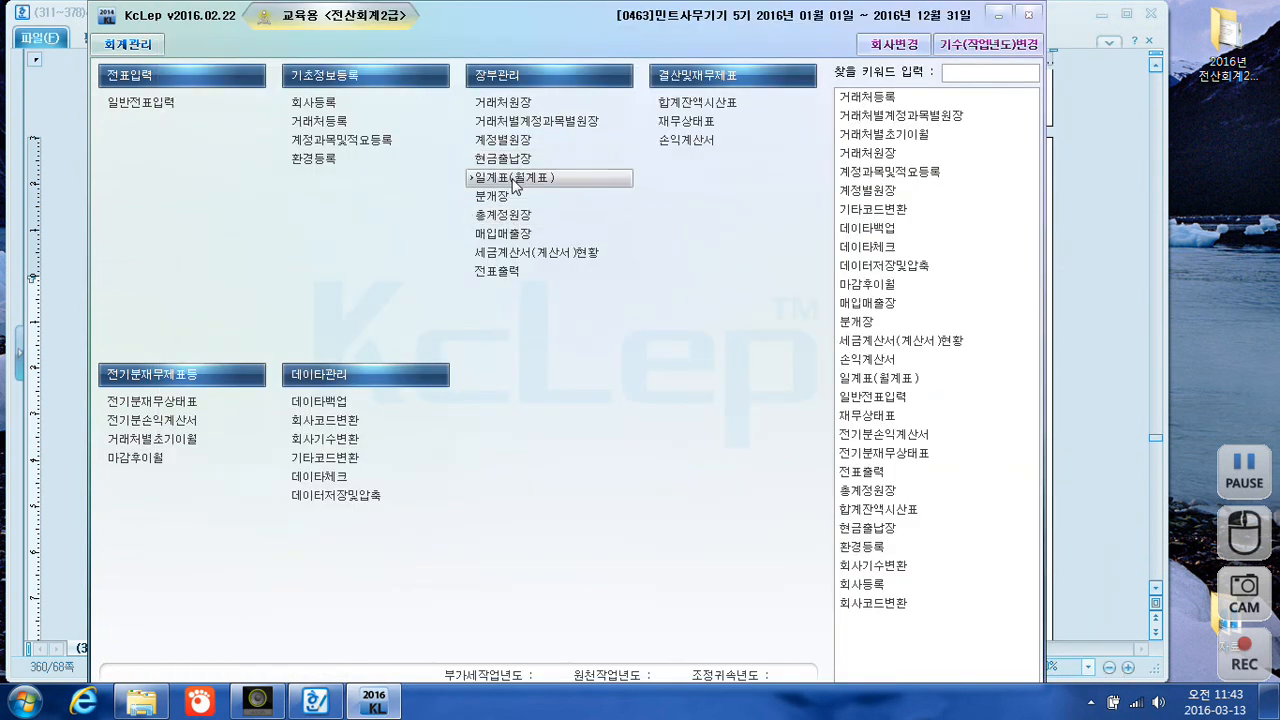
{"action": "left_click", "coordinate": [168, 96]}
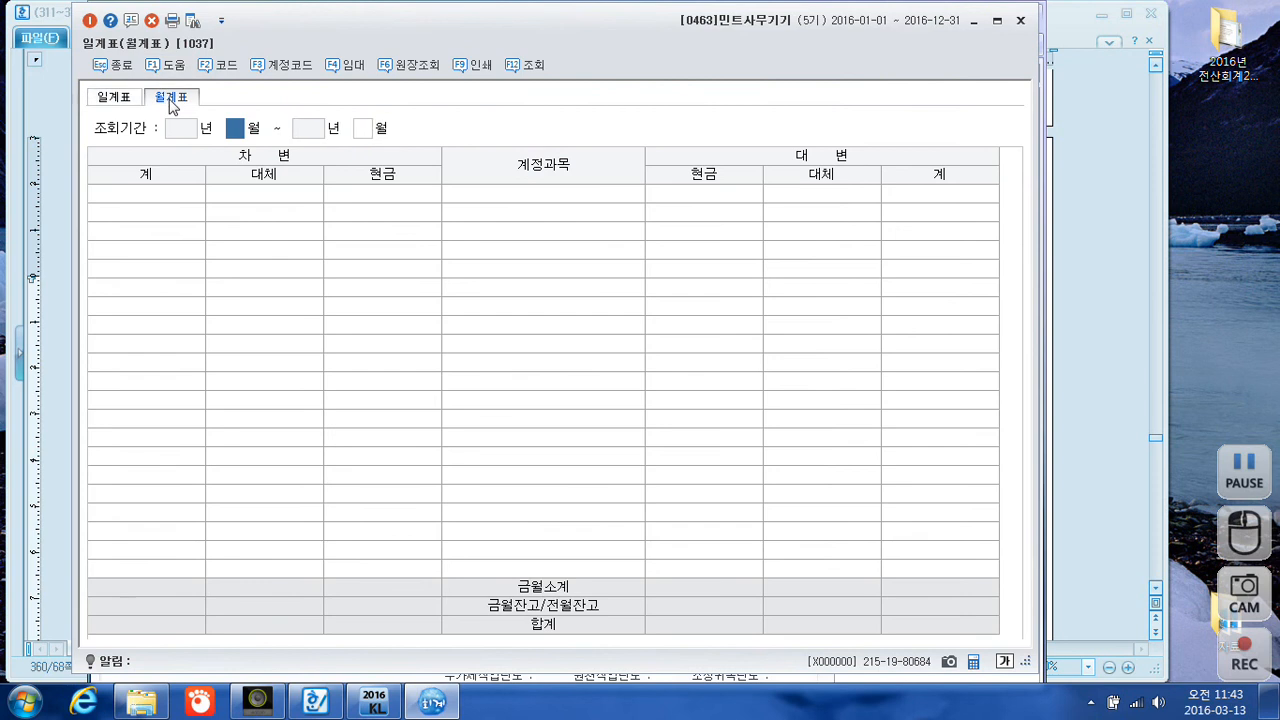
{"action": "type", "text": "1"}
{"action": "key", "text": "Return"}
{"action": "type", "text": "6"}
{"action": "key", "text": "Return"}
{"action": "scroll", "coordinate": [203, 463], "scroll_direction": "down", "scroll_amount": 4}
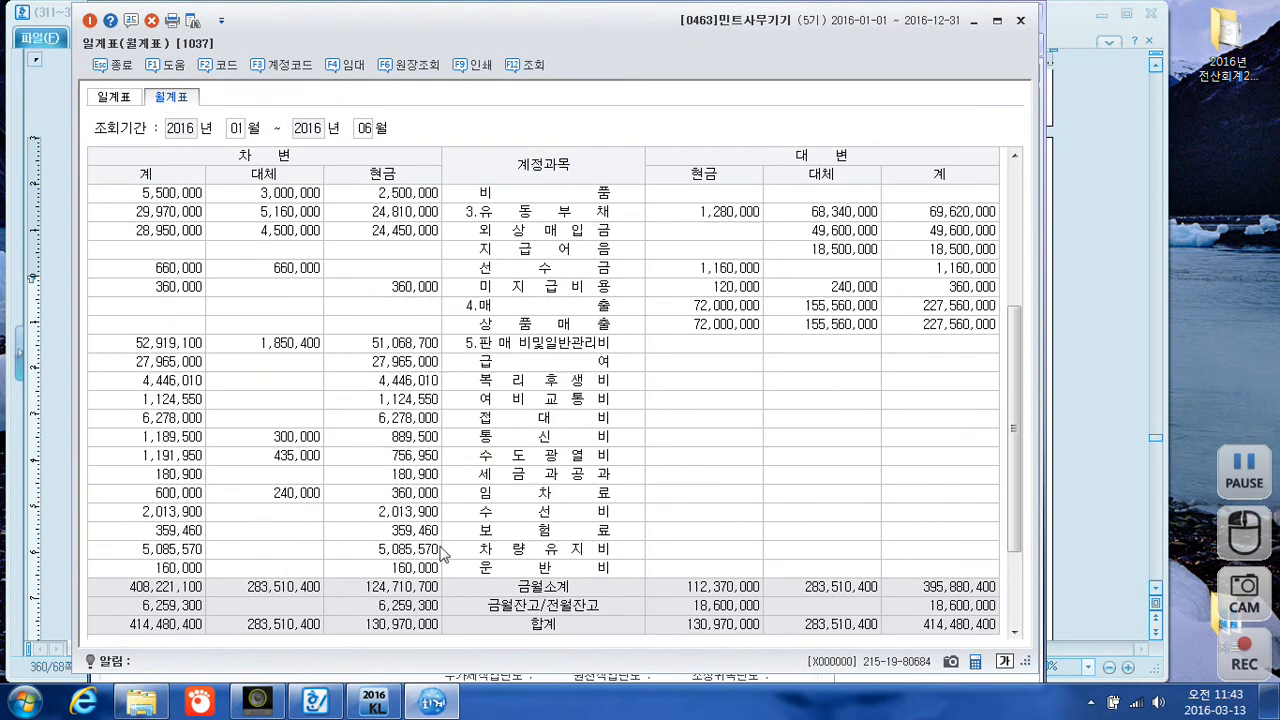
{"action": "left_click", "coordinate": [927, 332]}
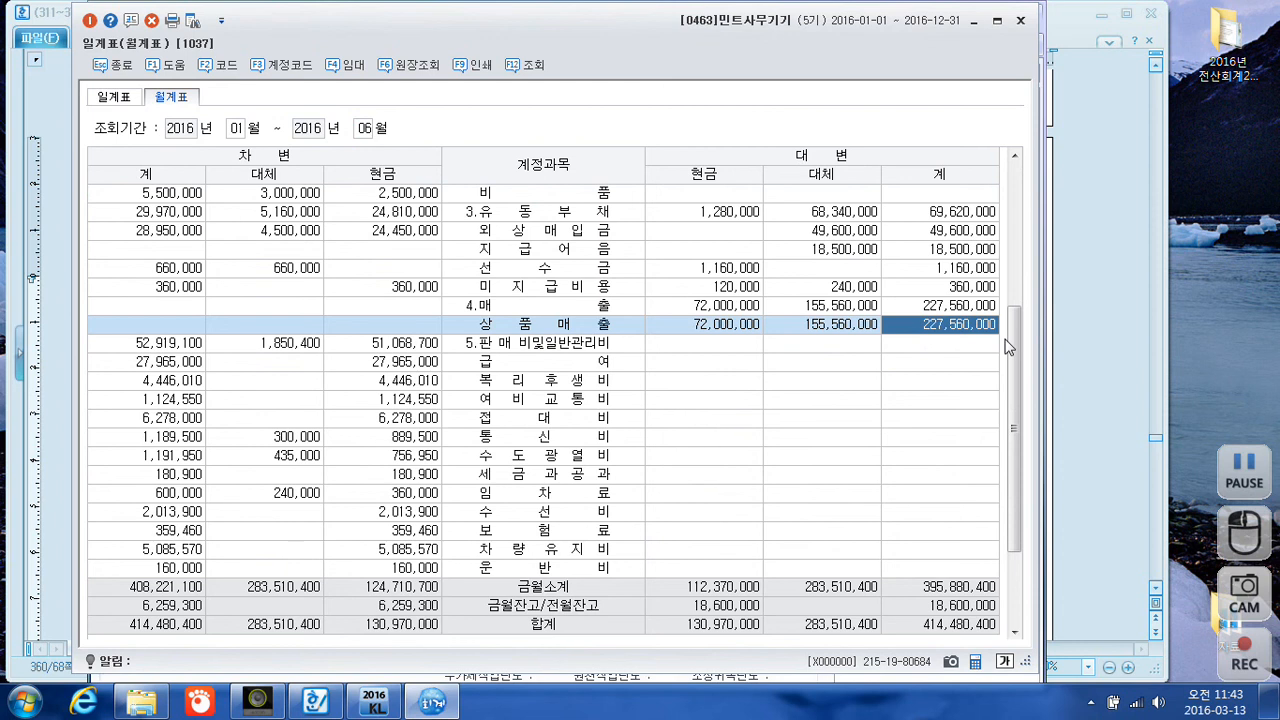